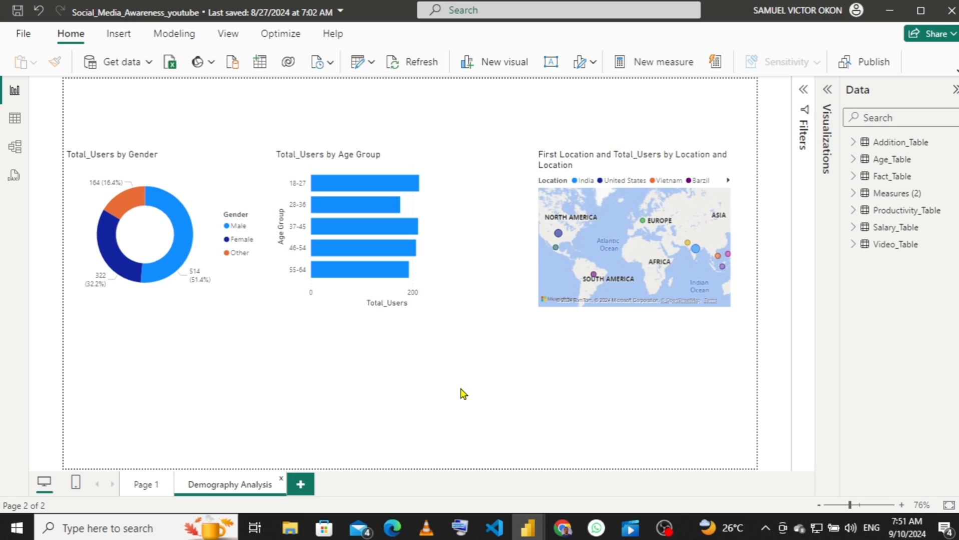
# - Review the key influencers visual on Page 1 and return to the Demography Analysis page
pyautogui.click(145, 485)
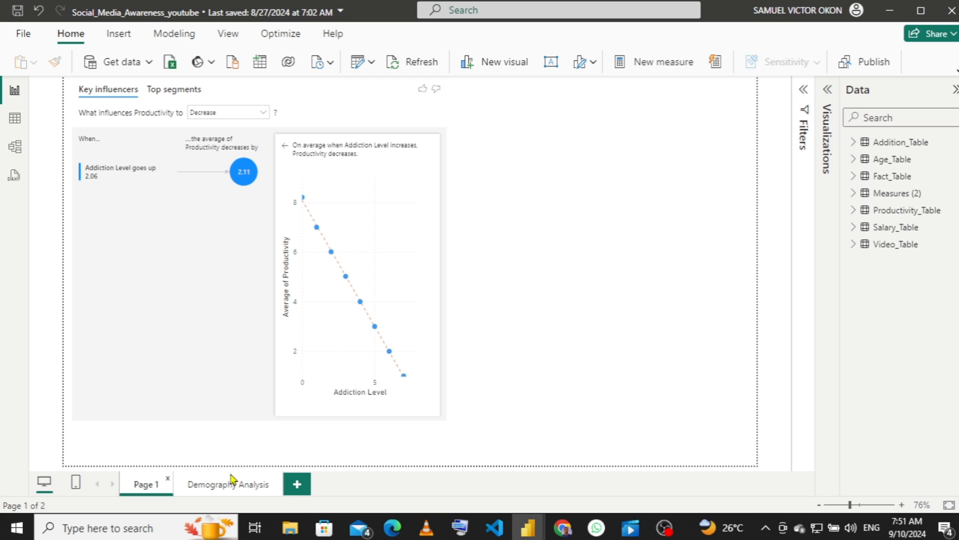
pyautogui.click(219, 486)
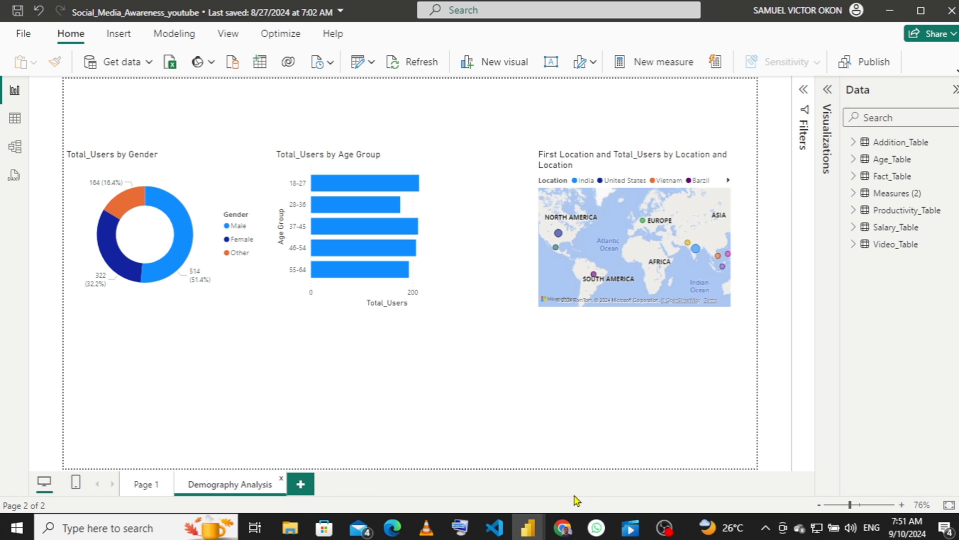
pyautogui.moveTo(626, 537)
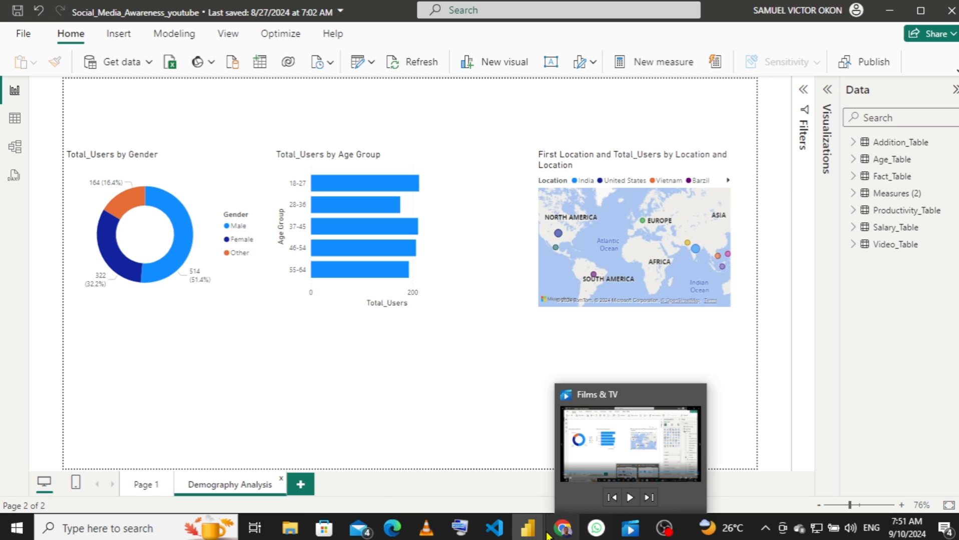
pyautogui.moveTo(528, 530)
pyautogui.moveTo(467, 478)
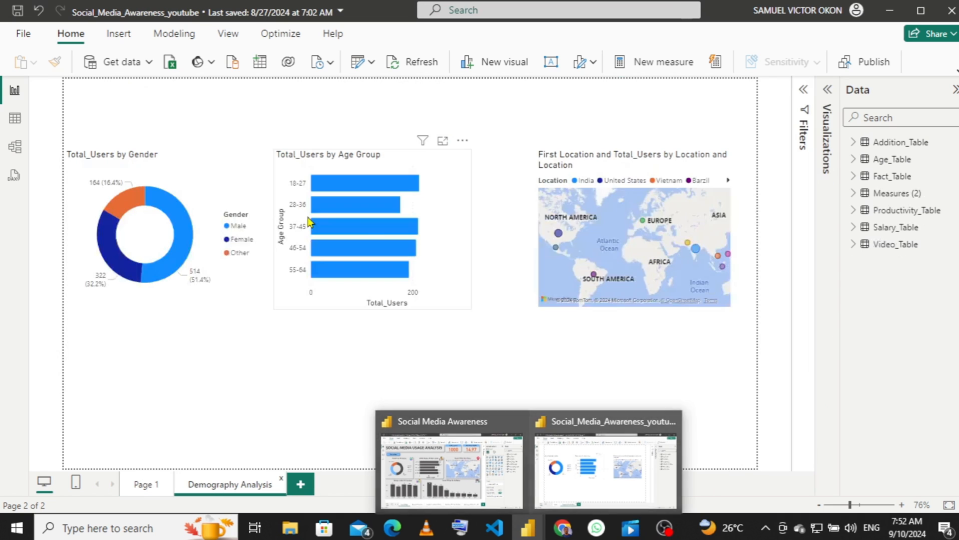
pyautogui.click(605, 471)
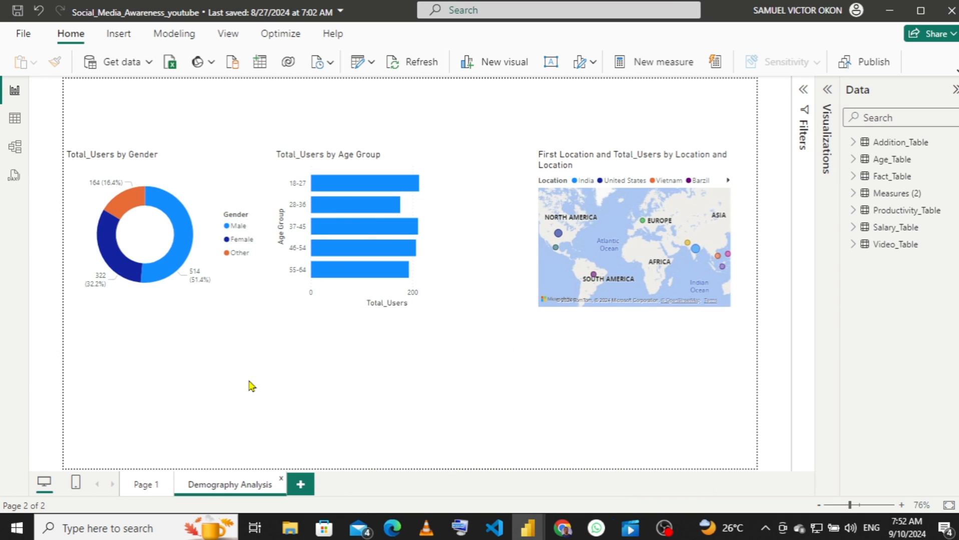
# - Add a clustered bar chart with Salary Group from Salary_Table on the Y-axis and Total_Users on the X-axis
pyautogui.click(827, 90)
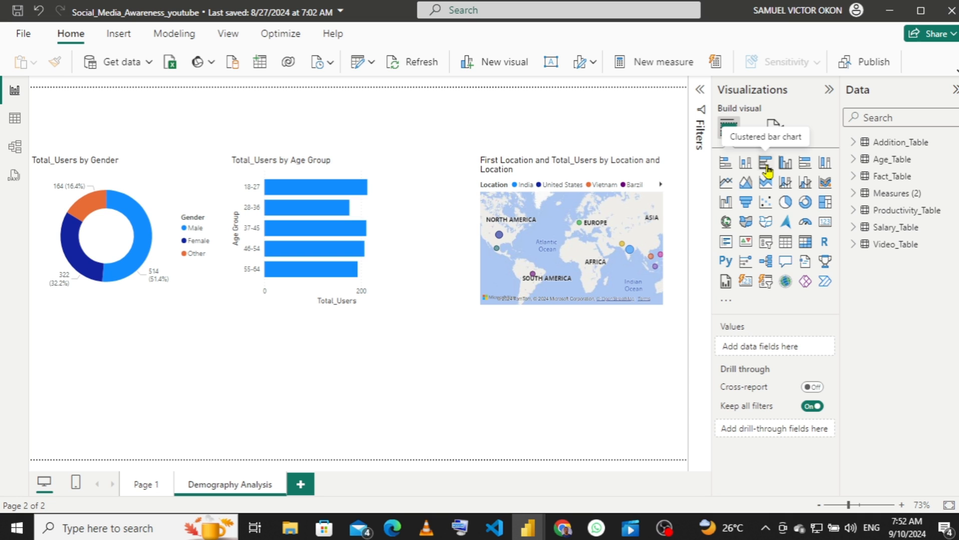
pyautogui.click(765, 164)
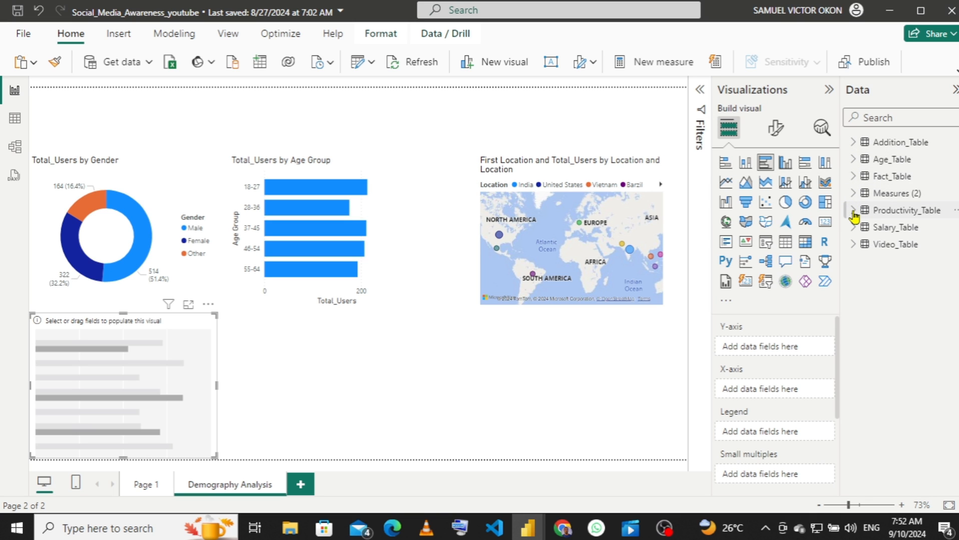
pyautogui.moveTo(852, 216)
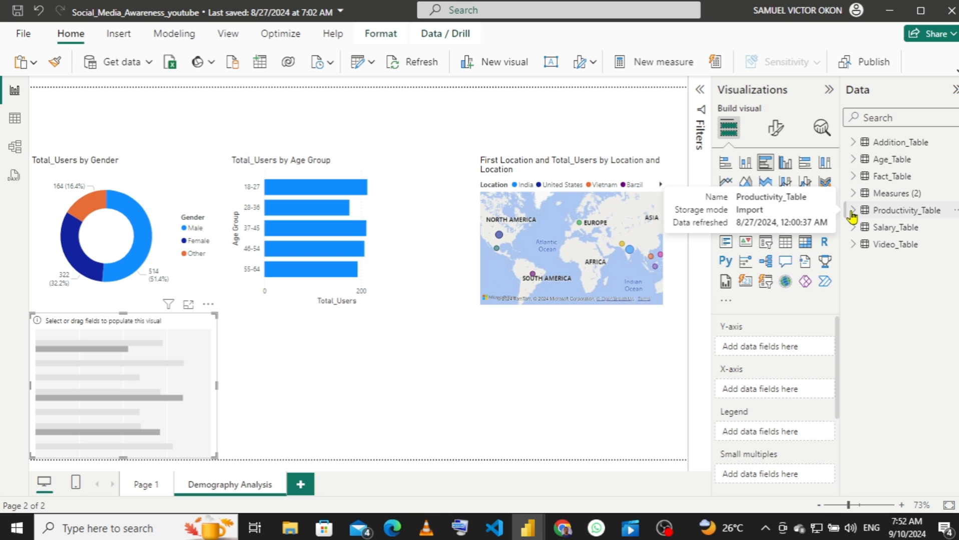
pyautogui.click(854, 178)
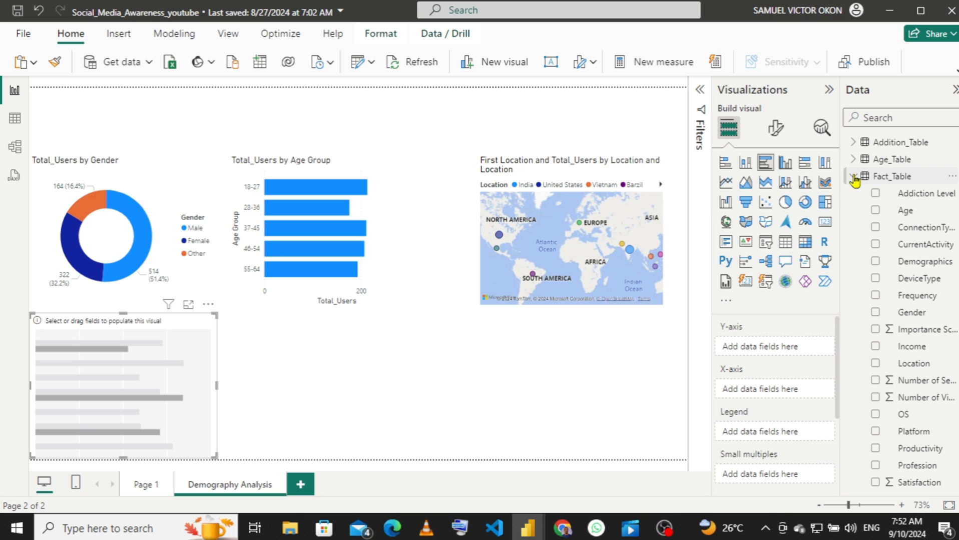
pyautogui.moveTo(855, 181)
pyautogui.click(853, 177)
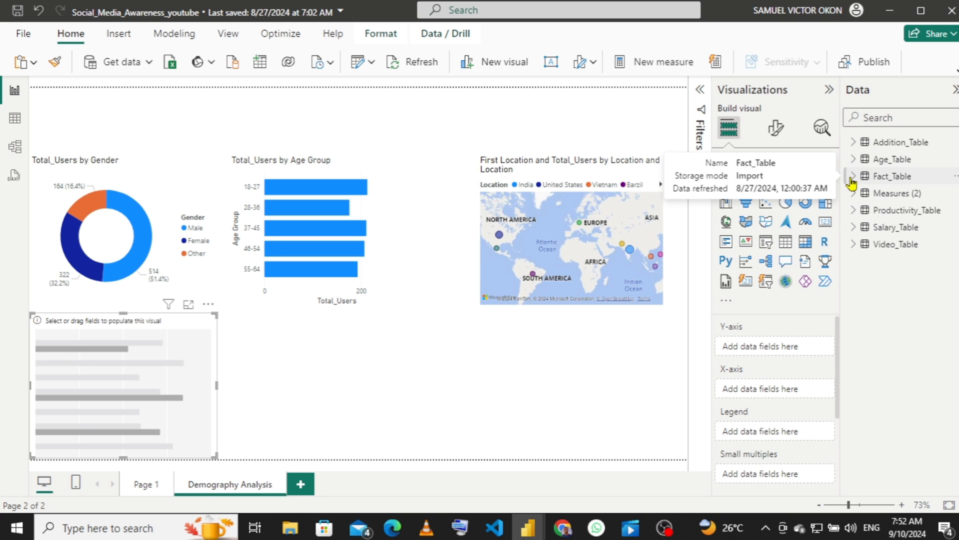
pyautogui.click(853, 228)
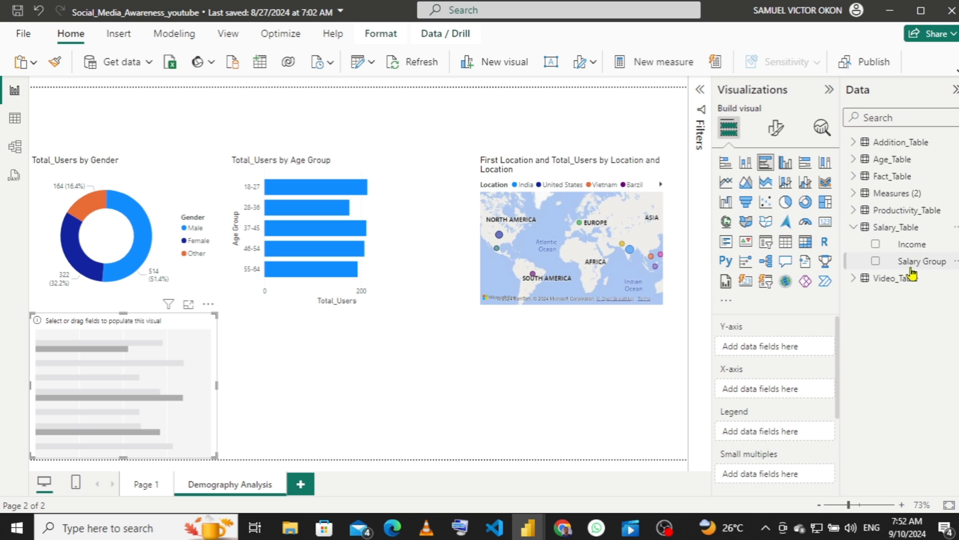
pyautogui.moveTo(779, 339)
pyautogui.mouseDown()
pyautogui.moveTo(753, 389)
pyautogui.moveTo(751, 348)
pyautogui.moveTo(775, 346)
pyautogui.mouseUp()
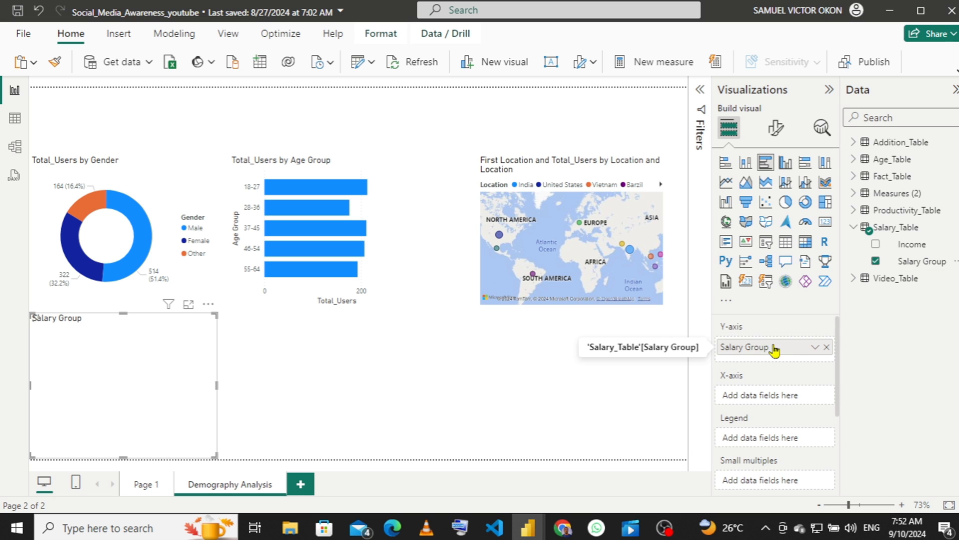
pyautogui.click(853, 194)
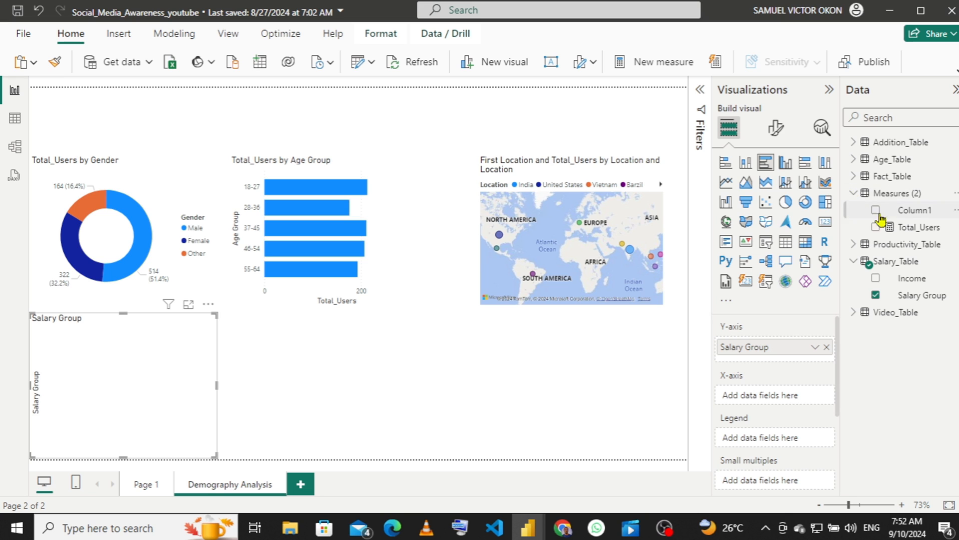
pyautogui.moveTo(907, 228); pyautogui.dragTo(778, 398)
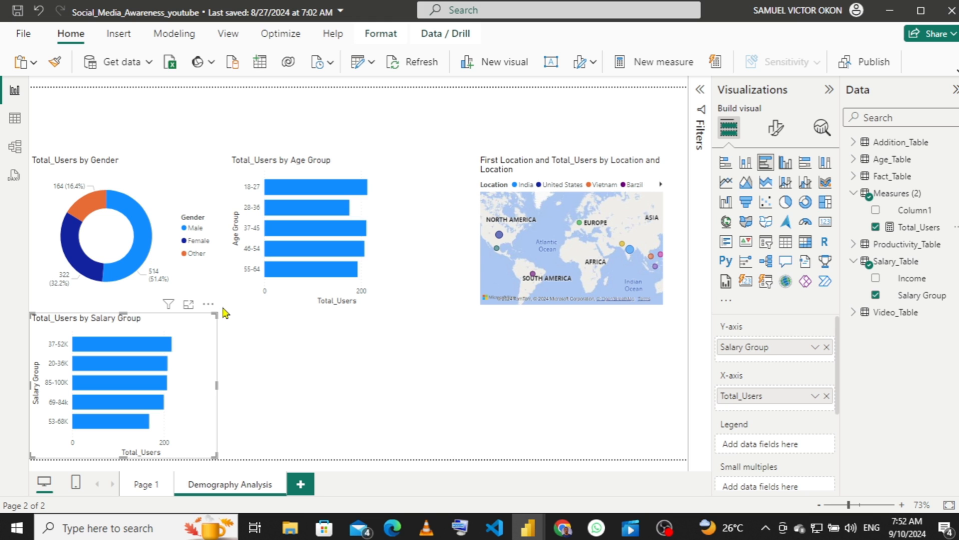
# - Shift the Age Group chart slightly right on the page and widen the Salary Group chart up to its left edge
pyautogui.moveTo(354, 296); pyautogui.dragTo(315, 167)
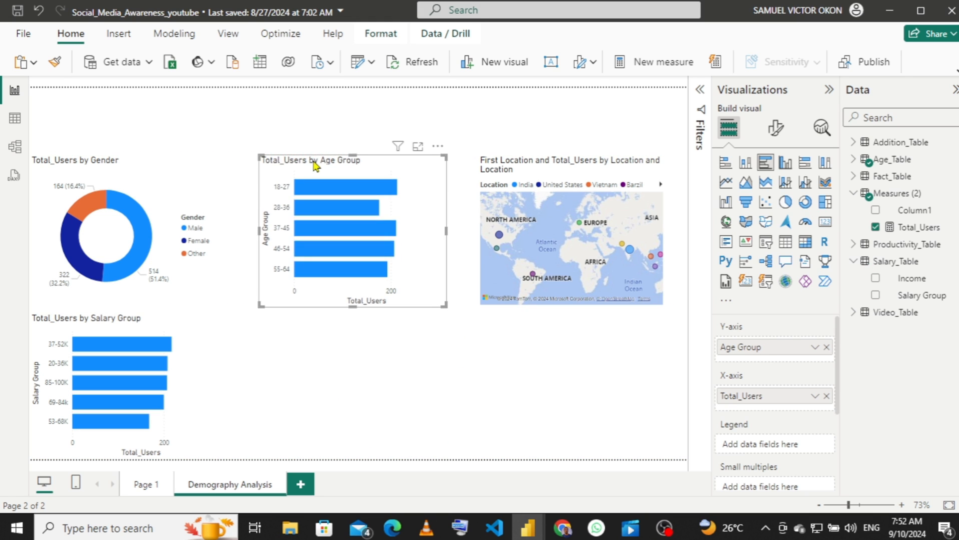
pyautogui.click(113, 324)
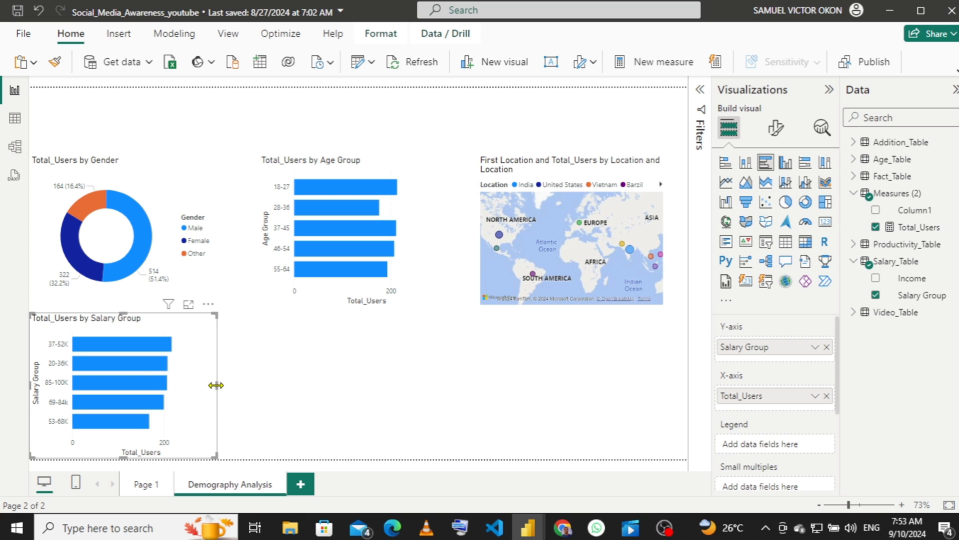
pyautogui.moveTo(216, 386); pyautogui.dragTo(257, 388)
pyautogui.click(369, 360)
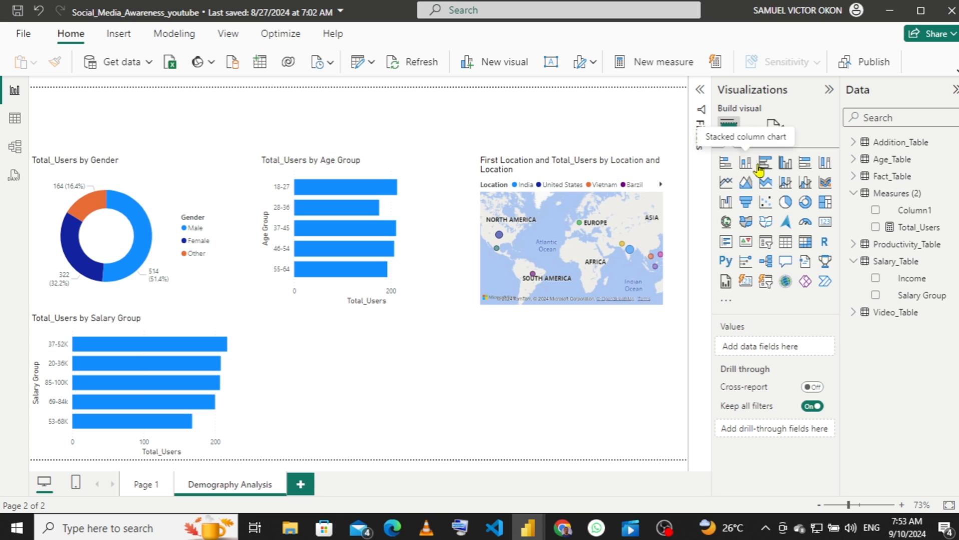
# - Insert a clustered column chart beside the Salary Group chart and widen it to the map's right edge
pyautogui.click(783, 165)
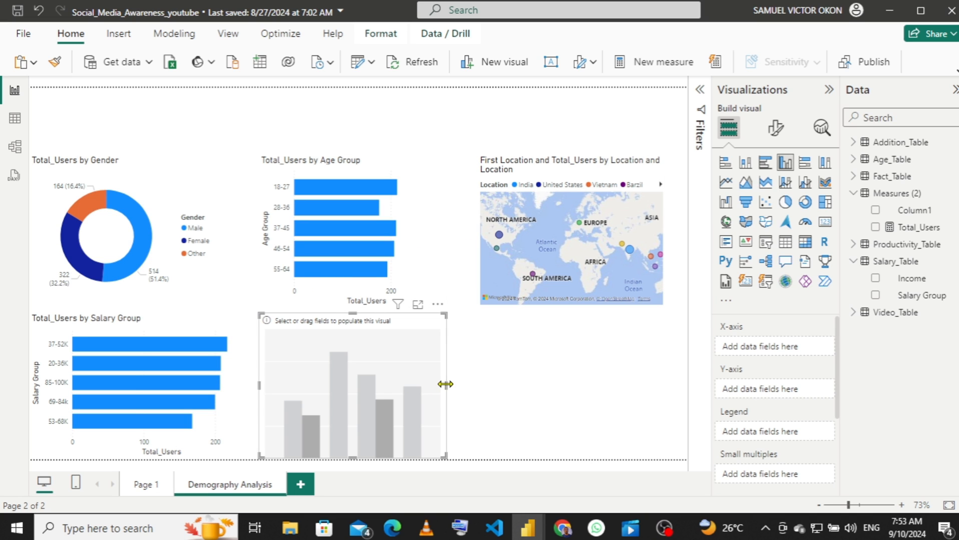
pyautogui.moveTo(445, 385); pyautogui.dragTo(664, 374)
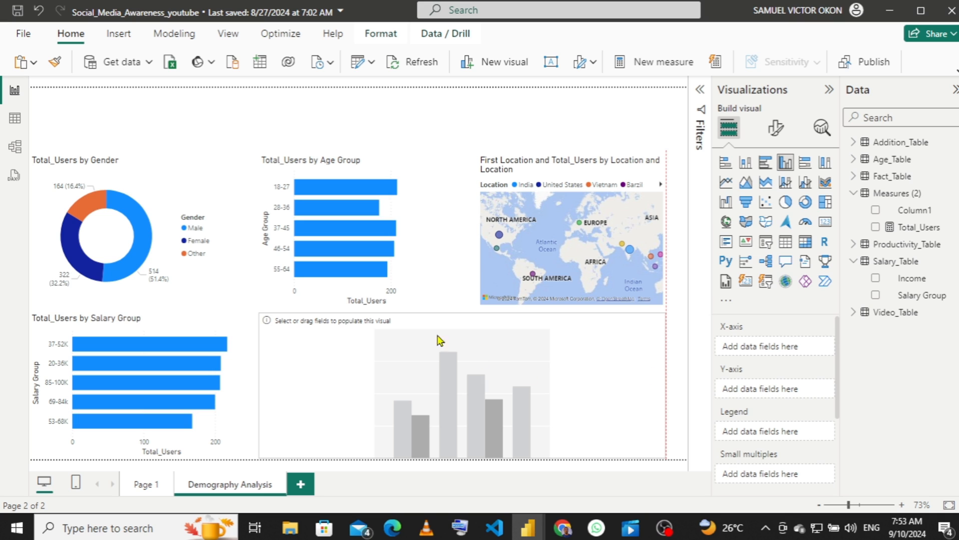
pyautogui.moveTo(460, 315)
pyautogui.mouseDown()
pyautogui.moveTo(464, 325)
pyautogui.moveTo(462, 314)
pyautogui.mouseUp()
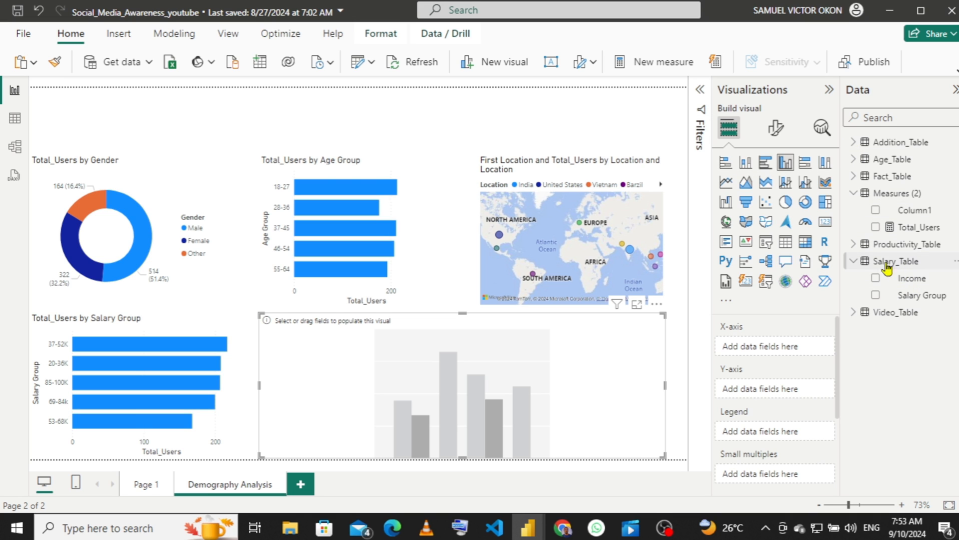
# - Plot Total_Users by Profession from Fact_Table in the new column chart and widen it to the page's right edge
pyautogui.moveTo(907, 231); pyautogui.dragTo(776, 396)
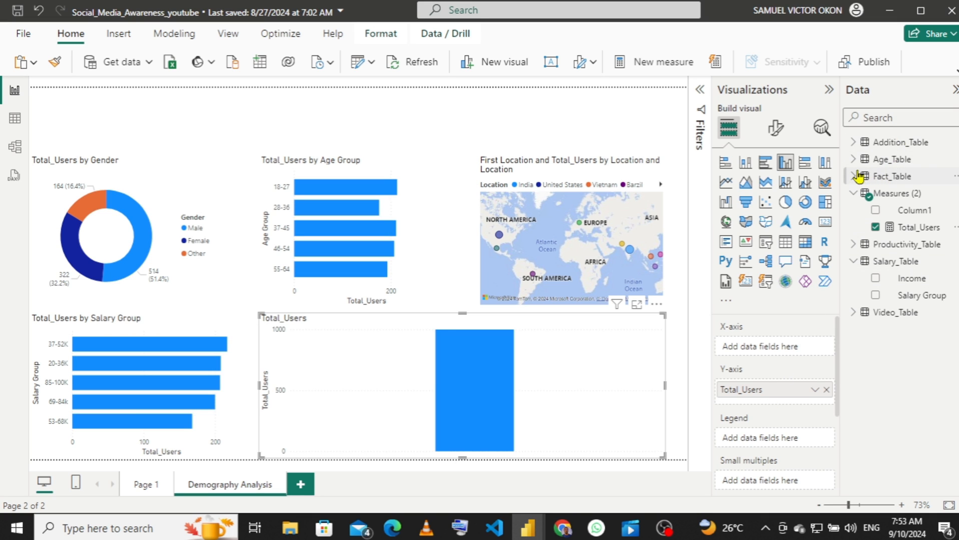
pyautogui.click(852, 196)
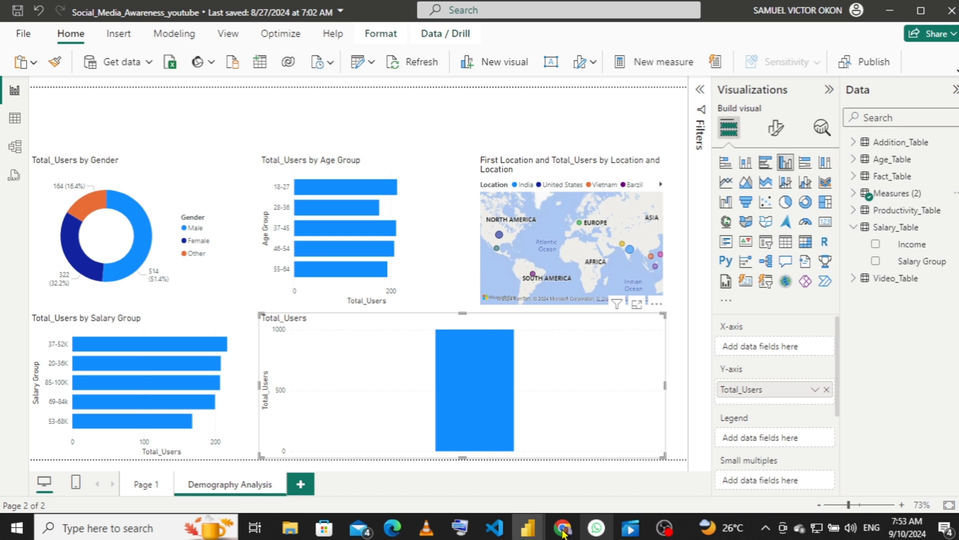
pyautogui.moveTo(528, 530)
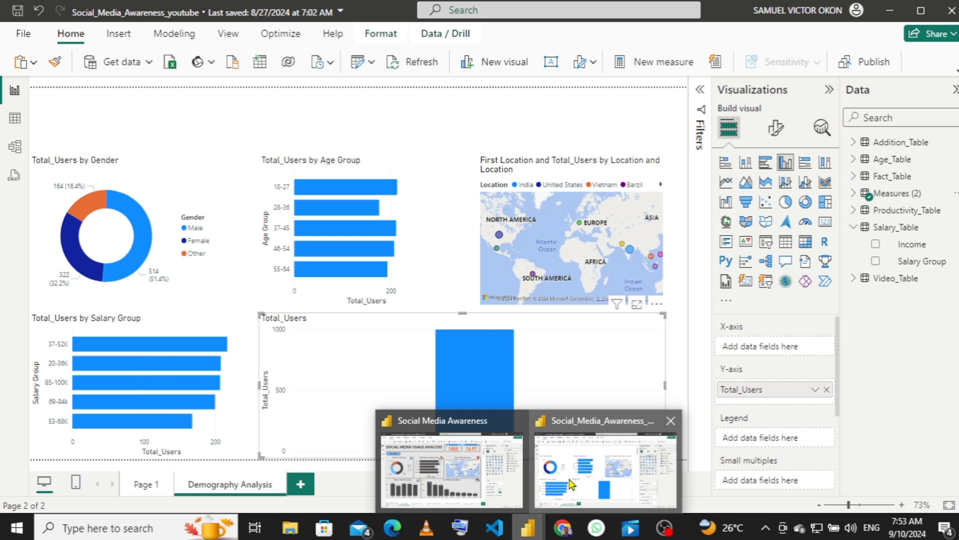
pyautogui.moveTo(471, 483)
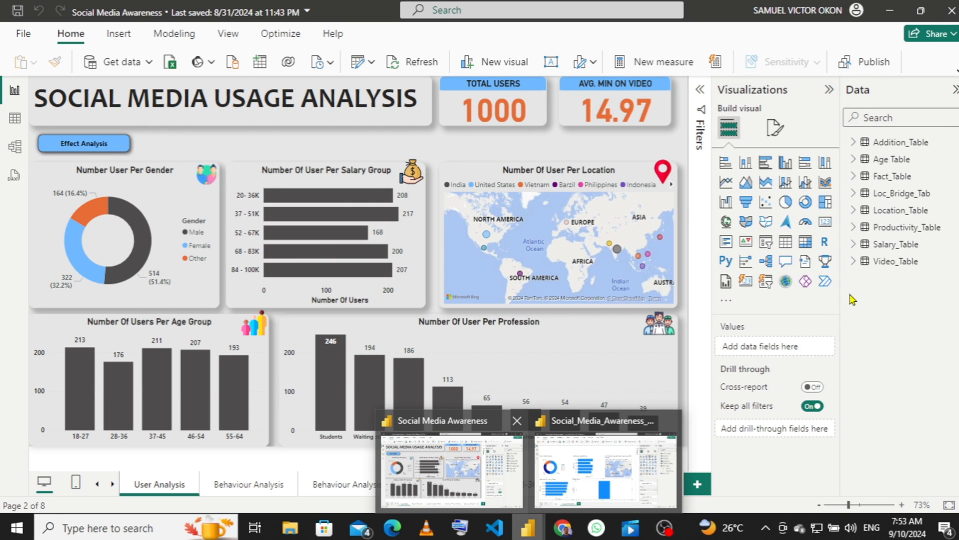
pyautogui.click(606, 466)
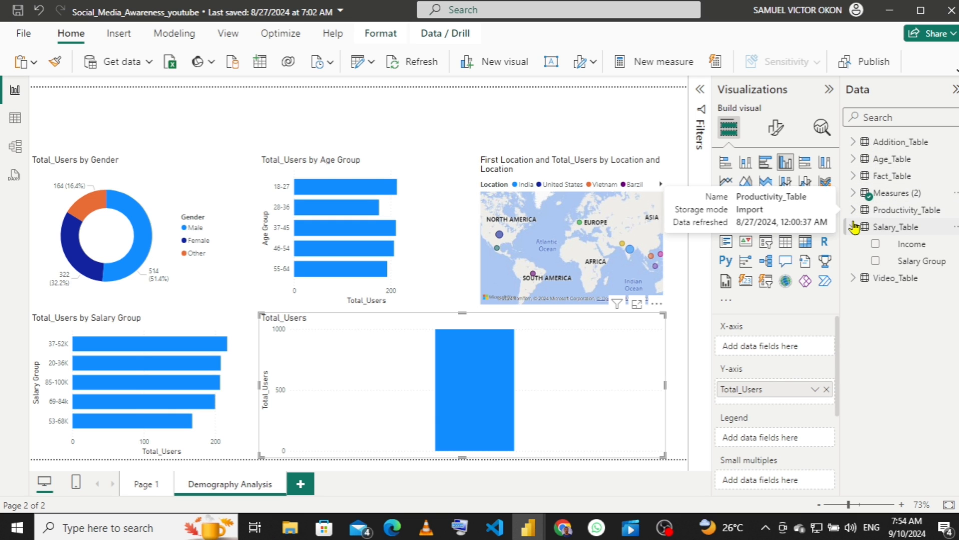
pyautogui.click(852, 177)
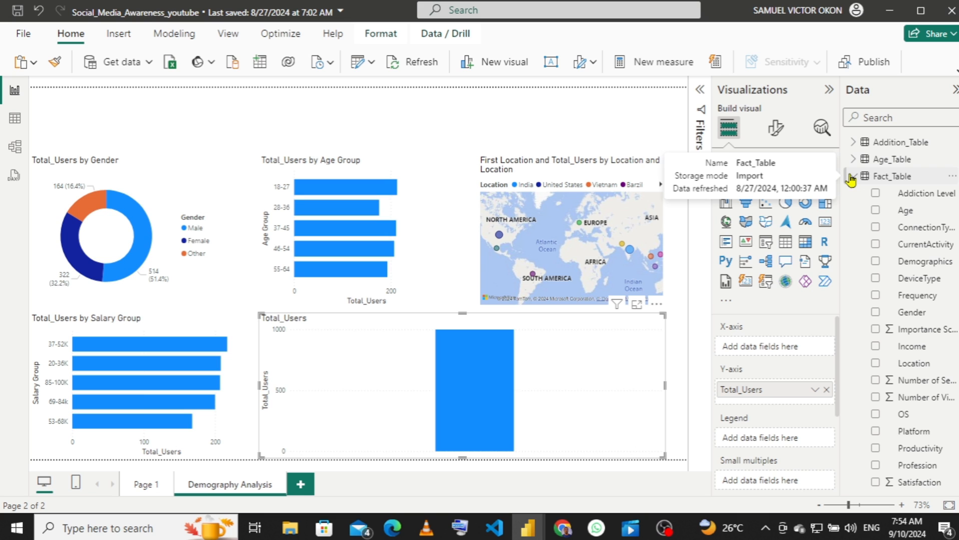
pyautogui.scroll(-1, 855, 188)
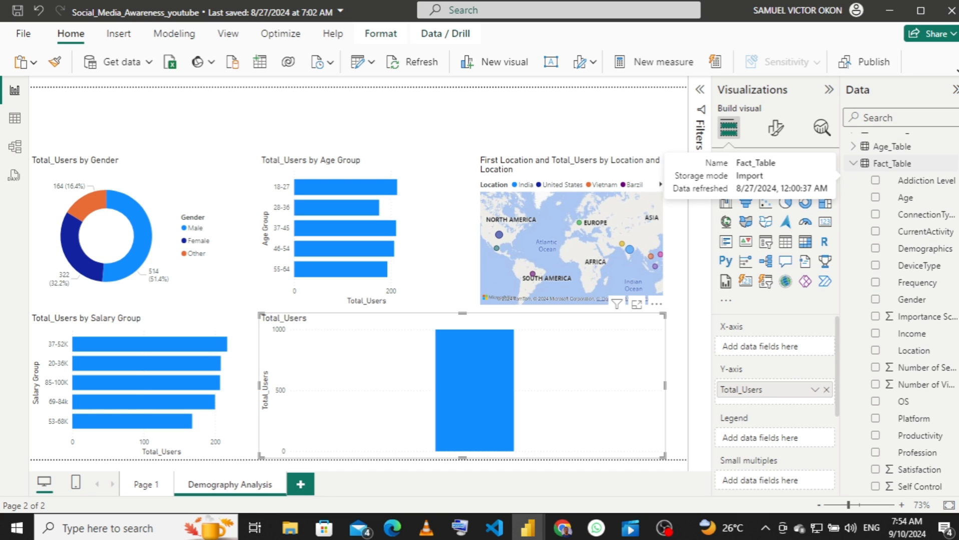
pyautogui.scroll(-6, 908, 328)
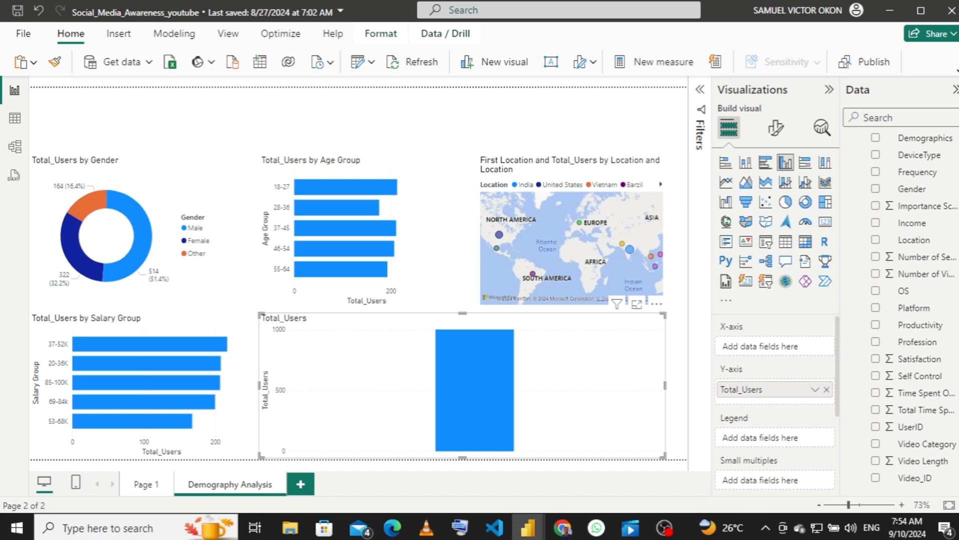
pyautogui.moveTo(907, 344); pyautogui.dragTo(769, 353)
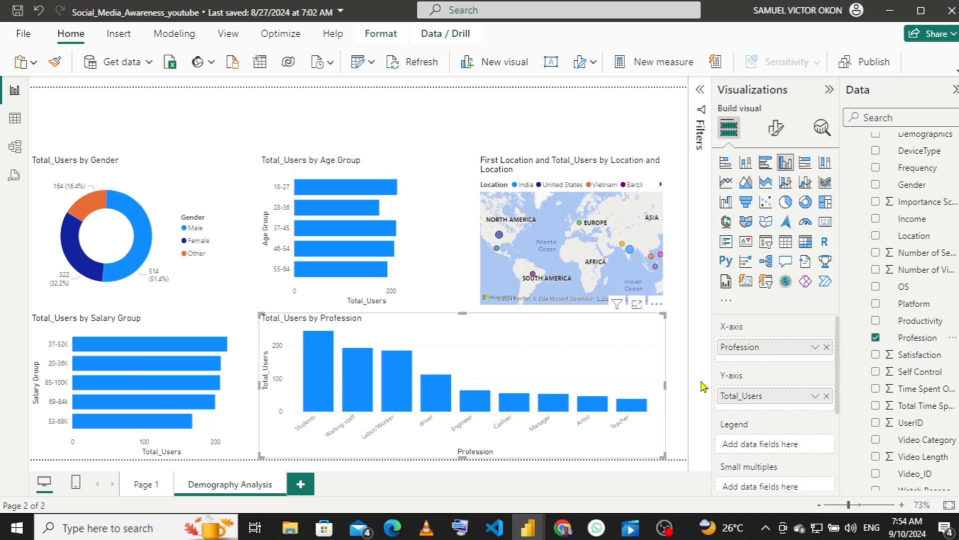
pyautogui.moveTo(664, 385); pyautogui.dragTo(700, 382)
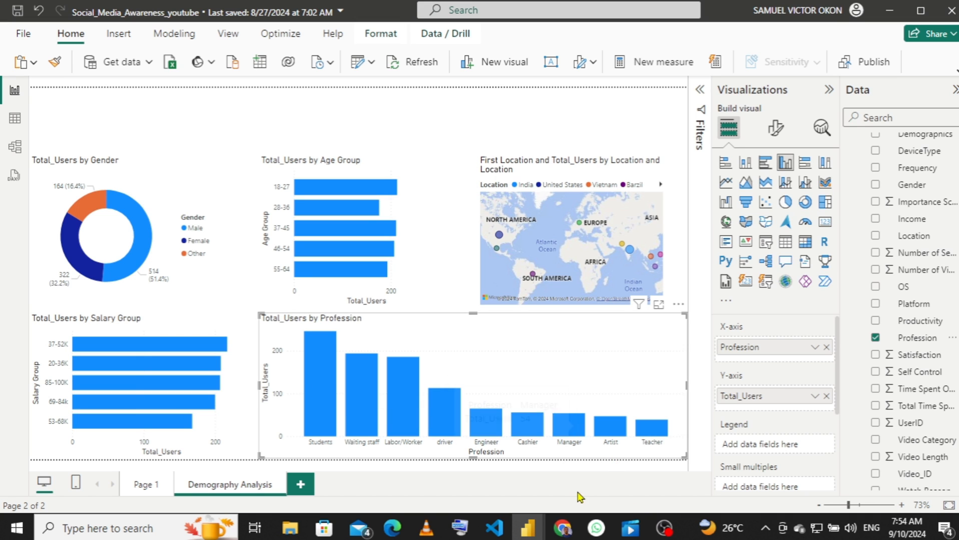
# - Examine the User Analysis page of the Social Media Awareness report as a layout reference, and return to Social_Media_Awareness_youtube
pyautogui.moveTo(532, 533)
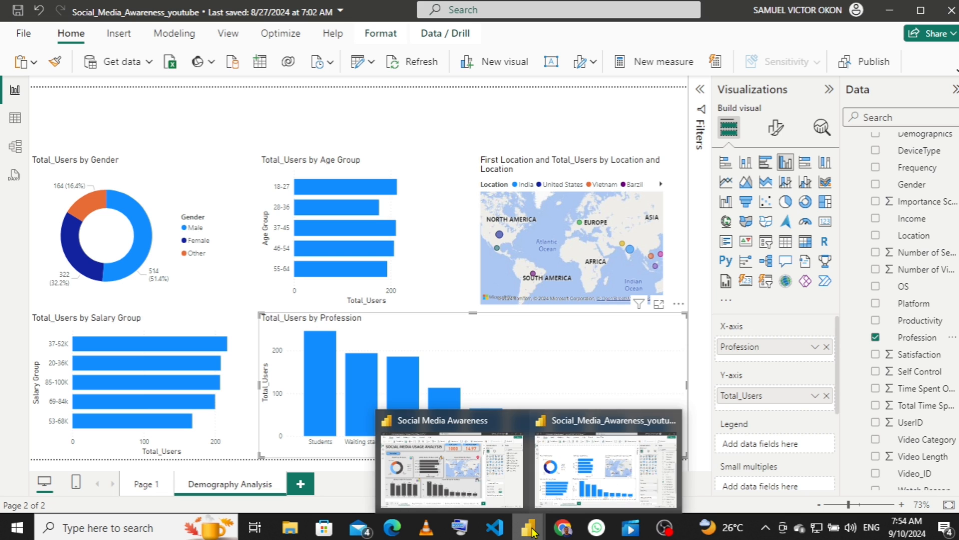
pyautogui.click(482, 478)
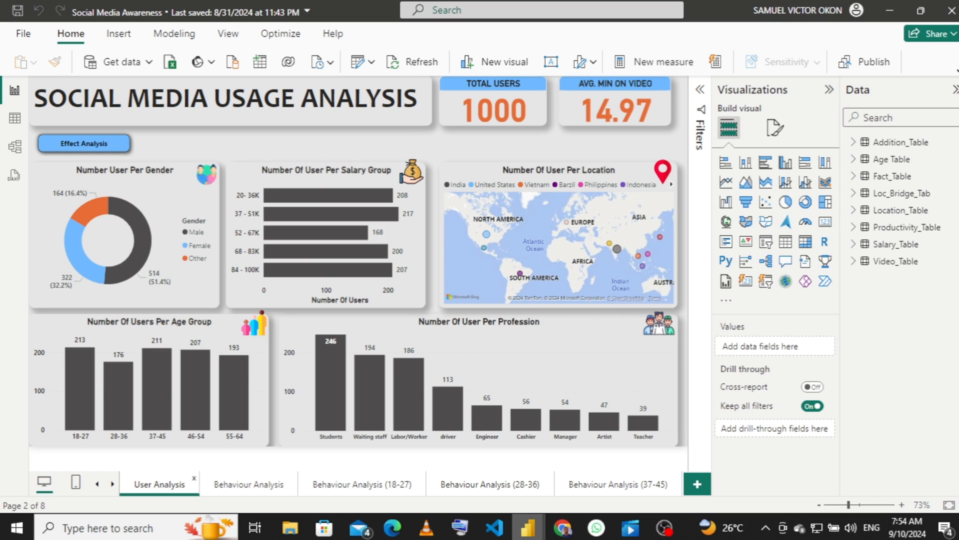
pyautogui.moveTo(527, 528)
pyautogui.click(556, 467)
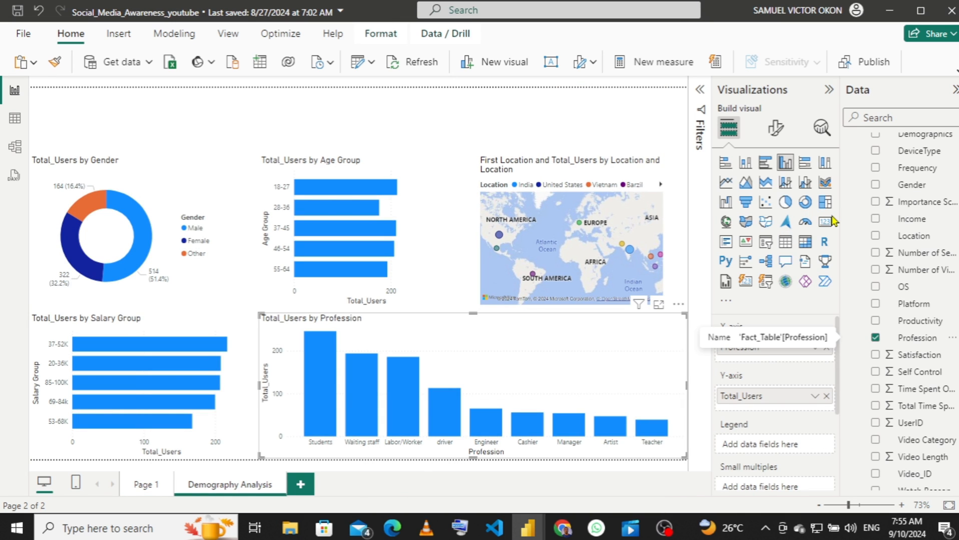
# - Insert an empty card visual and move it to the upper-right corner of the report page
pyautogui.click(456, 108)
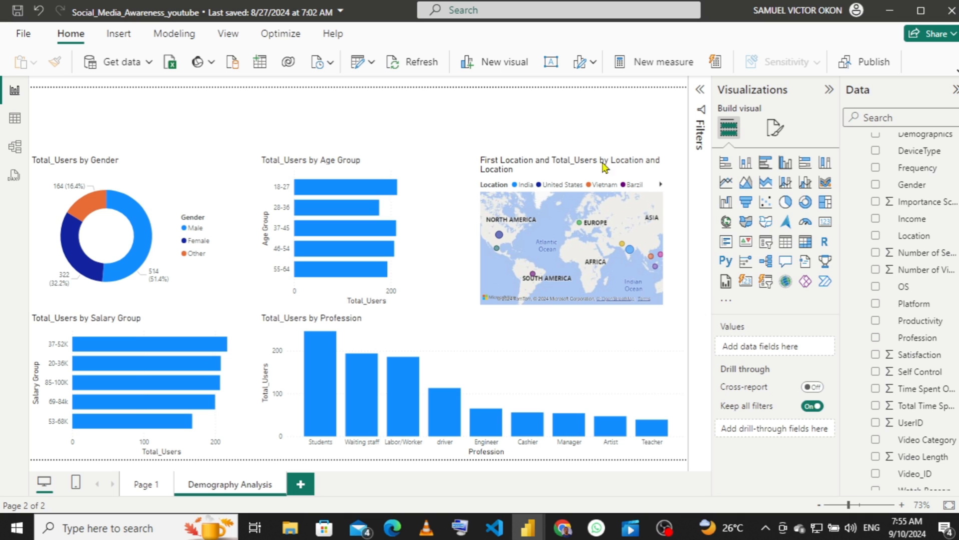
pyautogui.click(825, 224)
pyautogui.moveTo(161, 156); pyautogui.dragTo(692, 91)
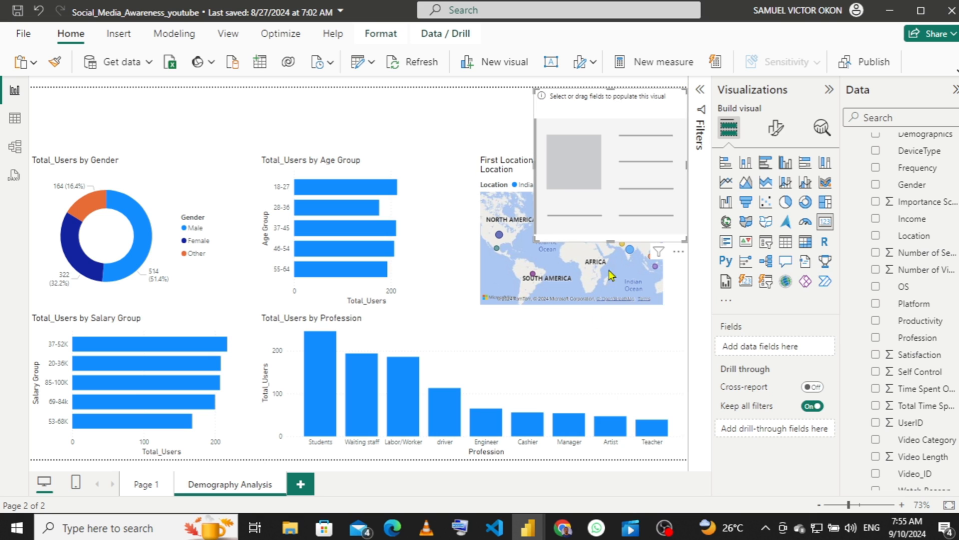
# - Shrink the empty card's height and width so it fits in the header strip above the map
pyautogui.moveTo(610, 241); pyautogui.dragTo(608, 198)
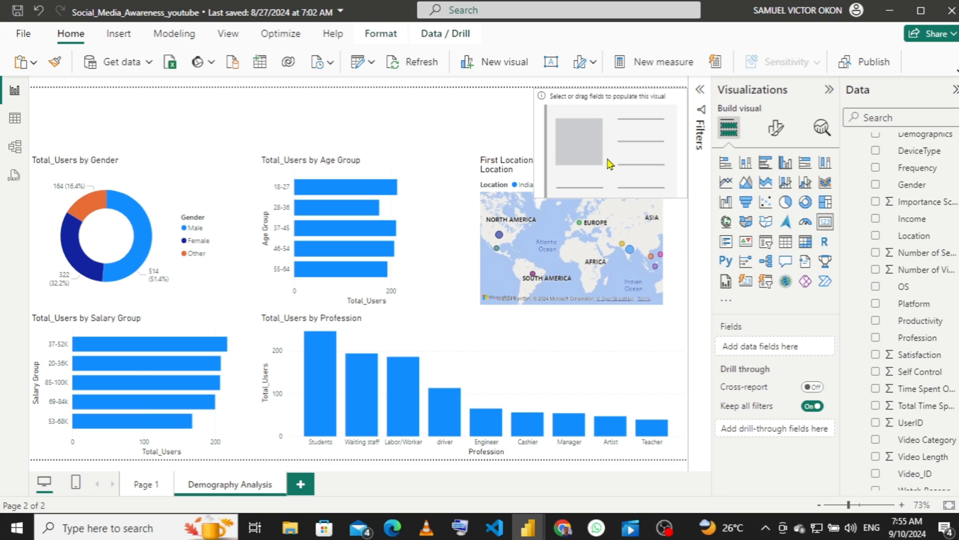
pyautogui.moveTo(607, 160); pyautogui.dragTo(605, 142)
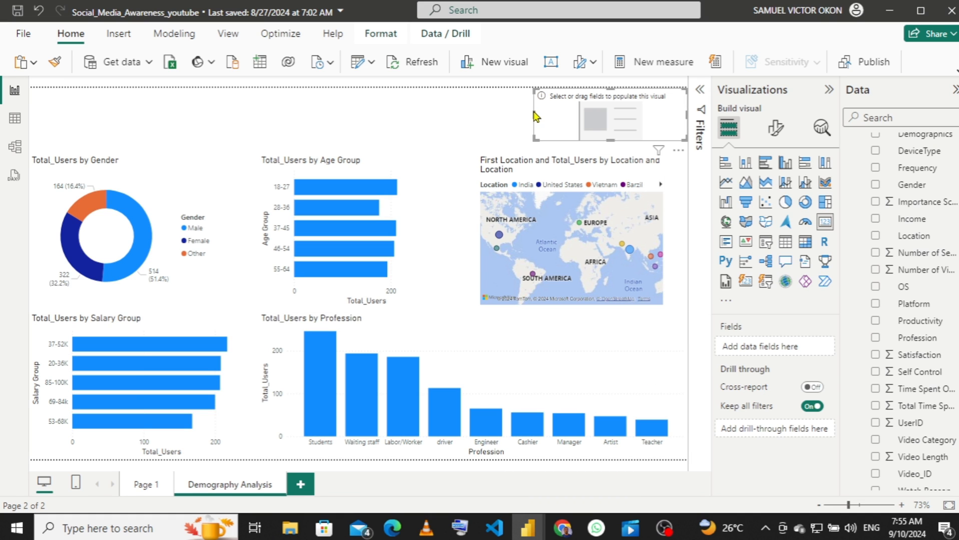
pyautogui.moveTo(535, 117); pyautogui.dragTo(576, 105)
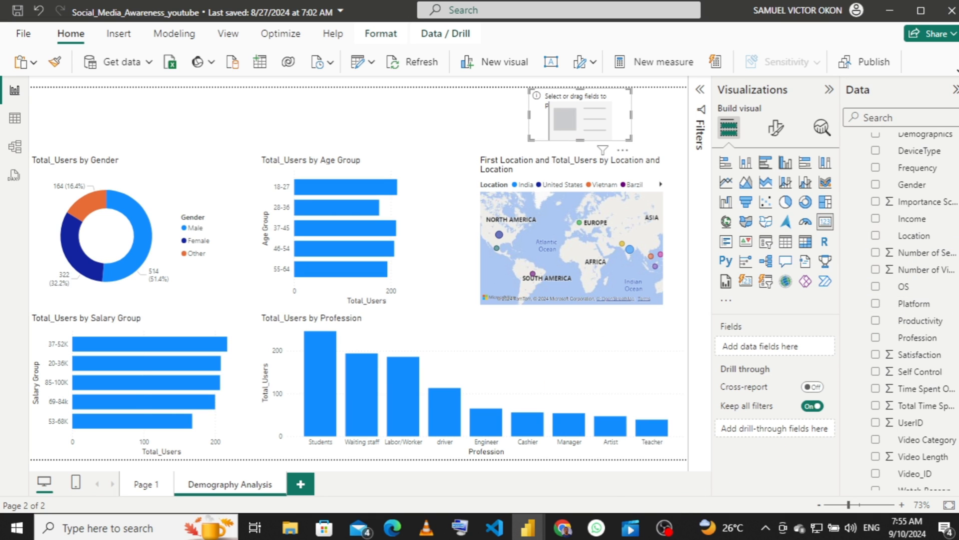
# - Show the Total_Users measure from the Measures table in the card and align the card with the map's right edge
pyautogui.scroll(3, 914, 300)
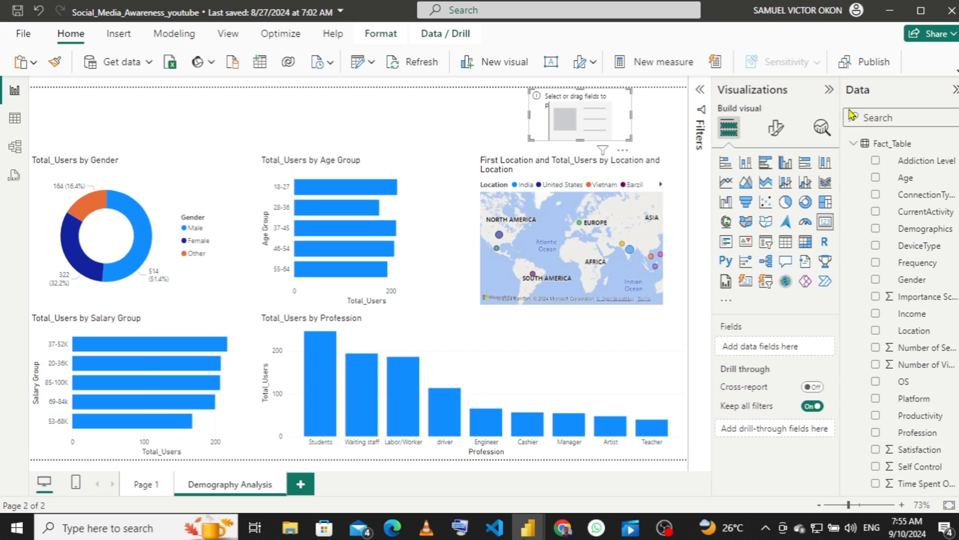
pyautogui.click(852, 145)
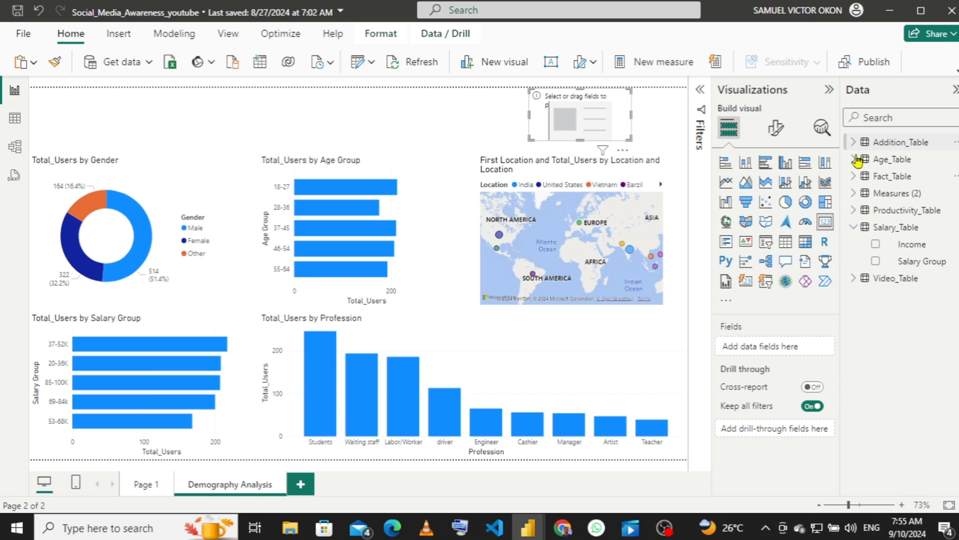
pyautogui.click(853, 194)
pyautogui.moveTo(918, 227); pyautogui.dragTo(788, 354)
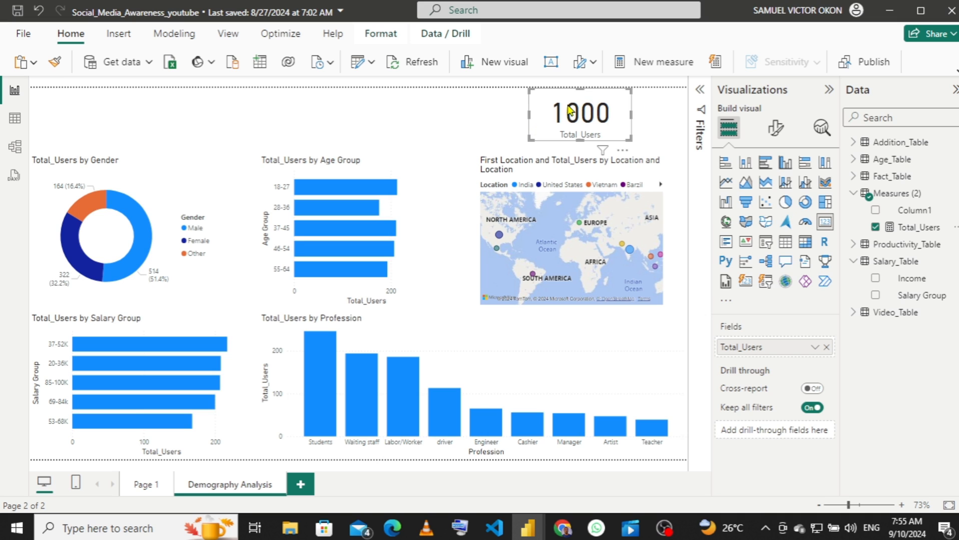
pyautogui.moveTo(582, 100); pyautogui.dragTo(621, 103)
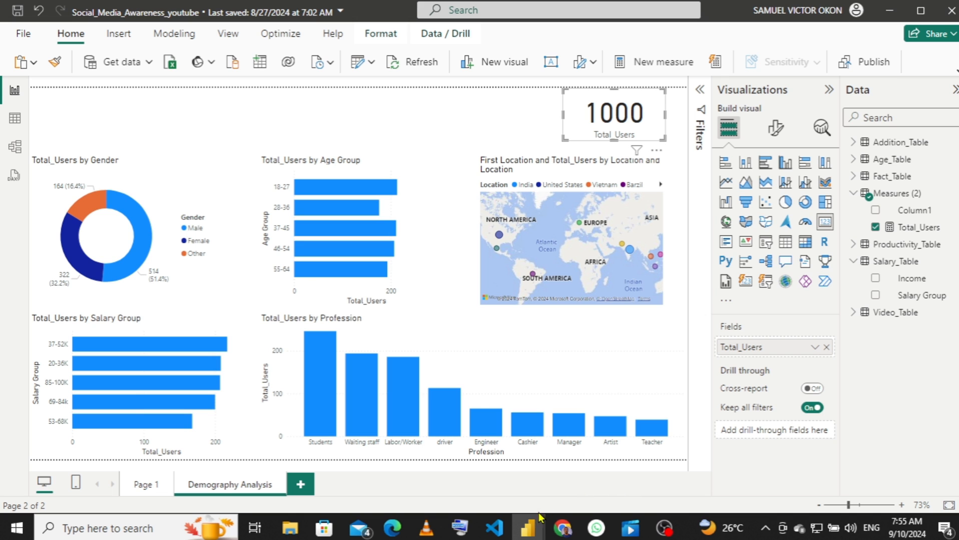
# - Check the header cards in the Social Media Awareness report, and return to Social_Media_Awareness_youtube
pyautogui.moveTo(532, 528)
pyautogui.click(485, 473)
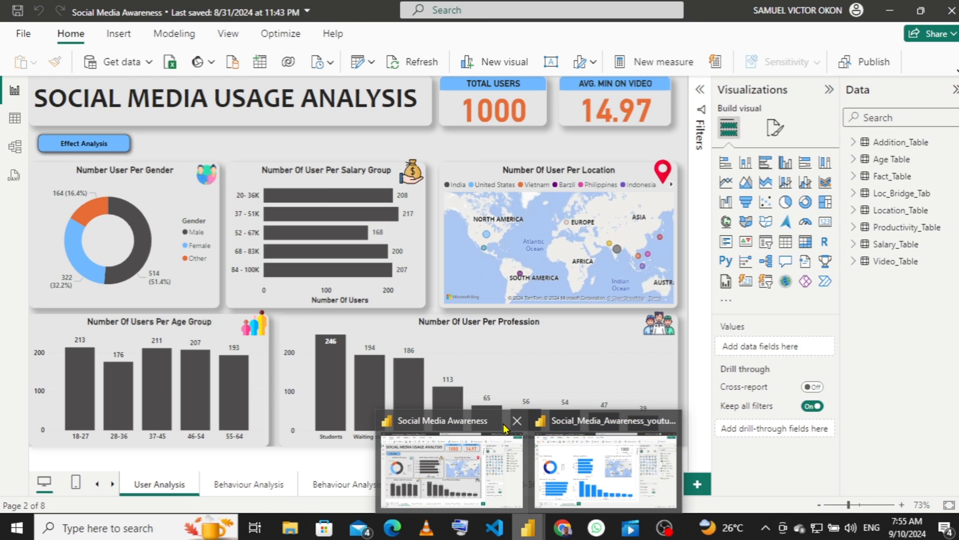
pyautogui.click(606, 471)
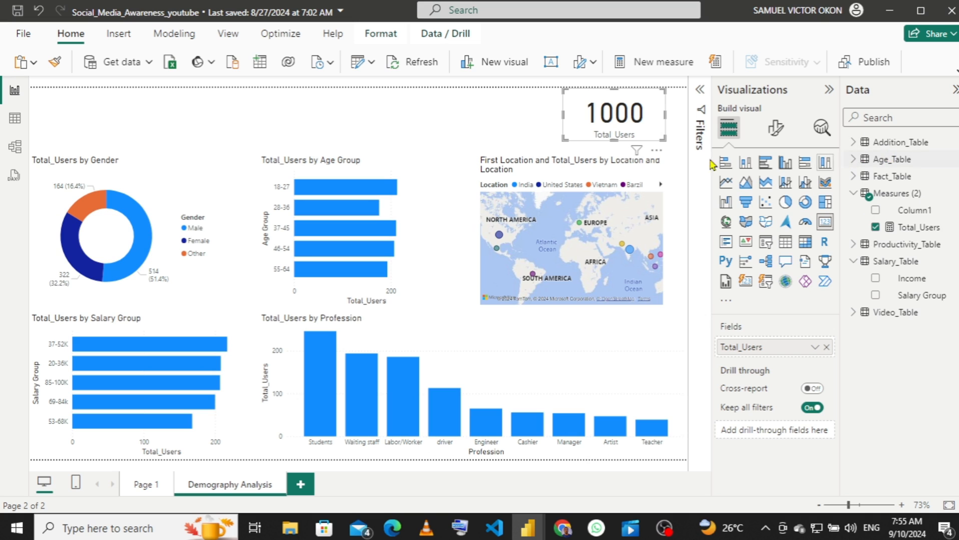
# - Insert a second card directly beside the Total_Users card and shrink it to fit the header strip
pyautogui.click(503, 105)
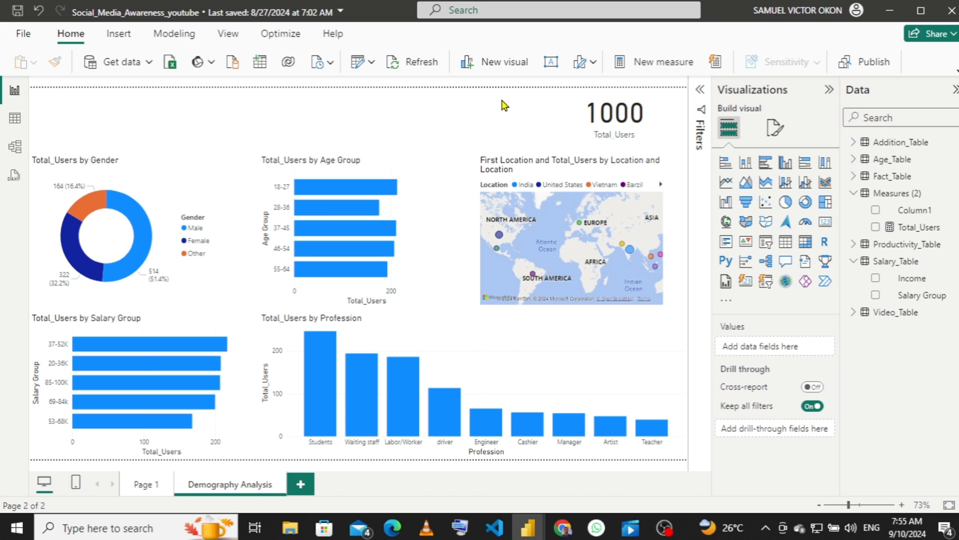
pyautogui.click(823, 223)
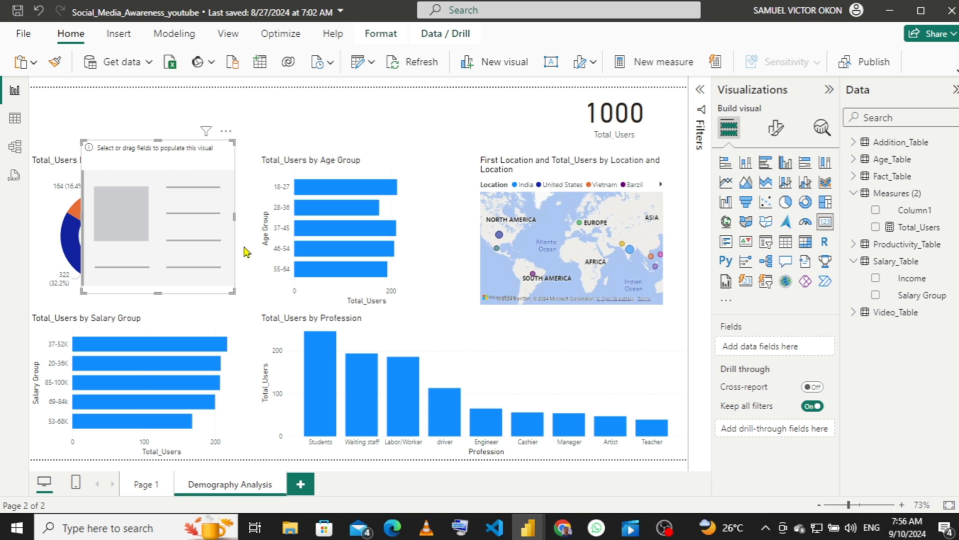
pyautogui.moveTo(145, 161); pyautogui.dragTo(471, 111)
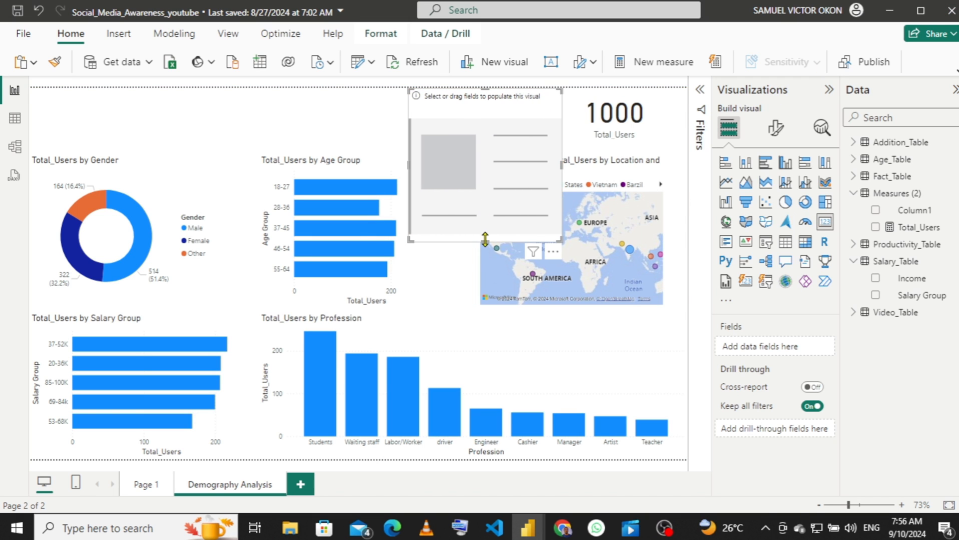
pyautogui.moveTo(488, 240); pyautogui.dragTo(476, 146)
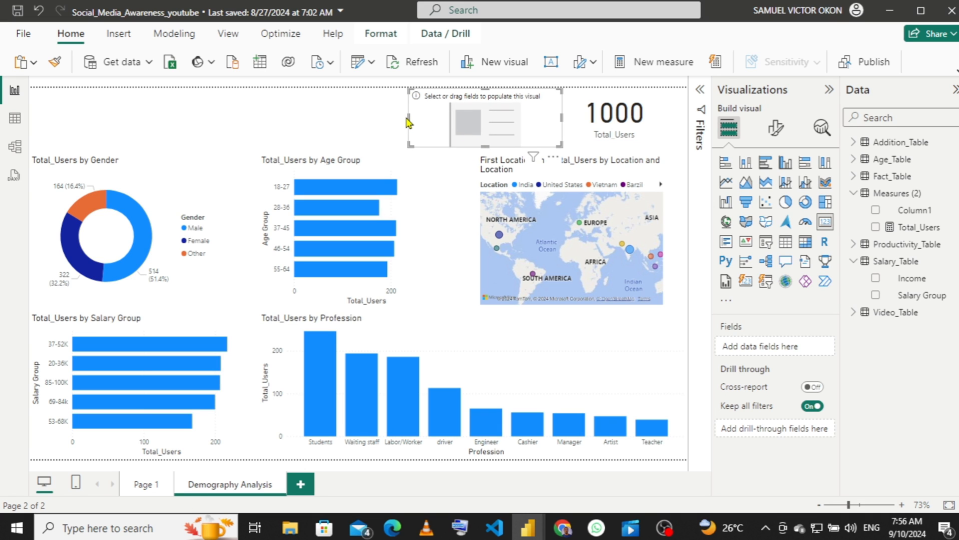
pyautogui.click(410, 120)
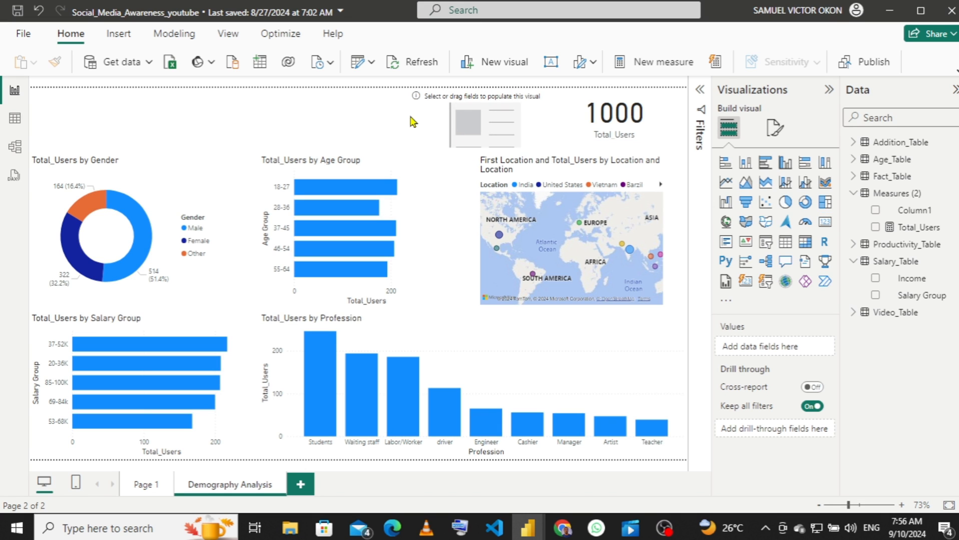
pyautogui.click(465, 100)
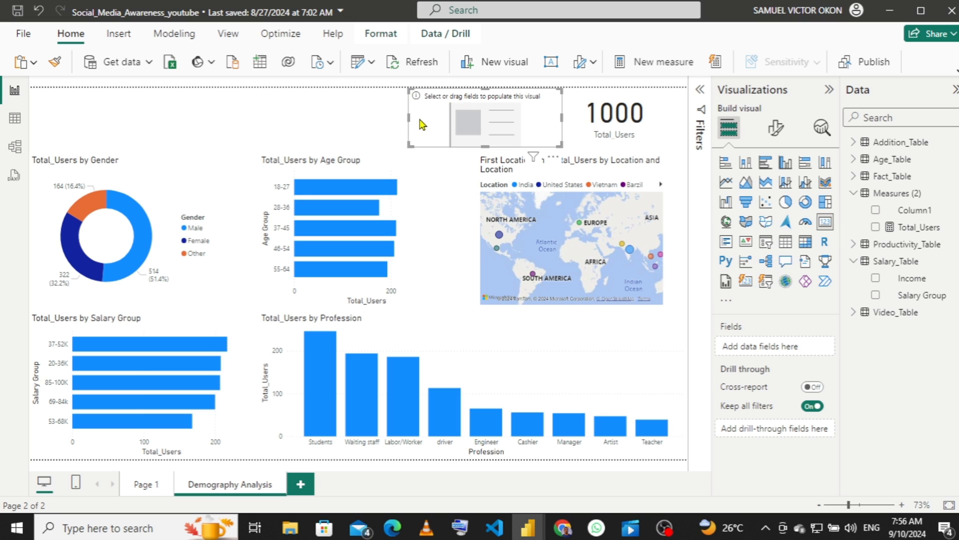
pyautogui.moveTo(410, 118); pyautogui.dragTo(446, 119)
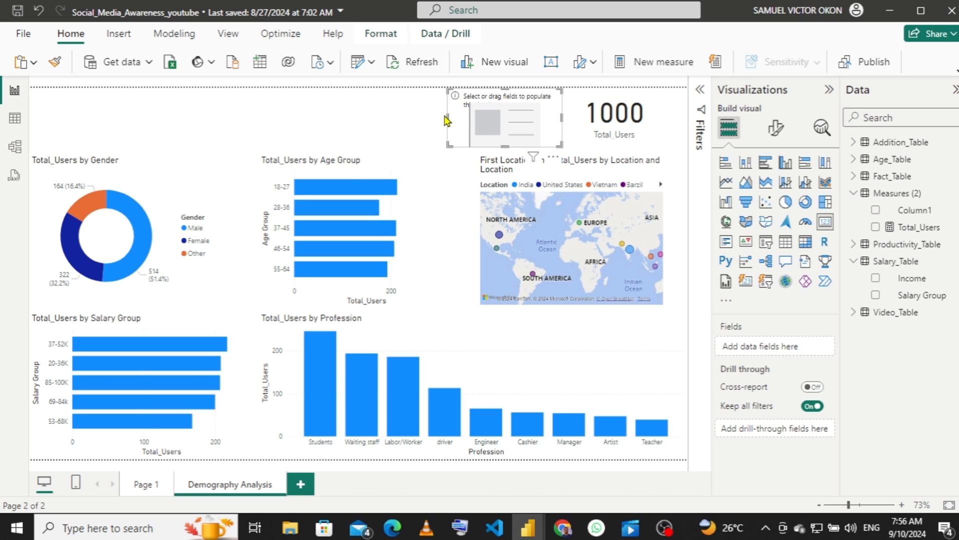
pyautogui.moveTo(505, 152); pyautogui.dragTo(502, 141)
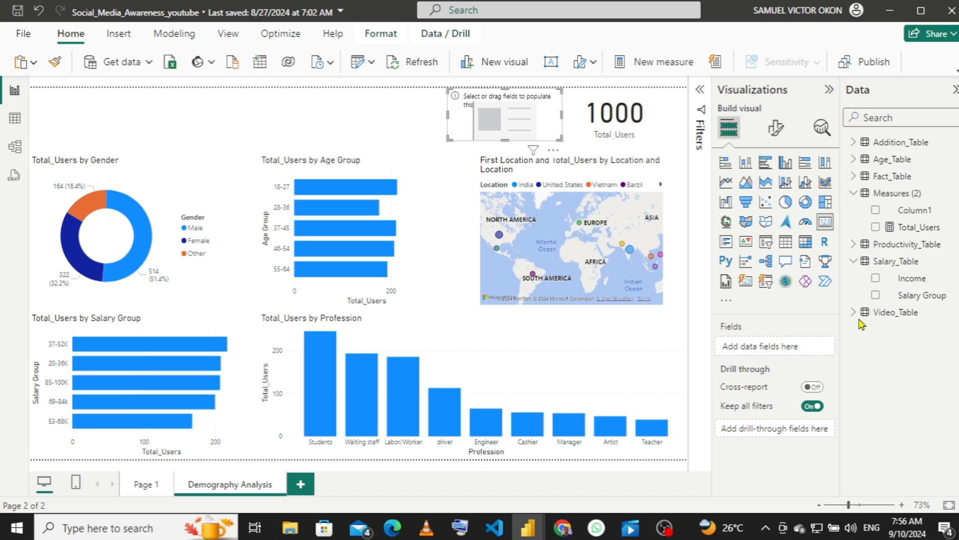
# - Add Time Spent On Video from Fact_Table to the second card and summarize it as Average
pyautogui.click(853, 177)
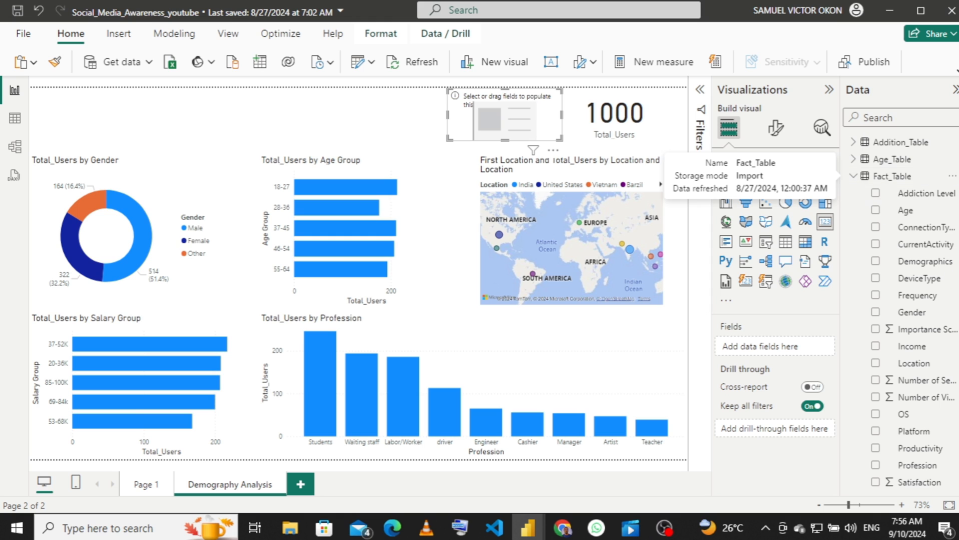
pyautogui.scroll(-1, 853, 185)
pyautogui.scroll(-3, 901, 300)
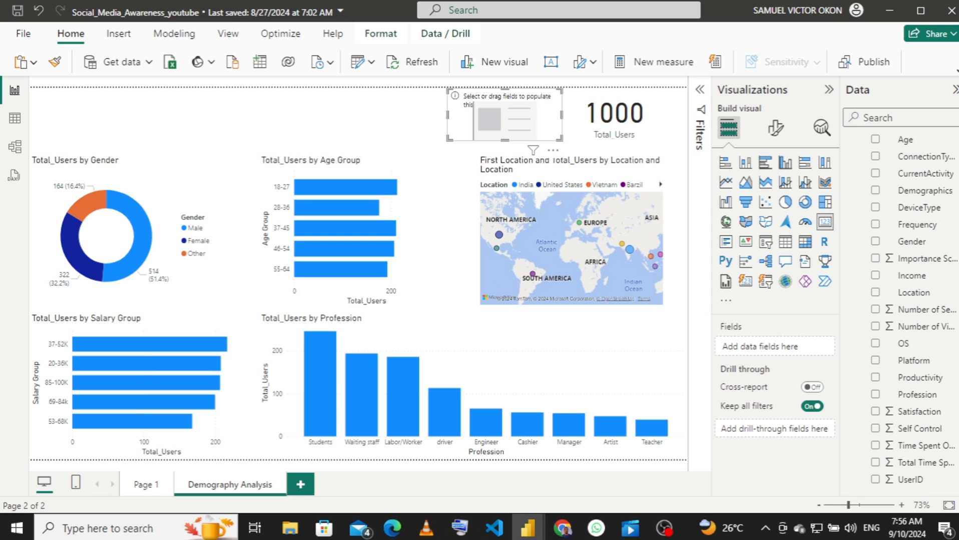
pyautogui.scroll(-7, 901, 310)
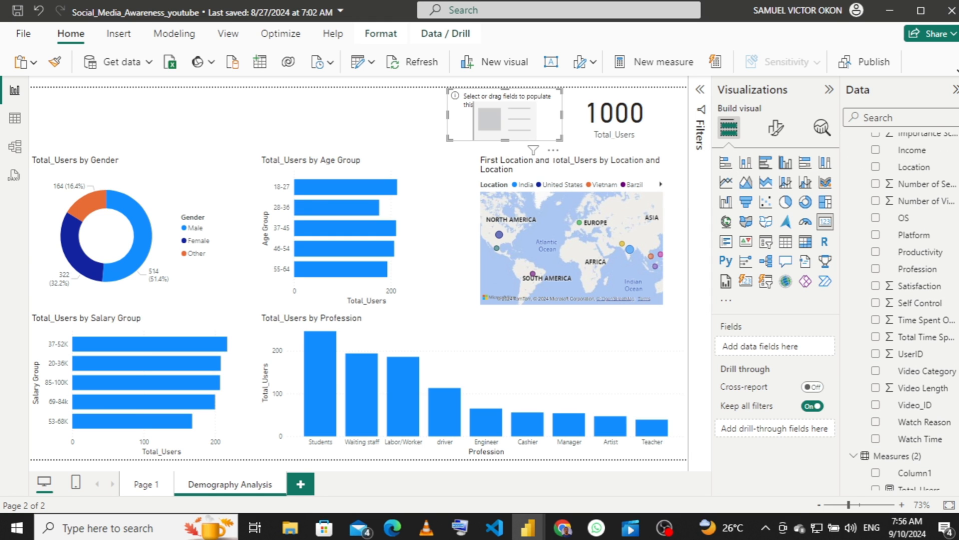
pyautogui.scroll(-4, 901, 310)
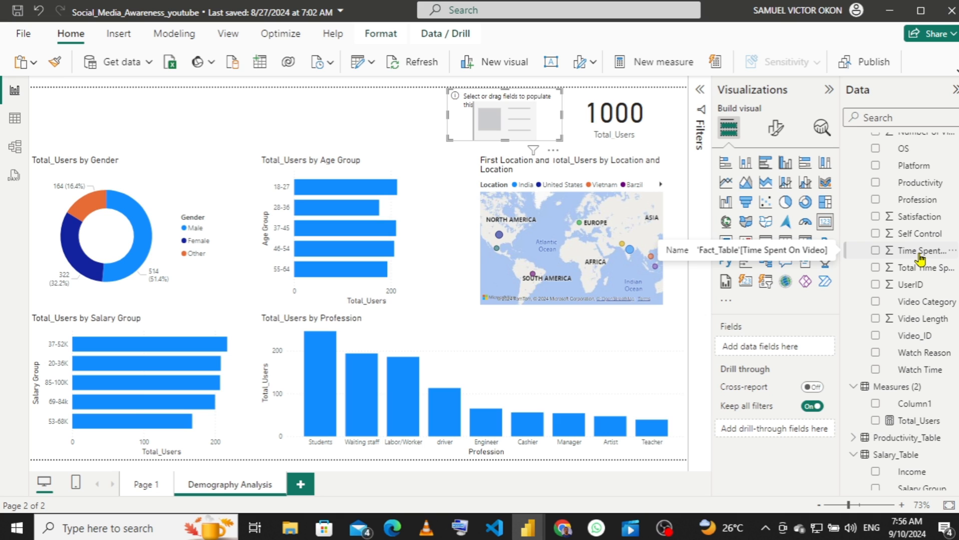
pyautogui.moveTo(920, 257); pyautogui.dragTo(514, 122)
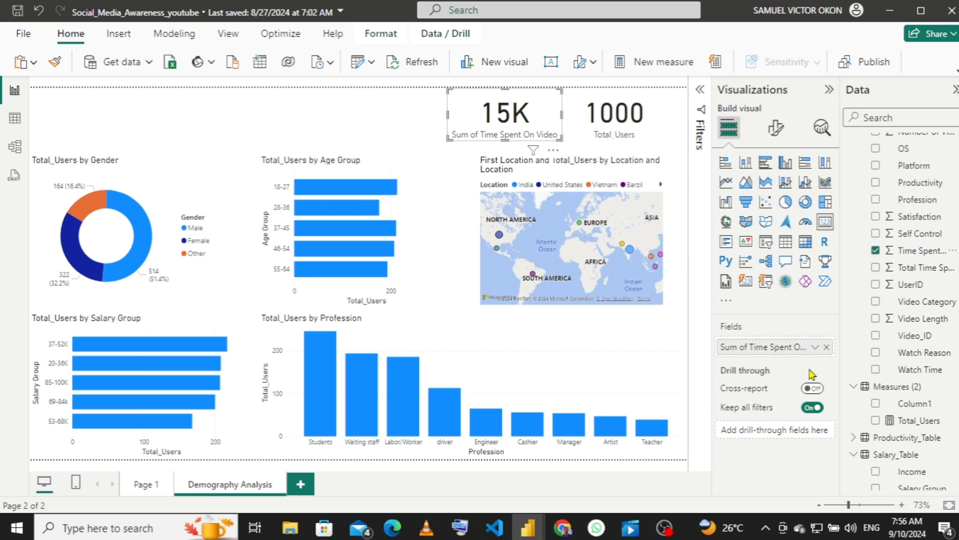
pyautogui.click(815, 347)
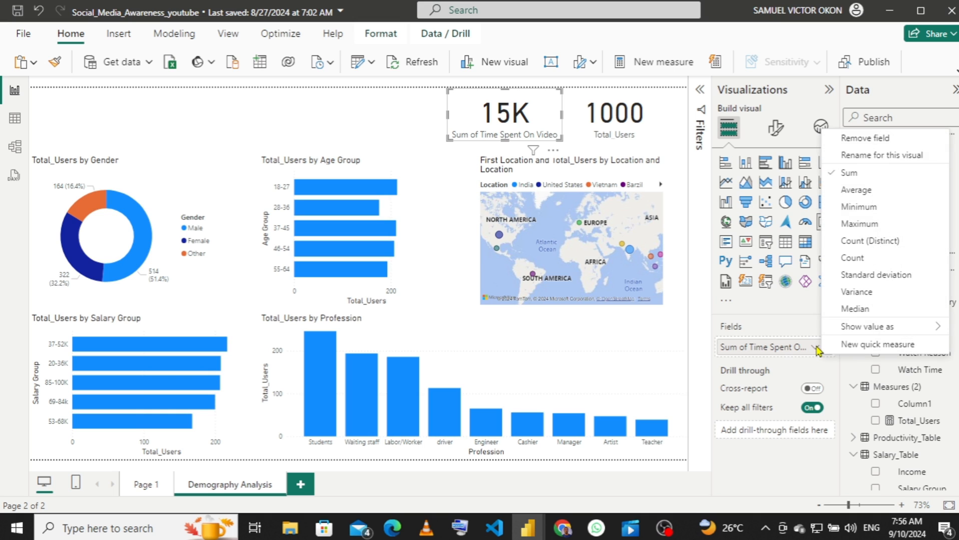
pyautogui.click(856, 190)
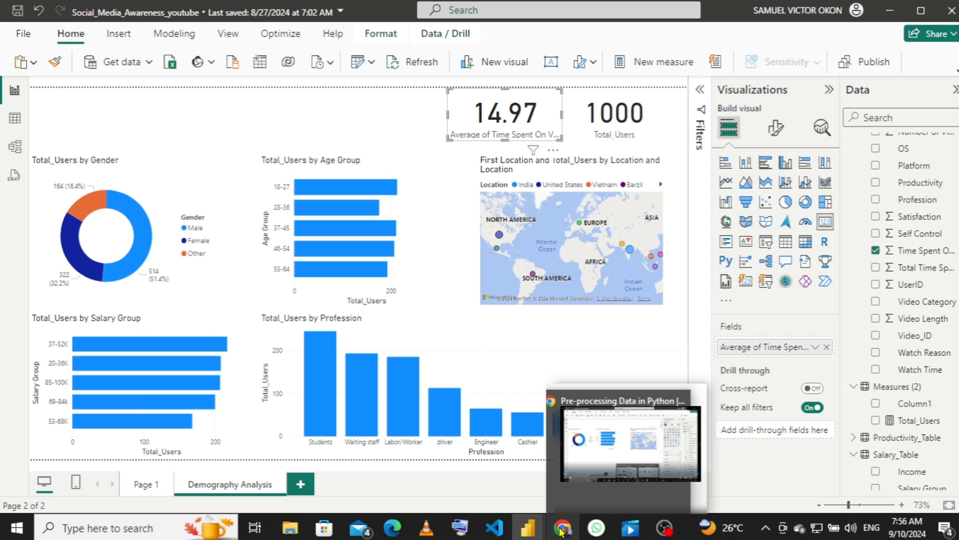
# - Review the page title in the Social Media Awareness report, and return to Social_Media_Awareness_youtube
pyautogui.moveTo(536, 535)
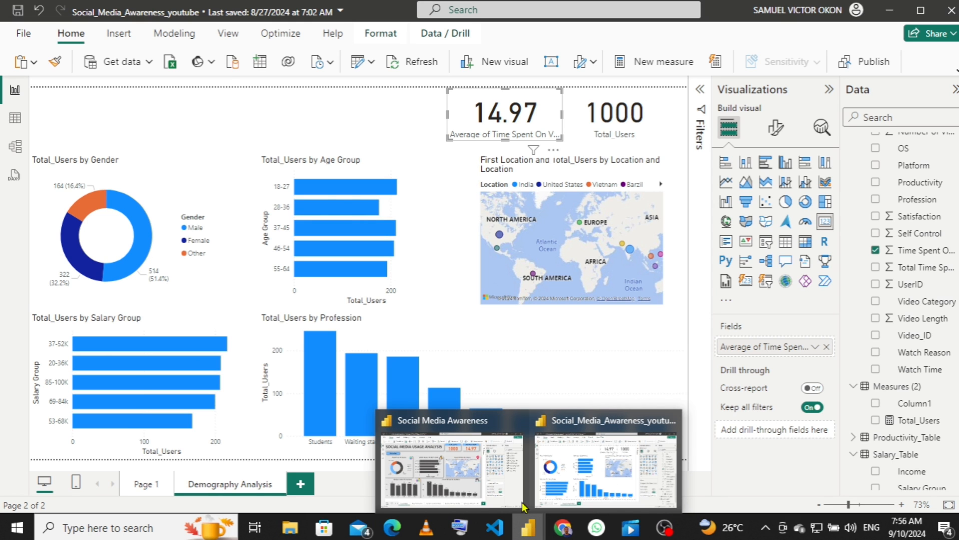
pyautogui.moveTo(516, 493)
pyautogui.click(524, 477)
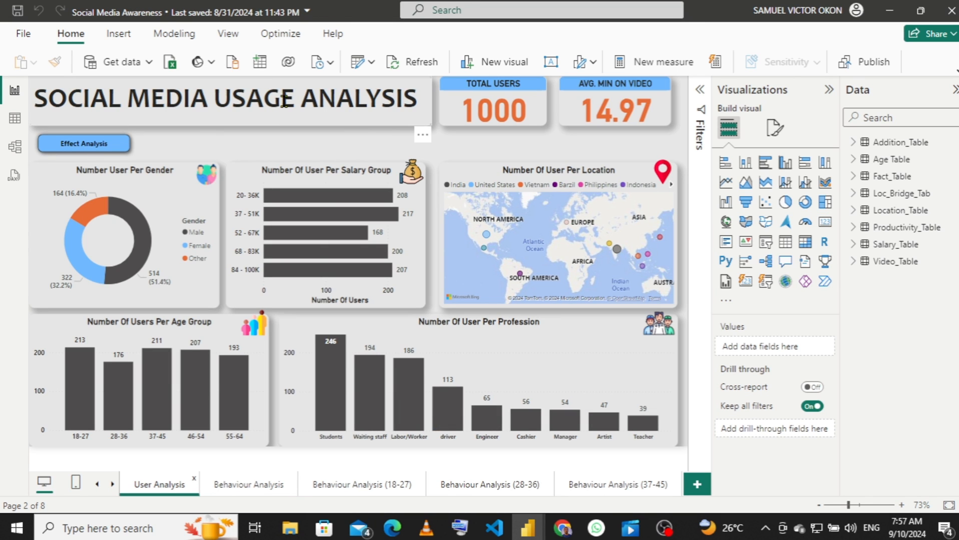
pyautogui.moveTo(573, 536)
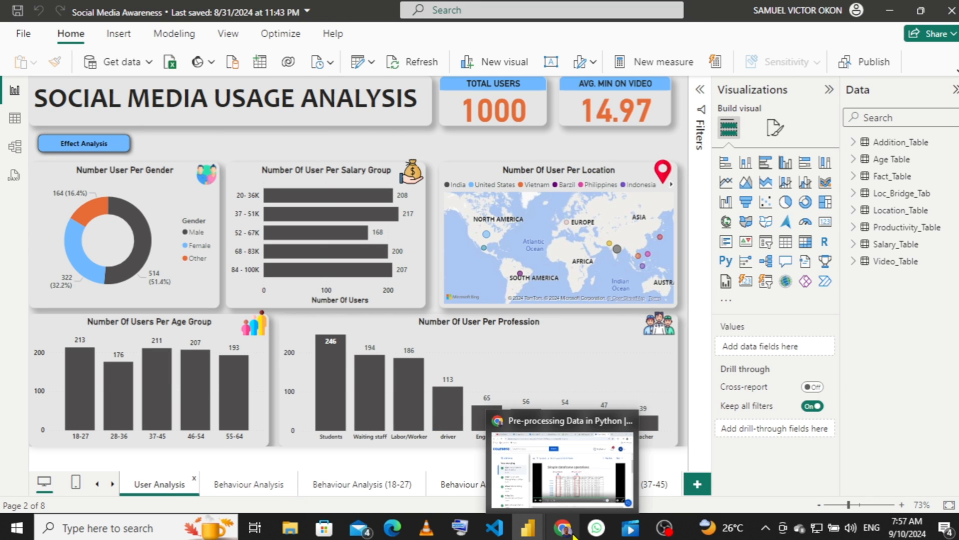
pyautogui.moveTo(528, 530)
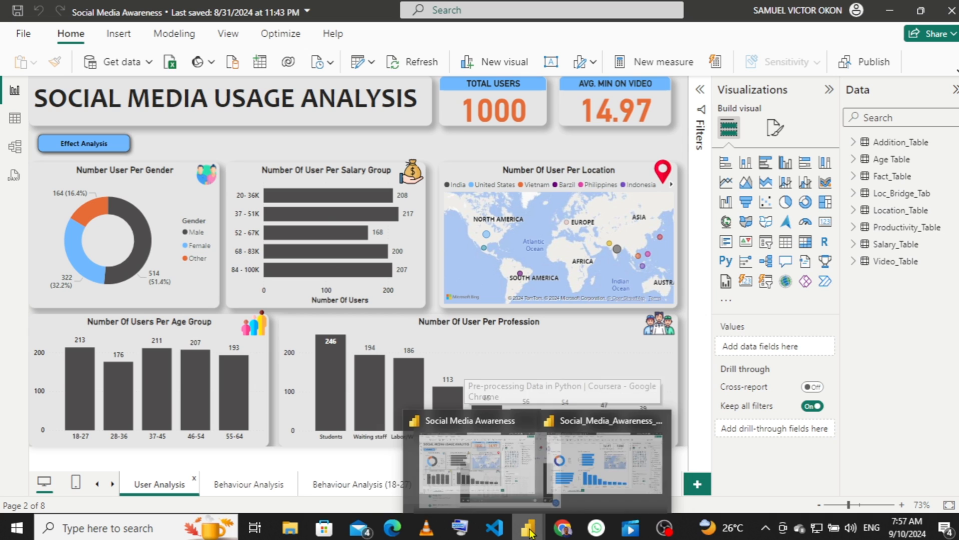
pyautogui.click(581, 457)
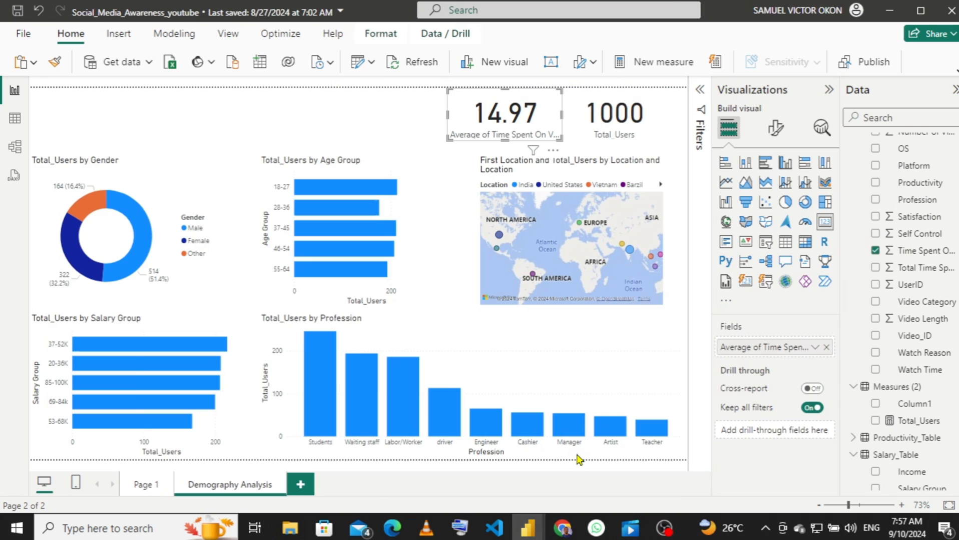
# - Insert an empty text box in the header strip and stretch it from the page's left edge almost to the average time card
pyautogui.click(313, 128)
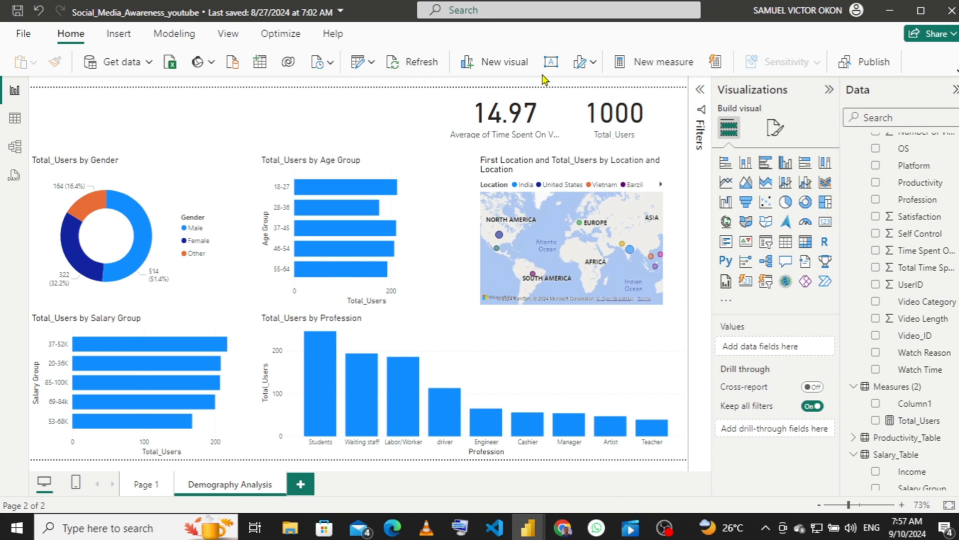
pyautogui.click(551, 62)
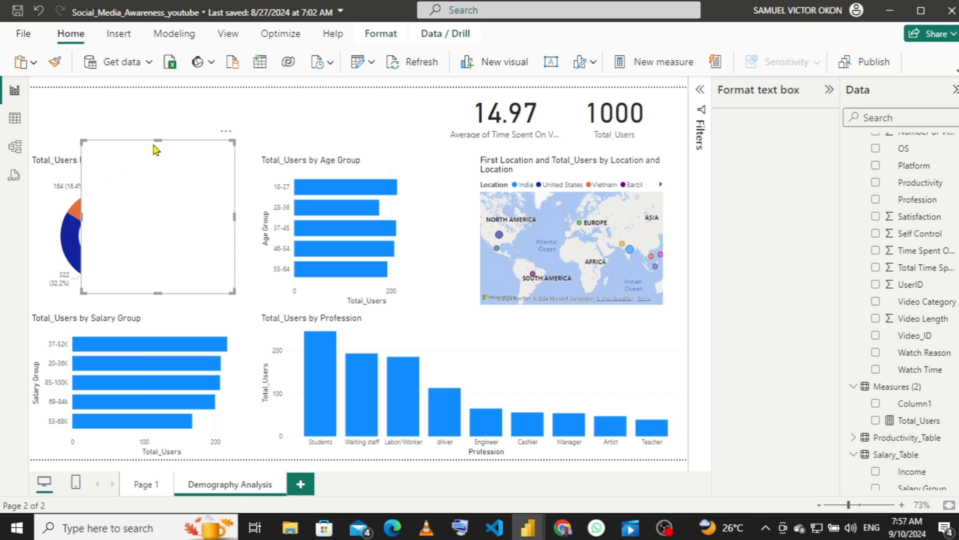
pyautogui.moveTo(146, 58); pyautogui.dragTo(145, 82)
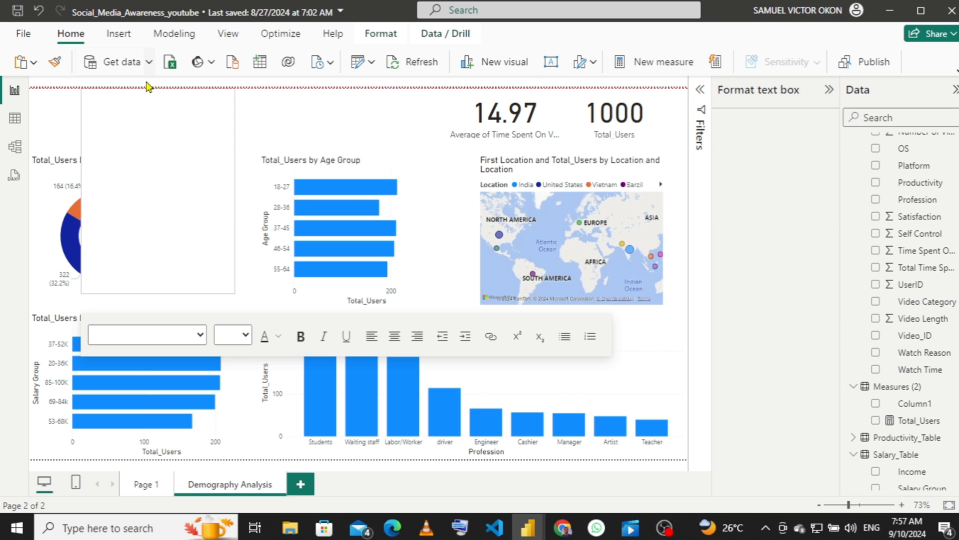
pyautogui.moveTo(158, 294); pyautogui.dragTo(155, 147)
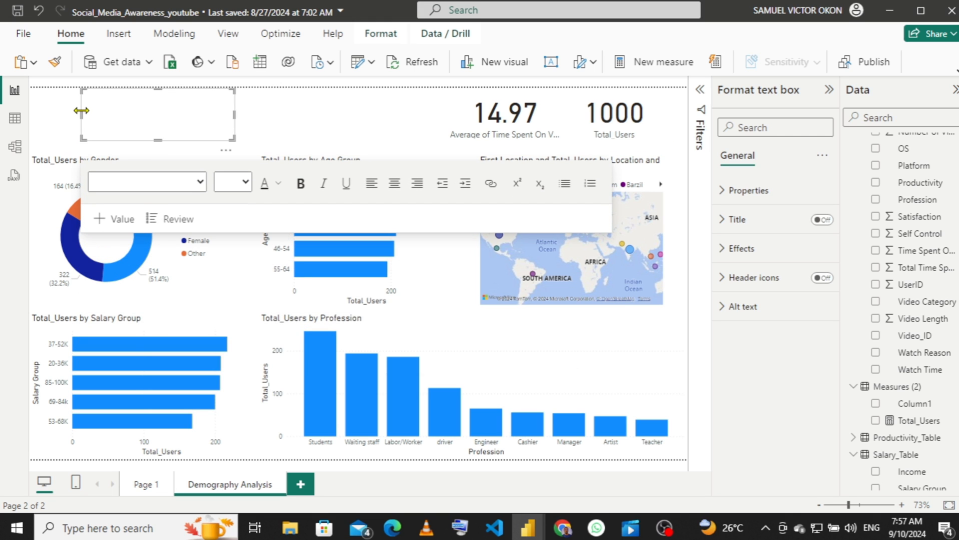
pyautogui.moveTo(81, 110); pyautogui.dragTo(29, 112)
pyautogui.moveTo(233, 114); pyautogui.dragTo(399, 115)
pyautogui.moveTo(421, 111); pyautogui.dragTo(426, 115)
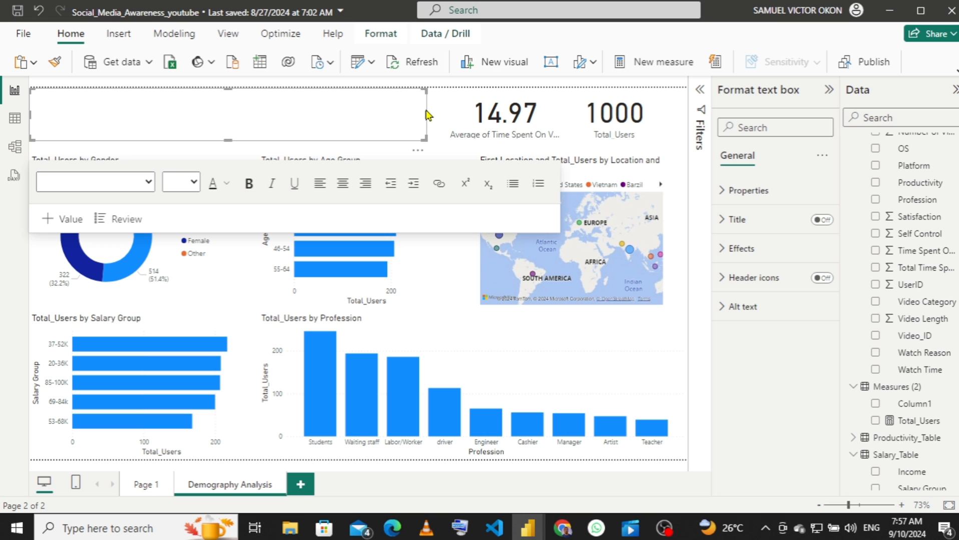
# - Enter the title "SOCIAL MEDIA USAGE ANALYSIS" in the empty header text box
pyautogui.moveTo(532, 531)
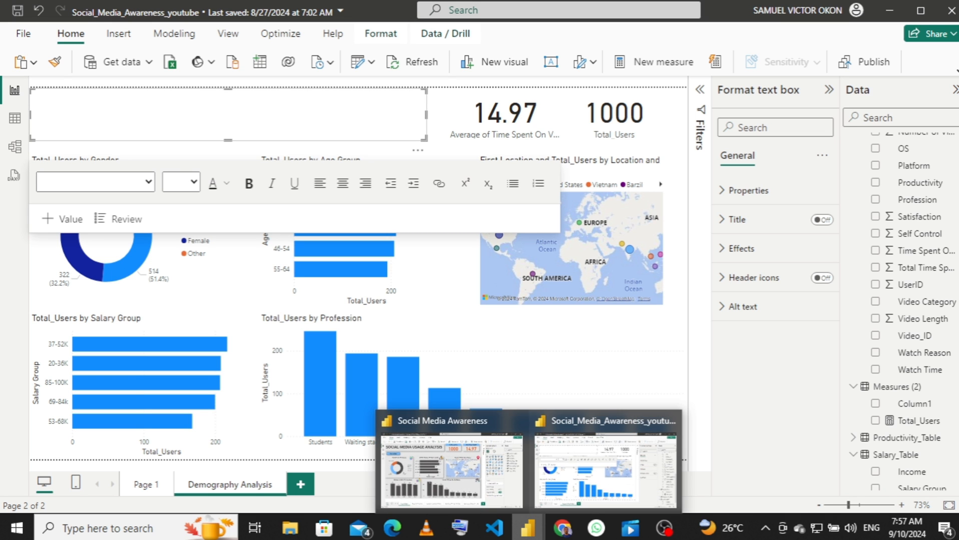
pyautogui.click(475, 493)
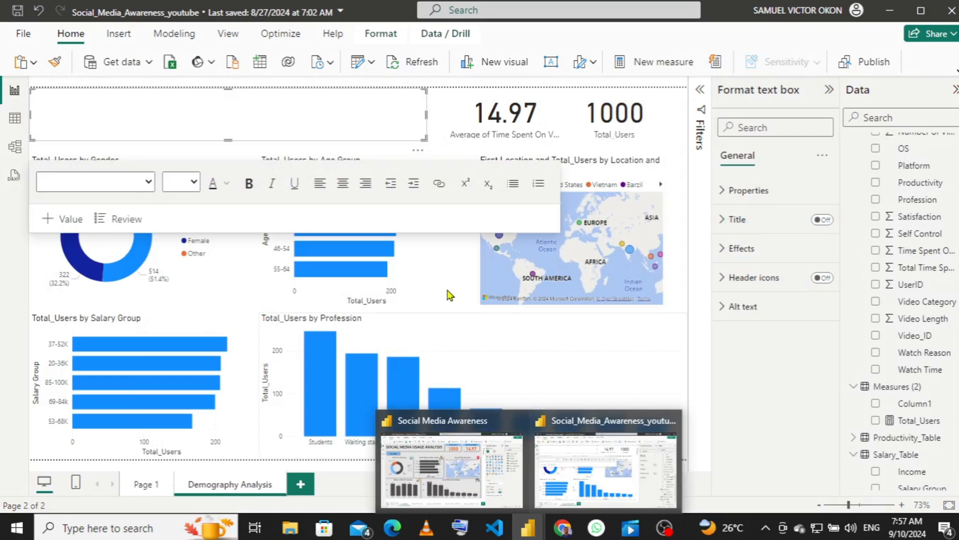
pyautogui.click(593, 473)
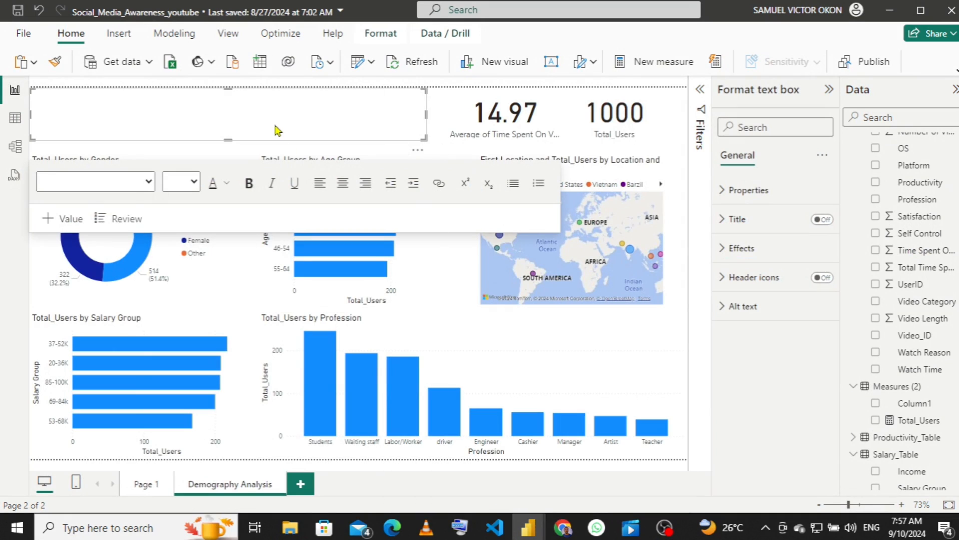
pyautogui.click(209, 114)
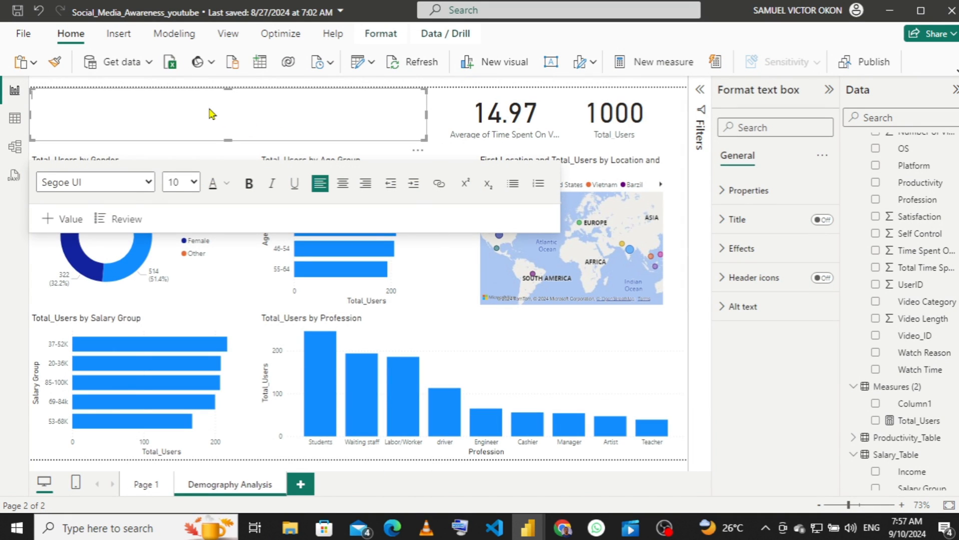
pyautogui.write('soCIAL MEDIA USAGE ANALYSIS')
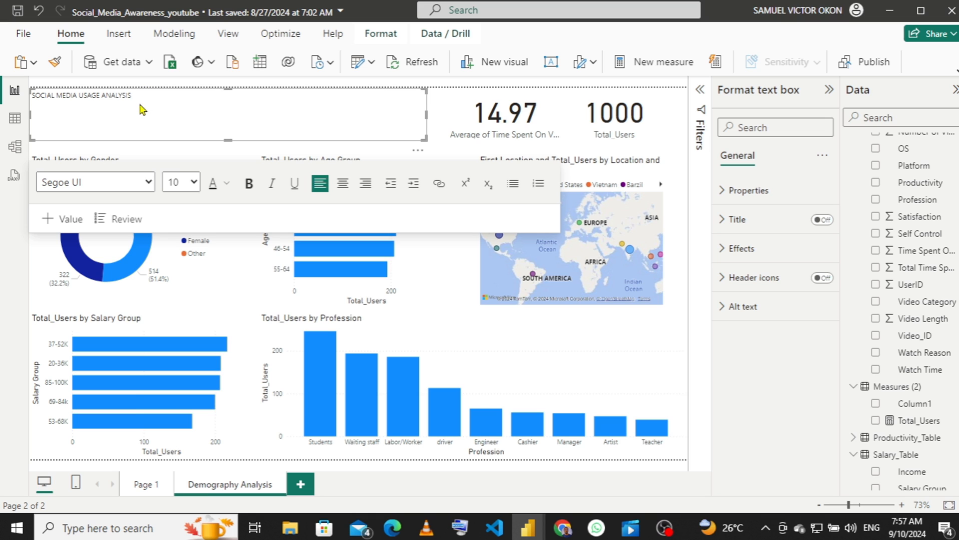
# - Format the whole header title as bold with font size 36
pyautogui.moveTo(129, 96); pyautogui.dragTo(31, 95)
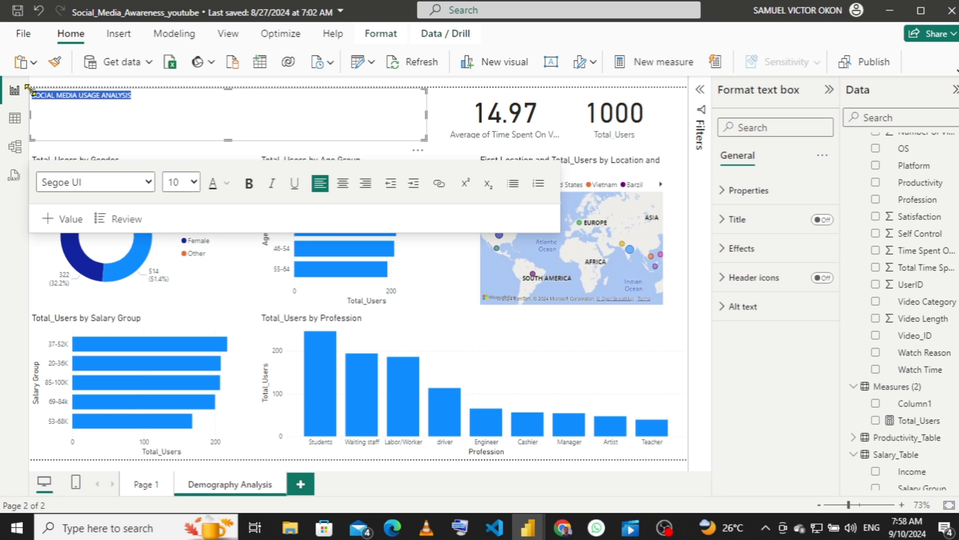
pyautogui.click(193, 184)
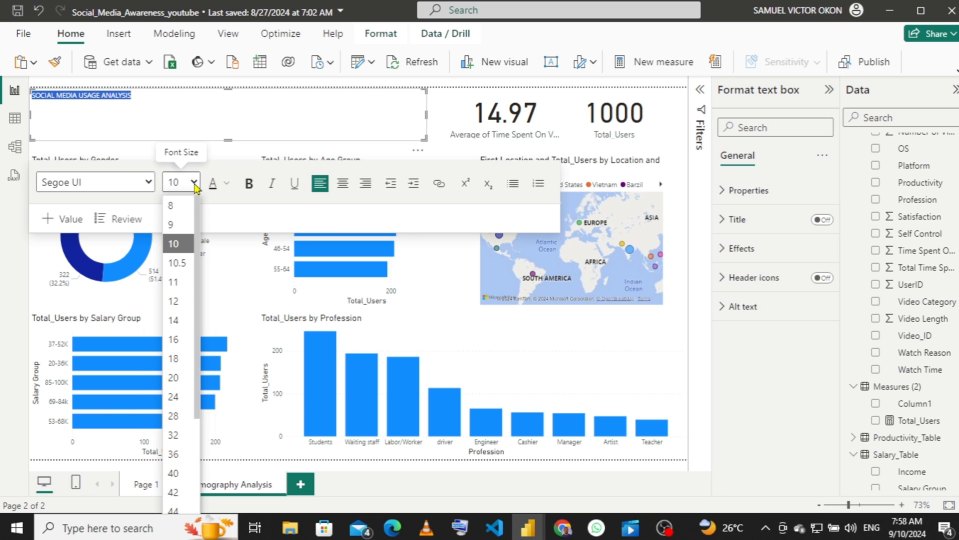
pyautogui.click(180, 435)
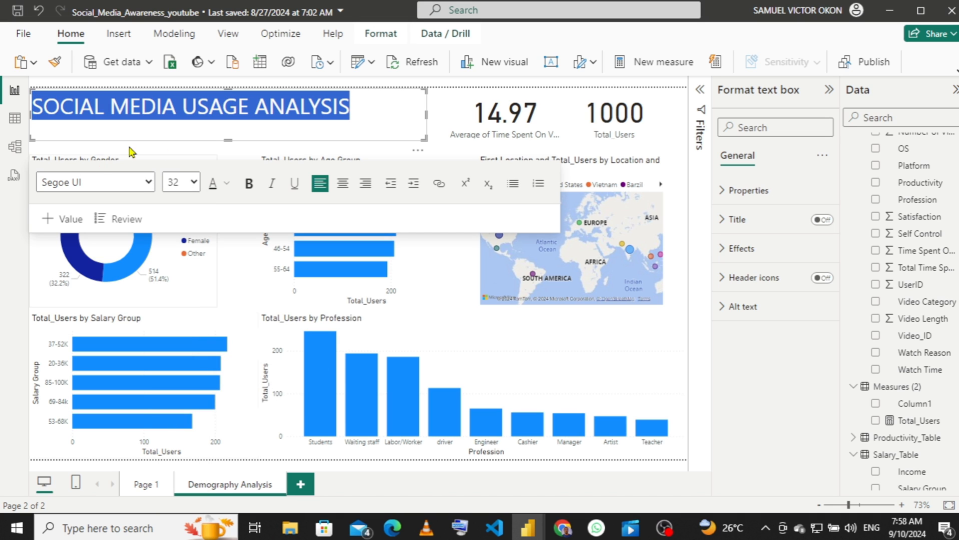
pyautogui.click(249, 185)
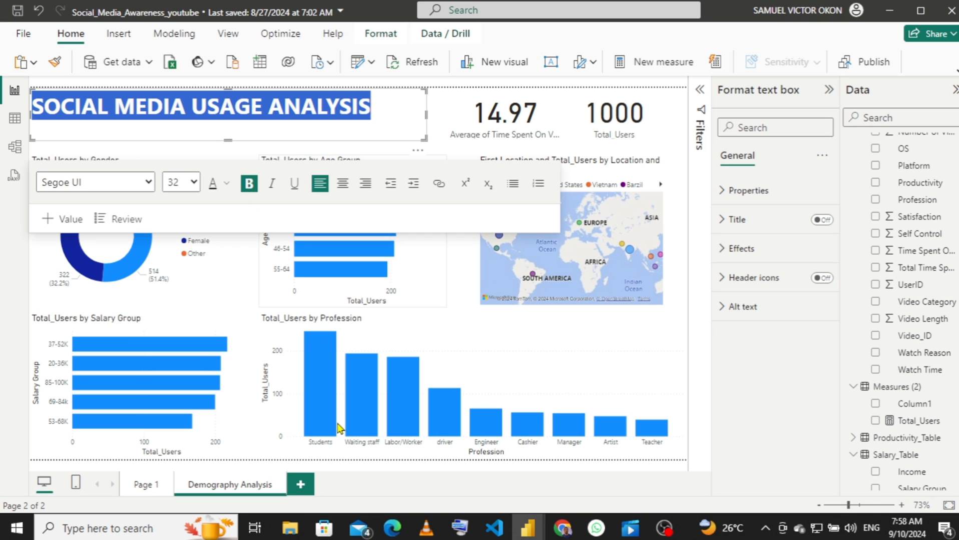
pyautogui.click(194, 183)
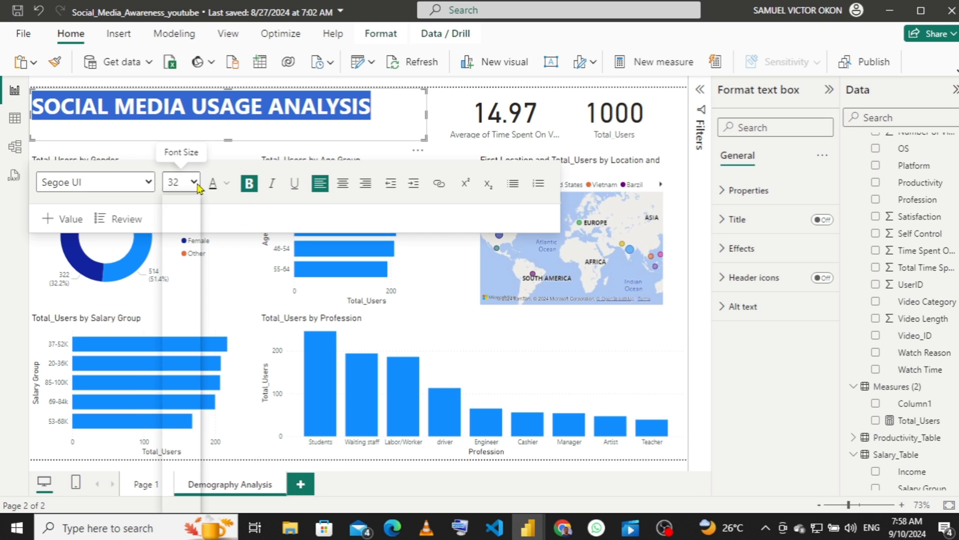
pyautogui.click(174, 452)
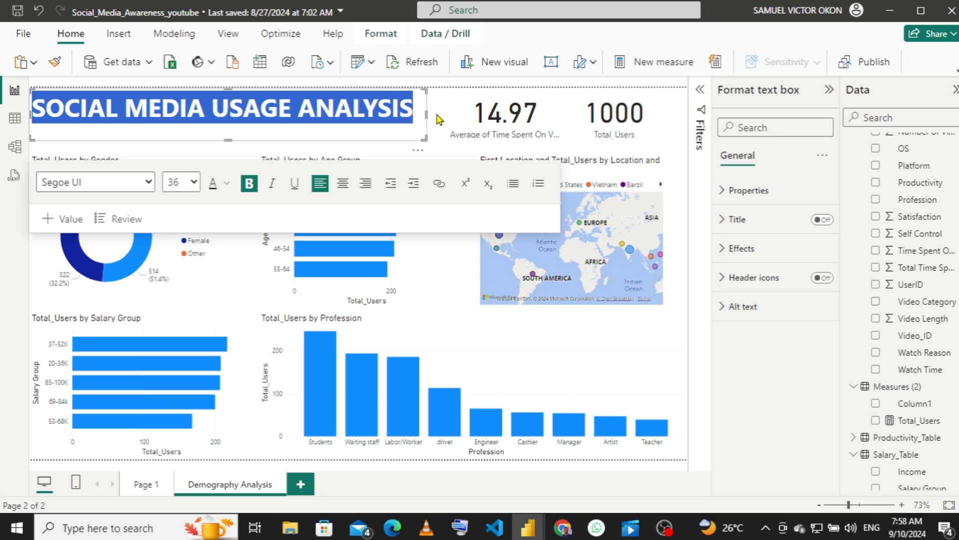
pyautogui.click(437, 119)
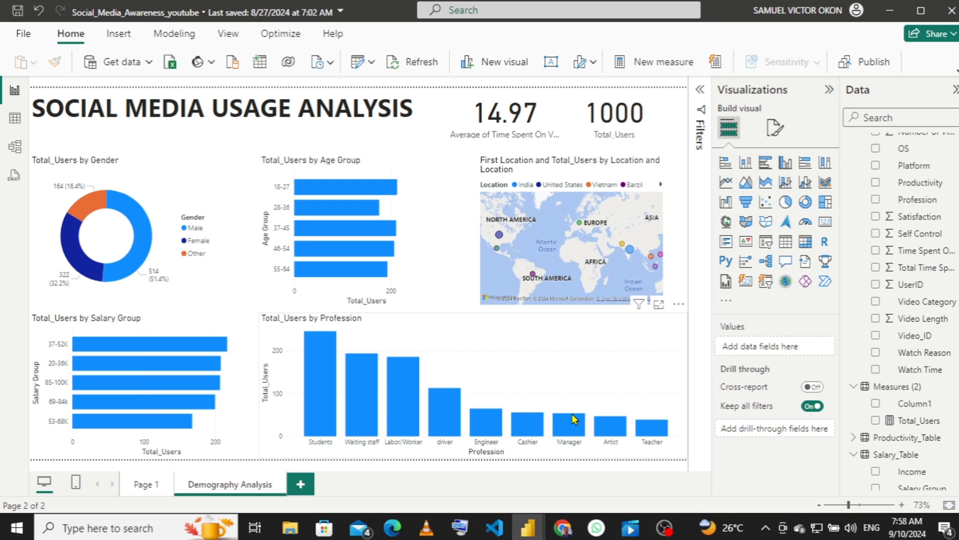
# - Sample the page background colour in the Social Media Awareness report, copy its HEX code e6e6e6, and return to Social_Media_Awareness_youtube
pyautogui.moveTo(525, 534)
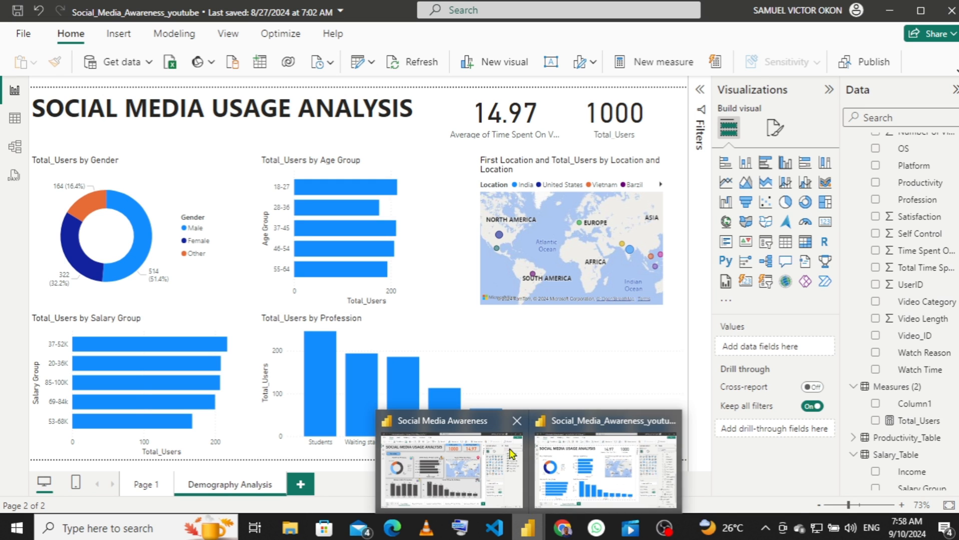
pyautogui.click(491, 443)
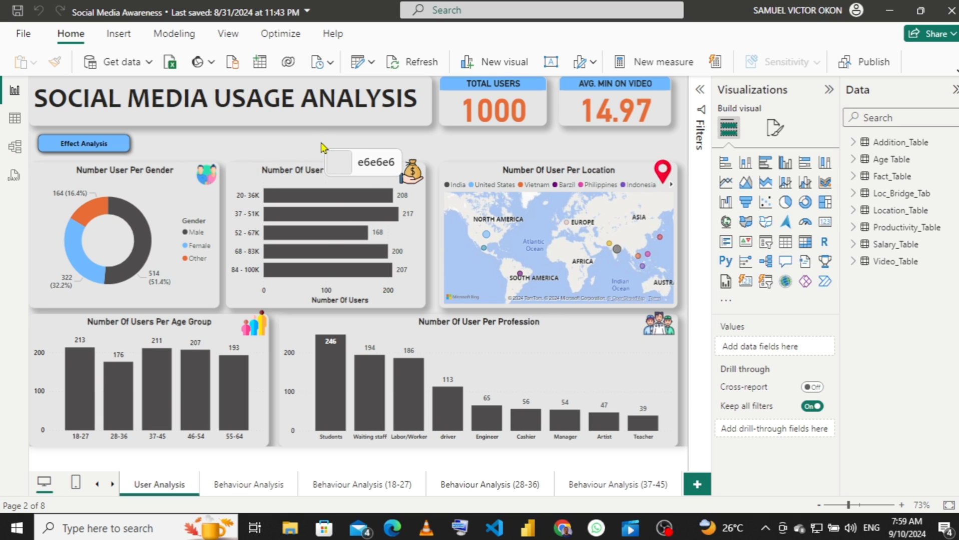
pyautogui.click(323, 147)
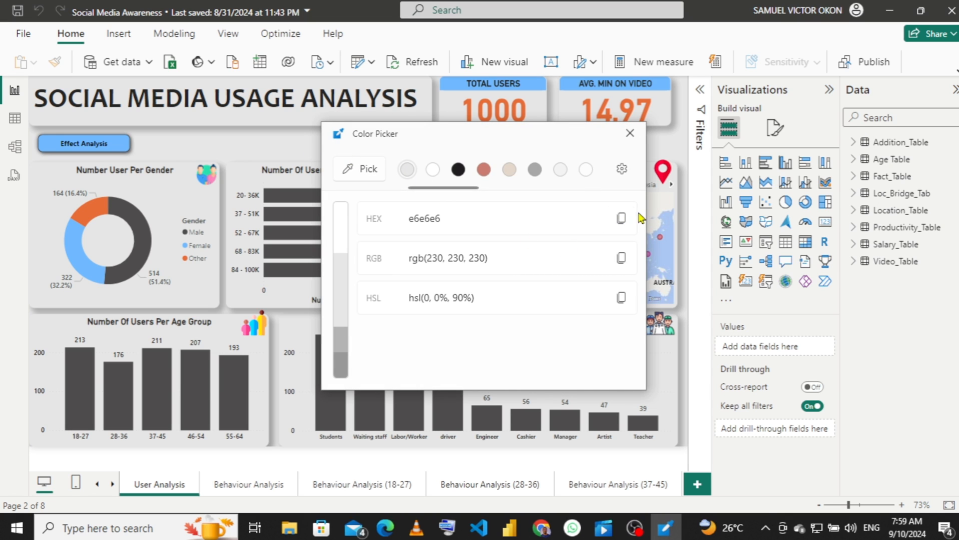
pyautogui.click(621, 219)
pyautogui.moveTo(508, 534)
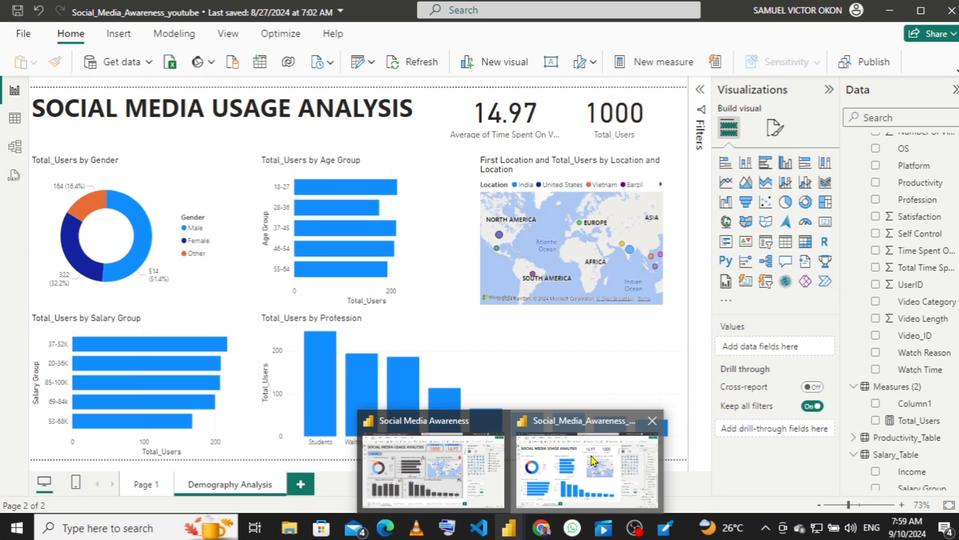
pyautogui.click(593, 462)
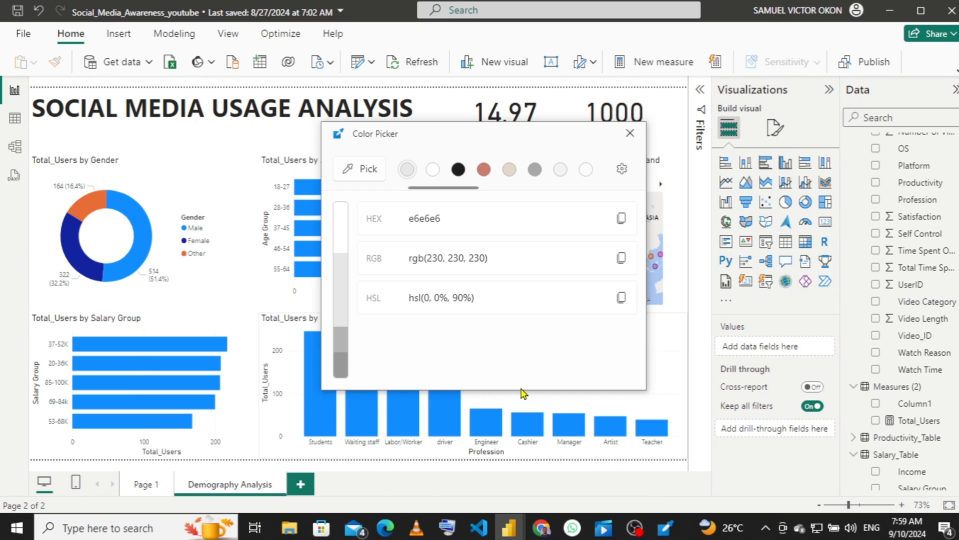
# - Set the canvas background colour of the Demography Analysis page to the custom hex value #E6E6E6
pyautogui.click(155, 136)
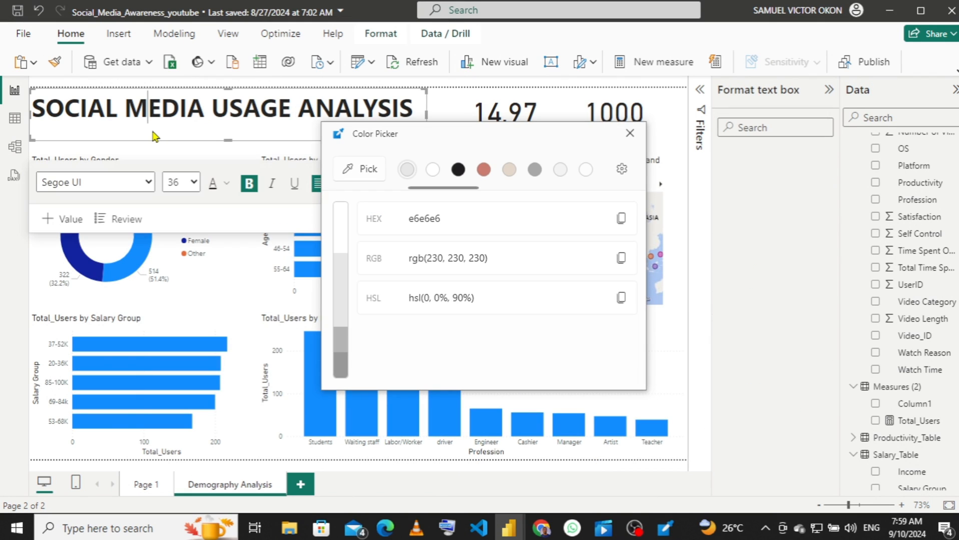
pyautogui.click(437, 106)
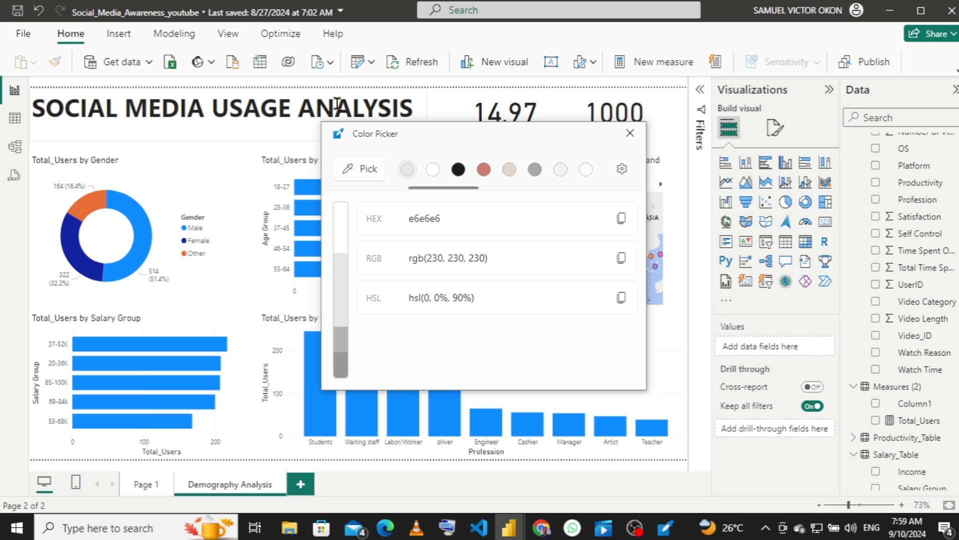
pyautogui.click(774, 131)
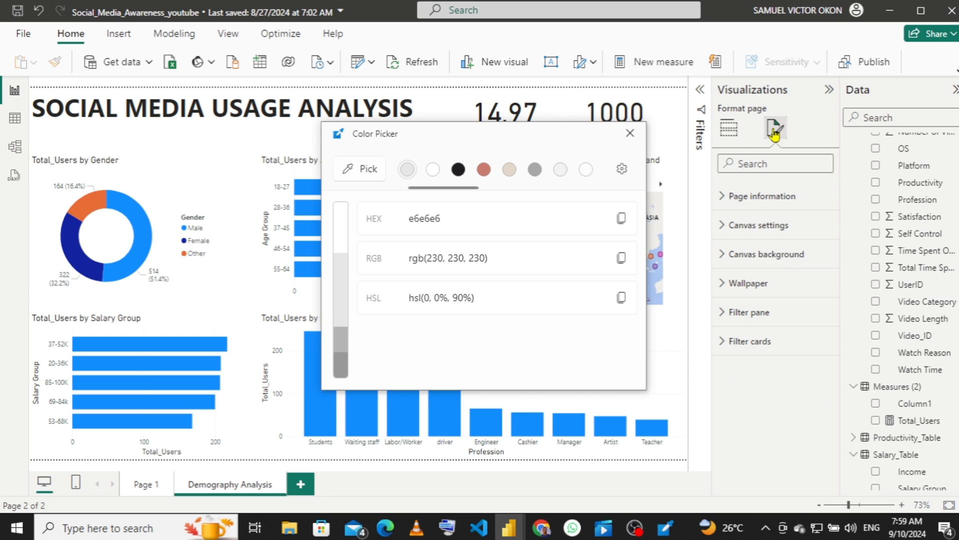
pyautogui.click(725, 260)
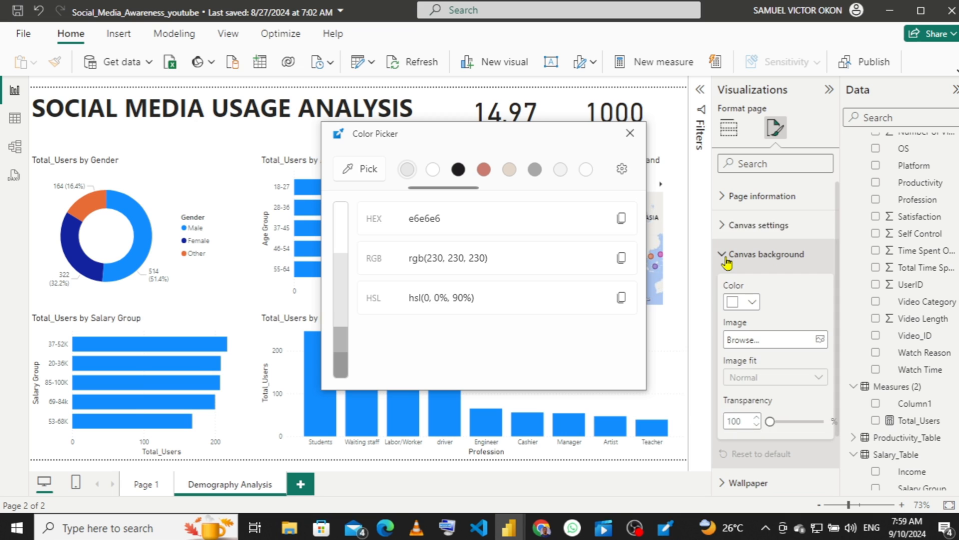
pyautogui.click(753, 303)
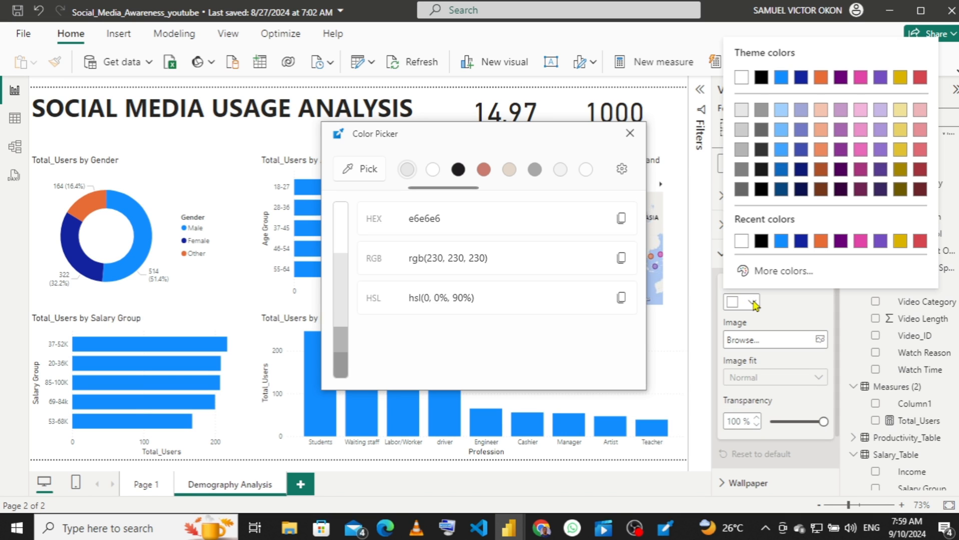
pyautogui.click(770, 277)
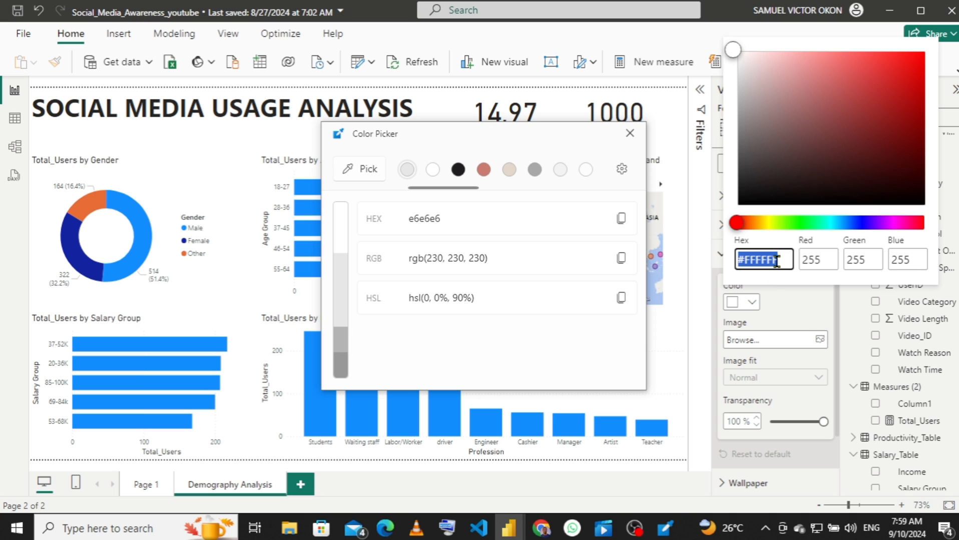
pyautogui.click(778, 259)
pyautogui.moveTo(778, 259); pyautogui.dragTo(746, 258)
pyautogui.write('e6e6e6')
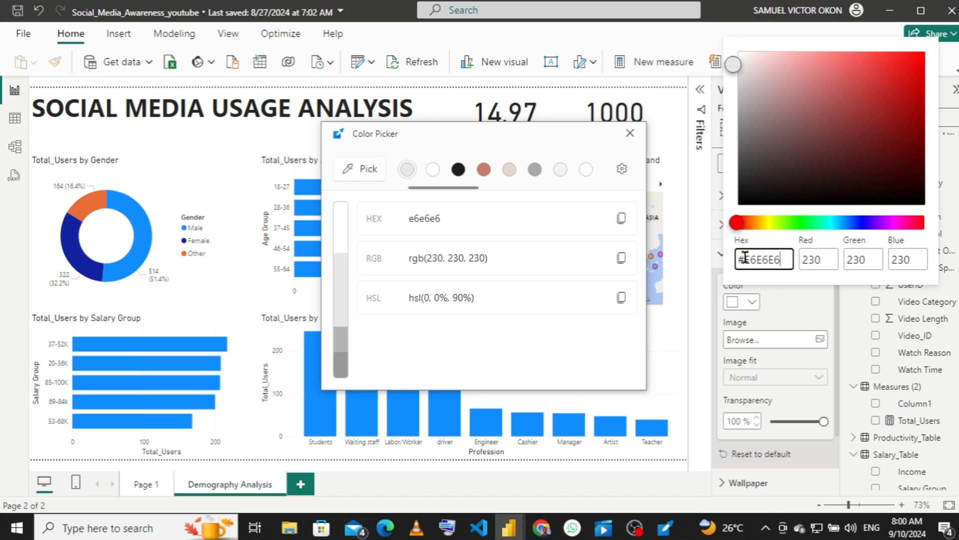
pyautogui.click(795, 305)
pyautogui.click(798, 311)
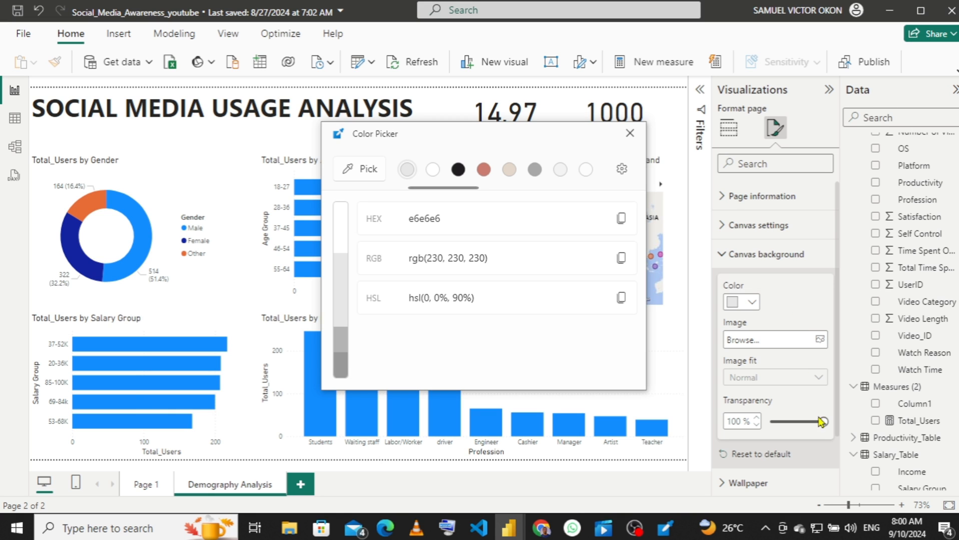
# - Reduce the canvas background transparency to 0% and close the Color Picker window
pyautogui.moveTo(824, 421); pyautogui.dragTo(777, 420)
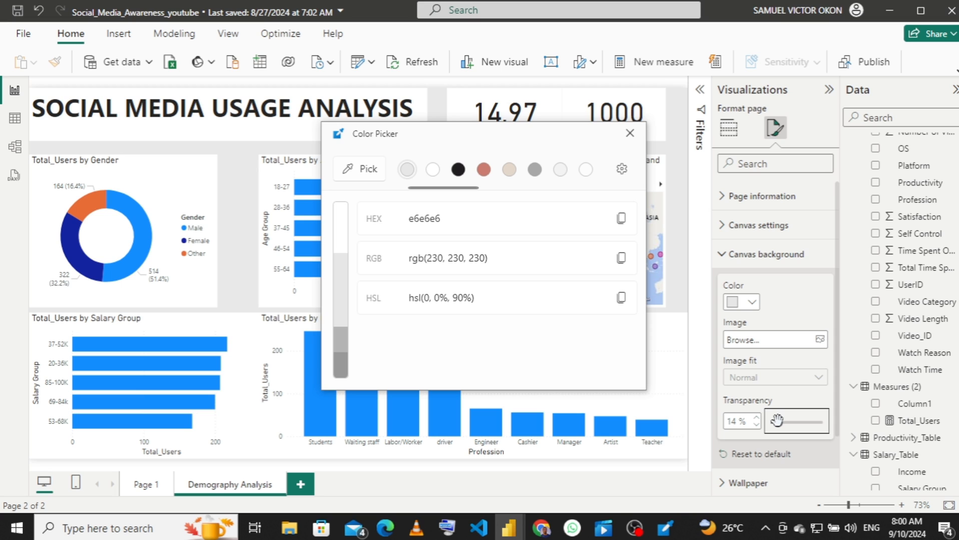
pyautogui.moveTo(775, 422); pyautogui.dragTo(766, 426)
pyautogui.click(631, 134)
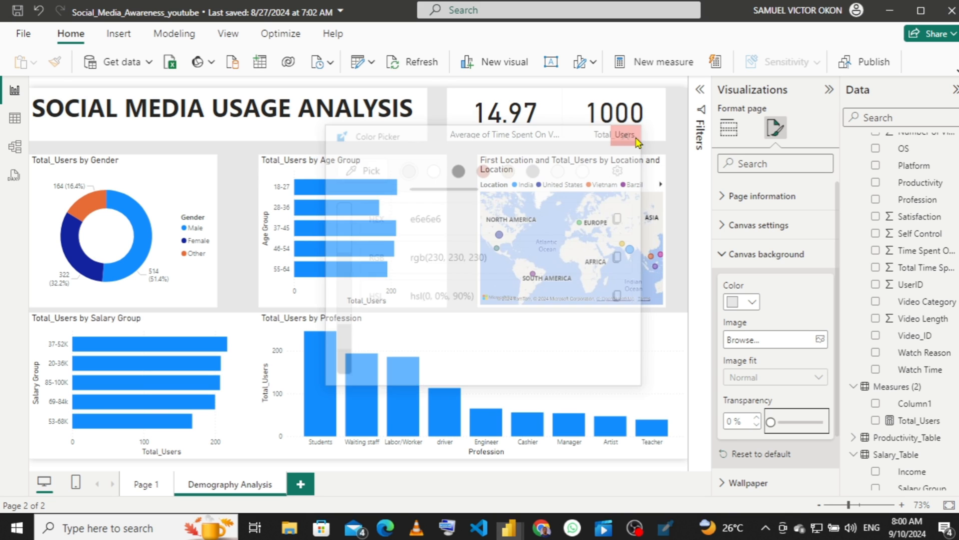
# - Narrow the Profession chart from its left edge and the Salary Group chart from its right edge to widen the gap between them
pyautogui.click(434, 337)
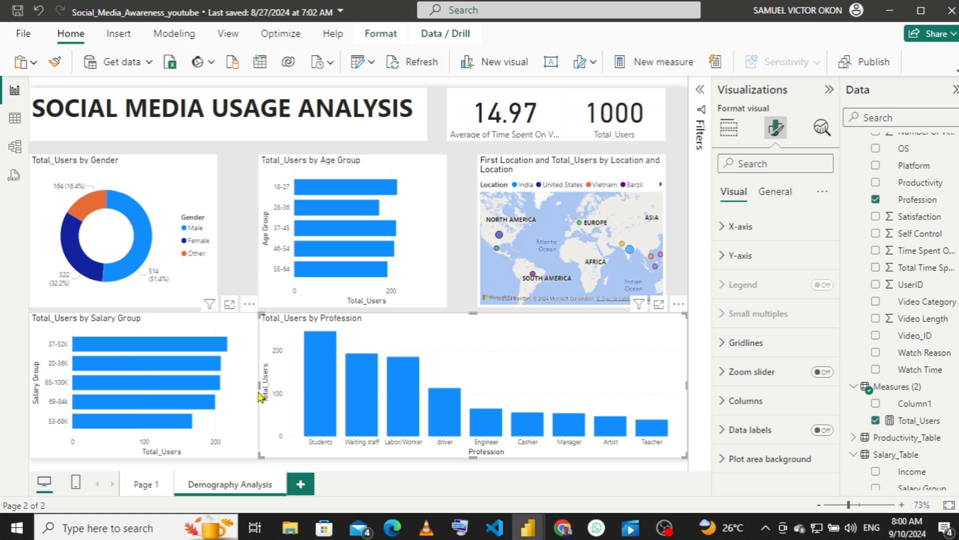
pyautogui.moveTo(258, 387)
pyautogui.mouseDown()
pyautogui.moveTo(280, 385)
pyautogui.moveTo(267, 388)
pyautogui.mouseUp()
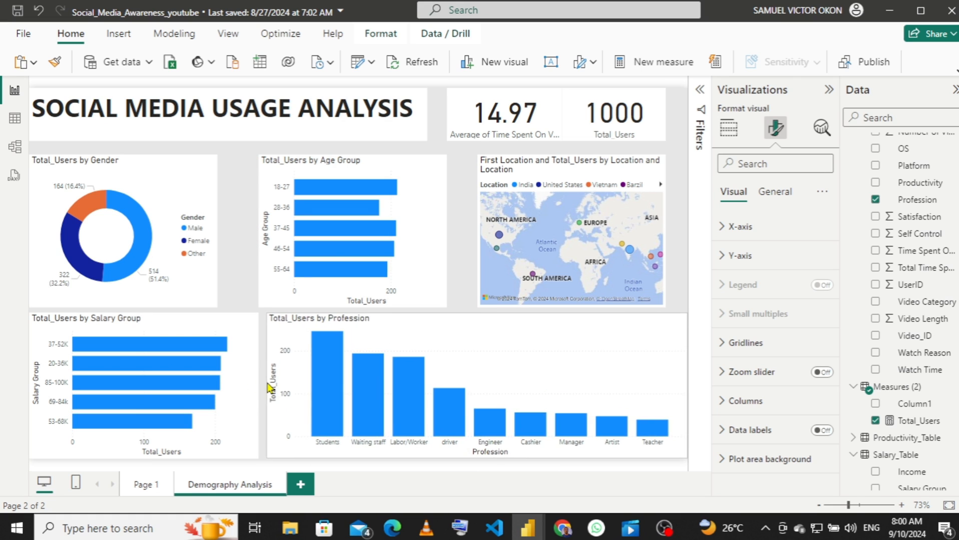
pyautogui.click(239, 344)
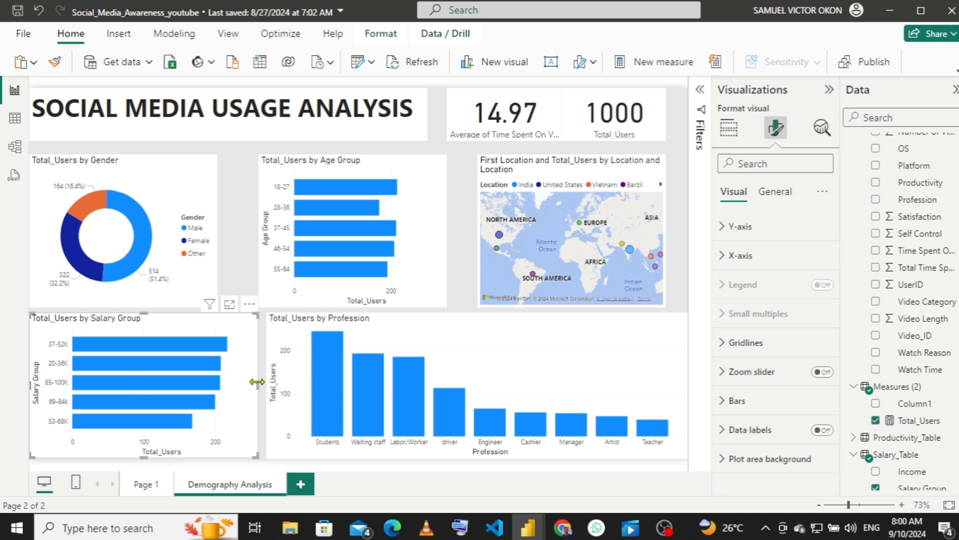
pyautogui.moveTo(253, 387); pyautogui.dragTo(235, 387)
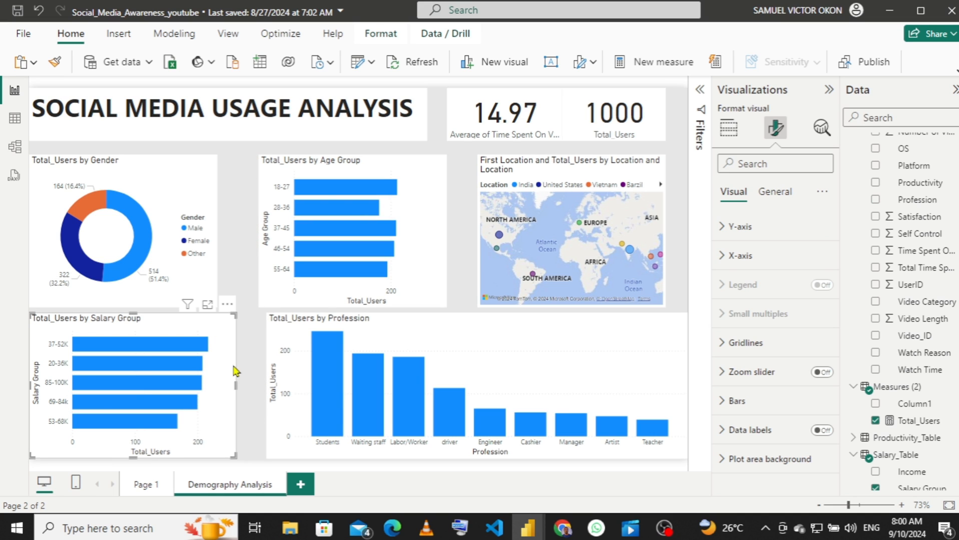
# - Widen the Gender donut chart to match the Salary Group chart, and align the Age Group chart with the Profession chart's left edge
pyautogui.click(185, 178)
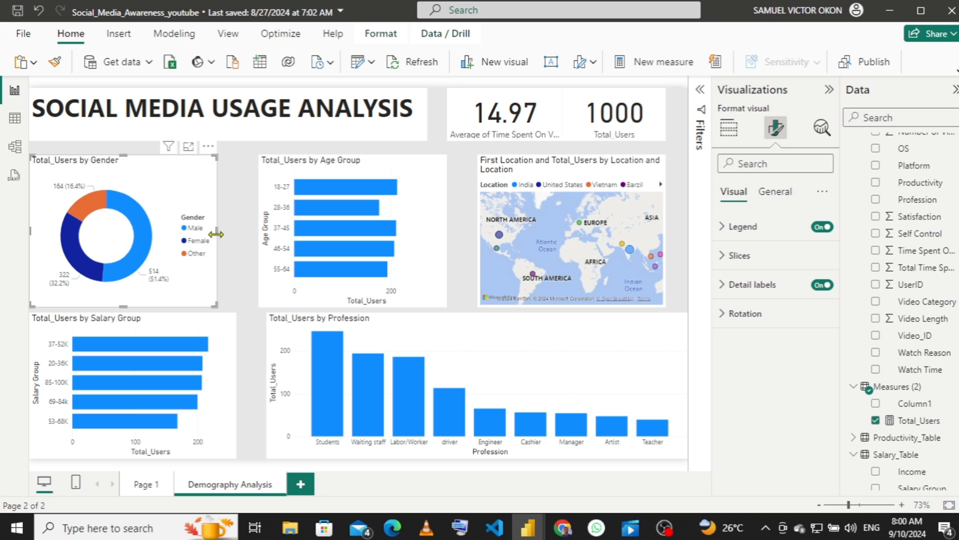
pyautogui.moveTo(216, 229); pyautogui.dragTo(236, 234)
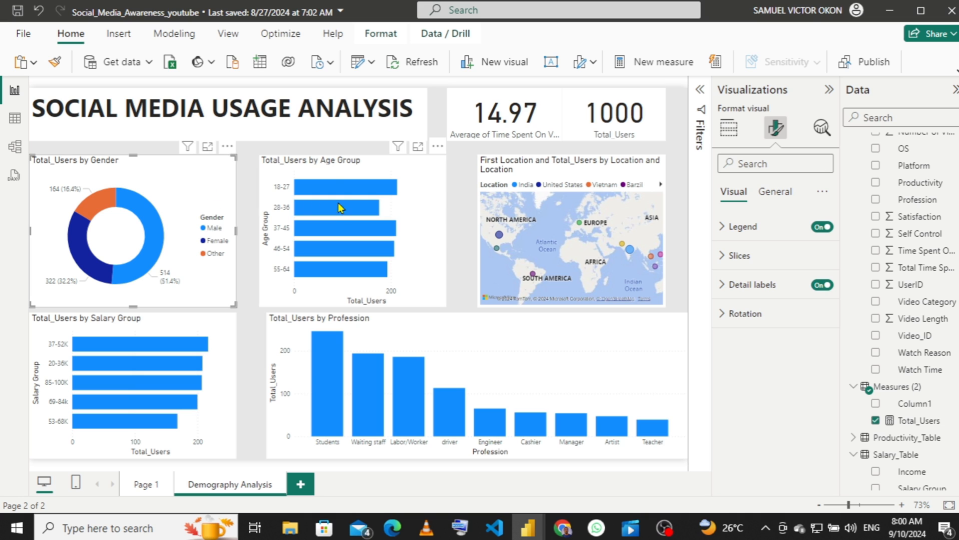
pyautogui.moveTo(340, 170); pyautogui.dragTo(354, 169)
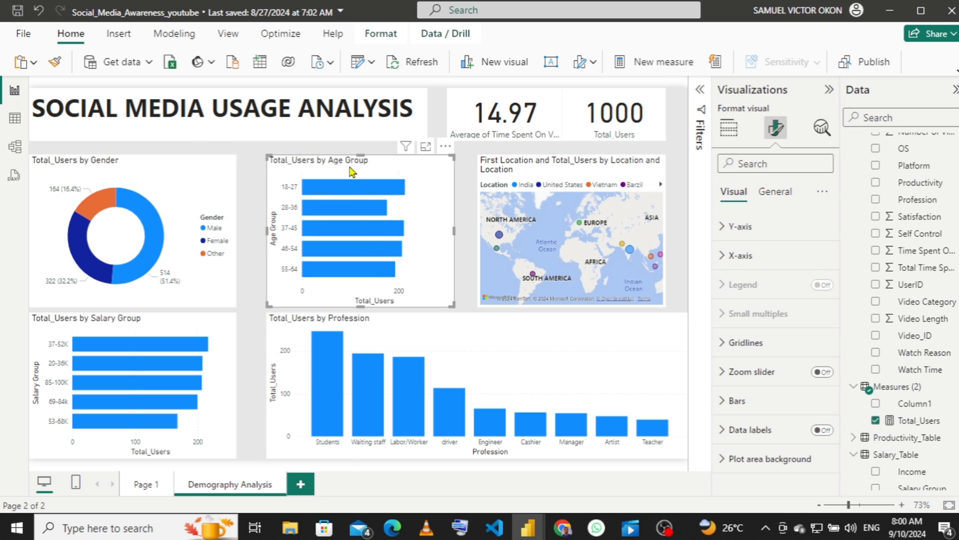
pyautogui.click(194, 180)
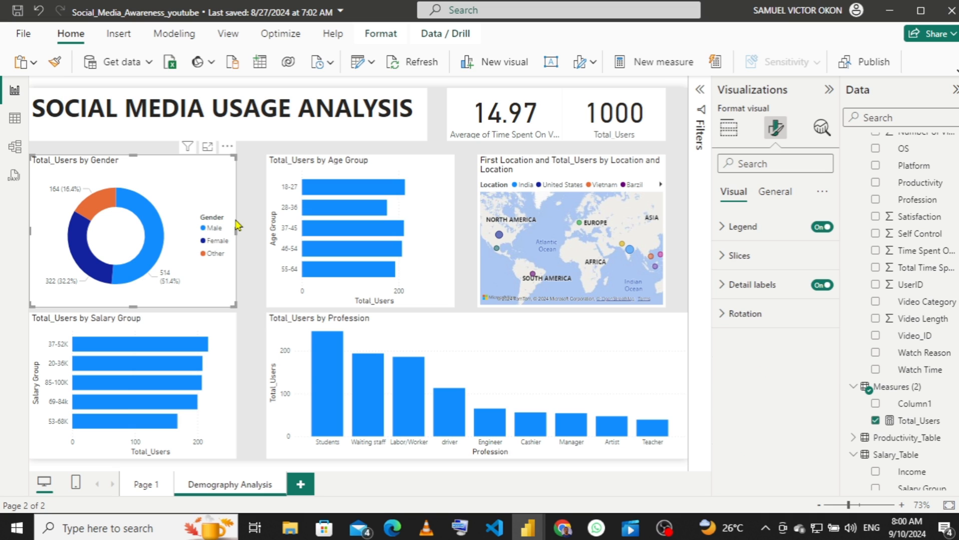
# - Widen the Gender donut chart and the Salary Group chart to the right so their right edges line up
pyautogui.moveTo(236, 229); pyautogui.dragTo(250, 230)
pyautogui.click(223, 326)
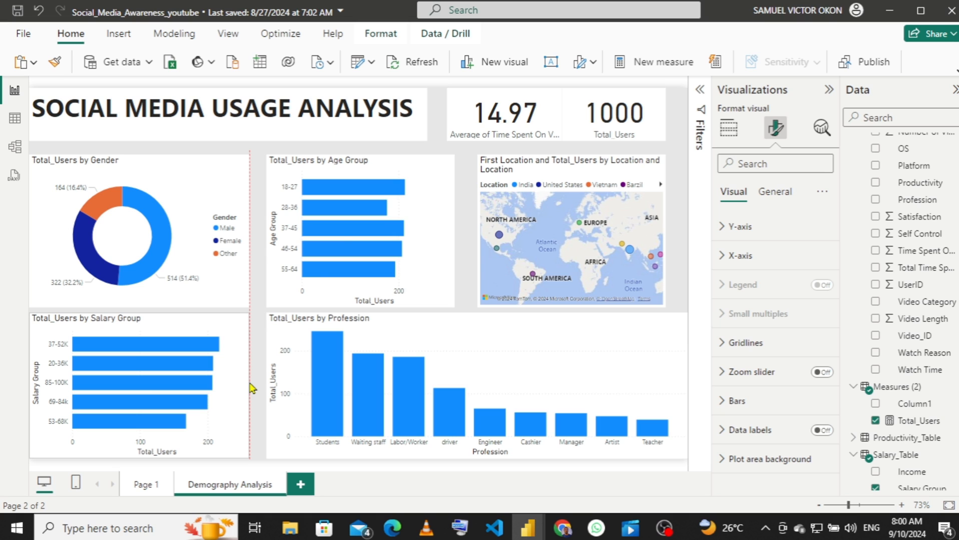
# - Widen the Age Group chart on both sides and extend the Profession chart's left edge to line up with it
pyautogui.click(380, 159)
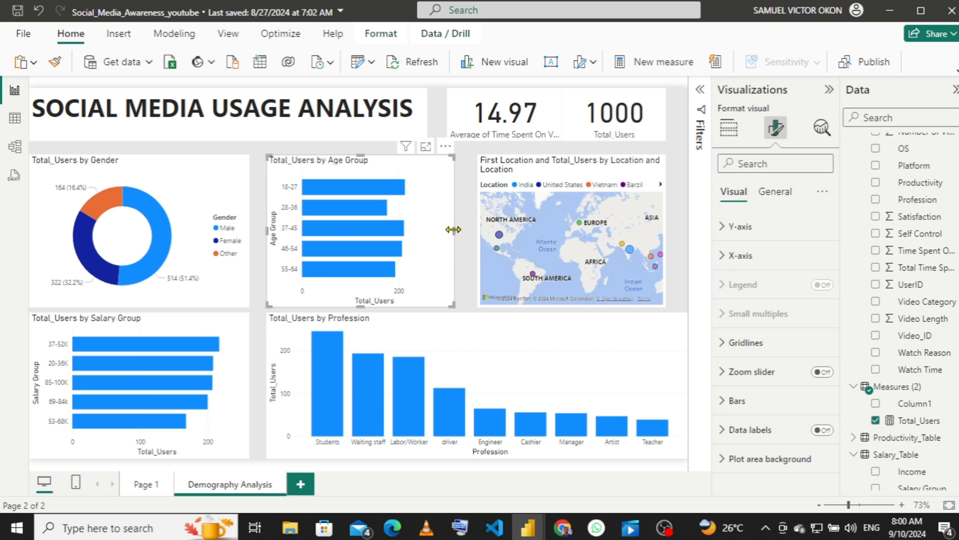
pyautogui.moveTo(453, 230); pyautogui.dragTo(467, 231)
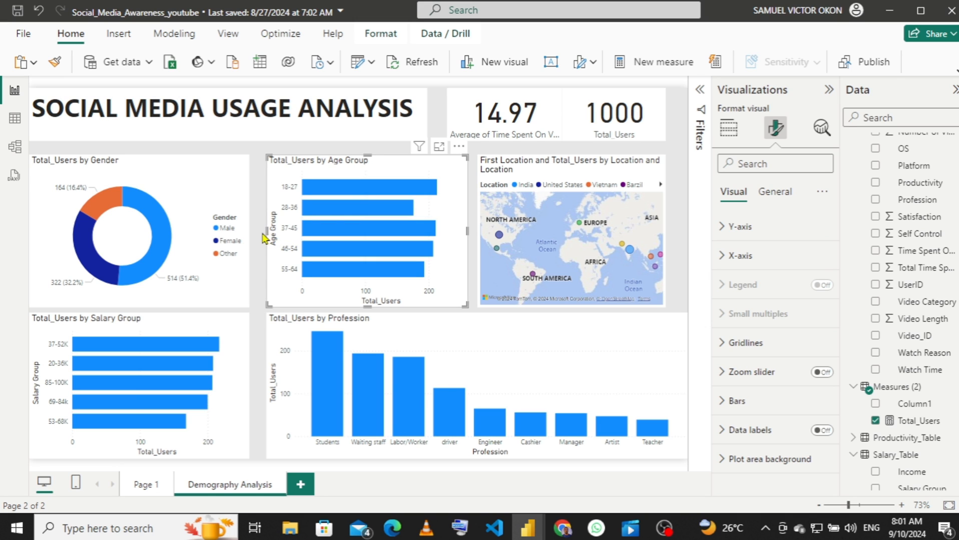
pyautogui.moveTo(265, 238); pyautogui.dragTo(259, 237)
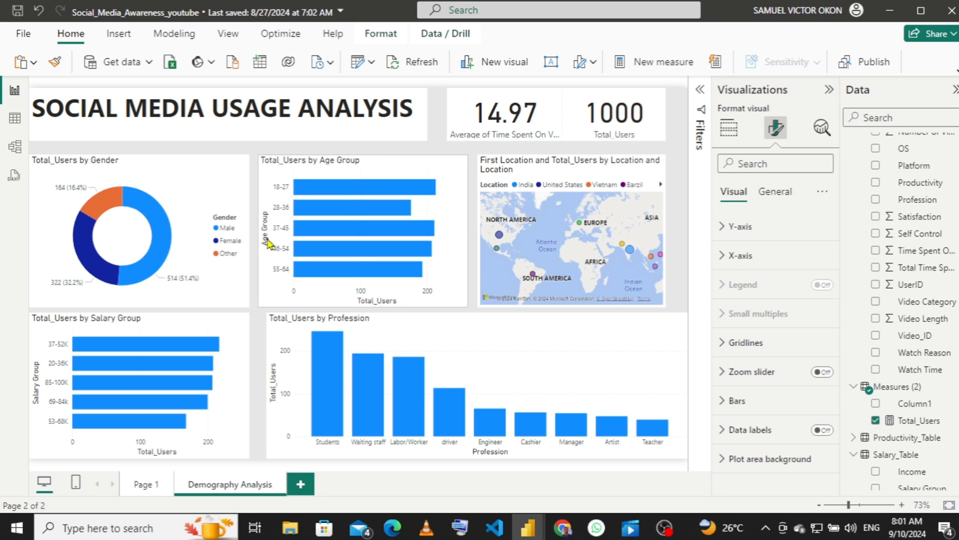
pyautogui.click(307, 329)
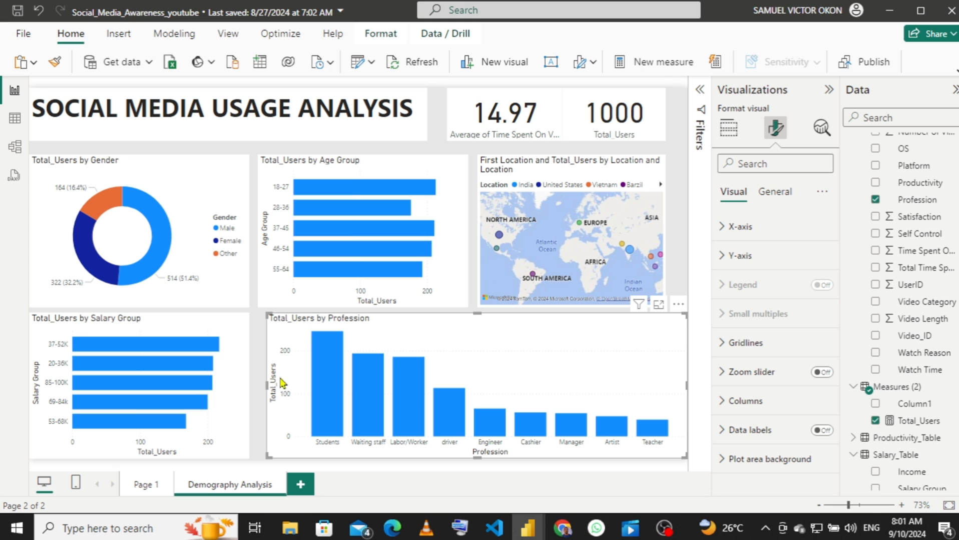
pyautogui.moveTo(266, 385); pyautogui.dragTo(261, 386)
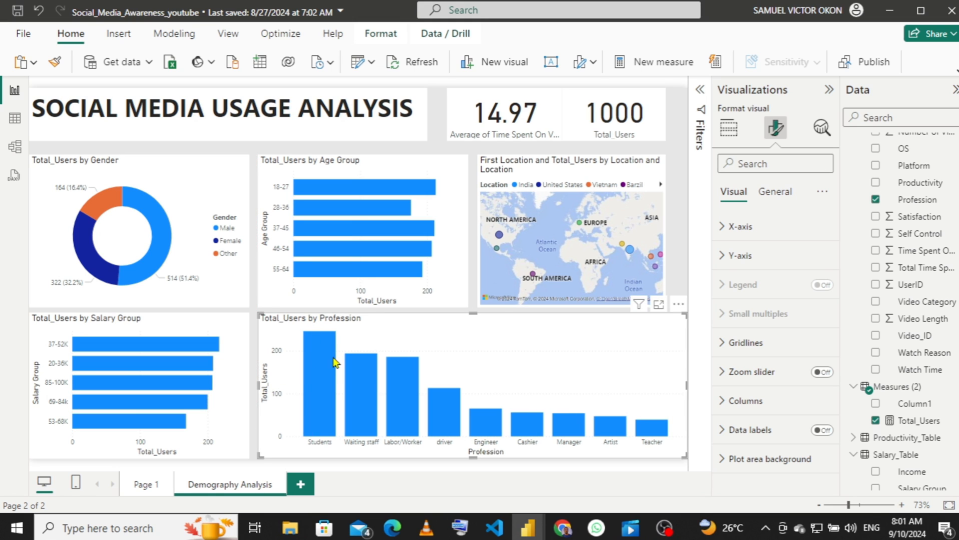
# - Widen the Location map to the Profession chart's right edge and move the Total_Users card right, leaving a gap beside the average time card
pyautogui.click(590, 171)
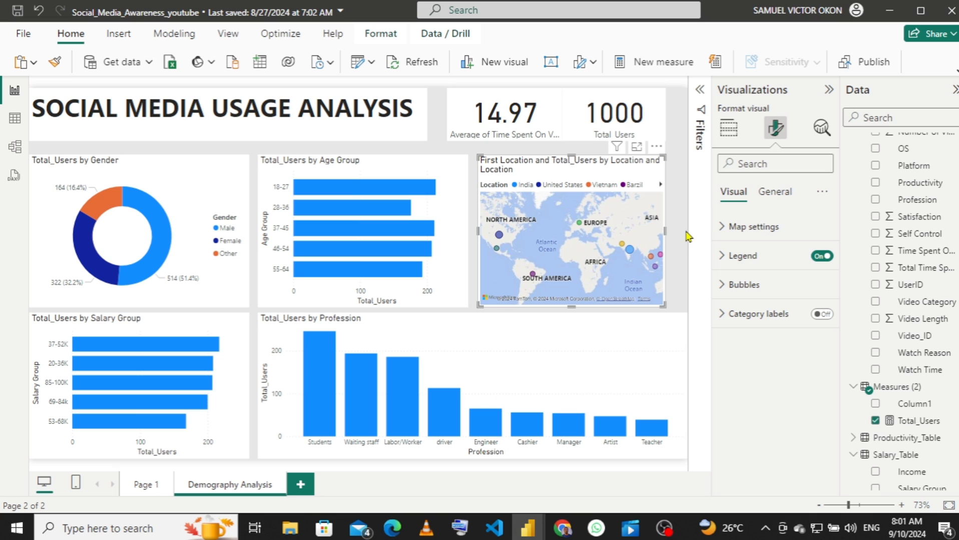
pyautogui.moveTo(687, 235); pyautogui.dragTo(685, 237)
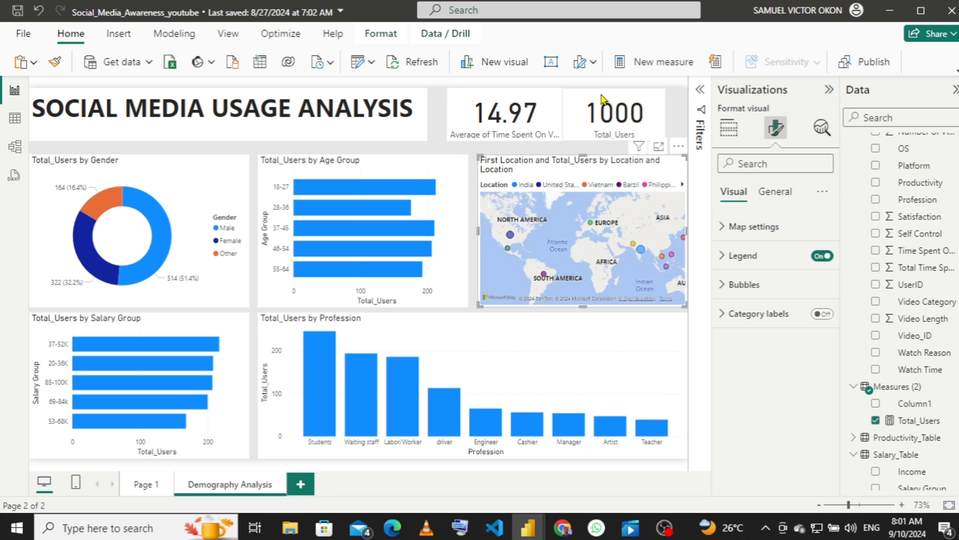
pyautogui.moveTo(602, 97); pyautogui.dragTo(617, 97)
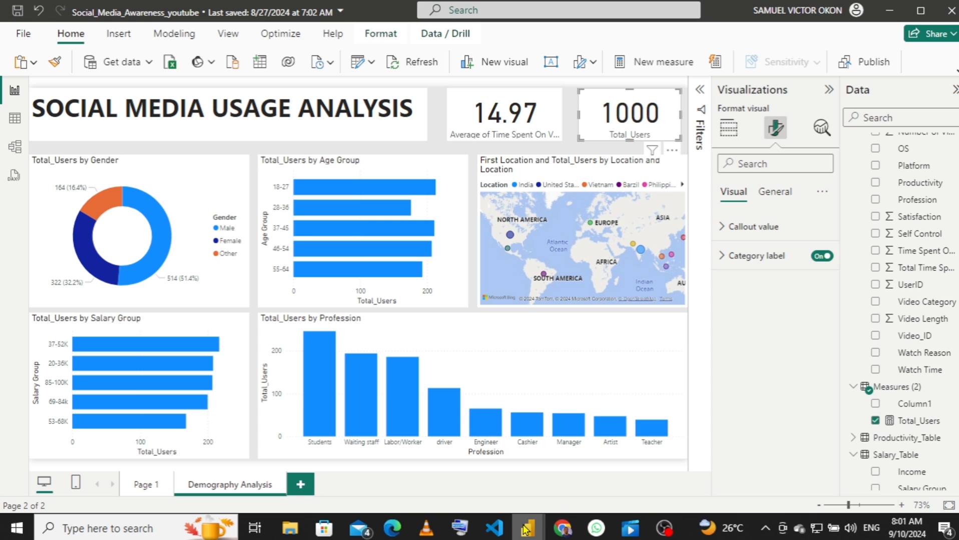
# - Switch to the Social Media Awareness report, sample its colours with Color Picker, and close the picker window
pyautogui.moveTo(525, 529)
pyautogui.click(475, 463)
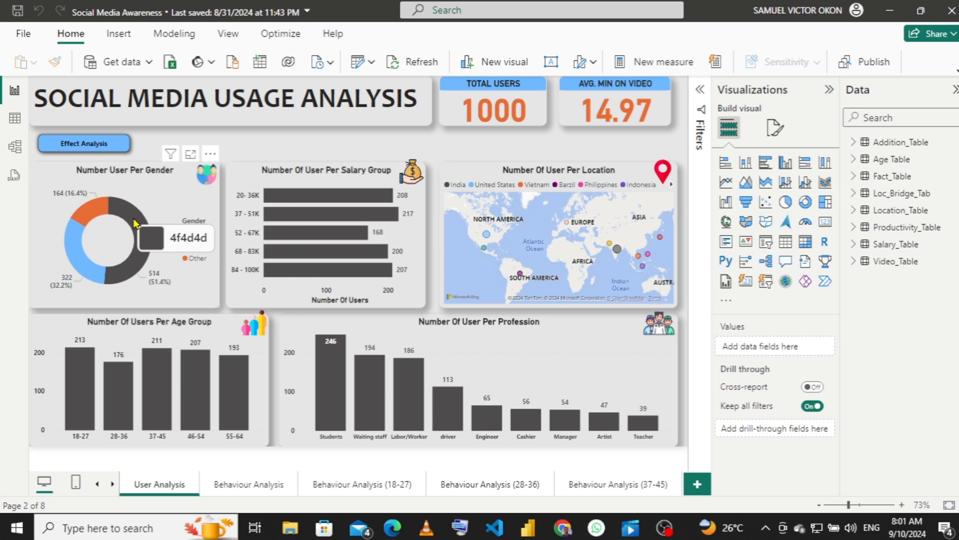
pyautogui.moveTo(134, 224)
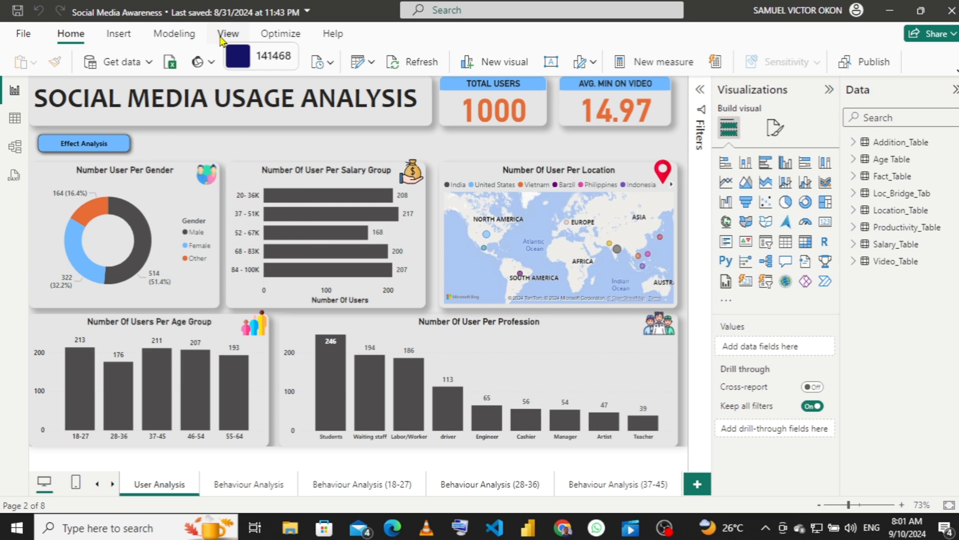
pyautogui.click(116, 45)
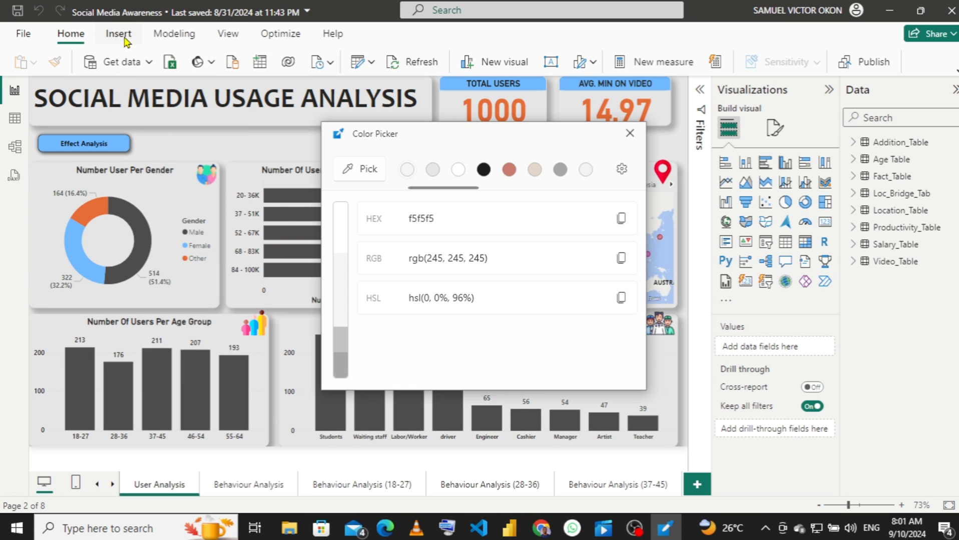
pyautogui.click(126, 37)
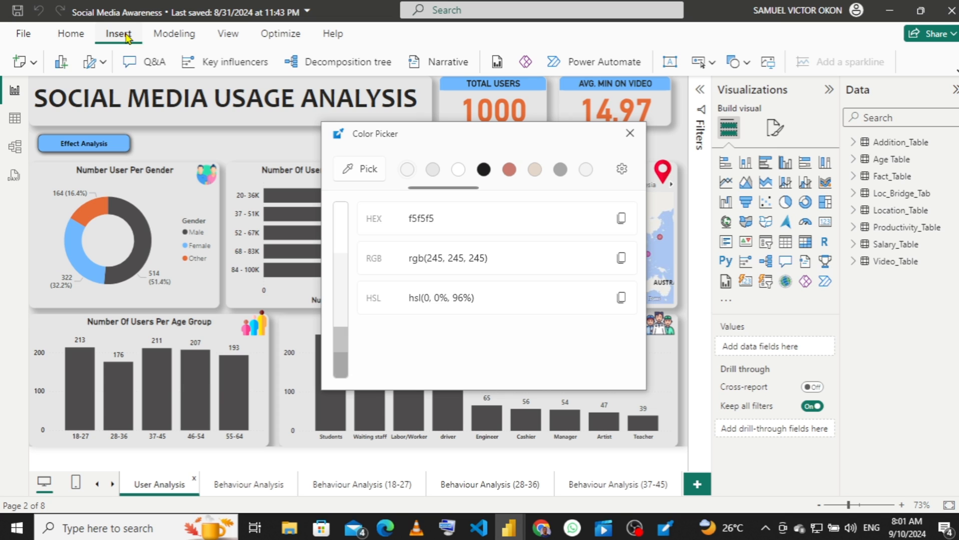
pyautogui.click(228, 36)
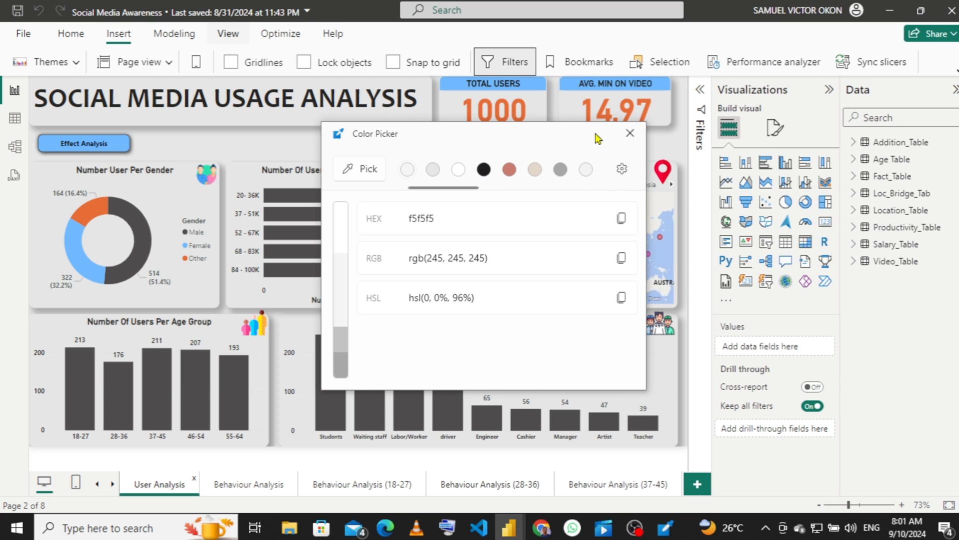
pyautogui.click(629, 133)
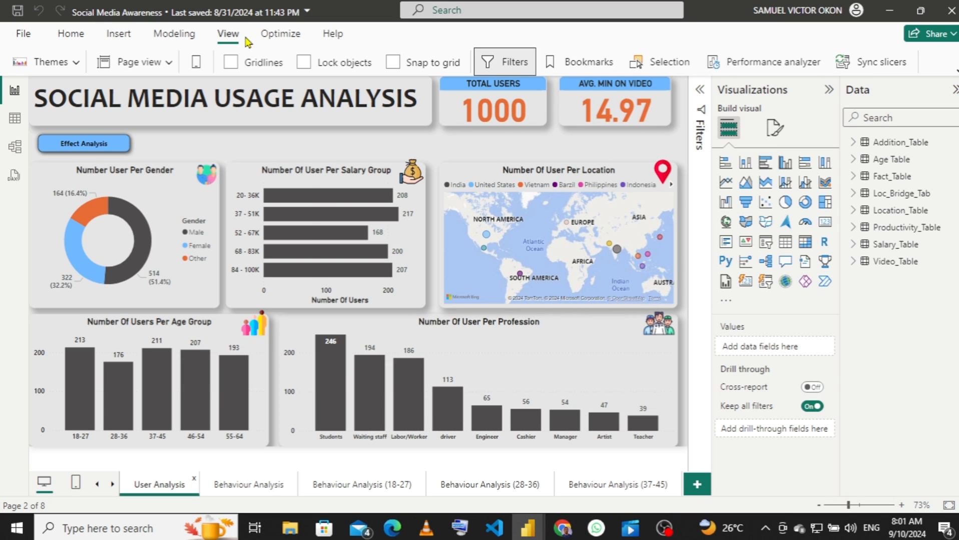
# - Open the current theme's customization in the Social Media Awareness report and copy the Color 1 hex code #4F4D4D
pyautogui.click(77, 64)
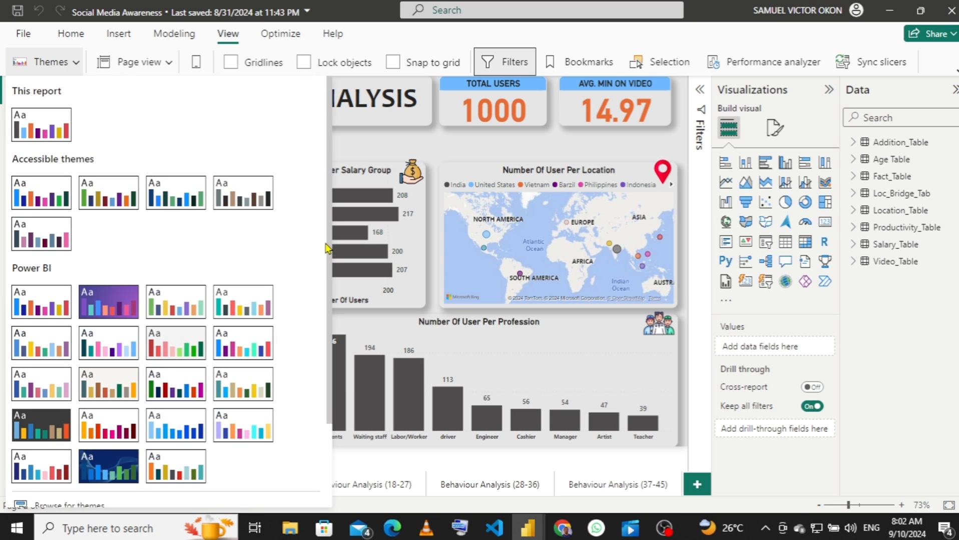
pyautogui.scroll(-3, 330, 380)
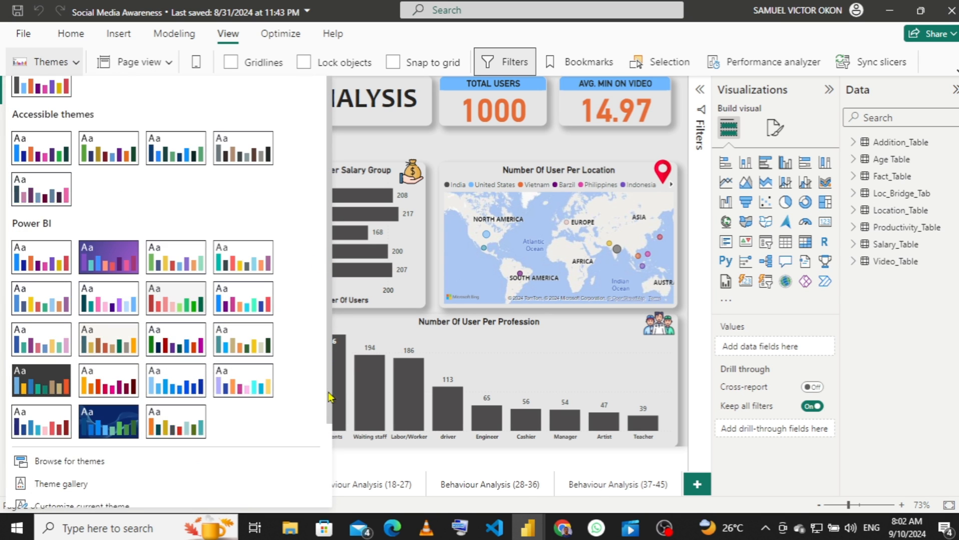
pyautogui.scroll(-2, 327, 411)
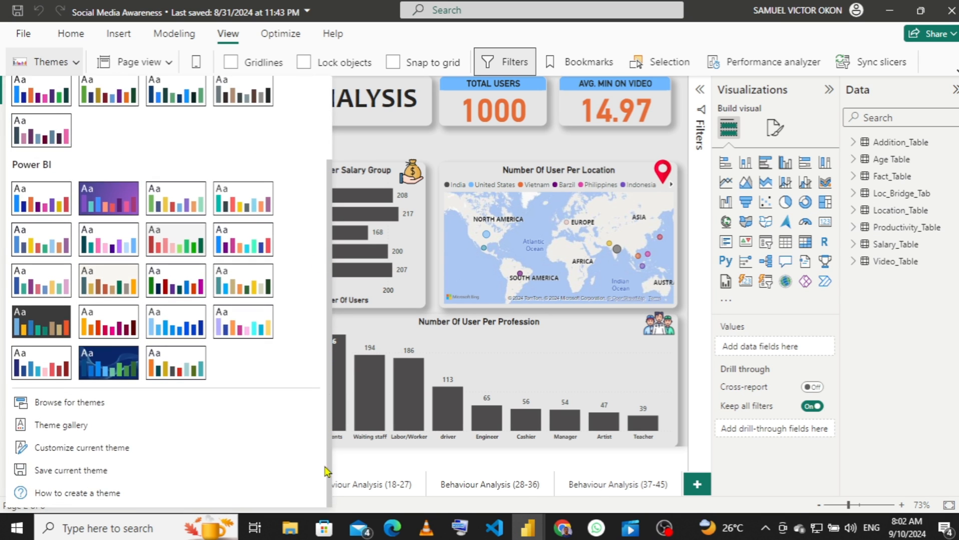
pyautogui.click(85, 450)
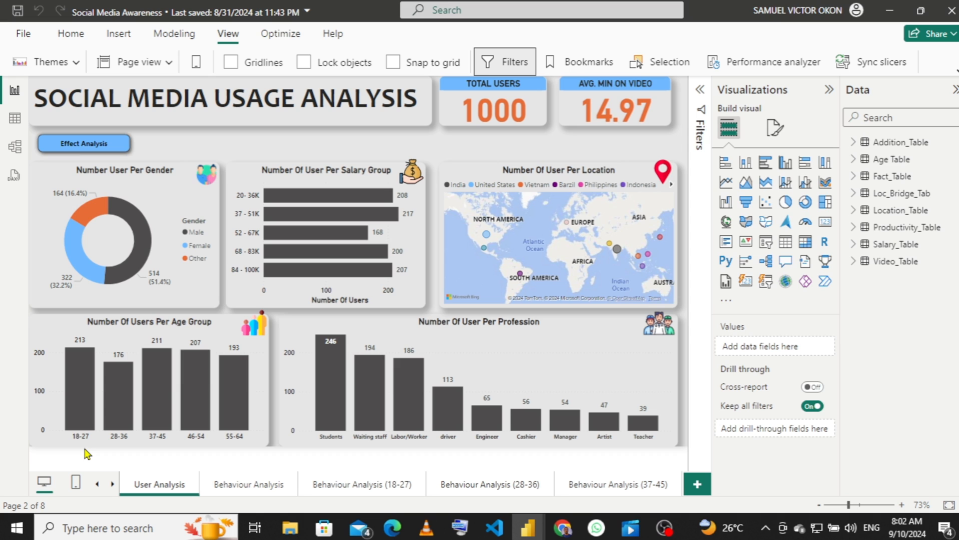
pyautogui.click(76, 64)
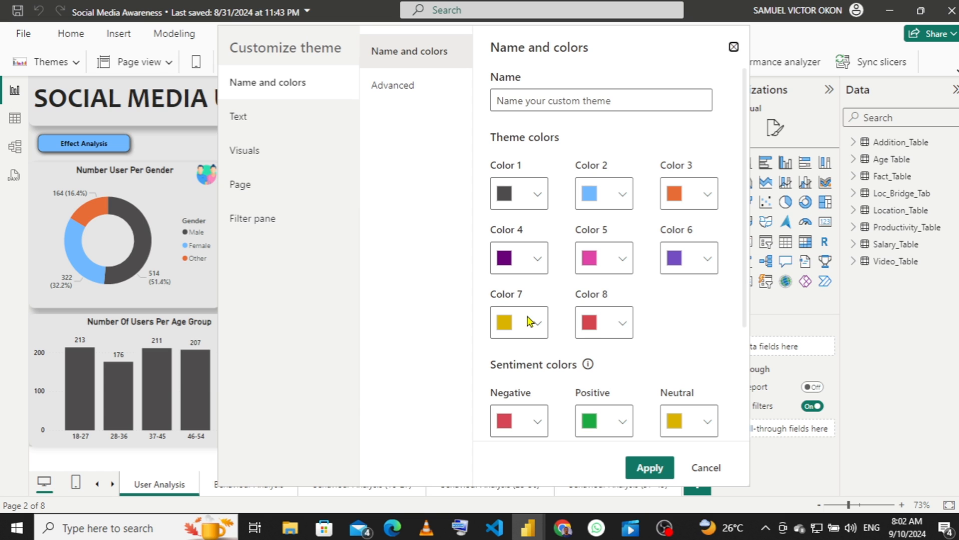
pyautogui.click(540, 199)
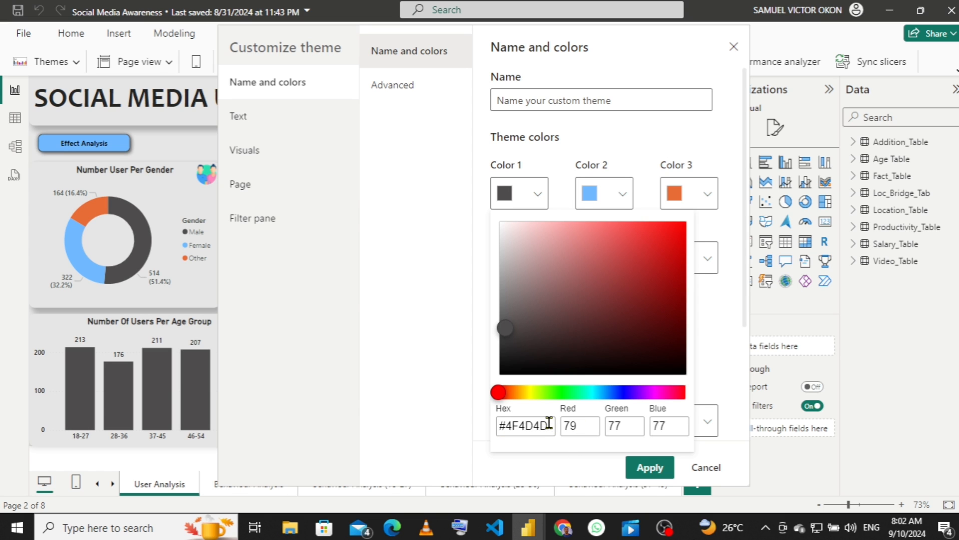
pyautogui.moveTo(544, 425); pyautogui.dragTo(492, 433)
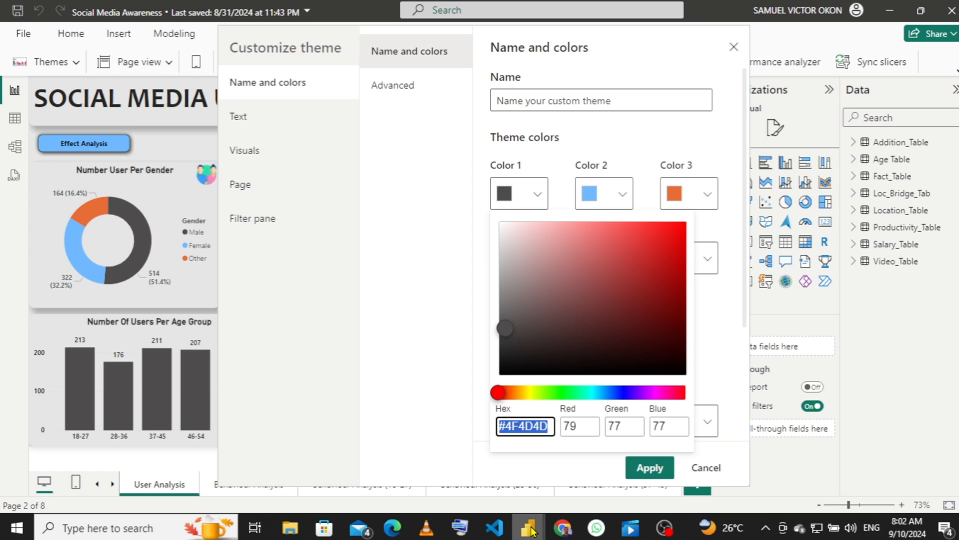
# - Switch to the Social_Media_Awareness_youtube report and open the customization of its current theme
pyautogui.moveTo(531, 532)
pyautogui.click(555, 455)
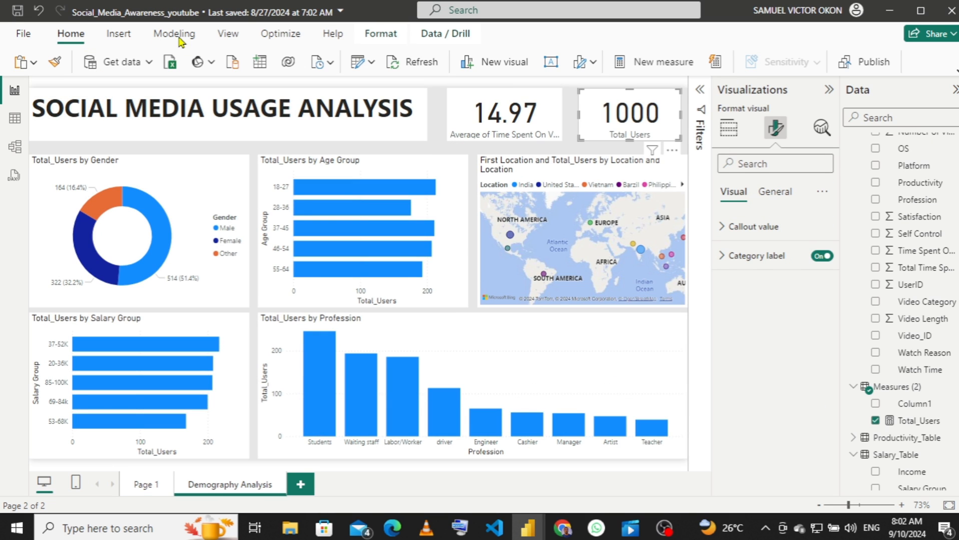
pyautogui.click(220, 39)
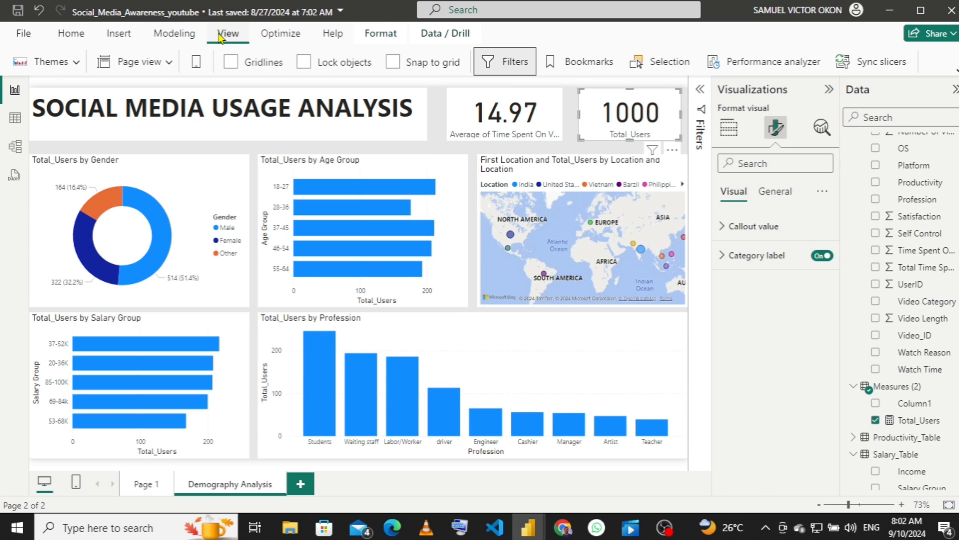
pyautogui.click(79, 65)
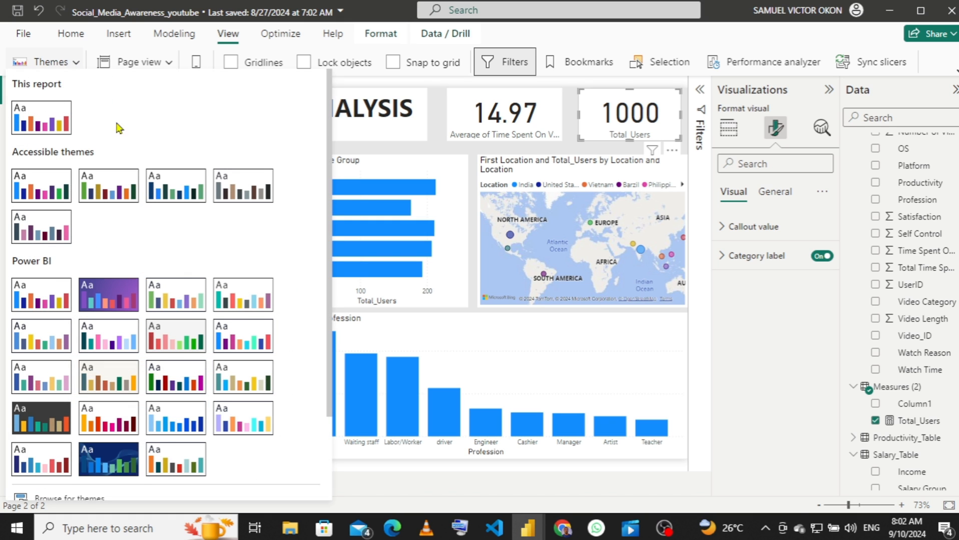
pyautogui.moveTo(329, 336); pyautogui.dragTo(328, 449)
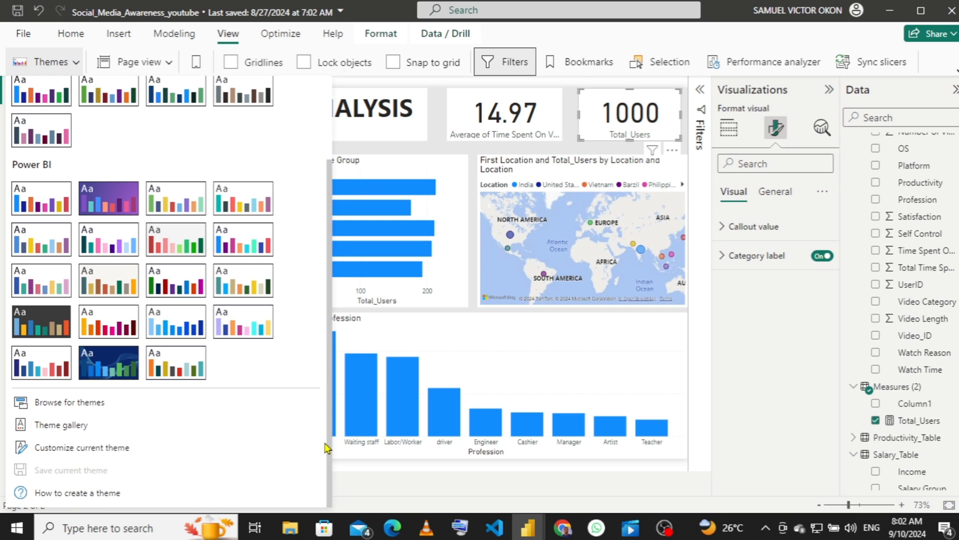
pyautogui.click(78, 449)
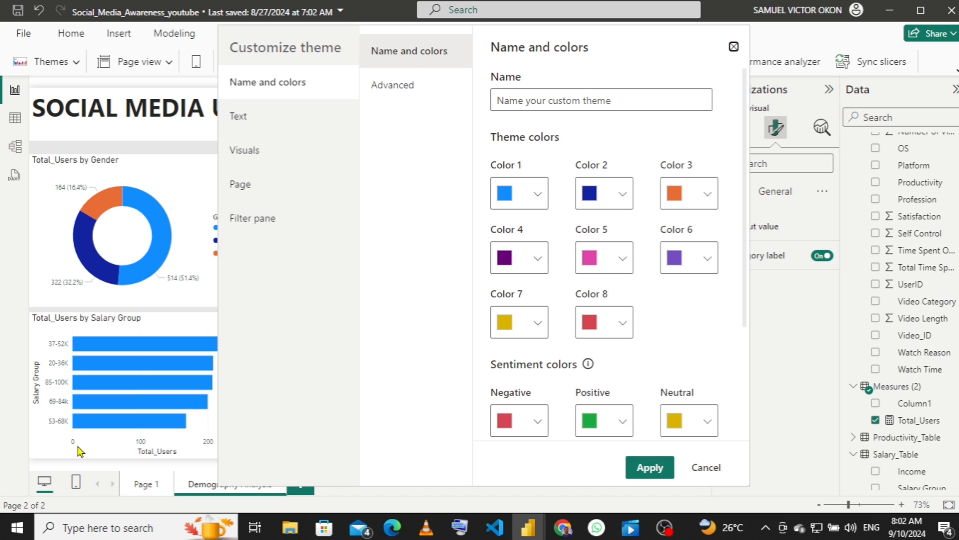
# - Set theme Color 1 to the hex value #4F4D4D and close its colour picker
pyautogui.click(537, 201)
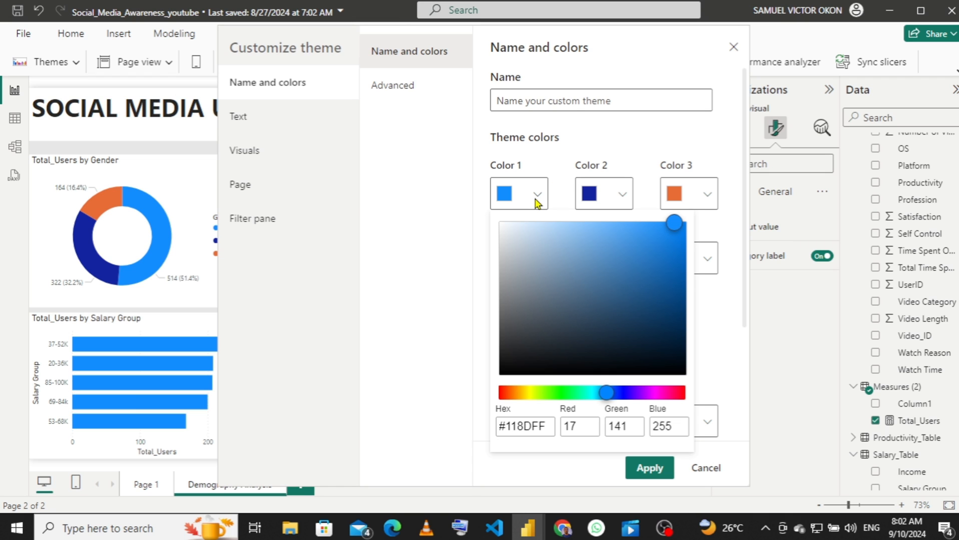
pyautogui.click(549, 425)
pyautogui.hotkey('ctrl', 'a')
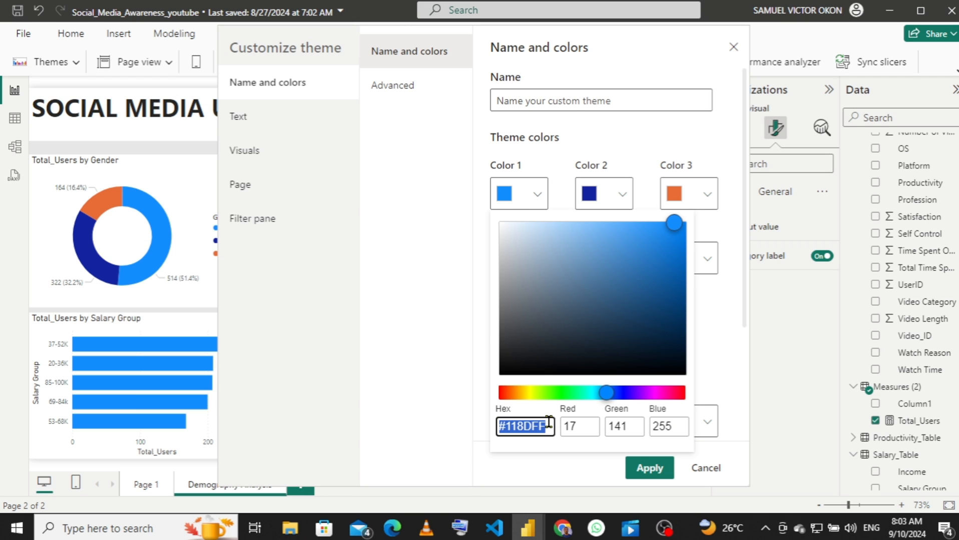
pyautogui.write('#4F4D4D')
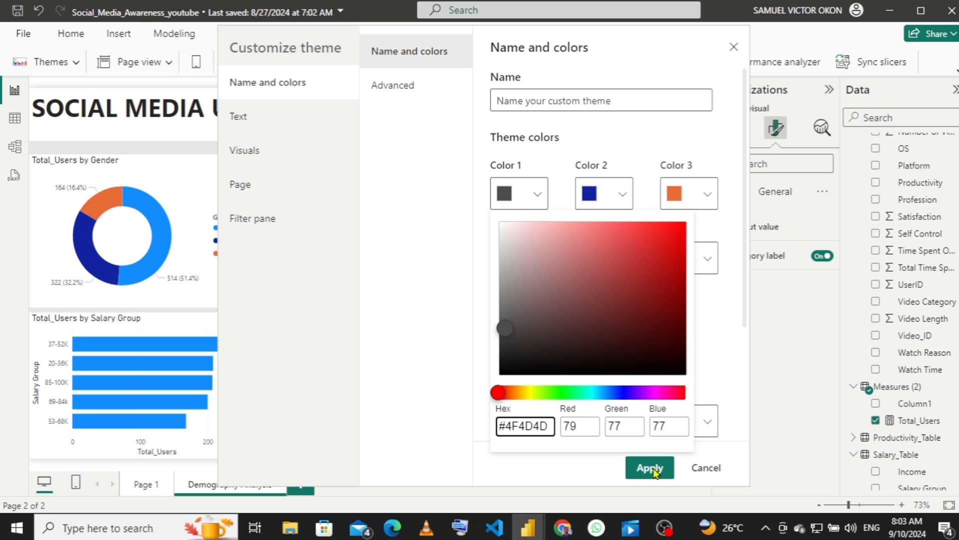
pyautogui.click(545, 478)
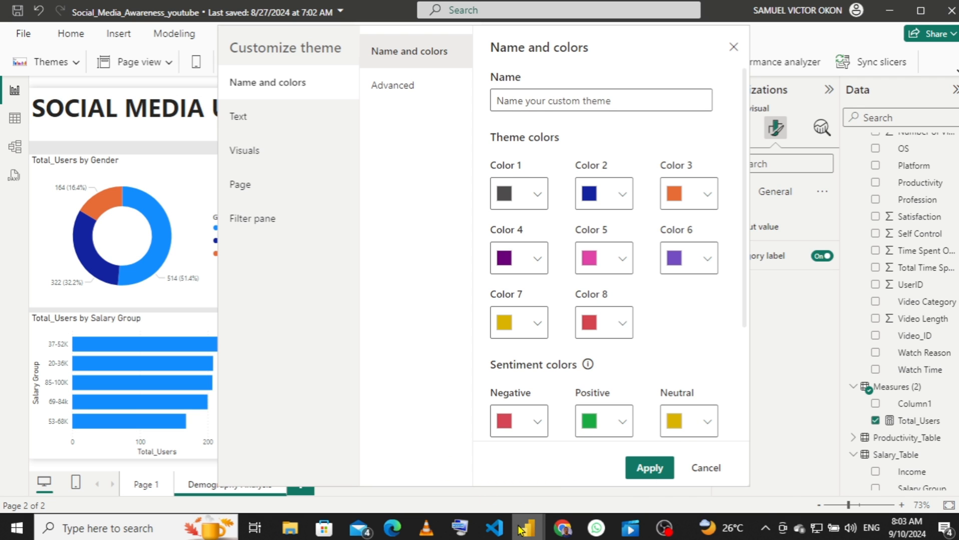
# - Switch to the Social Media Awareness report and copy the hex code #6FB9FF of theme Color 2
pyautogui.moveTo(520, 530)
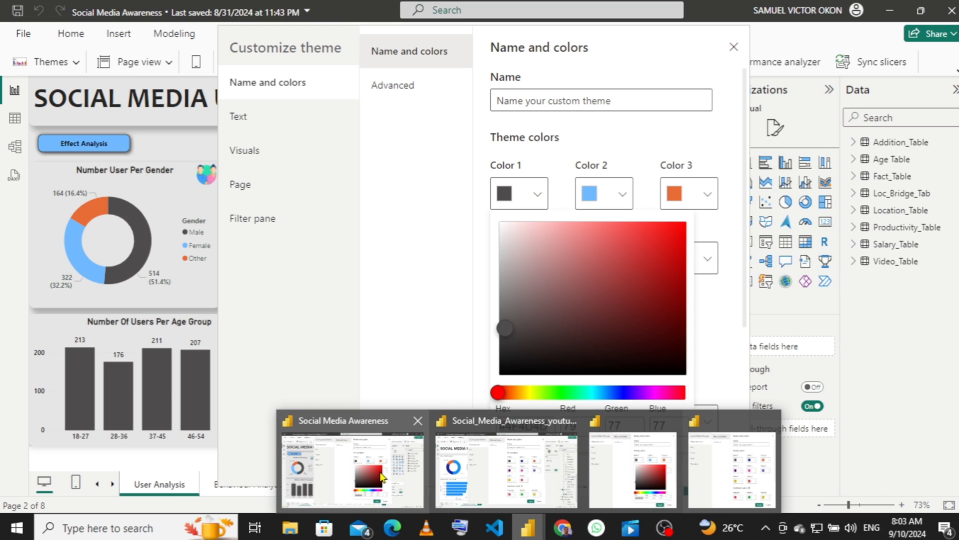
pyautogui.click(381, 477)
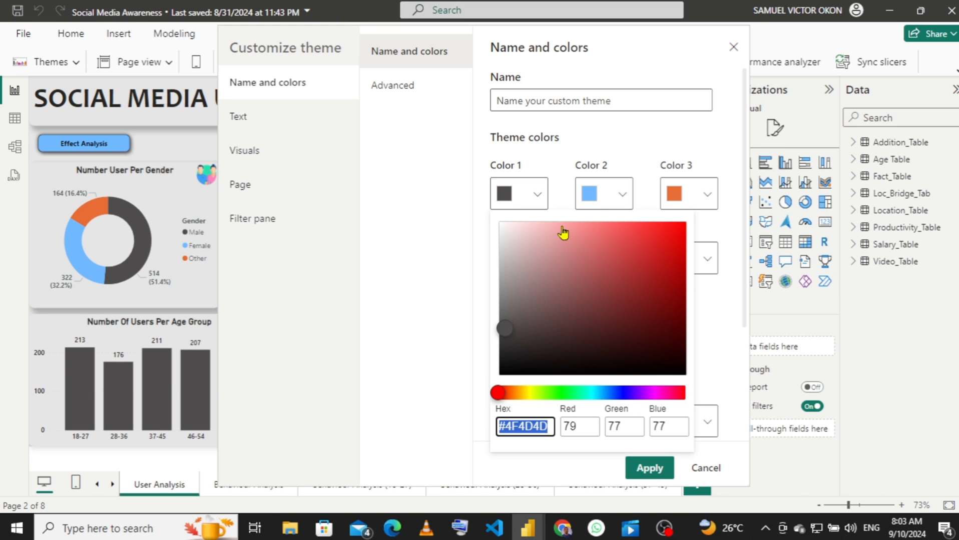
pyautogui.click(621, 199)
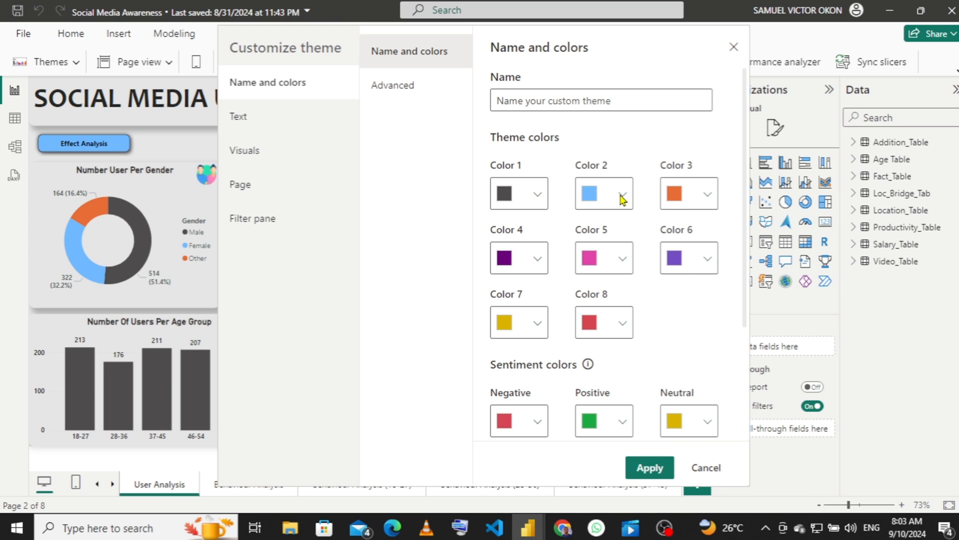
pyautogui.click(621, 199)
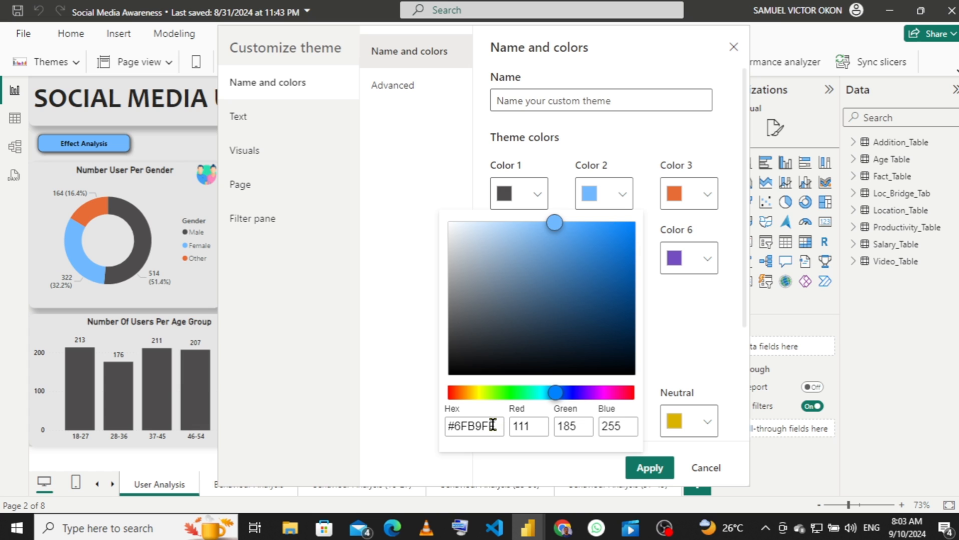
pyautogui.moveTo(493, 424); pyautogui.dragTo(433, 429)
pyautogui.hotkey('ctrl', 'c')
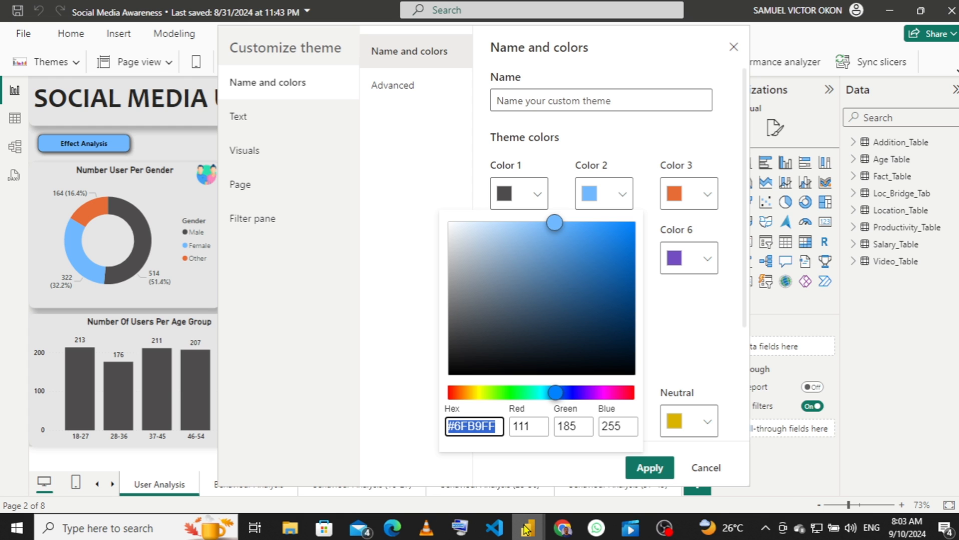
# - Switch to the Social_Media_Awareness_youtube report, set theme Color 2 to the hex value #6FB9FF, and close its colour picker
pyautogui.moveTo(527, 530)
pyautogui.moveTo(468, 471)
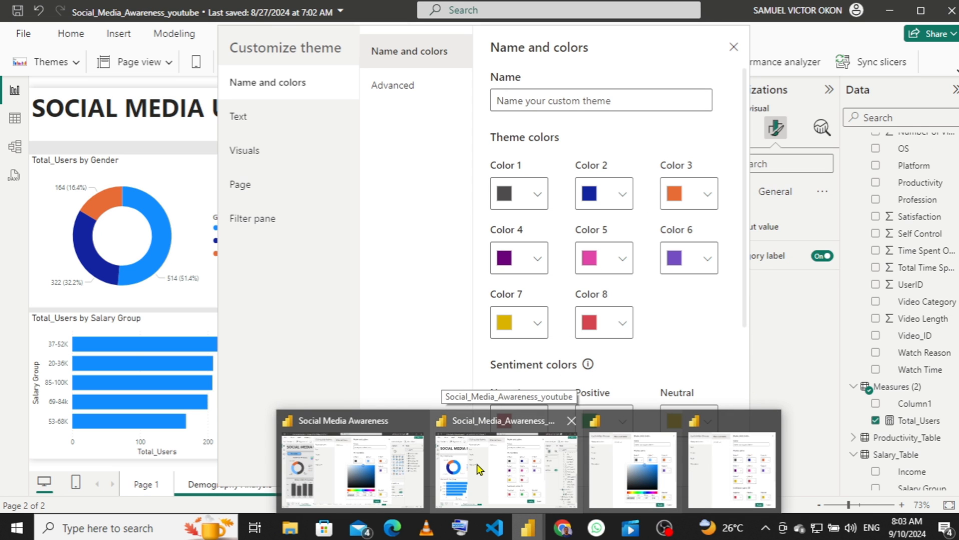
pyautogui.click(483, 468)
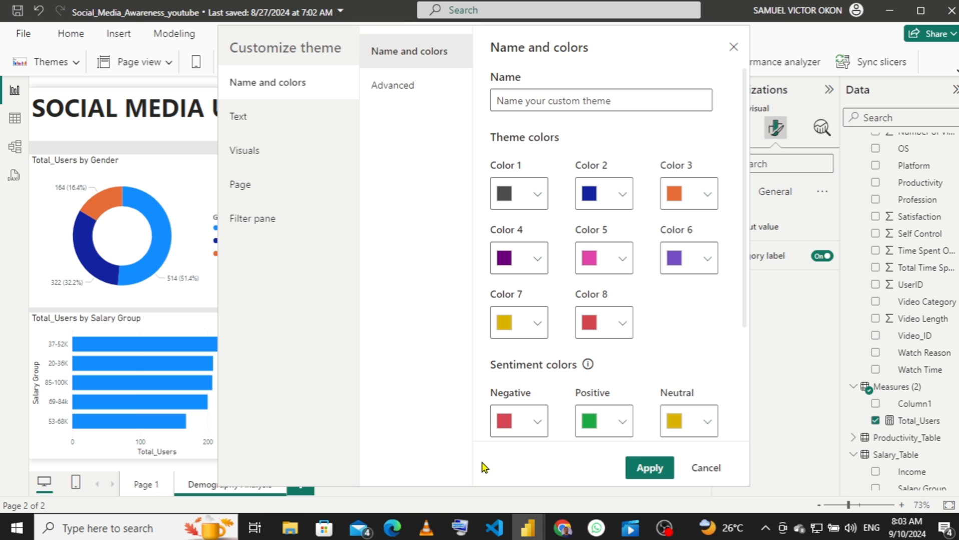
pyautogui.click(619, 199)
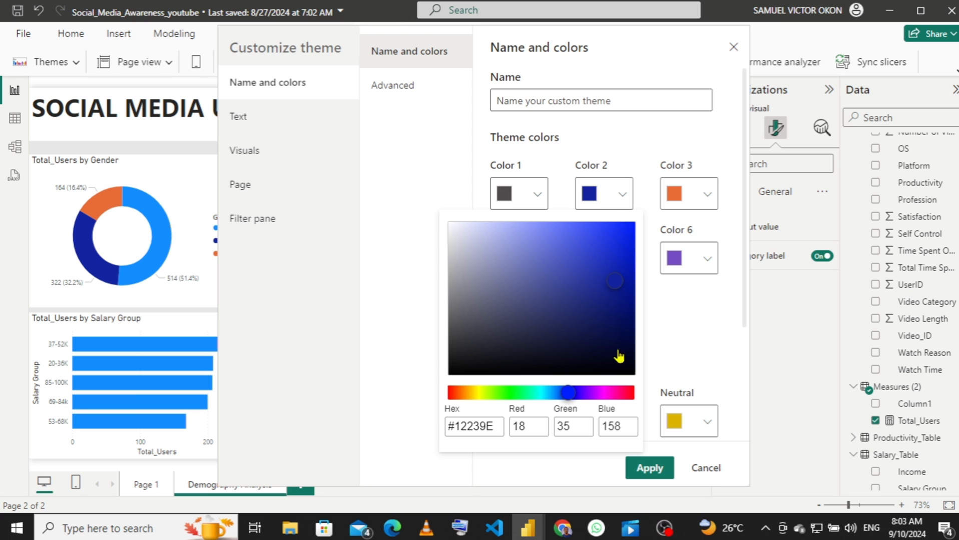
pyautogui.moveTo(498, 428); pyautogui.dragTo(434, 432)
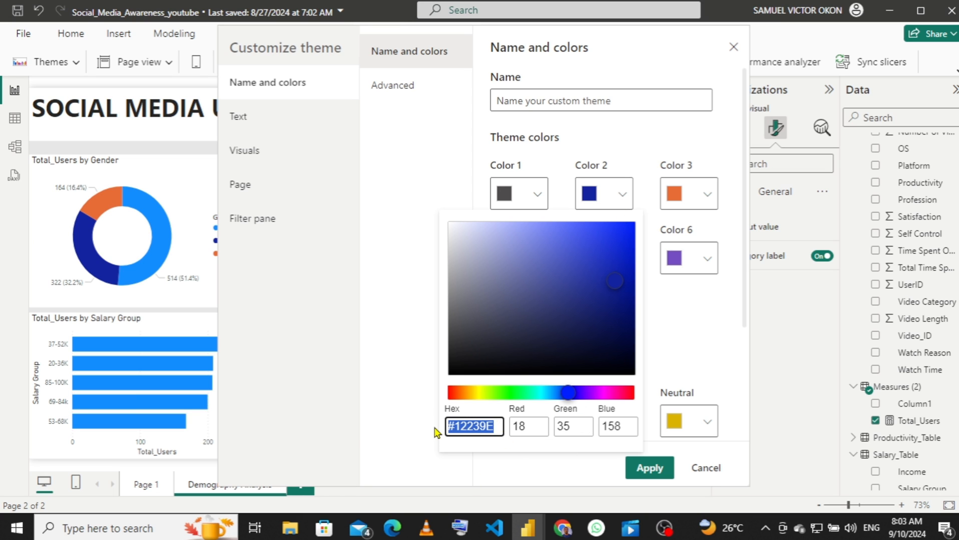
pyautogui.hotkey('ctrl', 'v')
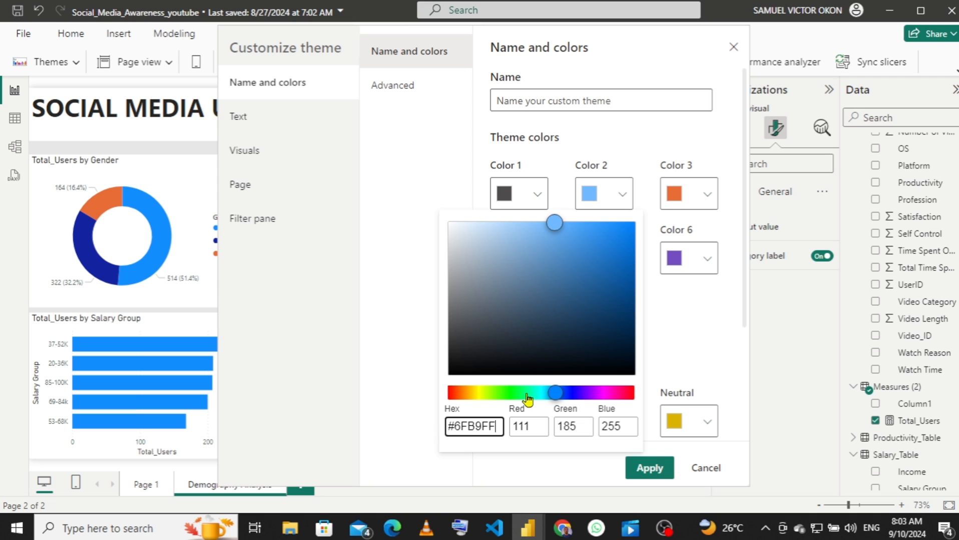
pyautogui.click(699, 326)
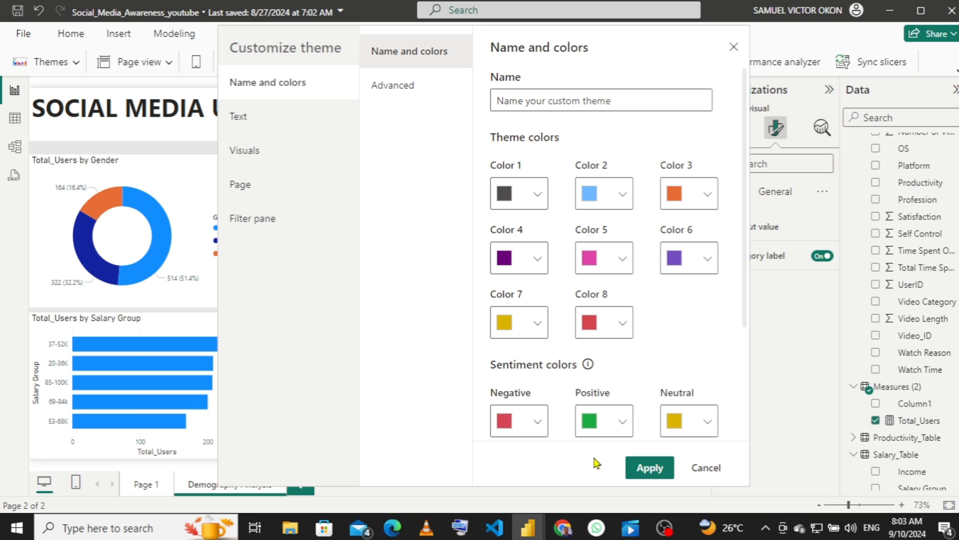
# - Switch to the Social Media Awareness report and copy the hex code #E66C37 of theme Color 3
pyautogui.moveTo(539, 527)
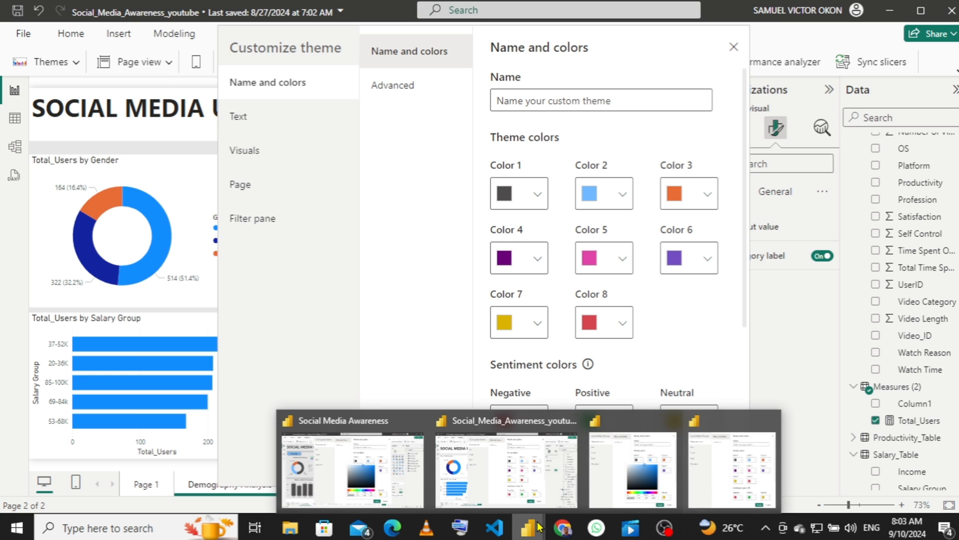
pyautogui.click(383, 453)
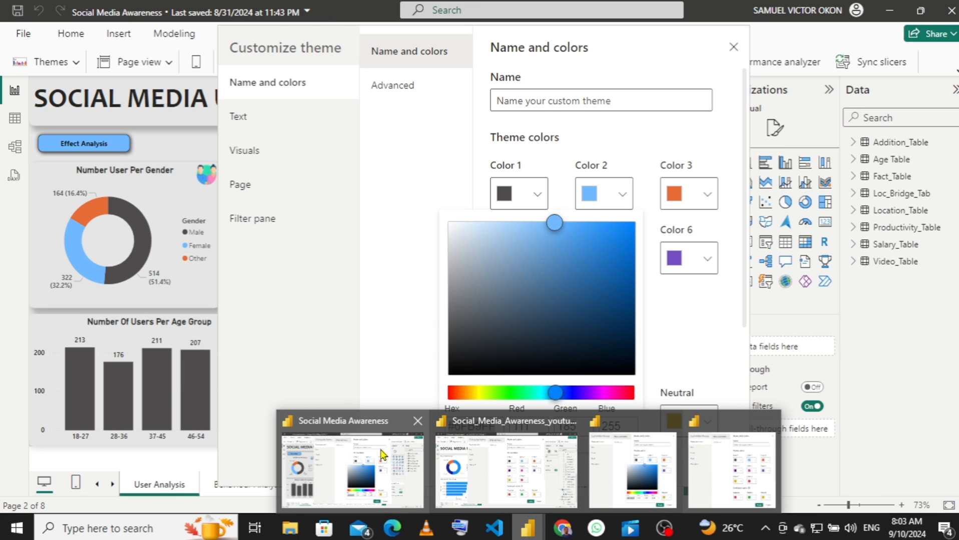
pyautogui.click(711, 187)
pyautogui.click(711, 187)
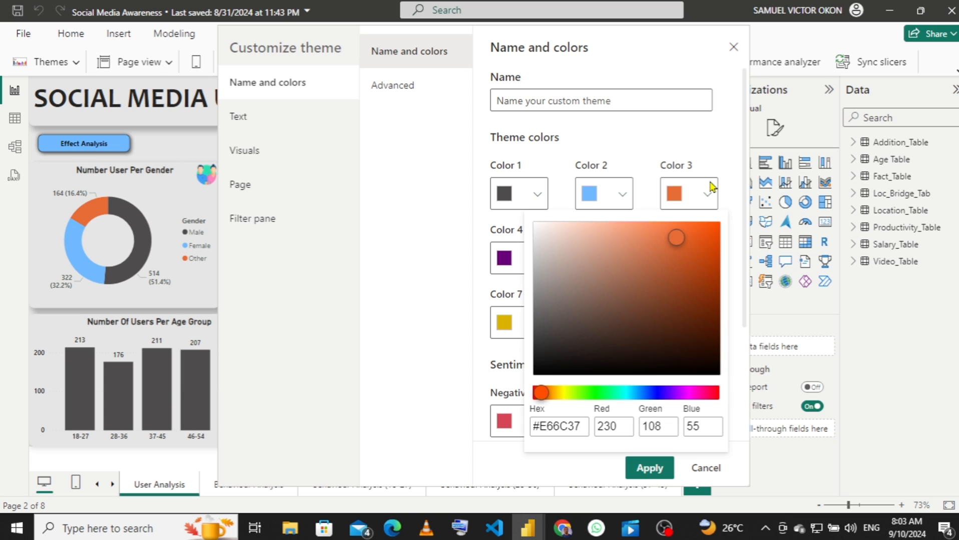
pyautogui.click(575, 427)
pyautogui.moveTo(575, 427); pyautogui.dragTo(531, 430)
pyautogui.hotkey('ctrl', 'c')
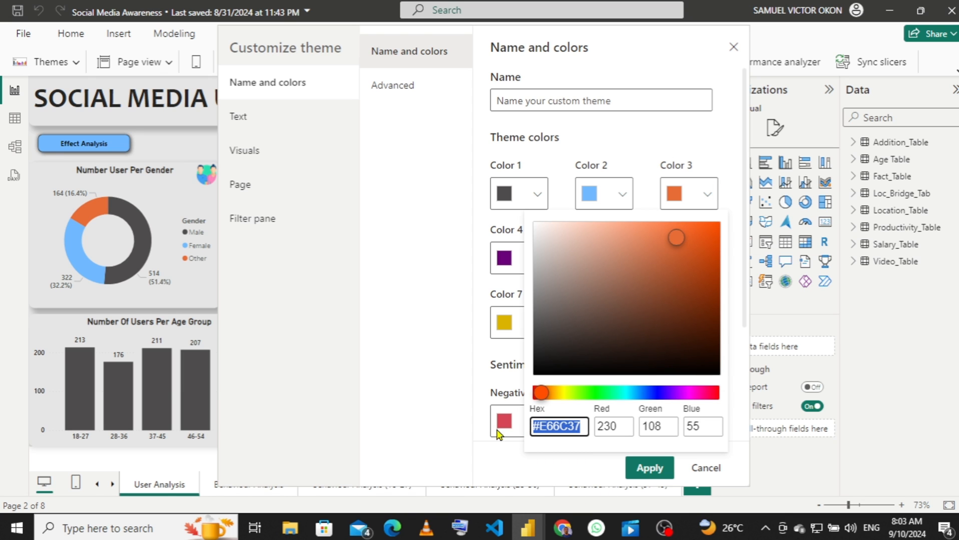
# - In the Social_Media_Awareness_youtube report, set theme Color 3 to the hex value #E66C37 and apply the customized theme
pyautogui.moveTo(529, 536)
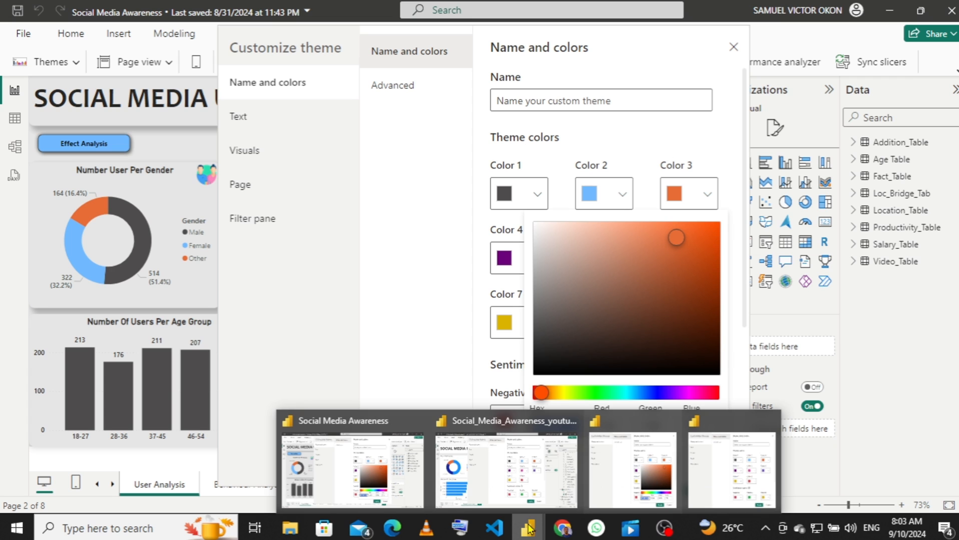
pyautogui.click(484, 476)
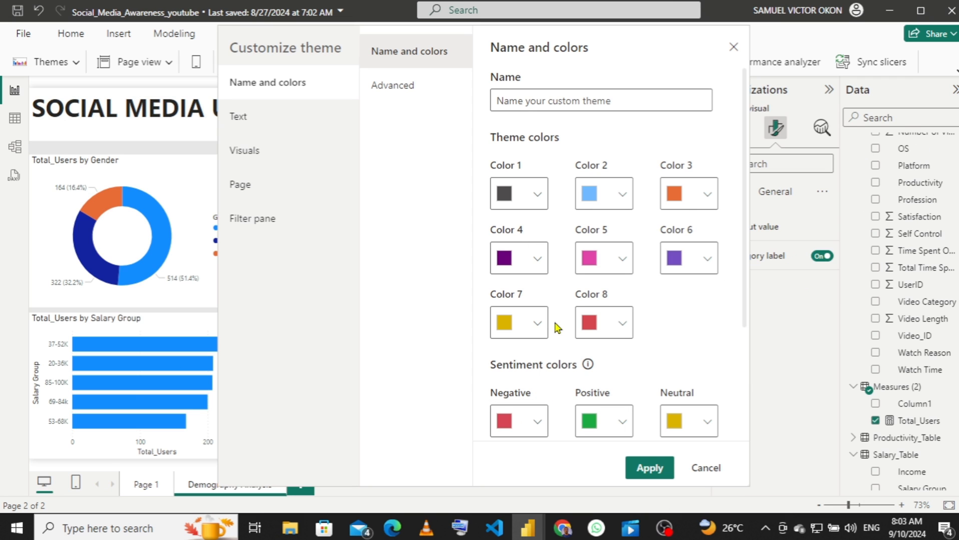
pyautogui.click(700, 209)
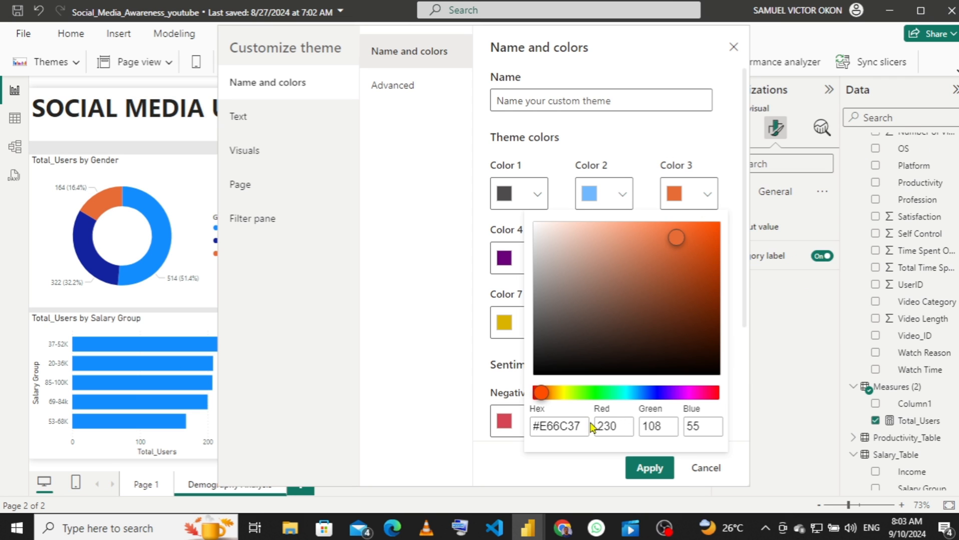
pyautogui.moveTo(587, 426); pyautogui.dragTo(522, 431)
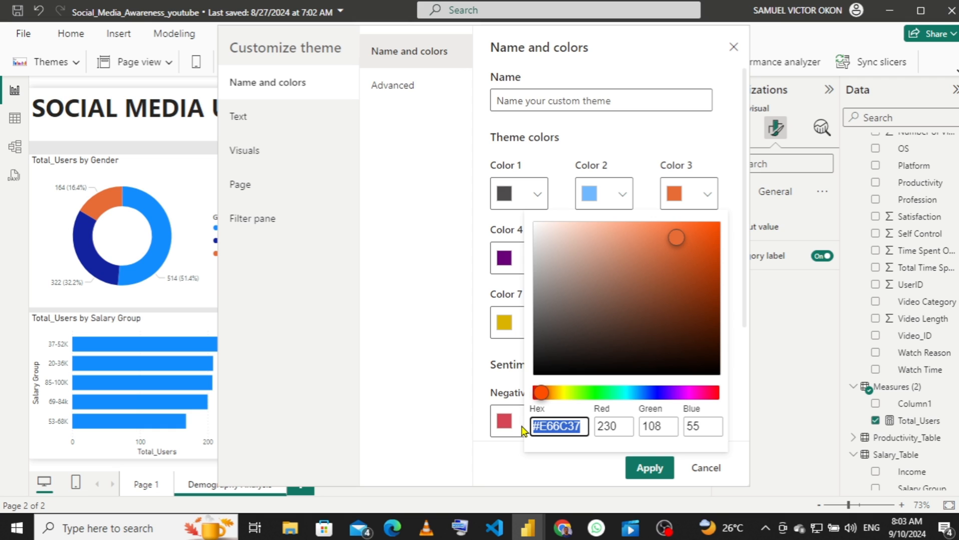
pyautogui.hotkey('ctrl', 'v')
pyautogui.click(438, 375)
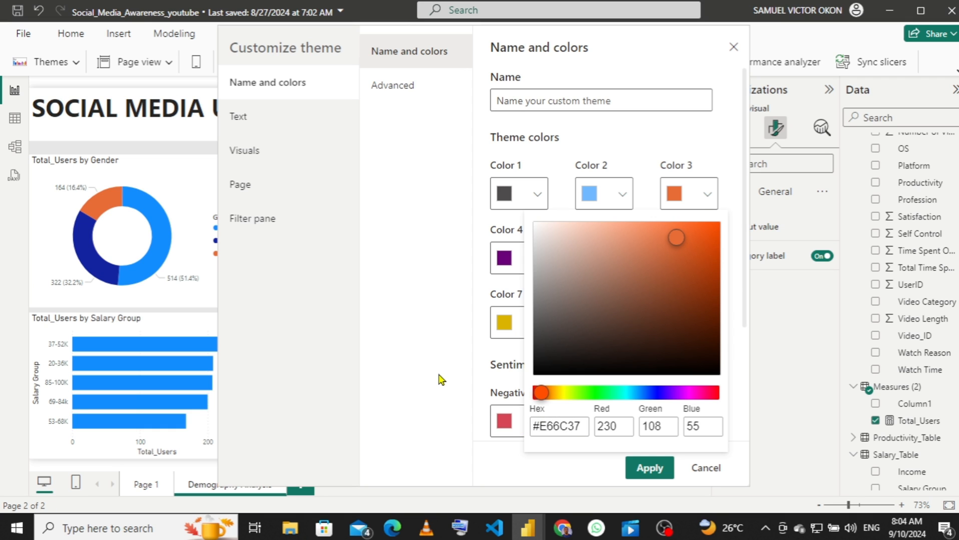
pyautogui.click(439, 380)
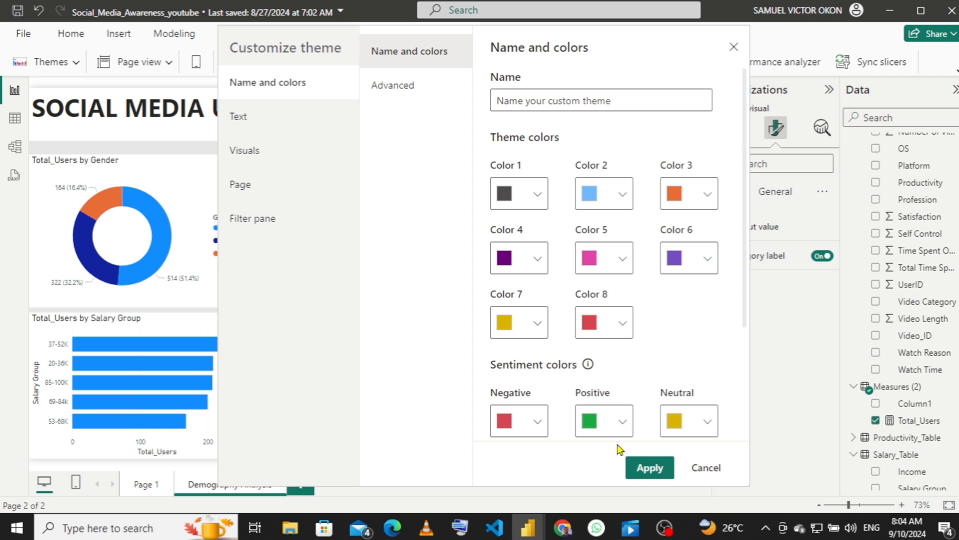
pyautogui.click(651, 469)
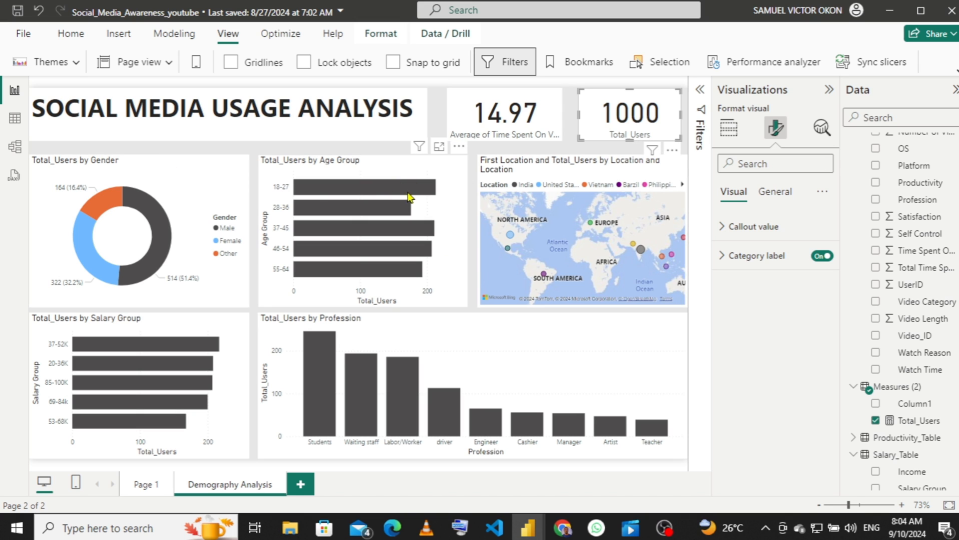
# - Select the Total_Users by Gender donut chart and open its general format settings
pyautogui.click(153, 171)
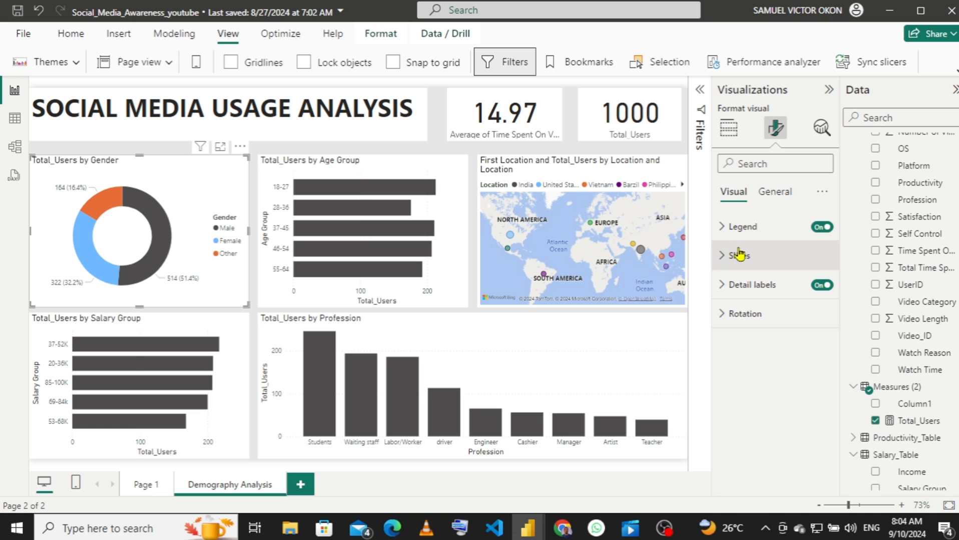
pyautogui.click(780, 194)
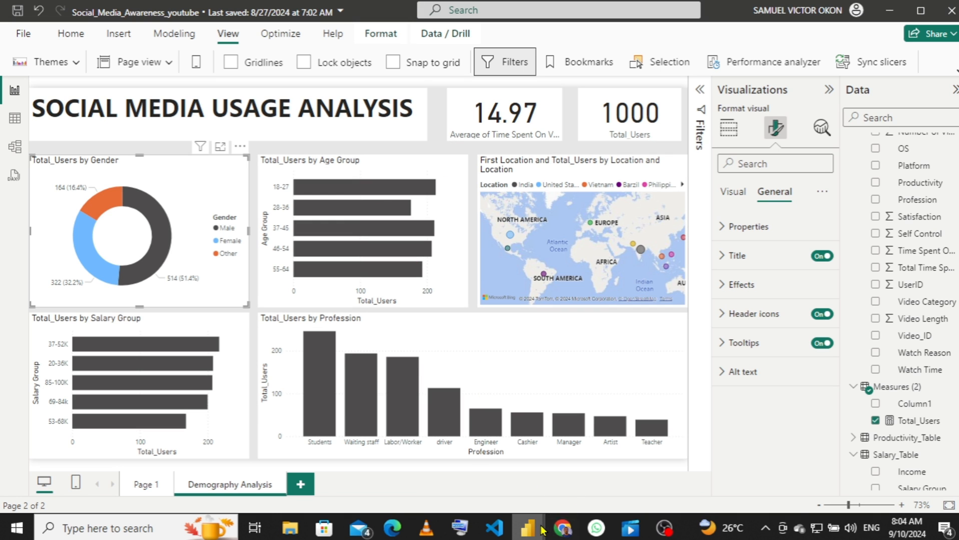
# - Switch to the Social Media Awareness report and close its theme customization by applying it
pyautogui.moveTo(534, 533)
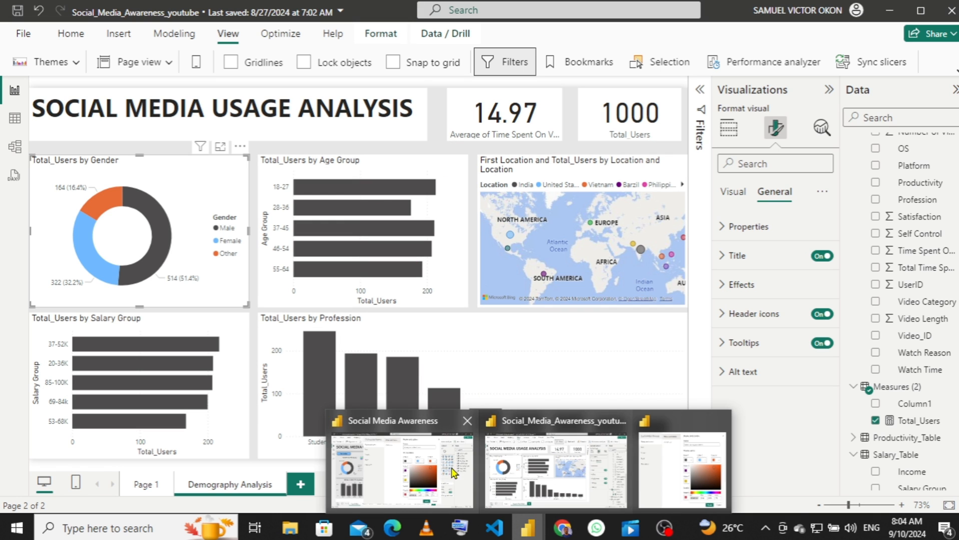
pyautogui.click(400, 466)
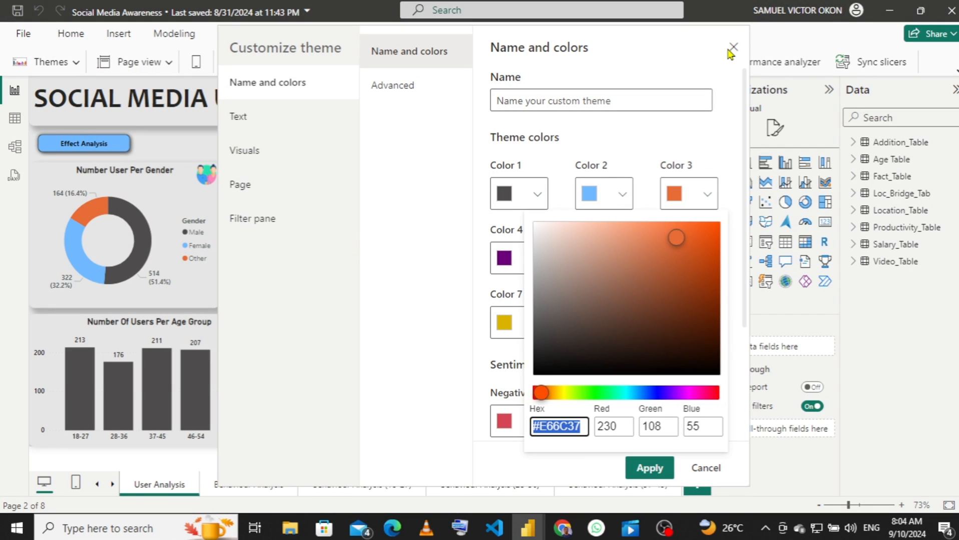
pyautogui.click(415, 347)
pyautogui.click(415, 347)
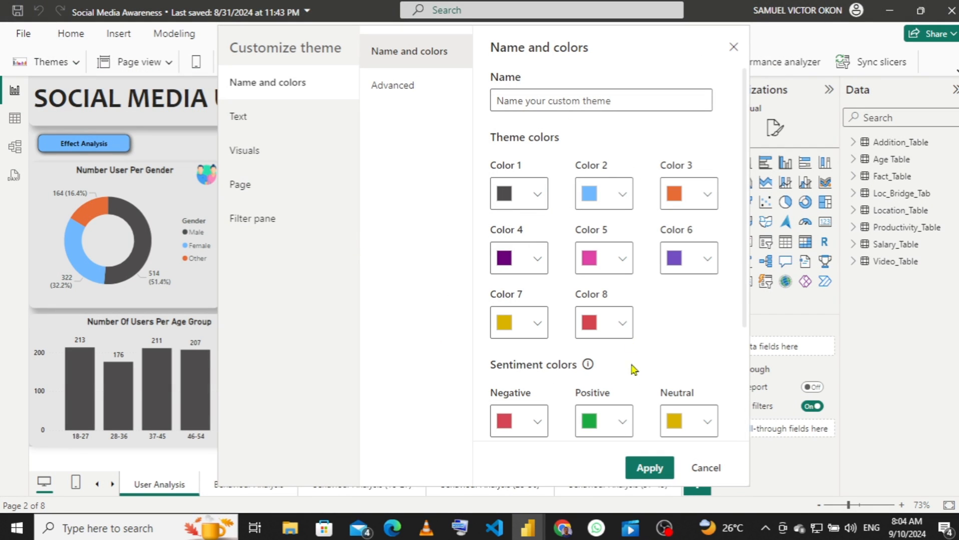
pyautogui.click(647, 468)
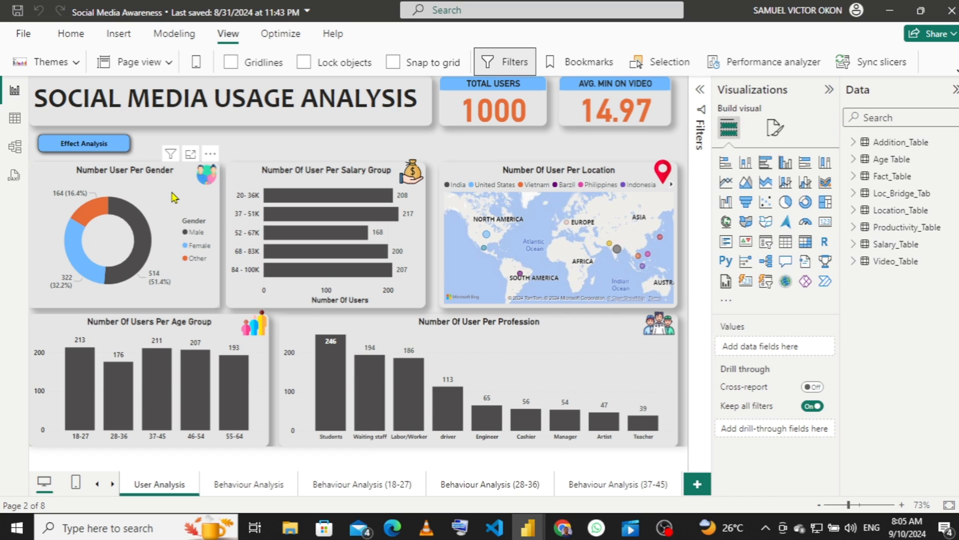
# - Sample the background colour of the Number User Per Gender chart with Color Picker, copy its hex code e5e5e5, and close the picker
pyautogui.press('super+shift+c')
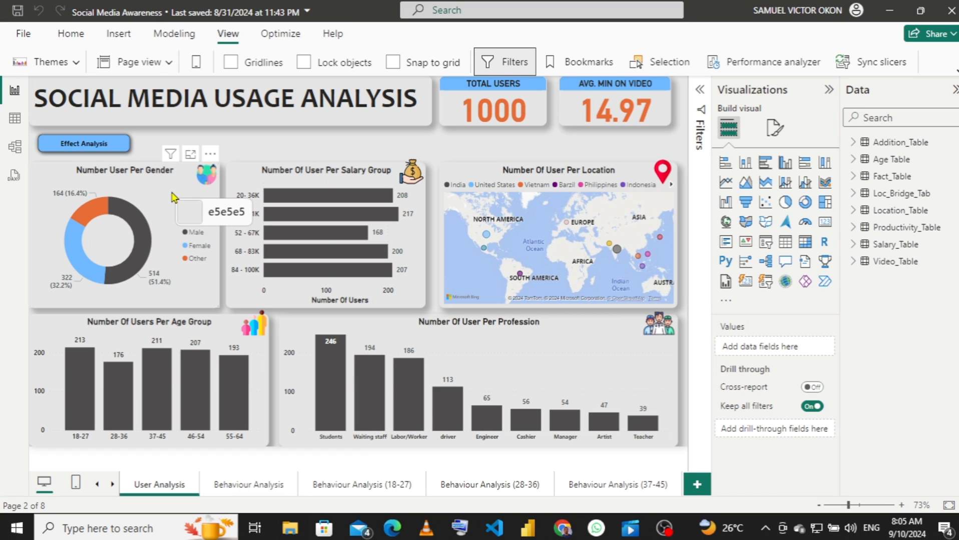
pyautogui.click(172, 197)
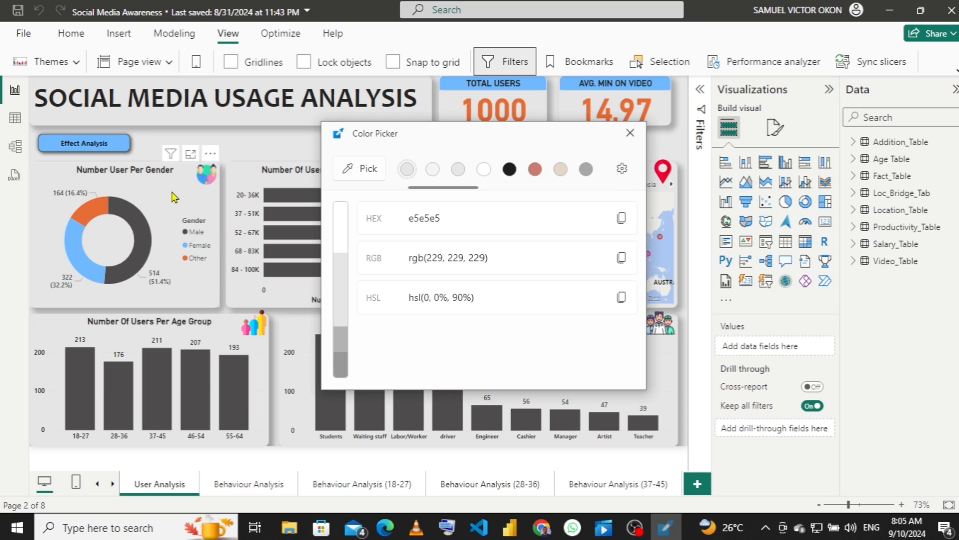
pyautogui.click(621, 219)
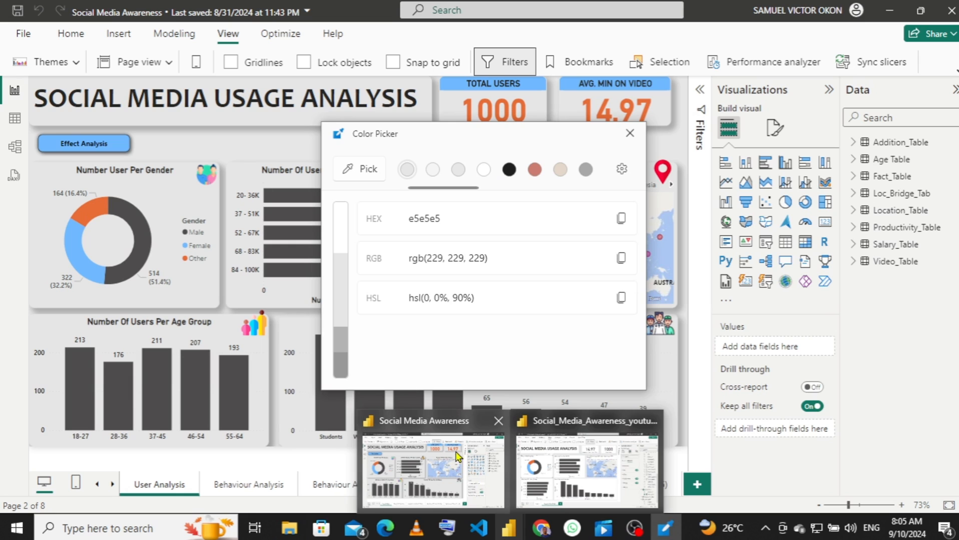
pyautogui.click(630, 134)
# - Switch to the Social_Media_Awareness_youtube report
pyautogui.moveTo(527, 528)
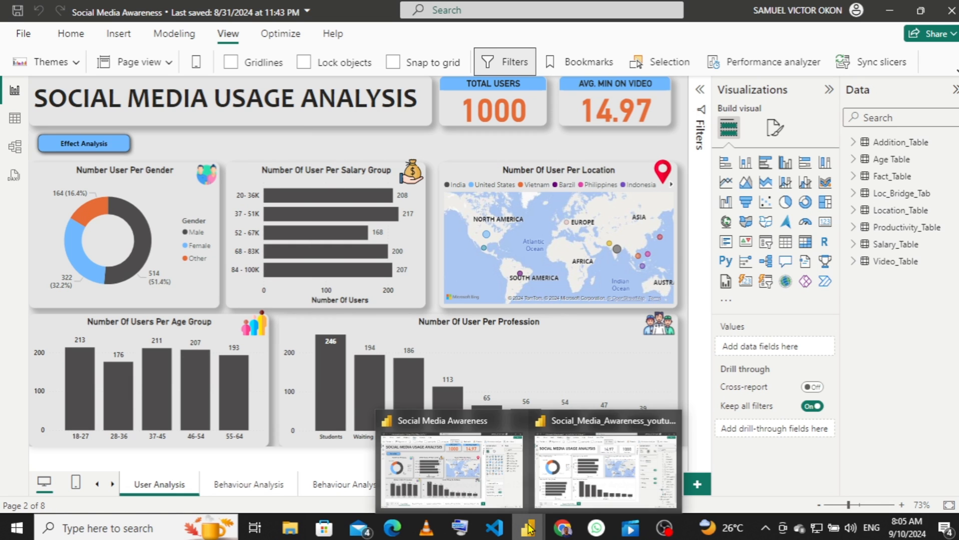
pyautogui.click(573, 467)
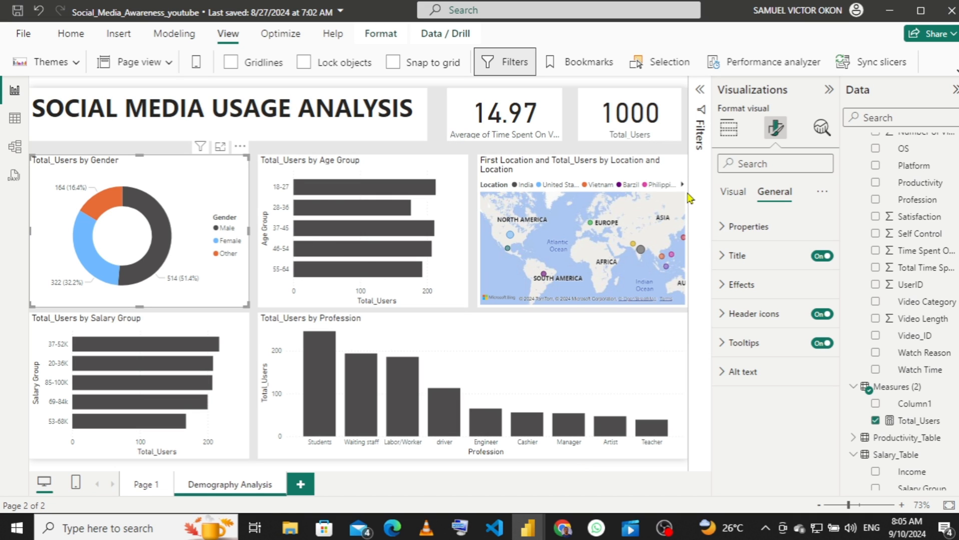
# - Examine the visual and general format settings of the Total_Users by Gender donut chart, including its title options
pyautogui.click(731, 195)
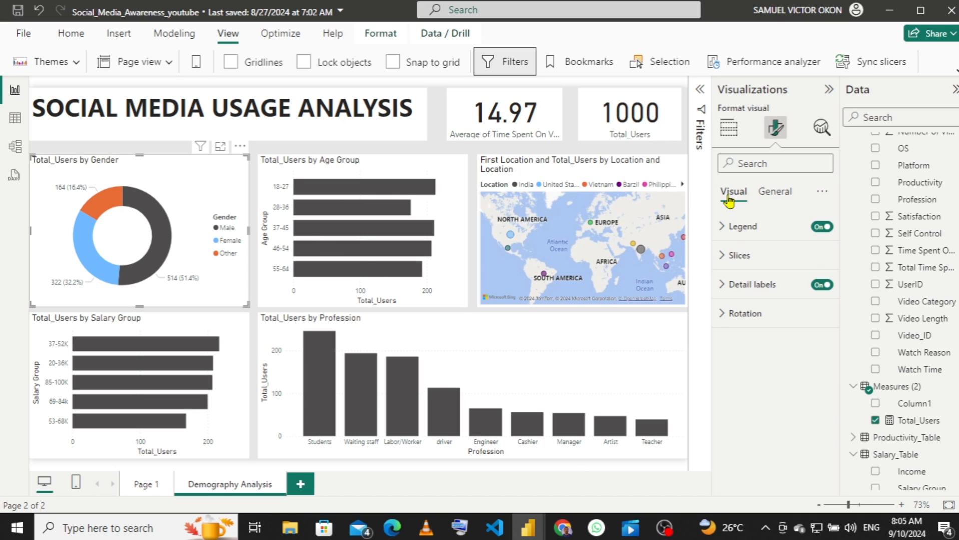
pyautogui.click(774, 195)
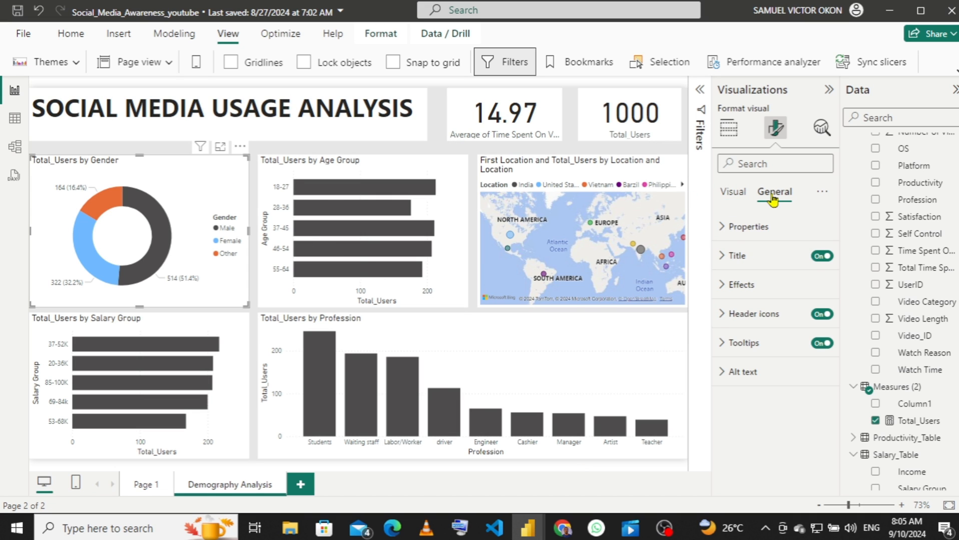
pyautogui.click(735, 196)
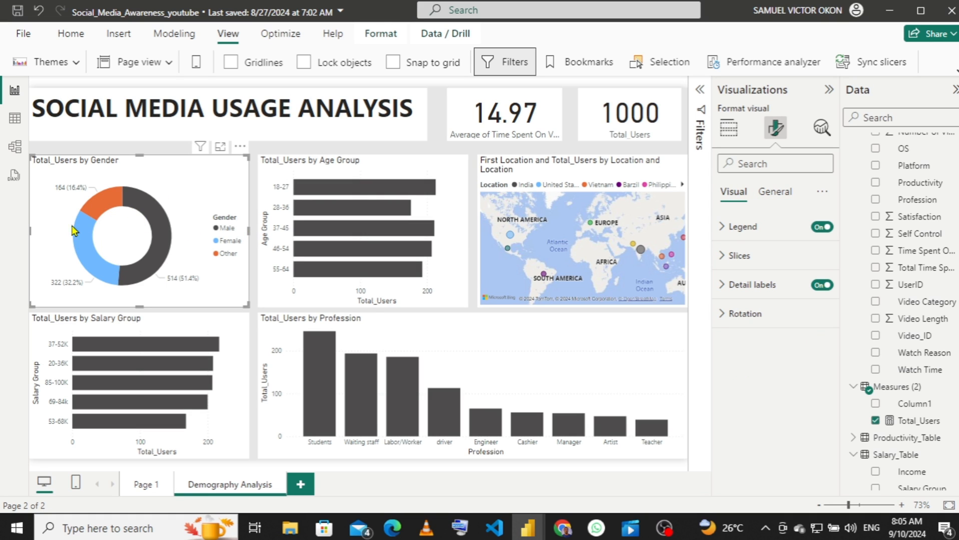
pyautogui.click(775, 193)
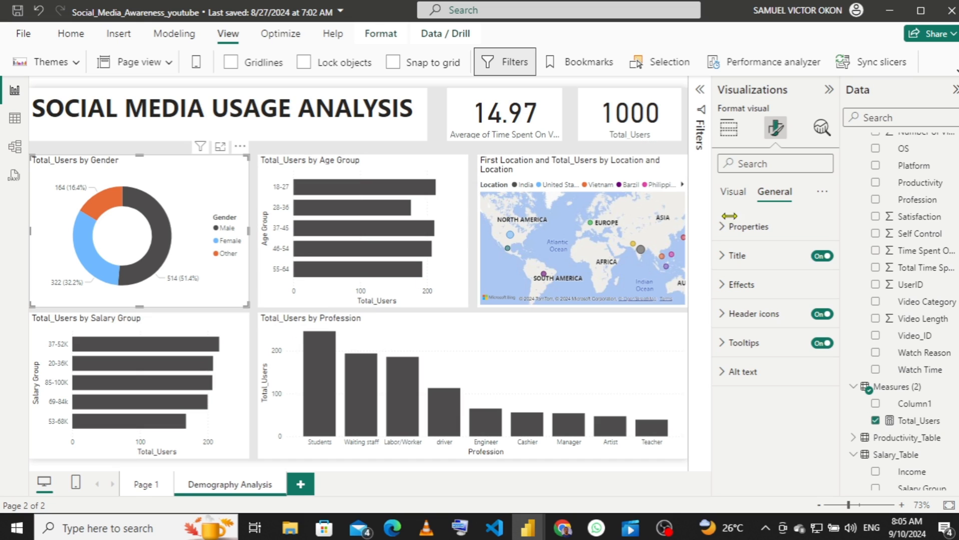
pyautogui.click(734, 193)
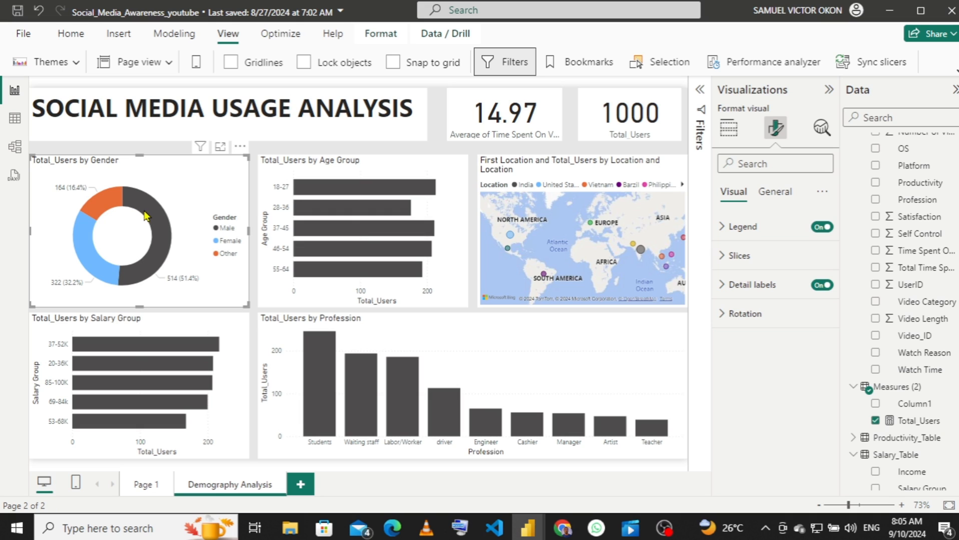
pyautogui.moveTo(145, 216)
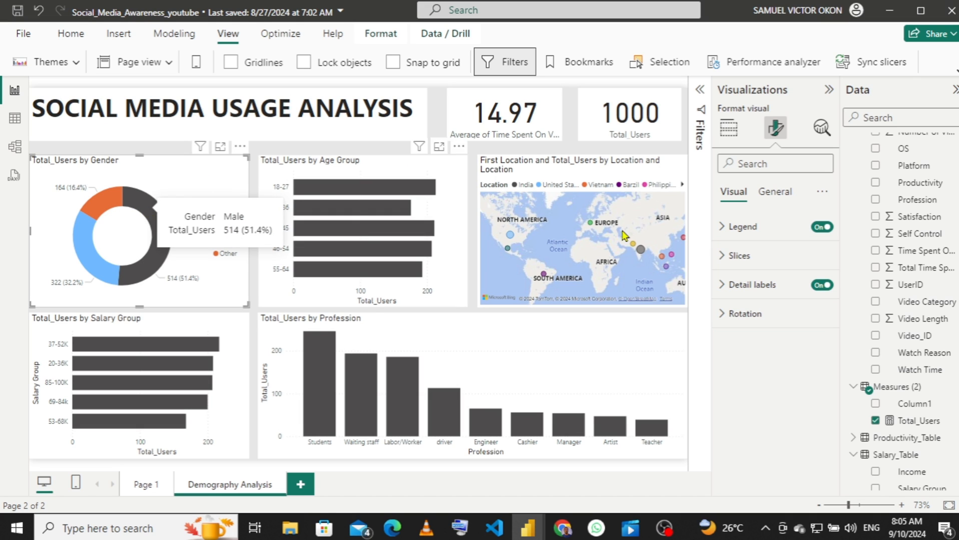
pyautogui.click(776, 195)
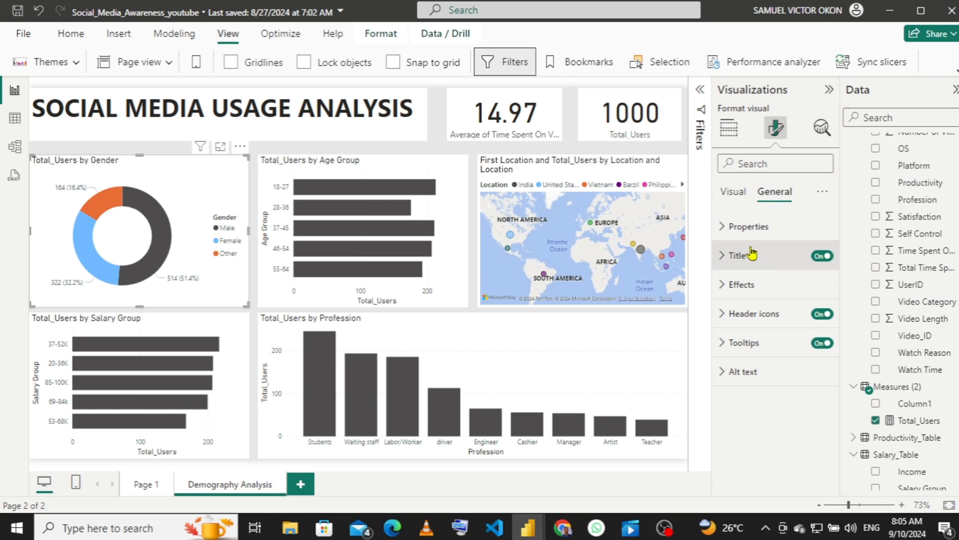
pyautogui.click(724, 261)
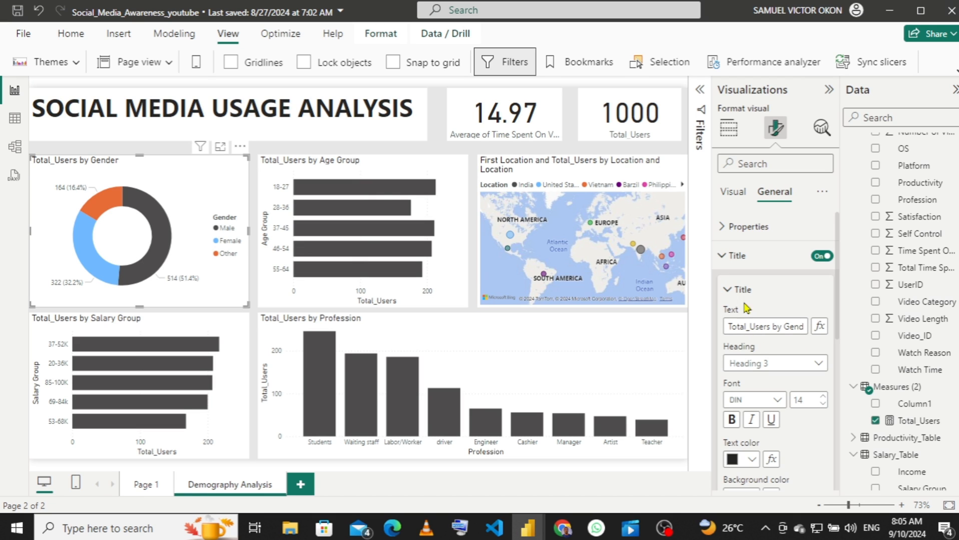
pyautogui.click(734, 257)
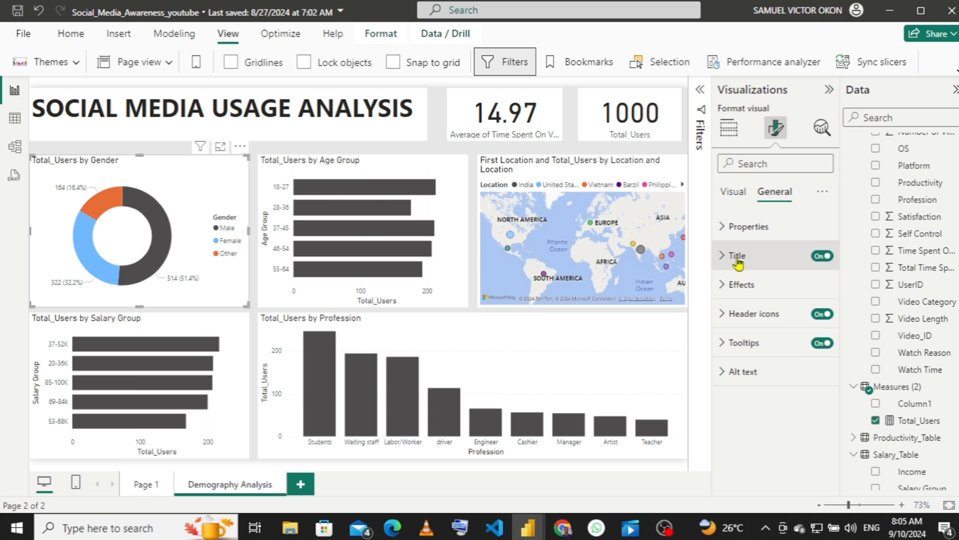
# - Set the background colour of the Total_Users by Gender donut chart to the hex value #E5E5E5
pyautogui.click(723, 294)
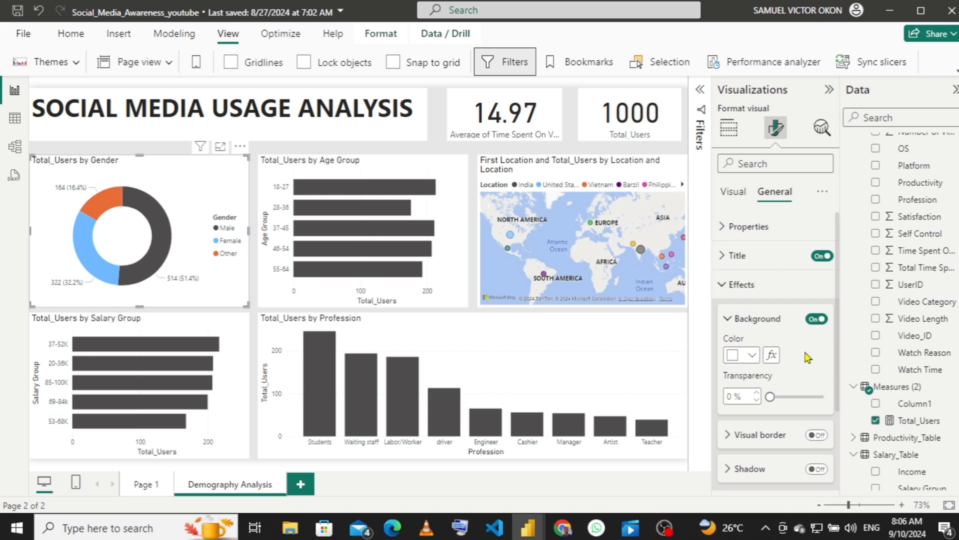
pyautogui.click(752, 356)
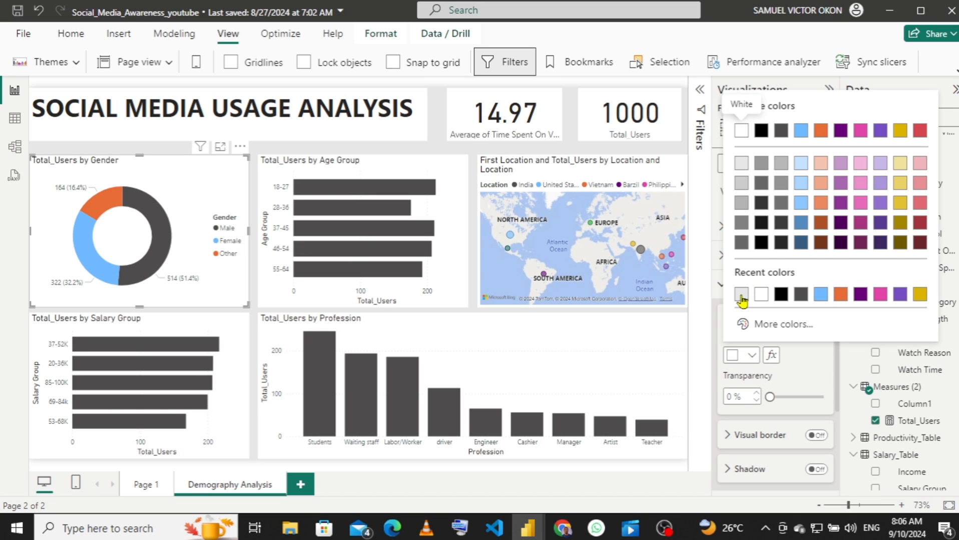
pyautogui.click(768, 330)
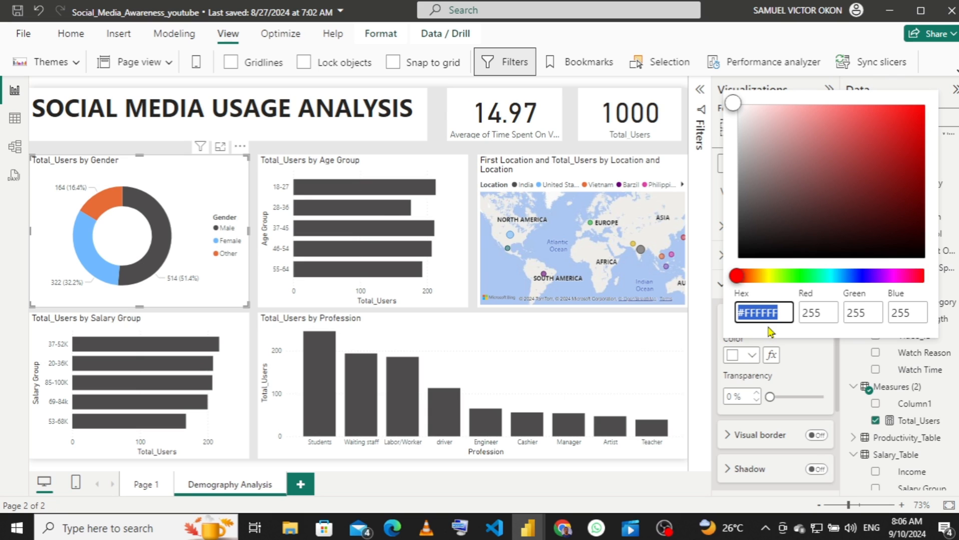
pyautogui.write('#E5E5E5')
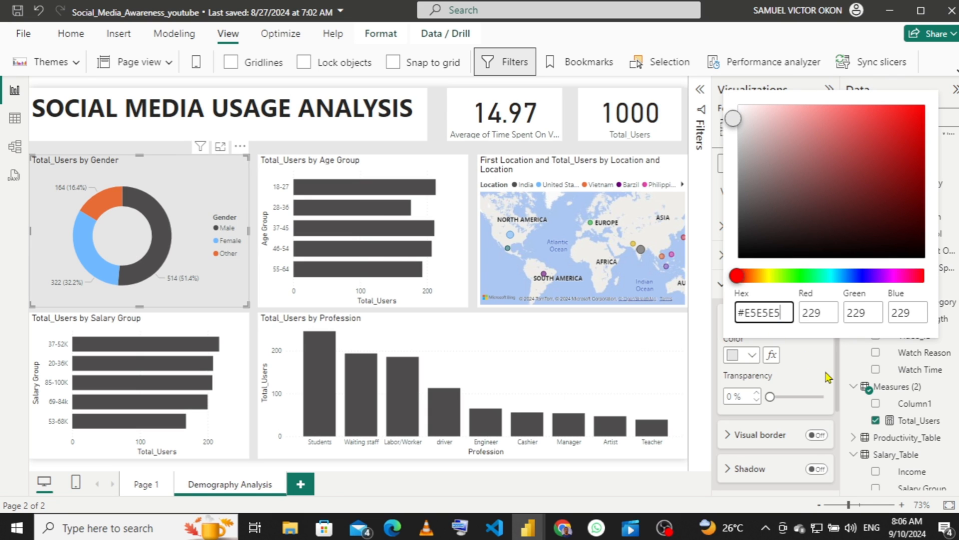
pyautogui.click(803, 362)
pyautogui.click(806, 367)
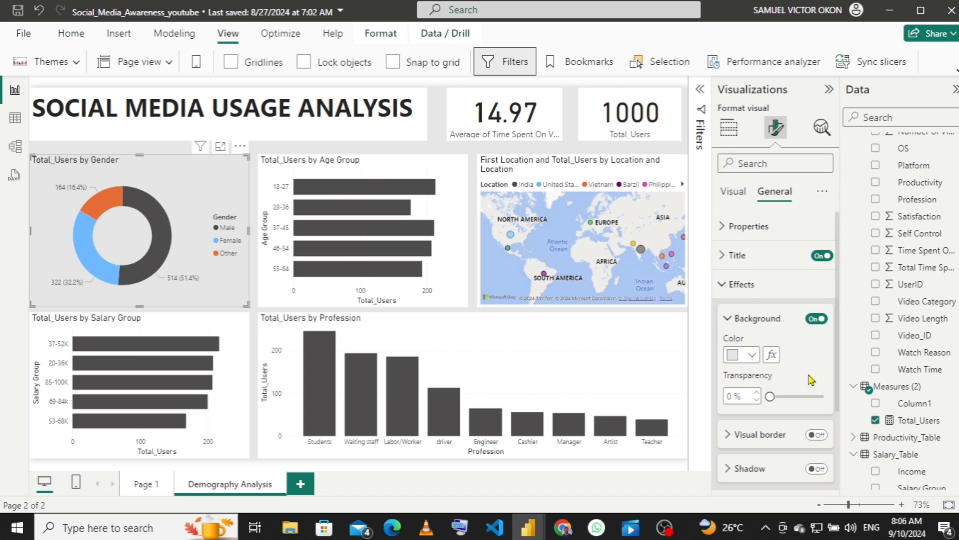
# - Turn on the donut chart's visual border and give it the most recently used light grey colour
pyautogui.moveTo(837, 346); pyautogui.dragTo(831, 385)
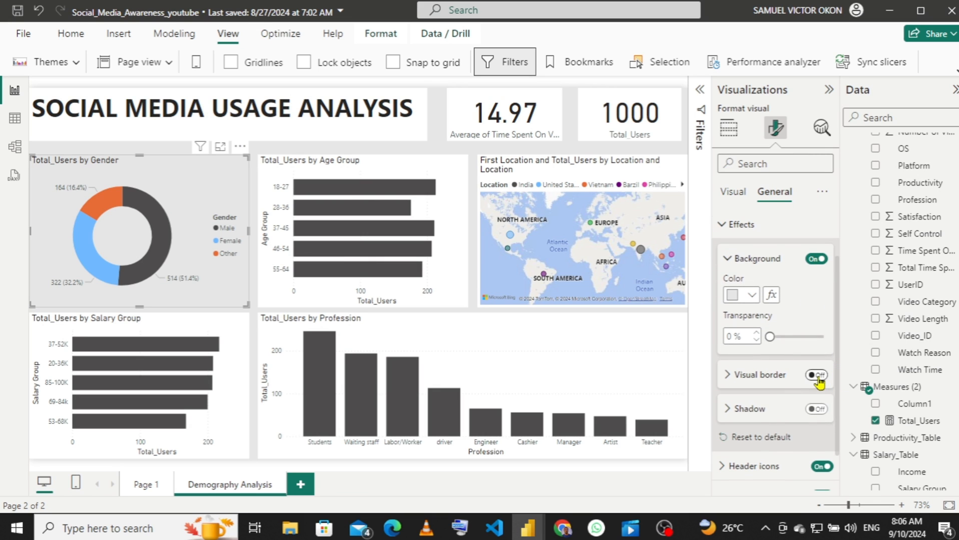
pyautogui.click(817, 376)
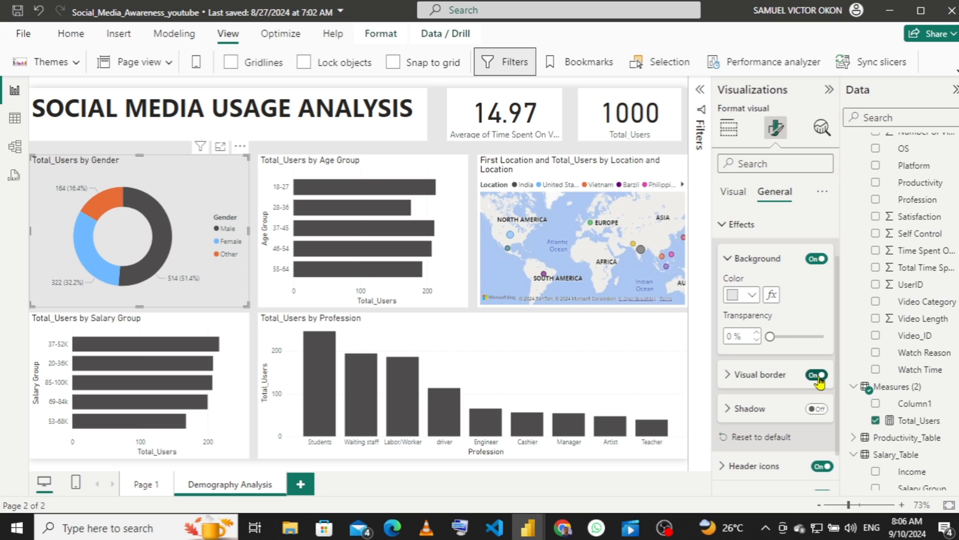
pyautogui.click(732, 379)
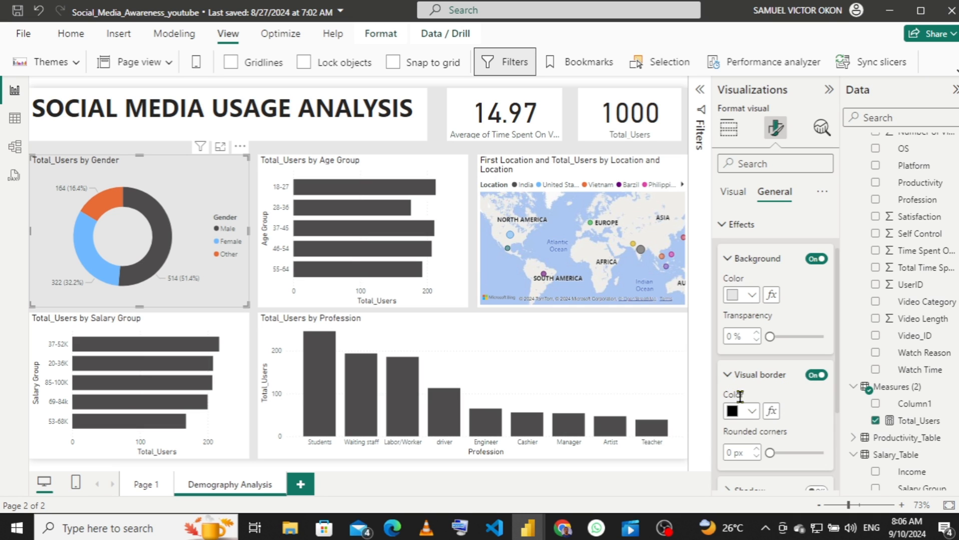
pyautogui.click(750, 412)
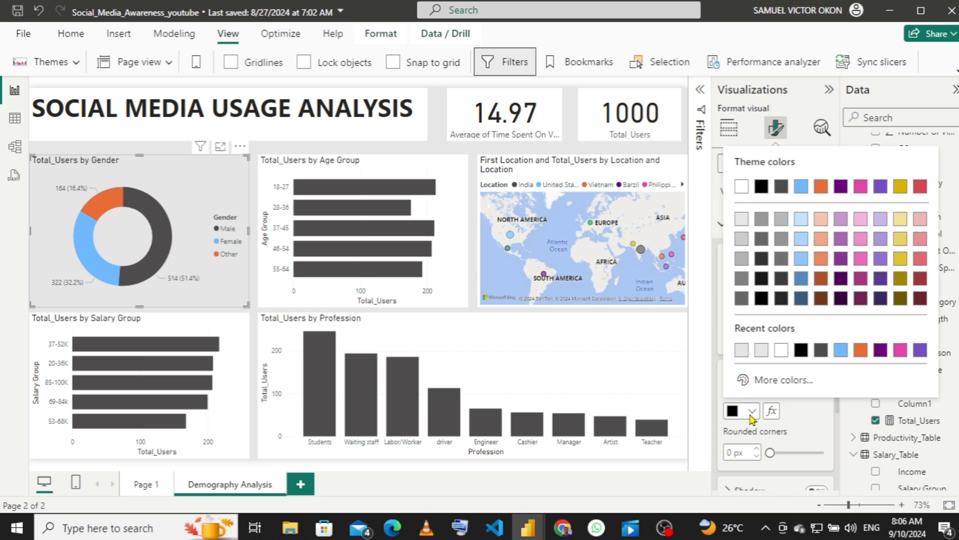
pyautogui.click(742, 351)
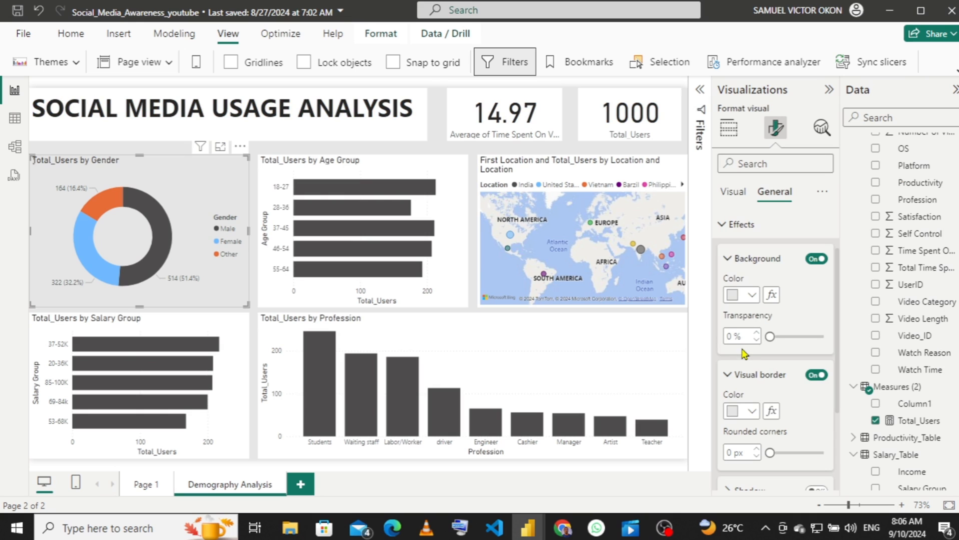
# - Set the rounded corners of the donut chart's border to 10 px and turn on its shadow
pyautogui.moveTo(839, 398); pyautogui.dragTo(840, 425)
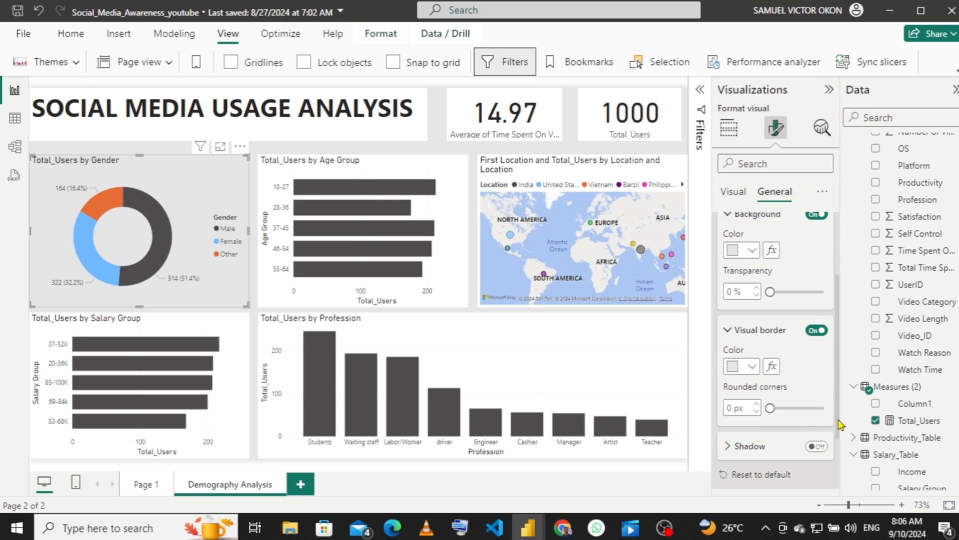
pyautogui.click(727, 408)
pyautogui.write('10')
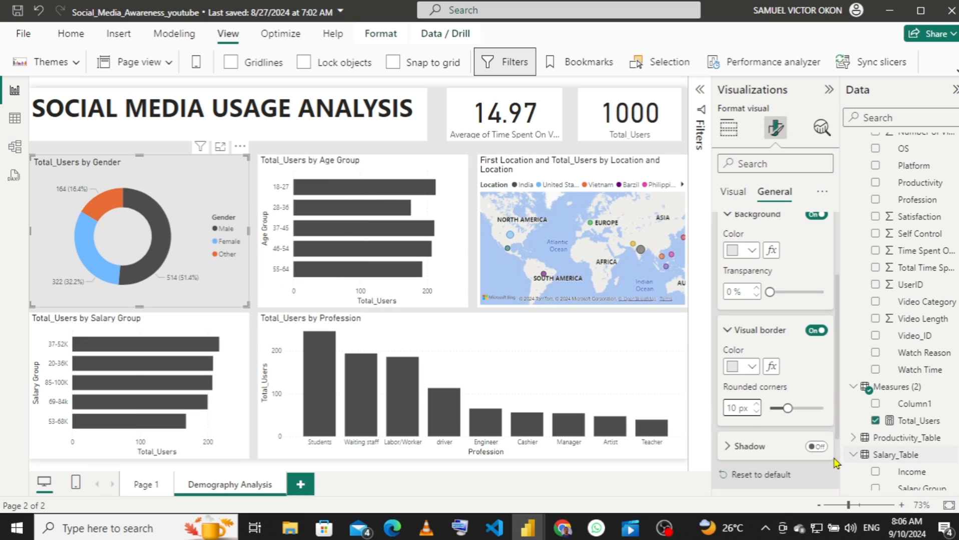
pyautogui.click(816, 450)
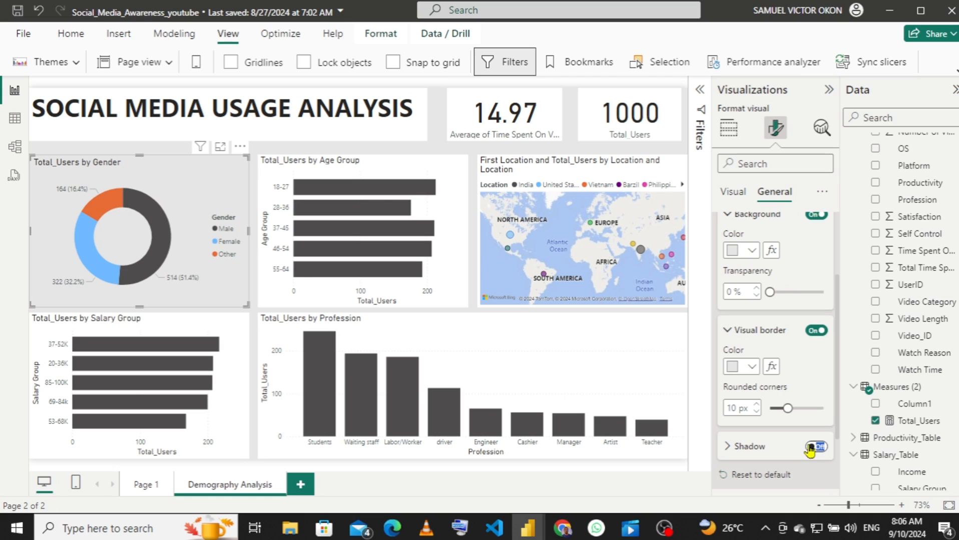
pyautogui.click(812, 451)
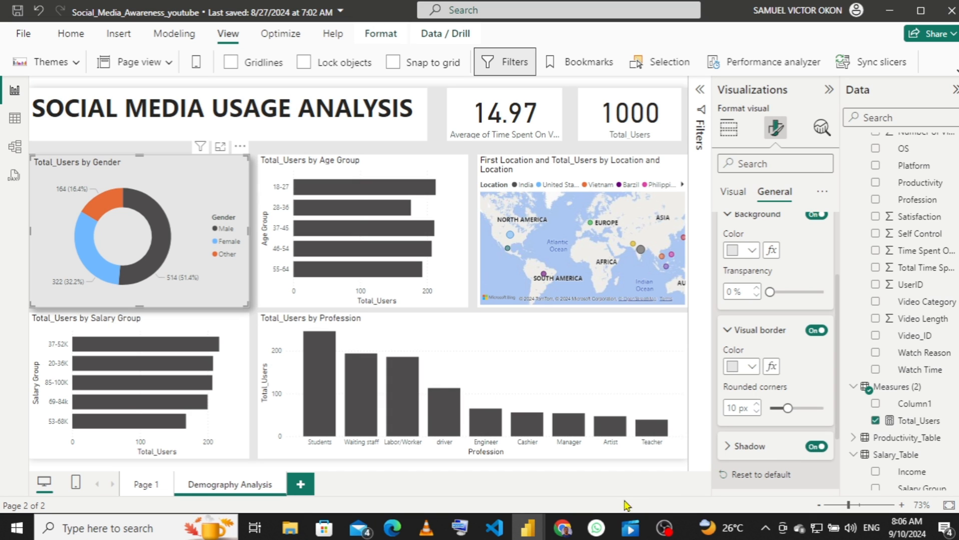
# - Check the chart styling in the finished Social Media Awareness report, and return to the Social_Media_Awareness_youtube report
pyautogui.moveTo(520, 533)
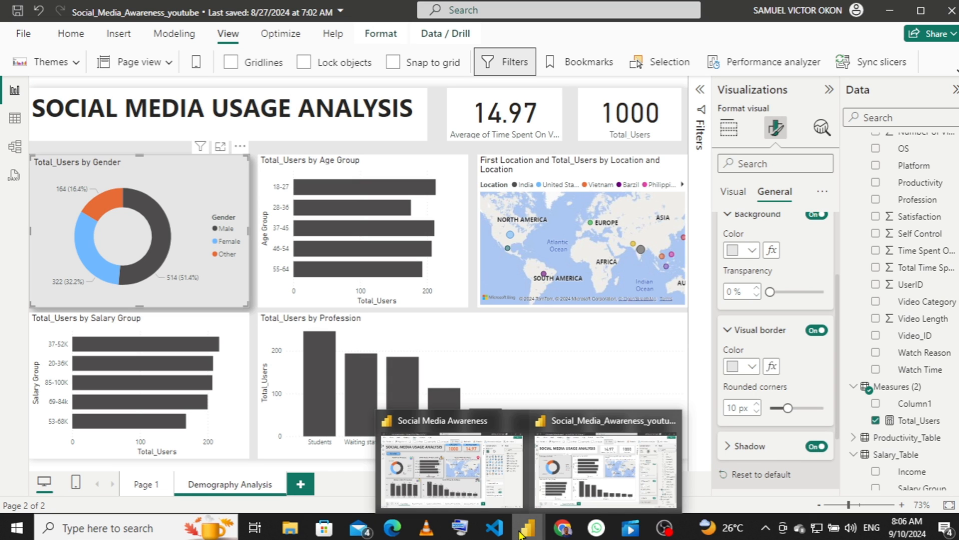
pyautogui.click(477, 479)
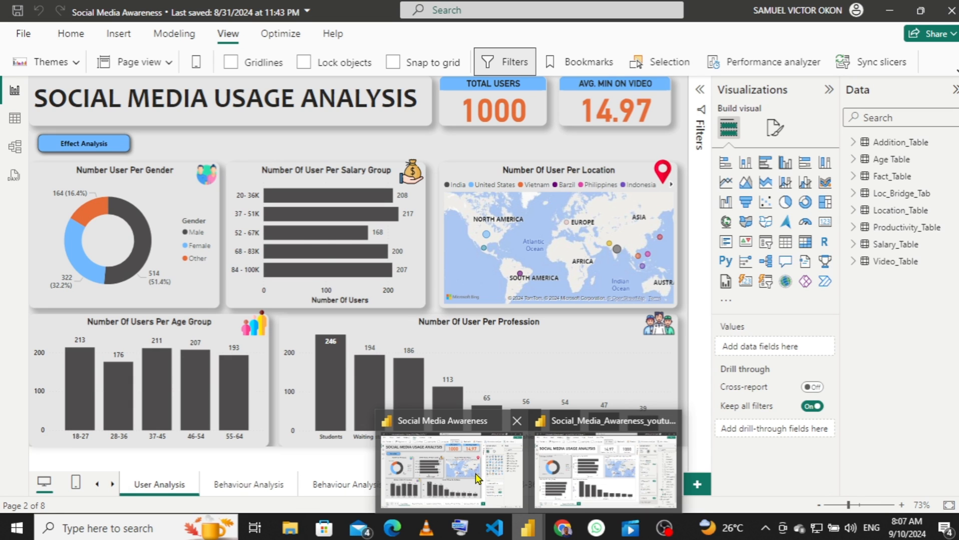
pyautogui.click(605, 470)
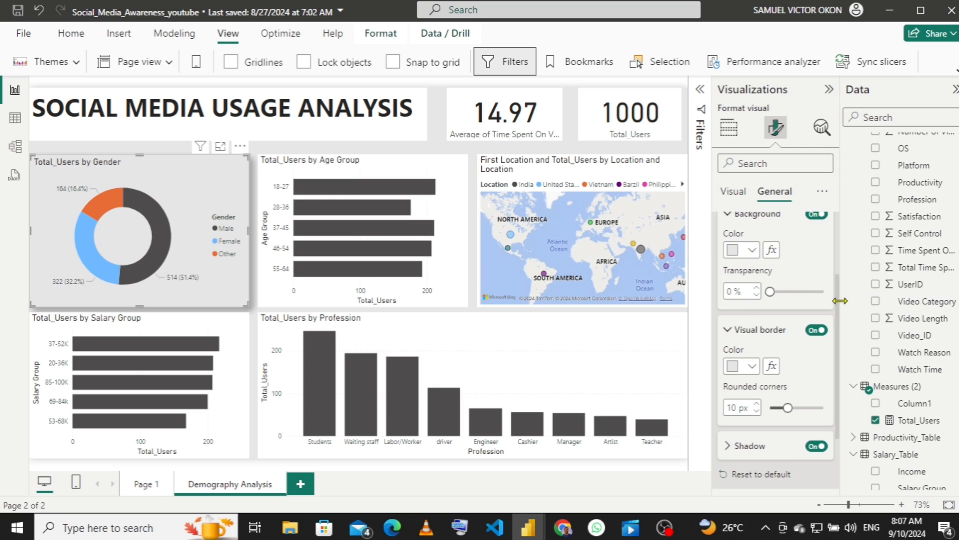
# - Change the donut chart's title text to "Number Of User Per Gender"
pyautogui.moveTo(835, 317); pyautogui.dragTo(839, 242)
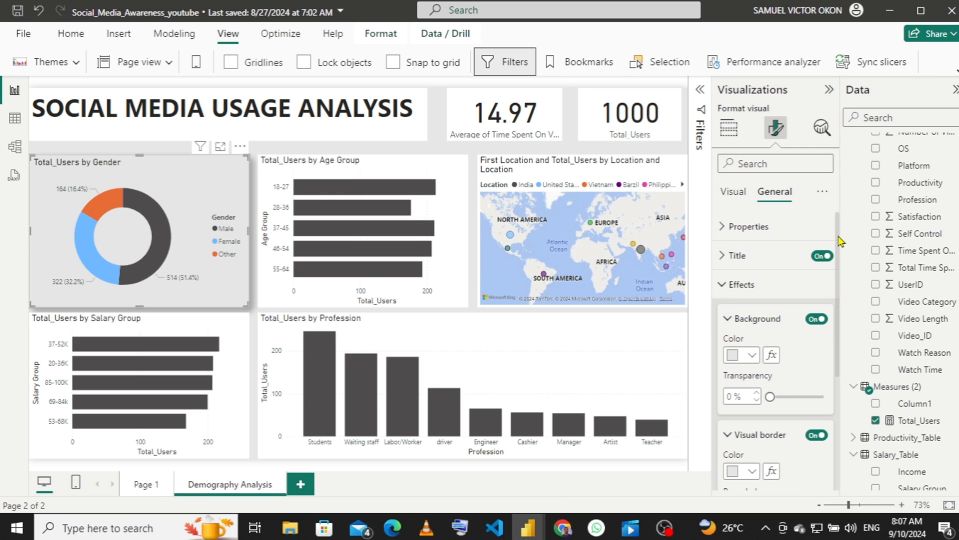
pyautogui.click(725, 257)
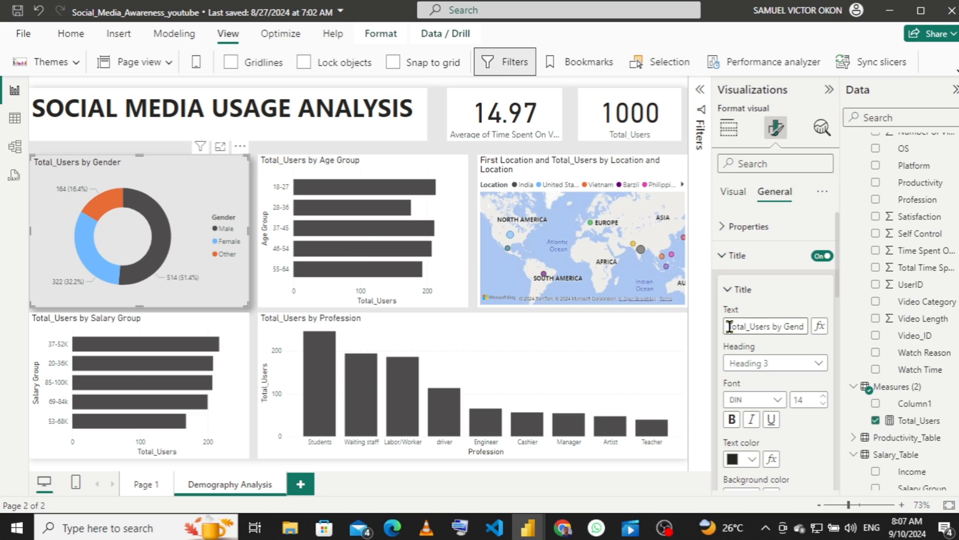
pyautogui.moveTo(727, 327); pyautogui.dragTo(841, 330)
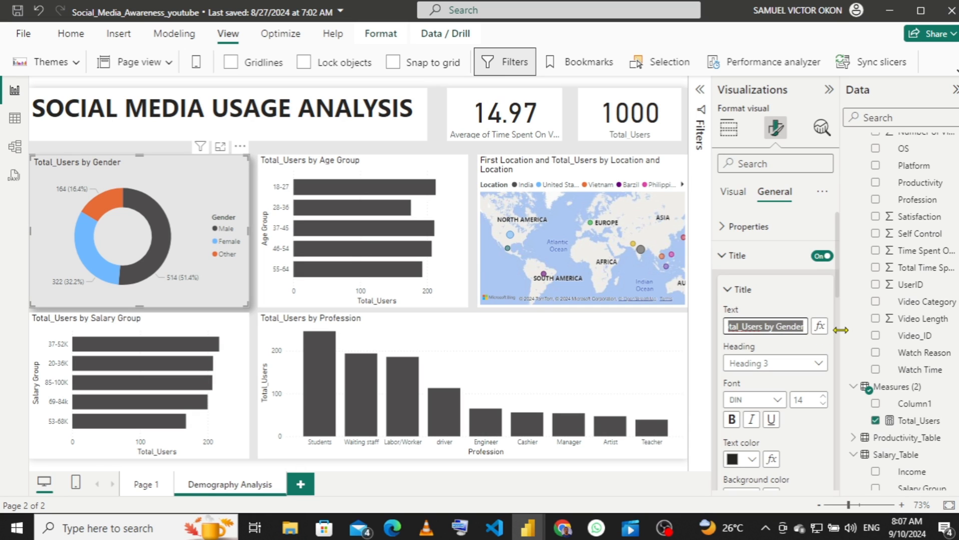
pyautogui.write('n')
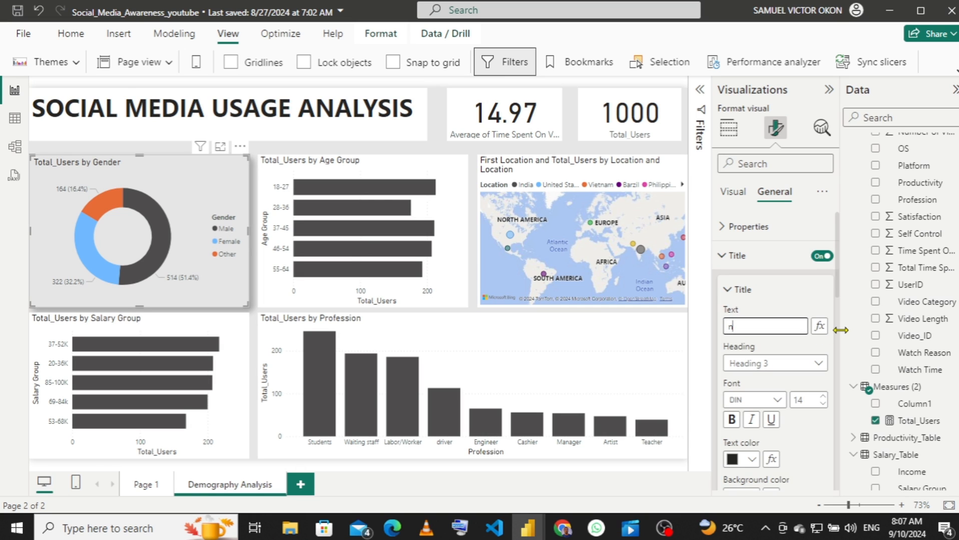
pyautogui.press('BackSpace')
pyautogui.write('Num')
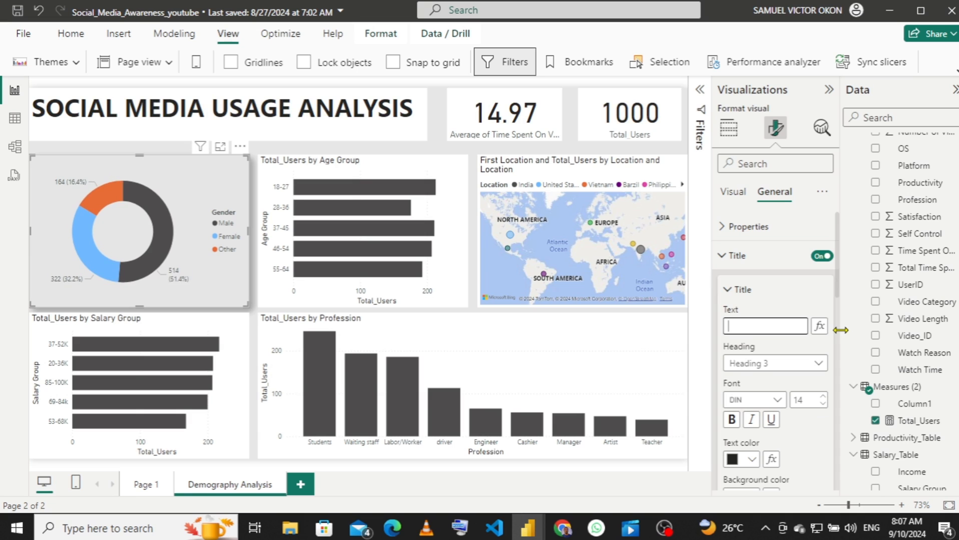
pyautogui.write('ber Of Uss')
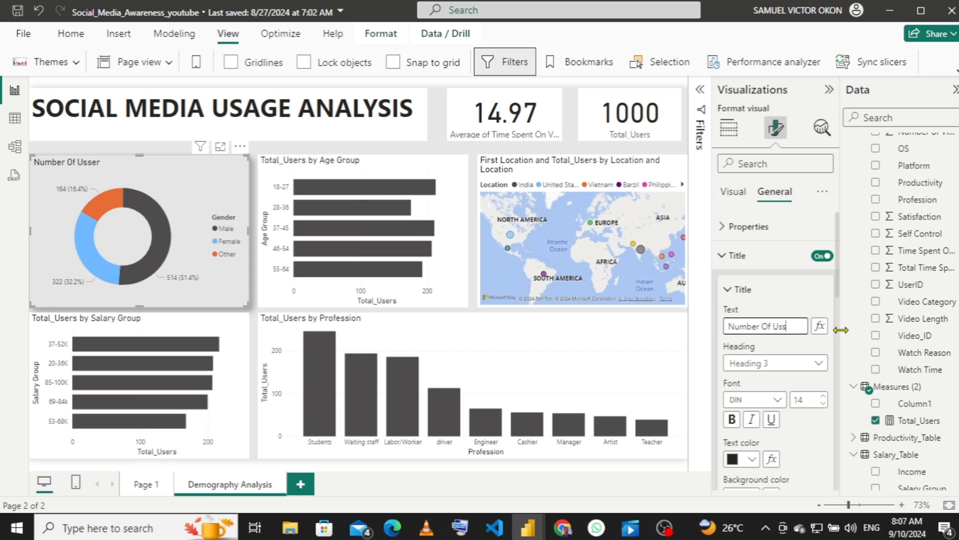
pyautogui.press('BackSpace')
pyautogui.write('er Per Gender')
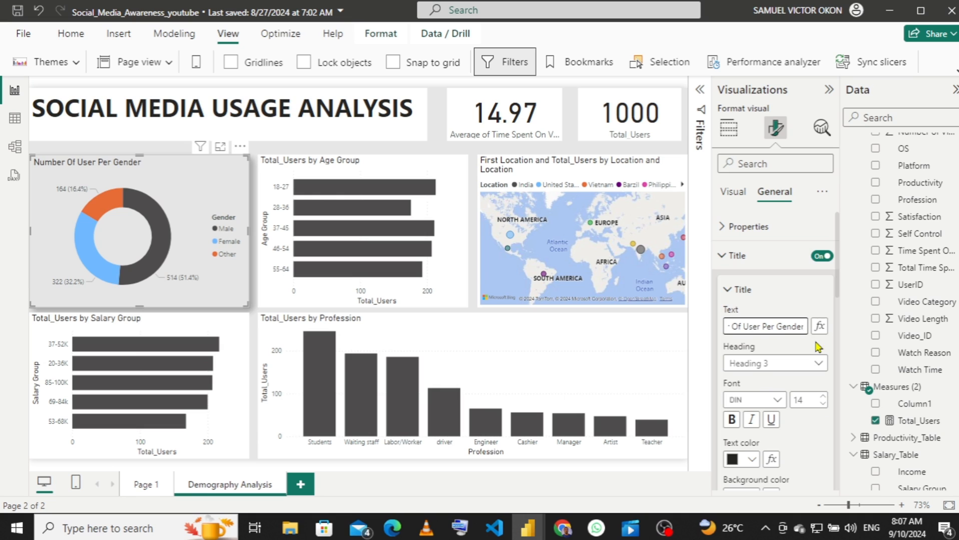
# - Make the donut chart's title bold and centre it horizontally
pyautogui.click(731, 420)
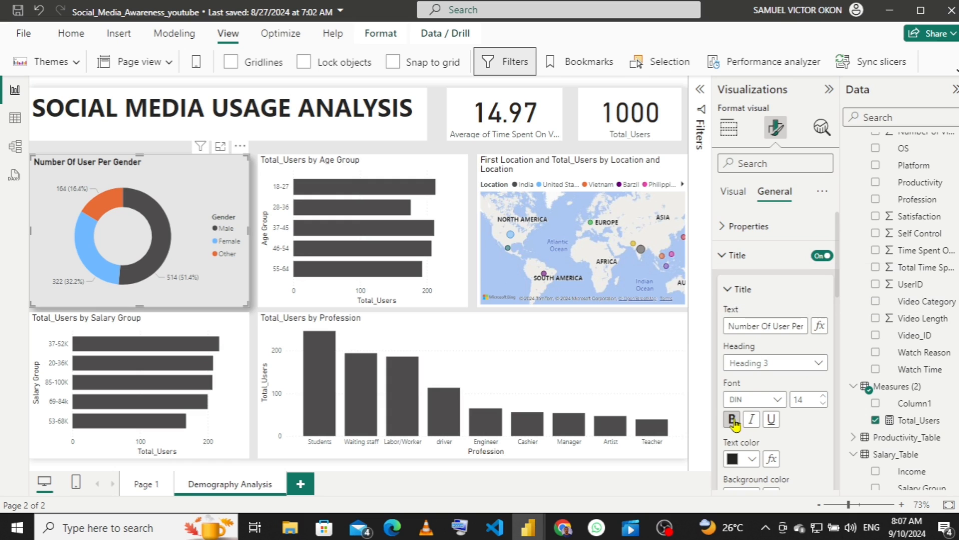
pyautogui.moveTo(838, 294); pyautogui.dragTo(840, 333)
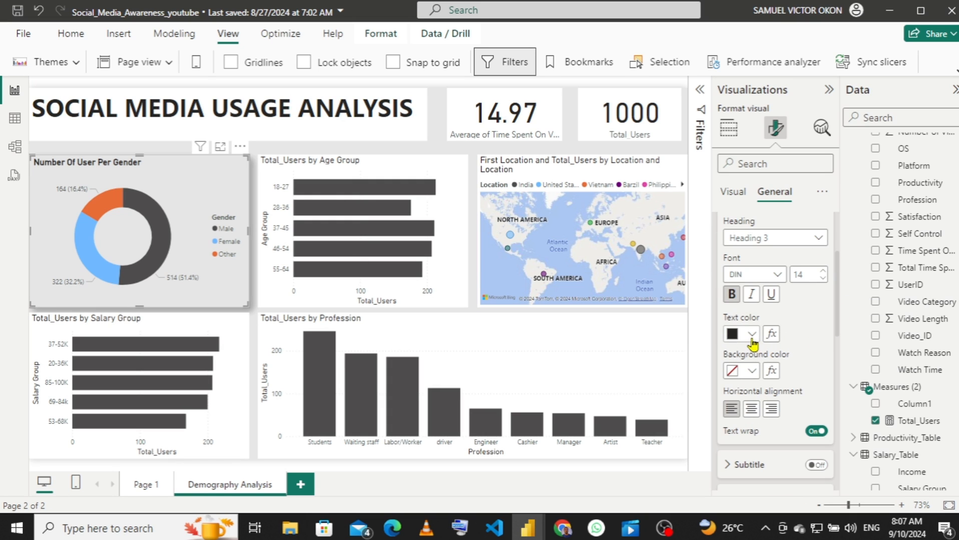
pyautogui.click(753, 411)
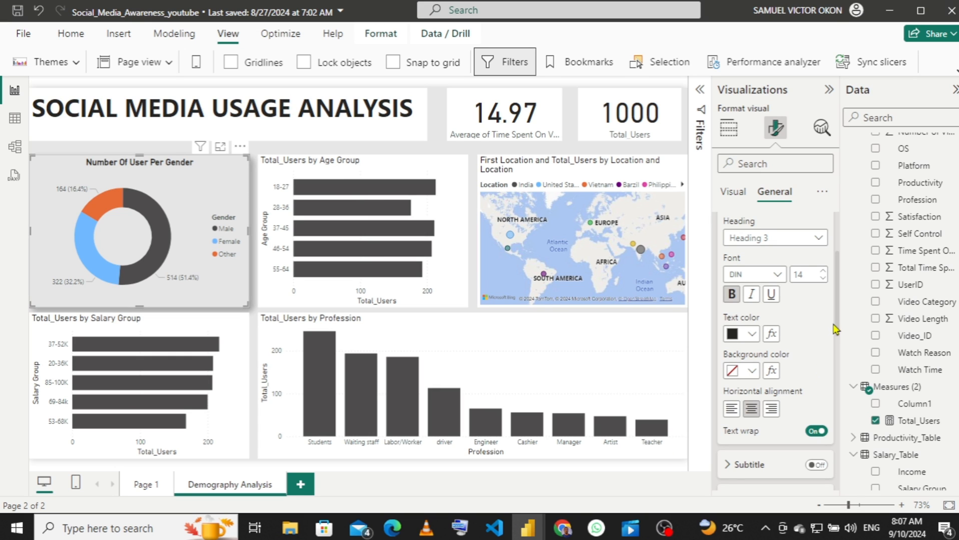
pyautogui.moveTo(840, 326); pyautogui.dragTo(839, 368)
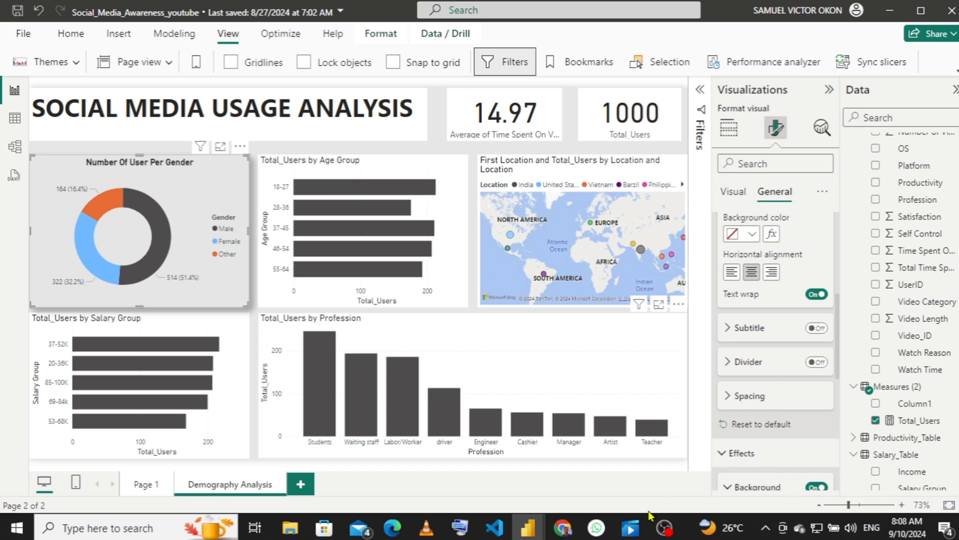
# - Compare with the chart titles in the finished Social Media Awareness report, and return to the Social_Media_Awareness_youtube report
pyautogui.moveTo(534, 539)
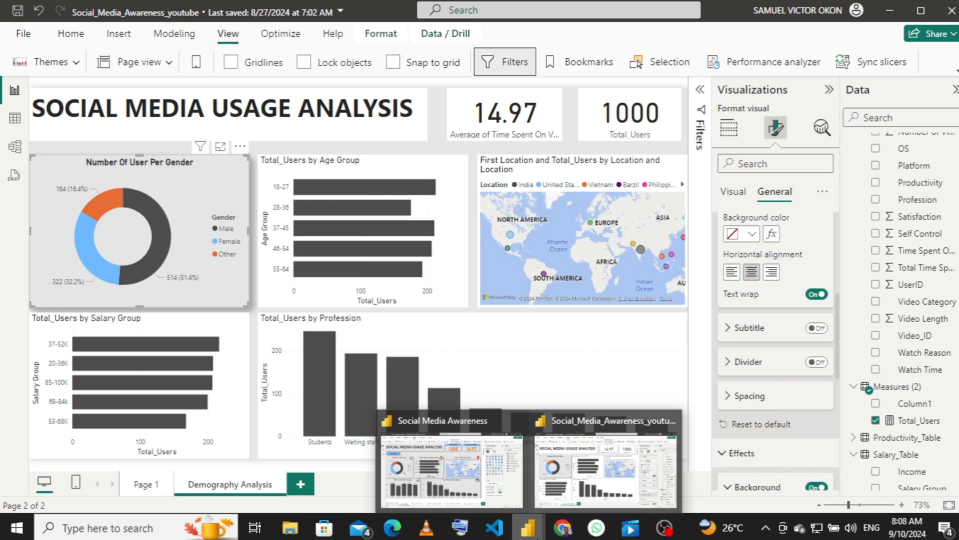
pyautogui.click(460, 480)
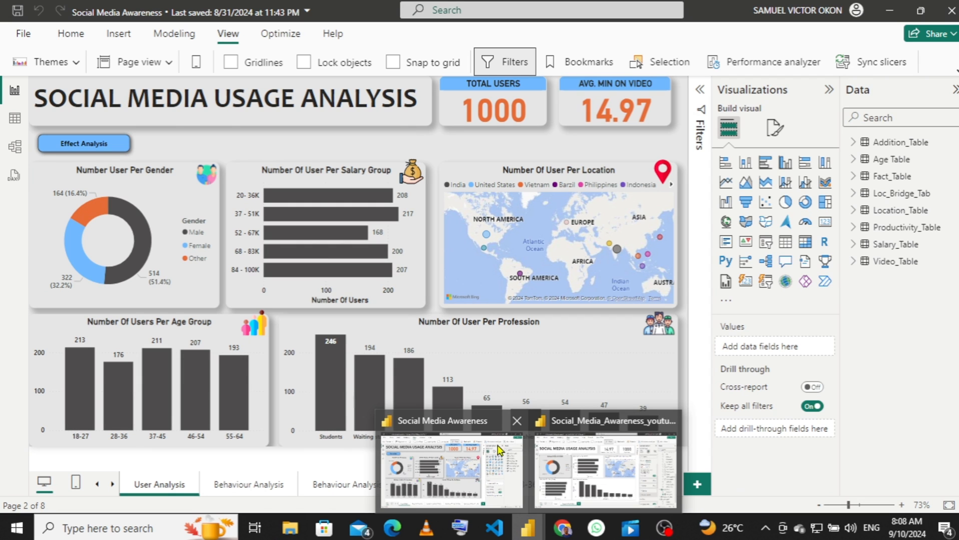
pyautogui.click(606, 471)
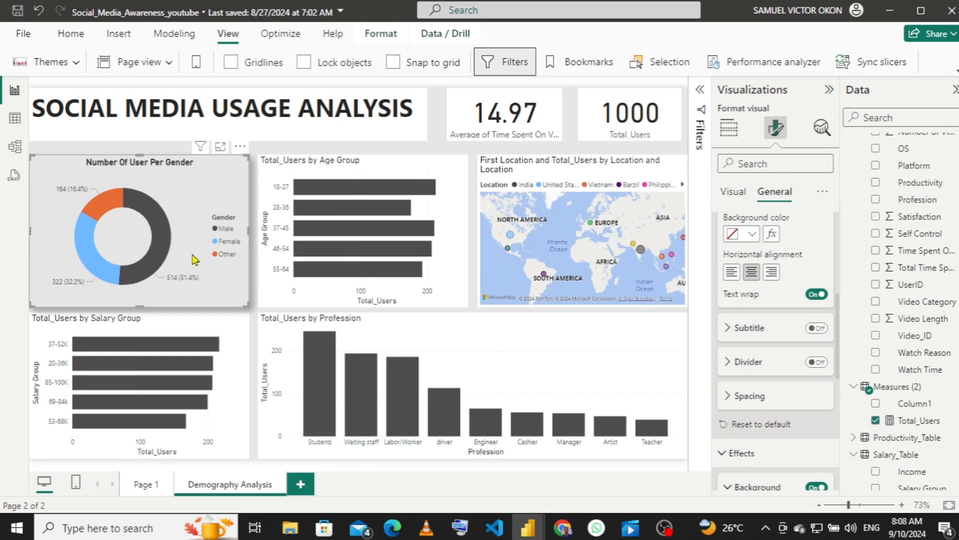
# - Change the title text of the age group bar chart to "Number Of User Per Age Group"
pyautogui.click(364, 165)
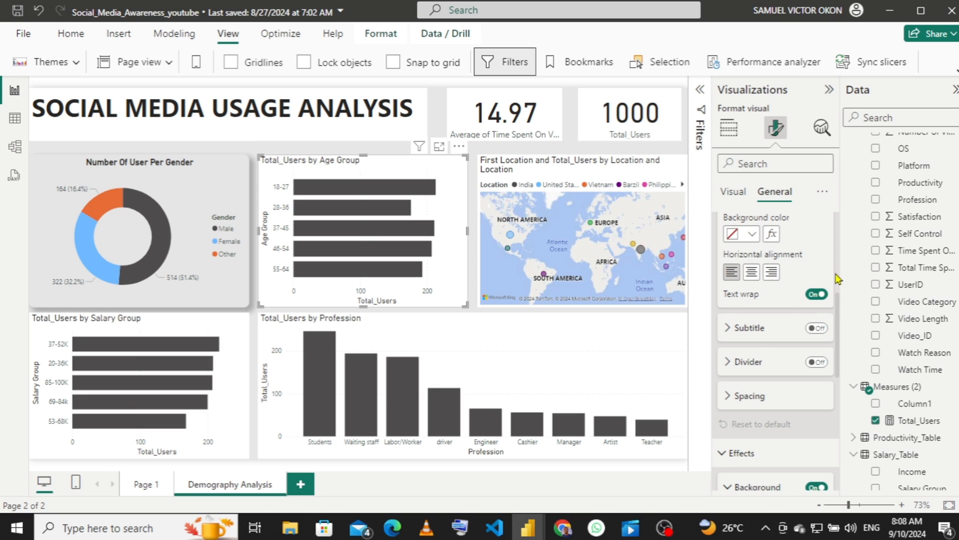
pyautogui.moveTo(835, 329); pyautogui.dragTo(832, 255)
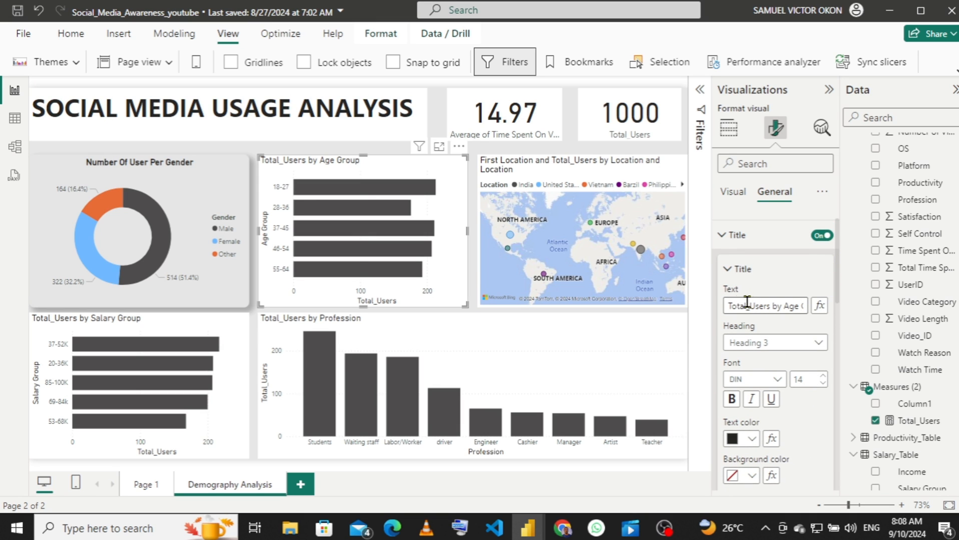
pyautogui.moveTo(727, 304); pyautogui.dragTo(820, 308)
pyautogui.write('T')
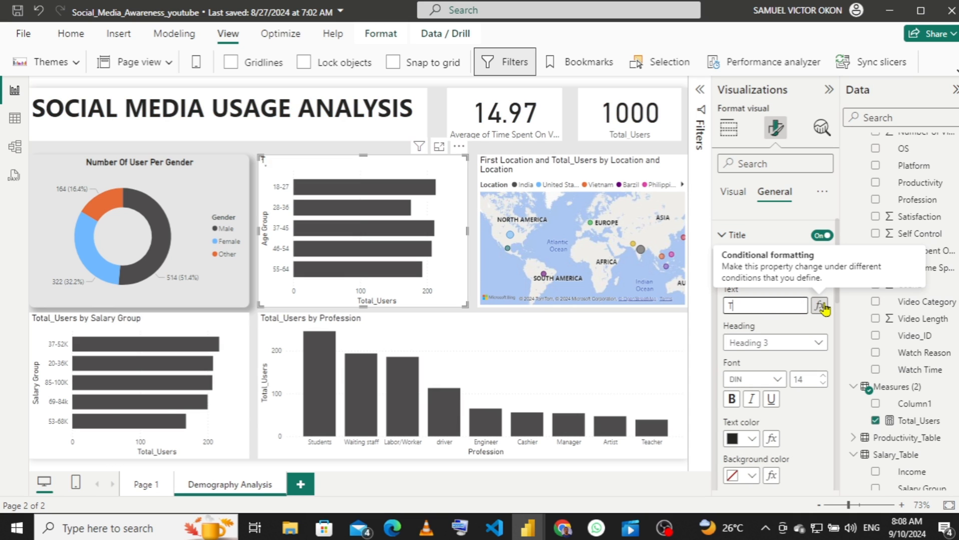
pyautogui.write('Numbe')
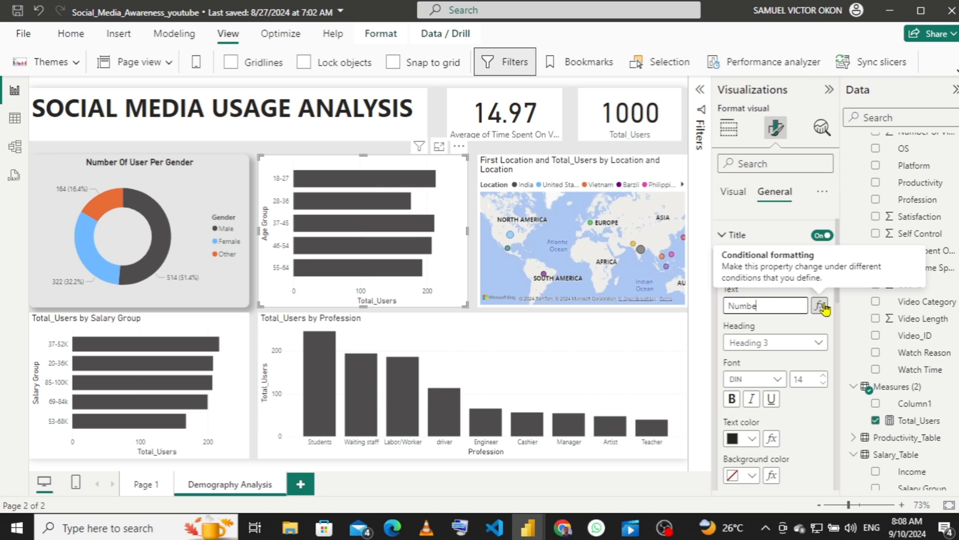
pyautogui.write('r O')
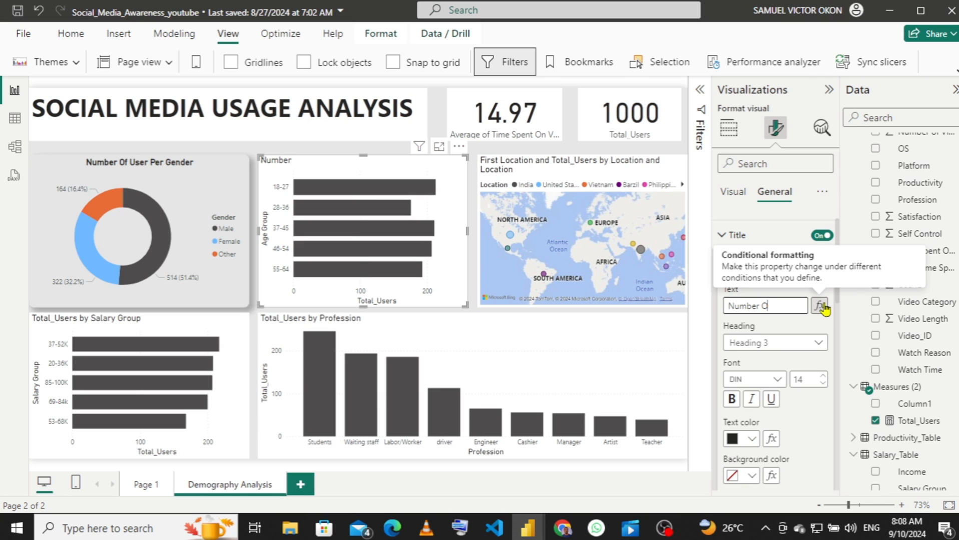
pyautogui.write('f User Per Ag')
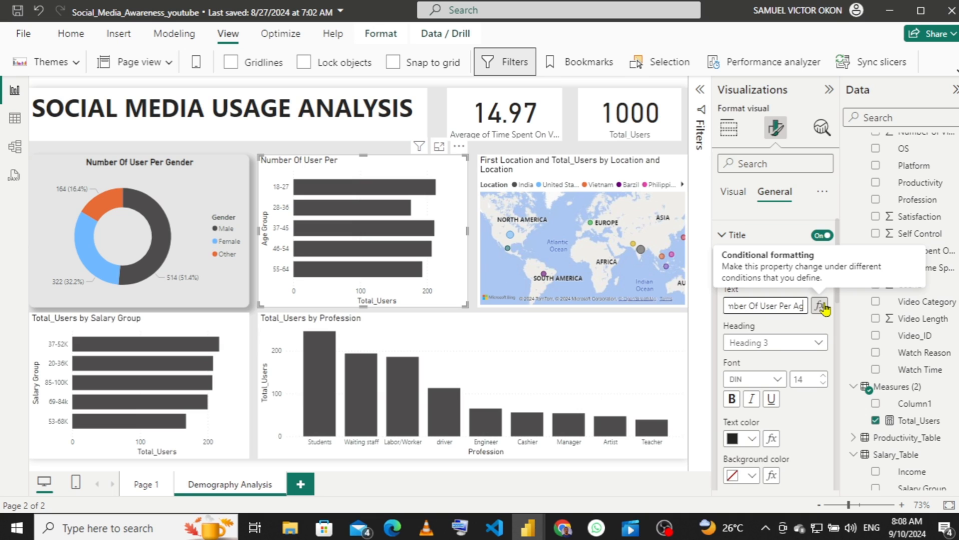
pyautogui.write('e Group')
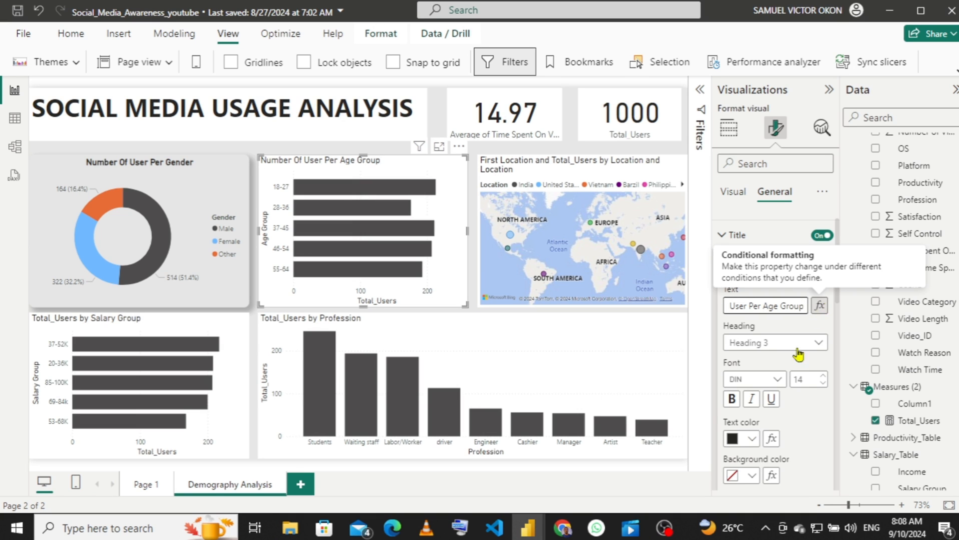
# - Make the age group chart's title bold and centre it horizontally
pyautogui.click(732, 399)
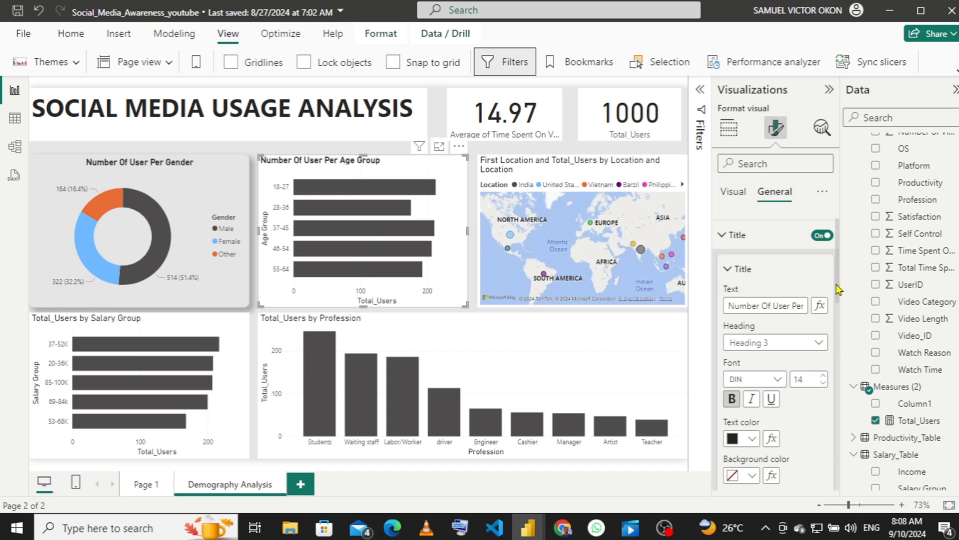
pyautogui.moveTo(836, 287); pyautogui.dragTo(839, 326)
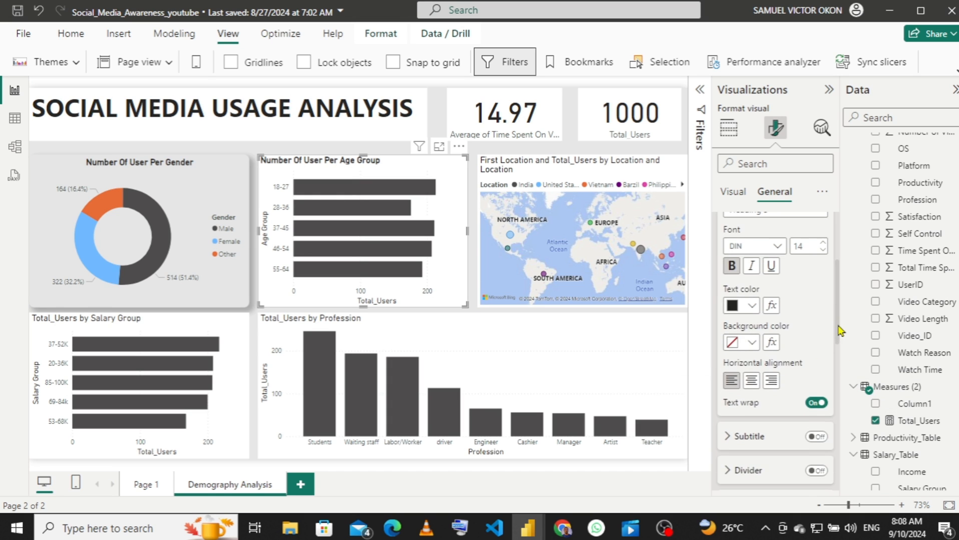
pyautogui.click(750, 383)
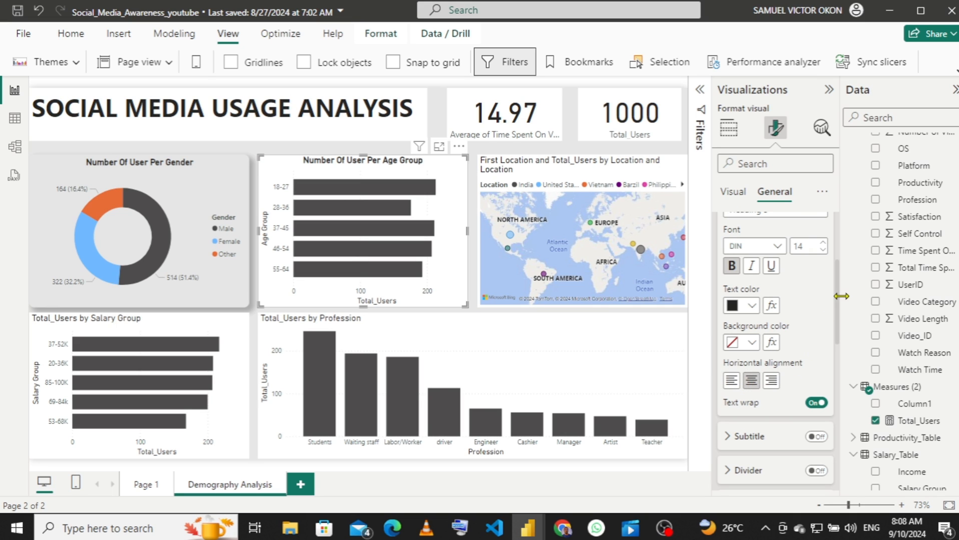
# - Set the age group chart's background to the most recently used light grey colour
pyautogui.moveTo(841, 306); pyautogui.dragTo(841, 334)
pyautogui.scroll(-3, 841, 334)
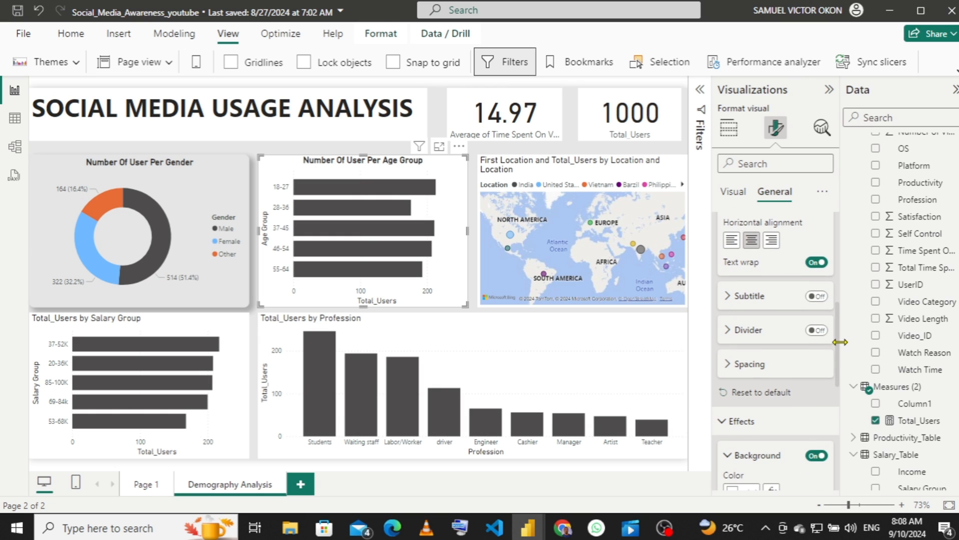
pyautogui.moveTo(840, 343); pyautogui.dragTo(841, 371)
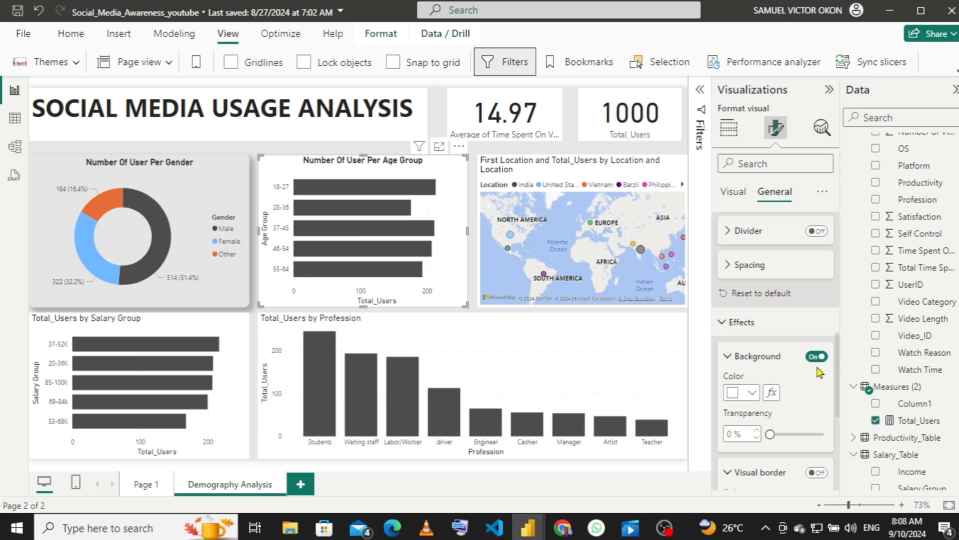
pyautogui.click(752, 395)
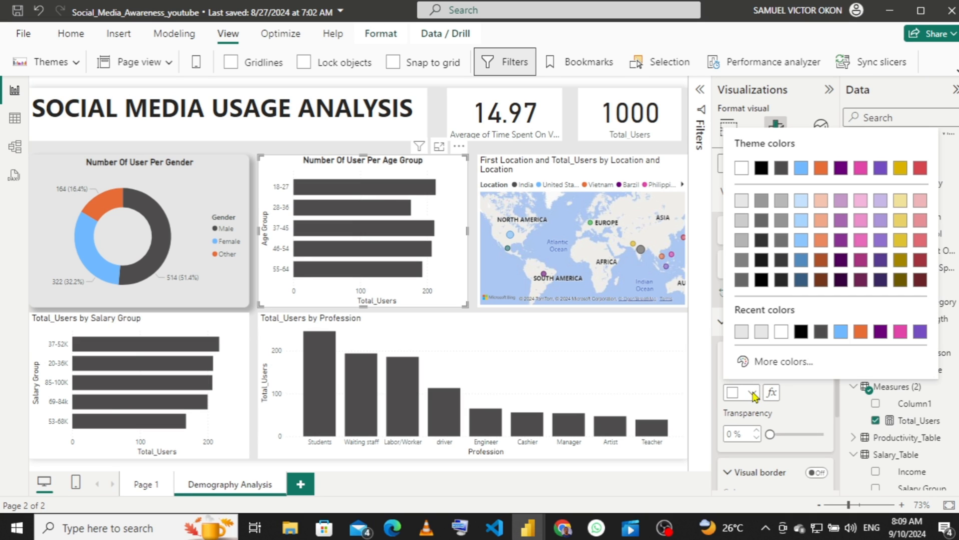
pyautogui.click(745, 331)
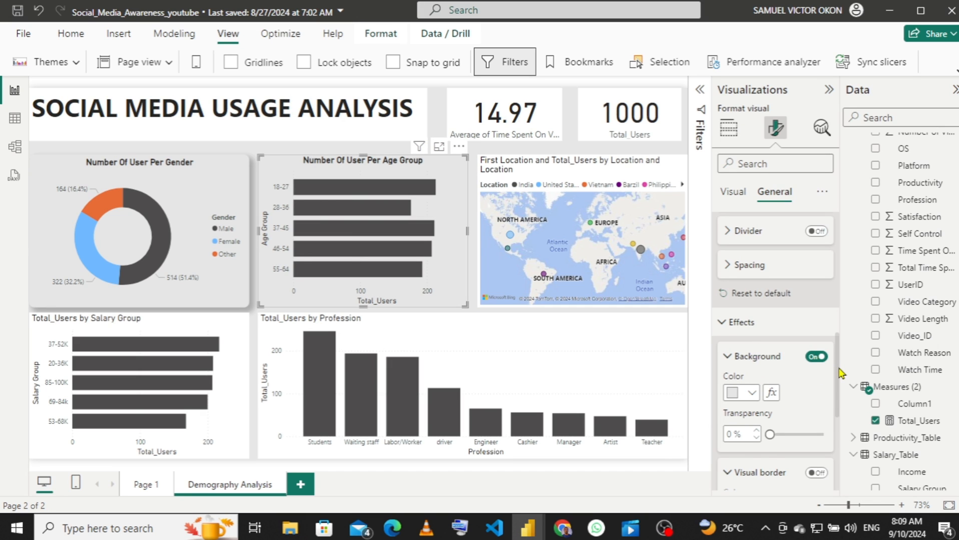
# - Turn on the age group chart's shadow and its visual border, giving the border the most recently used light grey colour
pyautogui.scroll(-5, 826, 374)
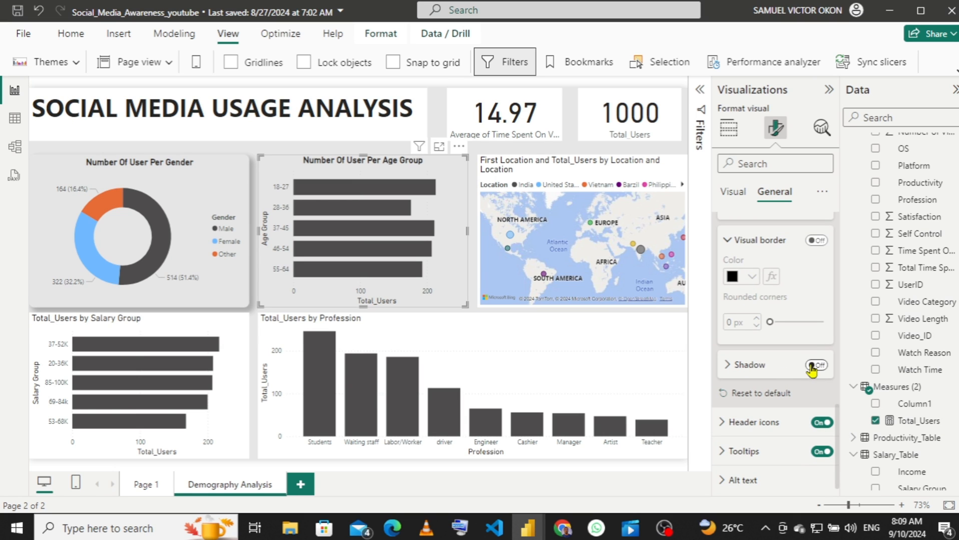
pyautogui.click(814, 367)
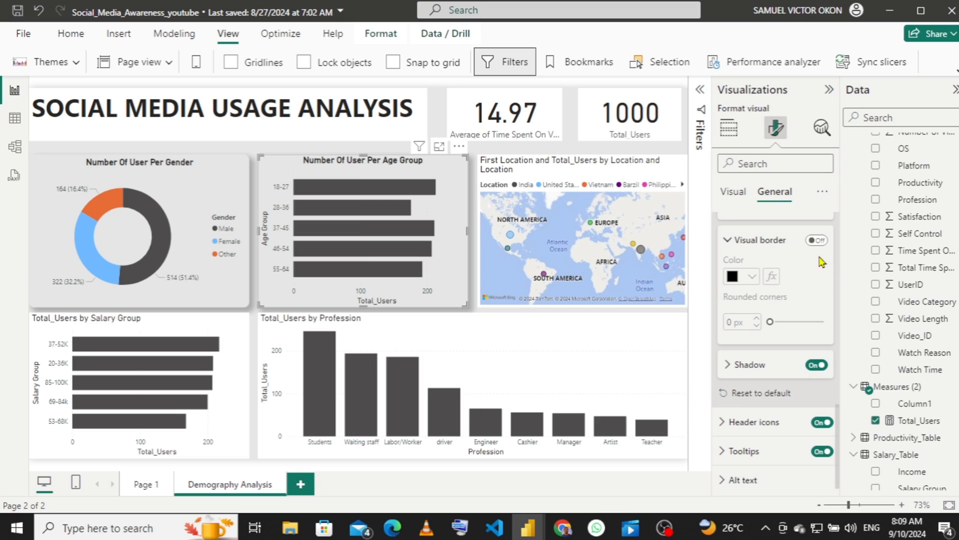
pyautogui.click(815, 242)
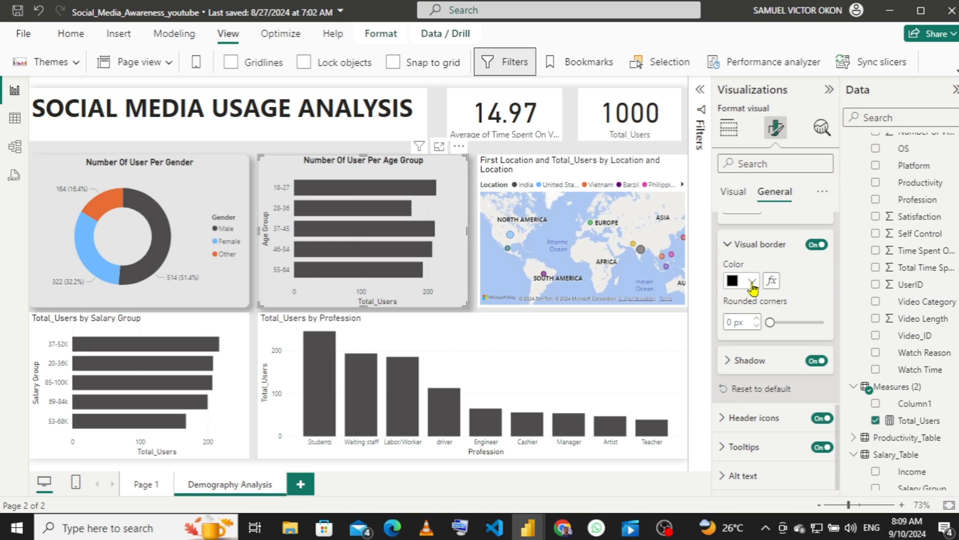
pyautogui.click(752, 281)
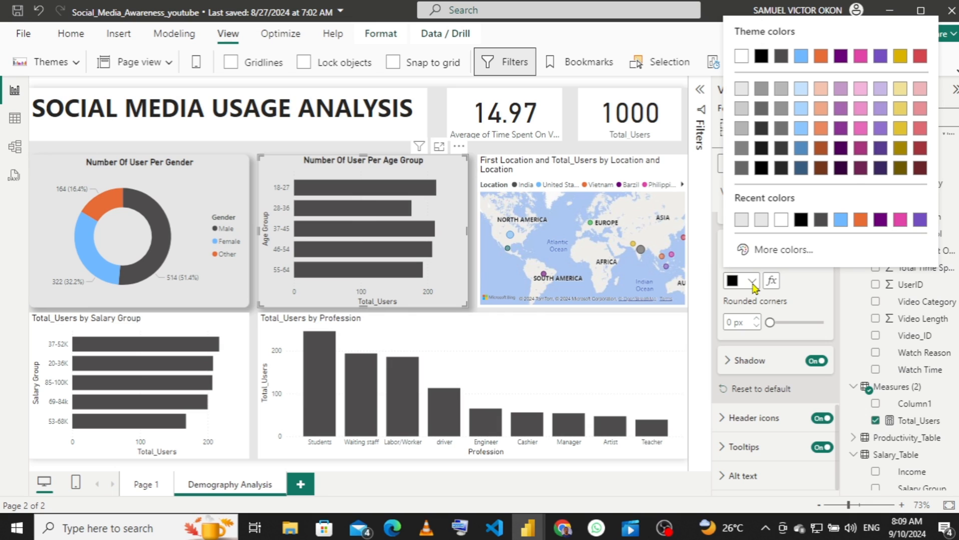
pyautogui.click(741, 221)
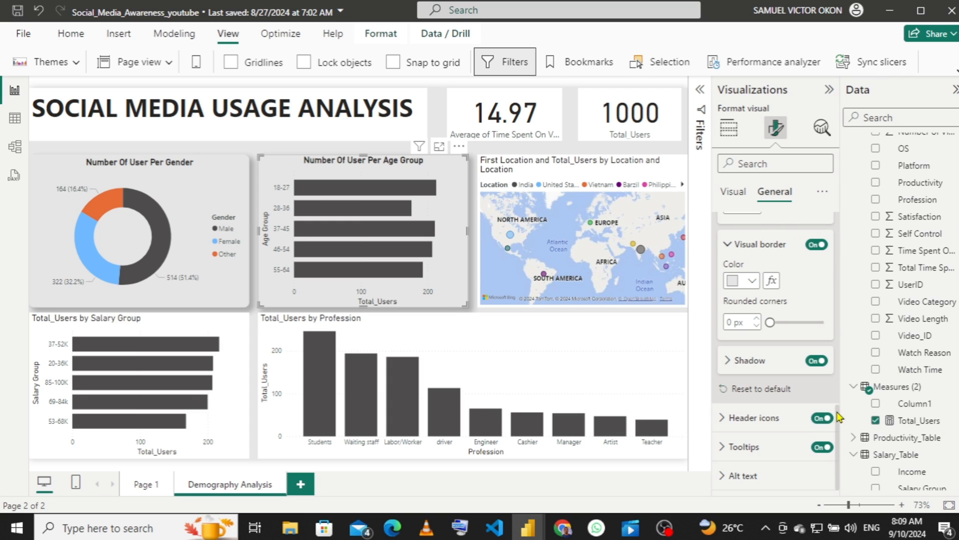
# - Turn off the Y-axis title of the age group bar chart
pyautogui.moveTo(838, 436); pyautogui.dragTo(825, 215)
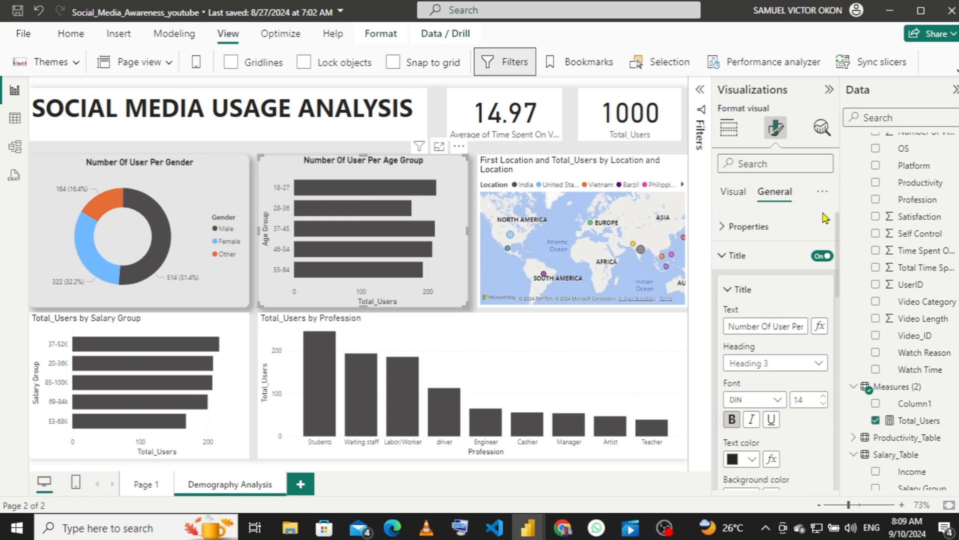
pyautogui.click(730, 197)
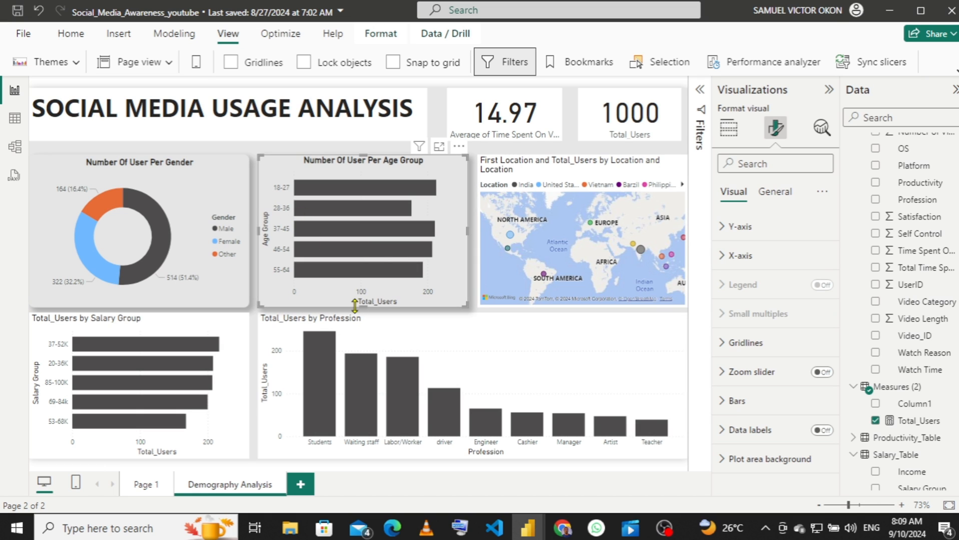
pyautogui.click(722, 229)
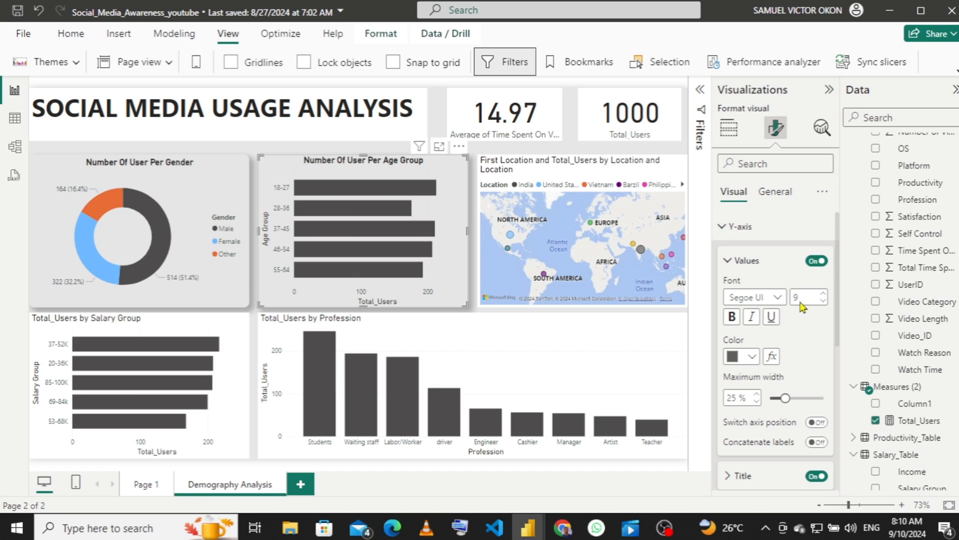
pyautogui.moveTo(836, 265)
pyautogui.mouseDown()
pyautogui.moveTo(840, 325)
pyautogui.moveTo(832, 268)
pyautogui.mouseUp()
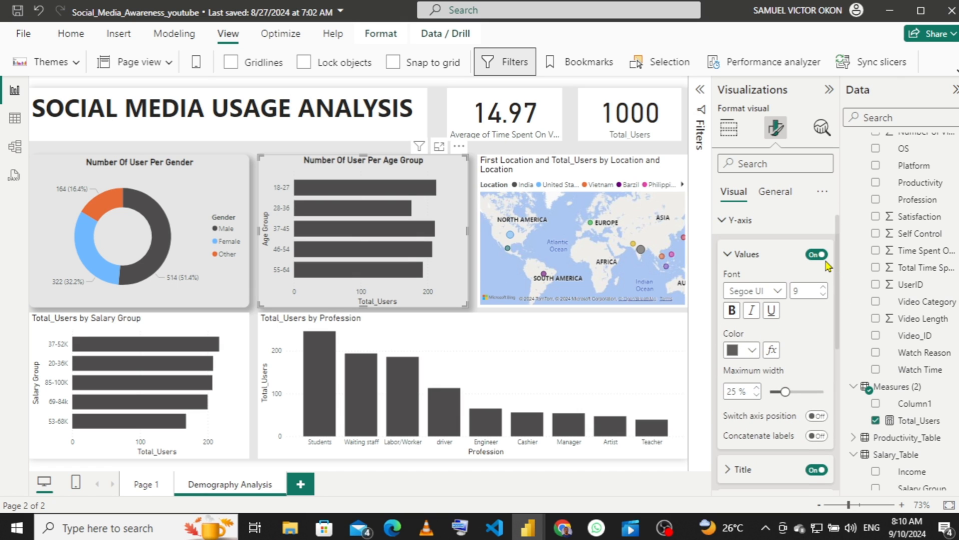
pyautogui.click(740, 256)
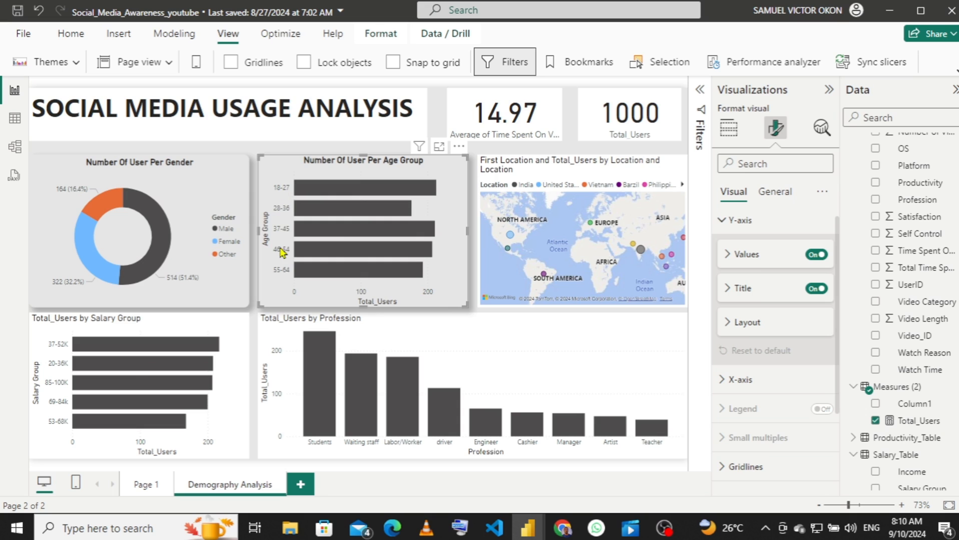
pyautogui.click(813, 289)
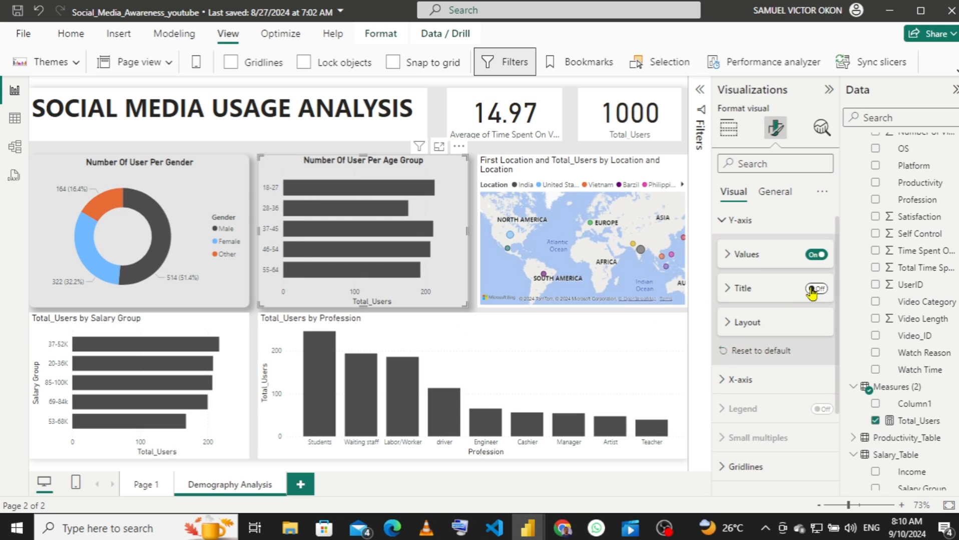
pyautogui.click(722, 223)
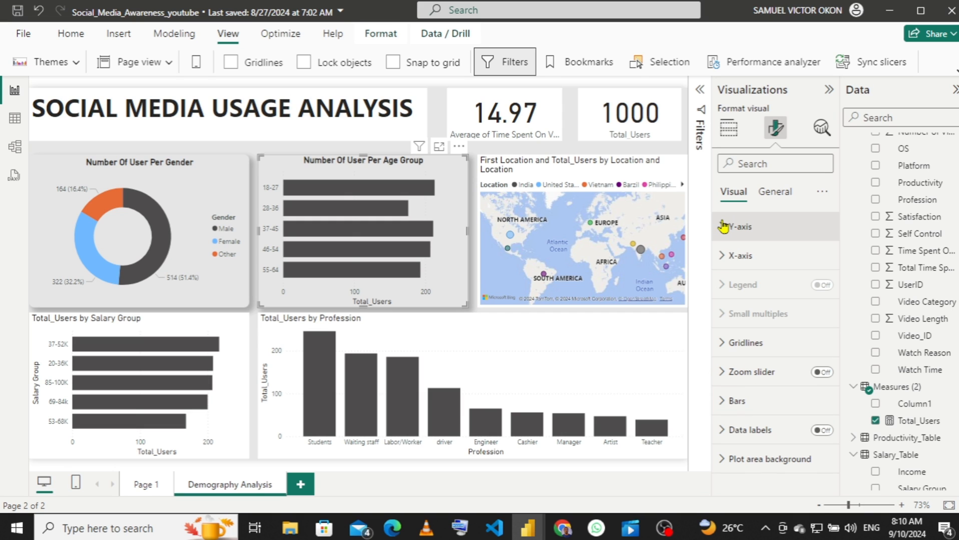
# - Change the X-axis title of the age group bar chart to "Number Of Users"
pyautogui.click(720, 256)
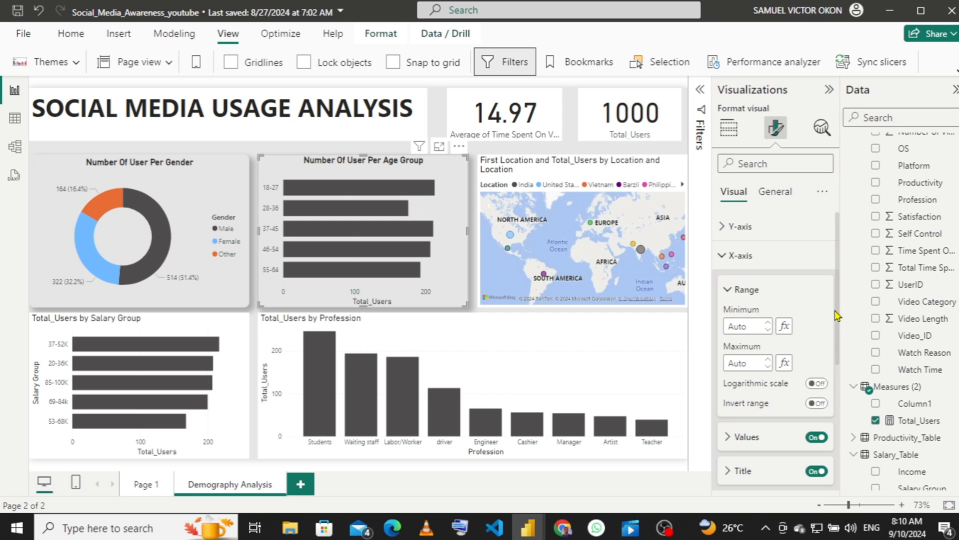
pyautogui.moveTo(836, 315); pyautogui.dragTo(840, 367)
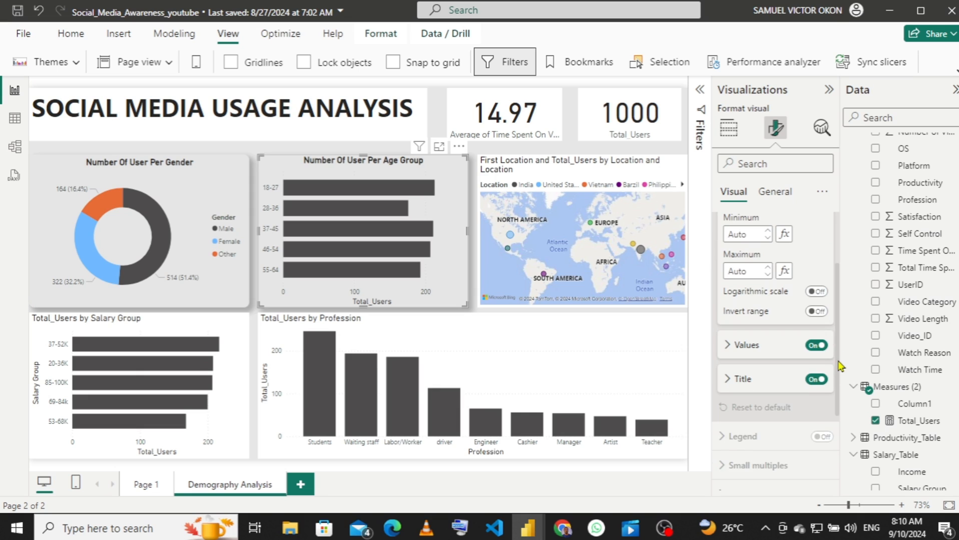
pyautogui.click(726, 380)
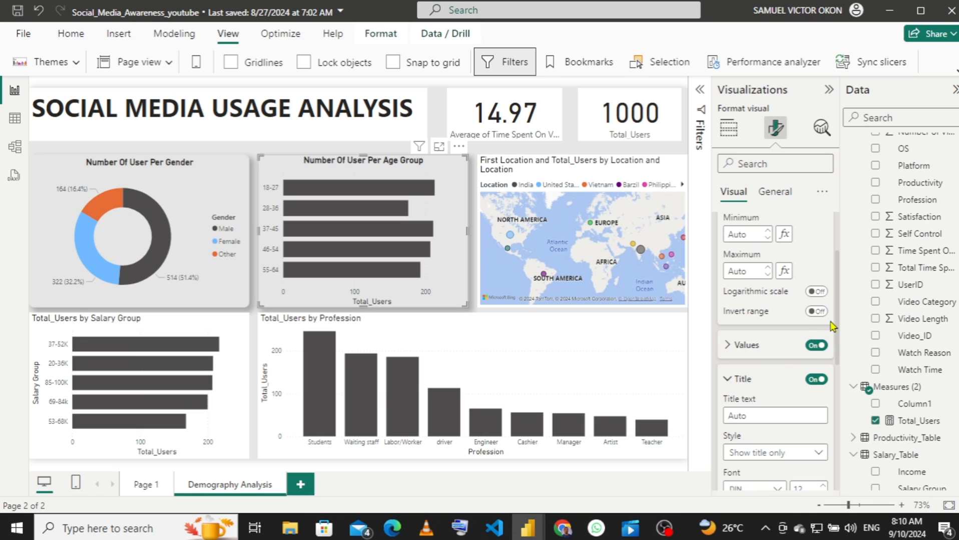
pyautogui.scroll(-2, 780, 345)
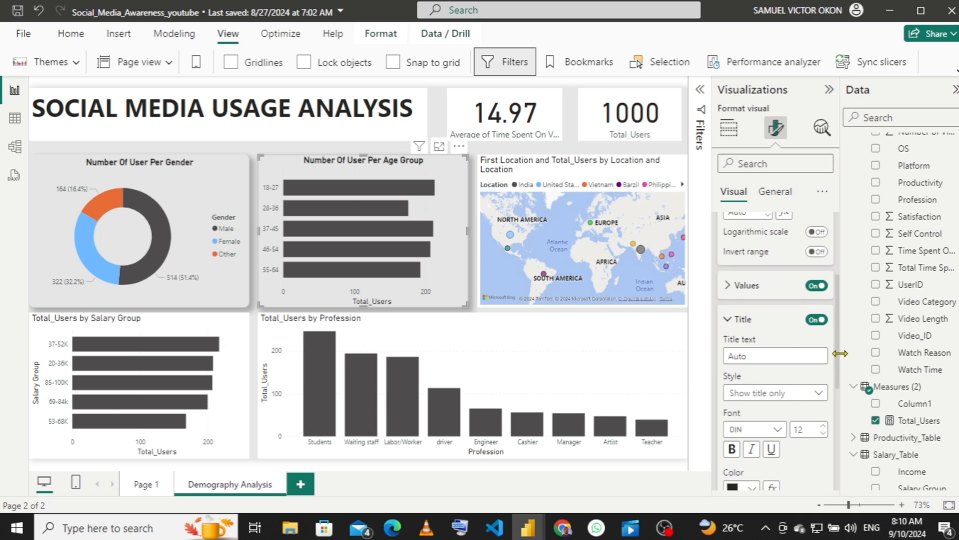
pyautogui.click(778, 349)
pyautogui.write('Nu')
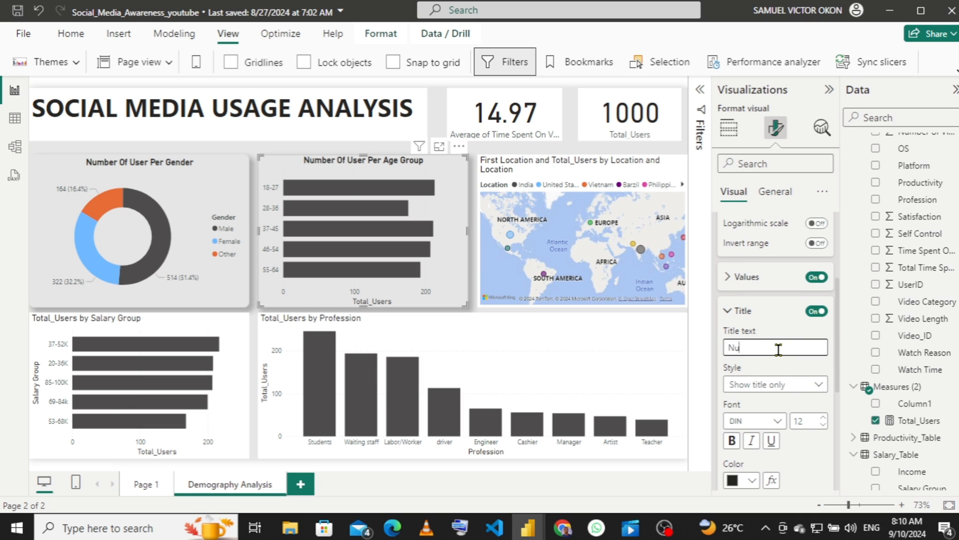
pyautogui.write('mber Of Users')
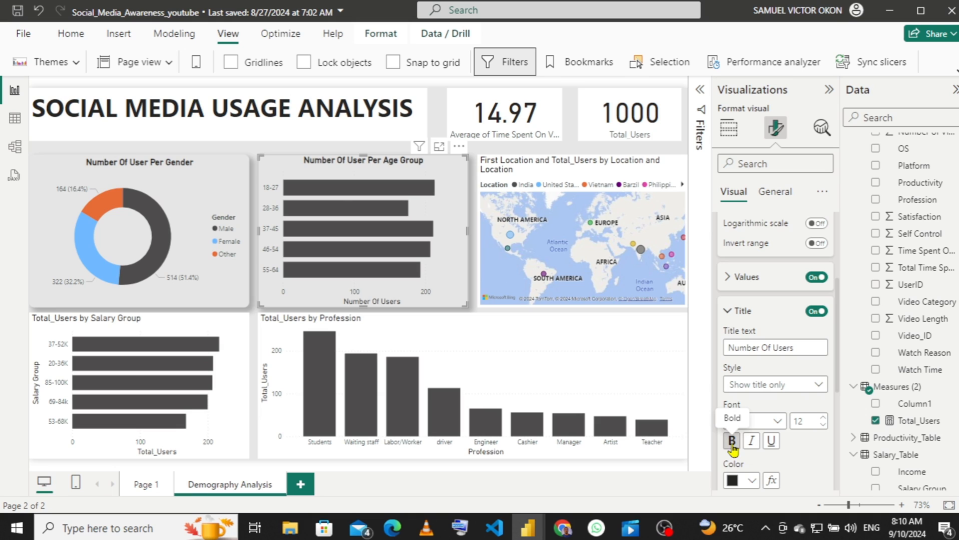
pyautogui.click(731, 442)
pyautogui.click(732, 441)
# - Retitle the location map visual "Number Of User Per Location"
pyautogui.click(559, 173)
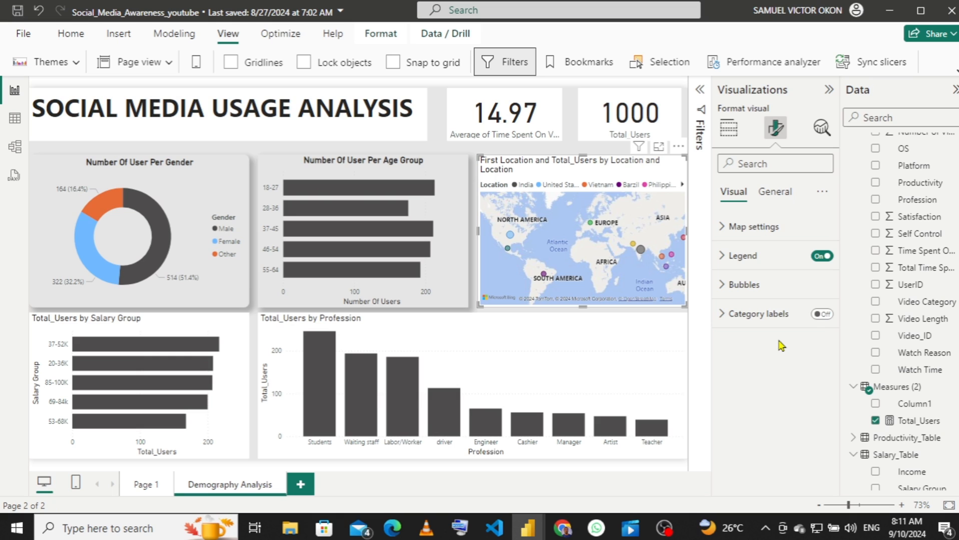
pyautogui.click(773, 195)
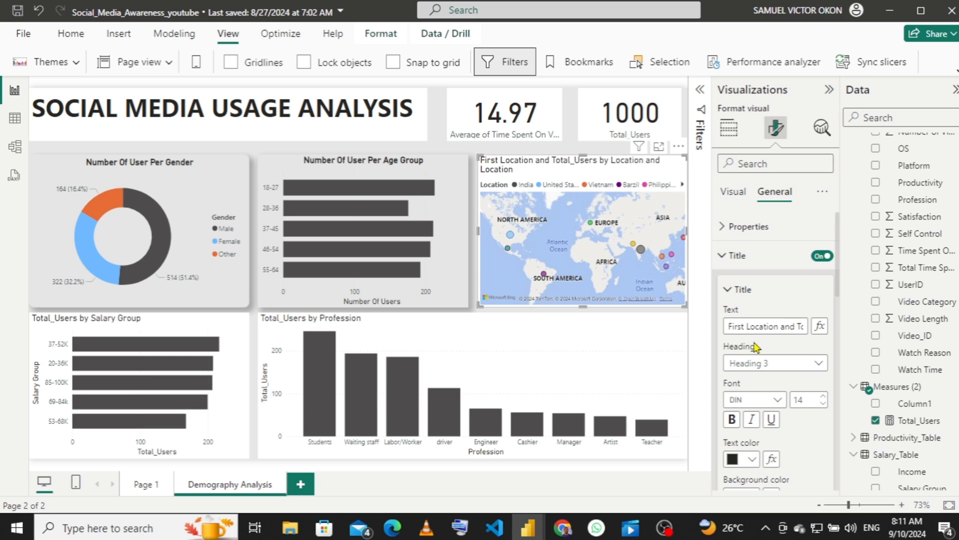
pyautogui.click(746, 327)
pyautogui.hotkey('ctrl', 'a')
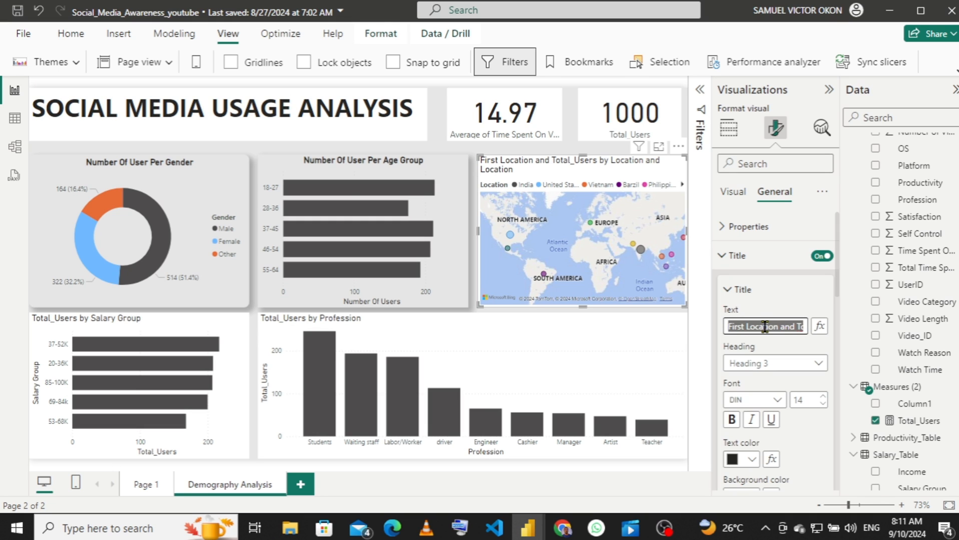
pyautogui.write('N')
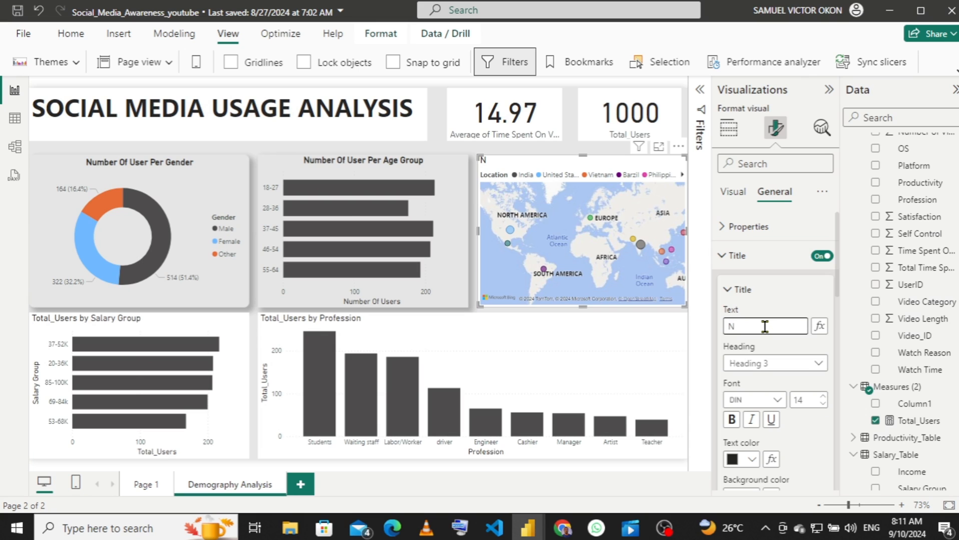
pyautogui.write('umber Of User Per Loac')
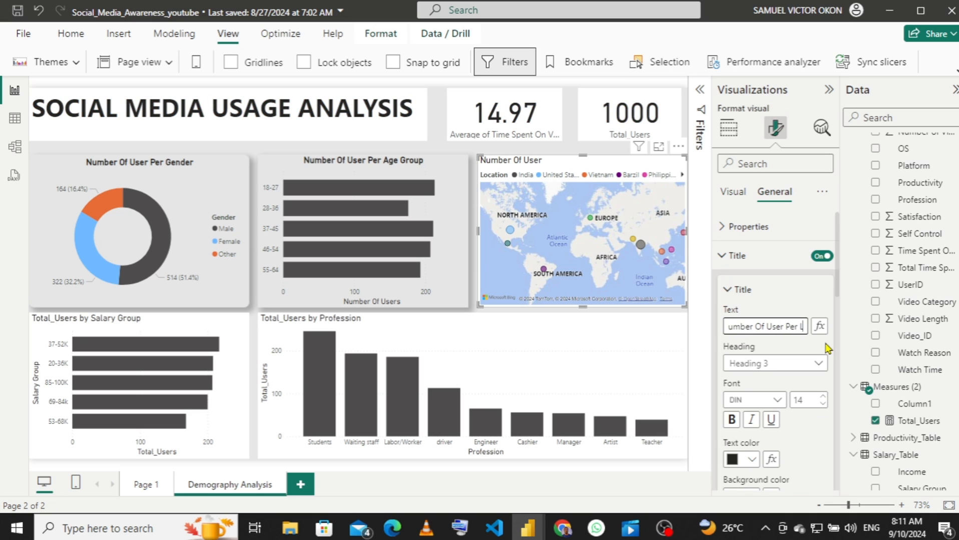
pyautogui.press('BackSpace')
pyautogui.press('BackSpace')
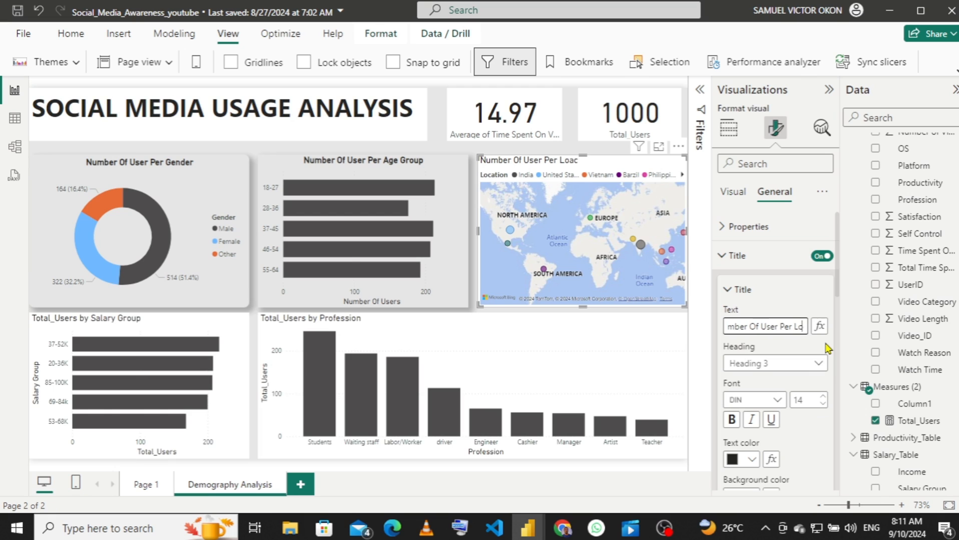
pyautogui.write('cation')
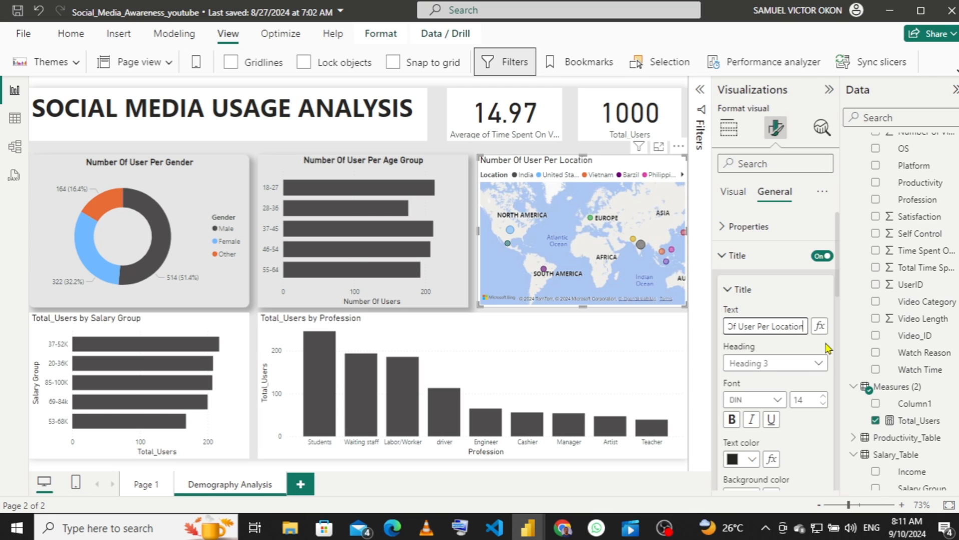
# - Make the location map's title bold and centre it horizontally
pyautogui.click(731, 420)
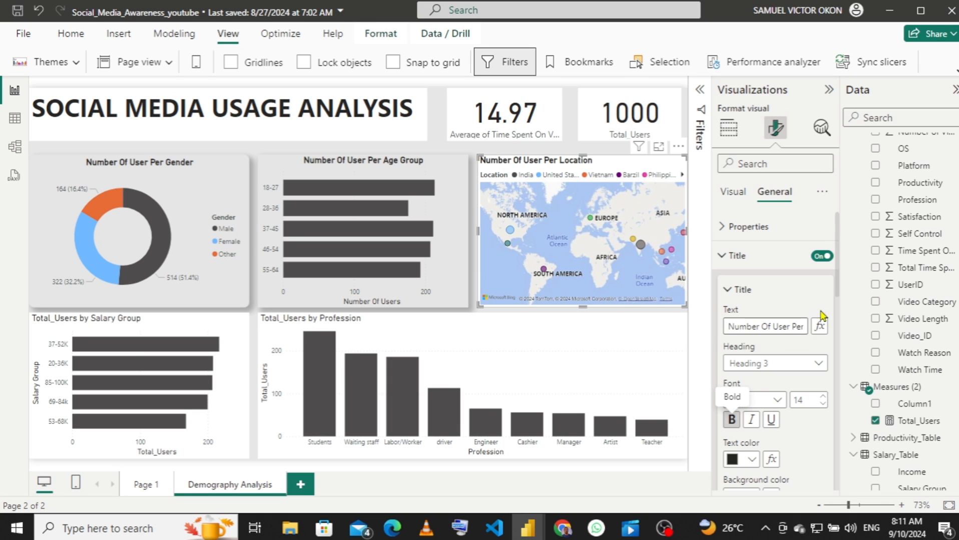
pyautogui.moveTo(837, 293); pyautogui.dragTo(842, 323)
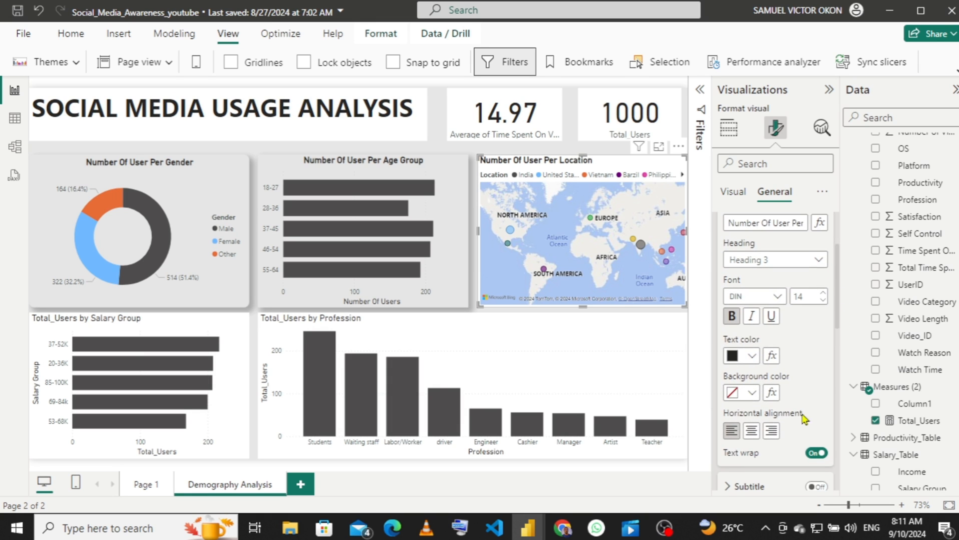
pyautogui.click(753, 432)
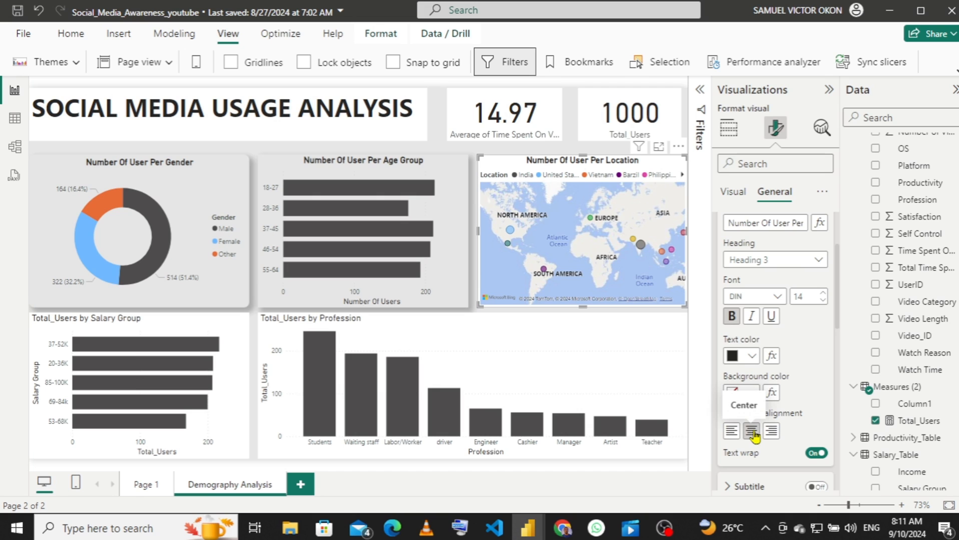
# - Set the location map's background to the most recently used light grey colour
pyautogui.moveTo(839, 316); pyautogui.dragTo(839, 445)
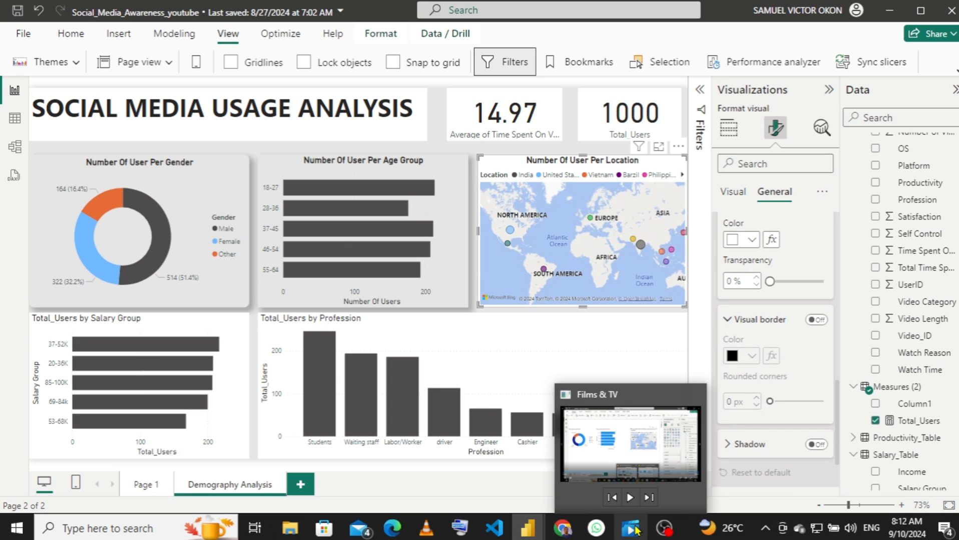
pyautogui.moveTo(532, 529)
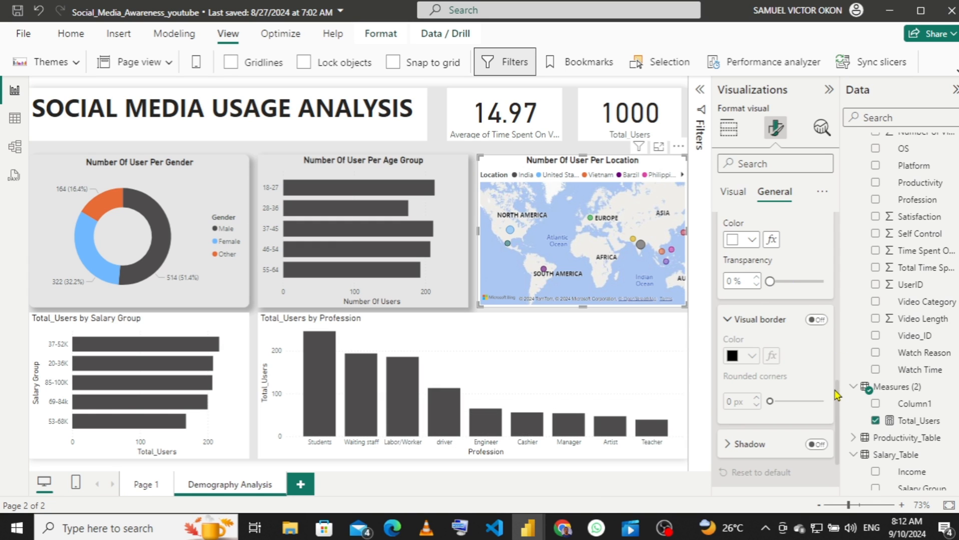
pyautogui.moveTo(839, 397); pyautogui.dragTo(838, 352)
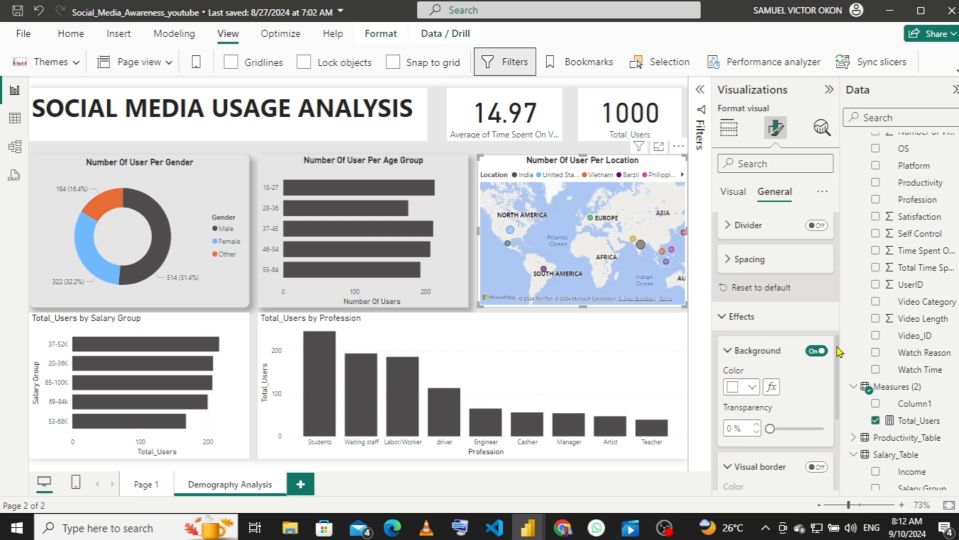
pyautogui.click(751, 389)
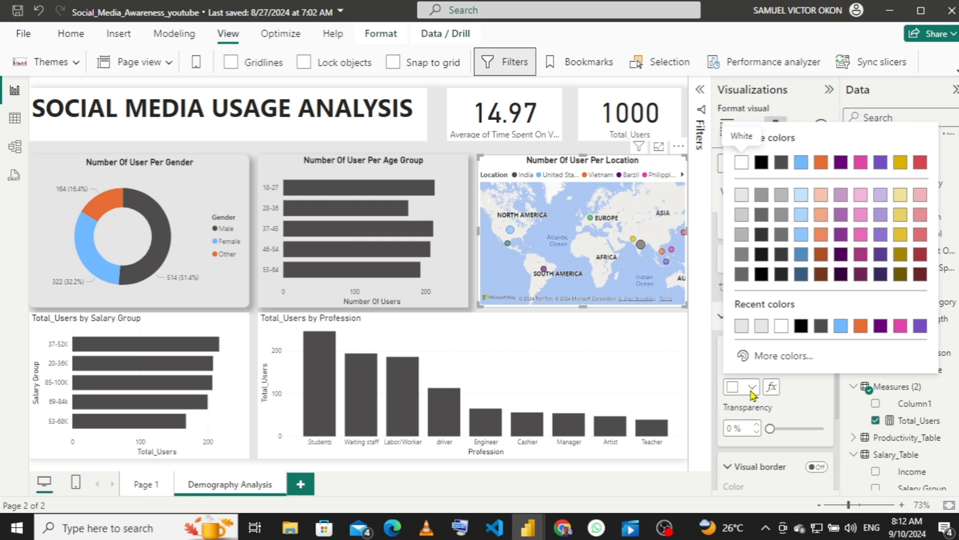
pyautogui.click(741, 328)
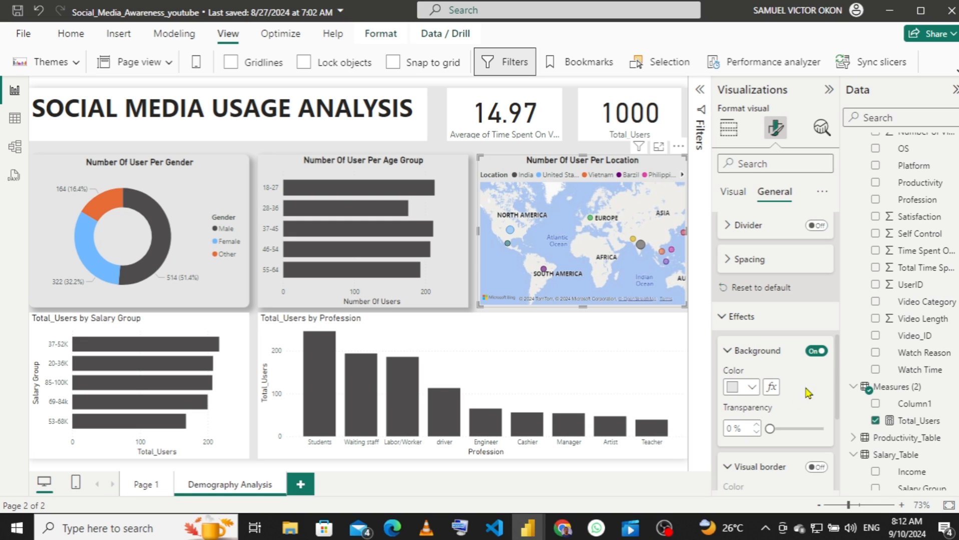
# - Turn on the location map's visual border with the most recently used light grey colour and 10 px rounded corners
pyautogui.scroll(-2, 838, 395)
pyautogui.scroll(-1, 839, 403)
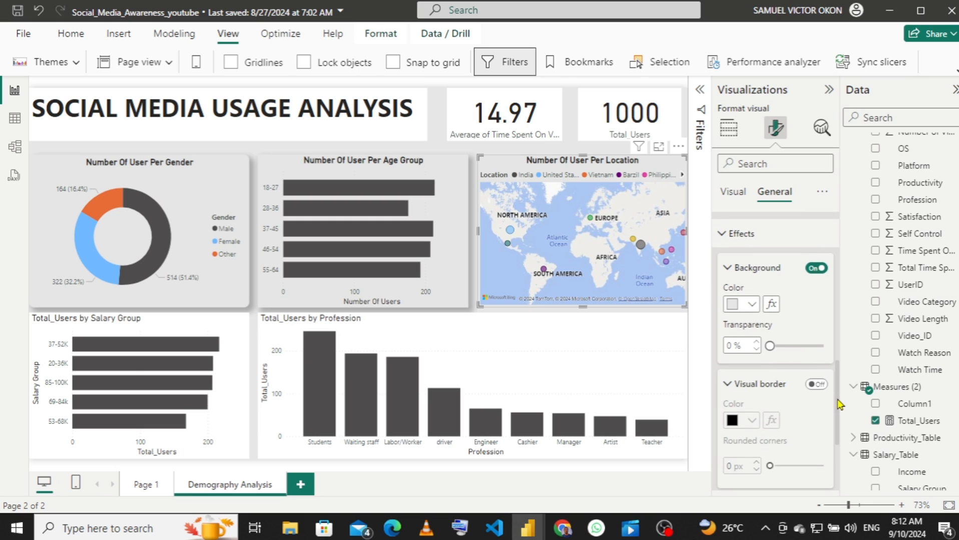
pyautogui.click(812, 387)
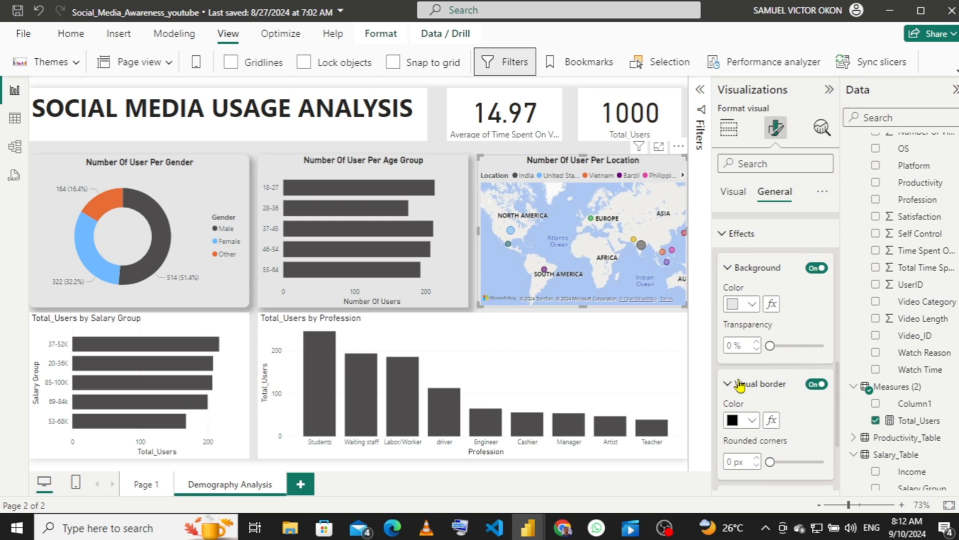
pyautogui.click(752, 423)
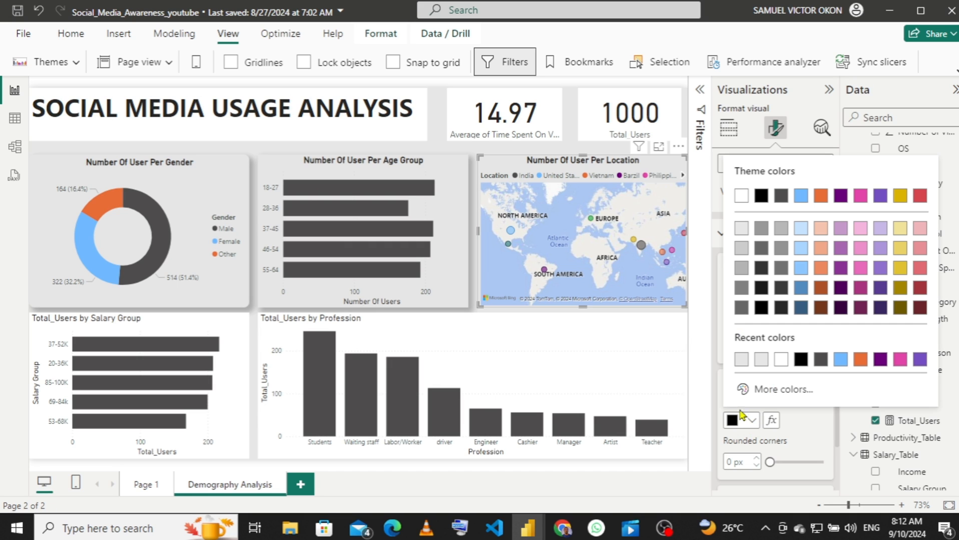
pyautogui.click(740, 362)
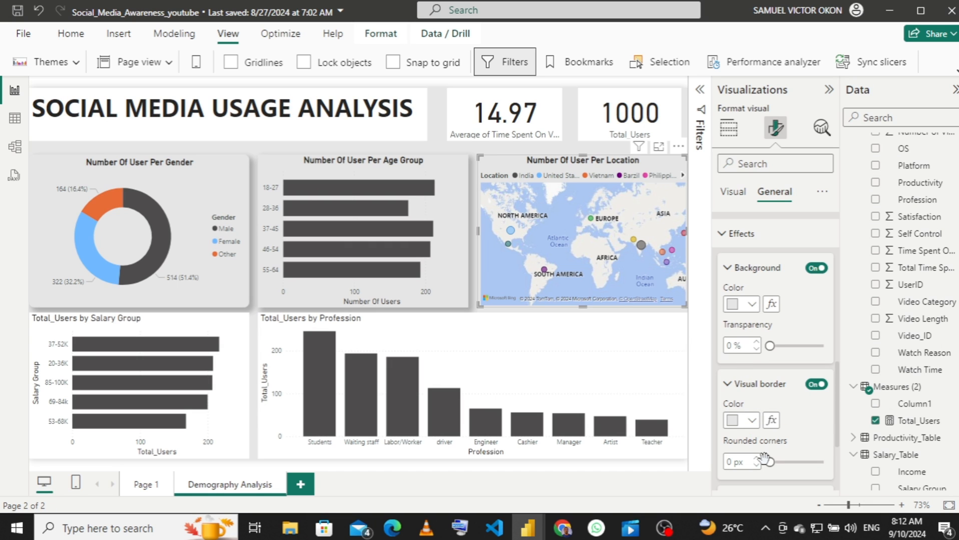
pyautogui.click(728, 462)
pyautogui.write('10')
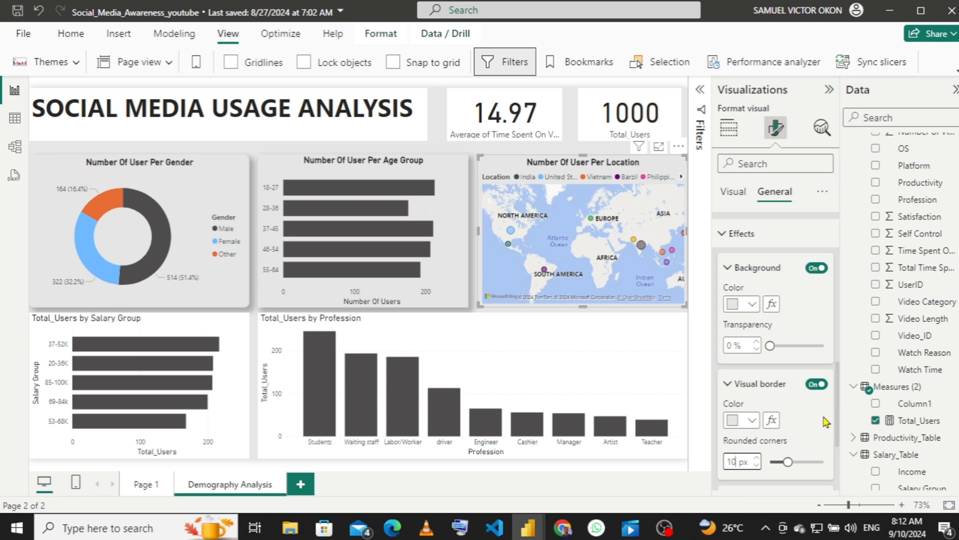
# - Turn on the location map's shadow and collapse its title and effects settings
pyautogui.scroll(-2, 838, 453)
pyautogui.scroll(-2, 839, 454)
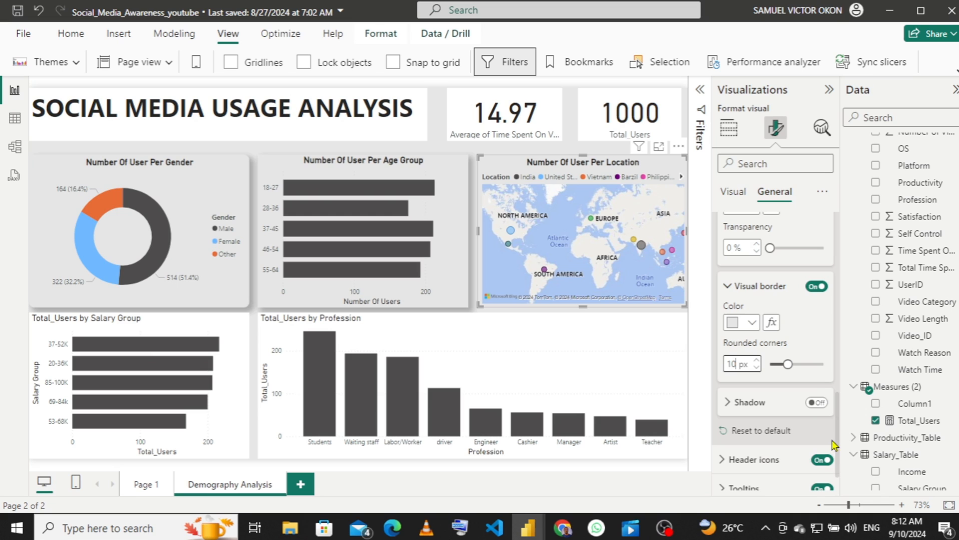
pyautogui.click(815, 403)
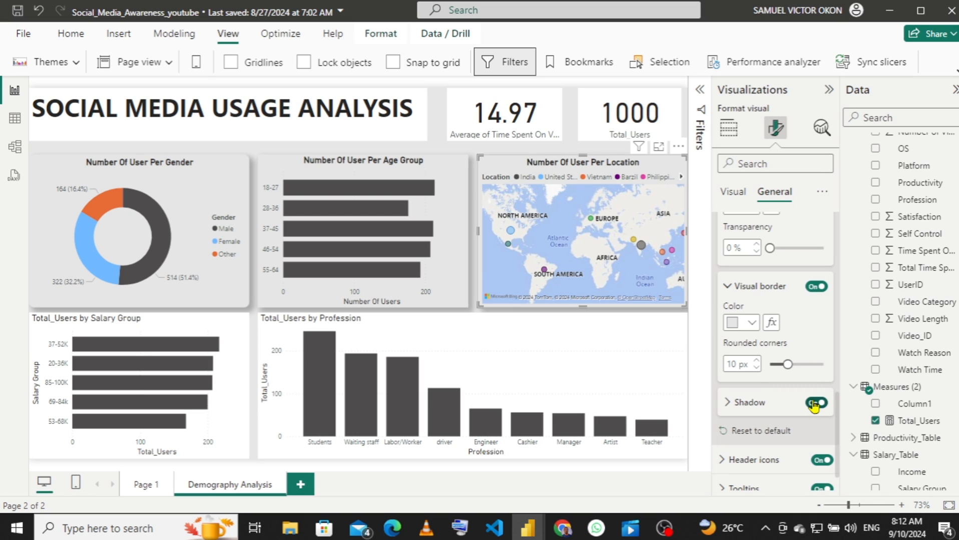
pyautogui.moveTo(837, 429); pyautogui.dragTo(835, 278)
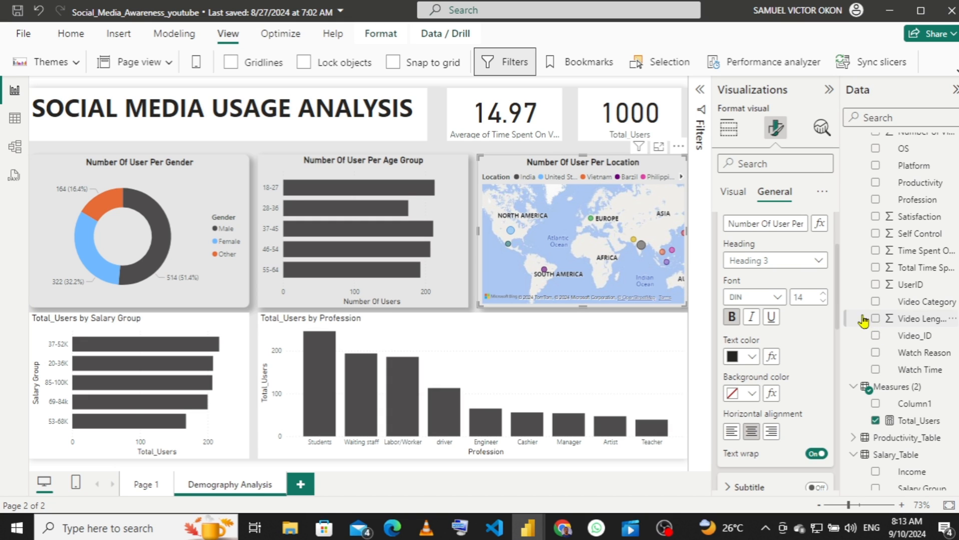
pyautogui.scroll(4, 839, 297)
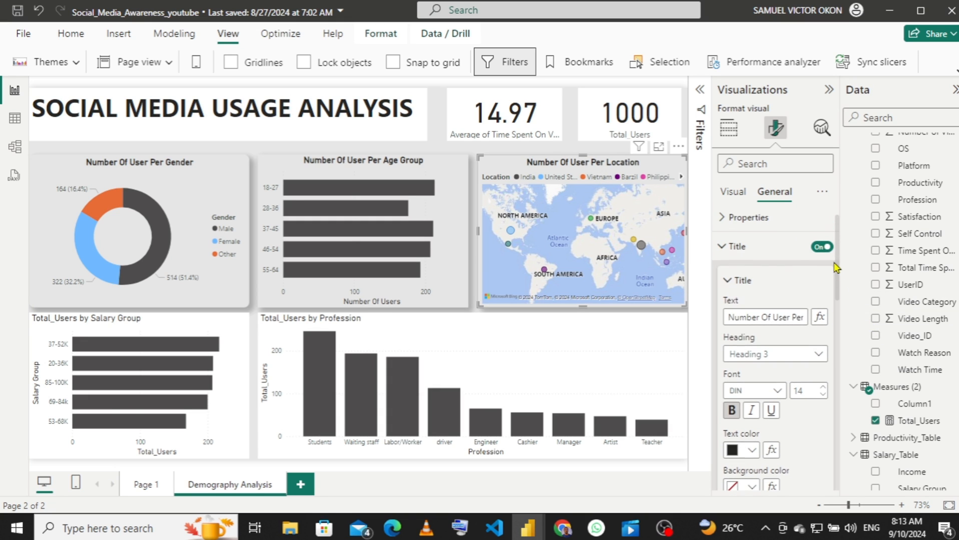
pyautogui.click(723, 252)
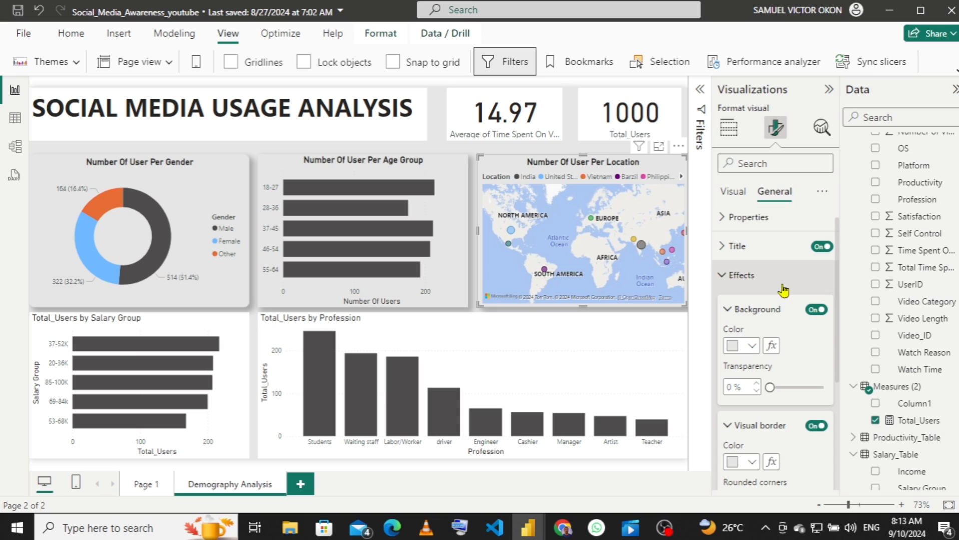
pyautogui.click(730, 283)
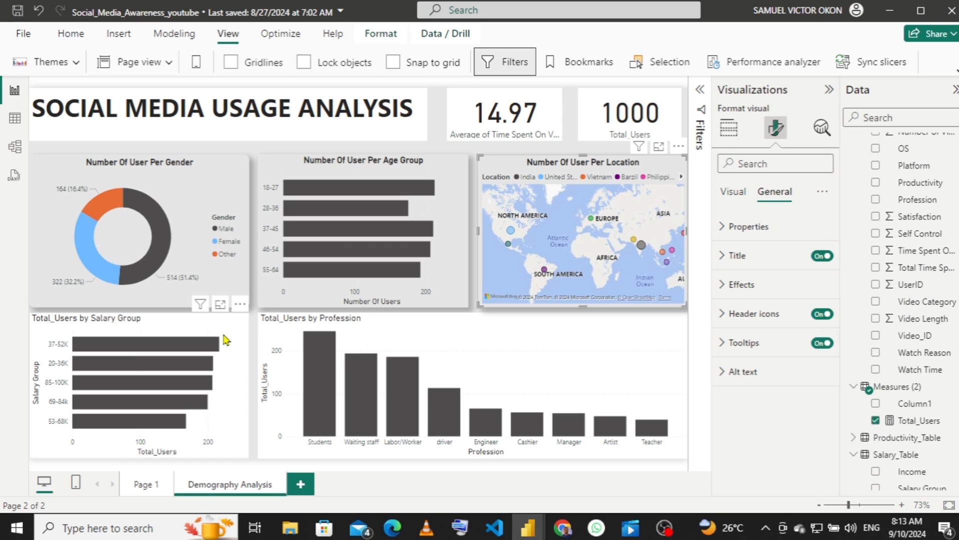
# - Copy the age group bar chart's formatting onto the salary group bar chart with Format Painter
pyautogui.click(225, 341)
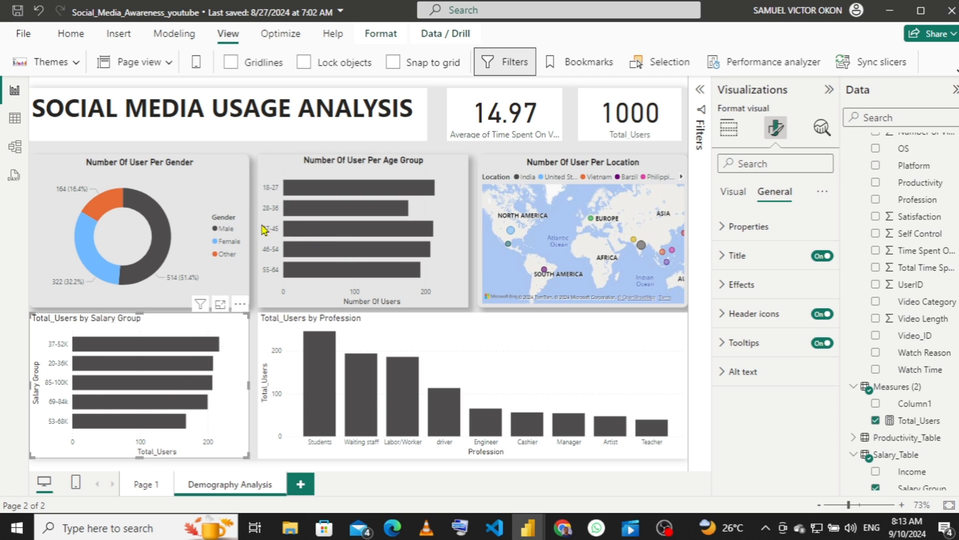
pyautogui.click(71, 34)
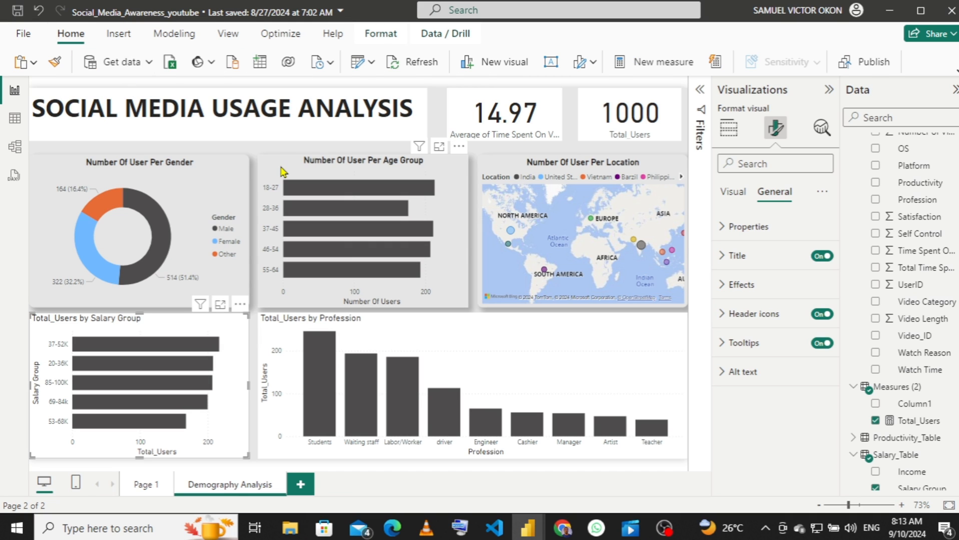
pyautogui.click(281, 173)
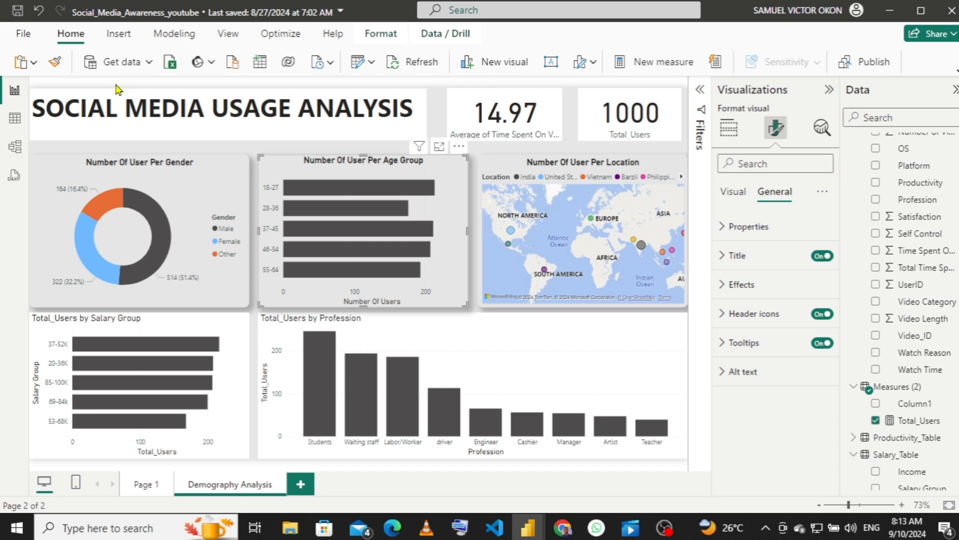
pyautogui.click(54, 61)
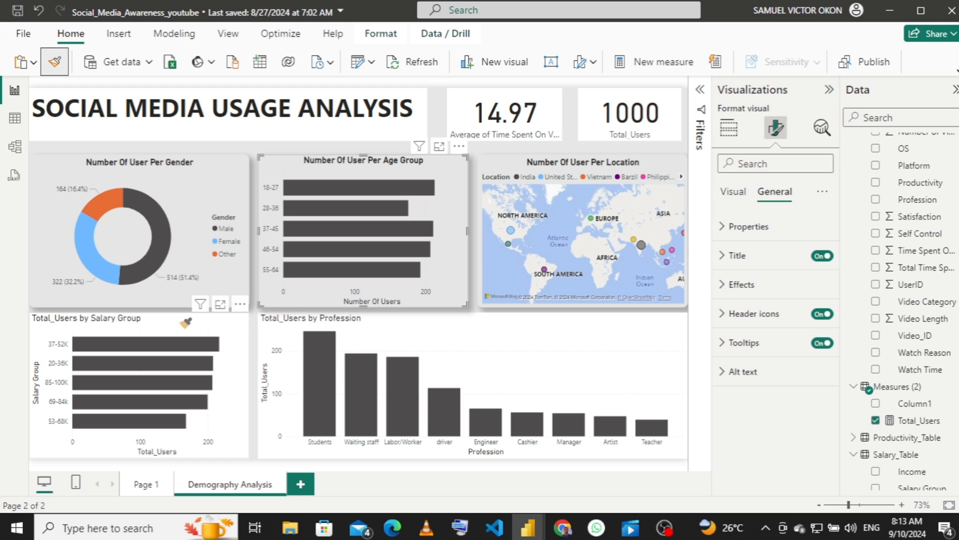
pyautogui.click(184, 325)
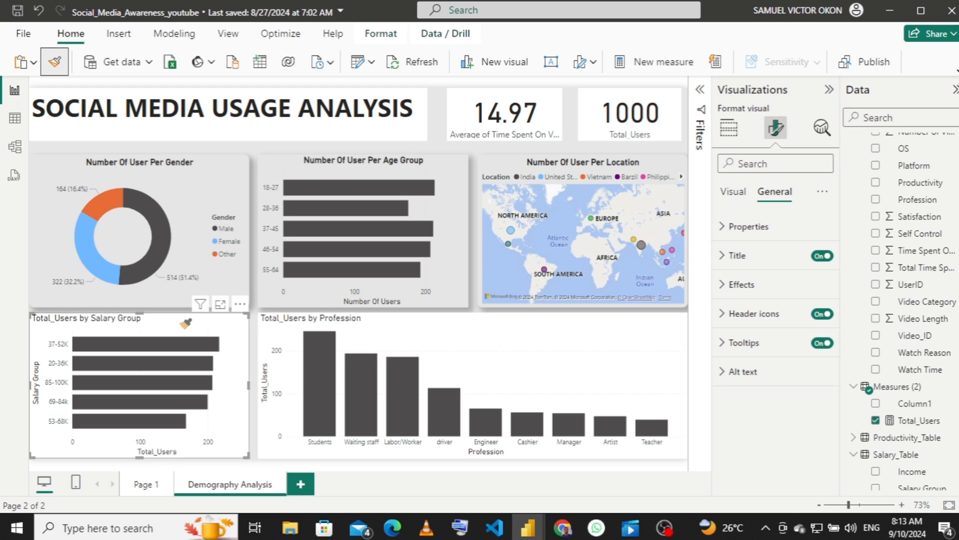
pyautogui.click(185, 324)
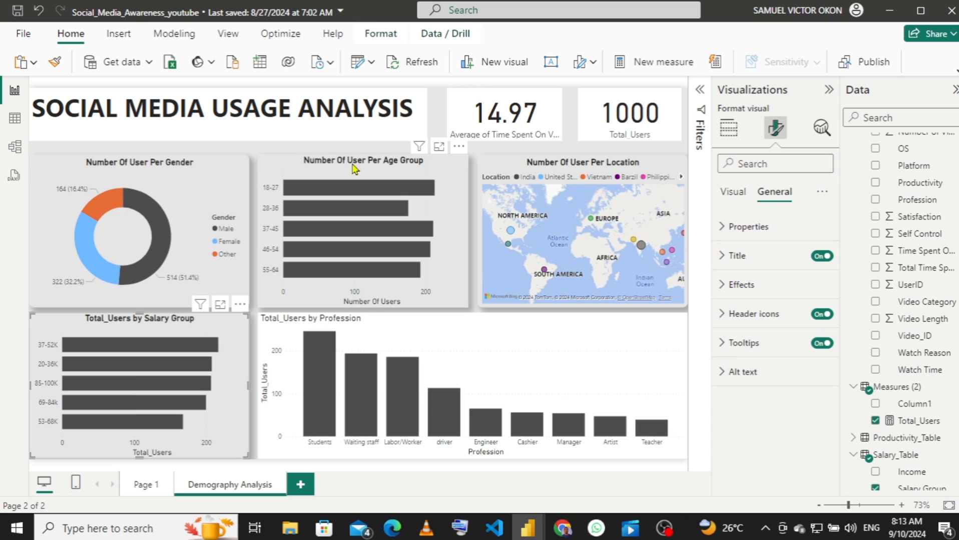
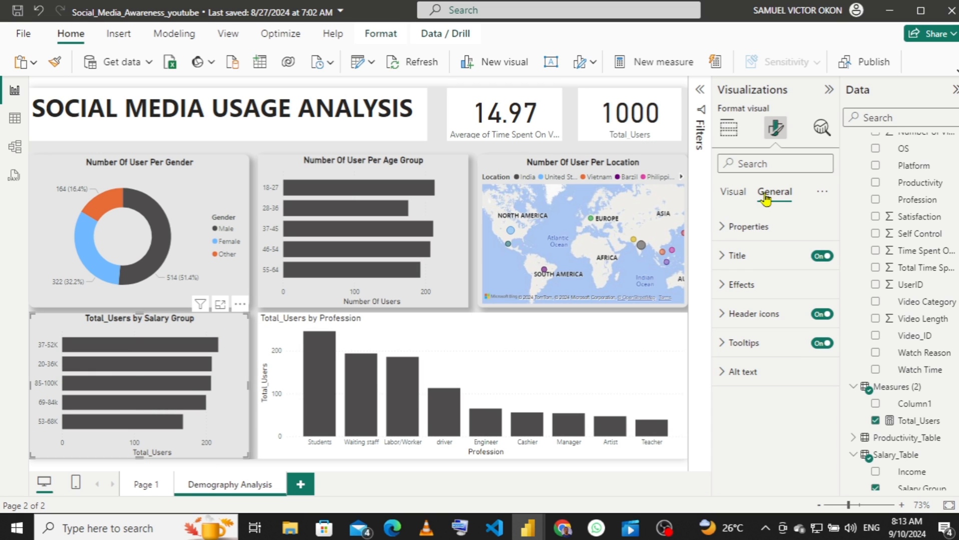
# - Set the salary group chart's X-axis title text to "Number Of Users"
pyautogui.click(738, 193)
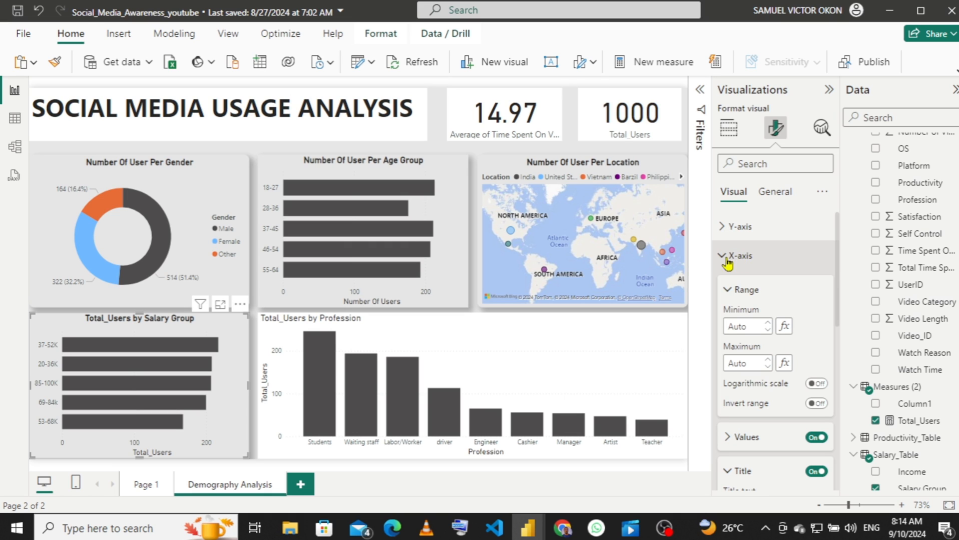
pyautogui.scroll(-2, 837, 297)
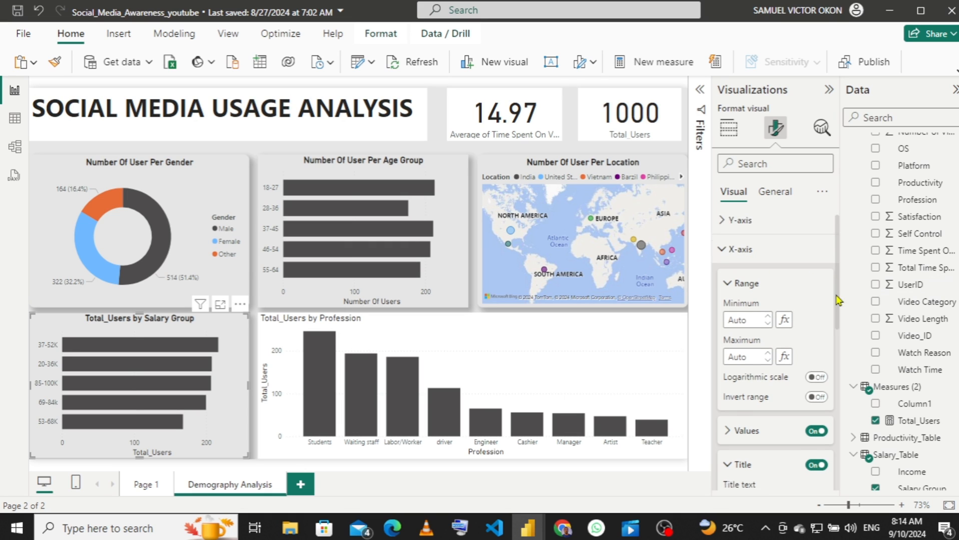
pyautogui.scroll(1, 839, 315)
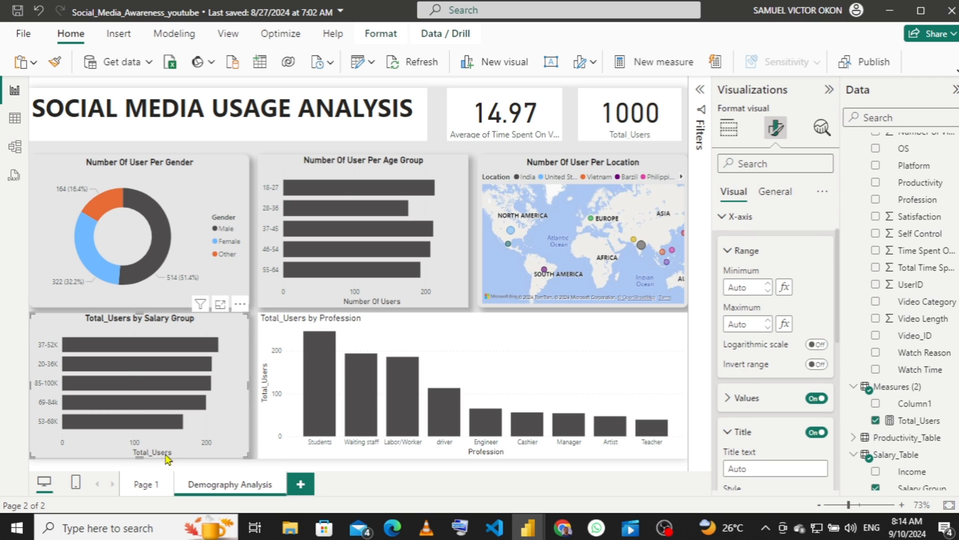
pyautogui.click(752, 465)
pyautogui.write('Number')
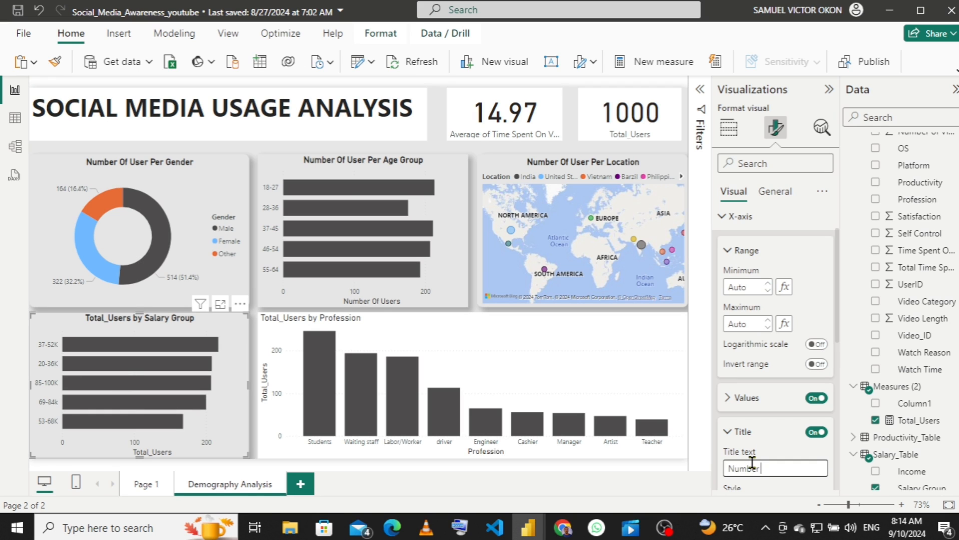
pyautogui.write('Of Users')
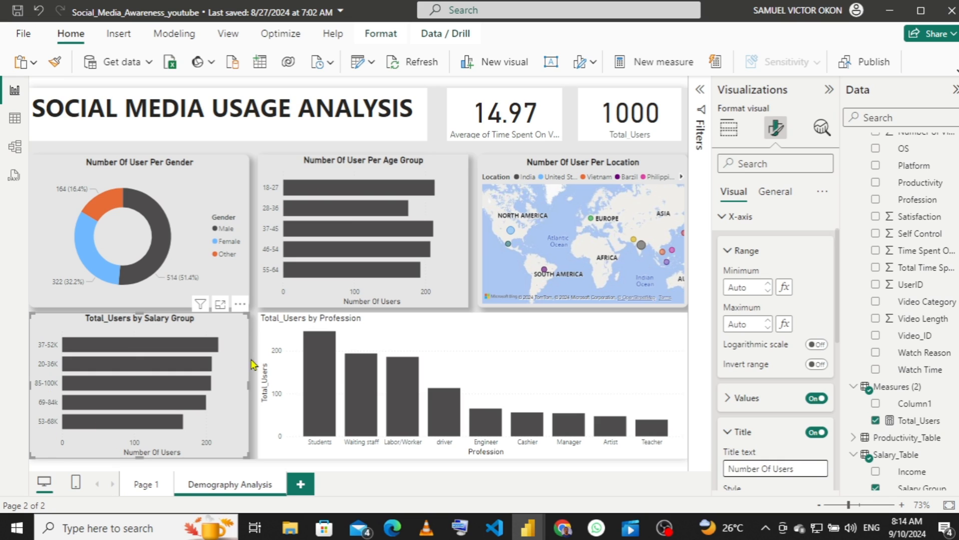
# - Sort the salary group chart's axis by Salary Group in ascending order
pyautogui.click(240, 306)
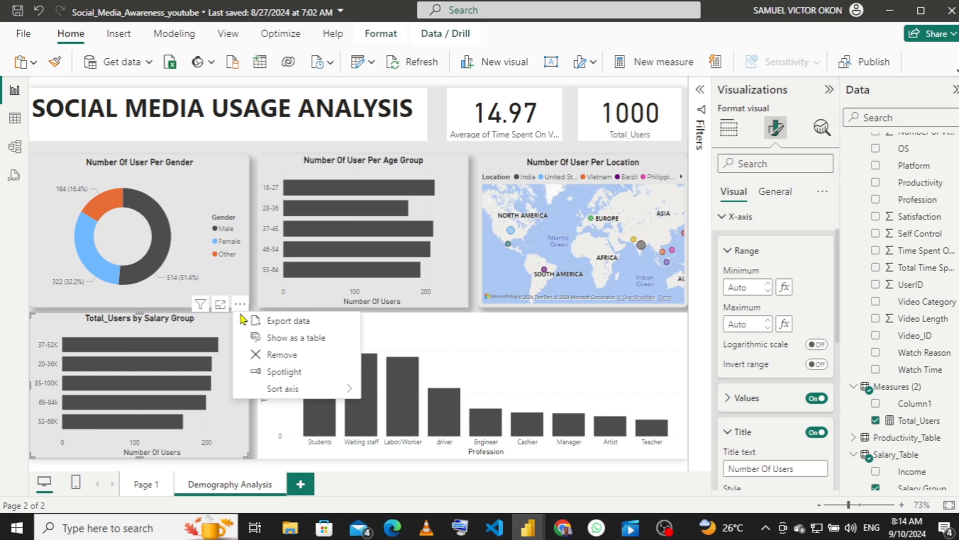
pyautogui.click(281, 390)
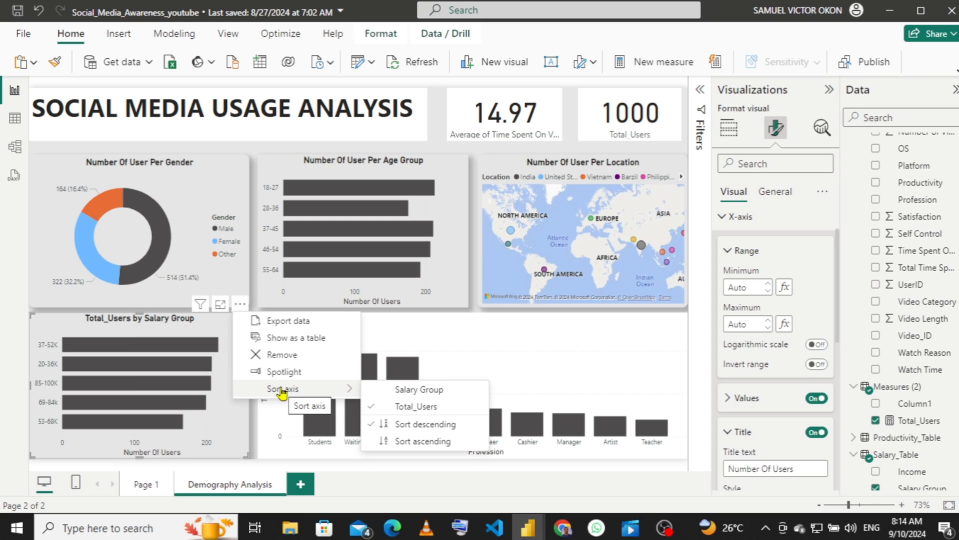
pyautogui.click(392, 392)
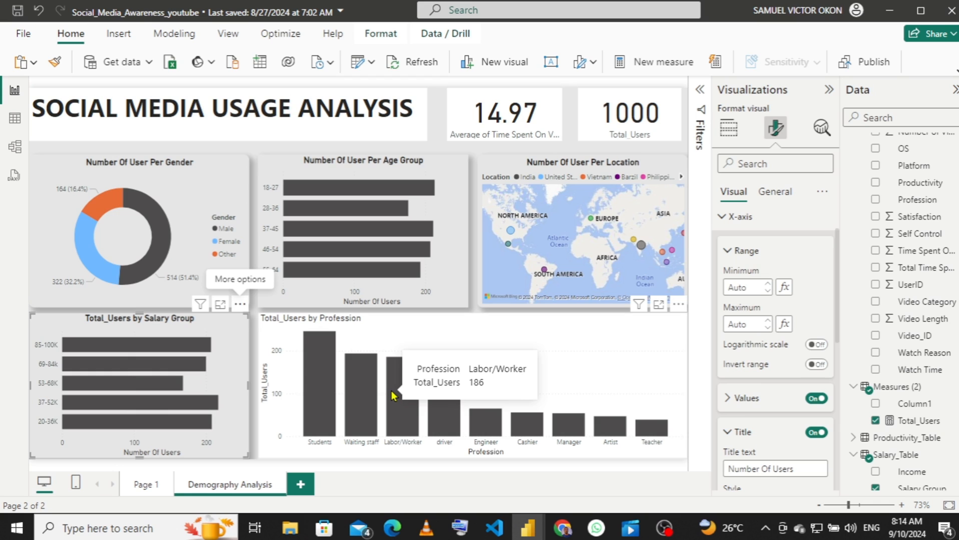
pyautogui.click(240, 305)
pyautogui.moveTo(339, 395)
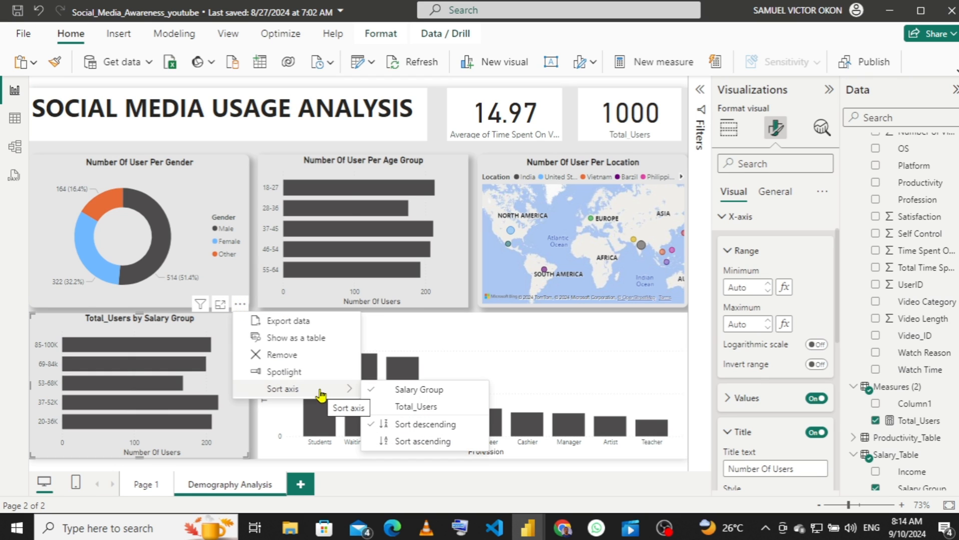
pyautogui.click(403, 443)
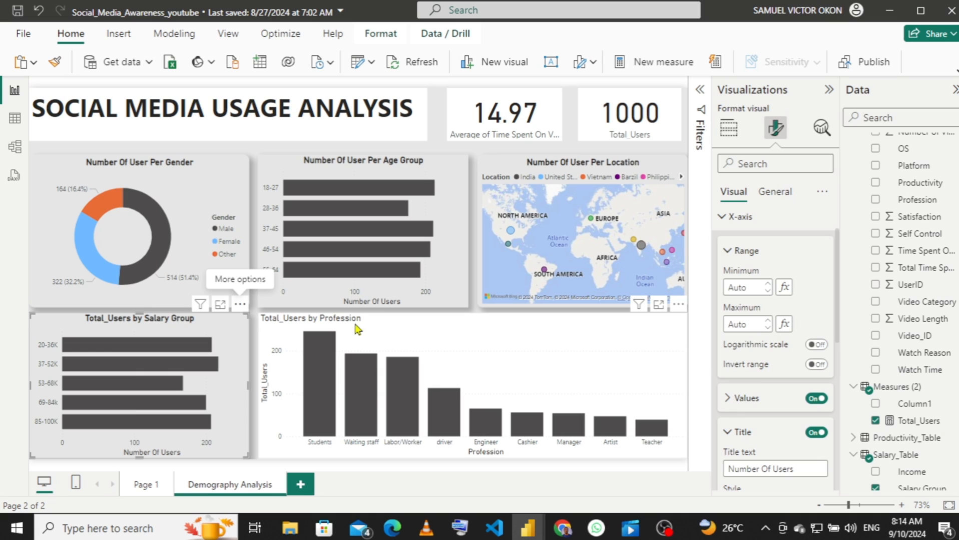
# - Turn off the horizontal gridlines in the profession column chart
pyautogui.click(499, 333)
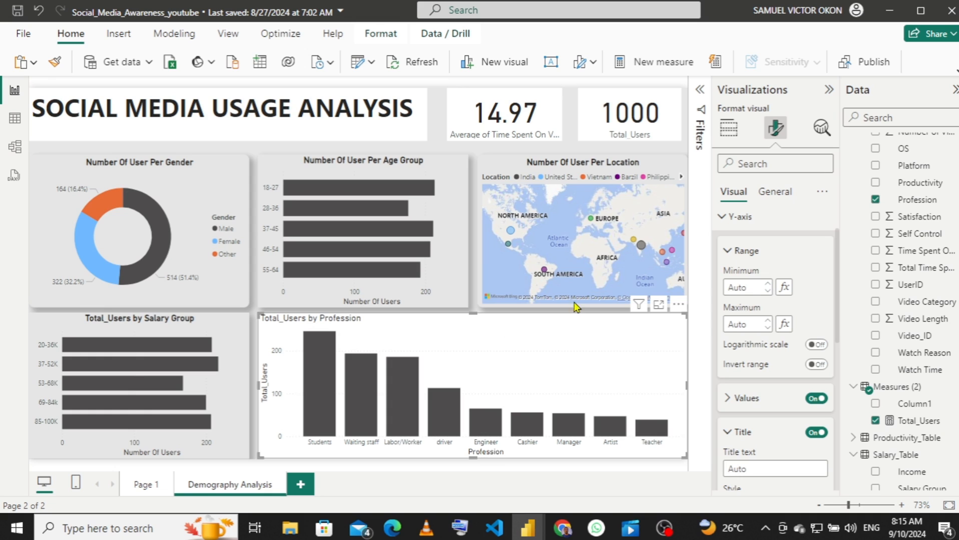
pyautogui.click(728, 131)
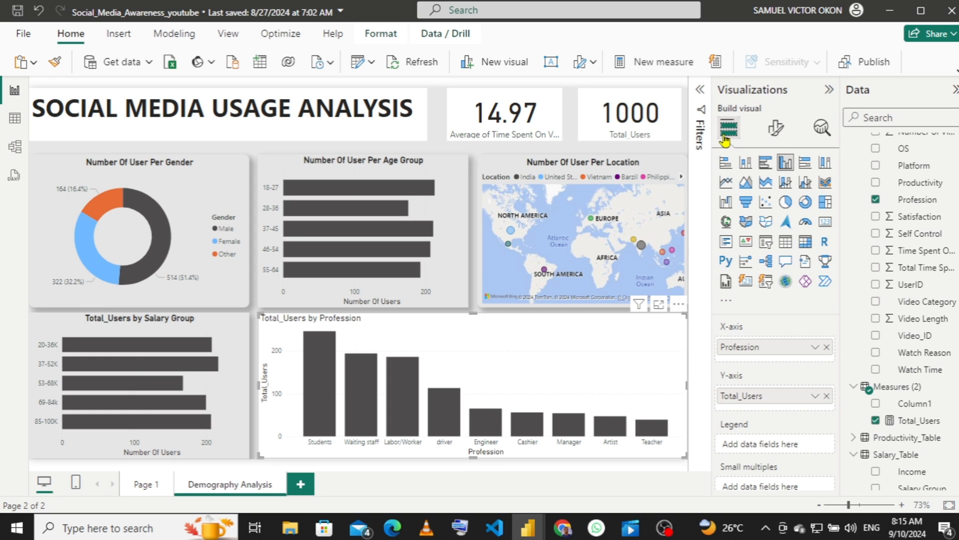
pyautogui.click(780, 129)
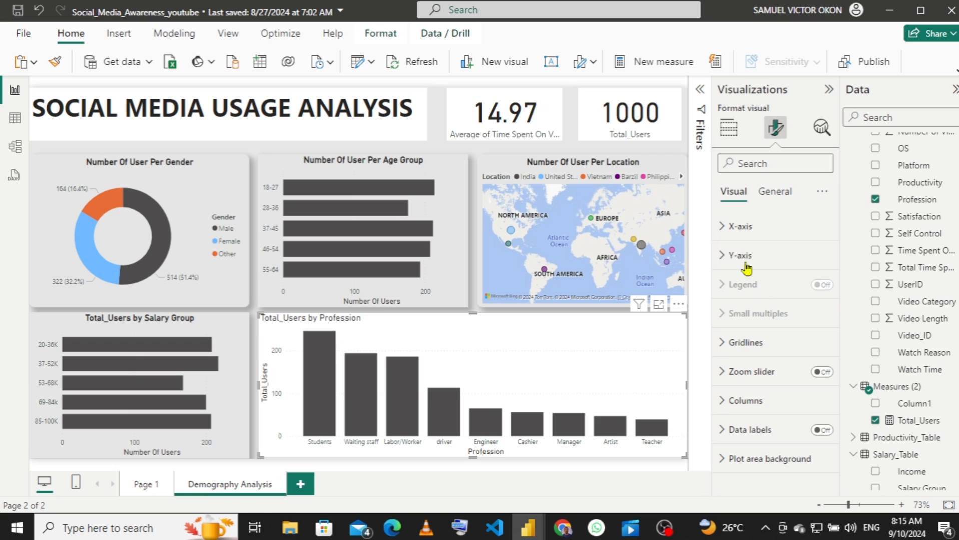
pyautogui.click(729, 344)
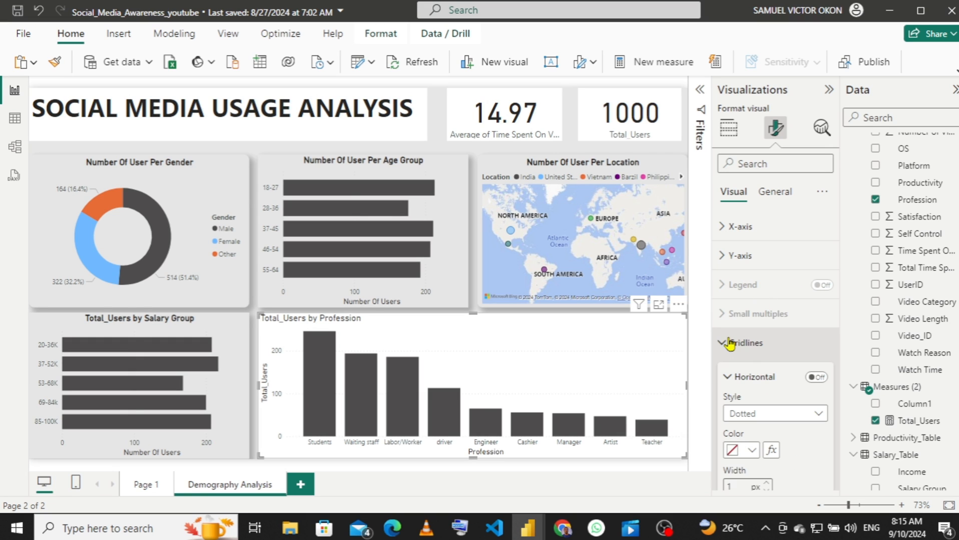
pyautogui.click(815, 379)
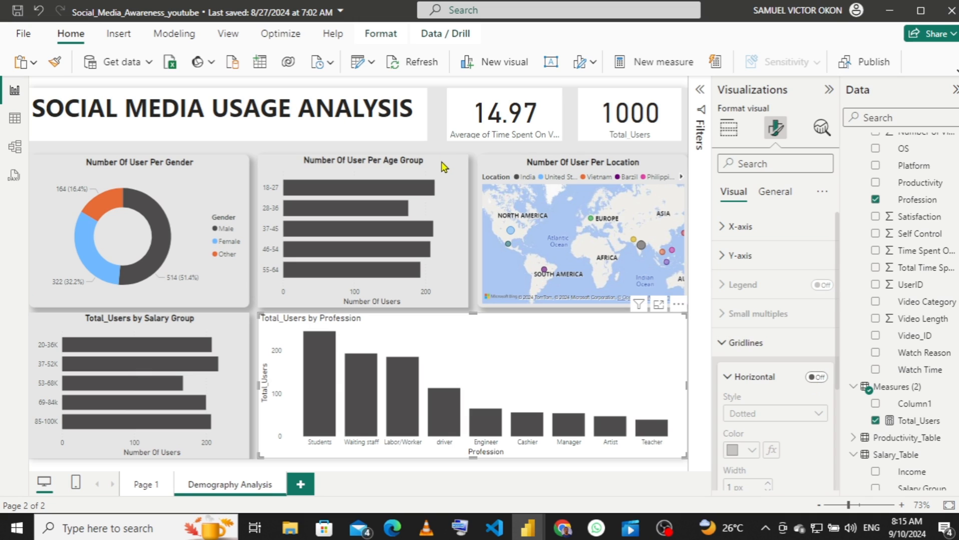
# - Turn off the vertical gridlines in the age group and salary group bar charts
pyautogui.click(442, 168)
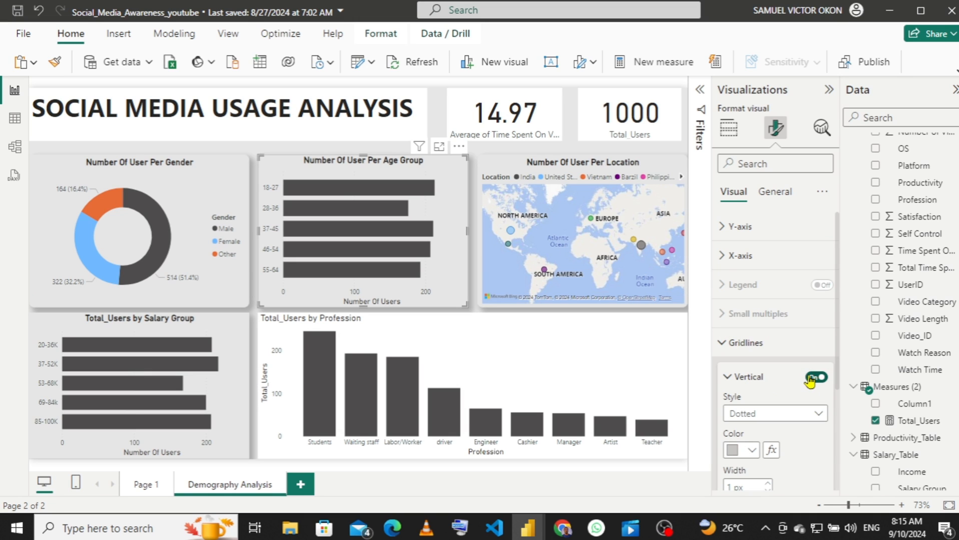
pyautogui.click(811, 378)
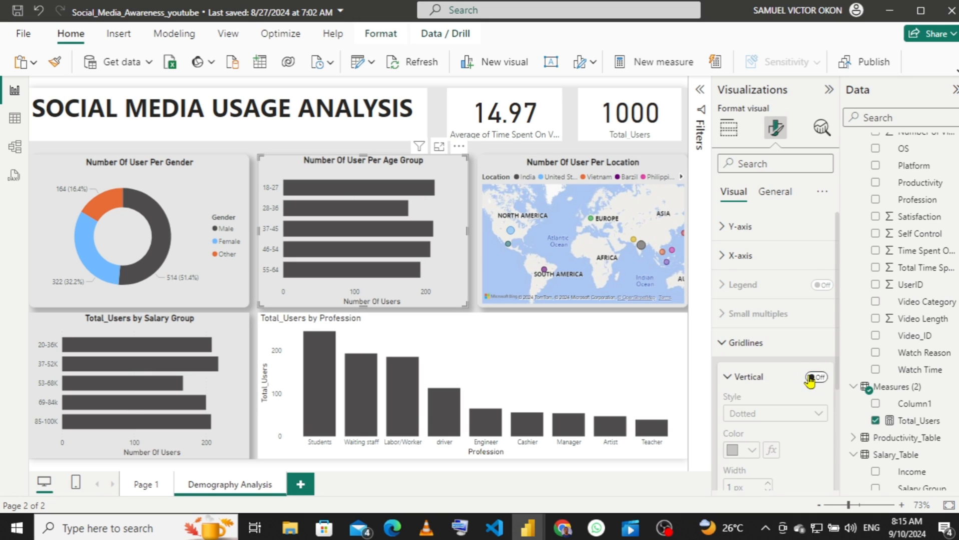
pyautogui.click(231, 330)
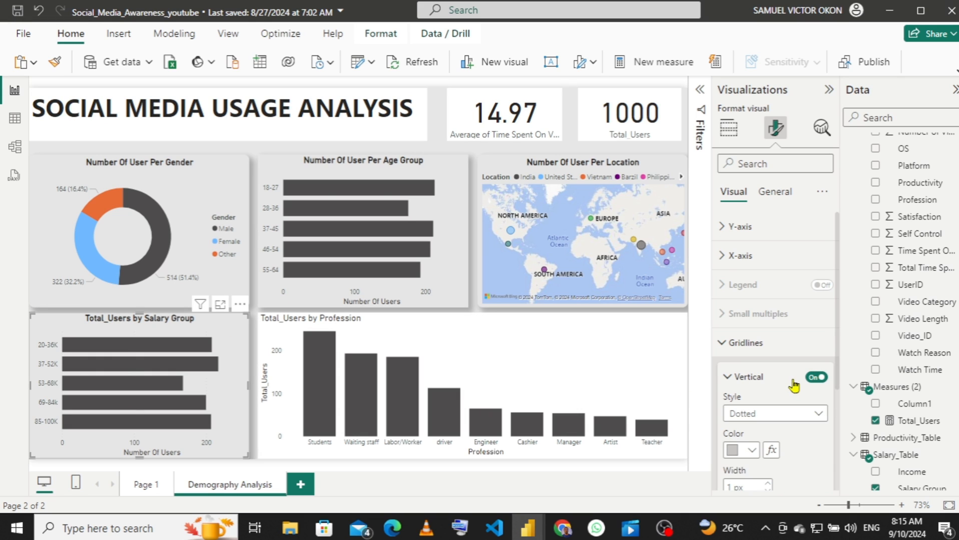
pyautogui.click(814, 379)
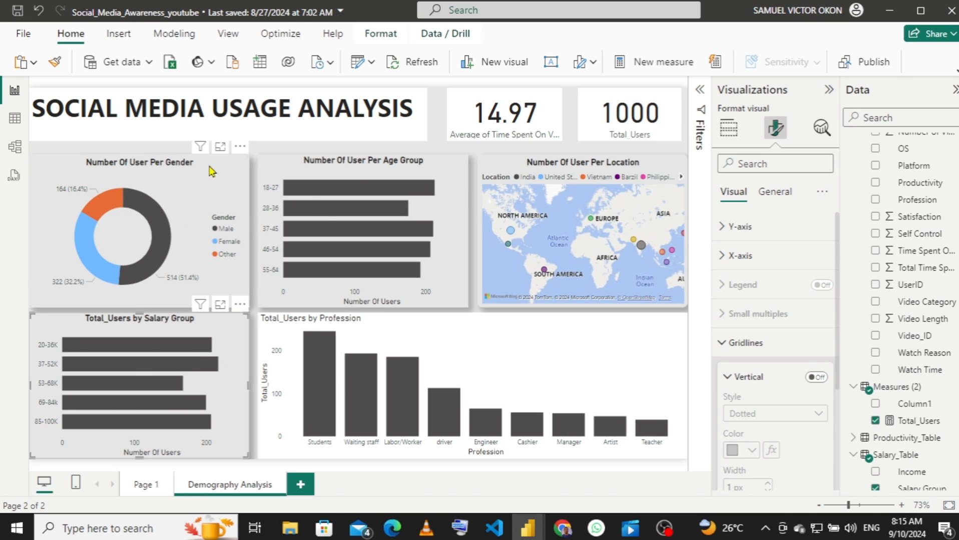
# - Set the profession column chart's background to the most recently used light grey colour and collapse its gridline settings
pyautogui.click(391, 325)
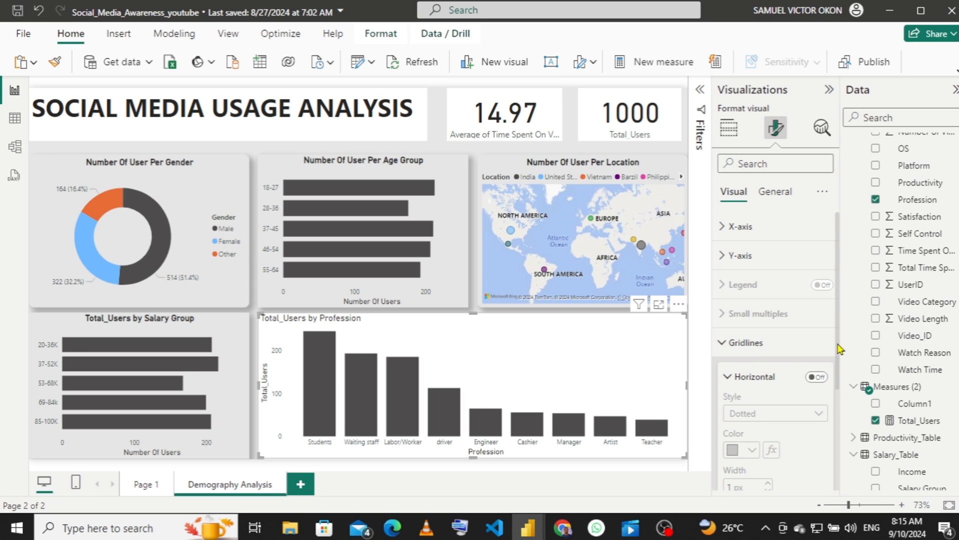
pyautogui.scroll(-1, 838, 357)
pyautogui.scroll(-3, 839, 356)
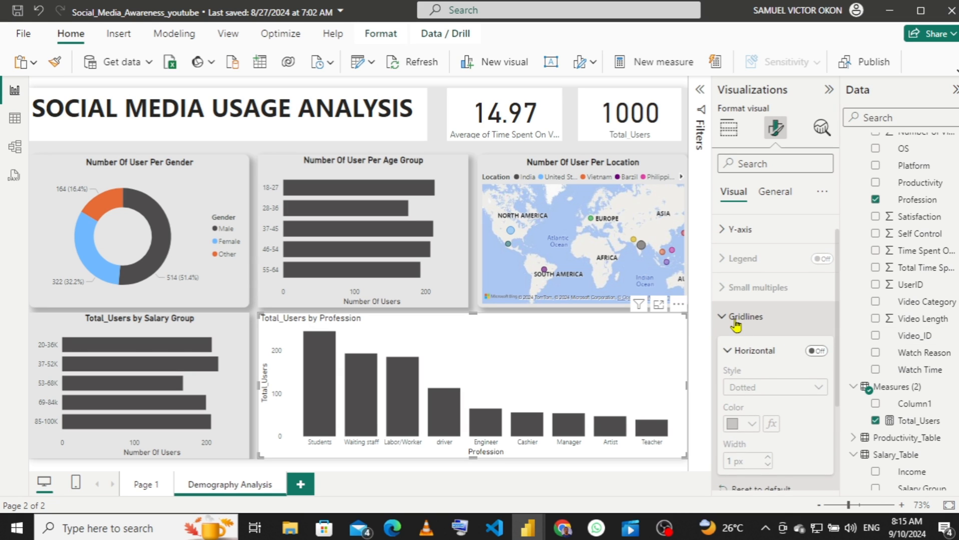
pyautogui.click(729, 322)
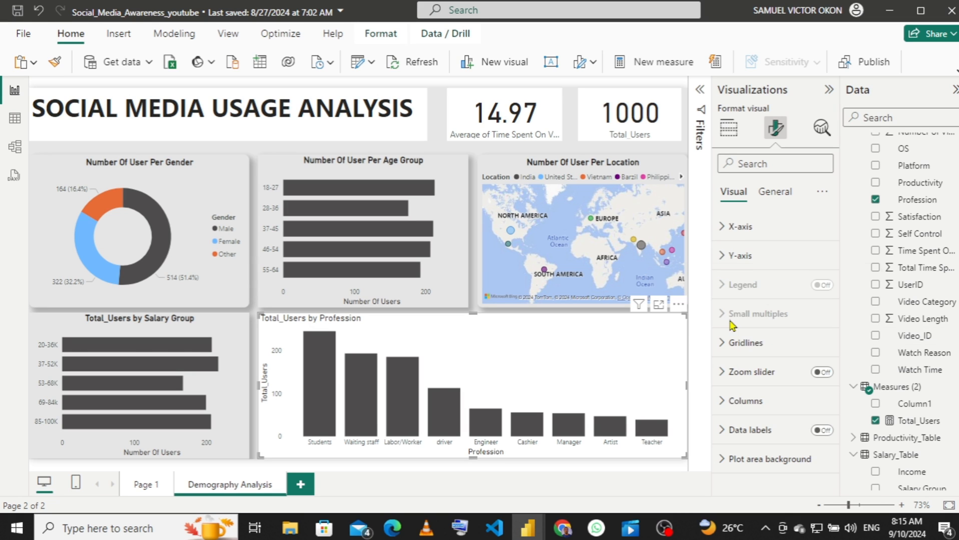
pyautogui.click(776, 197)
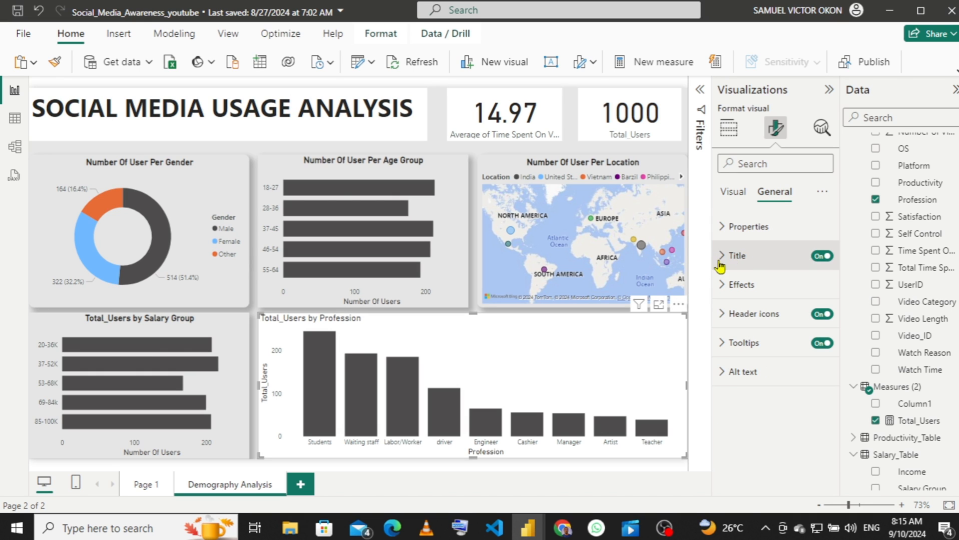
pyautogui.click(720, 285)
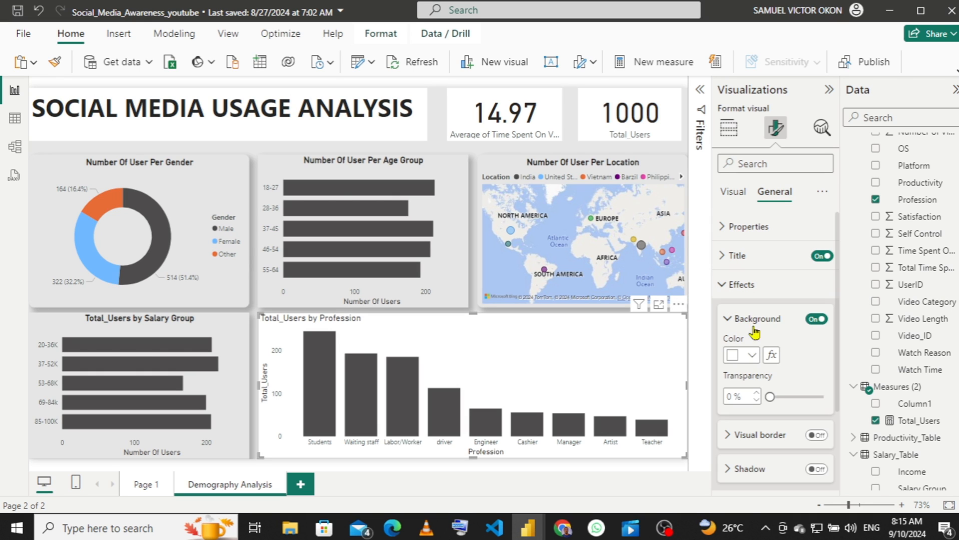
pyautogui.click(753, 355)
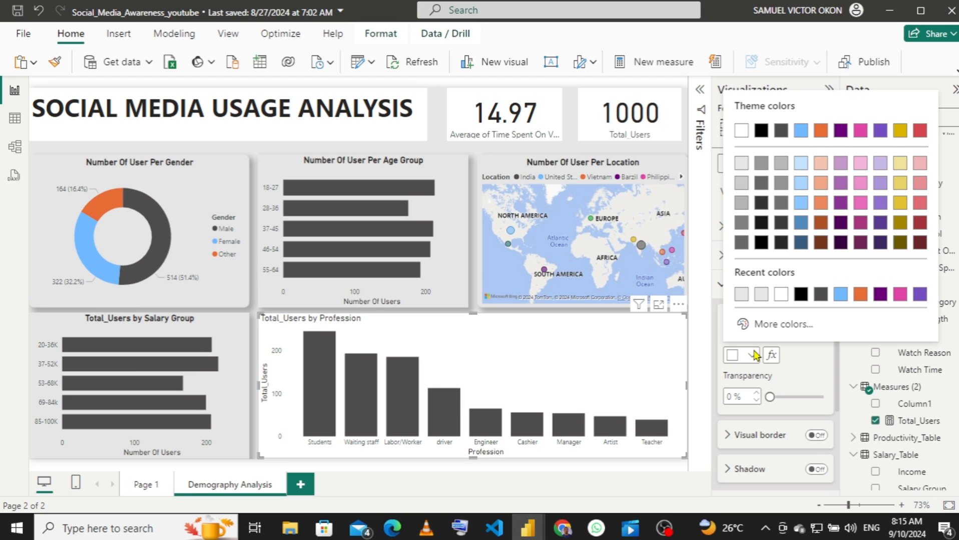
pyautogui.click(741, 296)
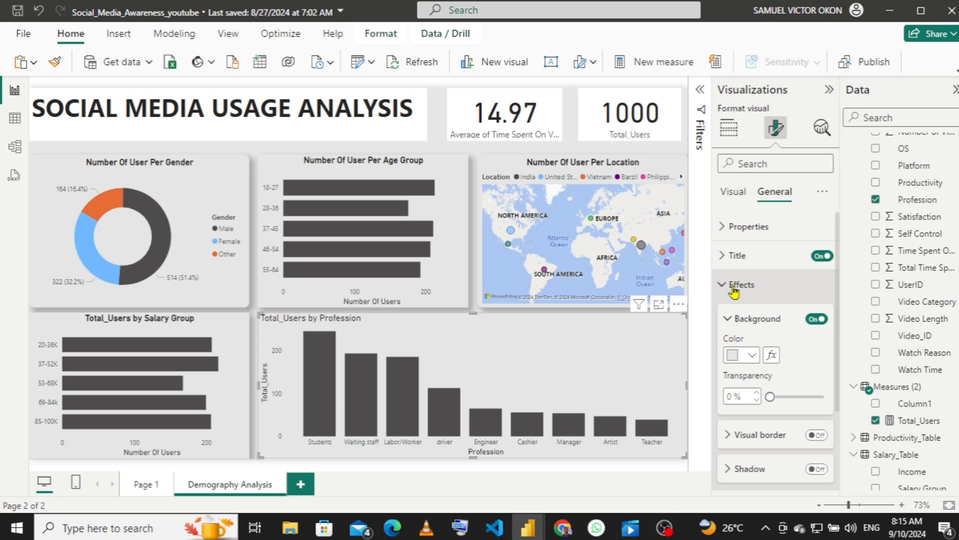
# - Turn on the profession chart's visual border in the most recently used light grey with 10 px rounded corners, and enable its shadow
pyautogui.click(806, 436)
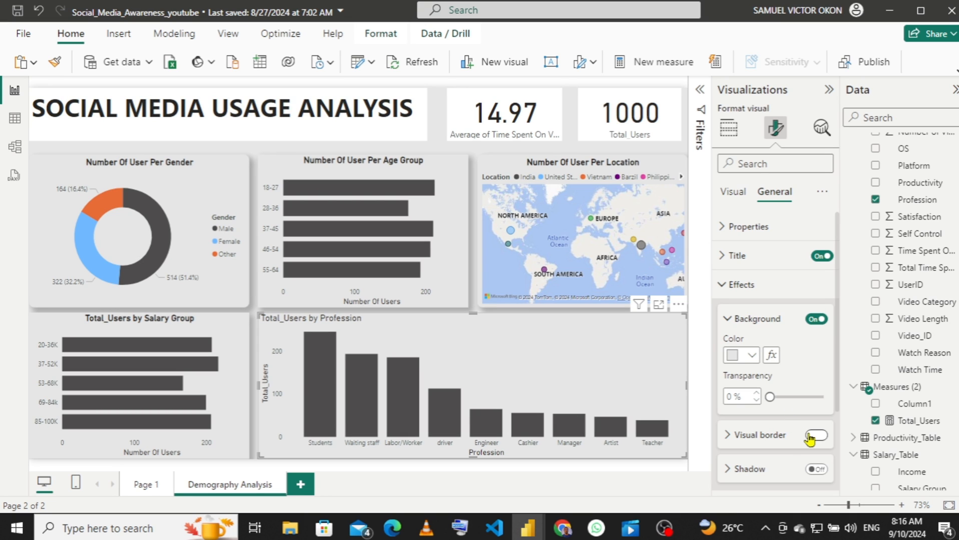
pyautogui.scroll(-3, 834, 374)
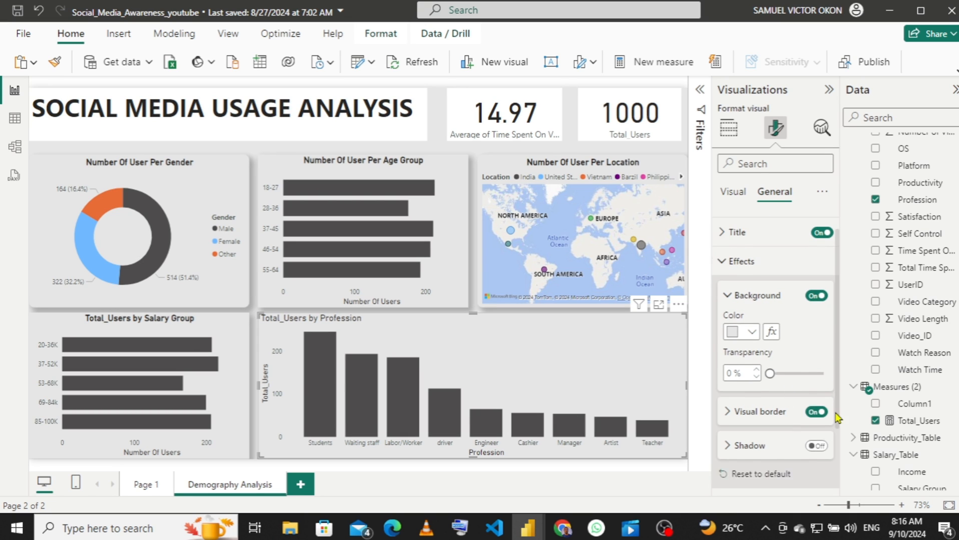
pyautogui.click(735, 361)
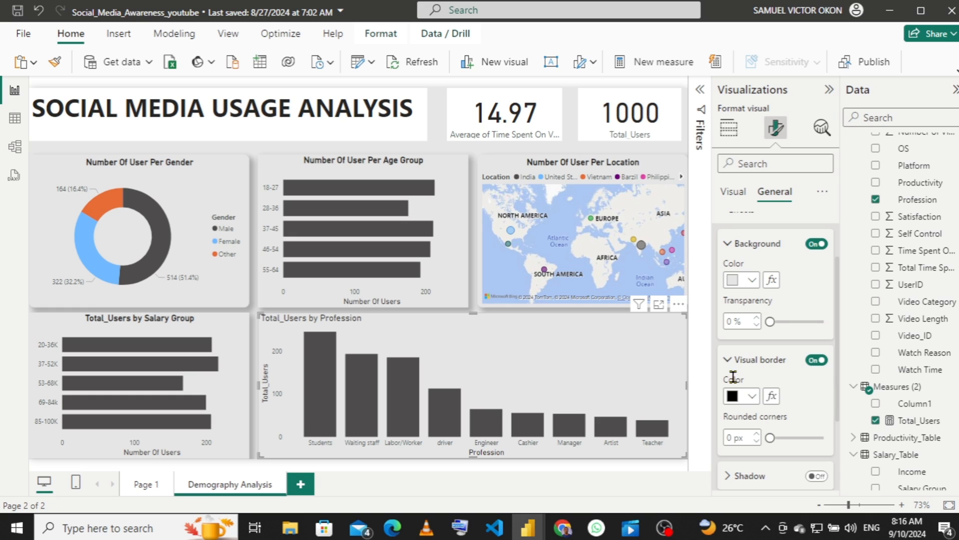
pyautogui.click(750, 398)
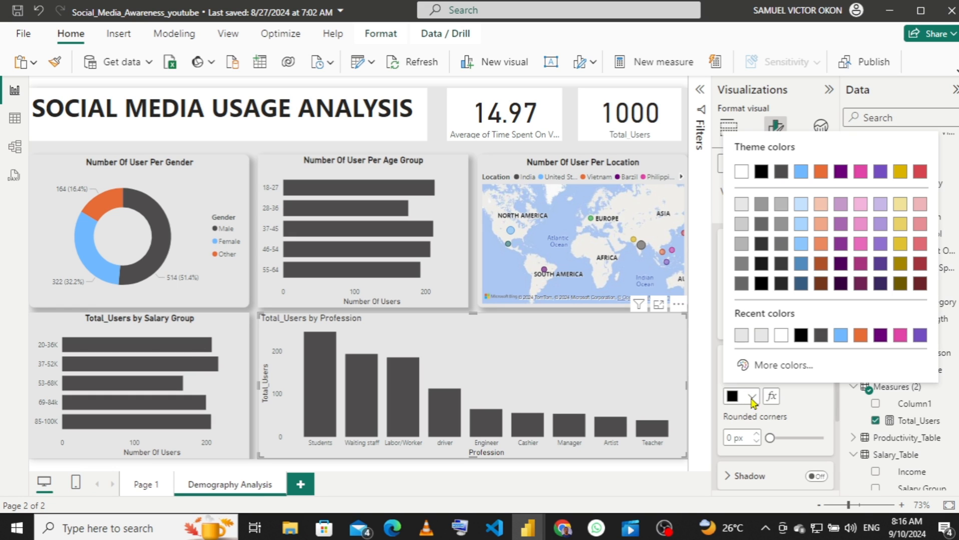
pyautogui.click(740, 338)
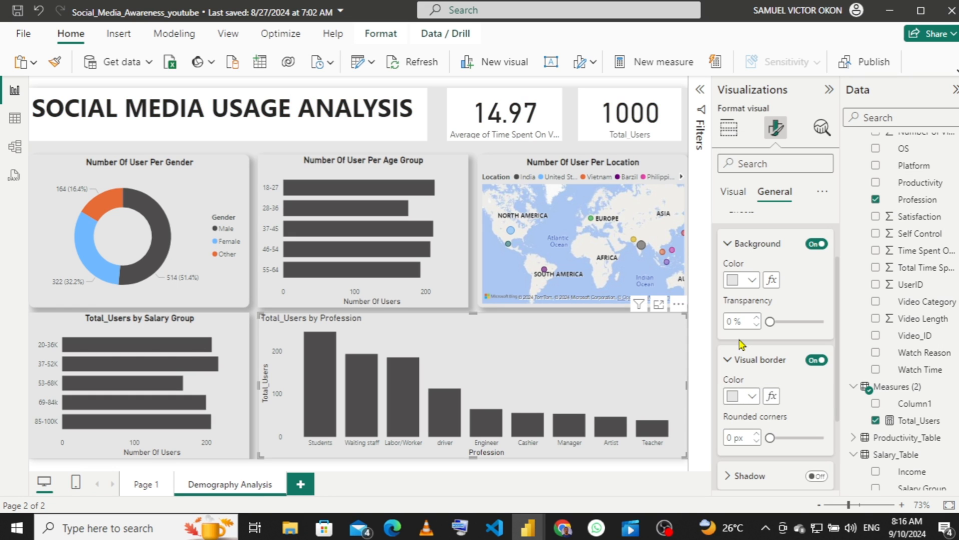
pyautogui.click(729, 439)
pyautogui.write('1')
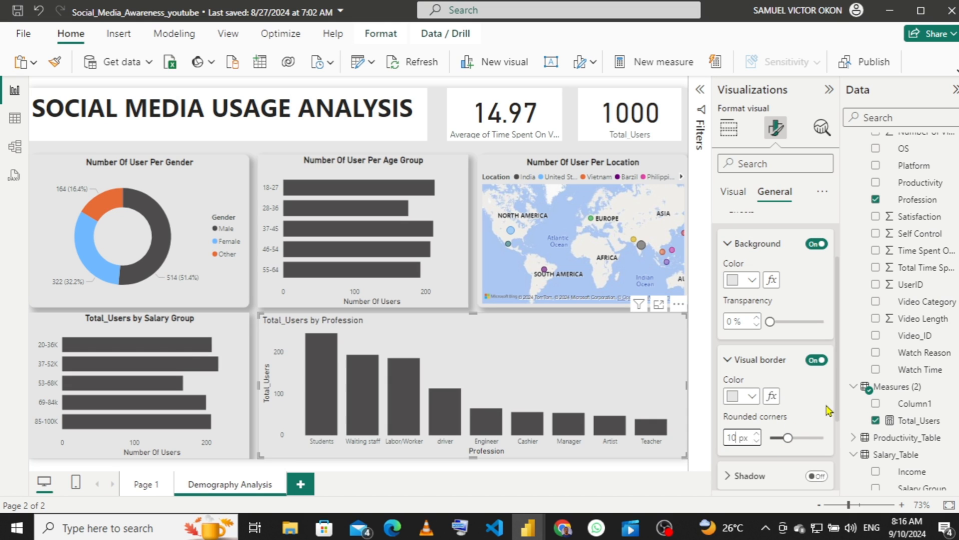
pyautogui.click(815, 477)
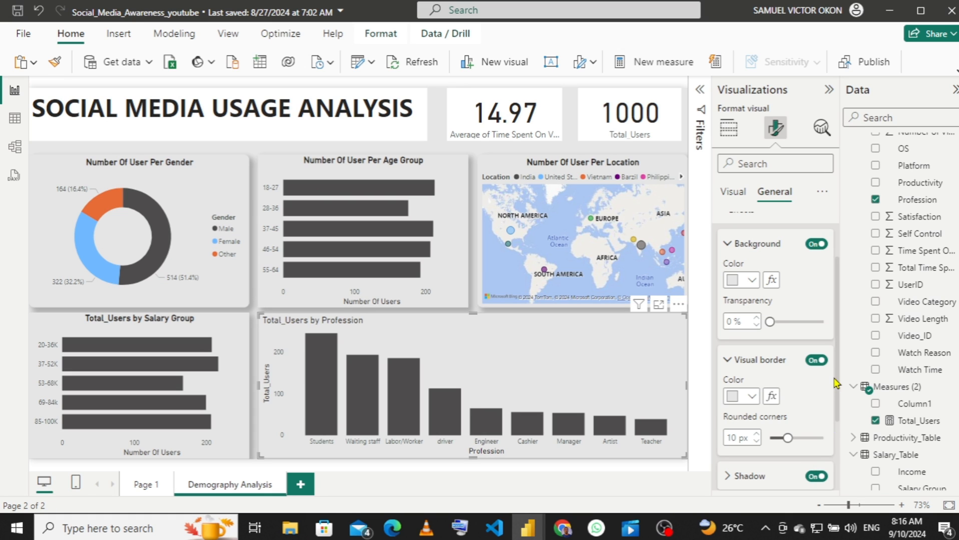
# - Change the profession column chart's title to "Number Of User Per Profession"
pyautogui.moveTo(841, 394); pyautogui.dragTo(830, 304)
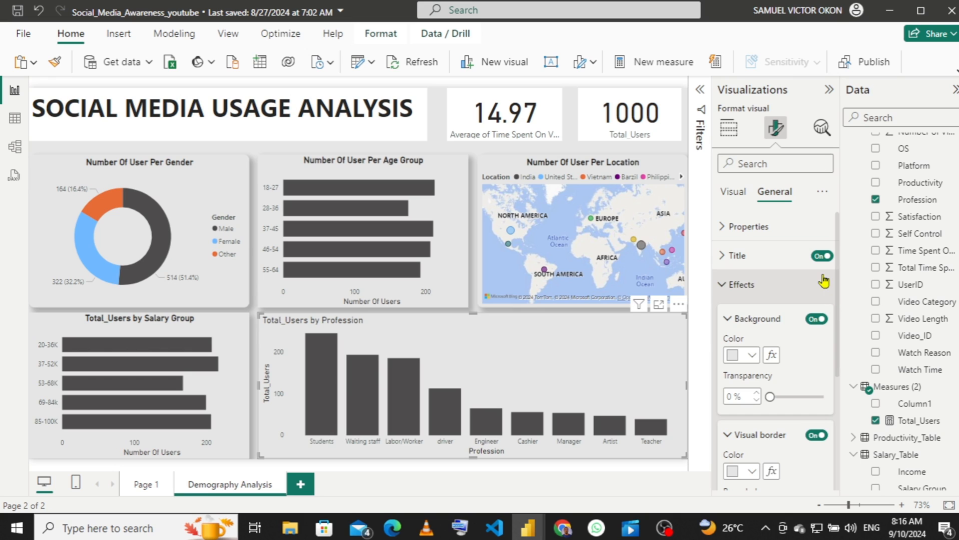
pyautogui.click(721, 256)
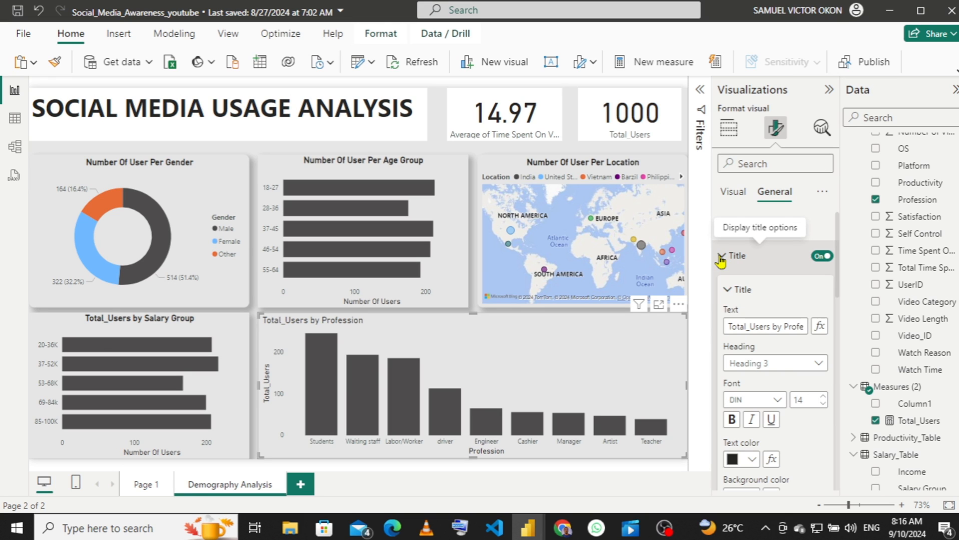
pyautogui.click(746, 328)
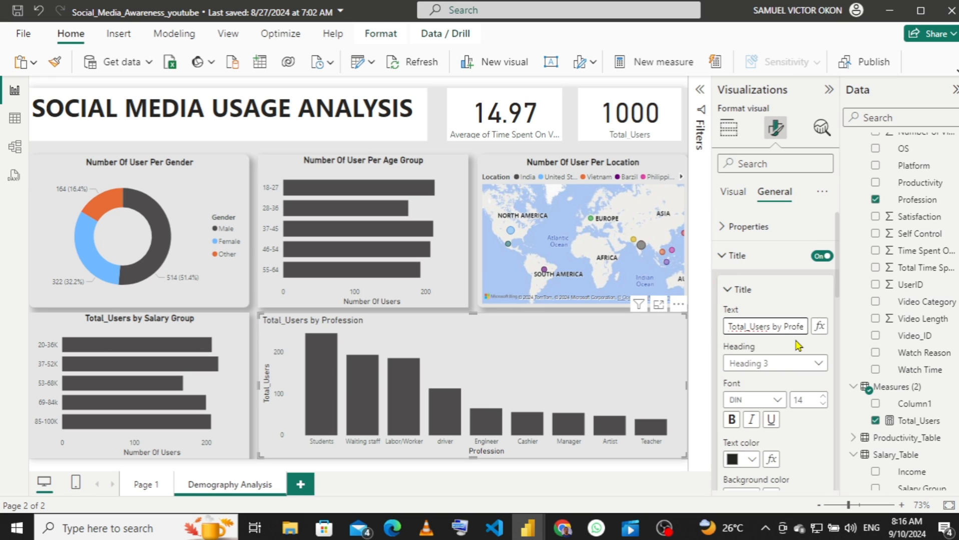
pyautogui.hotkey('ctrl', 'a')
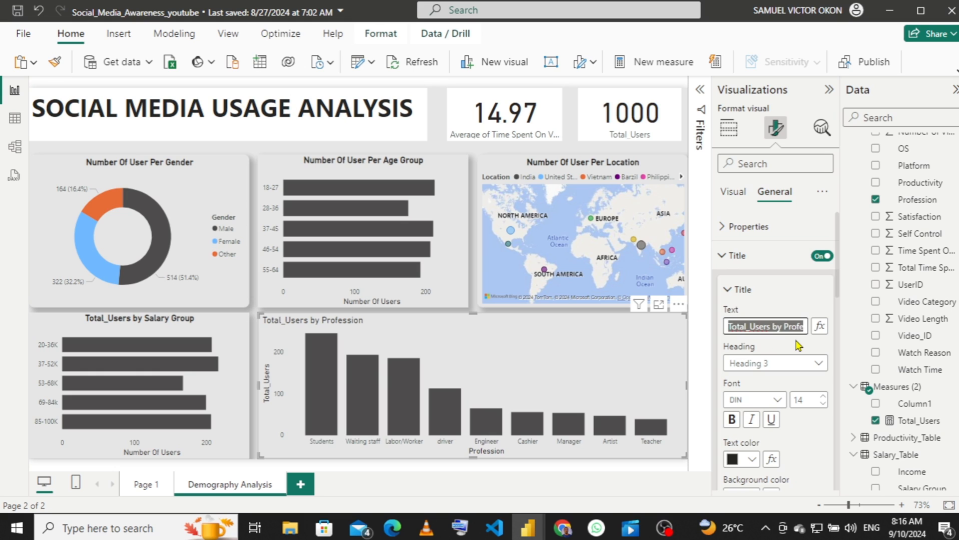
pyautogui.write('N')
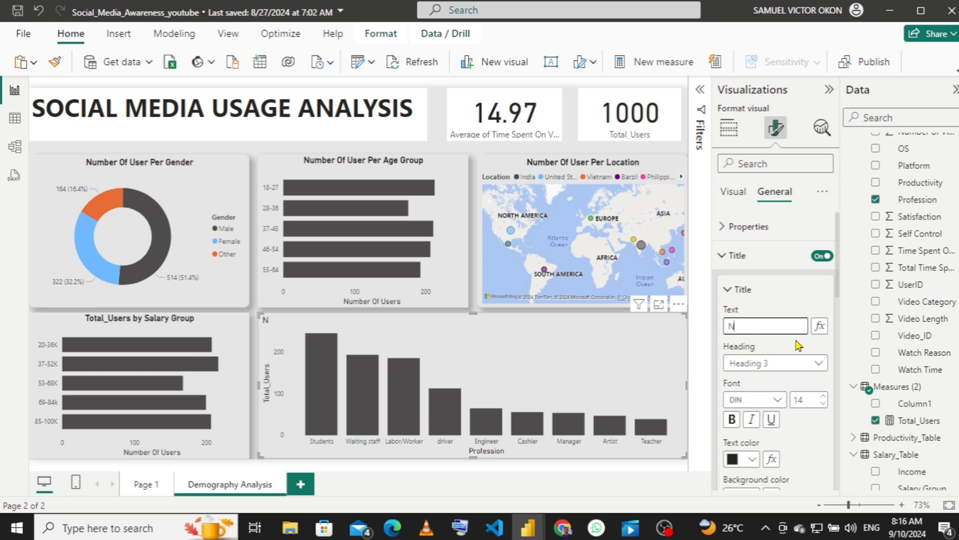
pyautogui.write('umn')
pyautogui.press('BackSpace')
pyautogui.write('ber Of User')
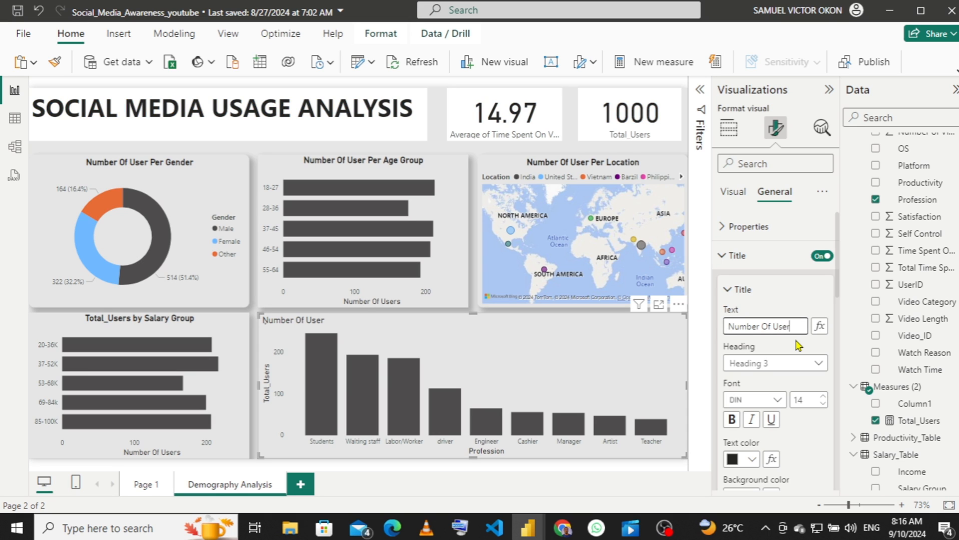
pyautogui.write(' Per Profe')
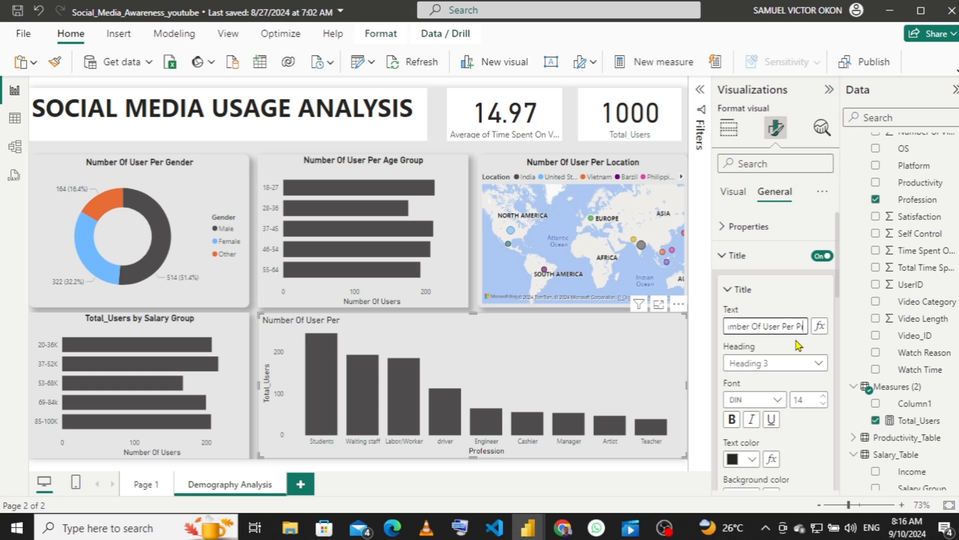
pyautogui.write('ssion')
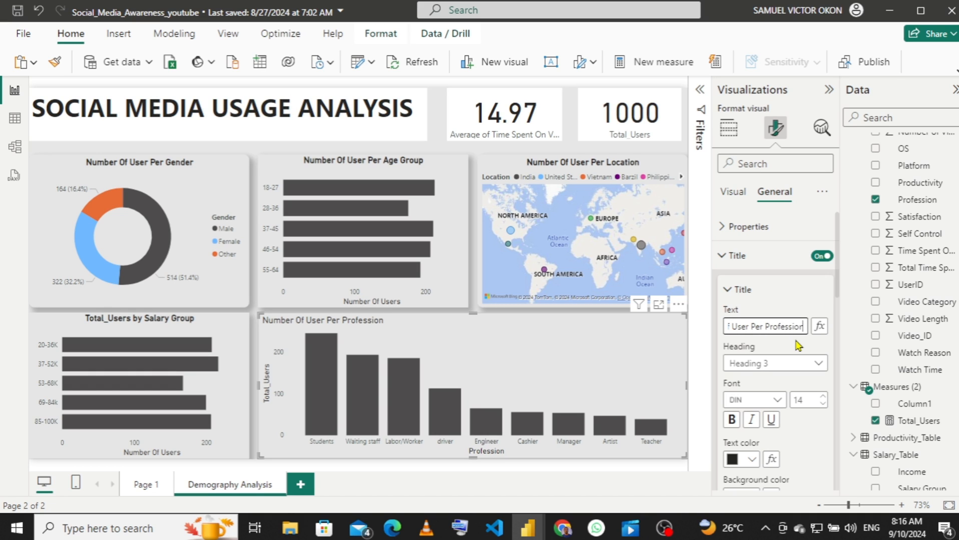
# - Make the profession column chart's title bold and align it to the centre
pyautogui.click(731, 420)
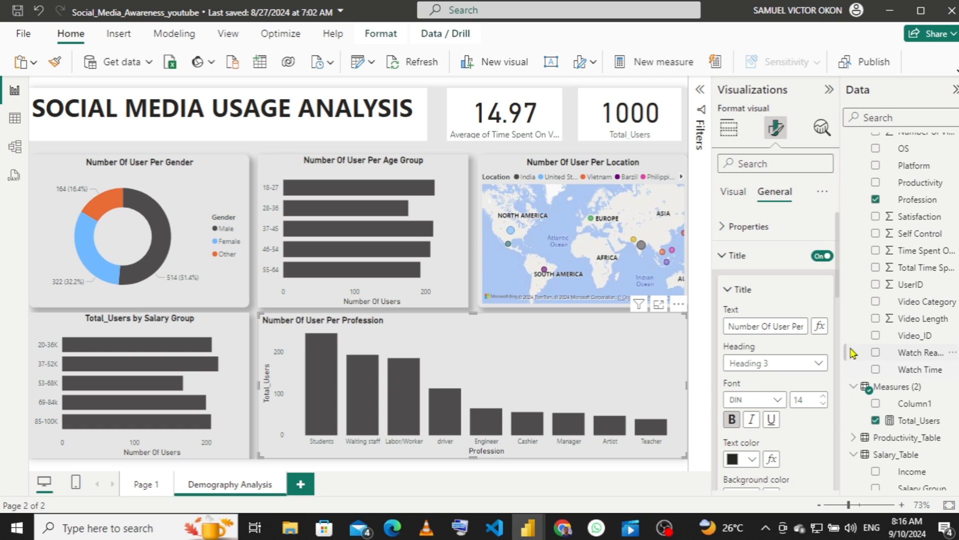
pyautogui.scroll(-3, 835, 325)
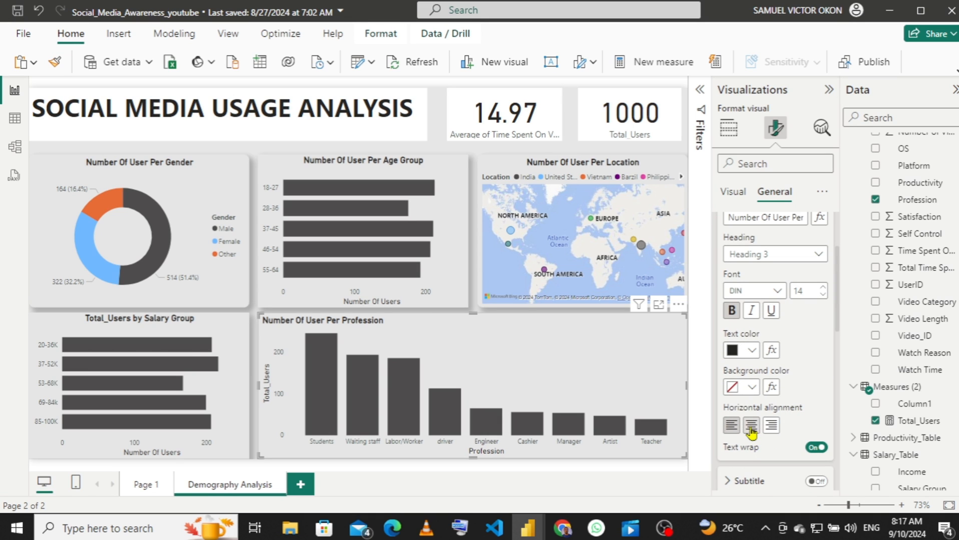
pyautogui.click(750, 430)
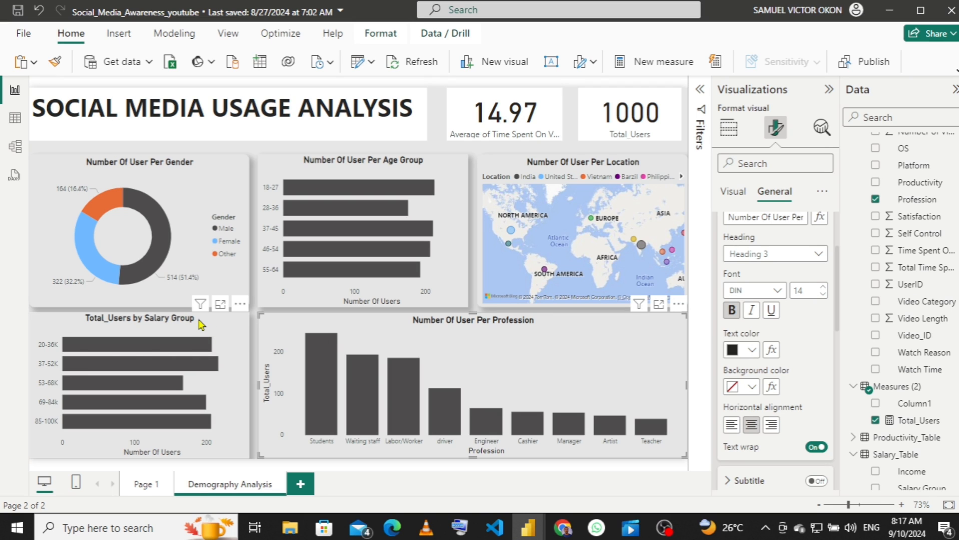
# - Change the salary group bar chart's title to "Number Of User Per Age Group"
pyautogui.click(201, 326)
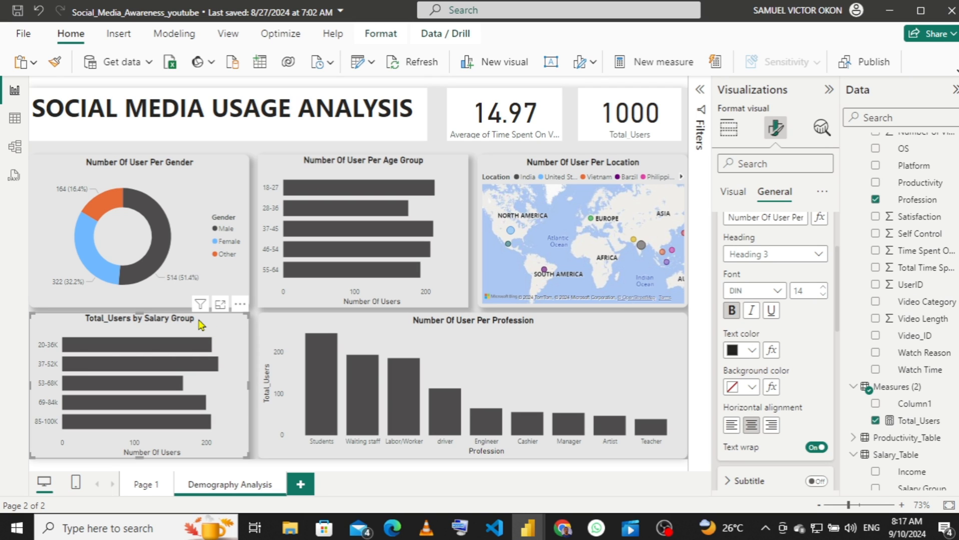
pyautogui.click(774, 221)
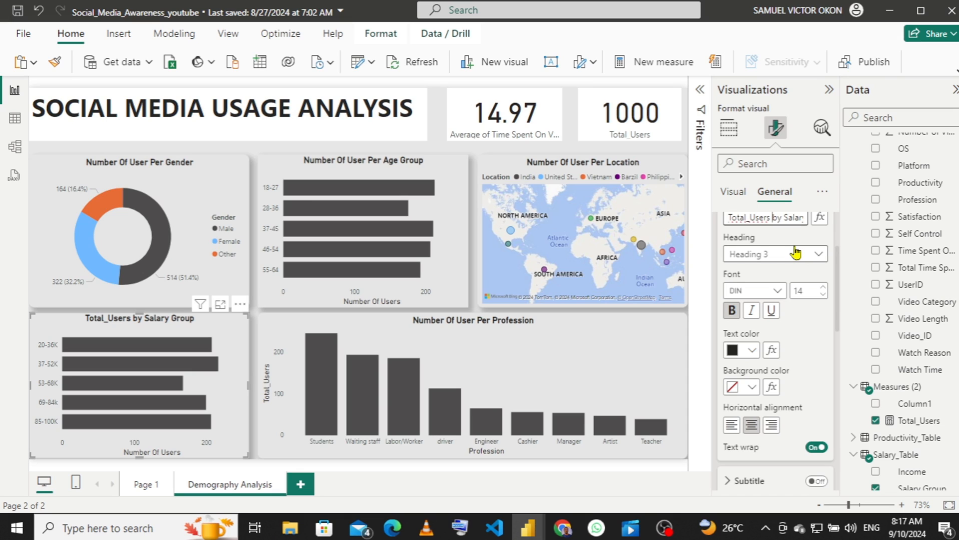
pyautogui.hotkey('ctrl', 'a')
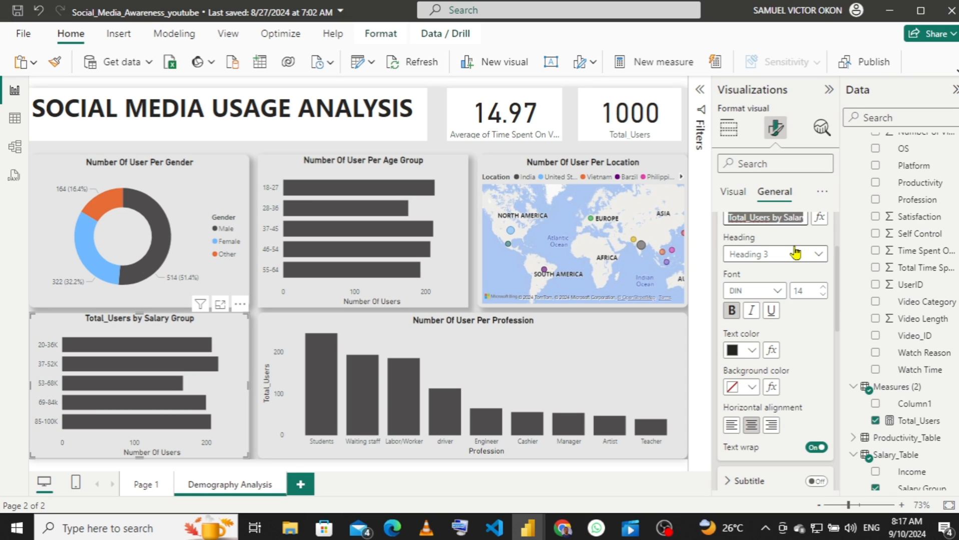
pyautogui.write('N')
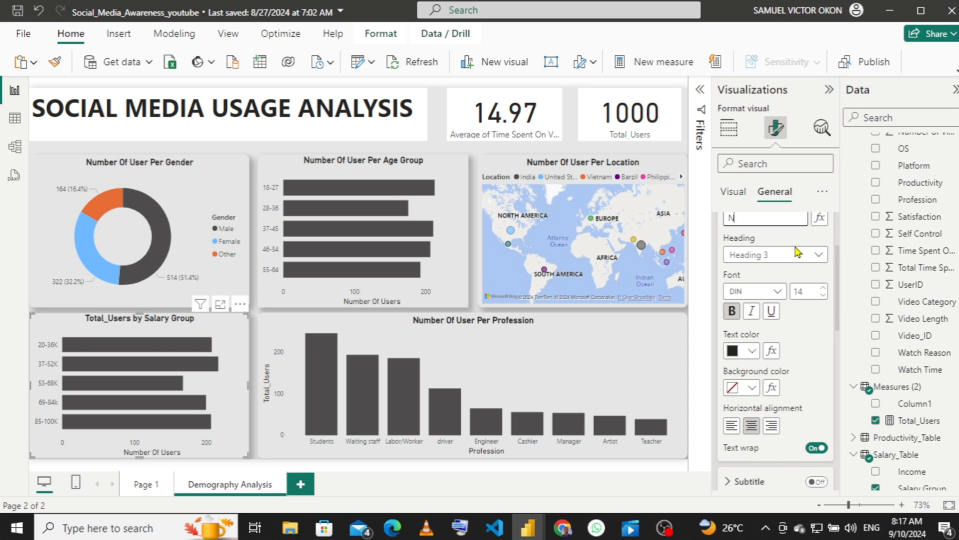
pyautogui.write('umber O')
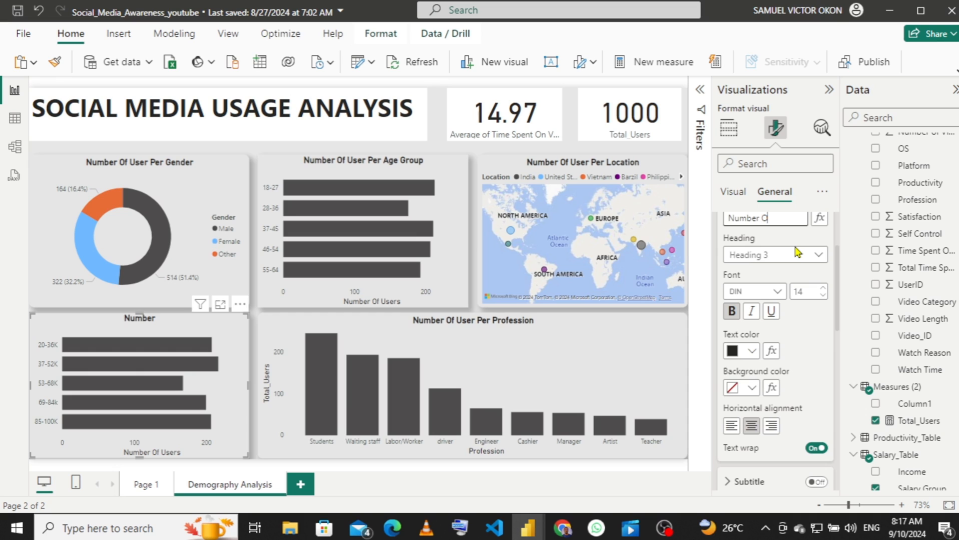
pyautogui.write('f User')
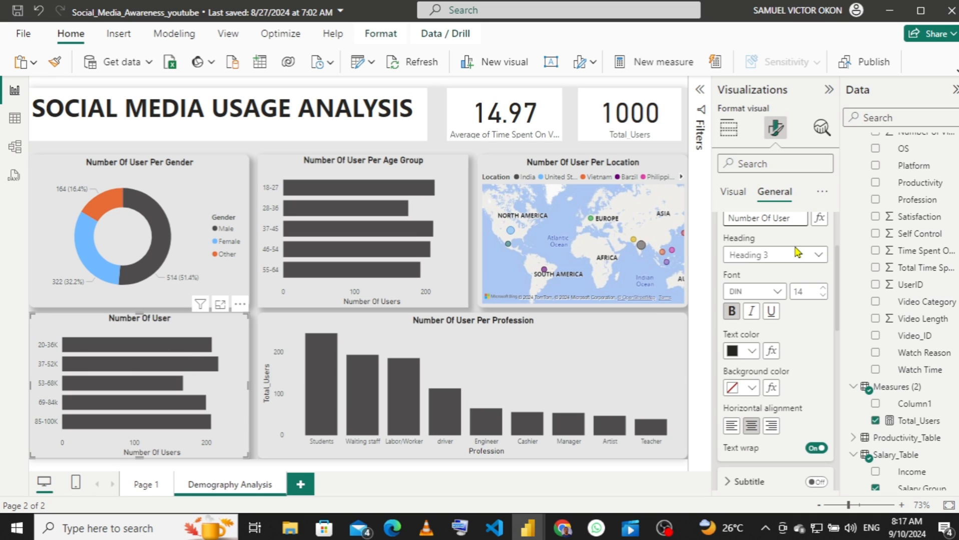
pyautogui.write(' Per')
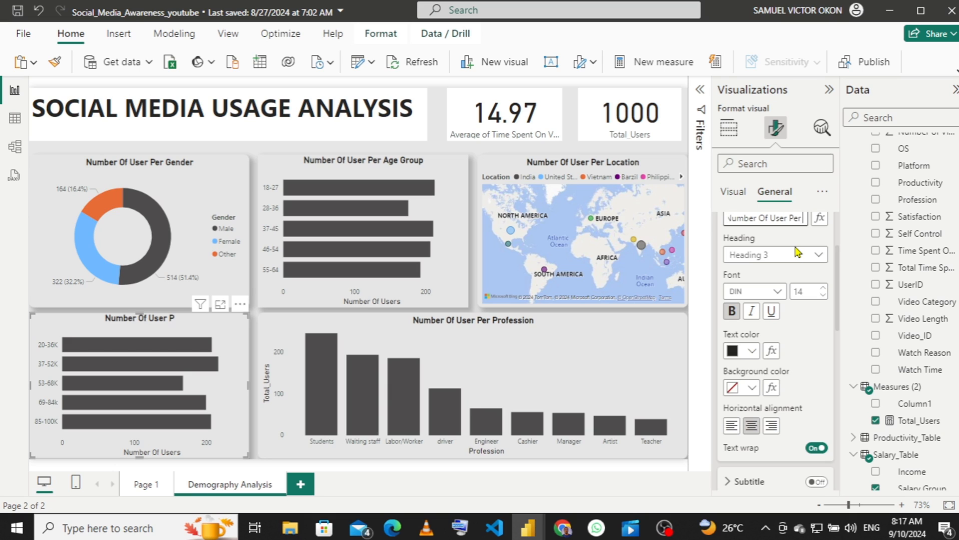
pyautogui.write(' Age')
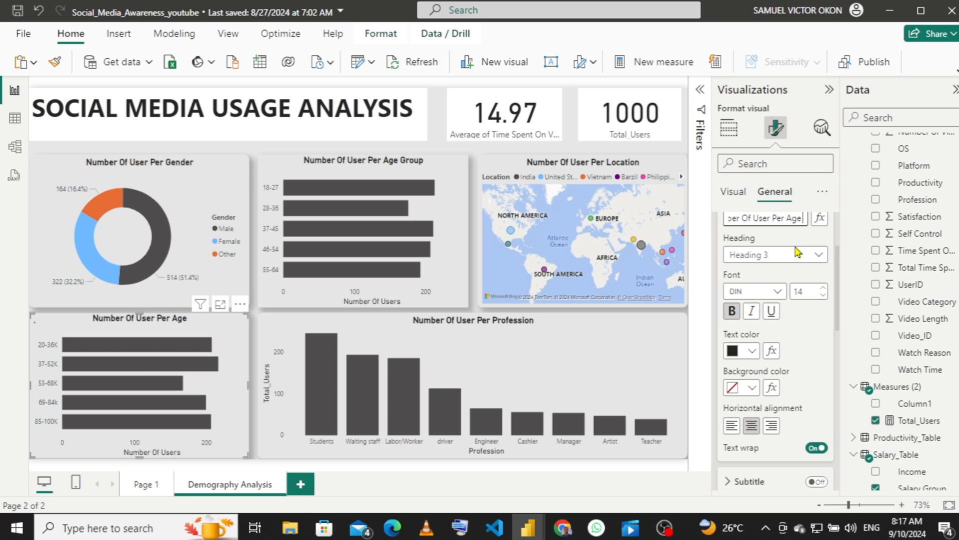
pyautogui.write(' Group')
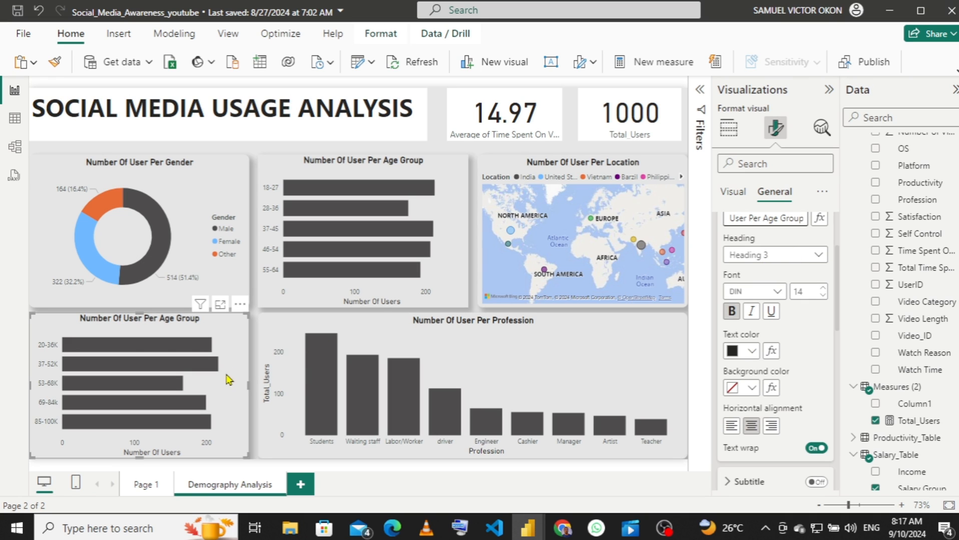
# - Turn off the X-axis title in the profession column chart and collapse the X-axis settings
pyautogui.click(344, 328)
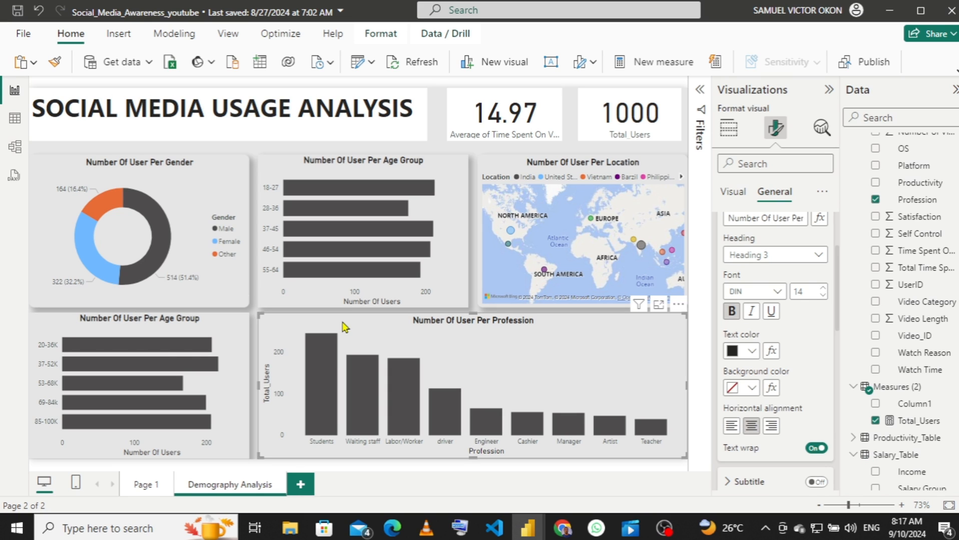
pyautogui.click(736, 195)
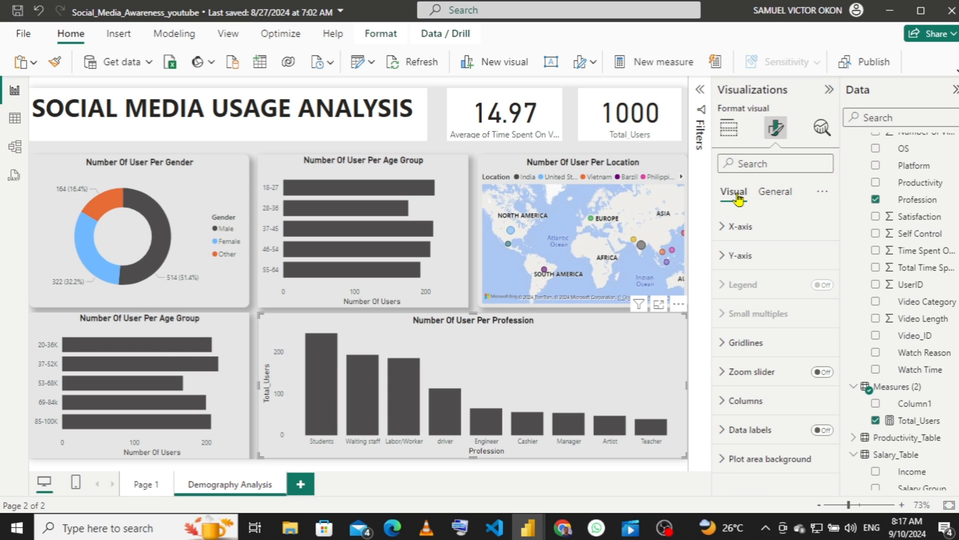
pyautogui.click(720, 236)
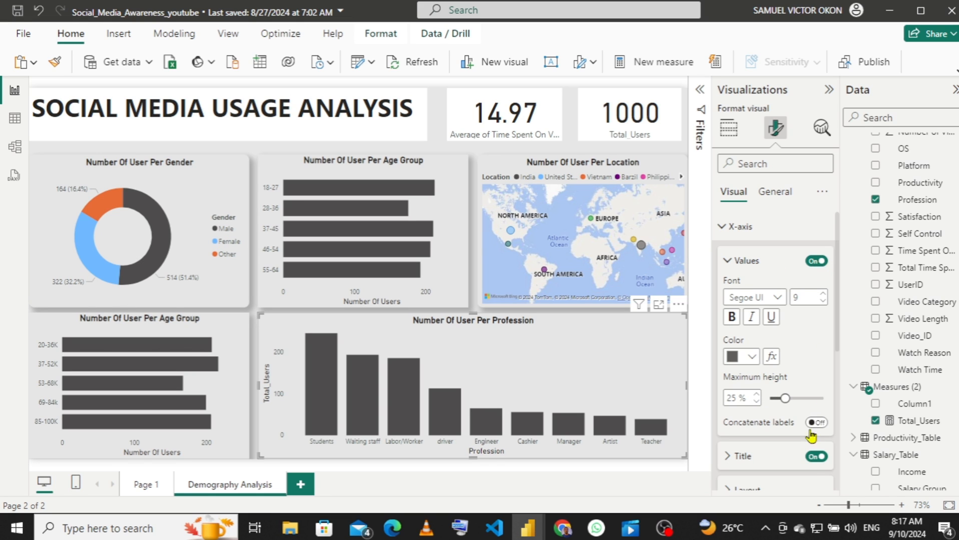
pyautogui.click(814, 467)
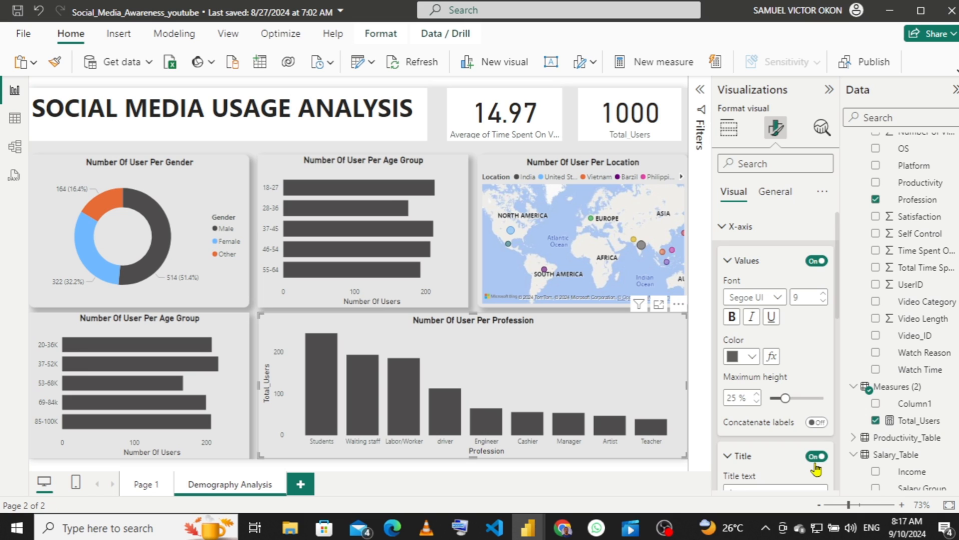
pyautogui.click(815, 463)
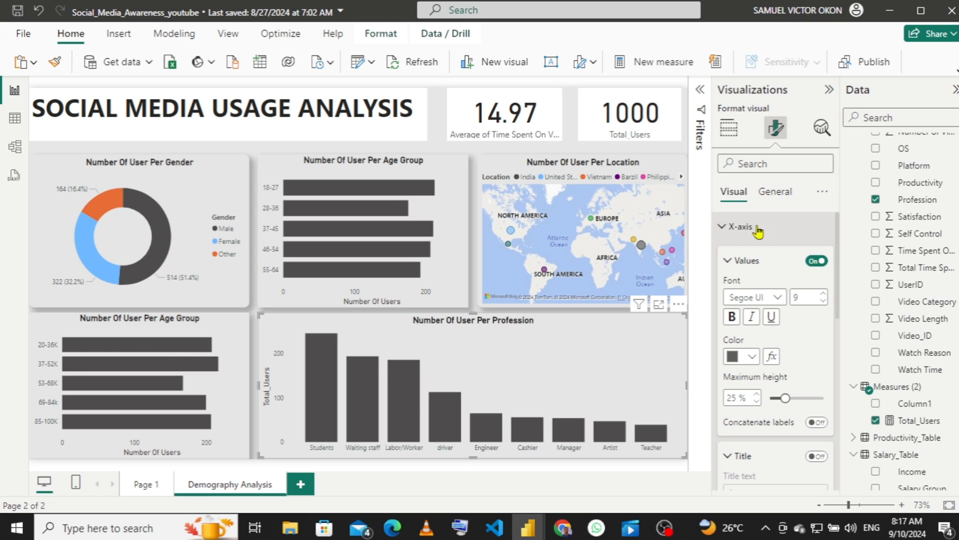
pyautogui.click(722, 228)
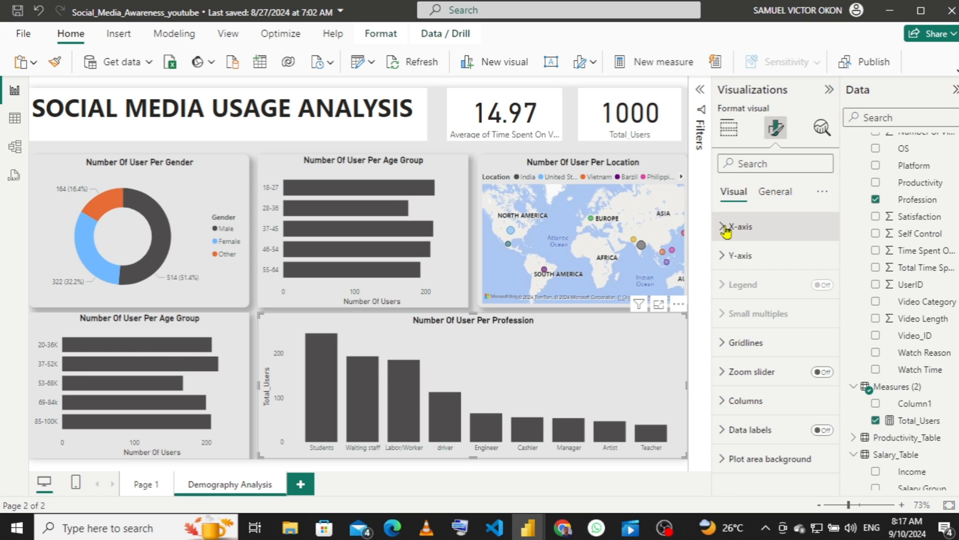
# - Set the profession column chart's Y-axis title to "Number Of Users" and collapse the Y-axis settings
pyautogui.click(721, 257)
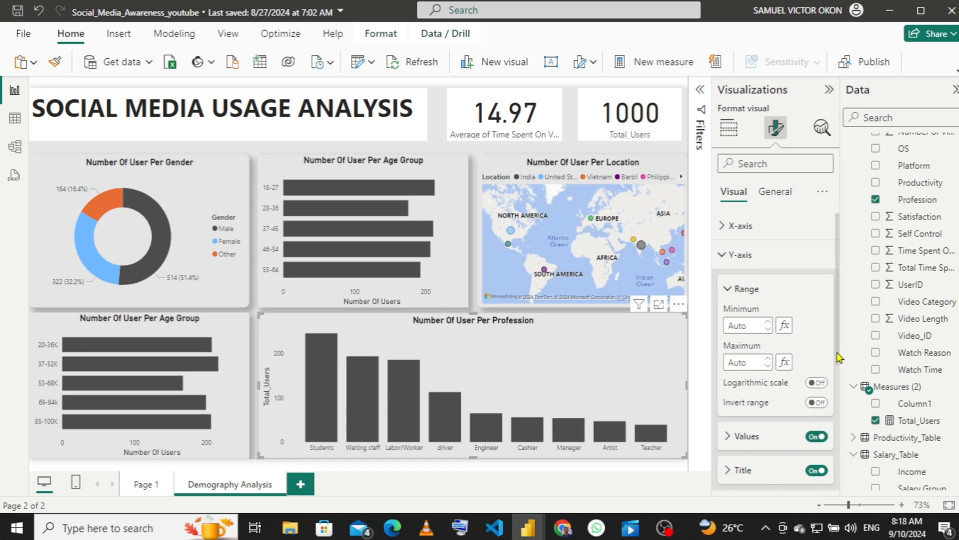
pyautogui.scroll(-3, 835, 359)
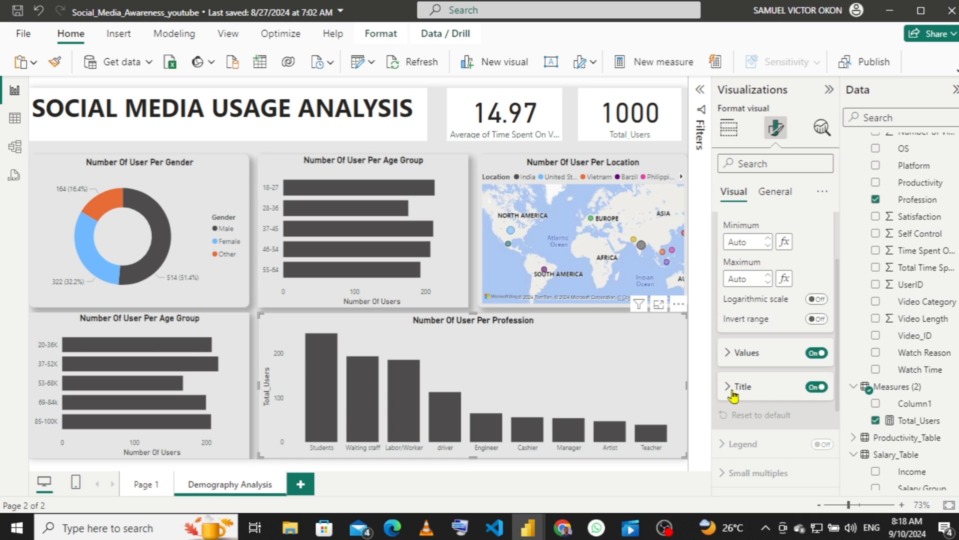
pyautogui.click(734, 392)
pyautogui.click(764, 425)
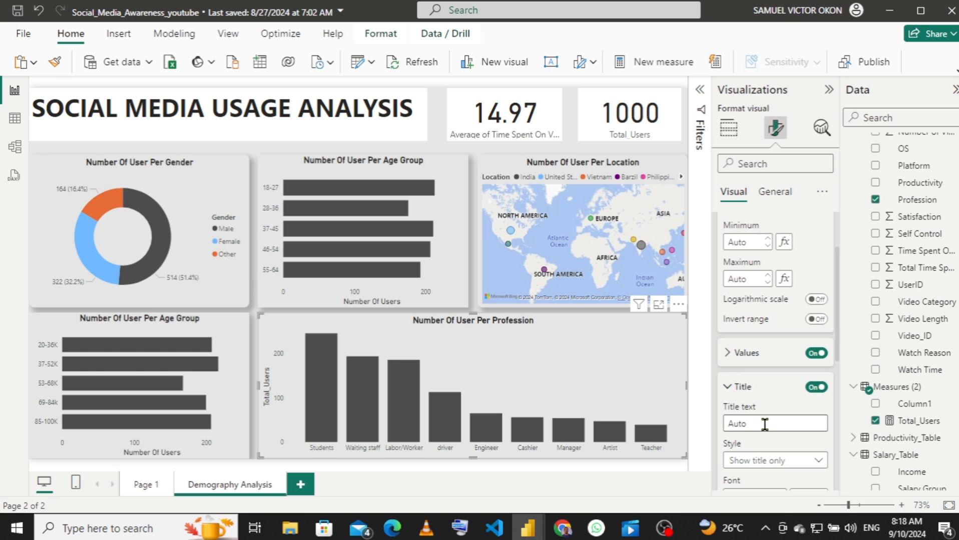
pyautogui.write('Number Of Users')
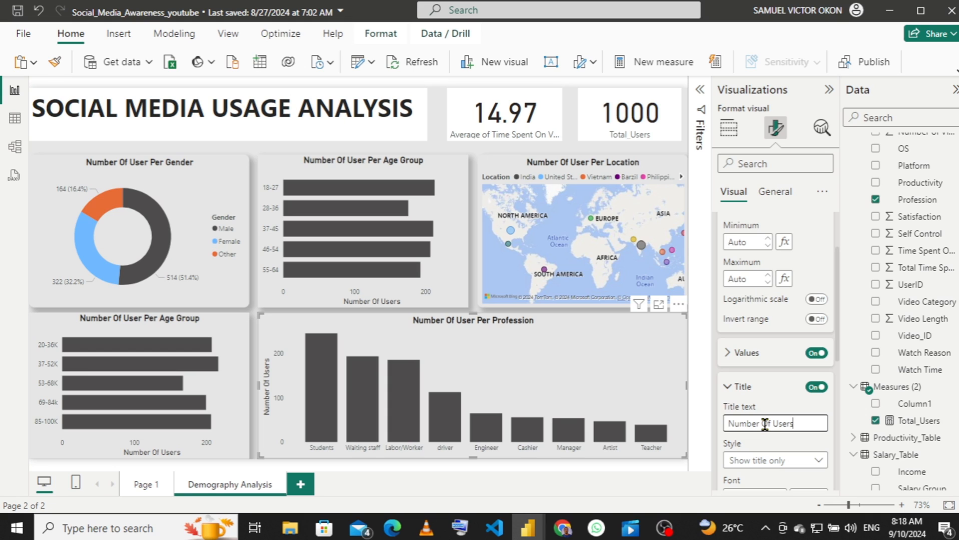
pyautogui.click(581, 341)
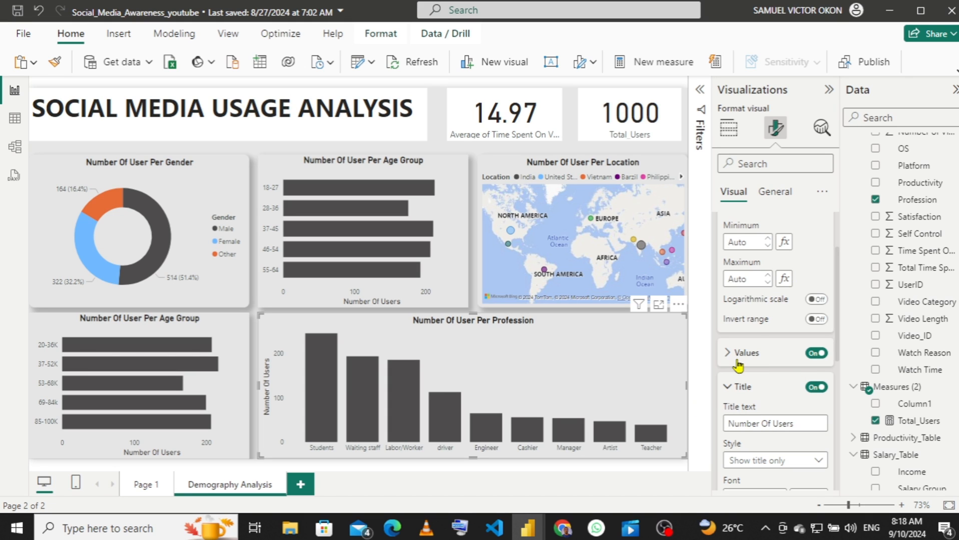
pyautogui.moveTo(837, 257); pyautogui.dragTo(837, 233)
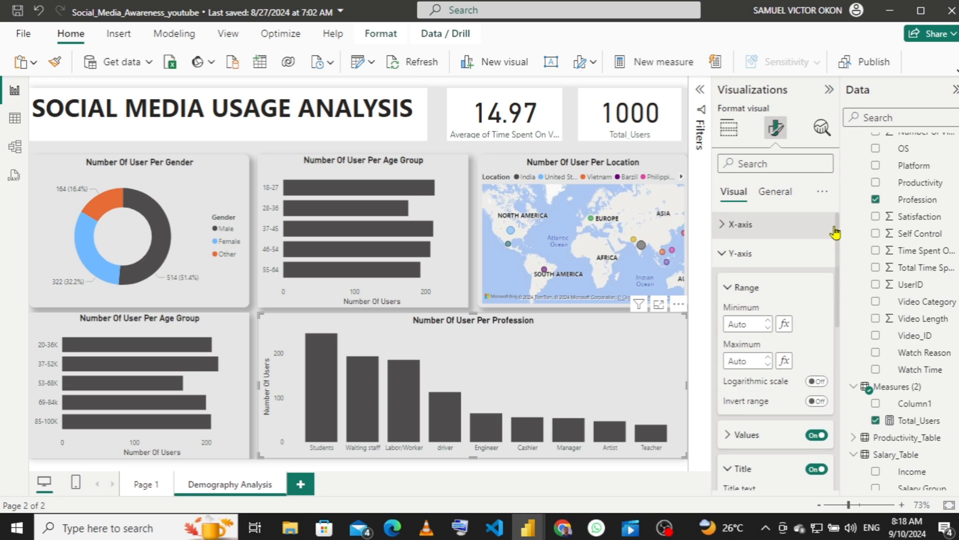
pyautogui.click(730, 256)
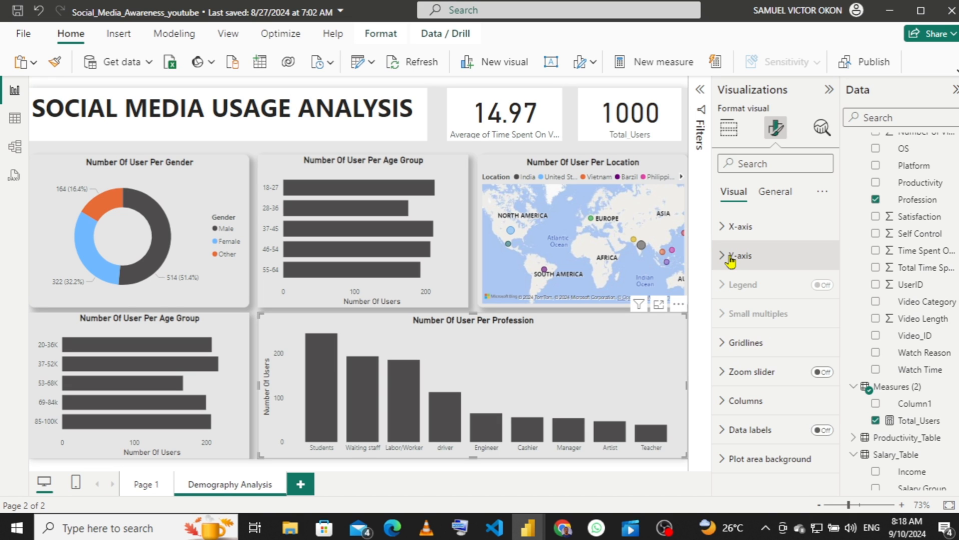
# - Give the "SOCIAL MEDIA USAGE ANALYSIS" text box the light grey background used by the charts
pyautogui.click(364, 134)
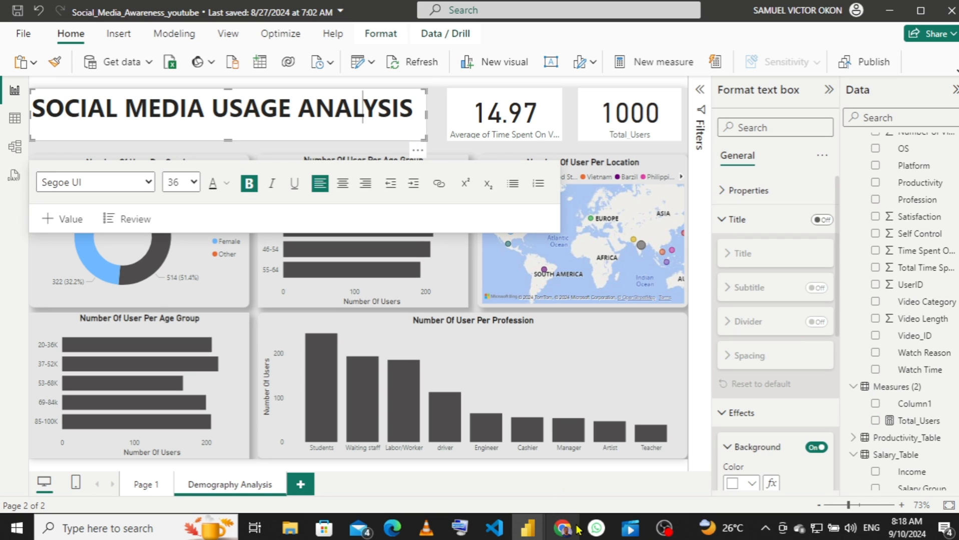
pyautogui.moveTo(528, 529)
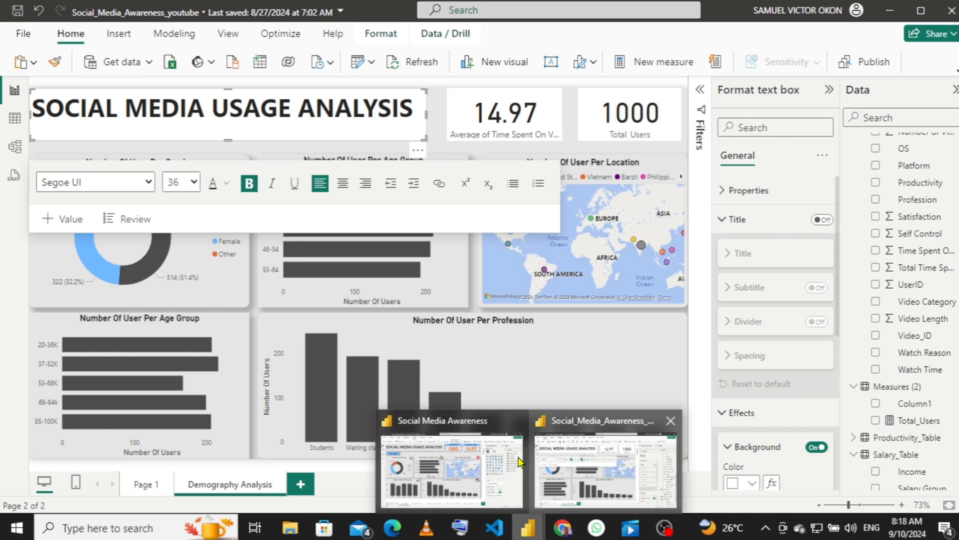
pyautogui.moveTo(475, 468)
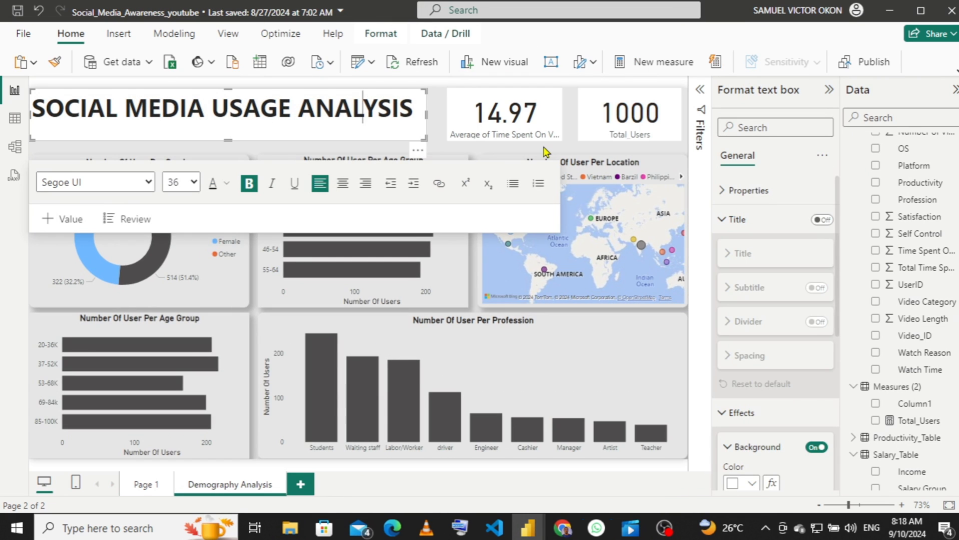
pyautogui.click(727, 220)
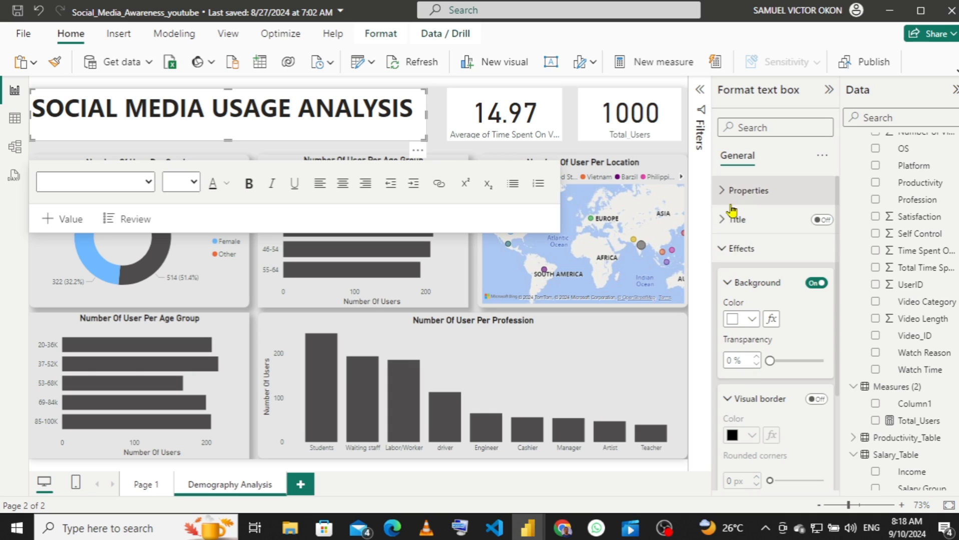
pyautogui.click(719, 259)
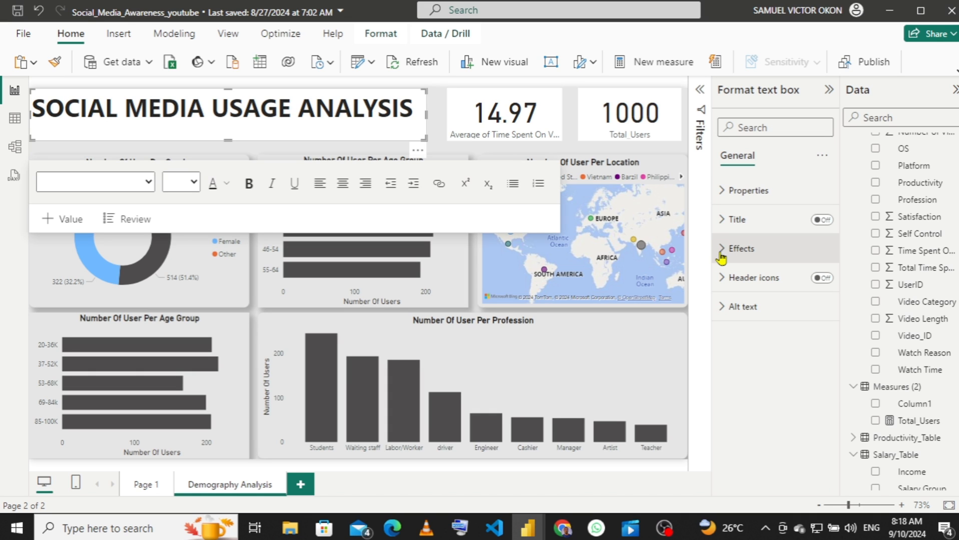
pyautogui.click(722, 253)
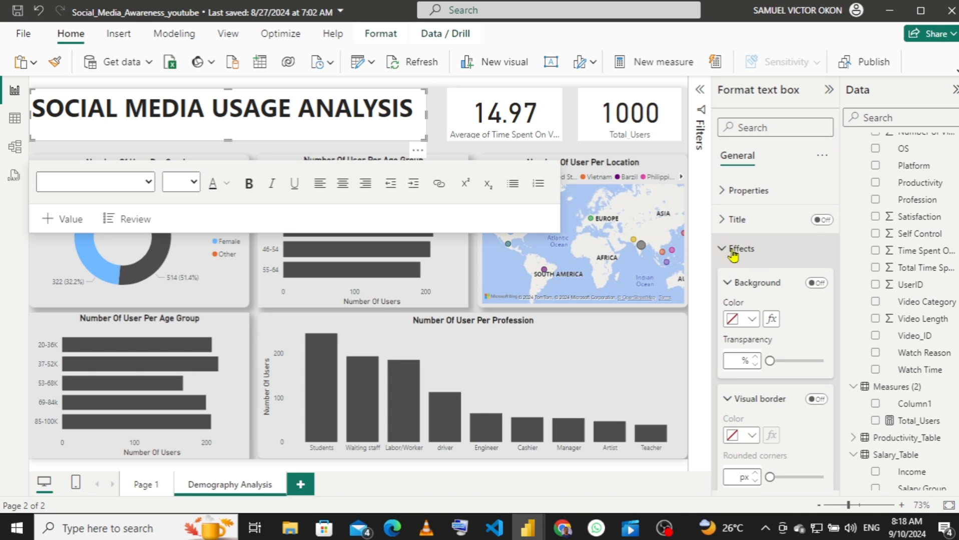
pyautogui.click(816, 284)
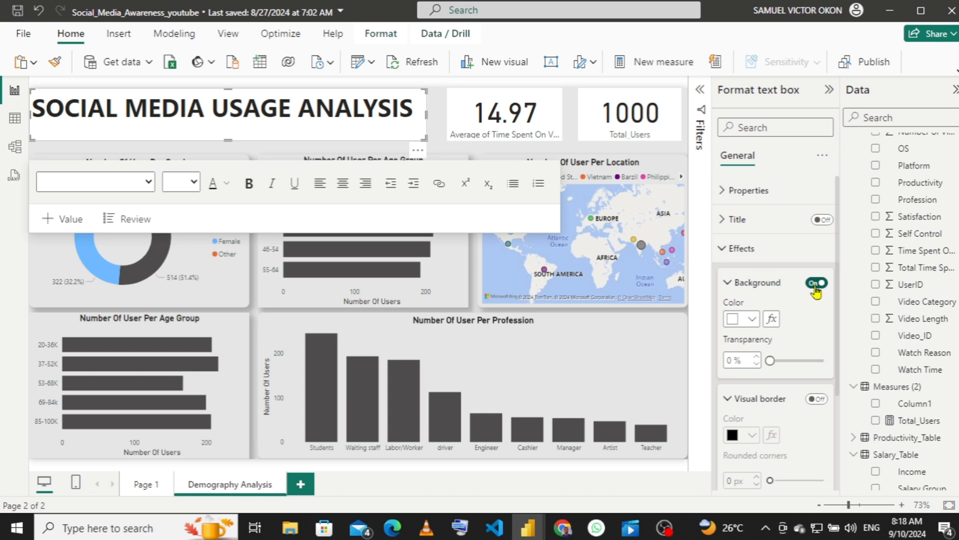
pyautogui.click(752, 321)
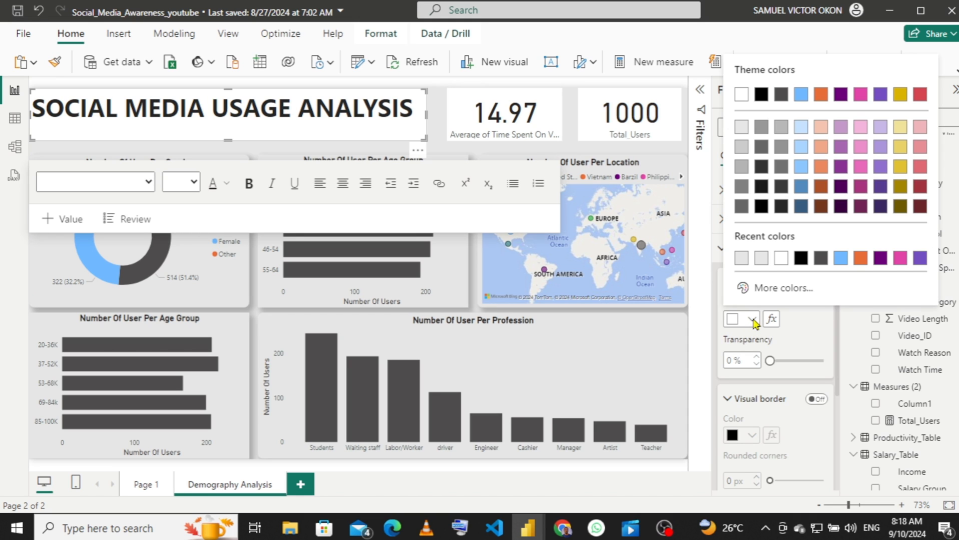
pyautogui.click(741, 259)
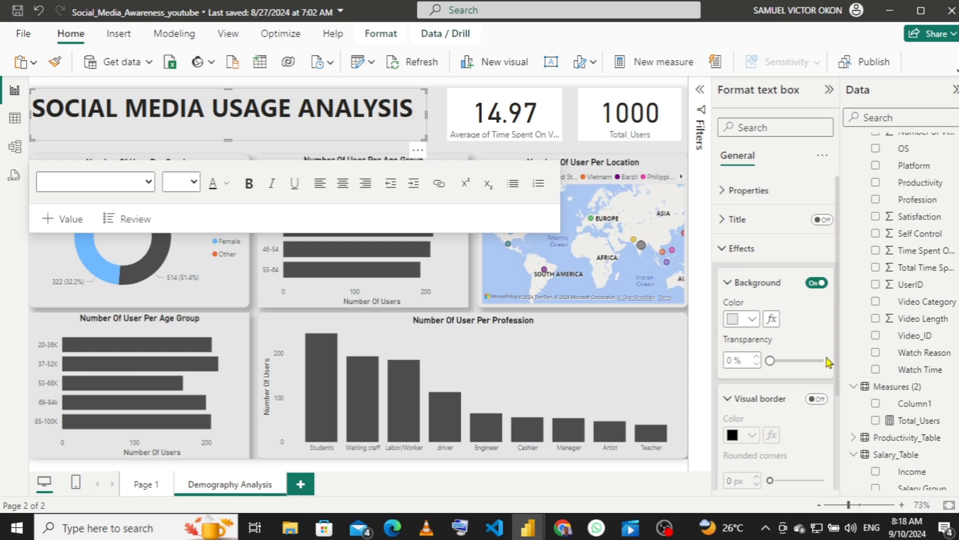
# - Turn on the heading text box's visual border and shadow, and colour the border light grey
pyautogui.click(816, 399)
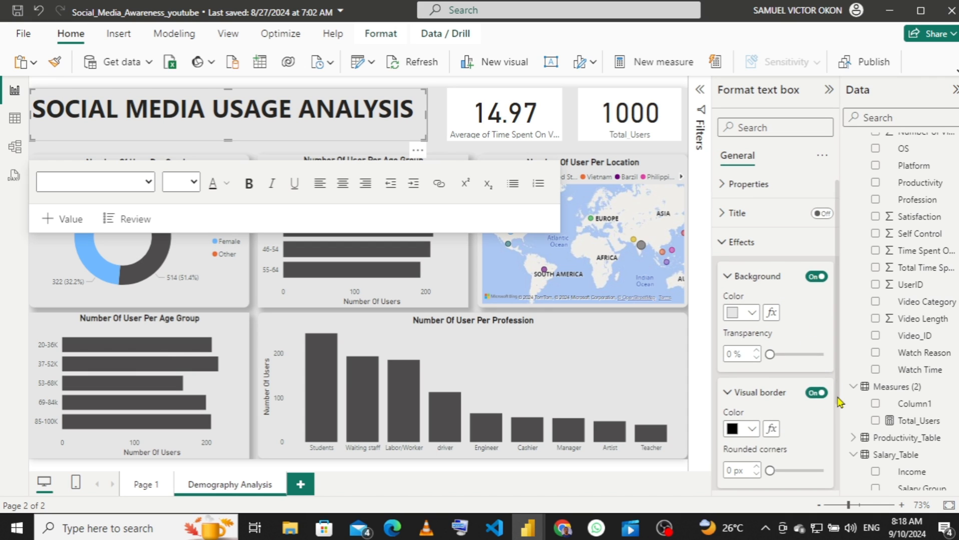
pyautogui.scroll(-1, 839, 406)
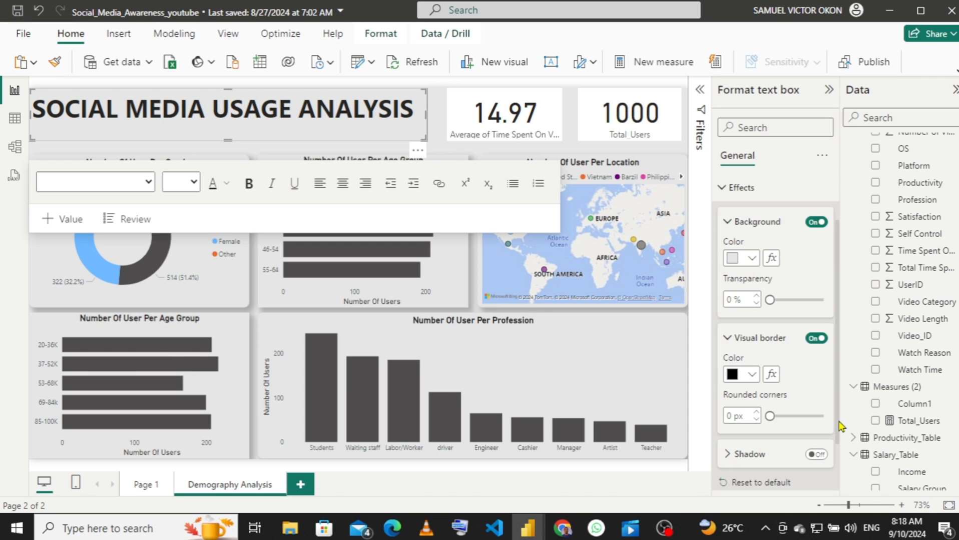
pyautogui.click(816, 455)
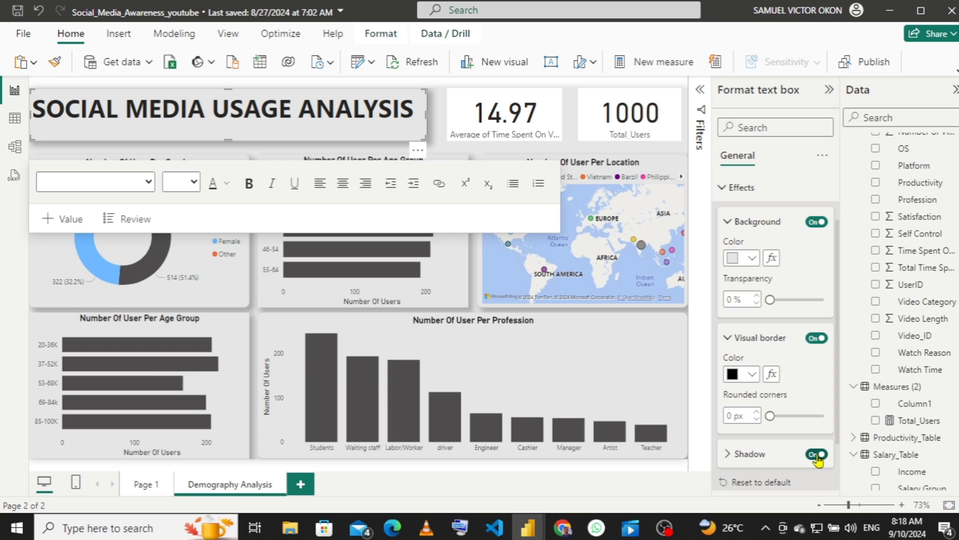
pyautogui.click(753, 379)
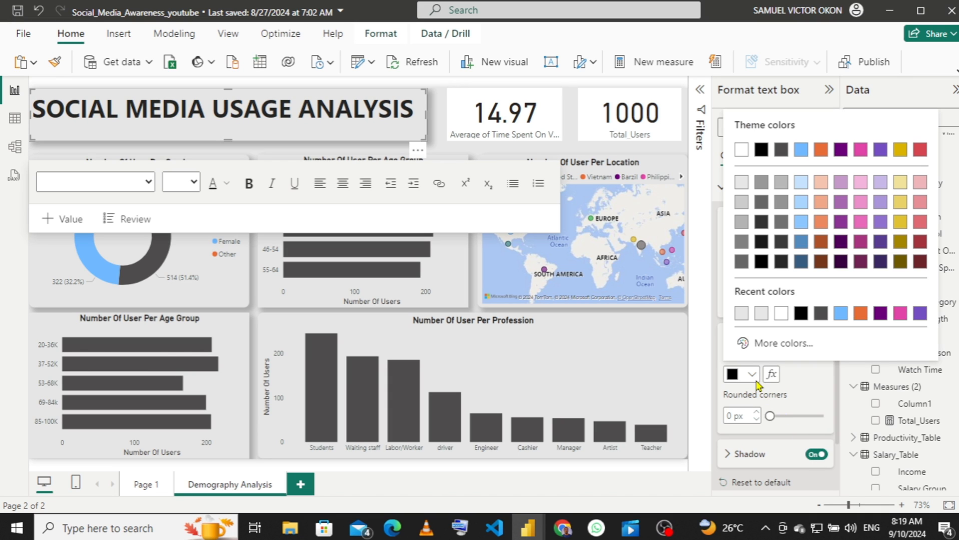
pyautogui.click(741, 313)
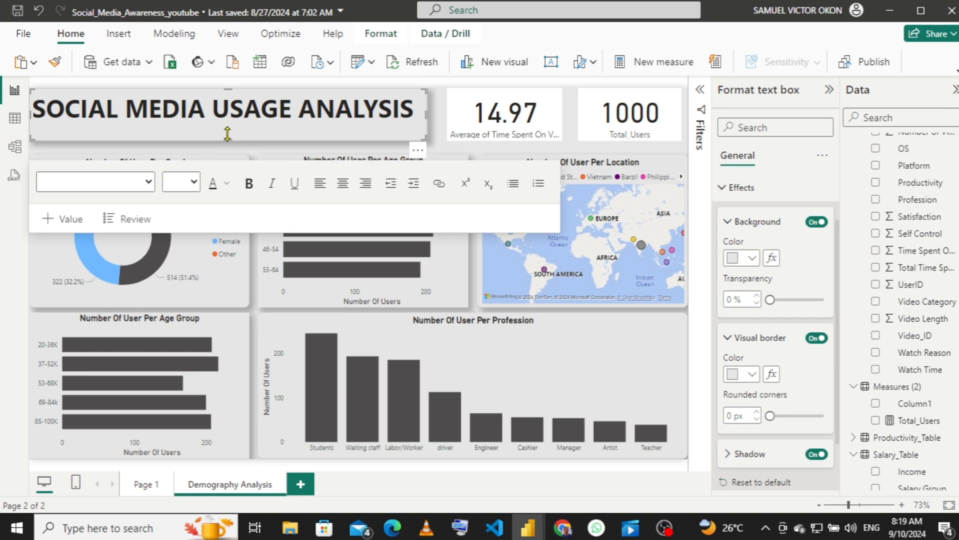
# - Reduce the heading text box's height to fit its text and set its rounded corners to 10 px
pyautogui.moveTo(225, 132); pyautogui.dragTo(227, 131)
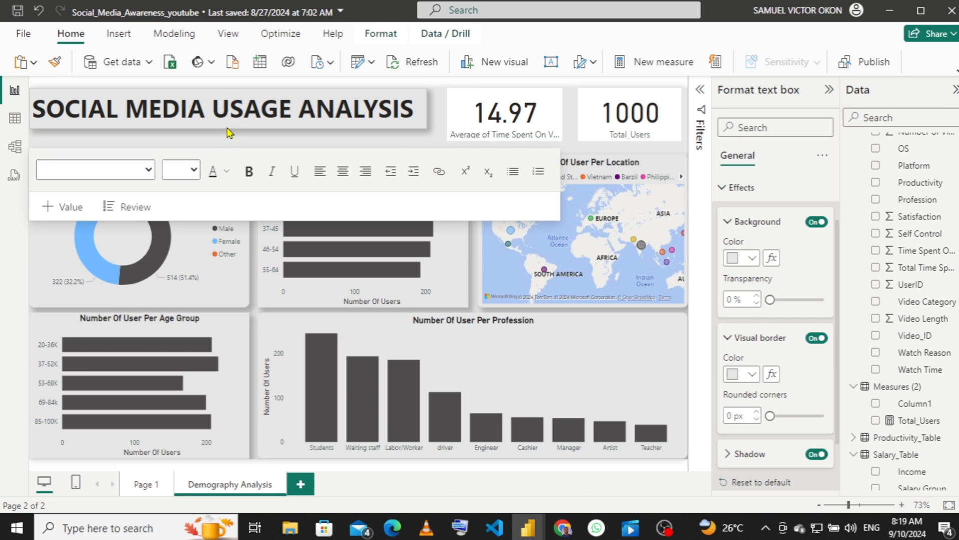
pyautogui.doubleClick(727, 414)
pyautogui.write('1')
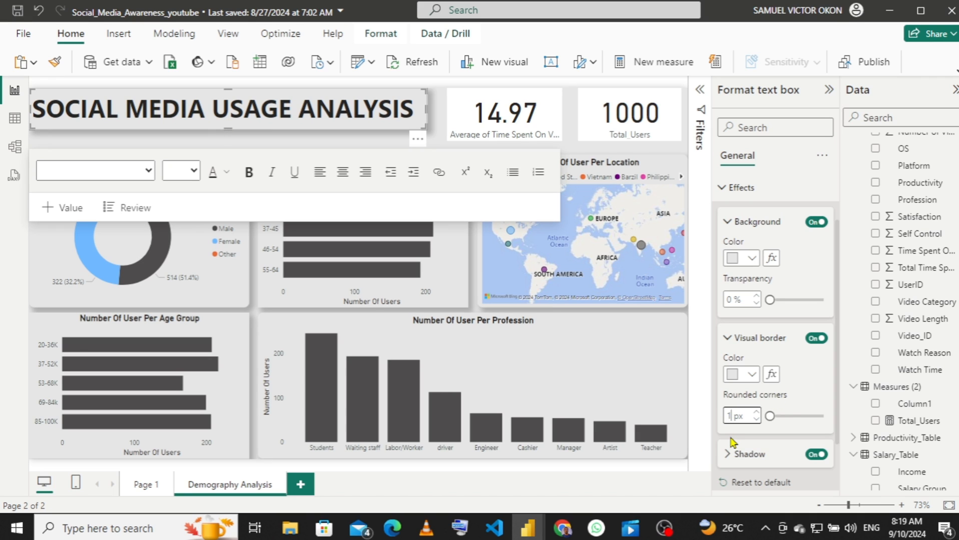
pyautogui.write('0')
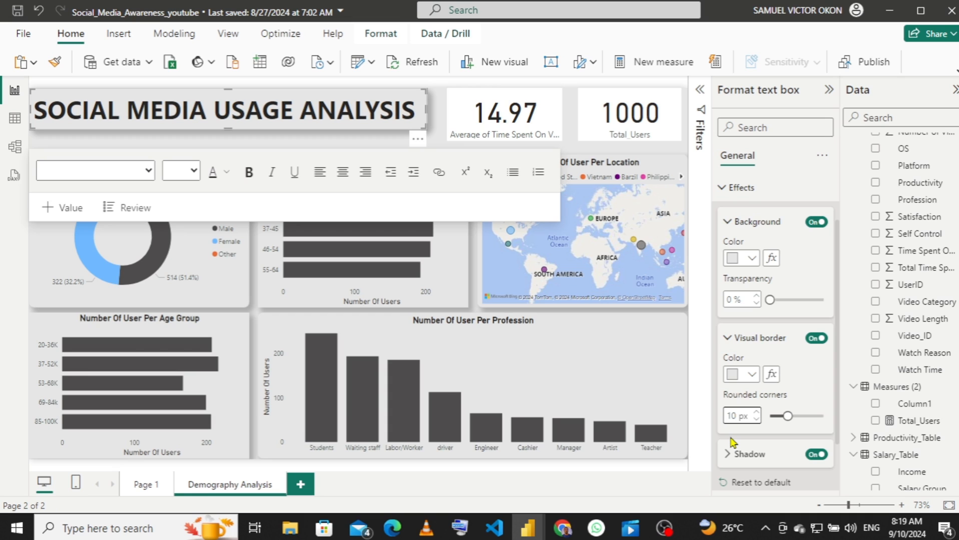
# - Turn off the category label on the average time spent card and make its callout value bold
pyautogui.click(539, 109)
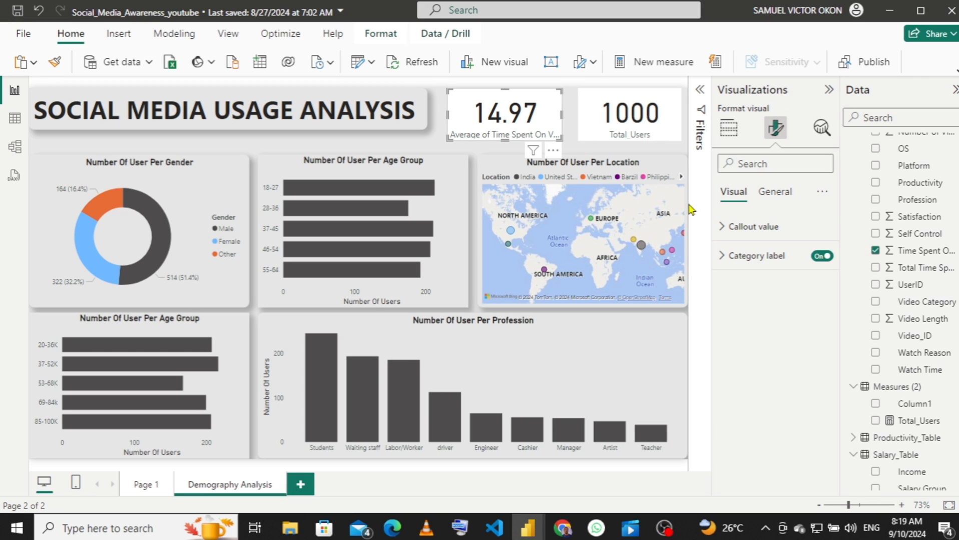
pyautogui.click(820, 258)
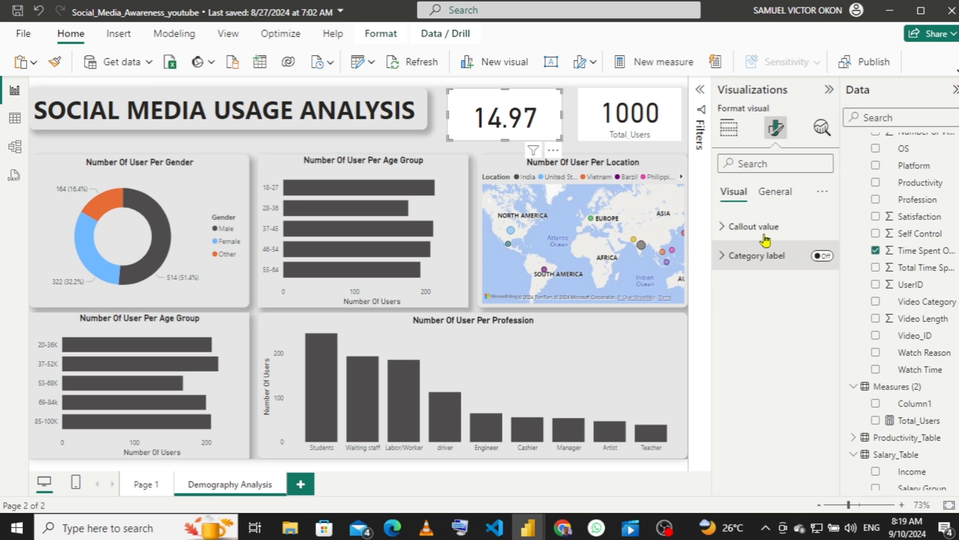
pyautogui.click(727, 228)
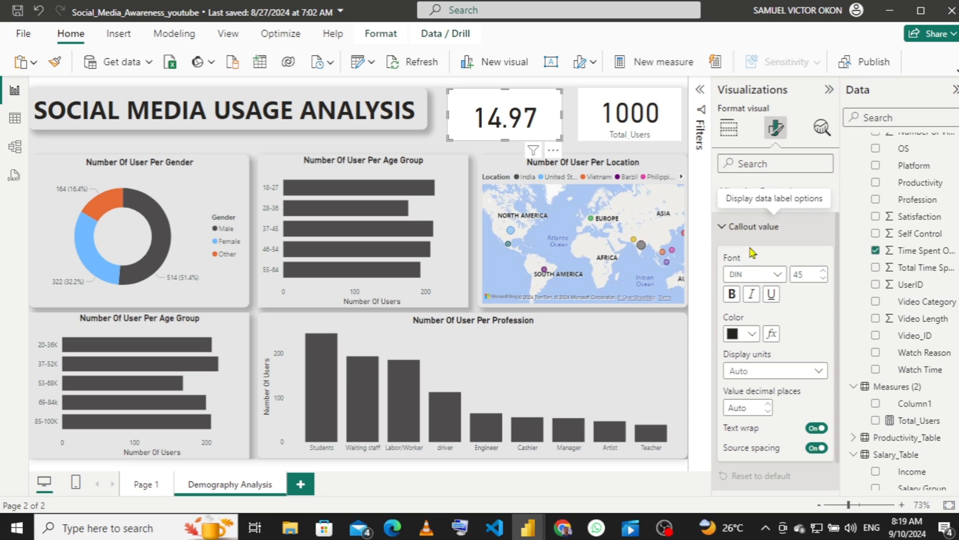
pyautogui.scroll(-2, 840, 295)
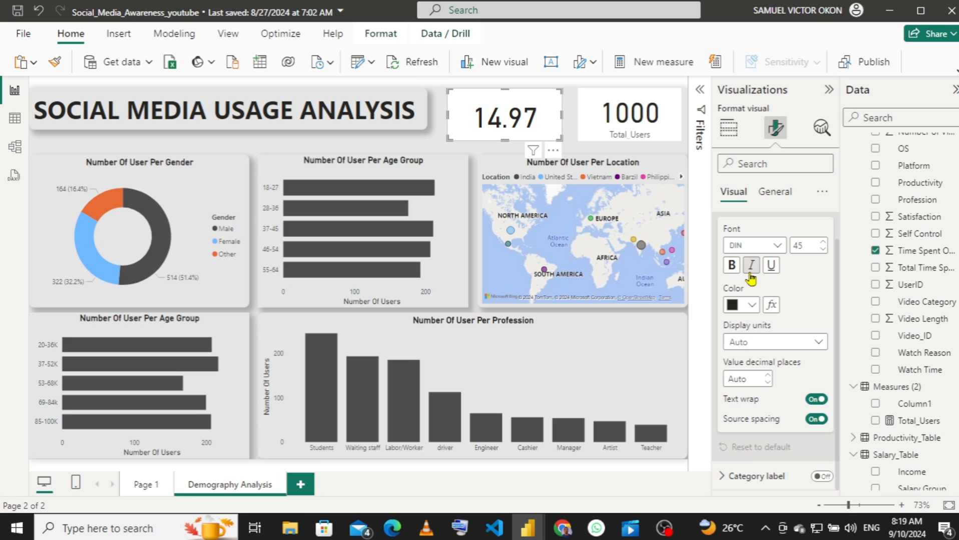
pyautogui.click(732, 265)
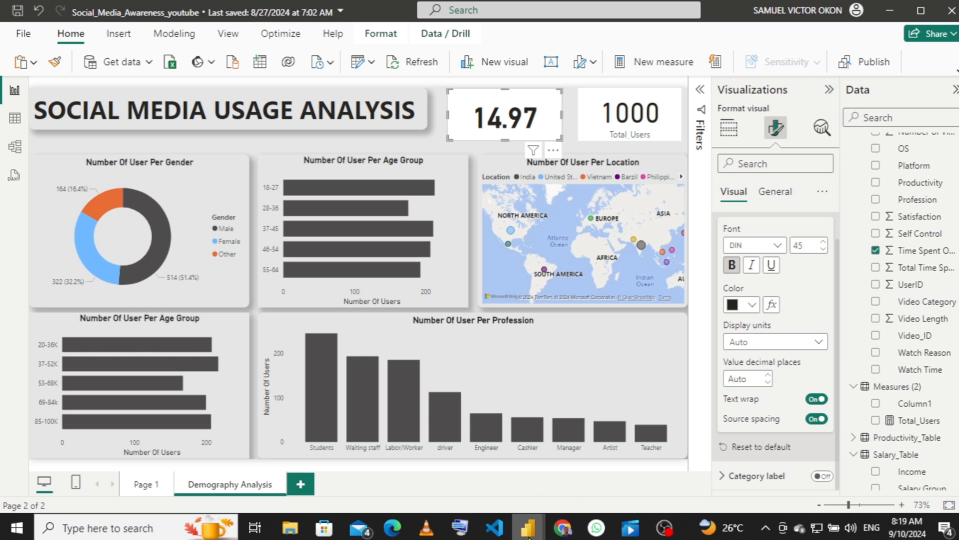
# - Colour the average time spent card's callout value orange and collapse the callout value settings
pyautogui.moveTo(528, 537)
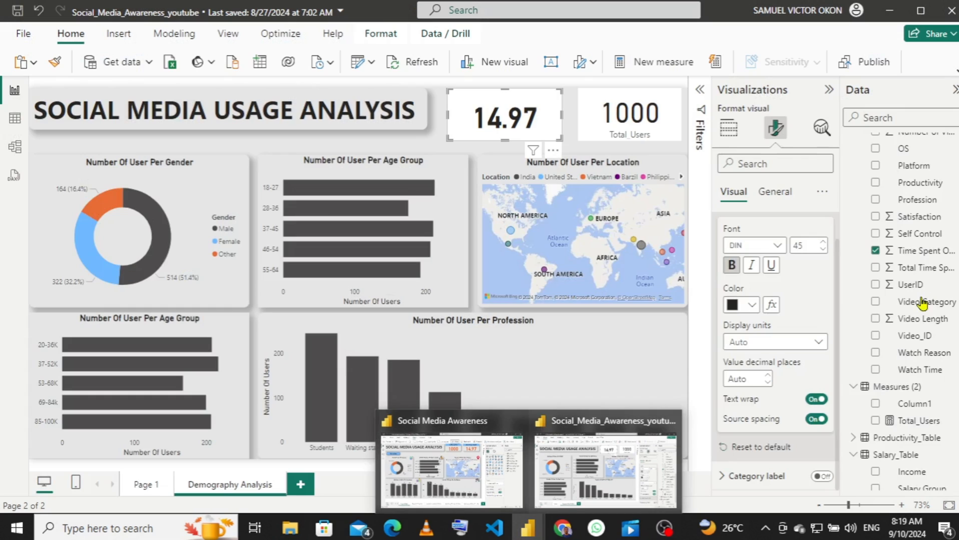
pyautogui.click(606, 470)
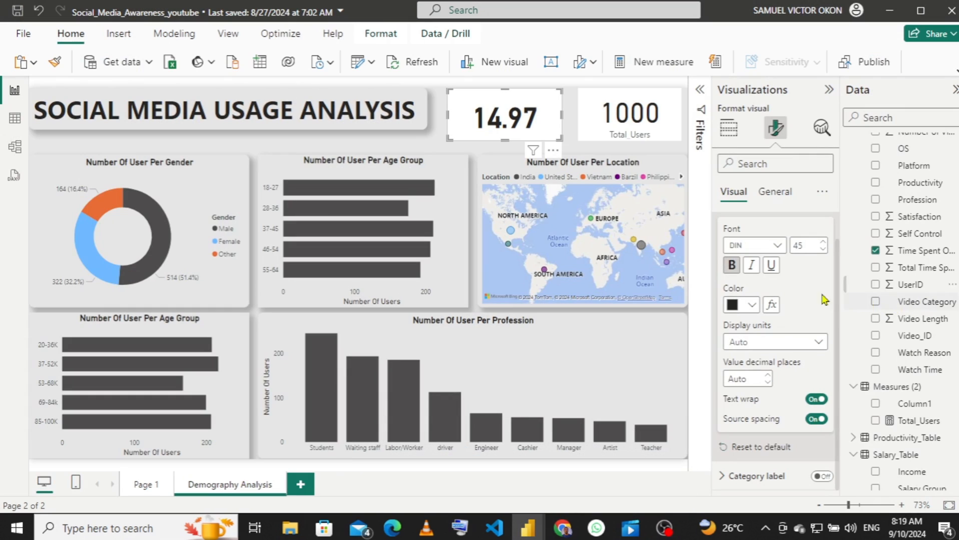
pyautogui.click(753, 305)
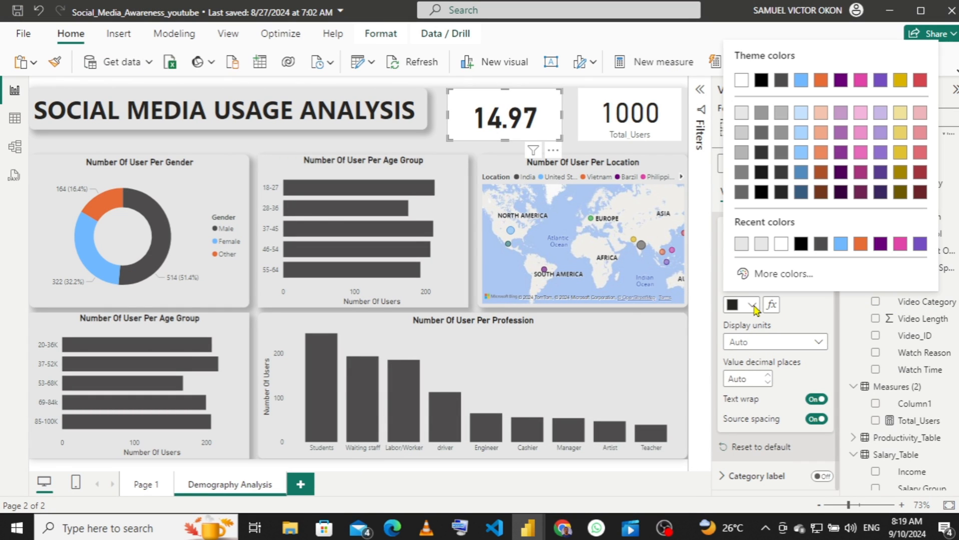
pyautogui.click(821, 81)
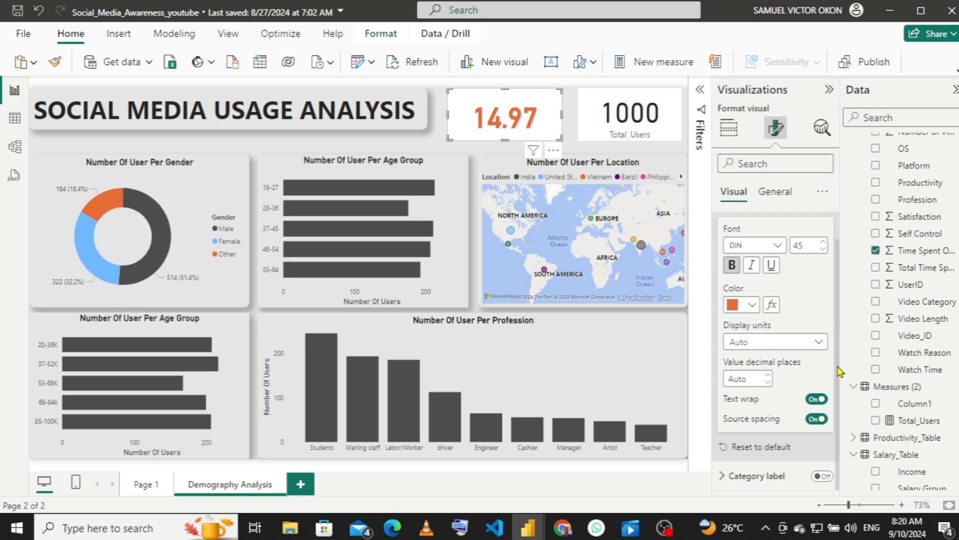
pyautogui.moveTo(834, 358); pyautogui.dragTo(834, 300)
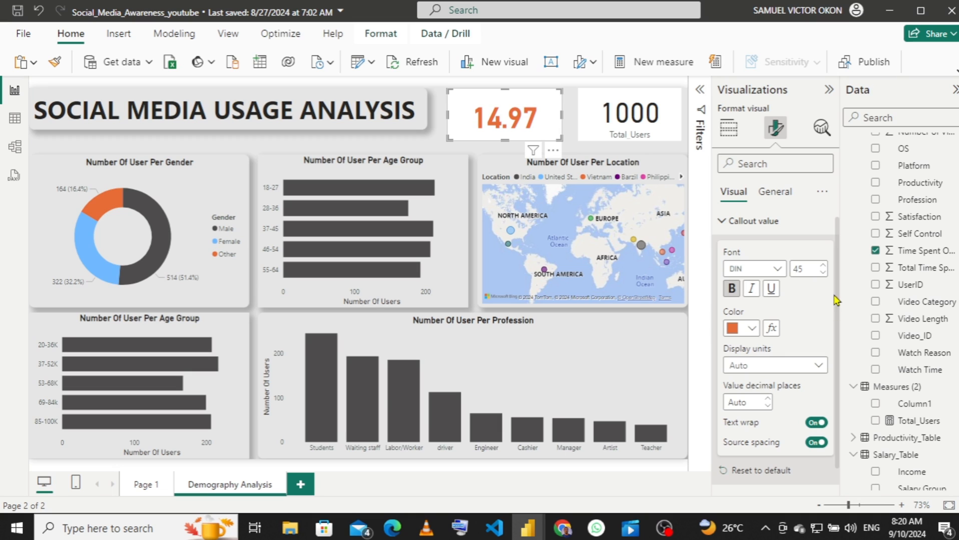
pyautogui.click(727, 223)
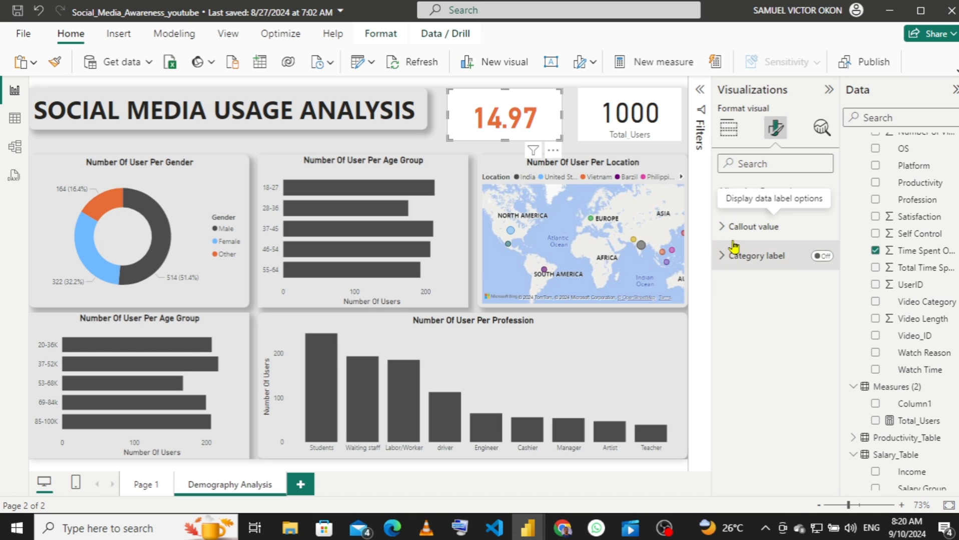
# - Set the average time spent card's background colour to light grey
pyautogui.click(772, 195)
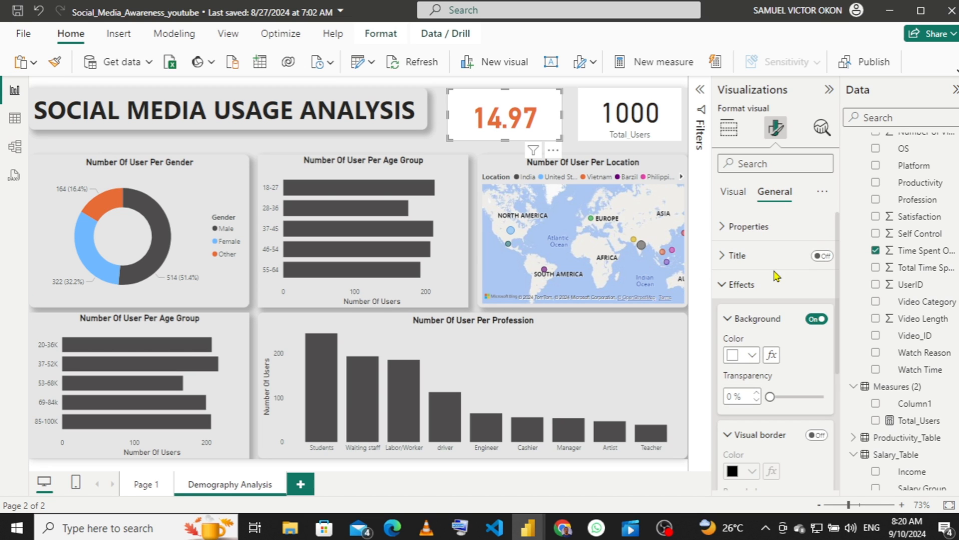
pyautogui.click(752, 357)
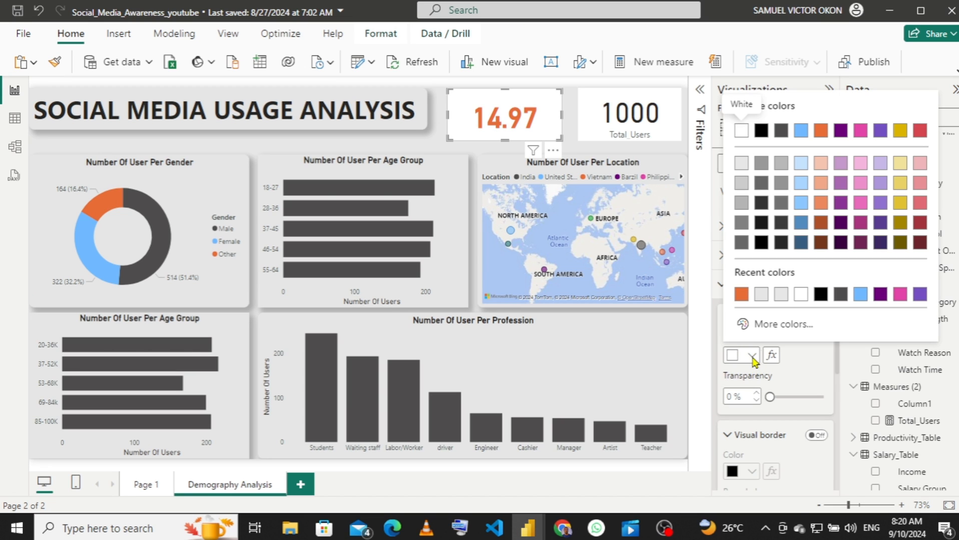
pyautogui.click(761, 295)
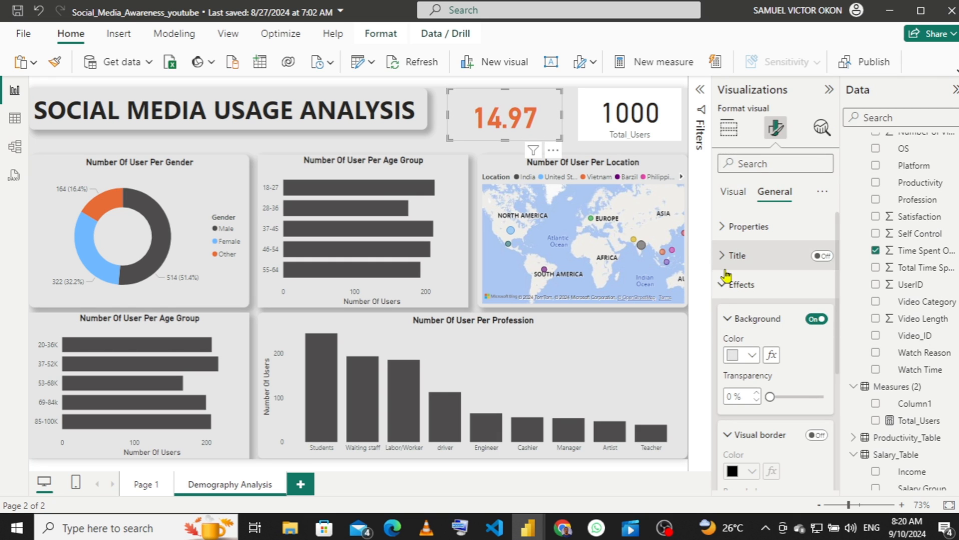
# - Turn on the average time spent card's title and set its text to "Average Min Spent"
pyautogui.click(819, 257)
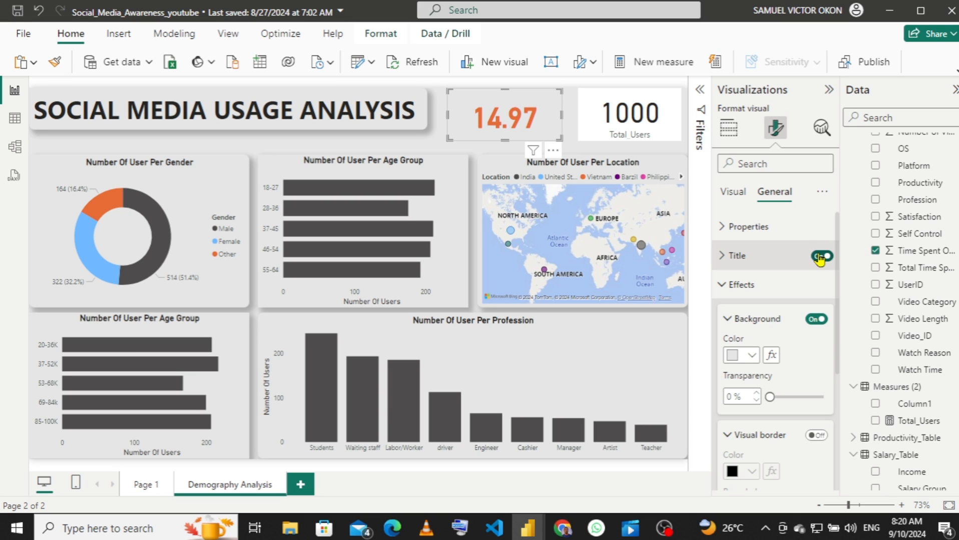
pyautogui.click(722, 256)
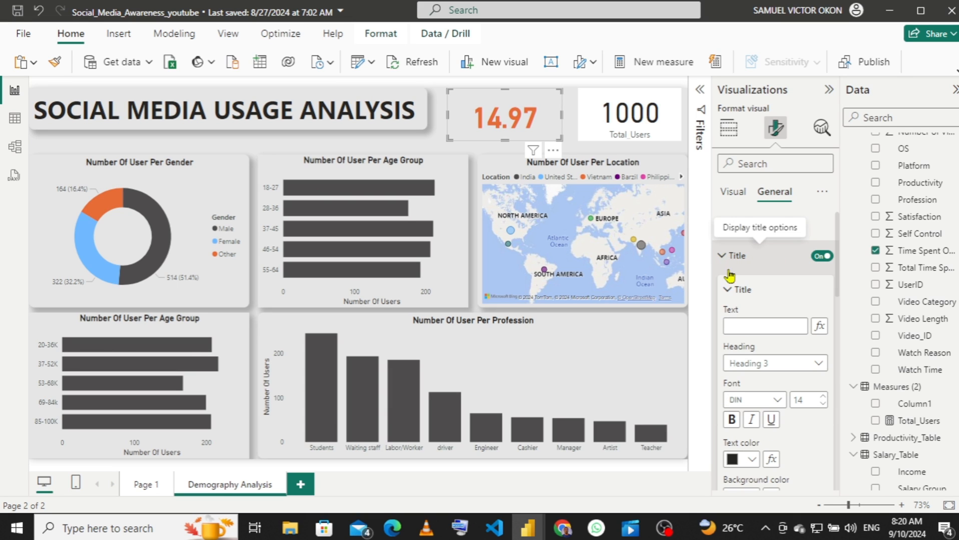
pyautogui.click(739, 324)
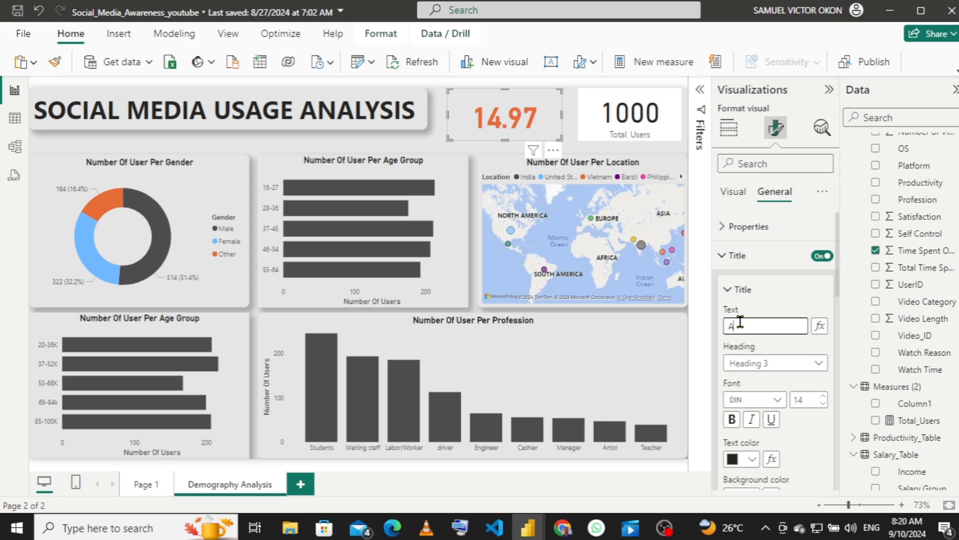
pyautogui.write('Av')
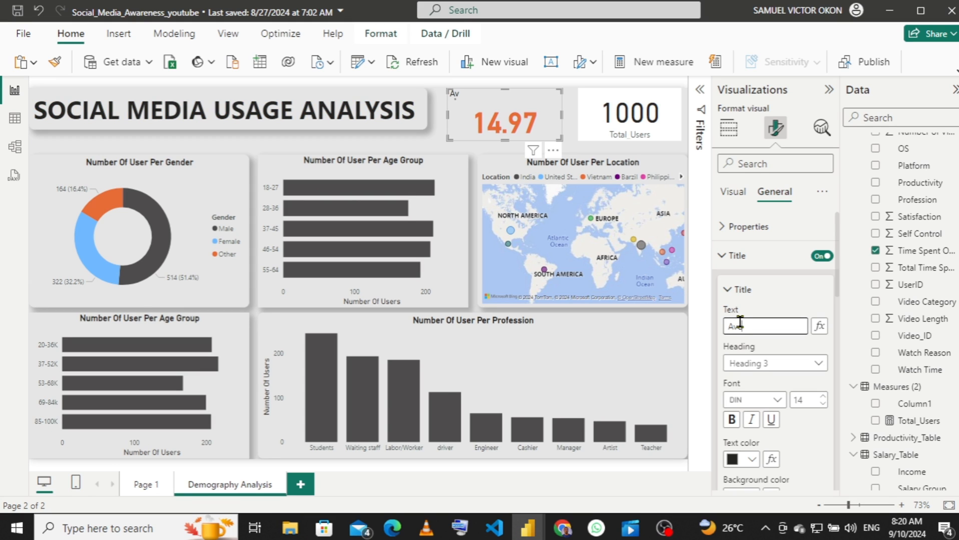
pyautogui.write('erage Min Spent')
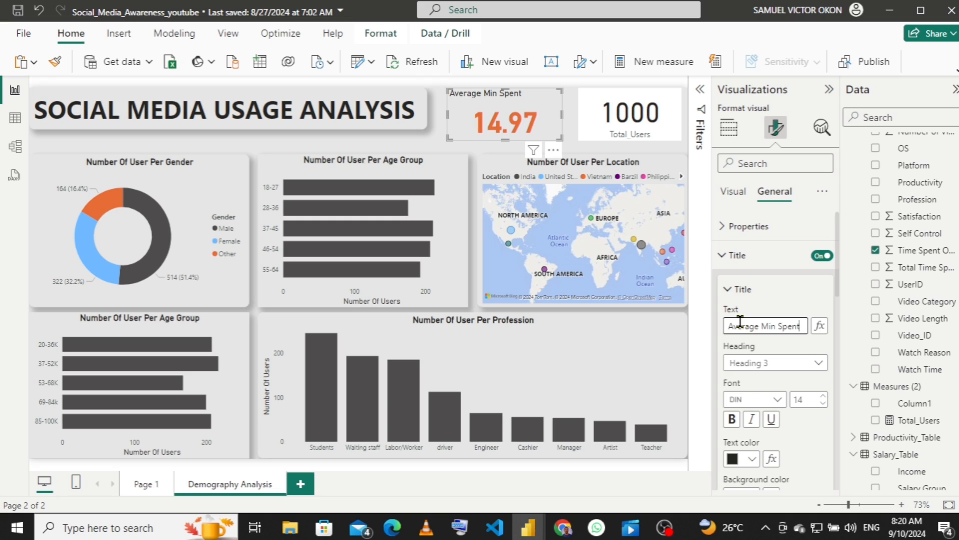
# - Make the "Average Min Spent" card title bold and centre it horizontally
pyautogui.click(732, 421)
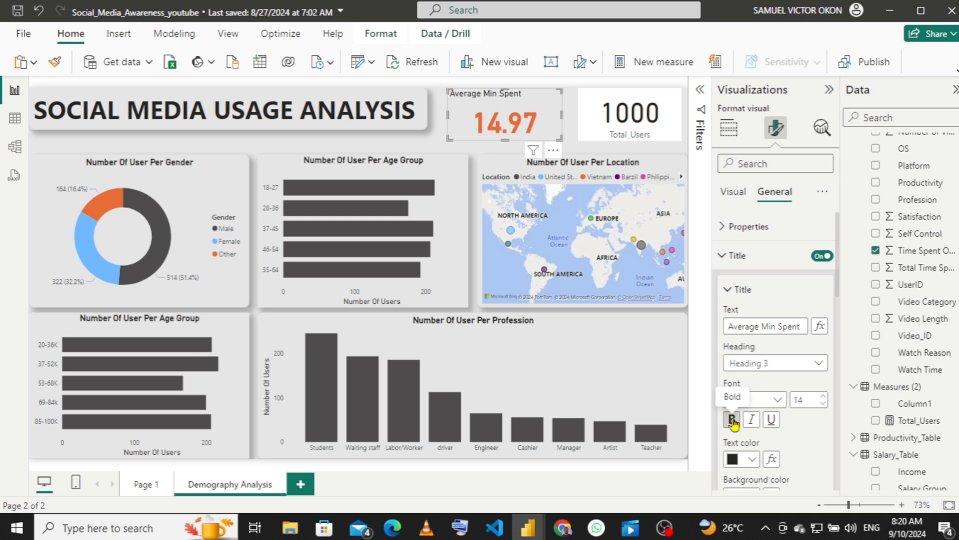
pyautogui.click(732, 421)
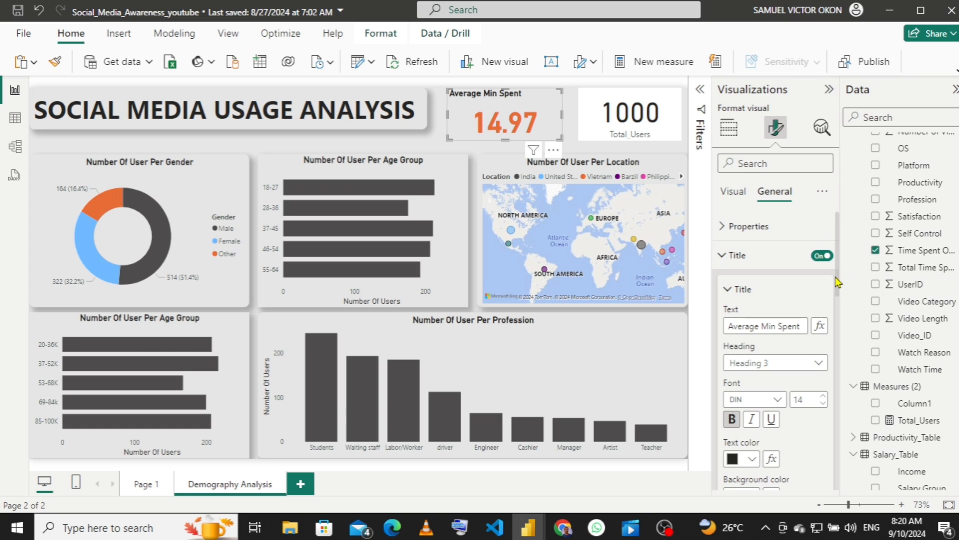
pyautogui.moveTo(836, 279); pyautogui.dragTo(839, 316)
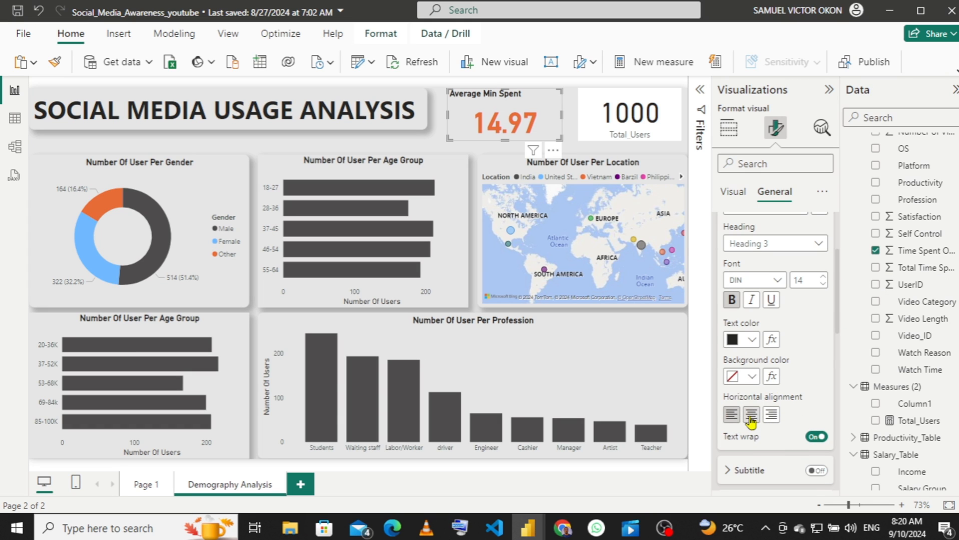
pyautogui.click(750, 418)
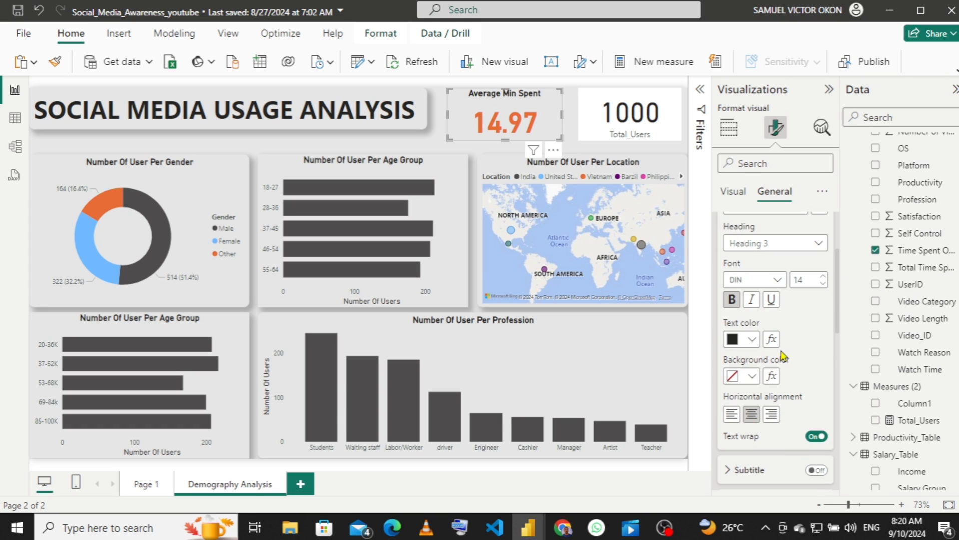
# - Fill the "Average Min Spent" title's background with light blue (#6FB9FF, Theme color 2) and collapse the title settings
pyautogui.click(752, 378)
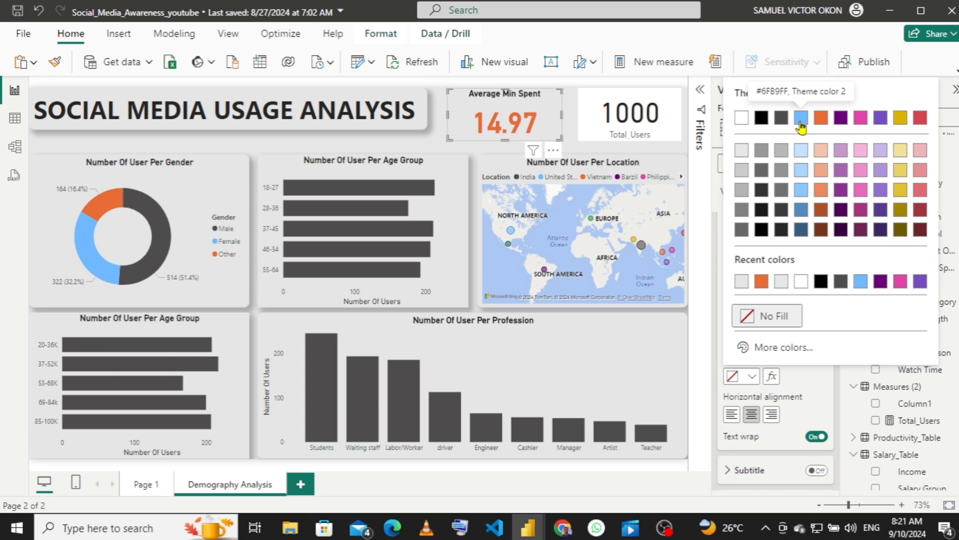
pyautogui.click(801, 120)
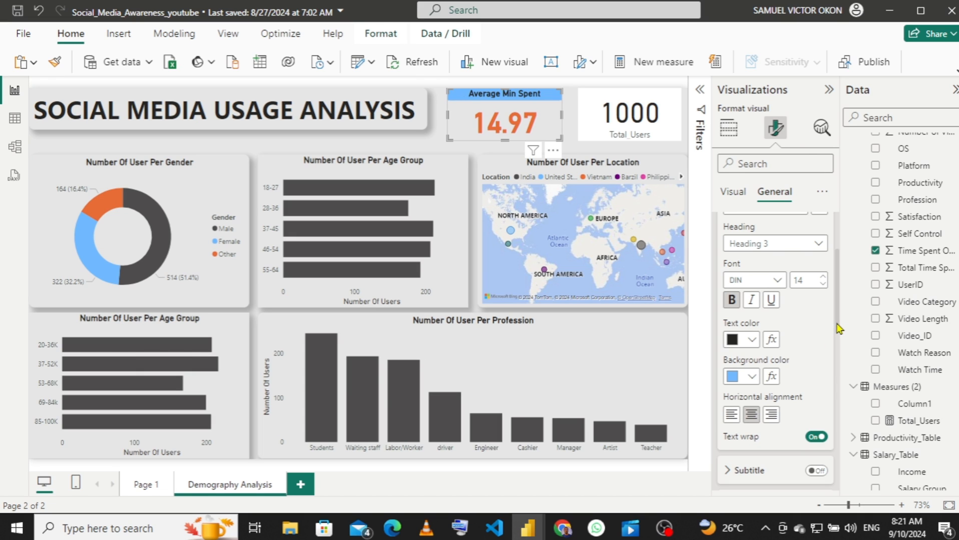
pyautogui.moveTo(839, 327); pyautogui.dragTo(839, 283)
pyautogui.click(730, 257)
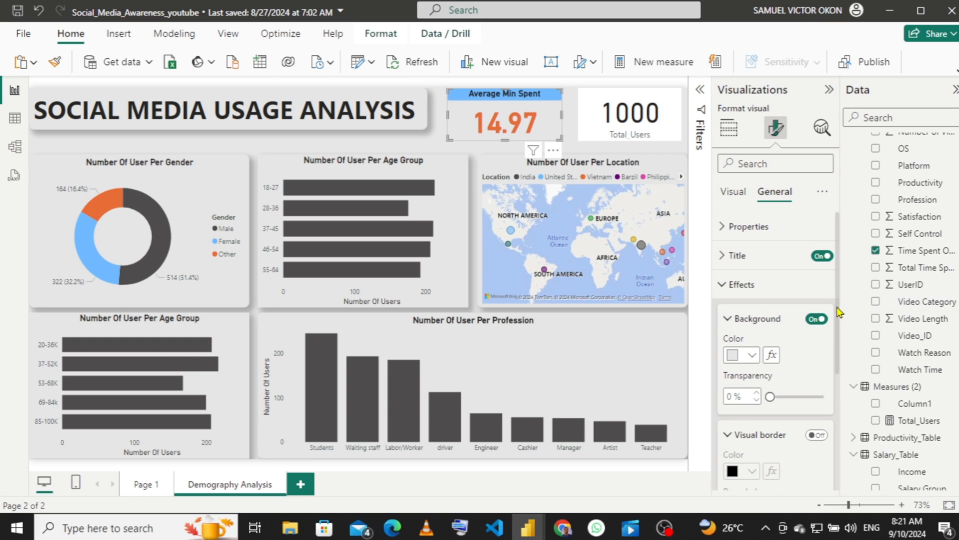
pyautogui.moveTo(839, 313); pyautogui.dragTo(841, 390)
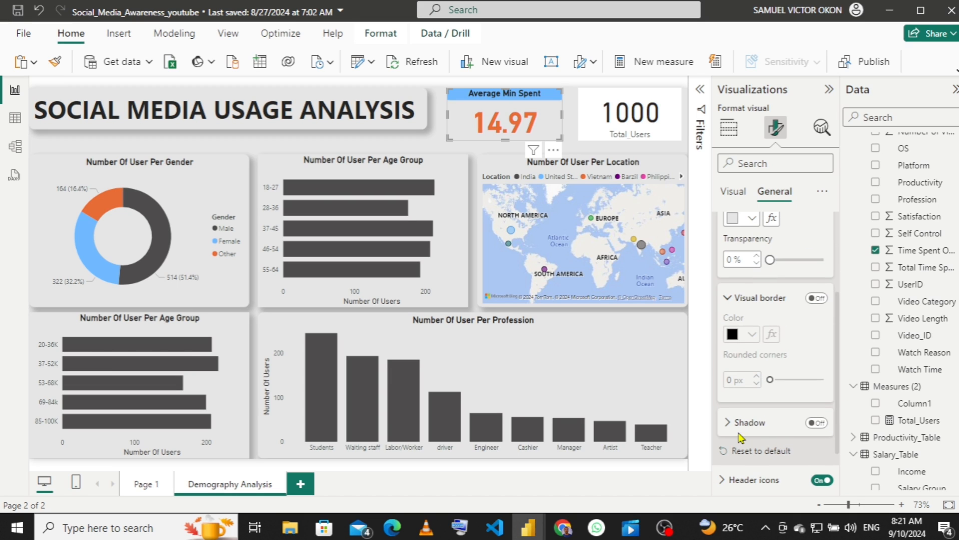
# - Turn on the shadow and a light grey visual border with 10 px rounded corners for the Average Min Spent card
pyautogui.click(812, 423)
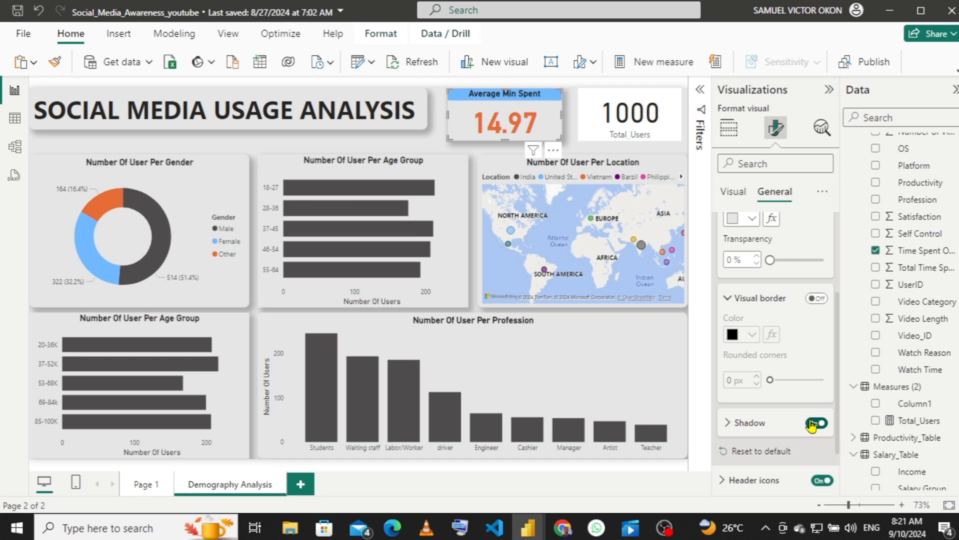
pyautogui.click(813, 300)
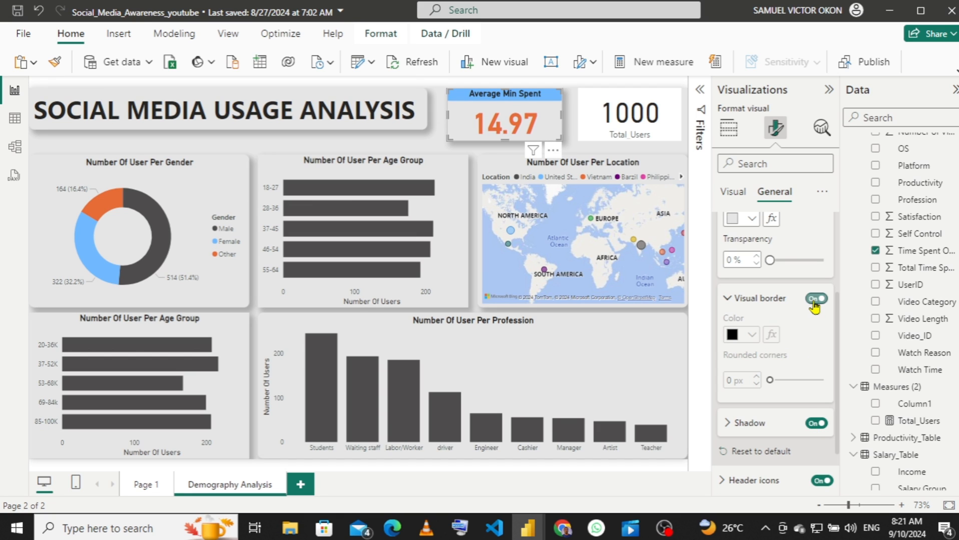
pyautogui.click(752, 336)
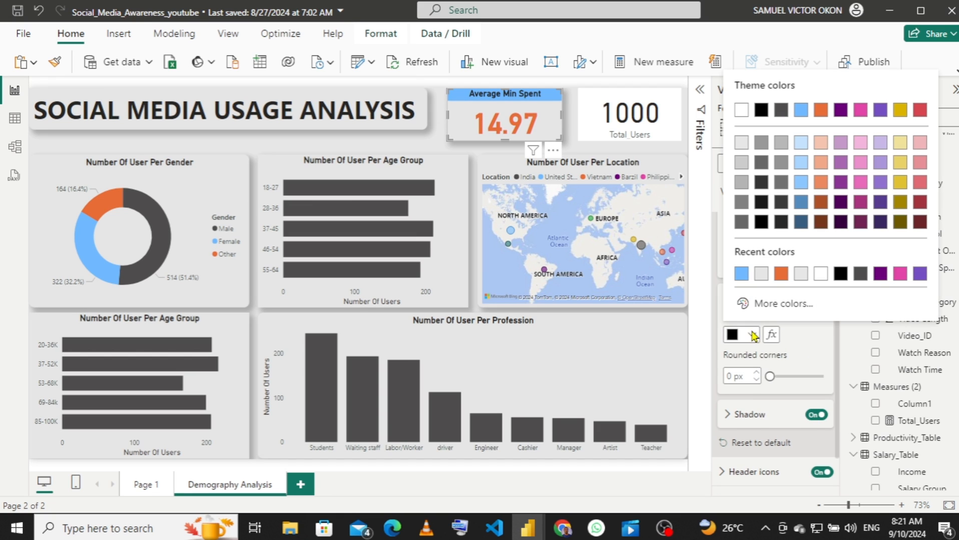
pyautogui.click(761, 278)
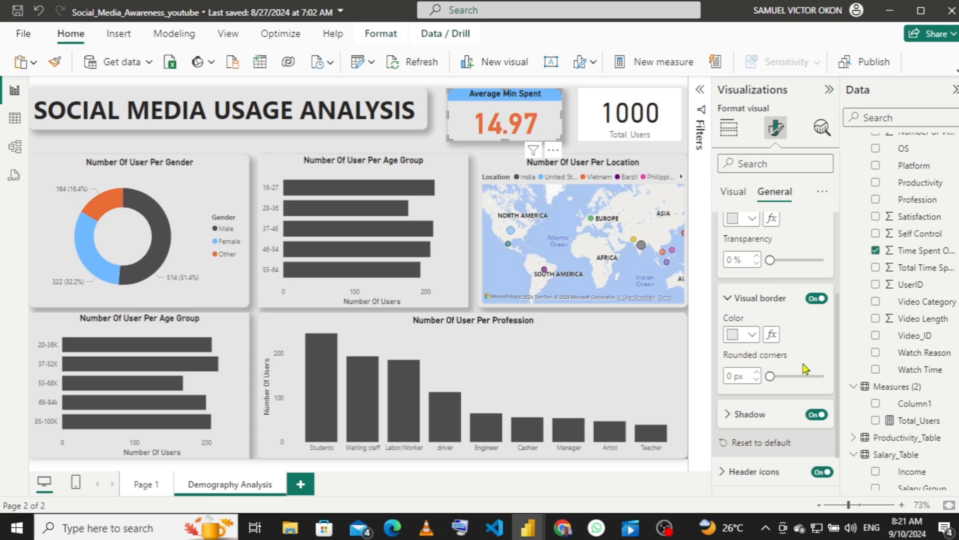
pyautogui.click(726, 375)
pyautogui.write('10')
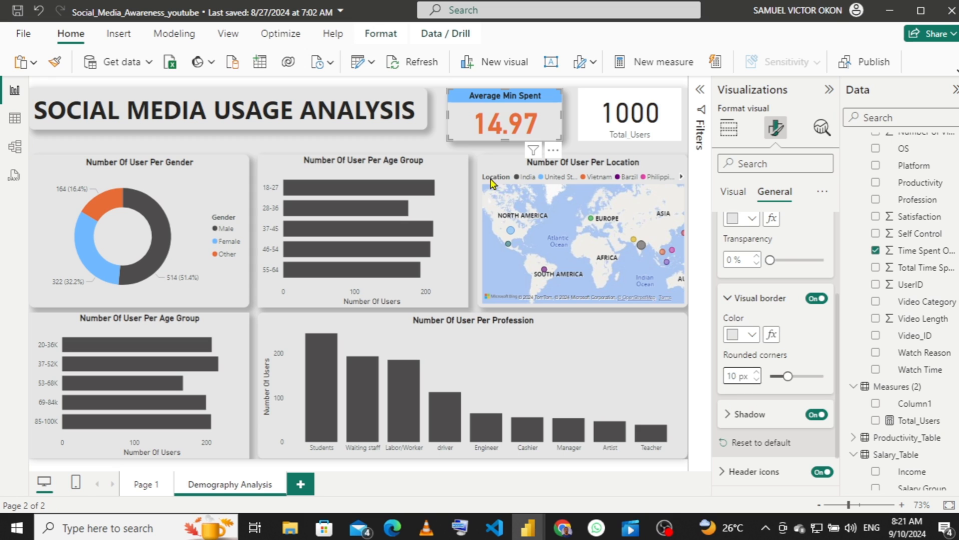
pyautogui.click(434, 146)
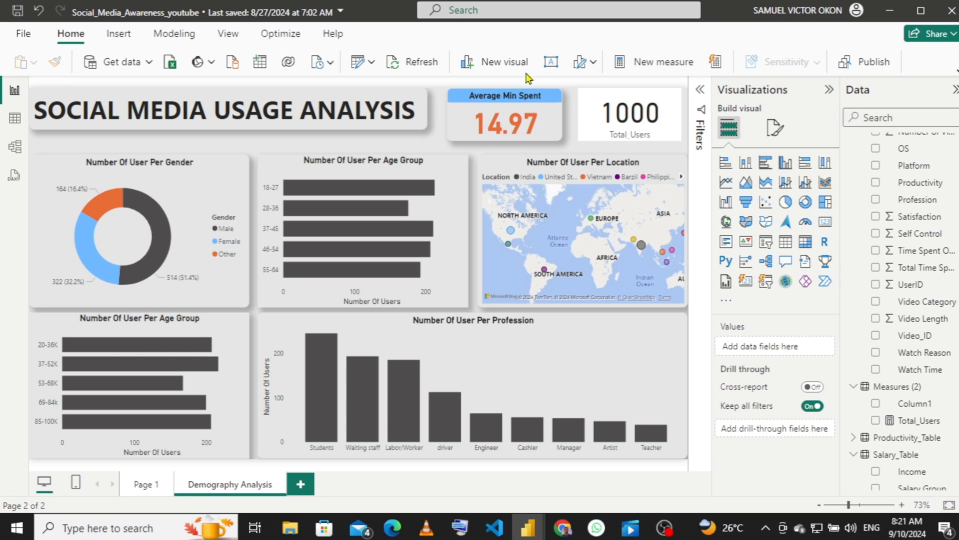
# - Copy the Average Min Spent card's formatting onto the Total_Users card with Format Painter
pyautogui.click(548, 120)
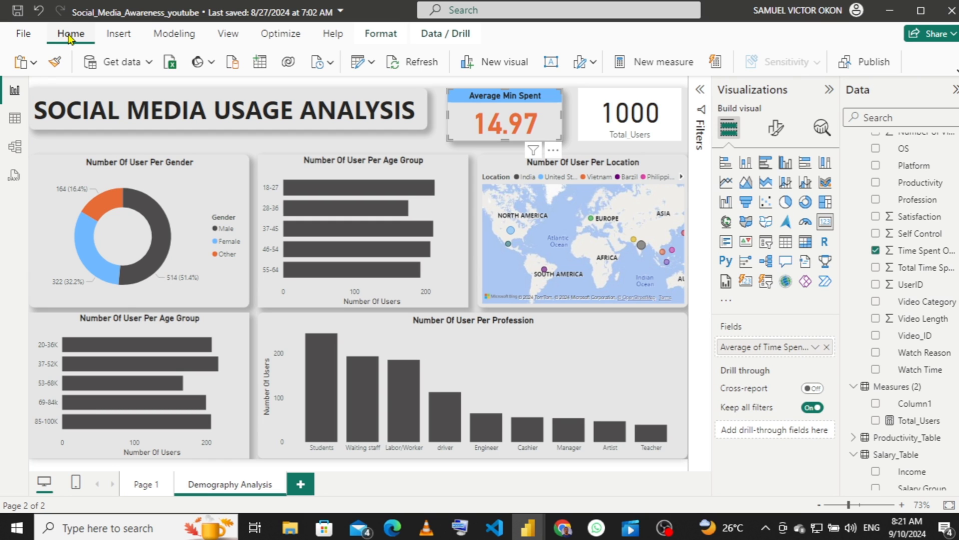
pyautogui.click(55, 65)
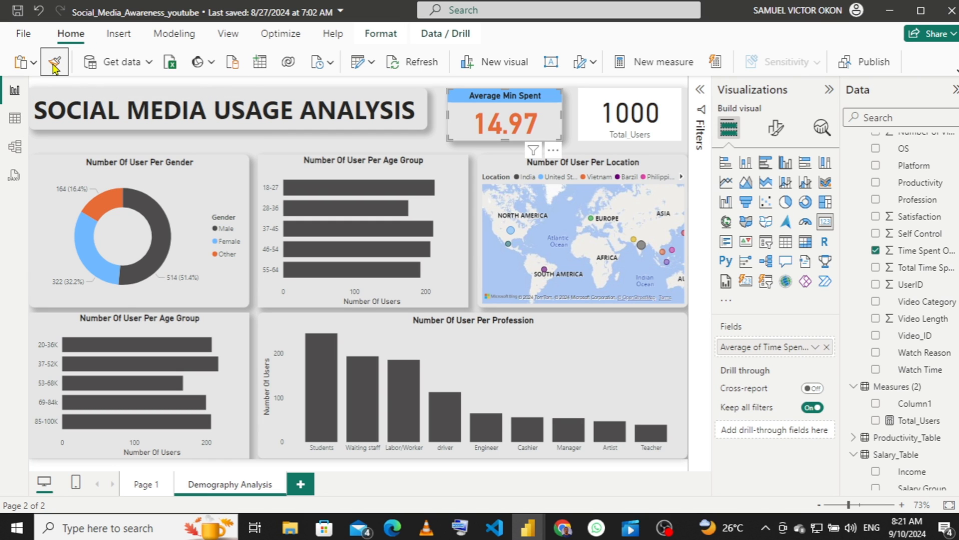
pyautogui.click(592, 107)
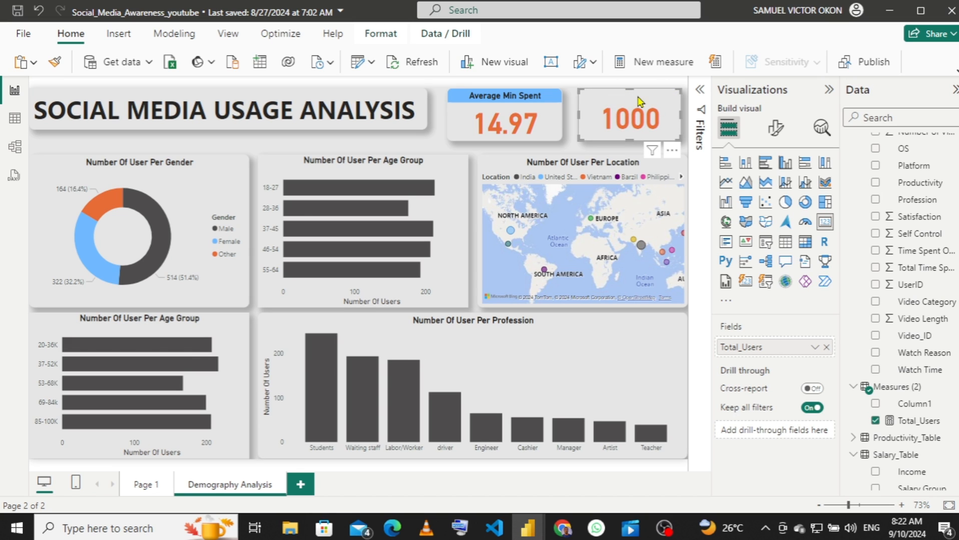
# - Set the title text of the Total_Users card to "Number Of Users"
pyautogui.click(775, 131)
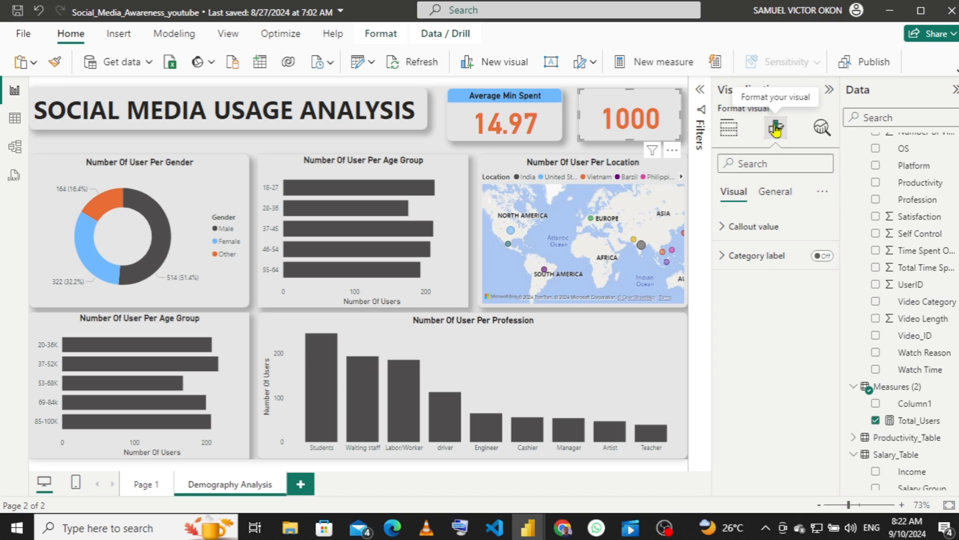
pyautogui.click(772, 194)
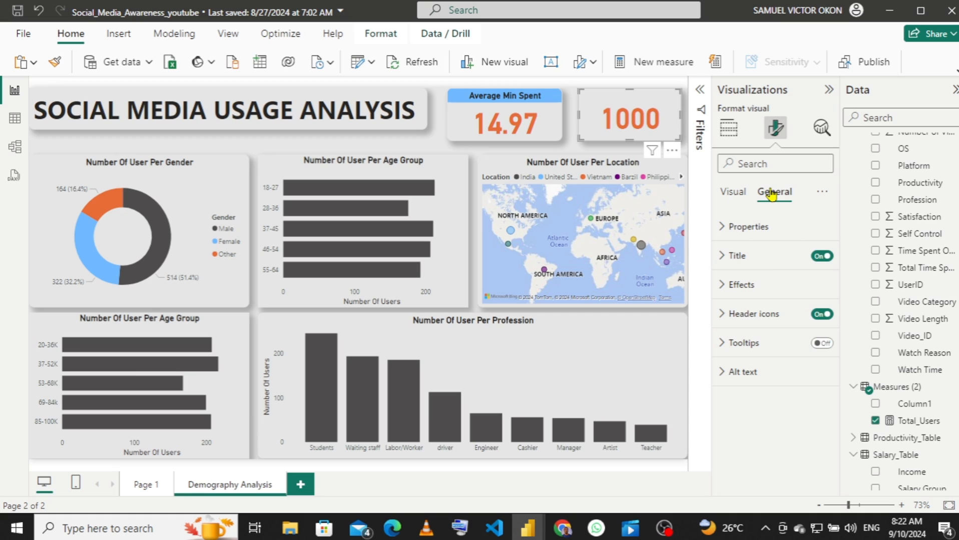
pyautogui.click(723, 261)
pyautogui.click(739, 324)
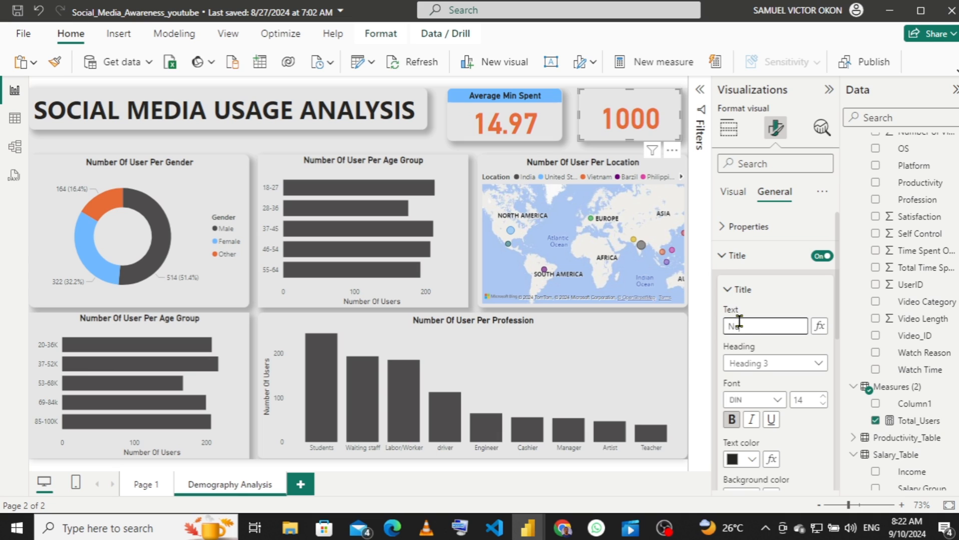
pyautogui.write('Number Of Users')
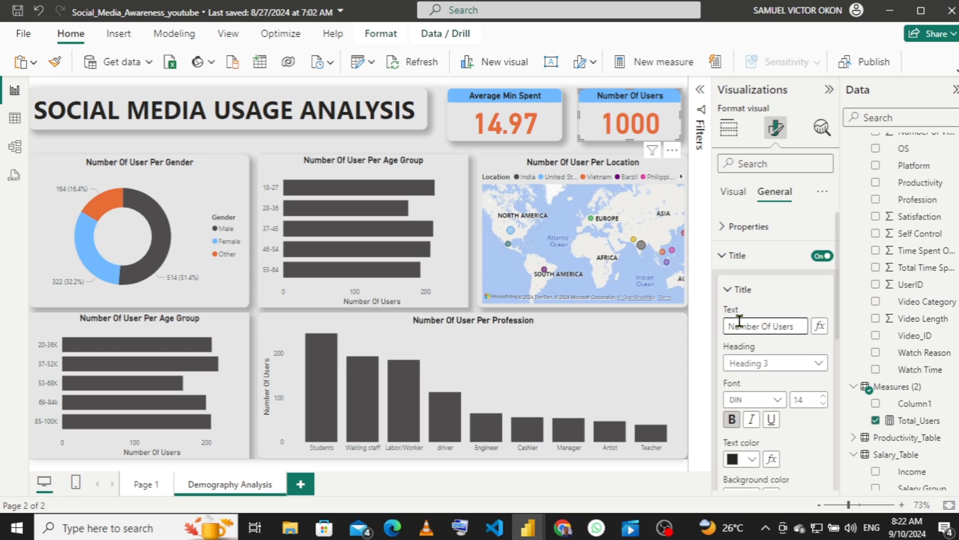
pyautogui.click(369, 144)
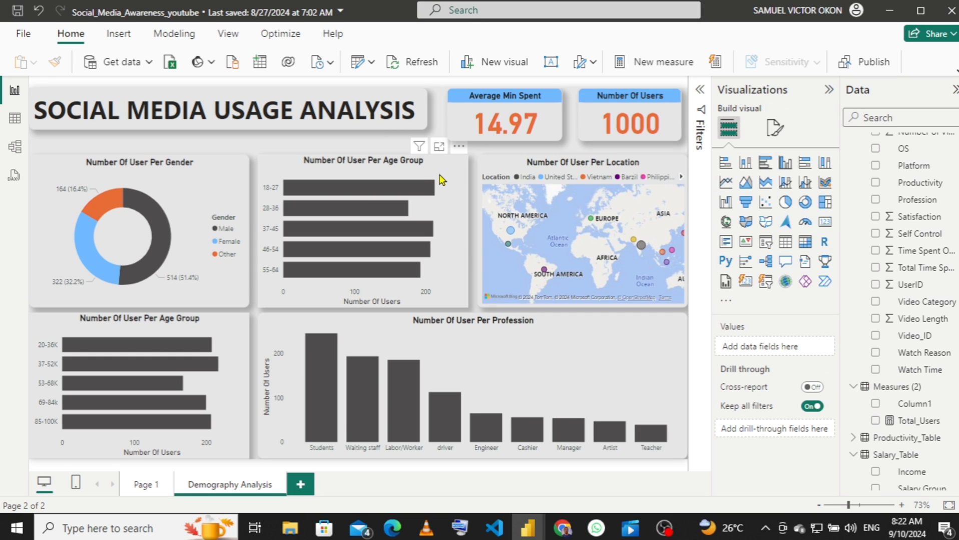
# - Set the visual border's rounded corners to 10 px on the age group bar chart with the 18-27 to 55-64 ranges
pyautogui.click(440, 179)
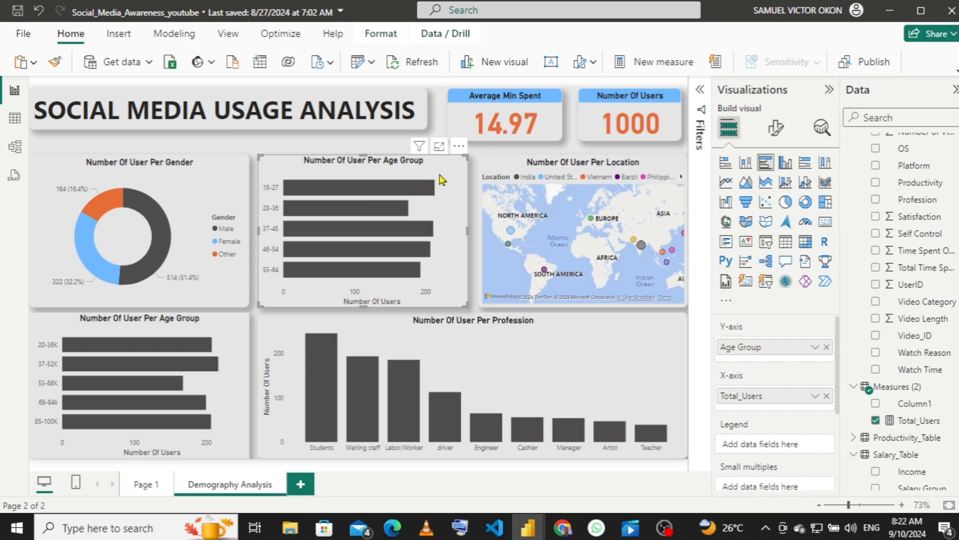
pyautogui.click(778, 129)
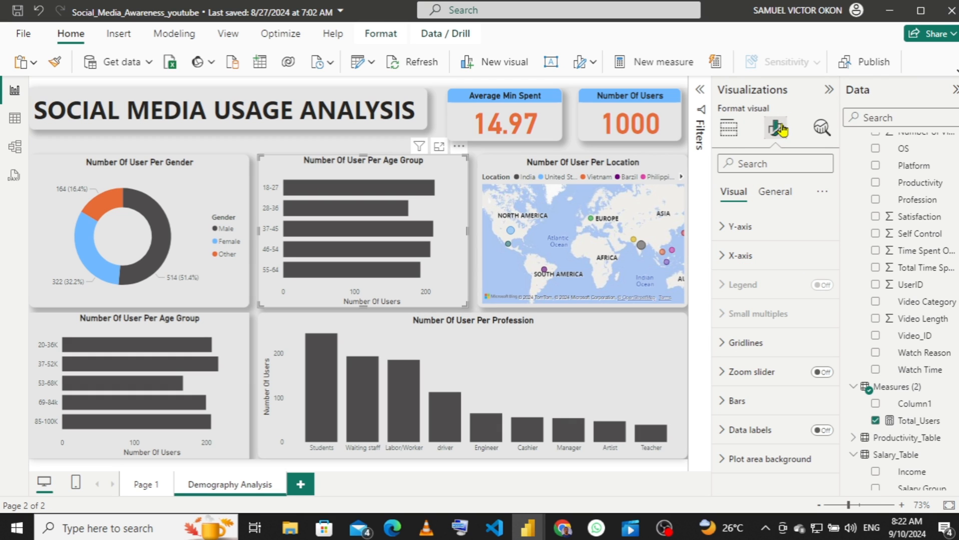
pyautogui.click(775, 198)
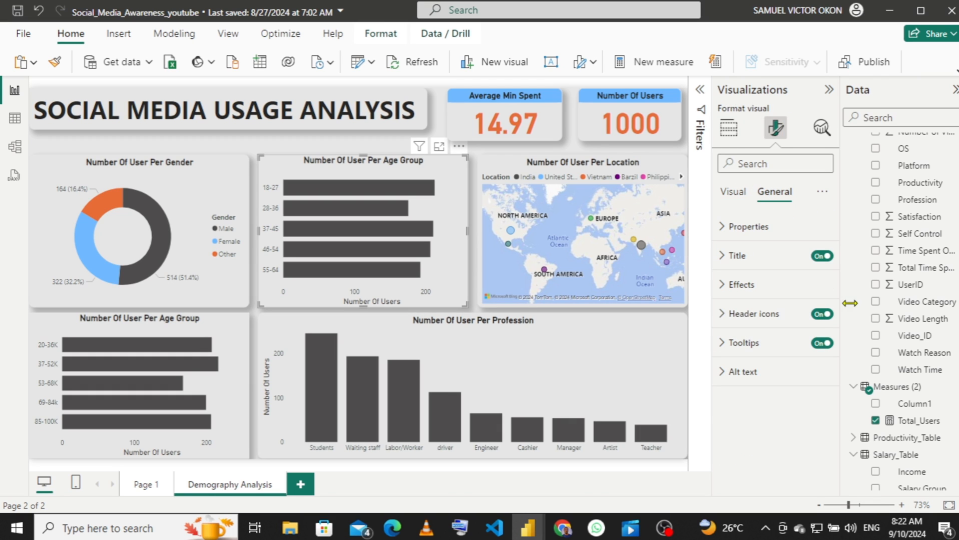
pyautogui.click(728, 294)
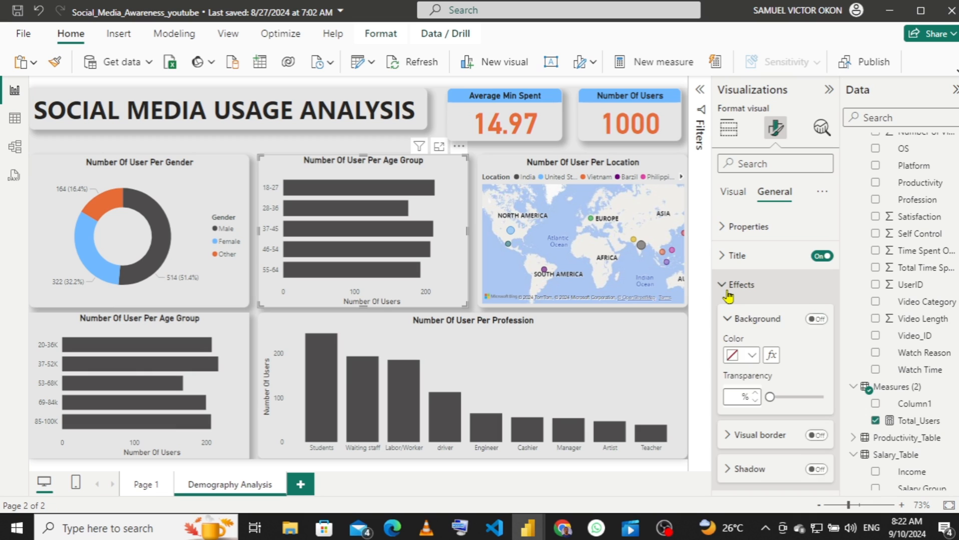
pyautogui.scroll(-3, 839, 307)
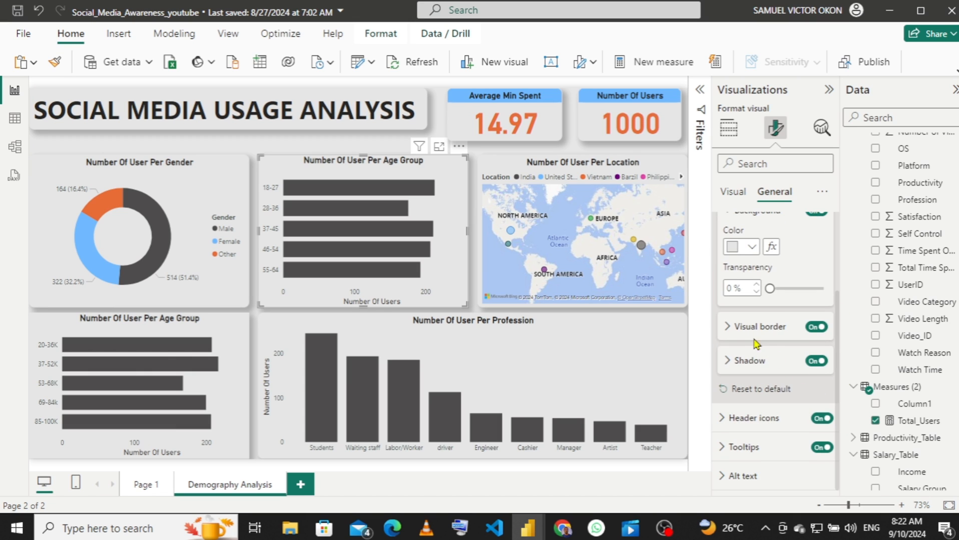
pyautogui.click(730, 329)
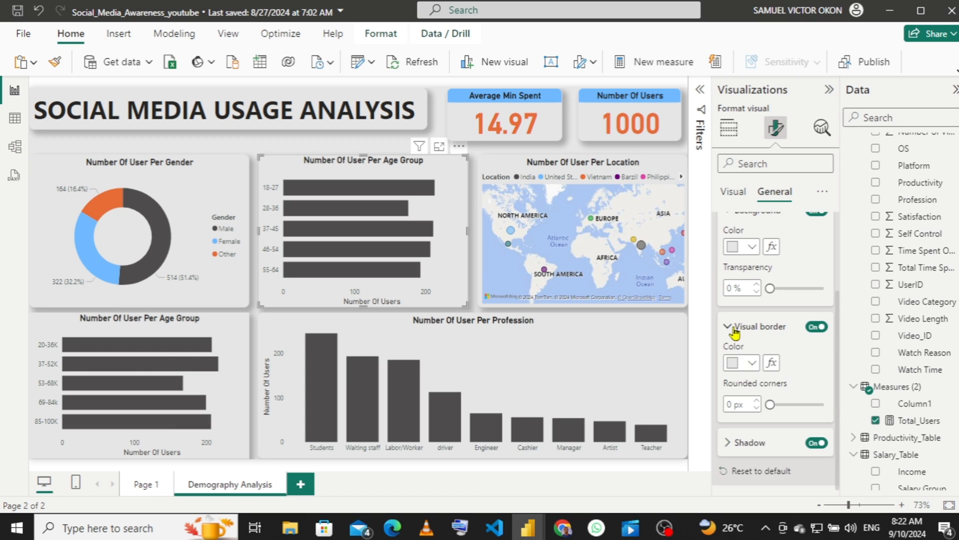
pyautogui.click(727, 403)
pyautogui.write('10')
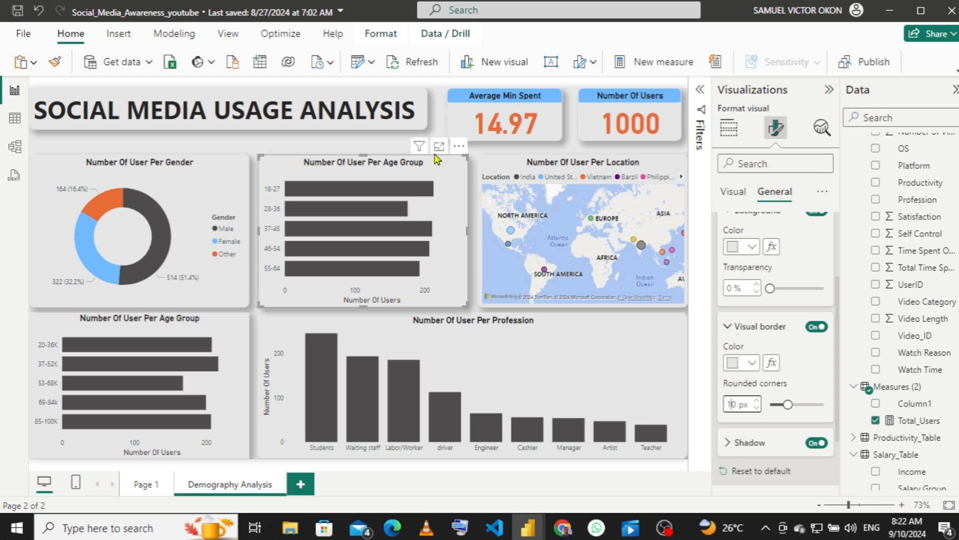
pyautogui.click(363, 147)
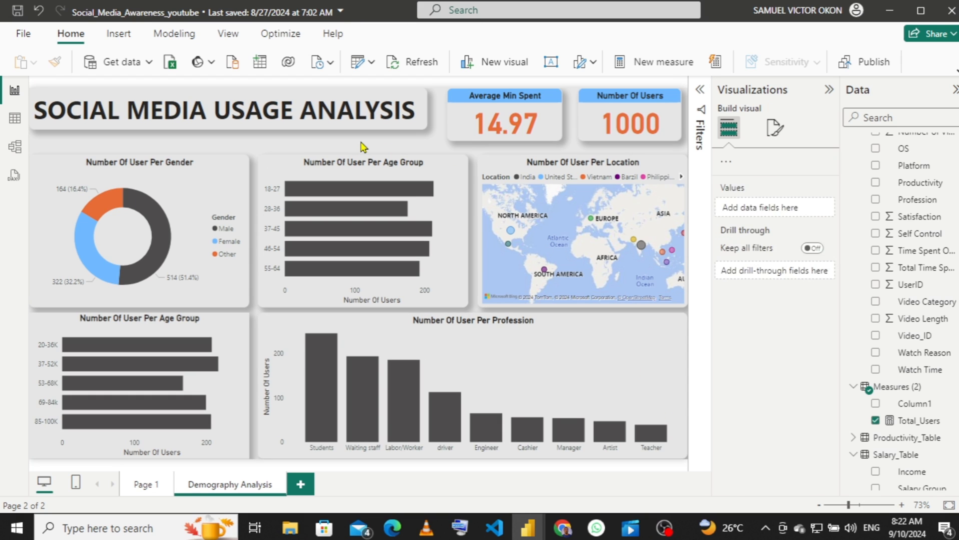
# - Collapse the Visualizations and Data panes, and switch to the Social Media Awareness report window for reference
pyautogui.click(828, 90)
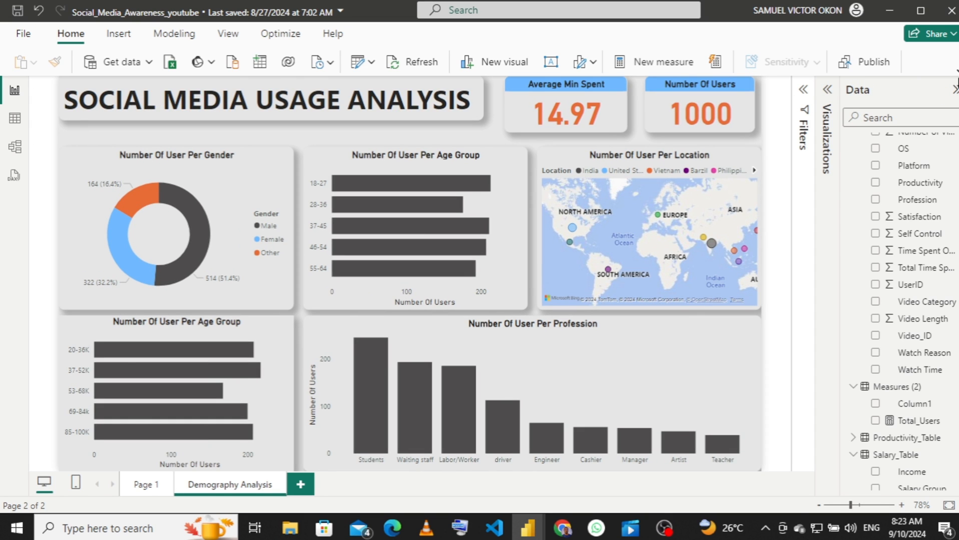
pyautogui.click(953, 91)
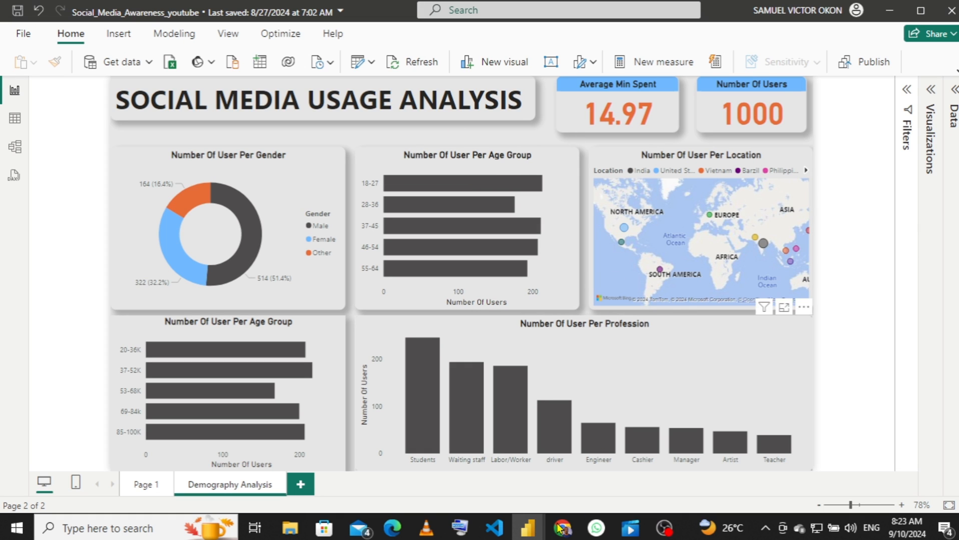
pyautogui.moveTo(538, 534)
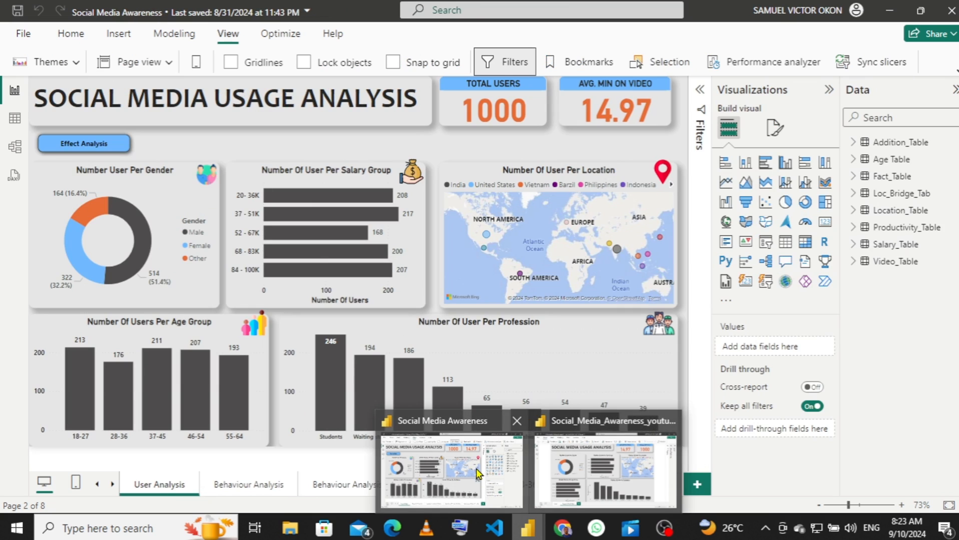
pyautogui.click(476, 468)
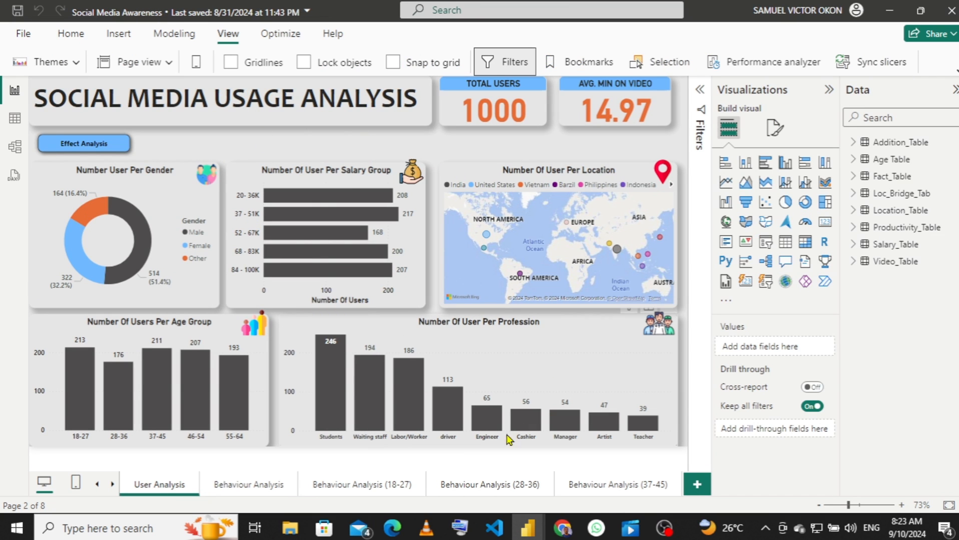
# - Switch to Chrome and open the Flaticon website in a new tab
pyautogui.click(563, 531)
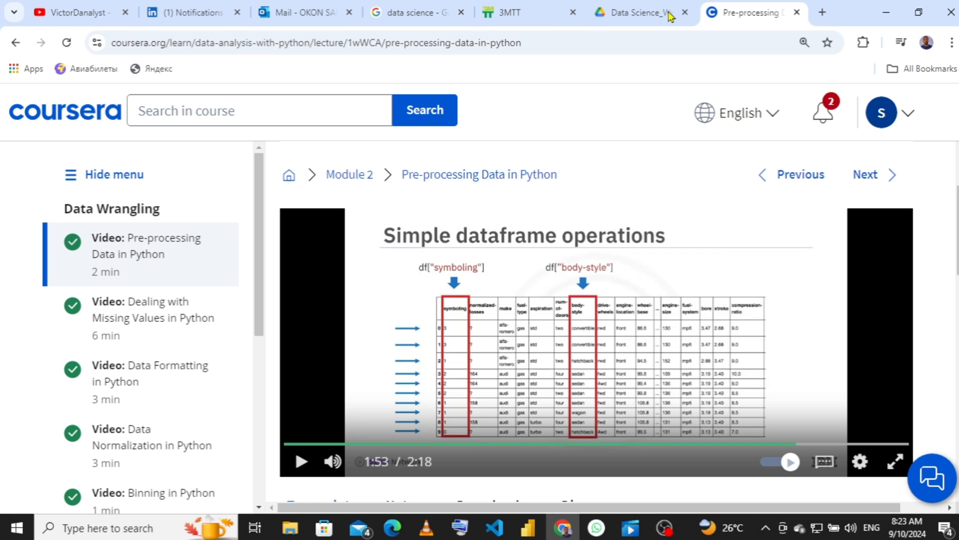
pyautogui.click(824, 12)
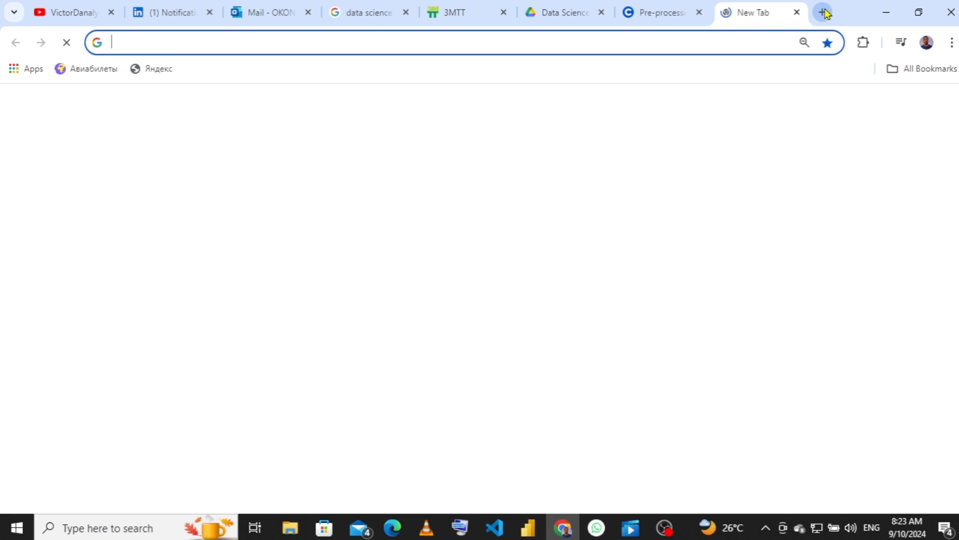
pyautogui.click(645, 35)
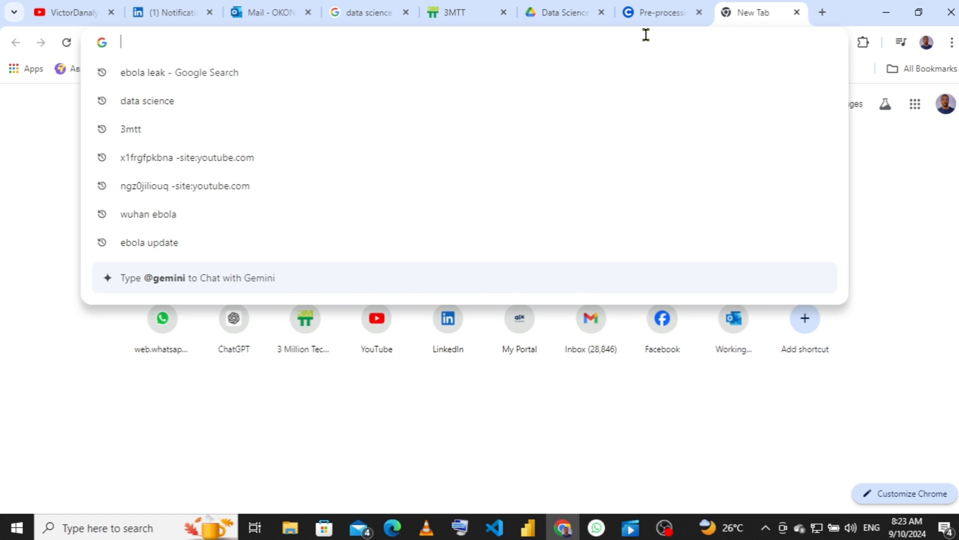
pyautogui.write('fla')
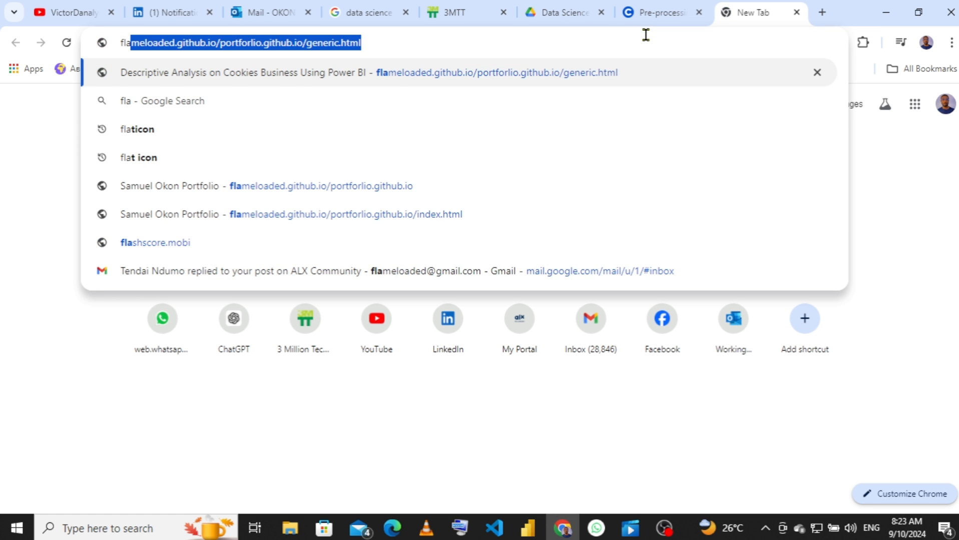
pyautogui.write('t')
pyautogui.press('Return')
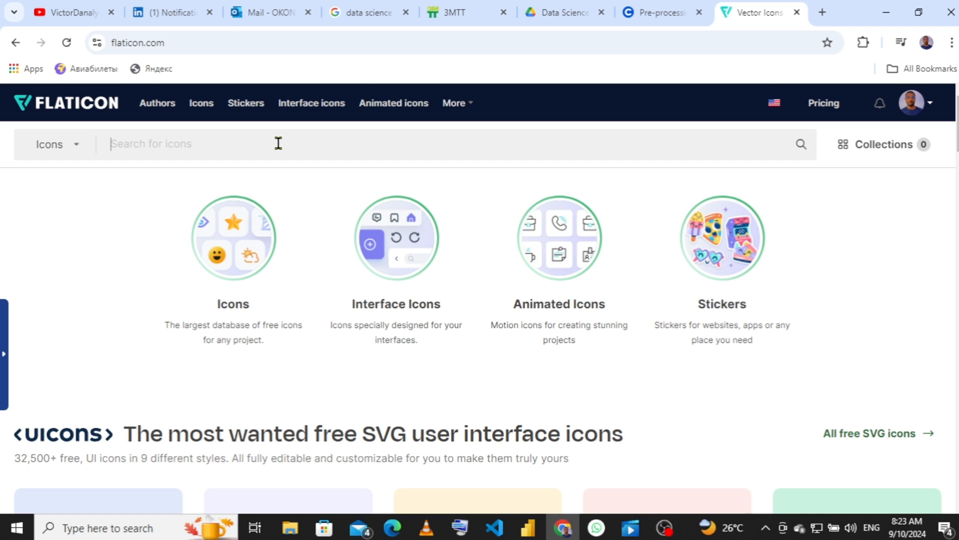
# - Search Flaticon for "gender" icons and browse the results for a man-and-woman icon
pyautogui.write('gender')
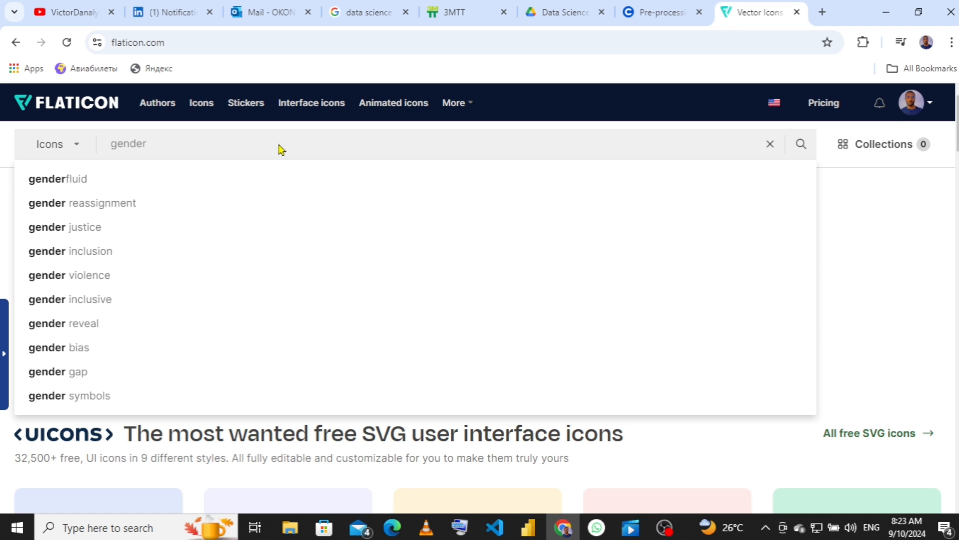
pyautogui.press('Return')
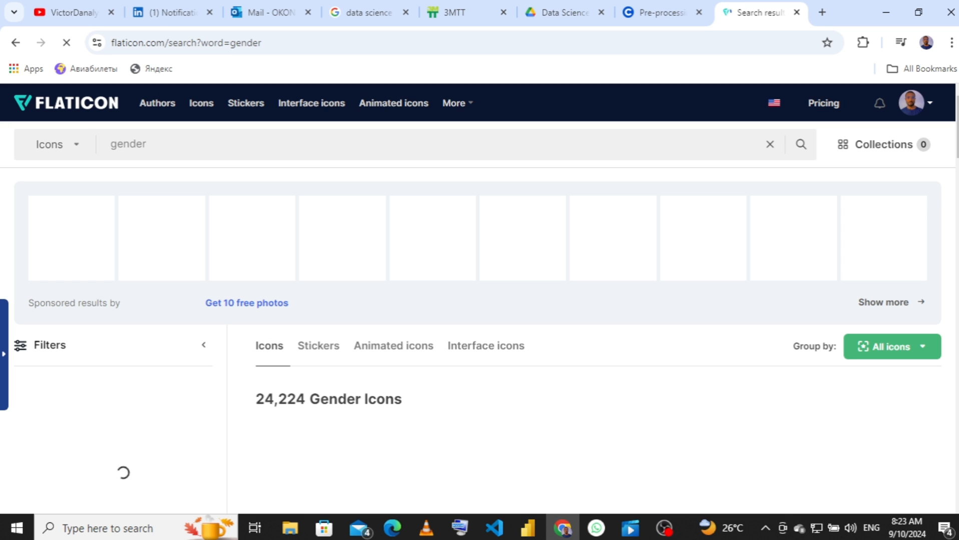
pyautogui.scroll(-1, 853, 260)
pyautogui.scroll(-1, 854, 261)
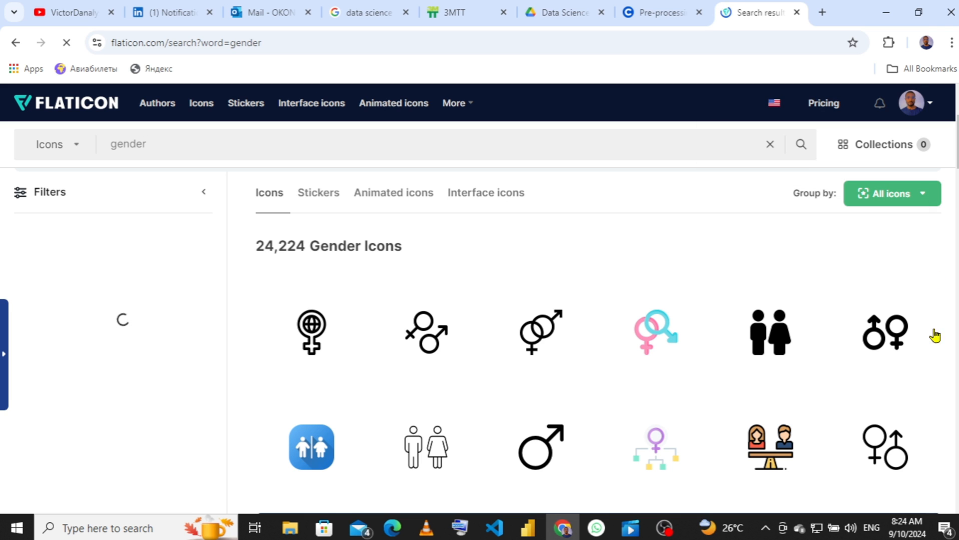
pyautogui.scroll(-8, 599, 340)
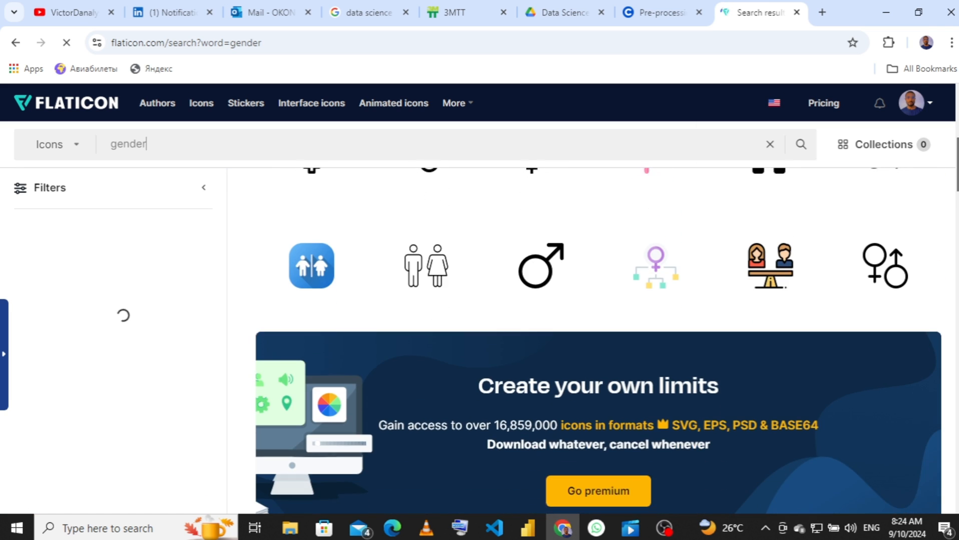
pyautogui.scroll(-3, 598, 340)
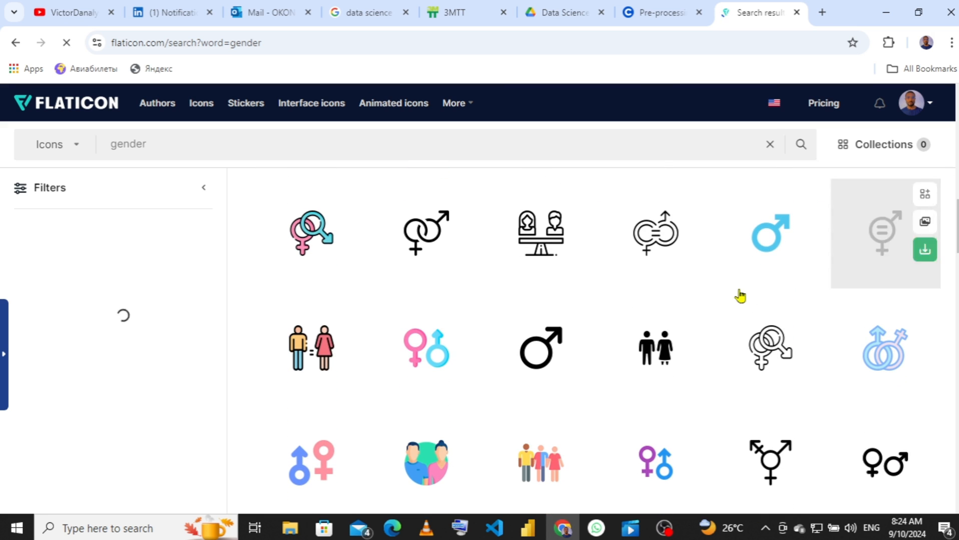
# - Download the coloured man-and-woman "Gender equality" icon with the free option, and dismiss the attribution reminder
pyautogui.moveTo(312, 349)
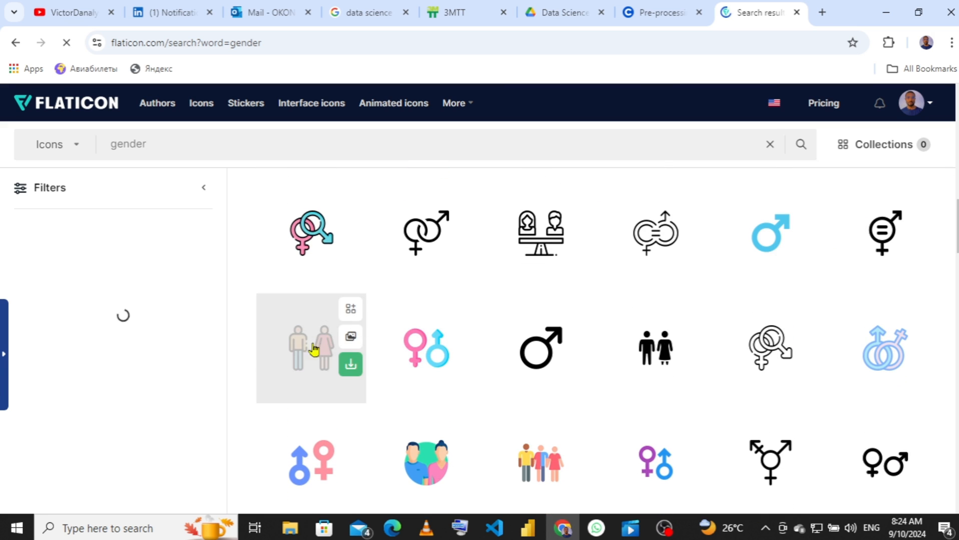
pyautogui.click(350, 366)
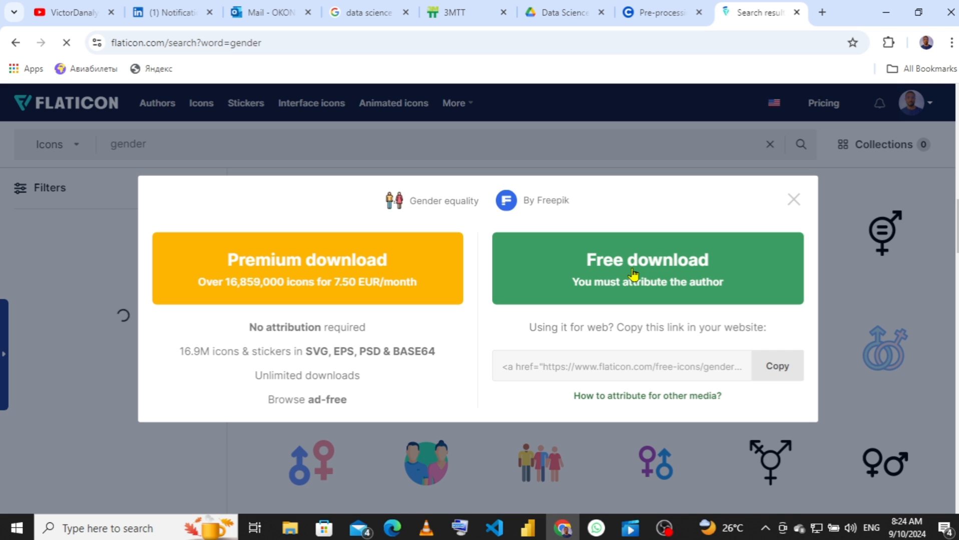
pyautogui.click(632, 271)
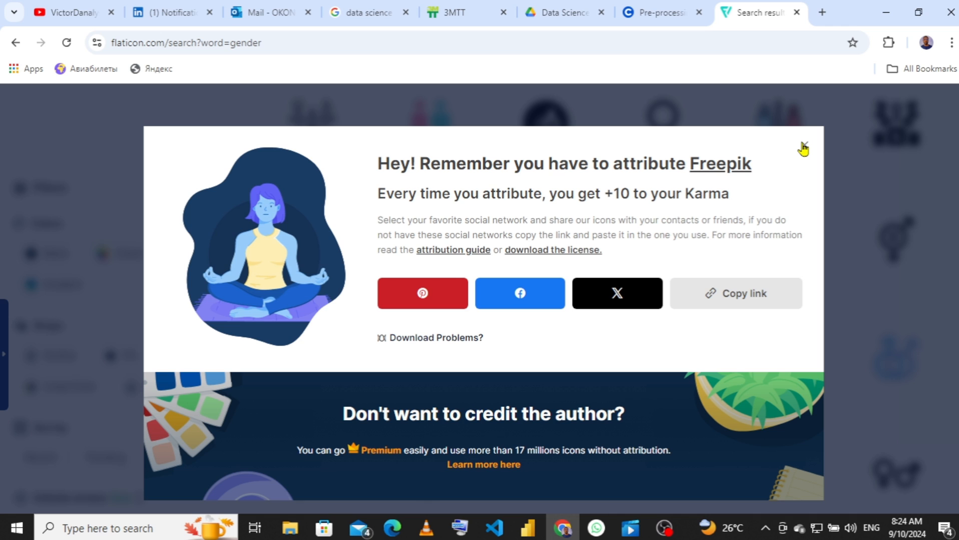
pyautogui.click(803, 147)
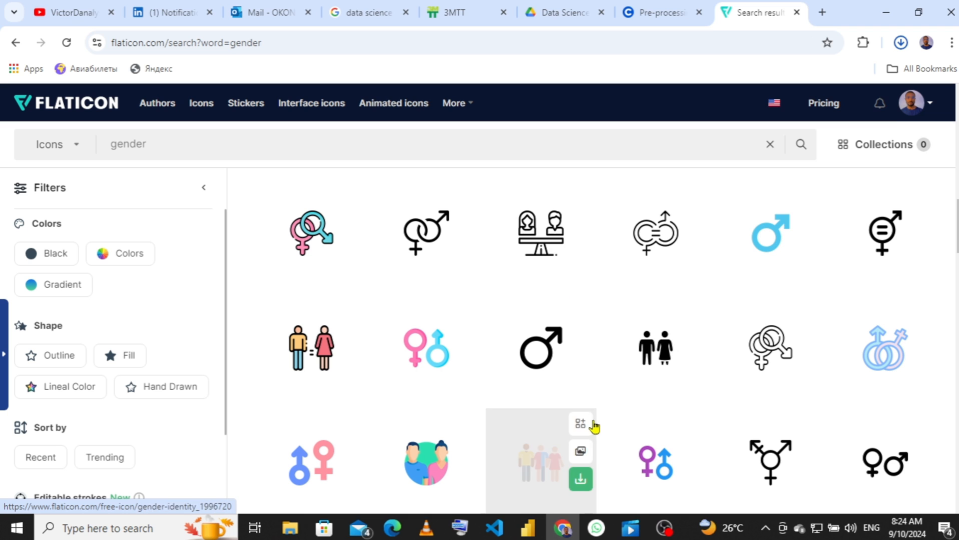
# - Switch to the Social_Media_Awareness_youtube report in Power BI, insert gender-equality (1) from Downloads, and shrink it into the gender chart's upper-right corner
pyautogui.moveTo(527, 530)
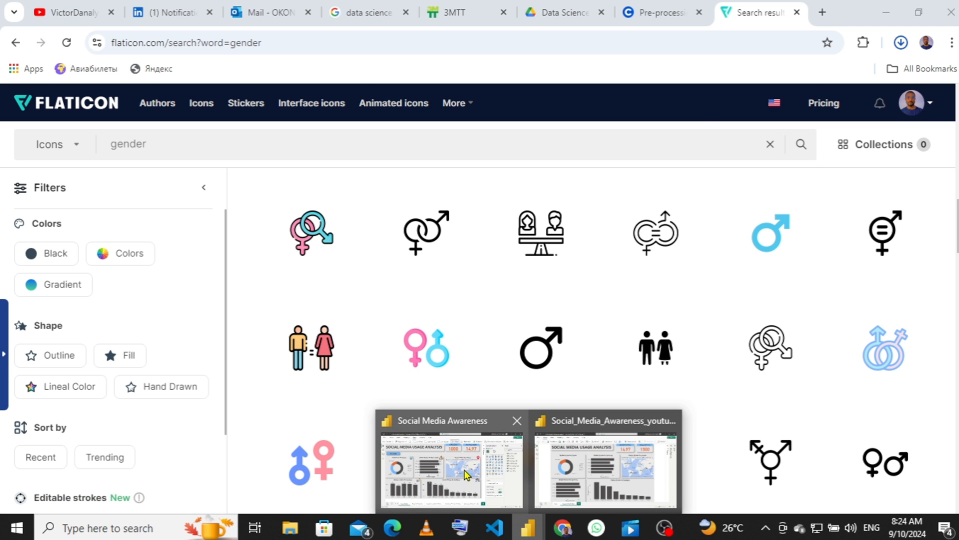
pyautogui.moveTo(558, 468)
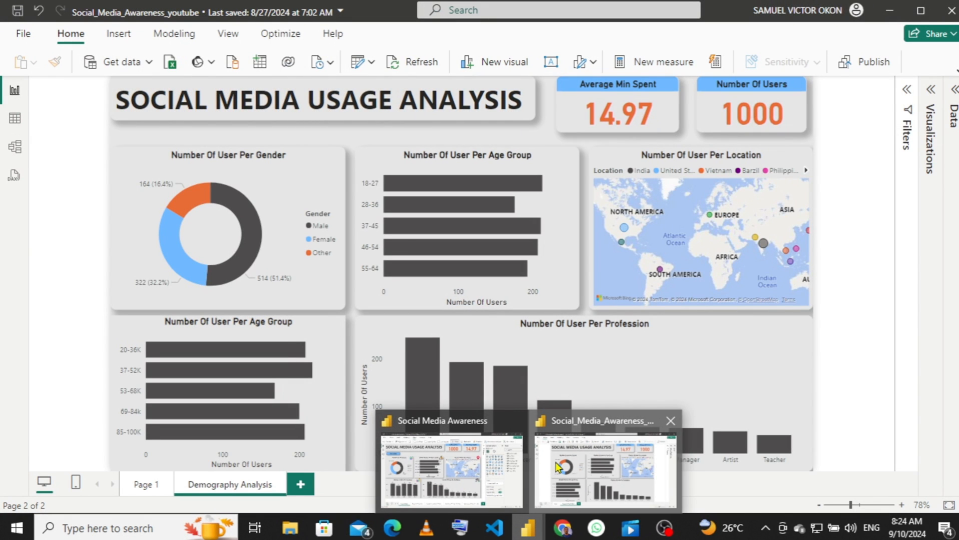
pyautogui.click(558, 468)
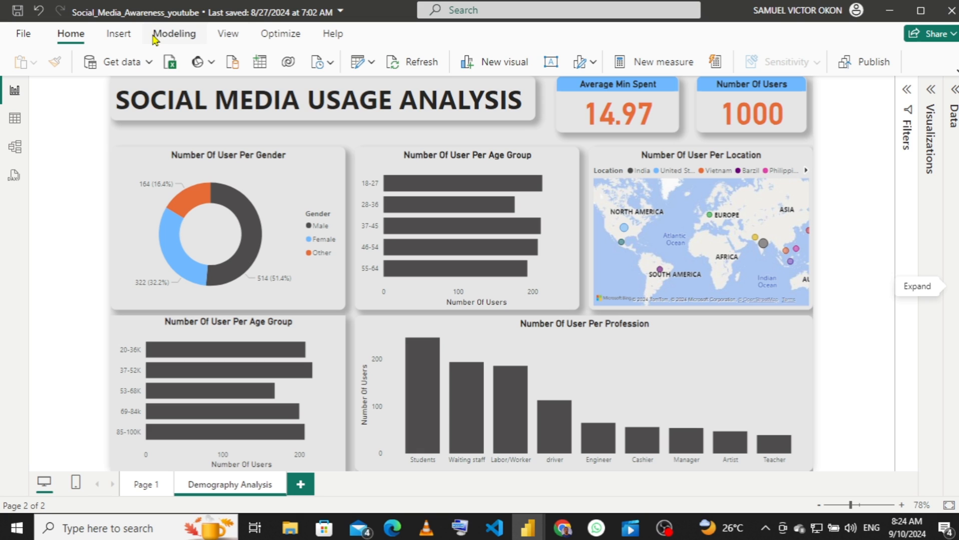
pyautogui.click(119, 35)
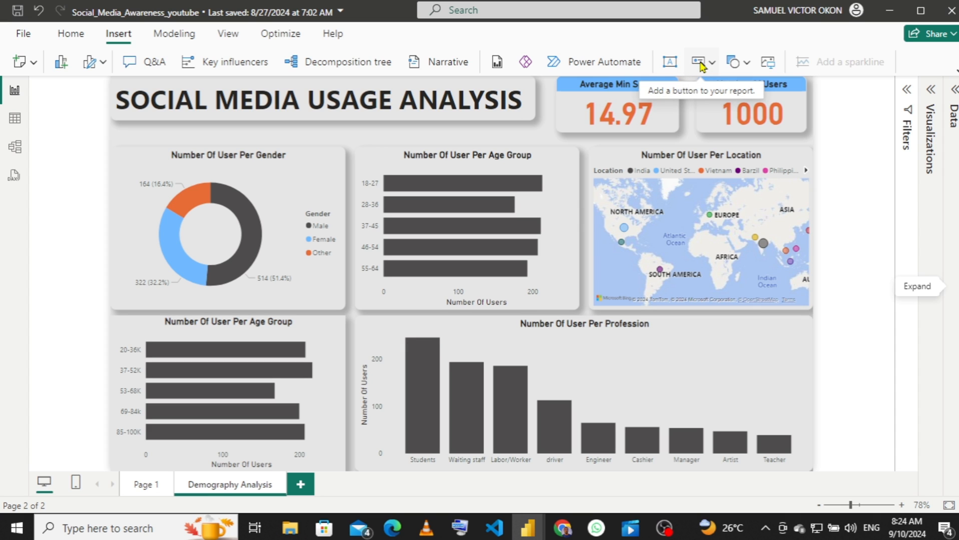
pyautogui.click(770, 67)
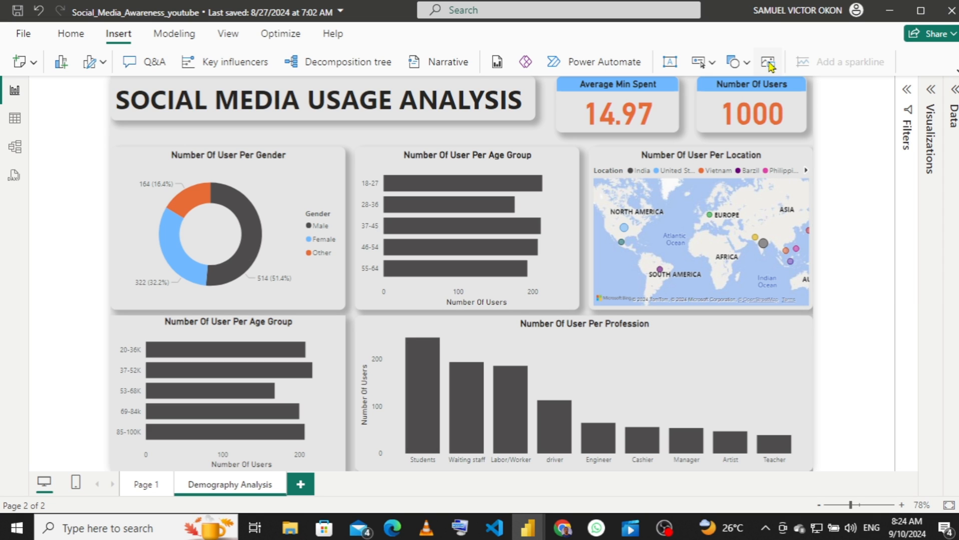
pyautogui.click(771, 67)
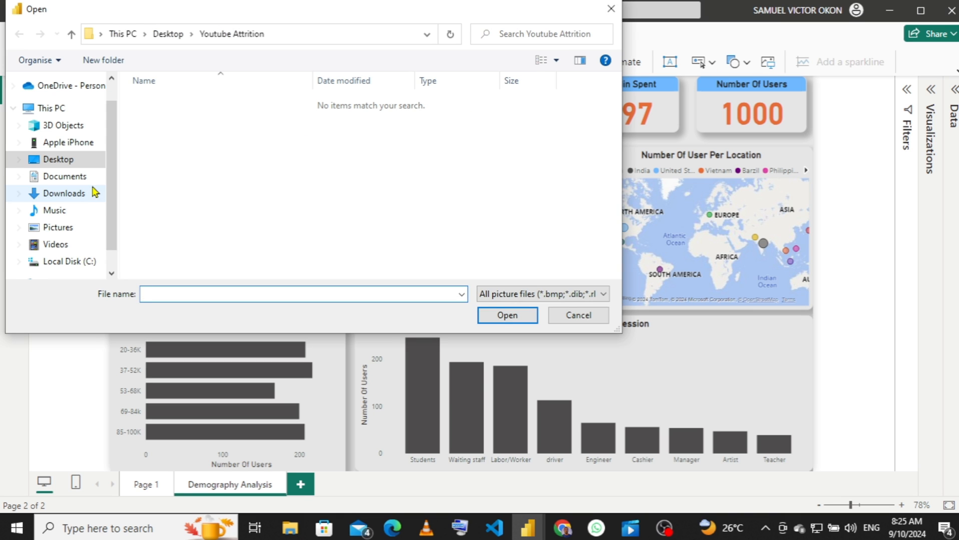
pyautogui.click(75, 194)
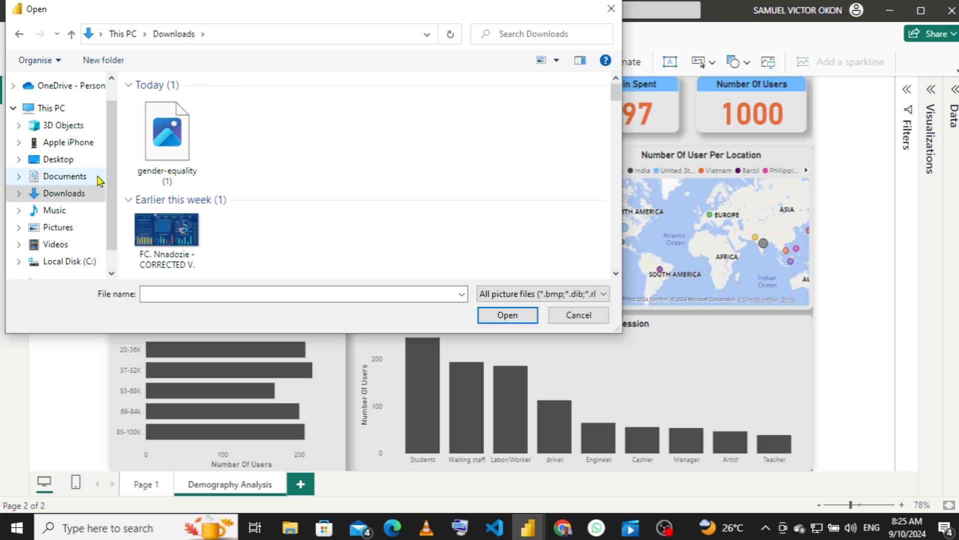
pyautogui.click(175, 134)
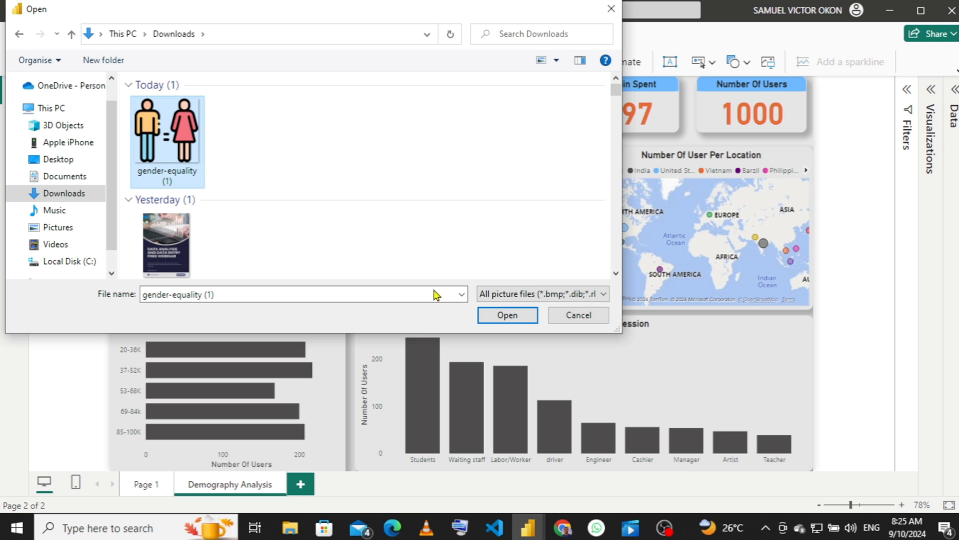
pyautogui.click(498, 315)
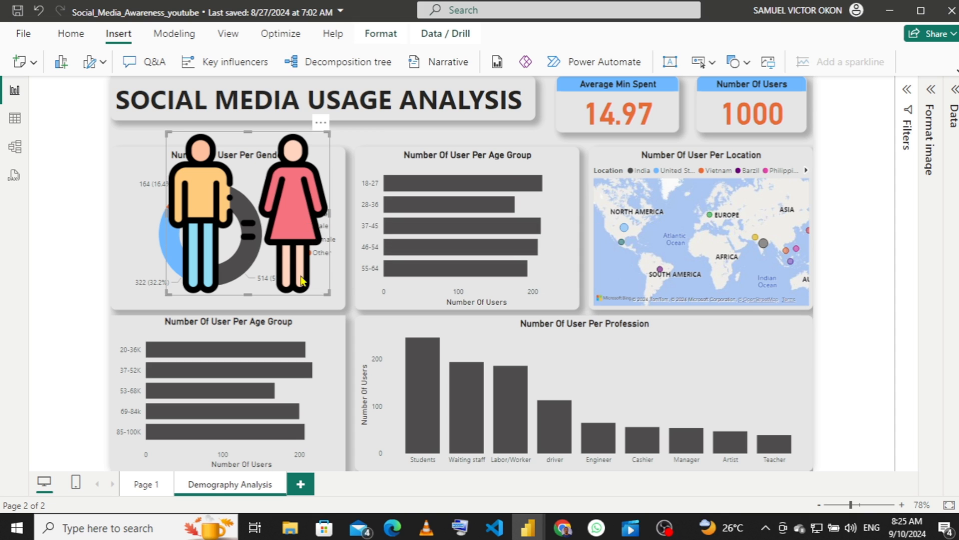
pyautogui.moveTo(328, 292); pyautogui.dragTo(319, 170)
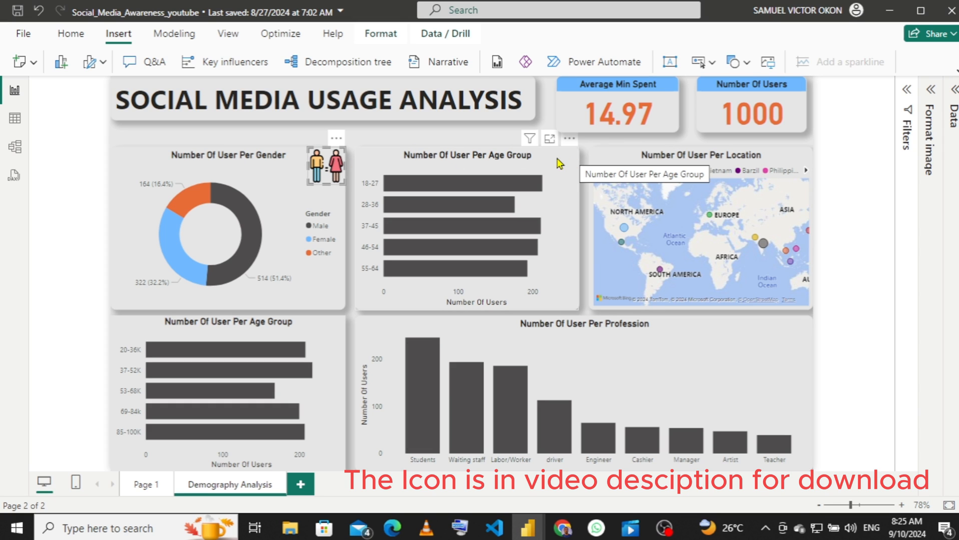
# - Switch back to Flaticon in Chrome and search for "age group" icons
pyautogui.click(562, 527)
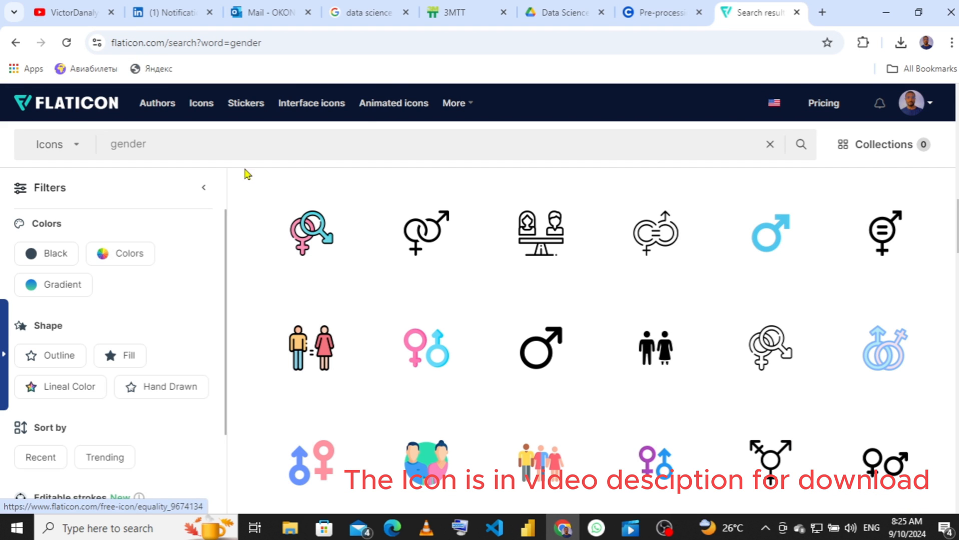
pyautogui.click(221, 147)
pyautogui.press('BackSpace')
pyautogui.press('BackSpace')
pyautogui.press('BackSpace')
pyautogui.press('BackSpace')
pyautogui.press('BackSpace')
pyautogui.press('BackSpace')
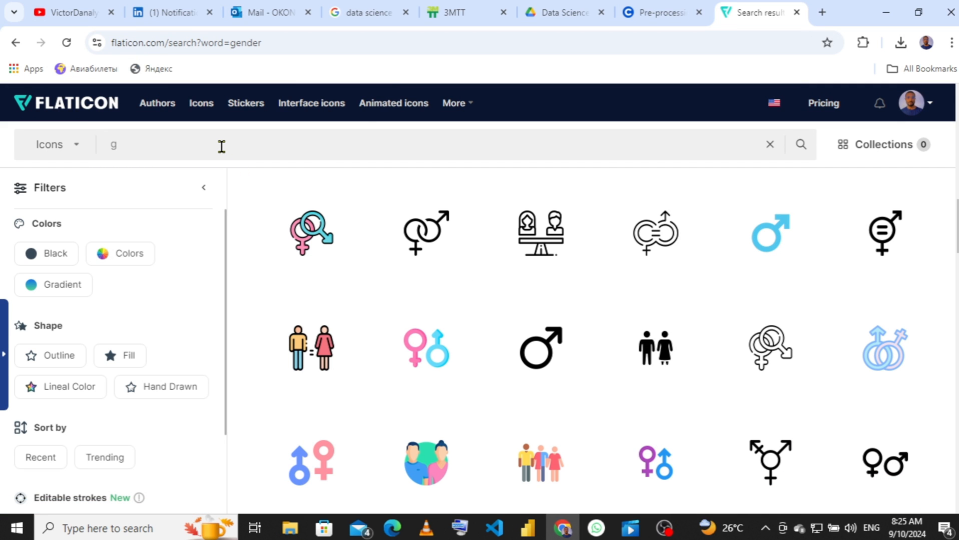
pyautogui.write('age ')
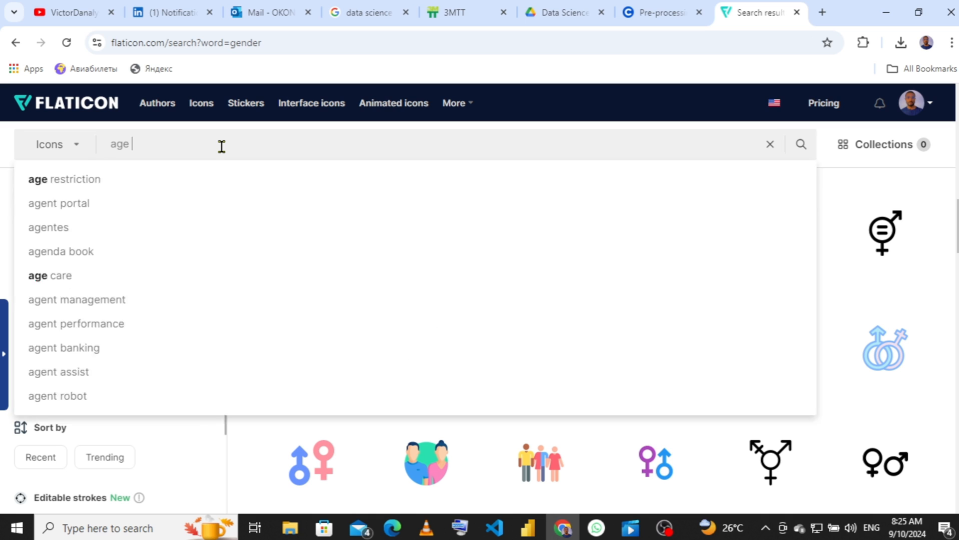
pyautogui.write('group')
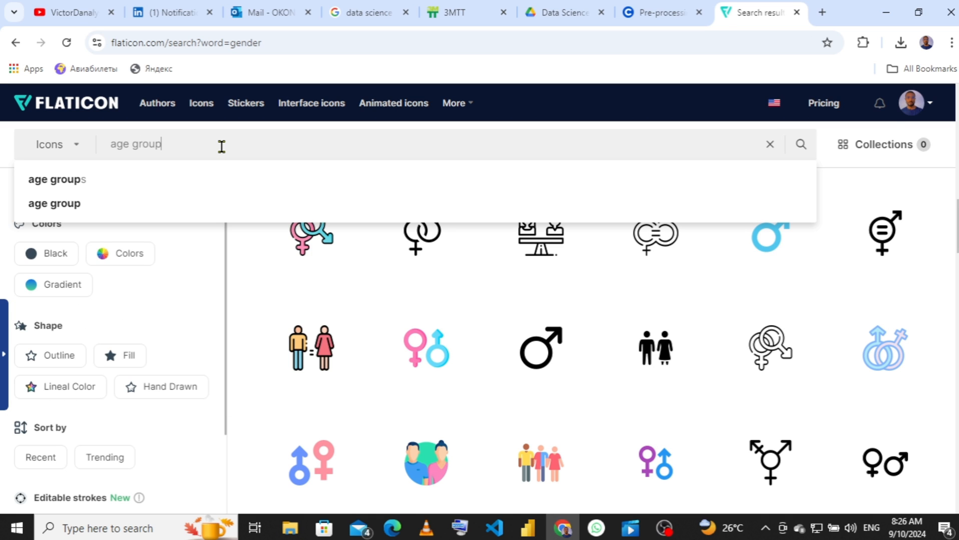
pyautogui.press('Return')
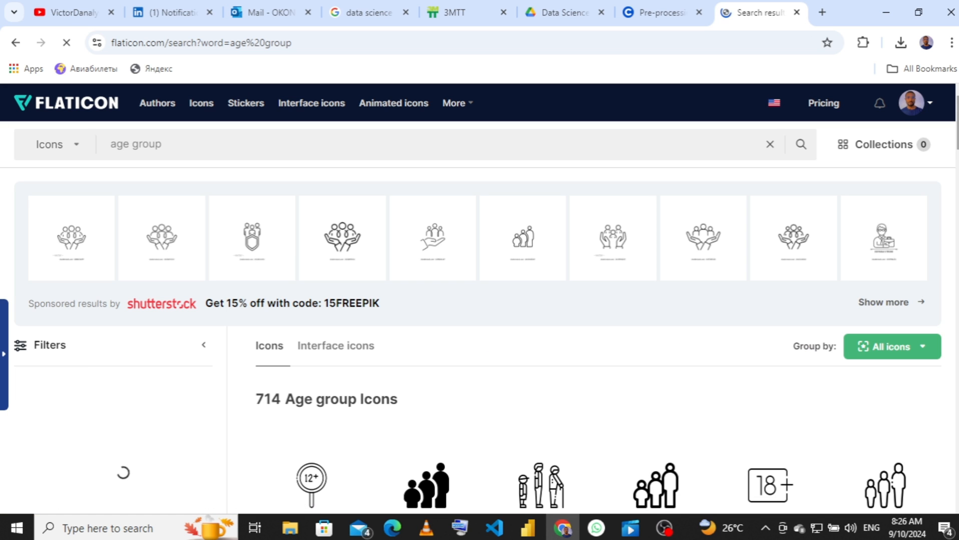
# - Download the coloured three-figure "Age group" icon as a PNG with the free option
pyautogui.moveTo(957, 128); pyautogui.dragTo(958, 177)
pyautogui.moveTo(439, 221)
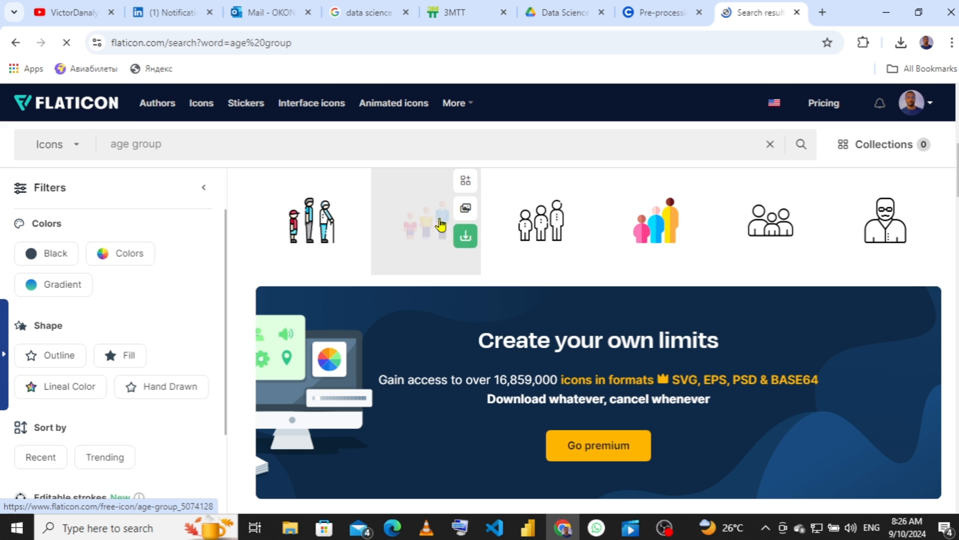
pyautogui.click(464, 242)
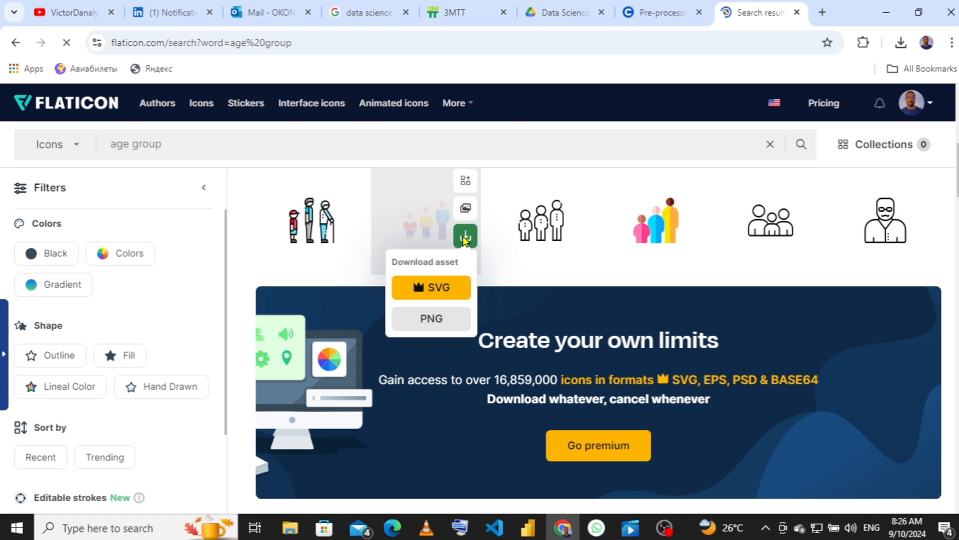
pyautogui.click(433, 320)
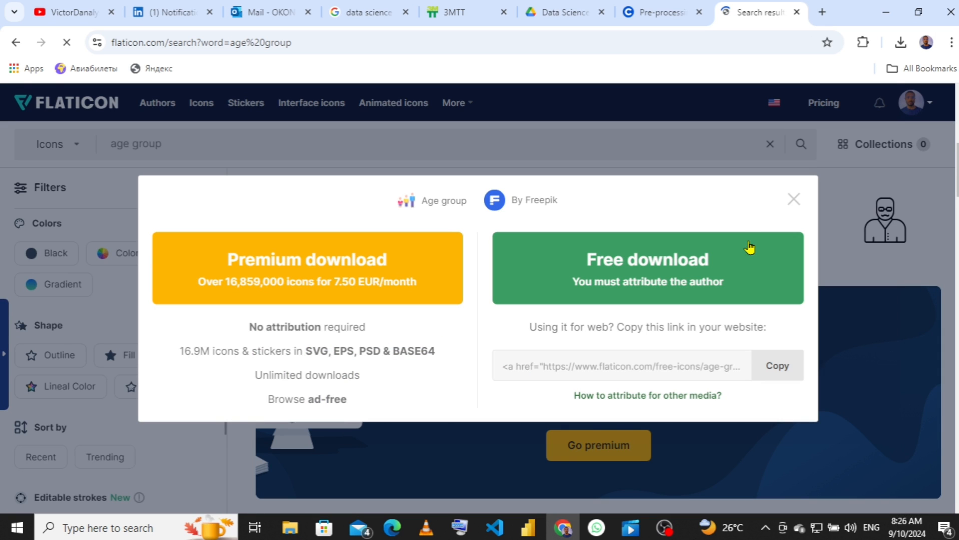
pyautogui.click(683, 274)
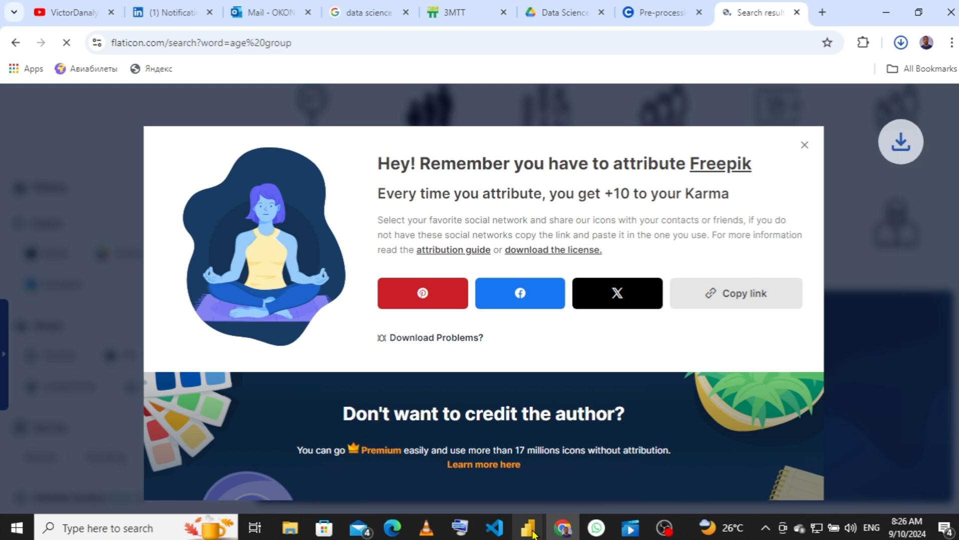
# - Switch back to the Social_Media_Awareness_youtube report and fit the workers icon into the upper-right corner of the Number Of User Per Profession chart
pyautogui.moveTo(532, 534)
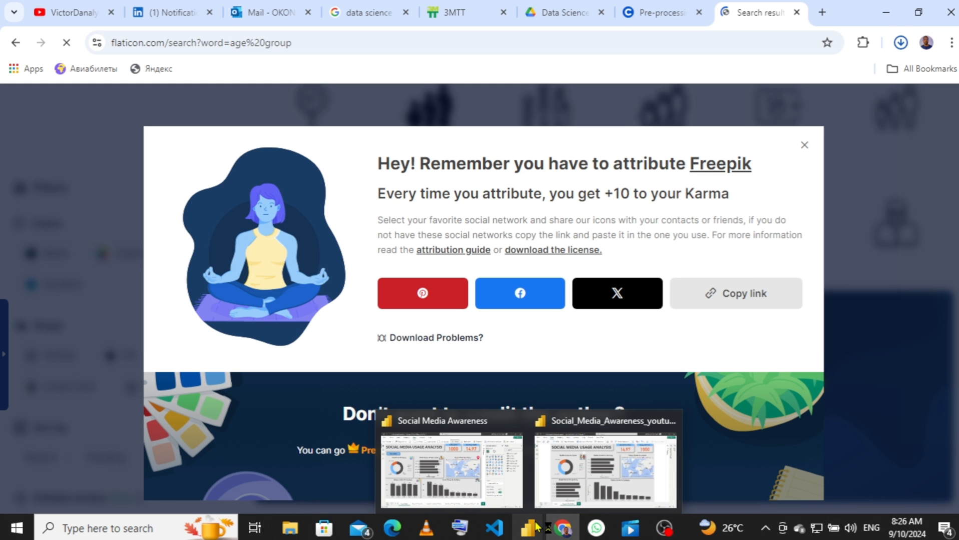
pyautogui.click(566, 454)
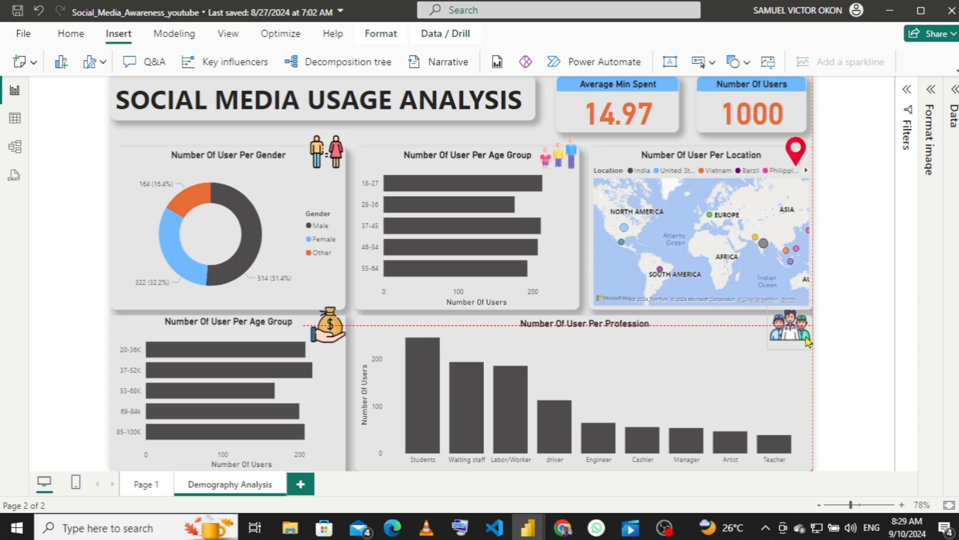
pyautogui.moveTo(806, 341); pyautogui.dragTo(806, 342)
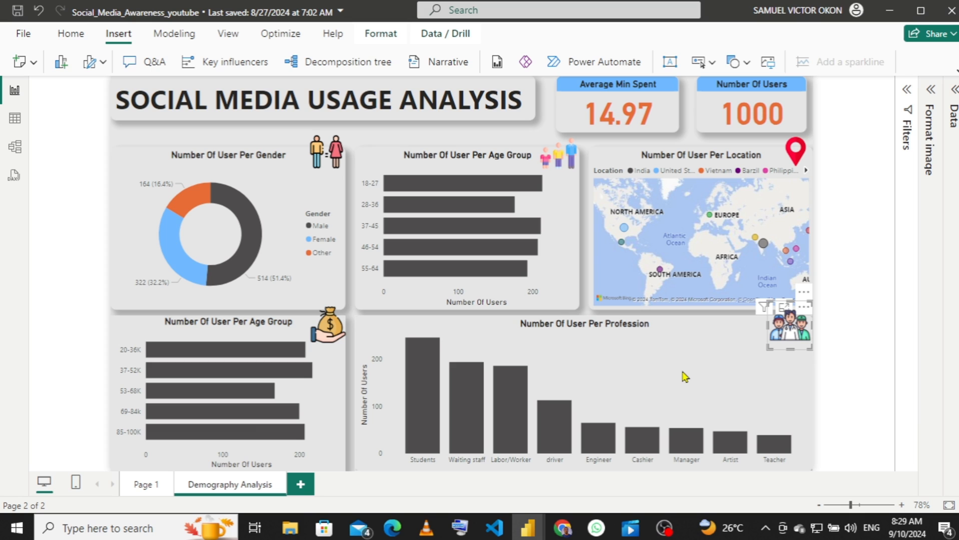
# - Correct the title of the lower-left salary bar chart to read Number Of User Per Salary Group
pyautogui.click(244, 331)
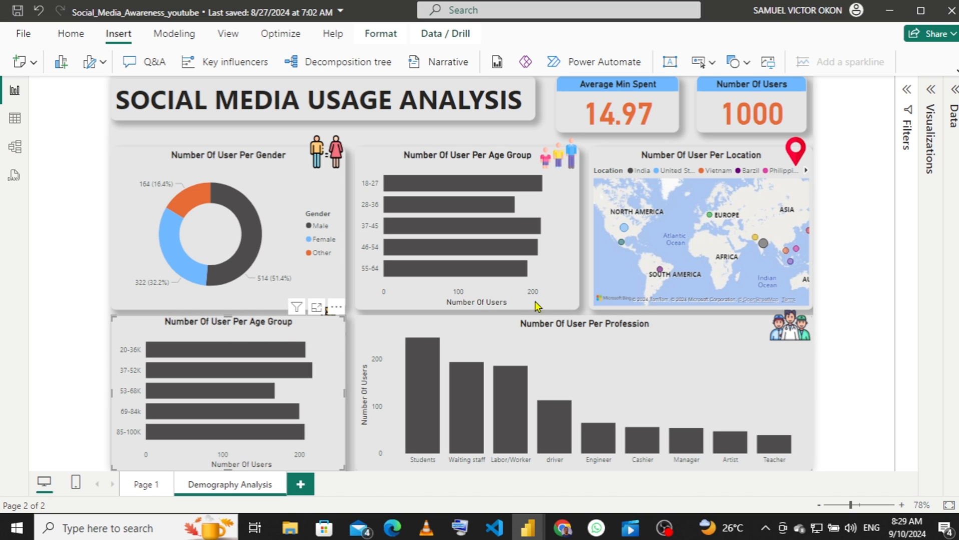
pyautogui.click(931, 92)
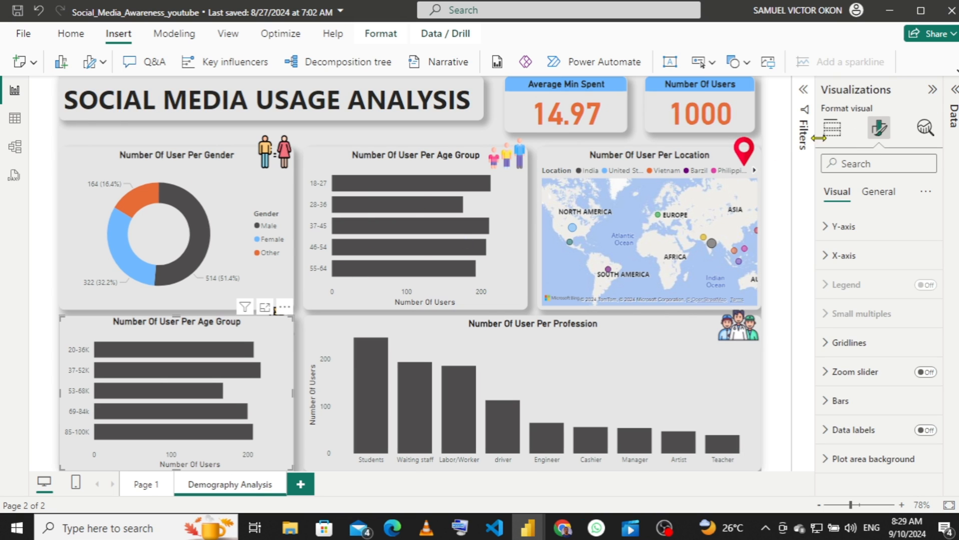
pyautogui.click(874, 196)
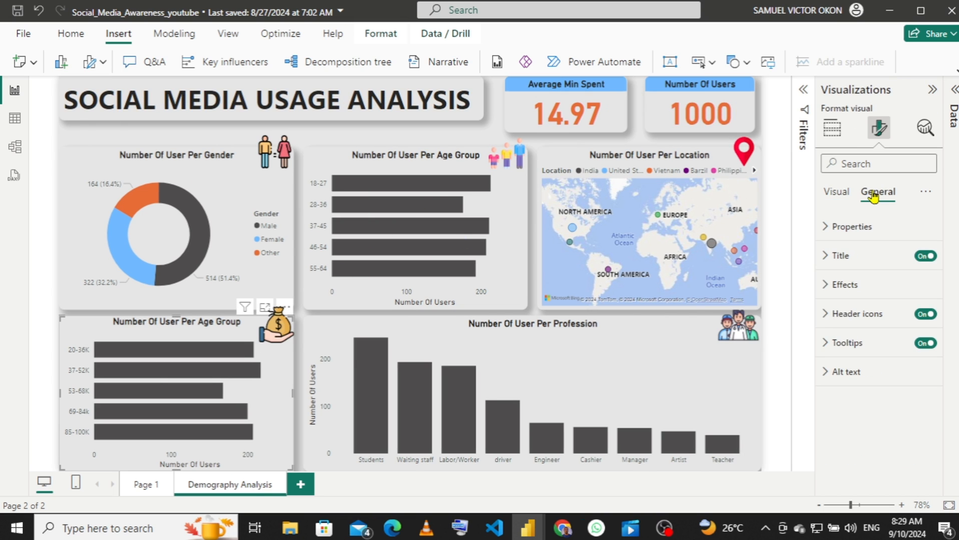
pyautogui.click(825, 256)
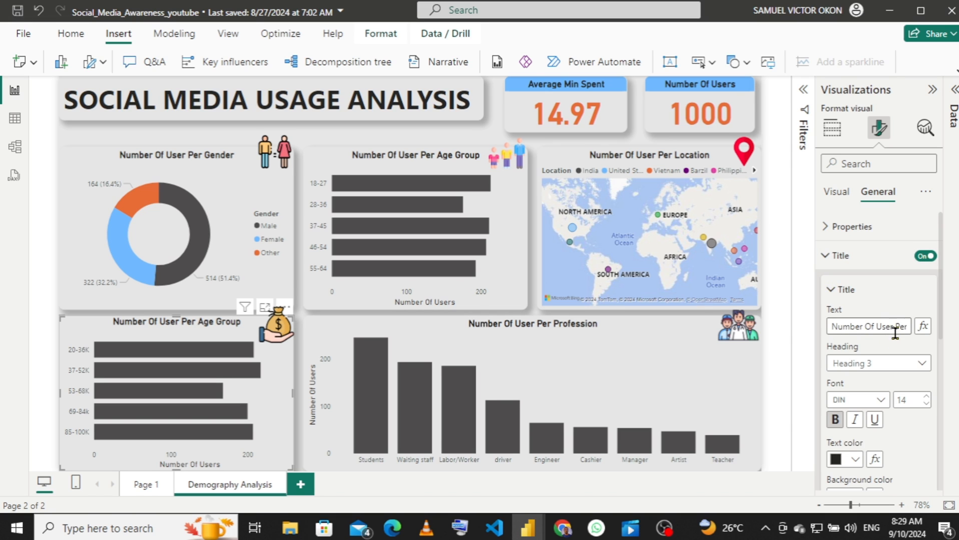
pyautogui.press('Right')
pyautogui.press('Right')
pyautogui.press('Right')
pyautogui.press('Right')
pyautogui.press('Right')
pyautogui.press('Right')
pyautogui.press('Right')
pyautogui.press('Right')
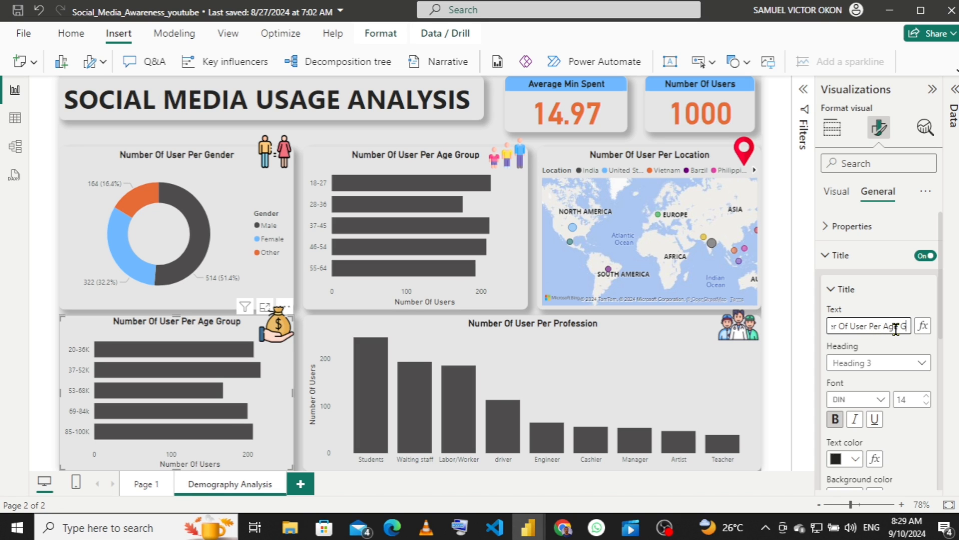
pyautogui.press('Right')
pyautogui.press('Right')
pyautogui.press('Right')
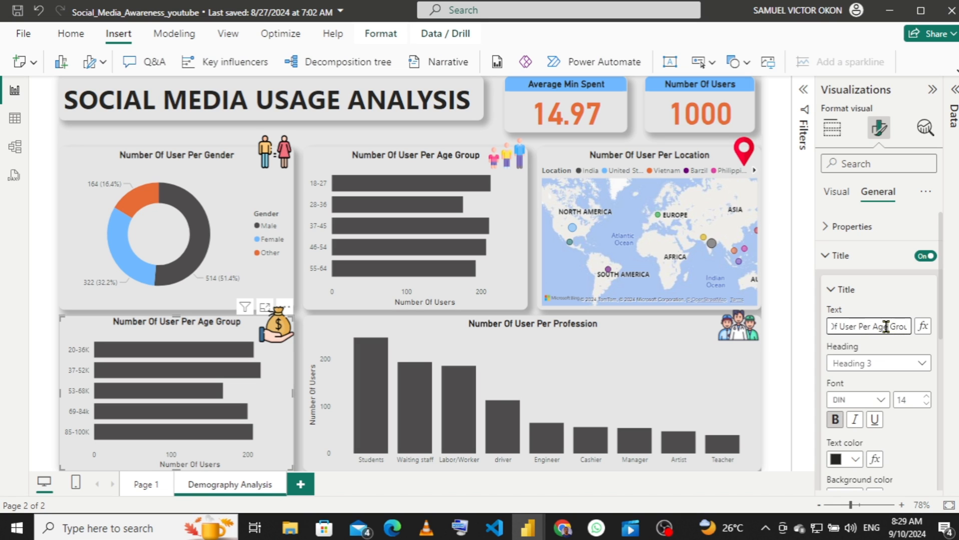
pyautogui.moveTo(879, 327); pyautogui.dragTo(873, 328)
pyautogui.write('Salary')
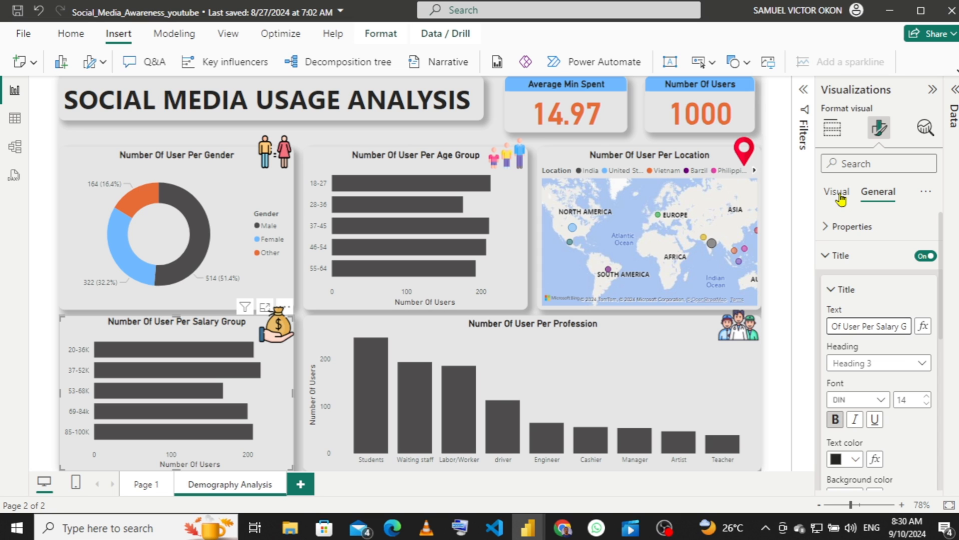
# - Set the visual border's rounded corners to 10 px on the Number Of User Per Salary Group chart
pyautogui.click(840, 198)
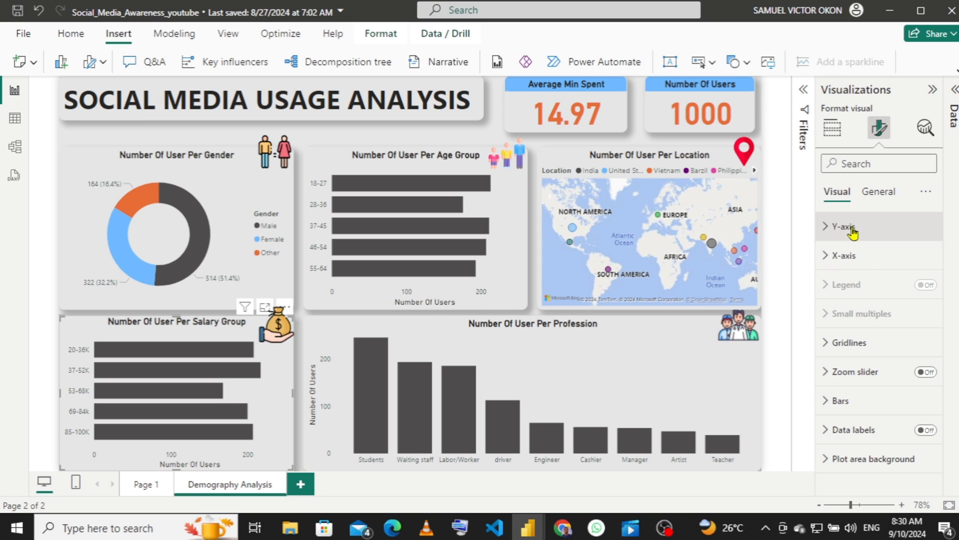
pyautogui.click(876, 198)
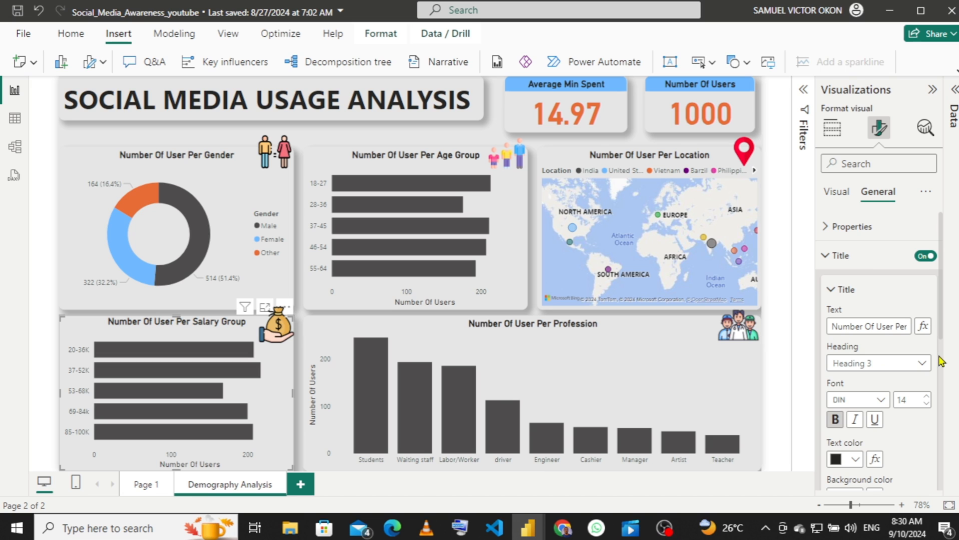
pyautogui.moveTo(940, 334); pyautogui.dragTo(945, 493)
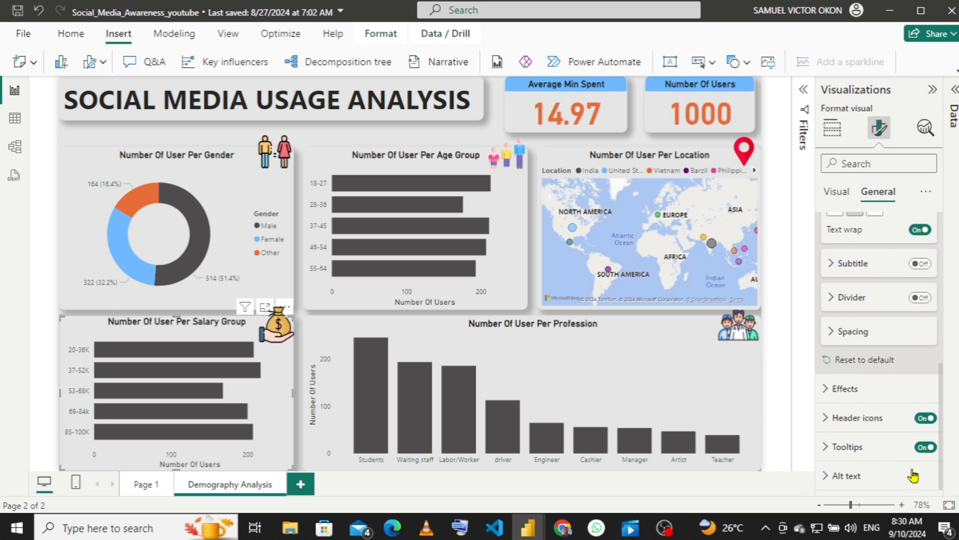
pyautogui.click(832, 395)
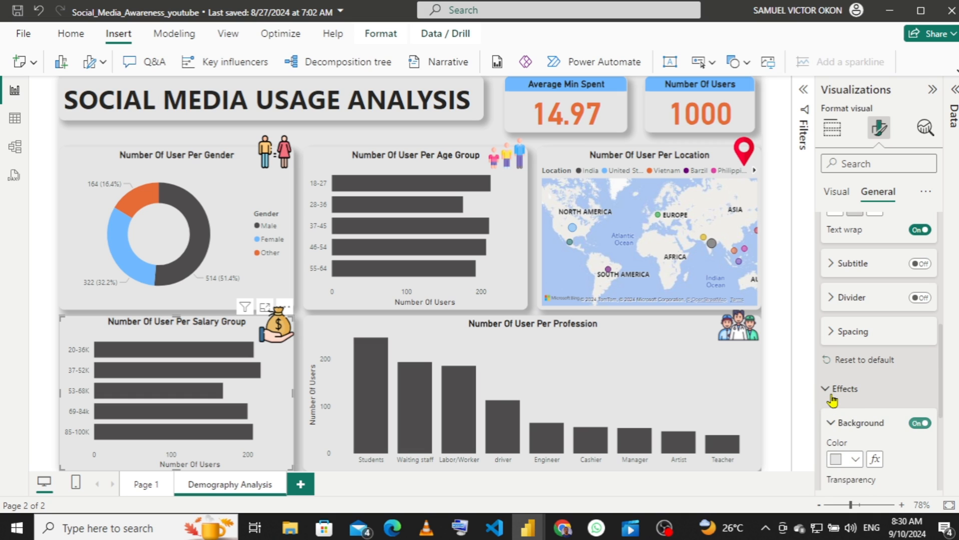
pyautogui.moveTo(941, 379); pyautogui.dragTo(945, 433)
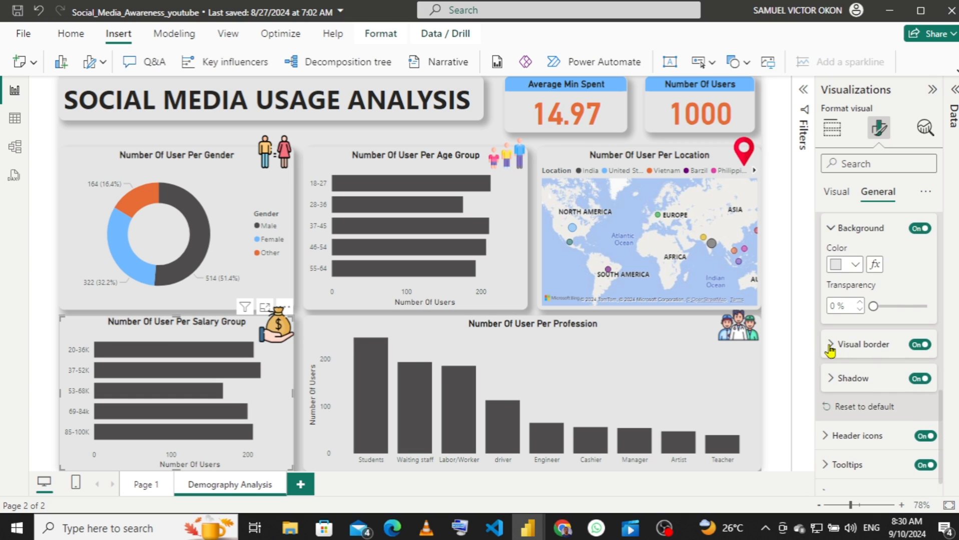
pyautogui.click(830, 347)
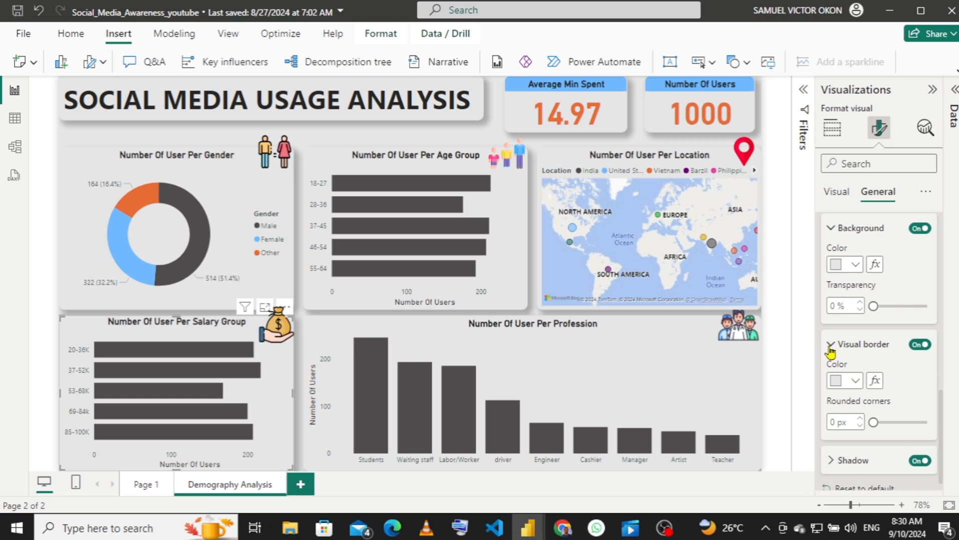
pyautogui.click(830, 422)
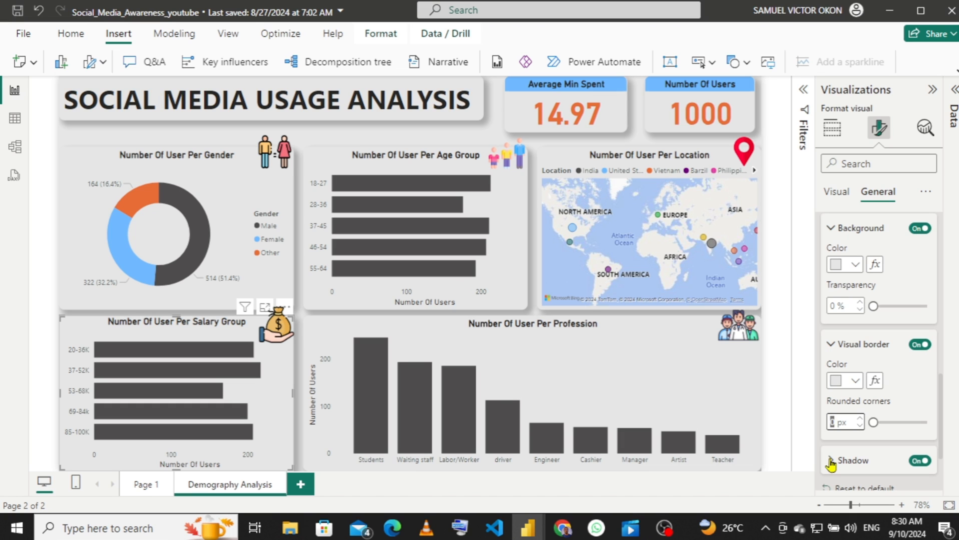
pyautogui.write('10')
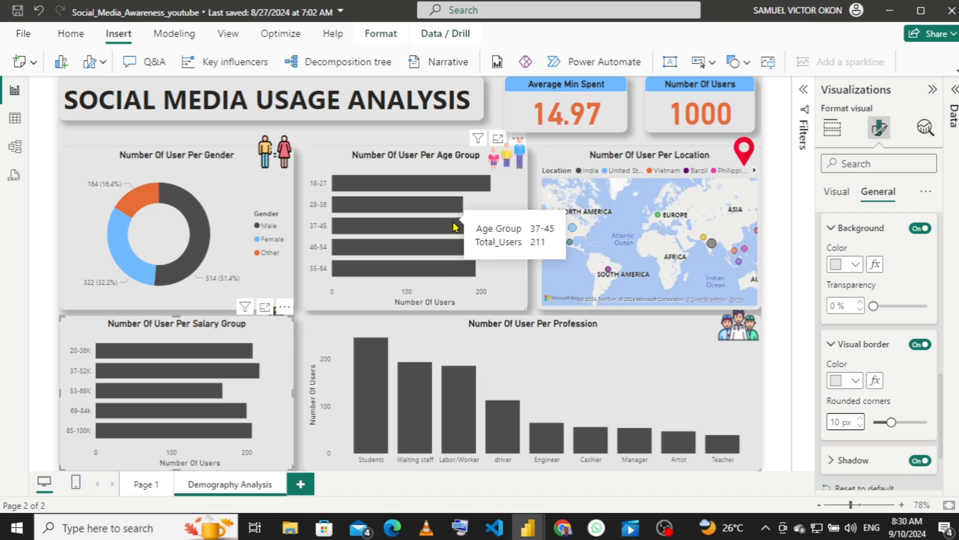
# - Check the borders of the neighbouring charts, clear the selection, and collapse the Visualizations pane
pyautogui.click(313, 159)
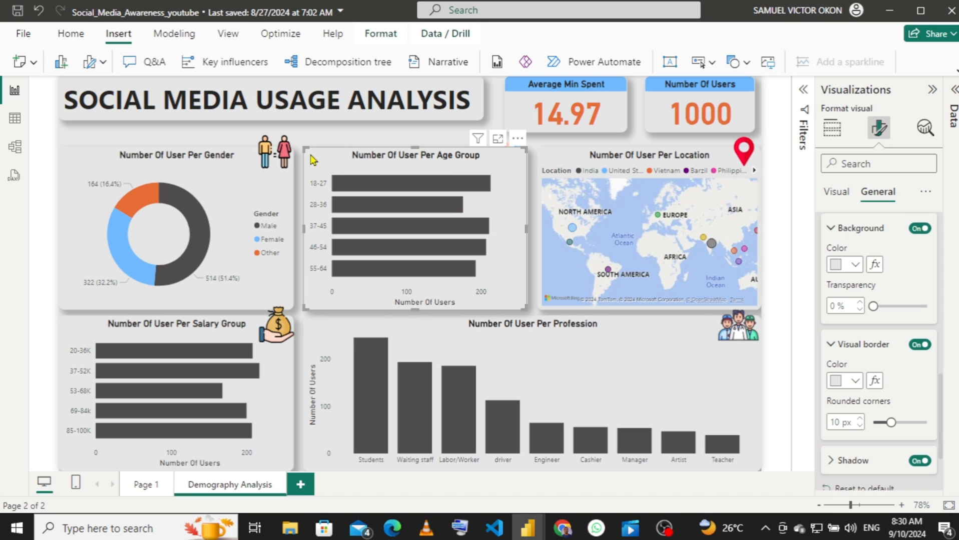
pyautogui.click(242, 178)
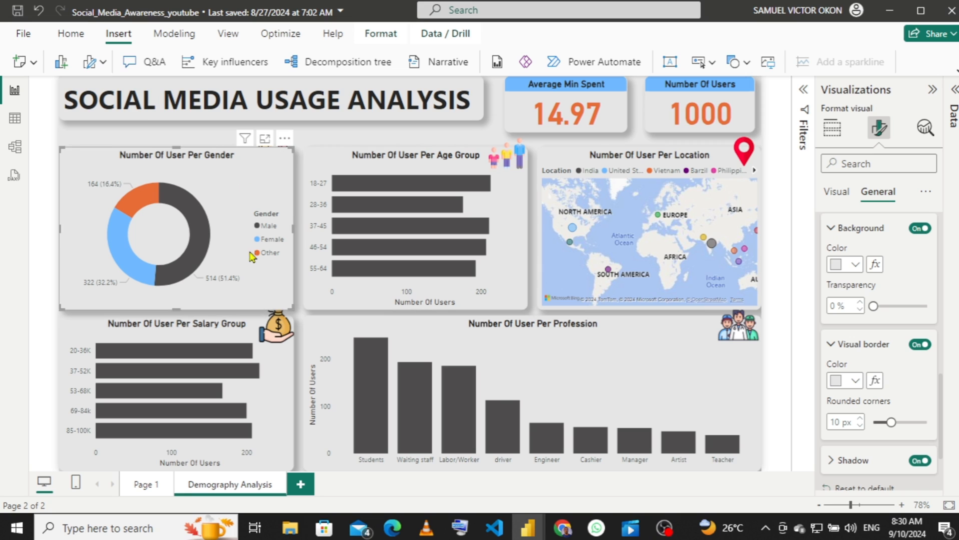
pyautogui.click(279, 371)
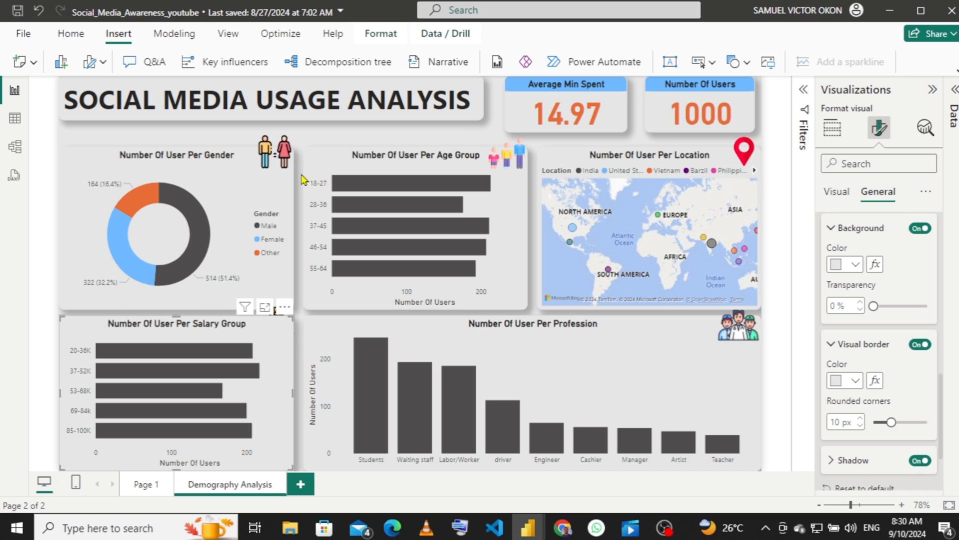
pyautogui.click(320, 340)
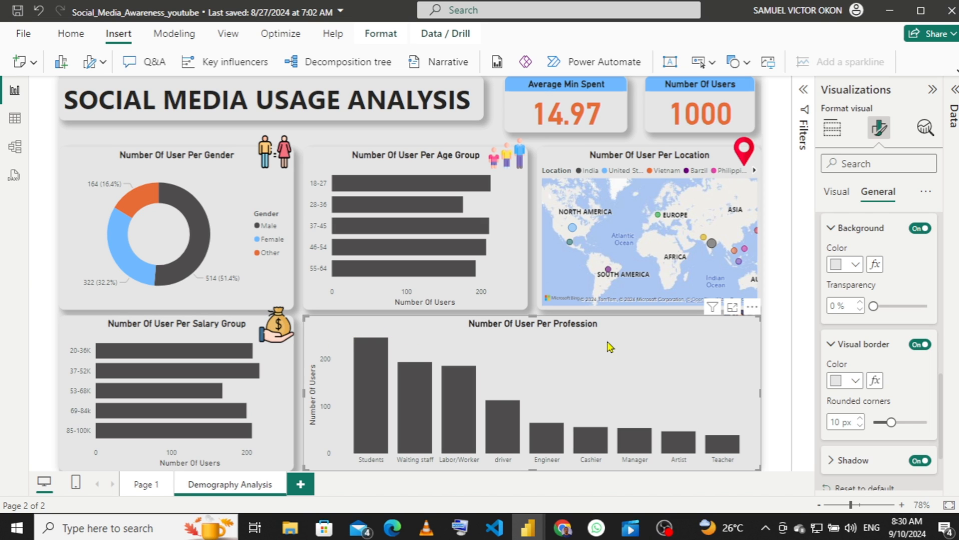
pyautogui.click(310, 137)
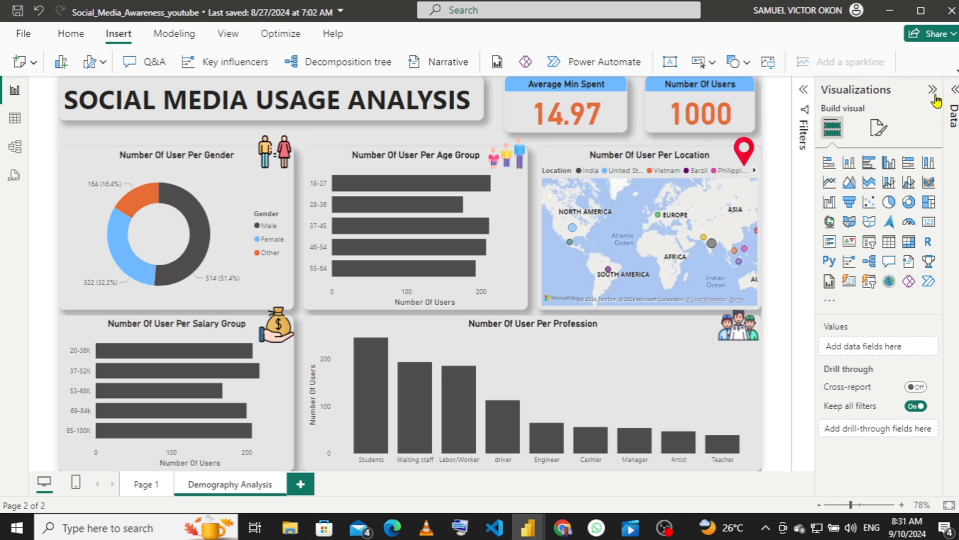
pyautogui.click(932, 93)
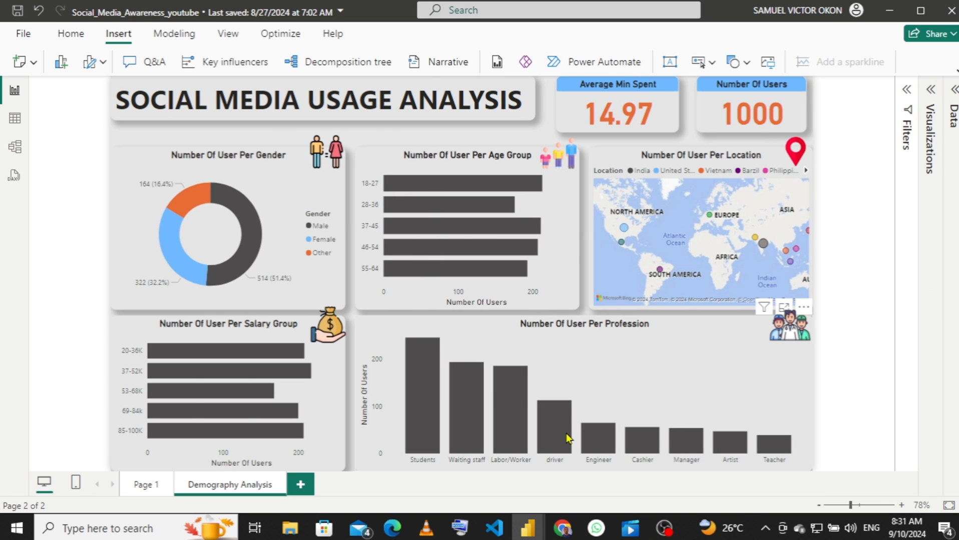
# - Duplicate the Demography Analysis page and rename the copy Behaviour Analysis
pyautogui.moveTo(528, 529)
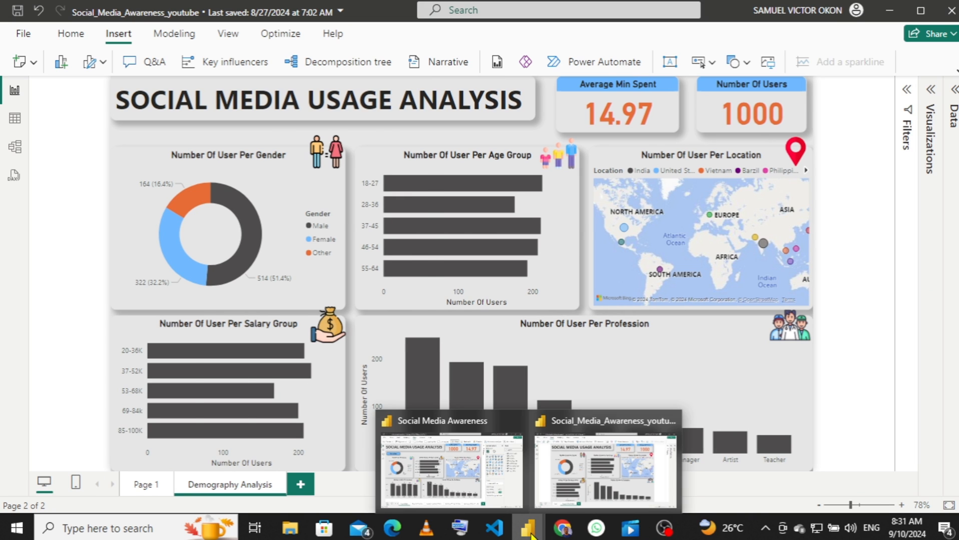
pyautogui.moveTo(439, 472)
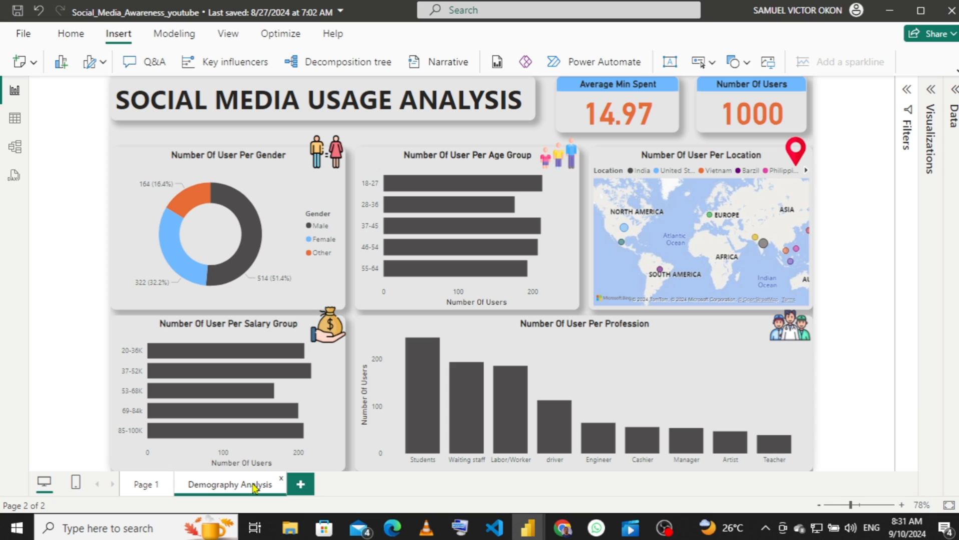
pyautogui.rightClick(245, 492)
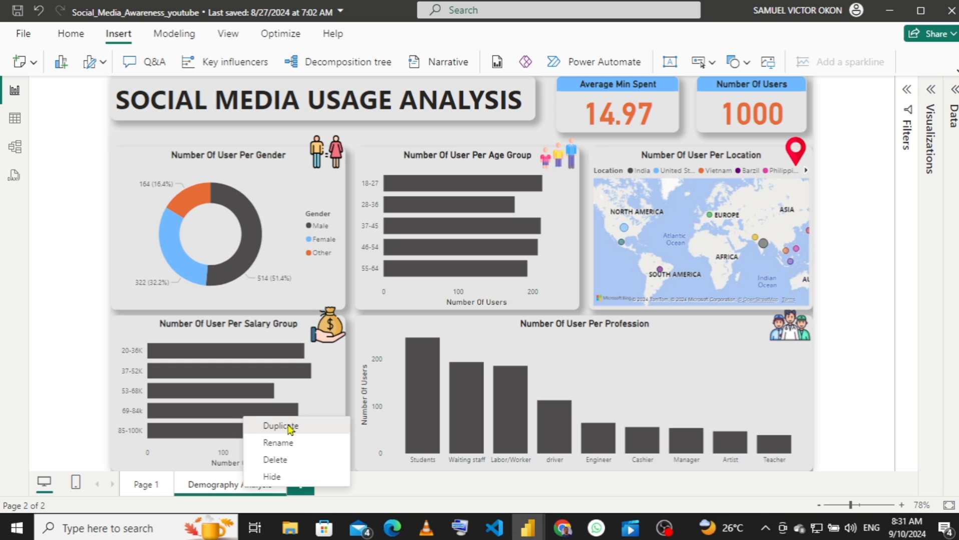
pyautogui.click(281, 427)
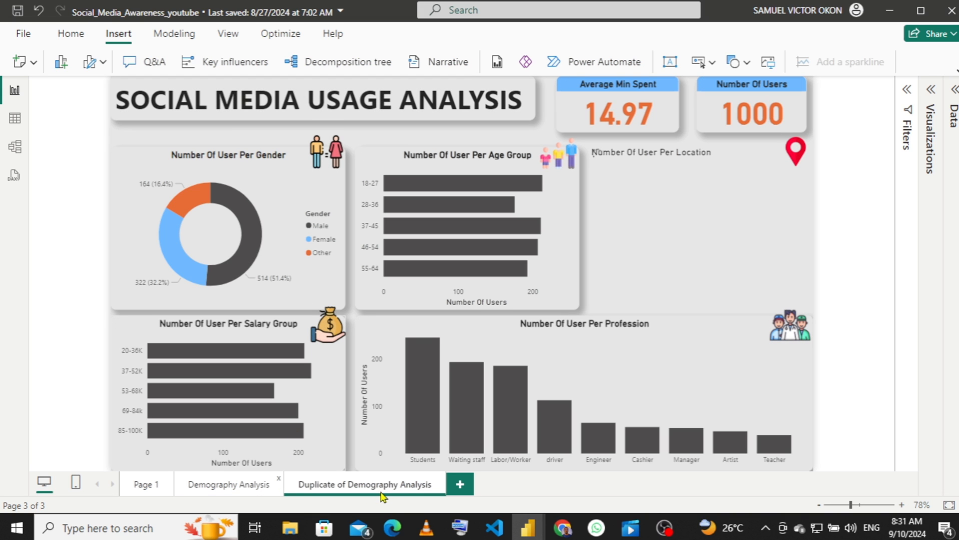
pyautogui.doubleClick(361, 485)
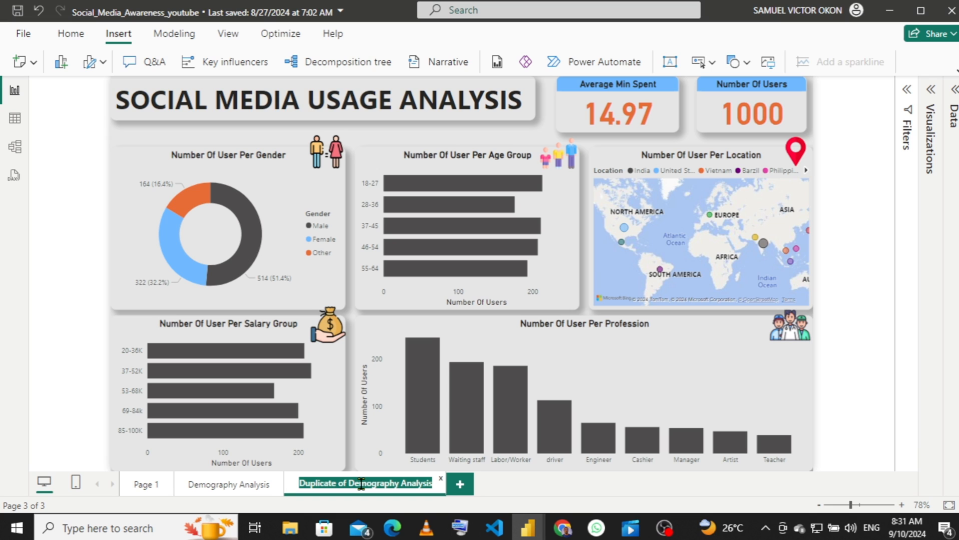
pyautogui.write('B')
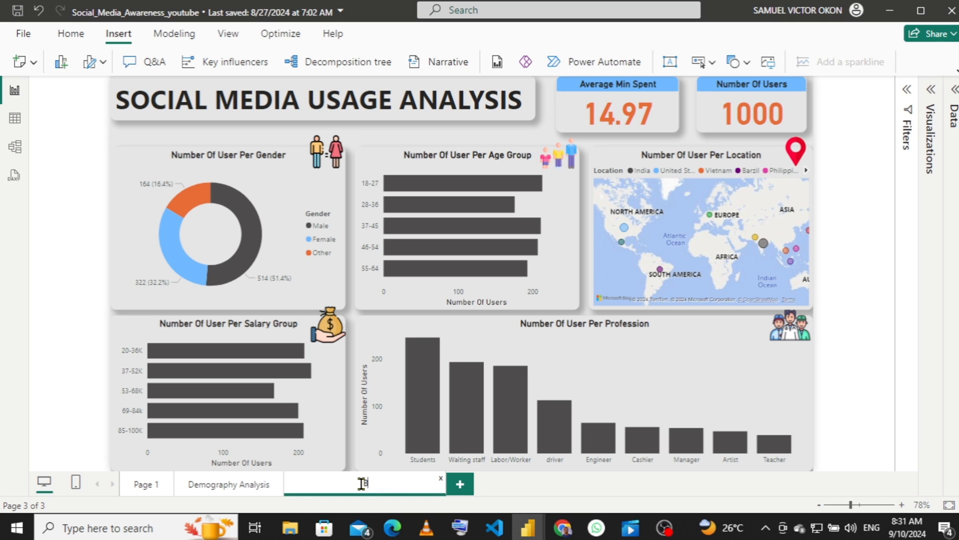
pyautogui.write('ehaviour Aba')
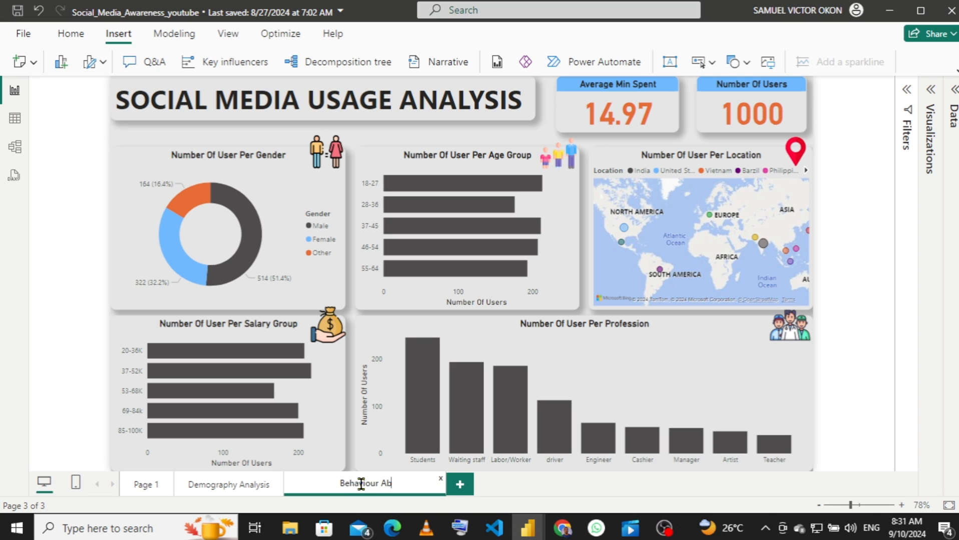
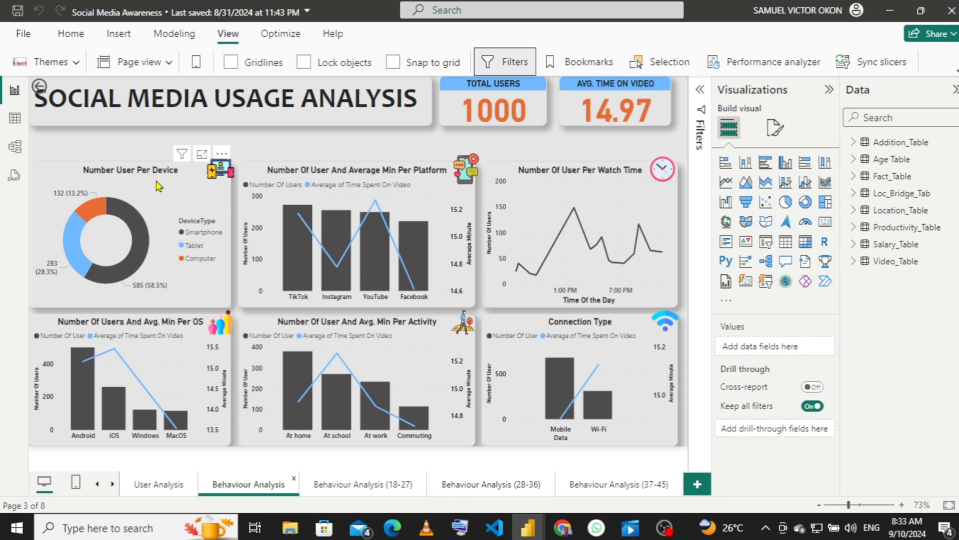
# - Examine which Fact_Table fields the Number User Per Device donut chart uses in the Social Media Awareness report
pyautogui.click(158, 187)
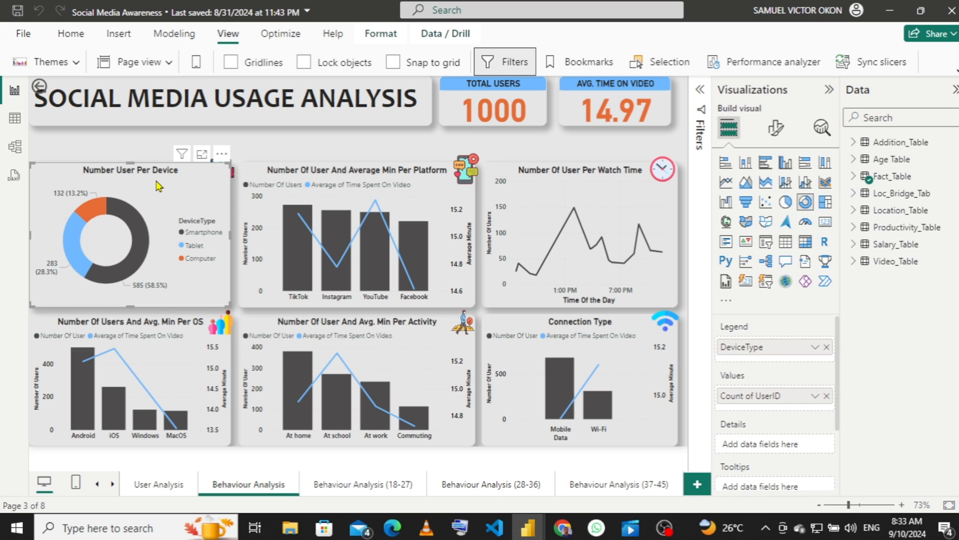
pyautogui.click(851, 177)
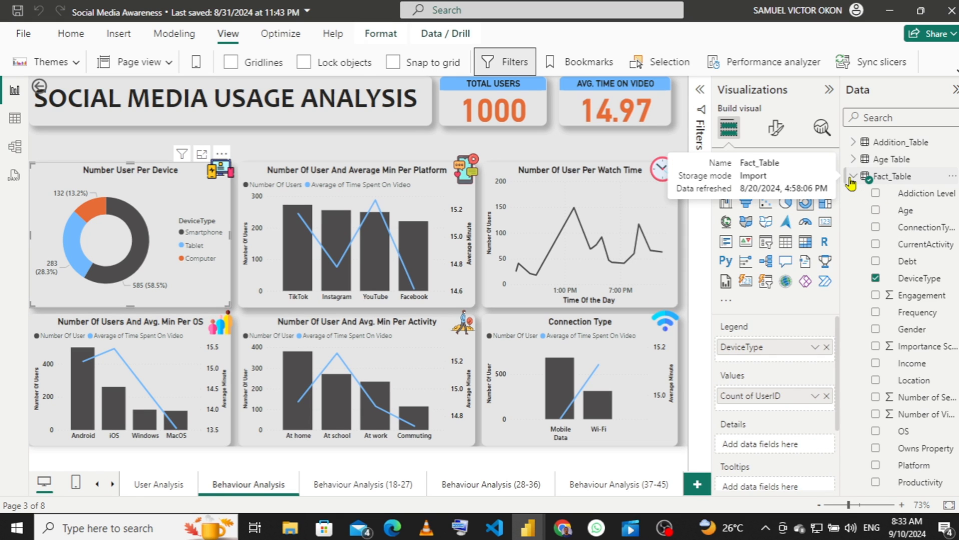
pyautogui.click(852, 178)
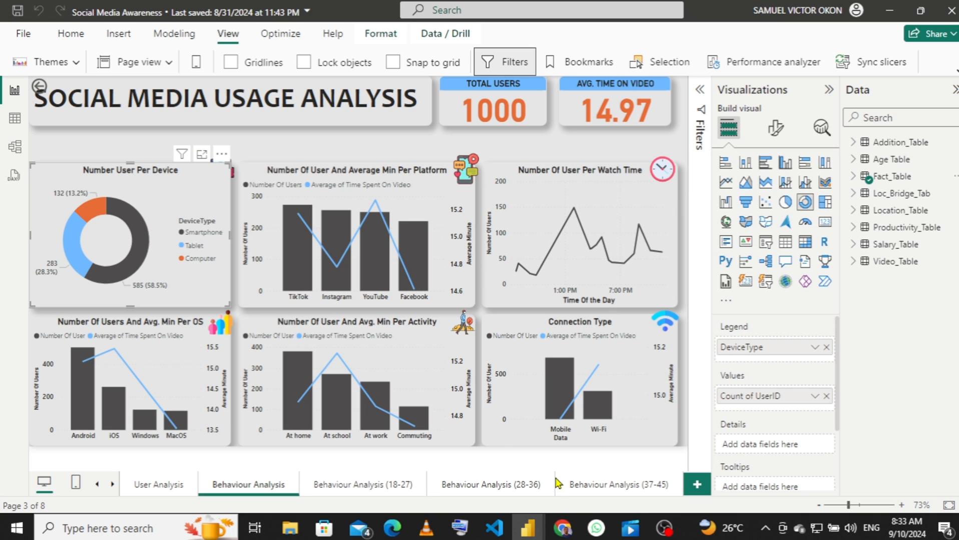
# - Switch to the Social_Media_Awareness_youtube report and replace Gender with DeviceType as the legend of the Number Of User Per Gender donut chart
pyautogui.moveTo(528, 527)
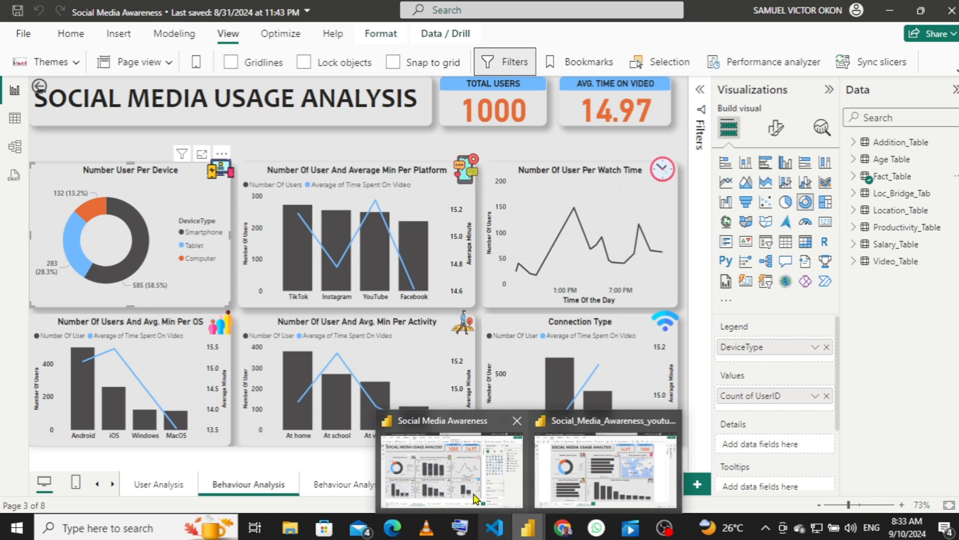
pyautogui.click(579, 471)
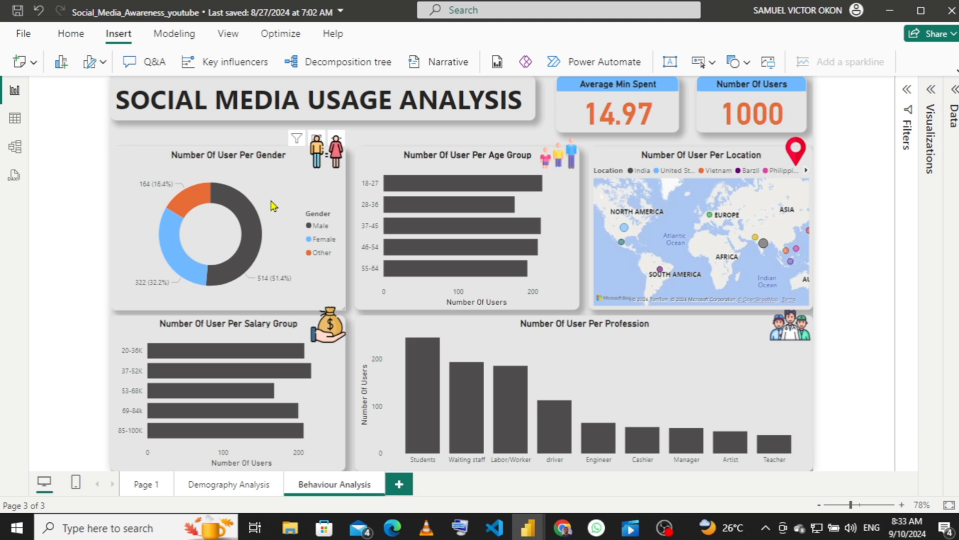
pyautogui.click(272, 205)
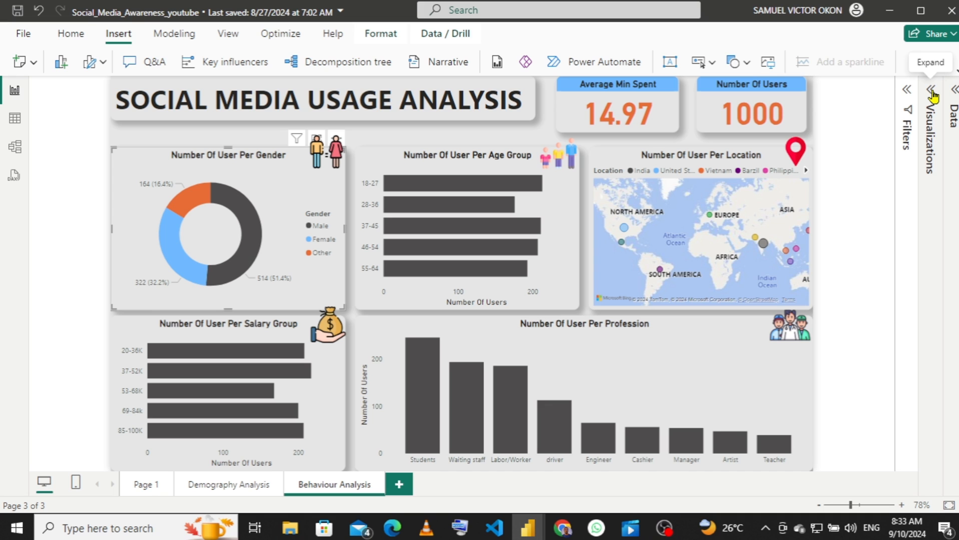
pyautogui.click(931, 92)
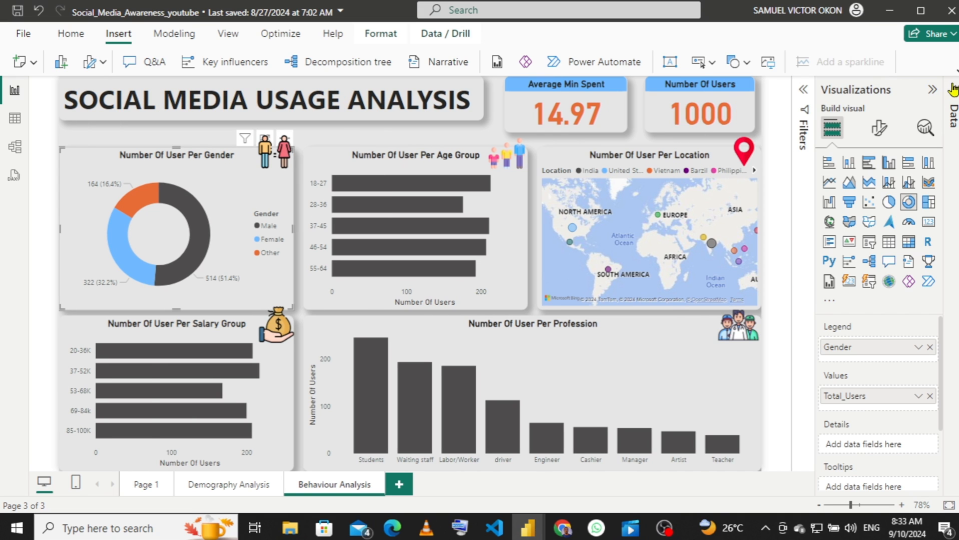
pyautogui.click(953, 92)
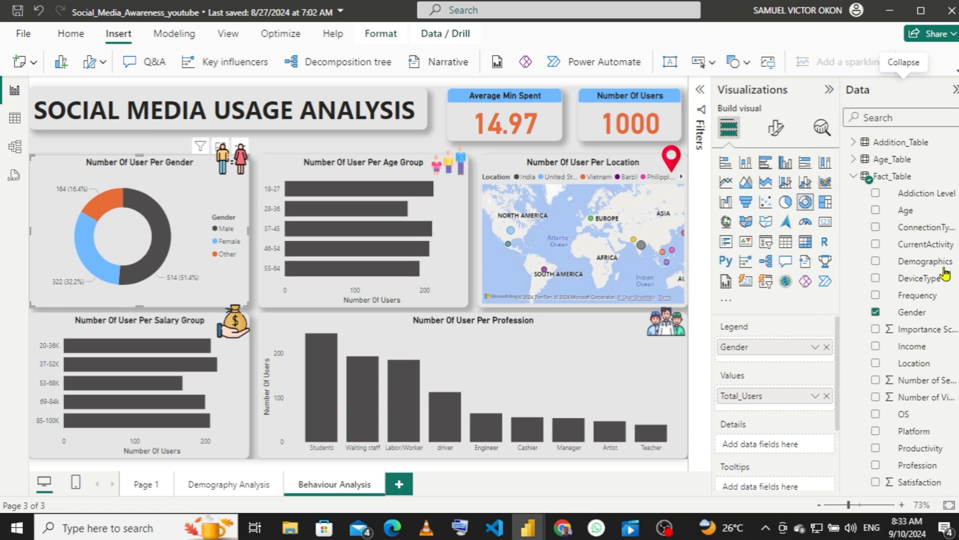
pyautogui.click(827, 349)
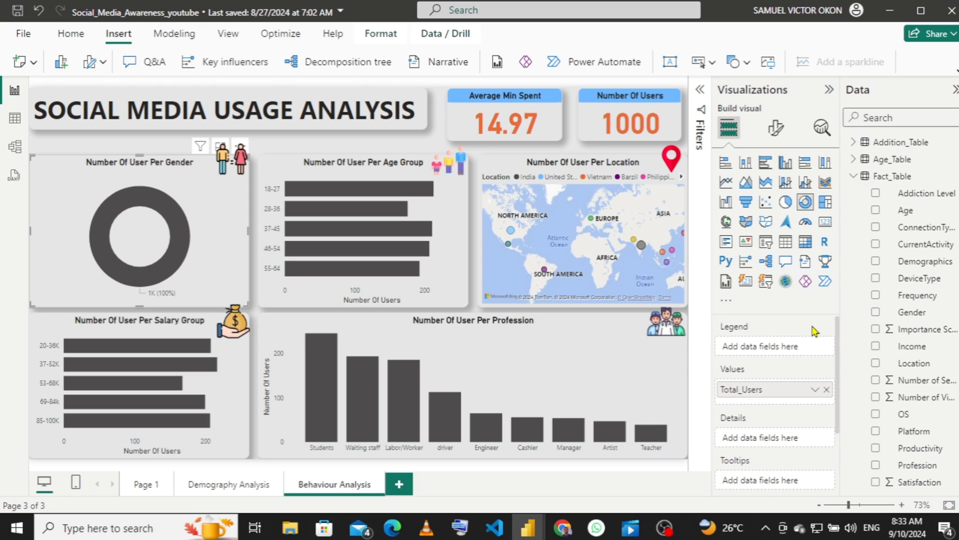
pyautogui.click(876, 280)
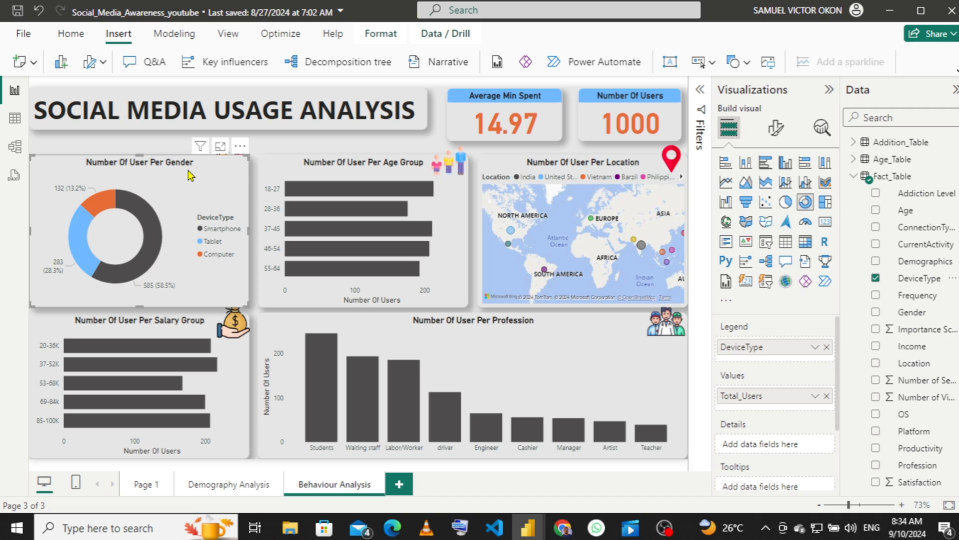
# - Switch to the Social Media Awareness report and examine the fields and data points of the Number Of User And Average Min Per Platform chart
pyautogui.click(267, 173)
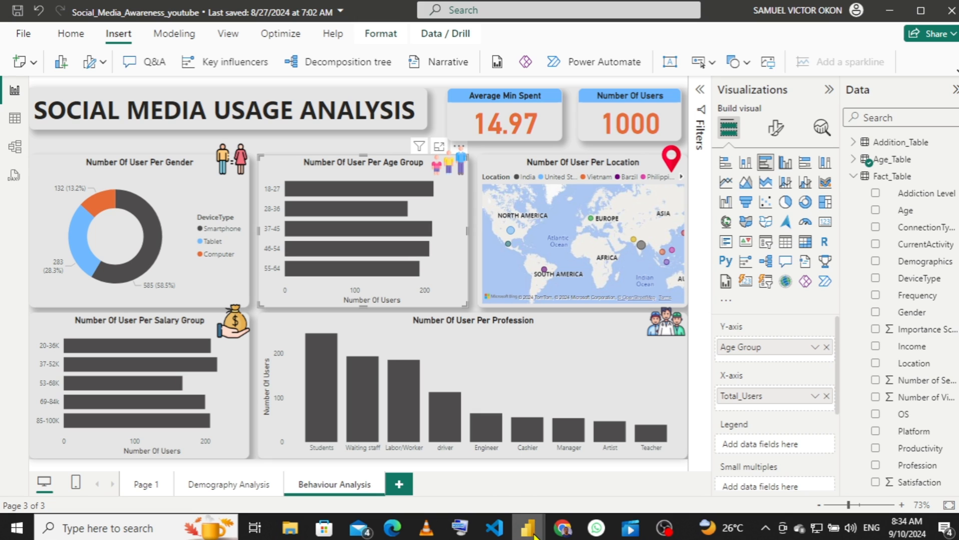
pyautogui.moveTo(534, 535)
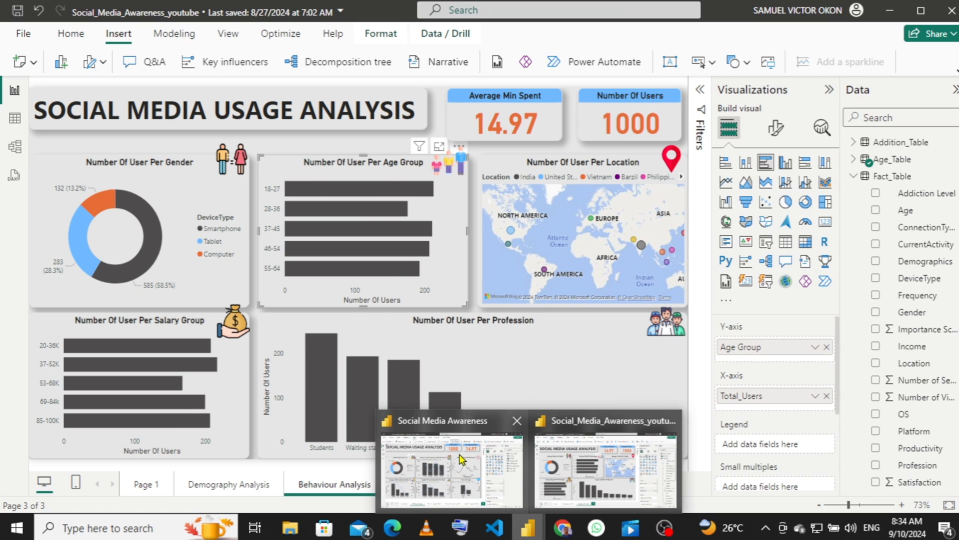
pyautogui.moveTo(461, 459)
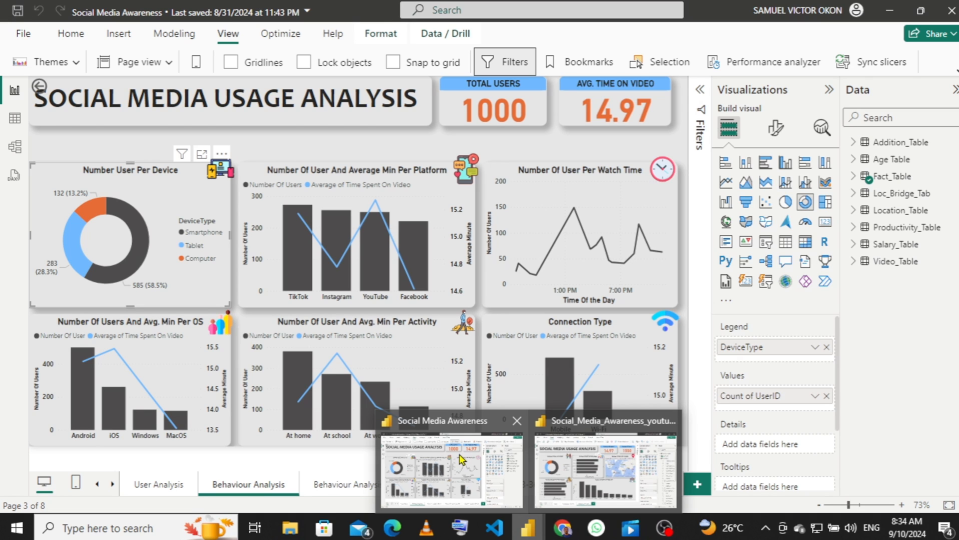
pyautogui.click(460, 459)
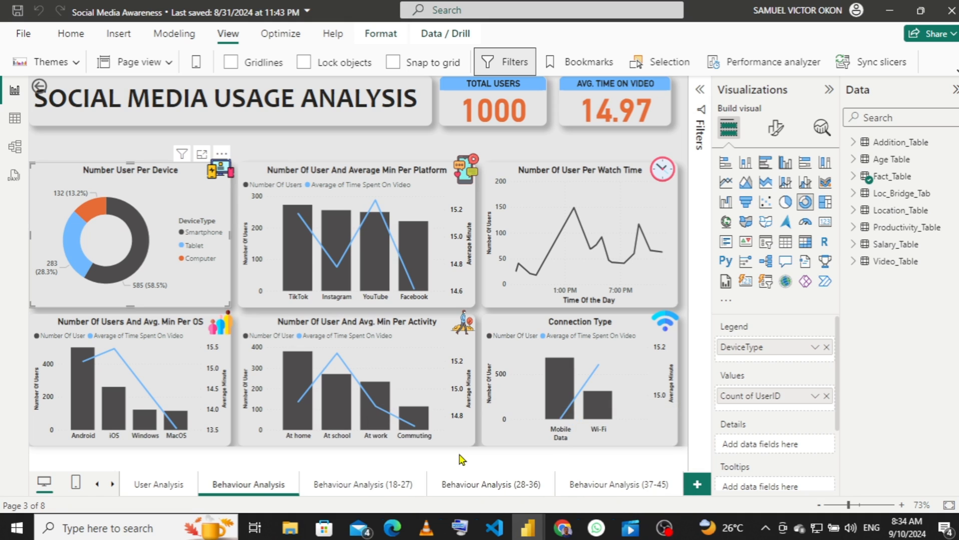
pyautogui.moveTo(299, 254)
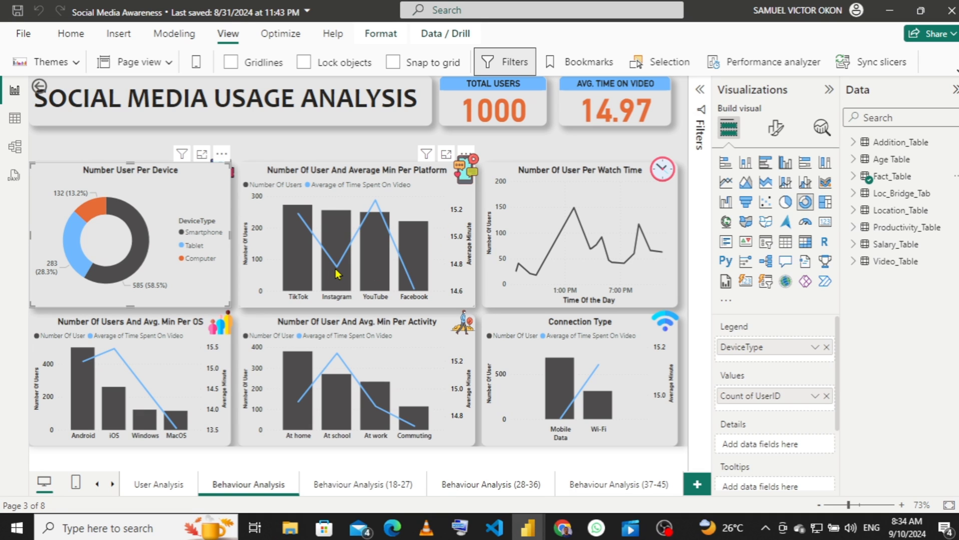
pyautogui.moveTo(337, 275)
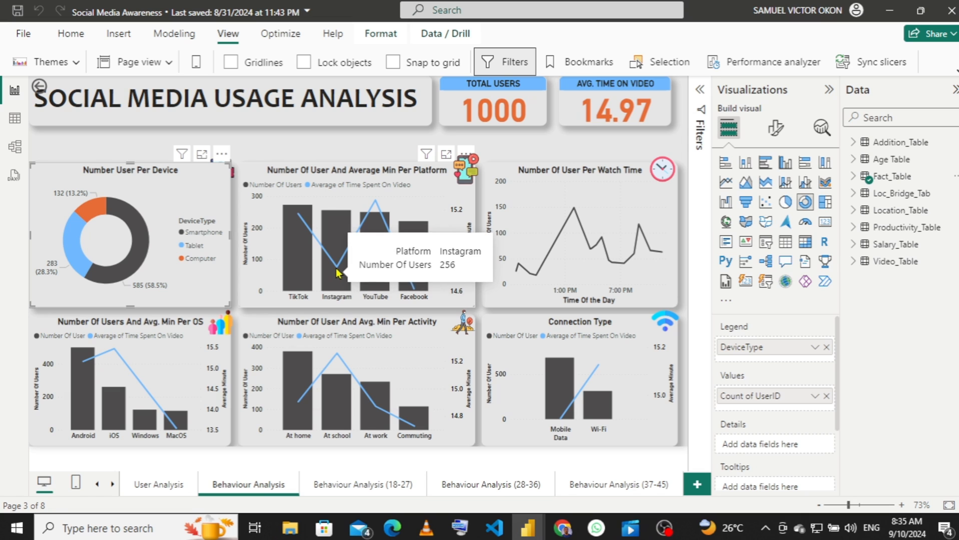
pyautogui.moveTo(307, 237)
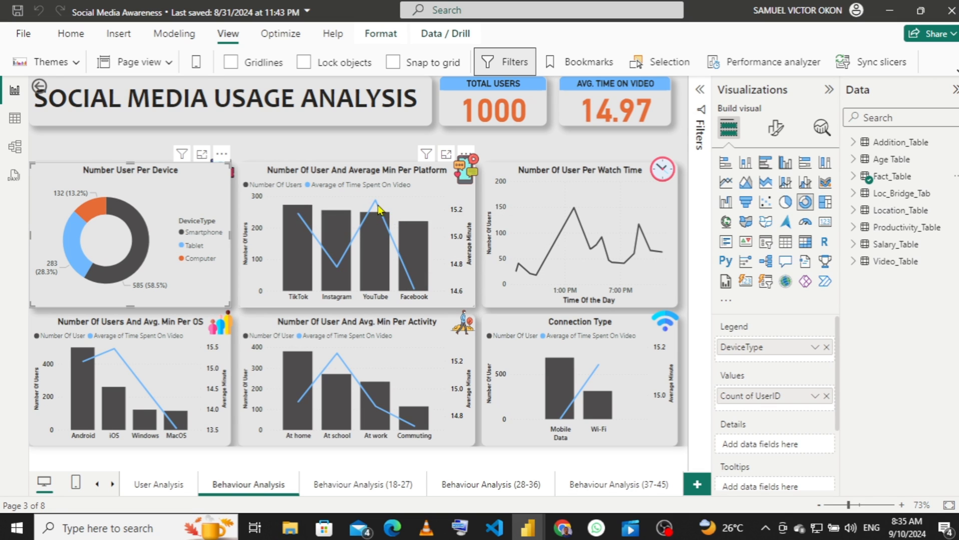
pyautogui.moveTo(377, 206)
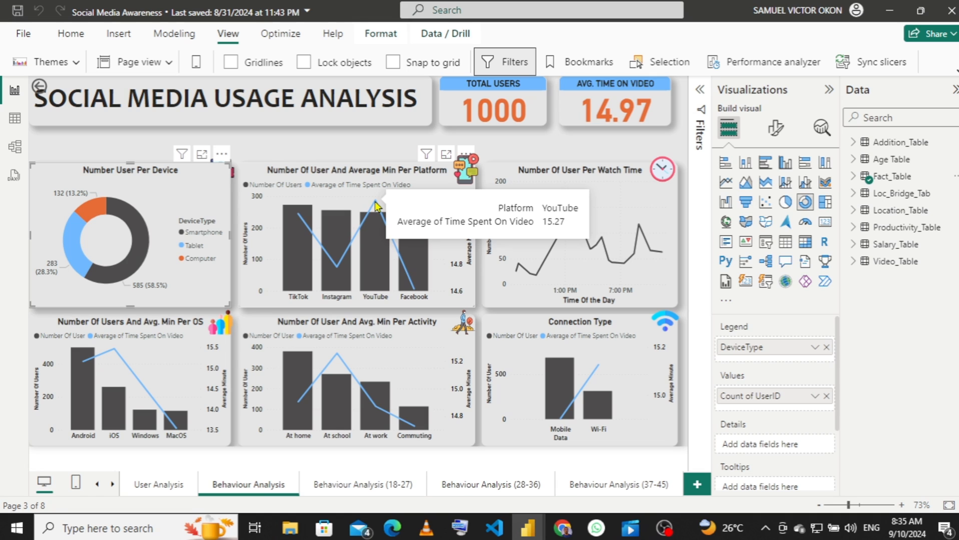
pyautogui.moveTo(382, 258)
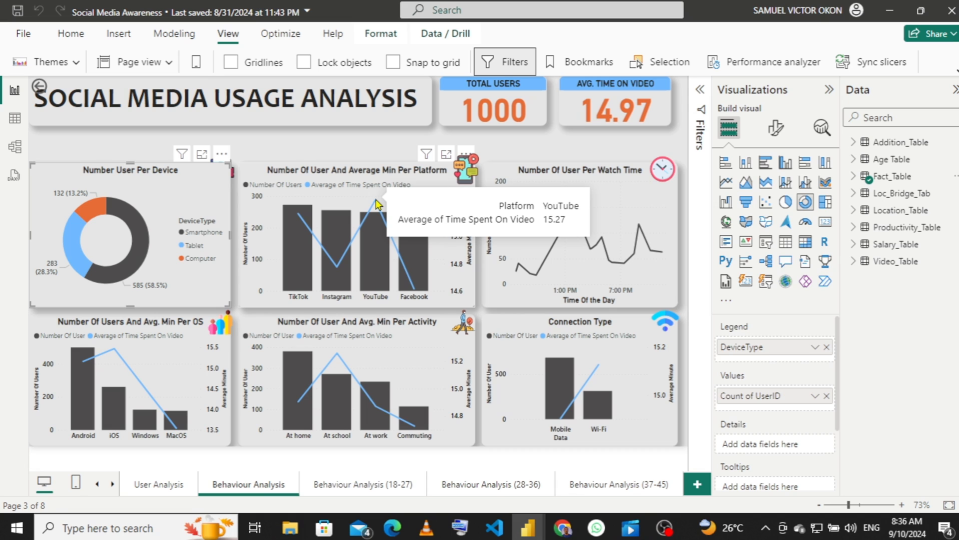
pyautogui.click(406, 185)
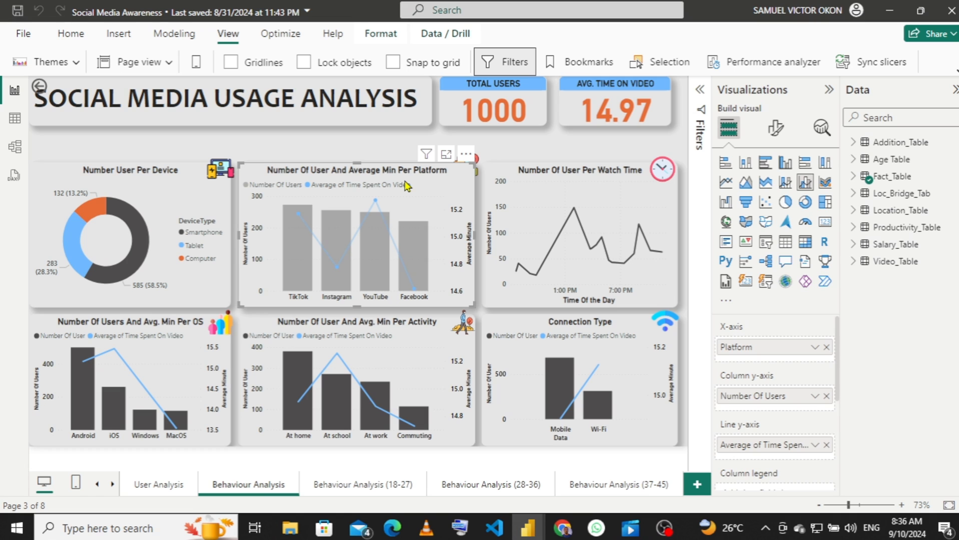
pyautogui.click(406, 185)
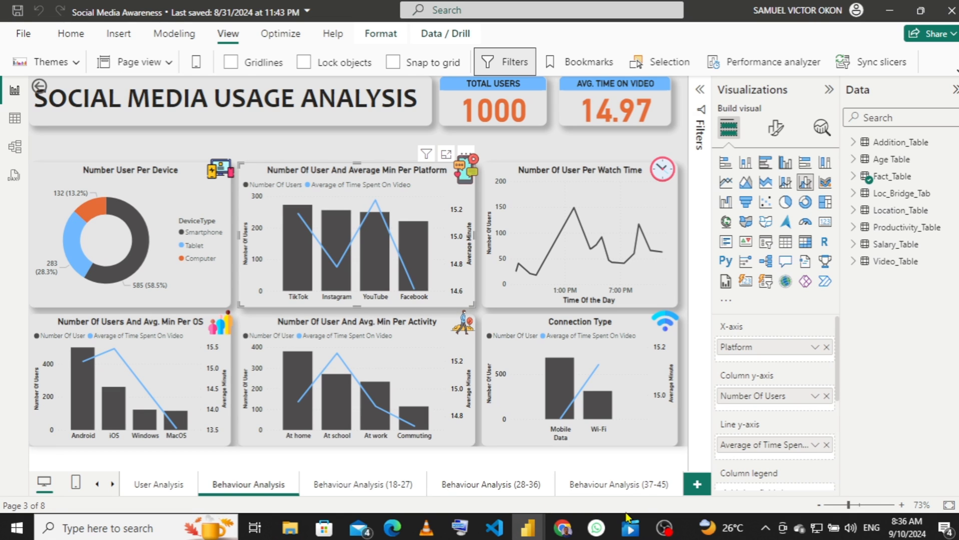
# - Return to the Social_Media_Awareness_youtube report and collapse the Fact_Table and Measures (2) tables
pyautogui.moveTo(530, 533)
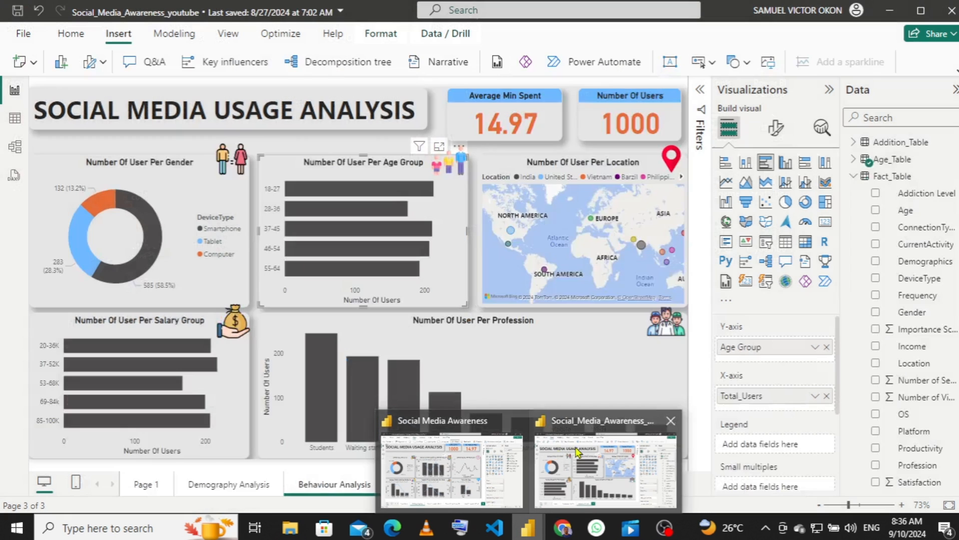
pyautogui.click(576, 451)
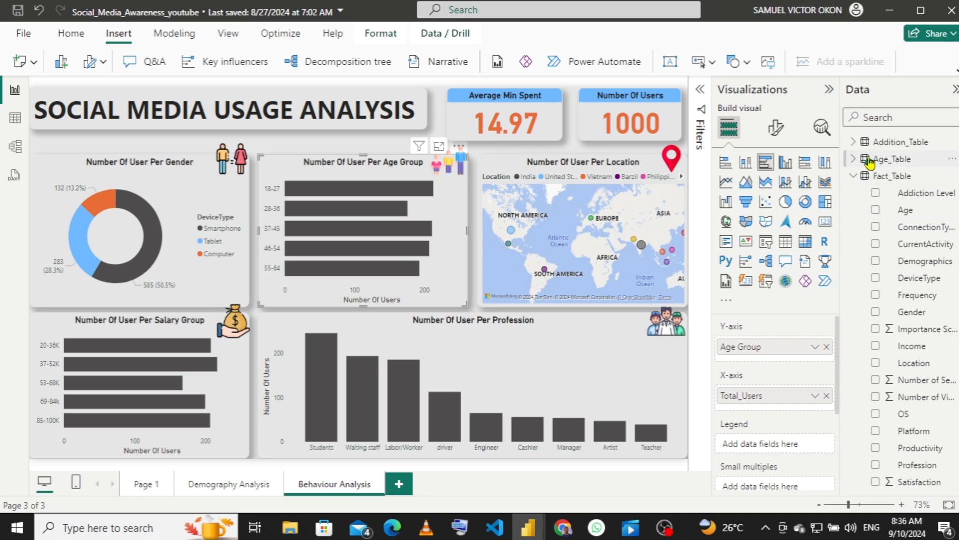
pyautogui.click(853, 178)
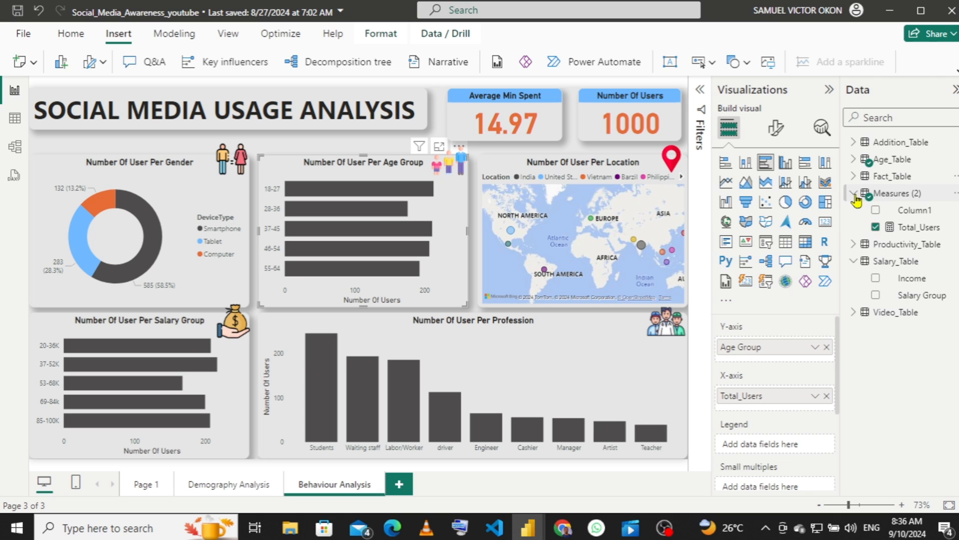
pyautogui.click(855, 195)
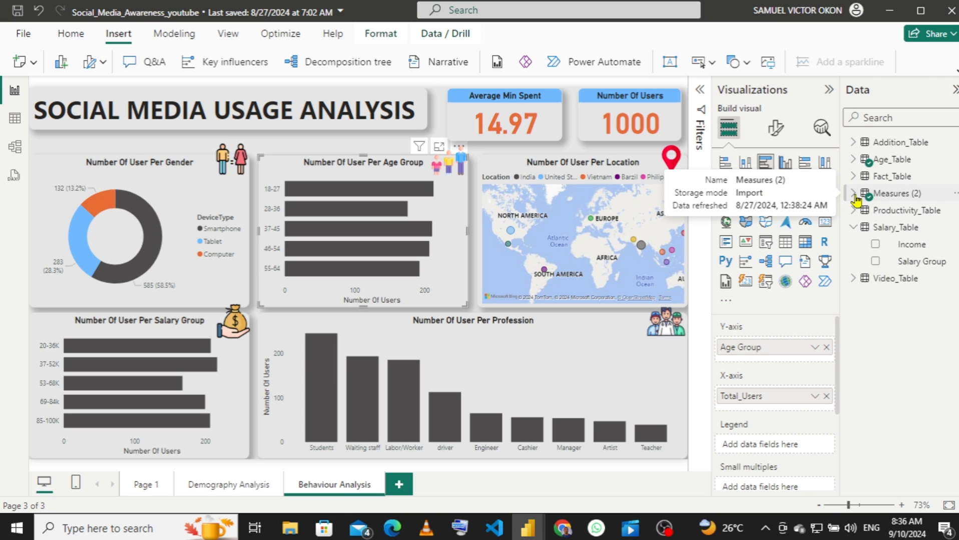
# - Create the measure Average_Minute = AVERAGE(Fact_Table[Time Spent On Video]) in the Measures (2) table
pyautogui.rightClick(885, 197)
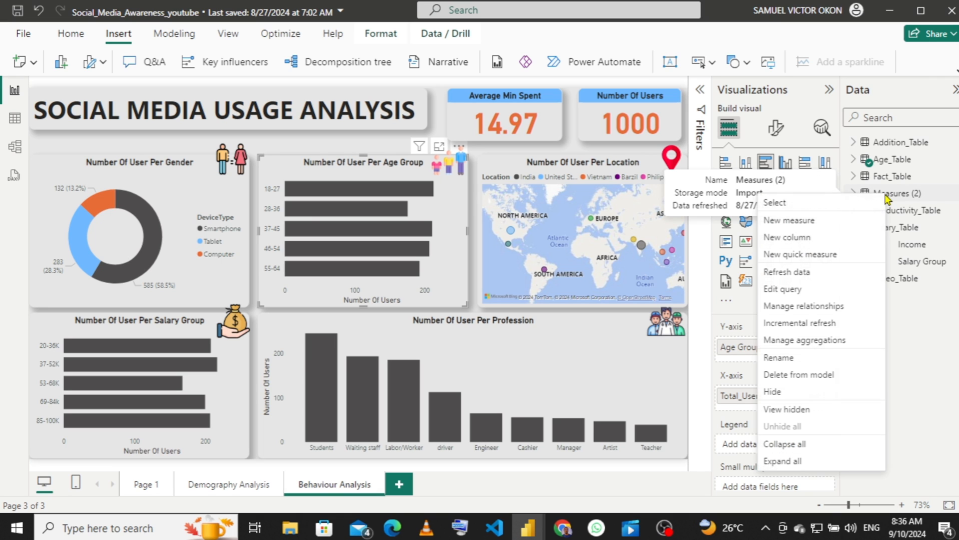
pyautogui.click(828, 227)
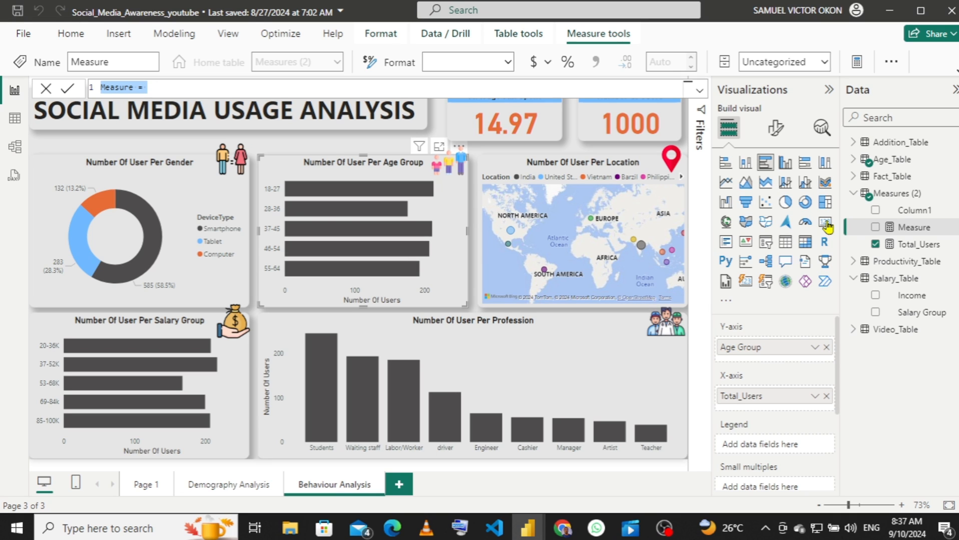
pyautogui.write('Ave')
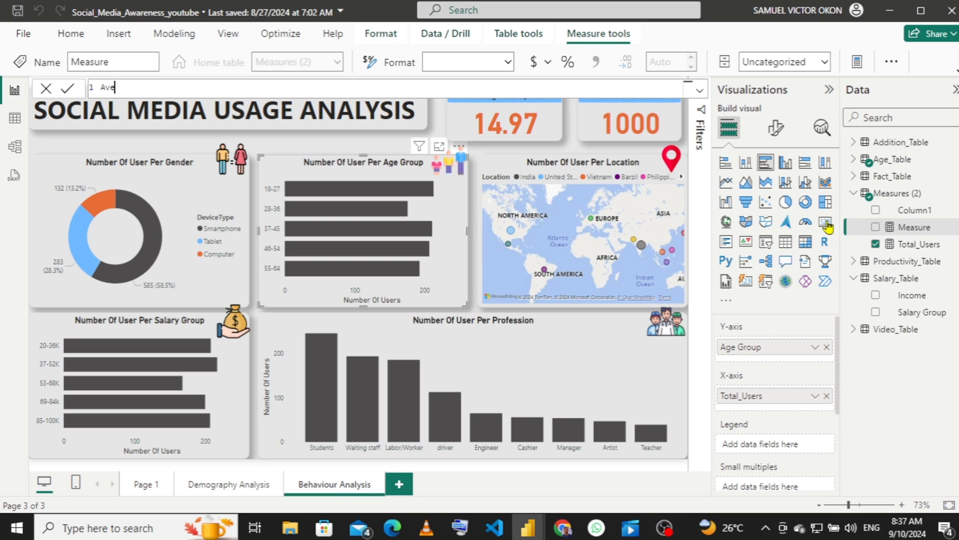
pyautogui.write('rage_Minute = av')
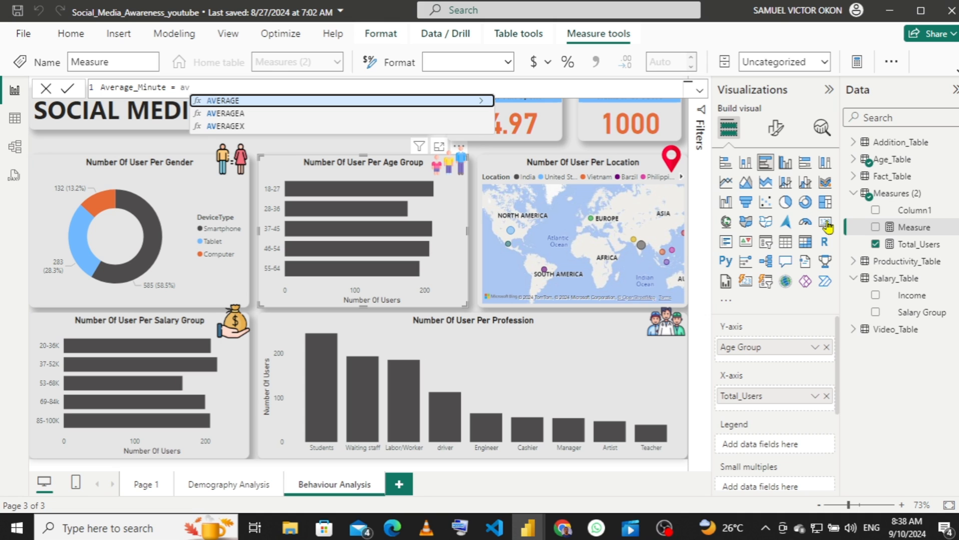
pyautogui.press('Tab')
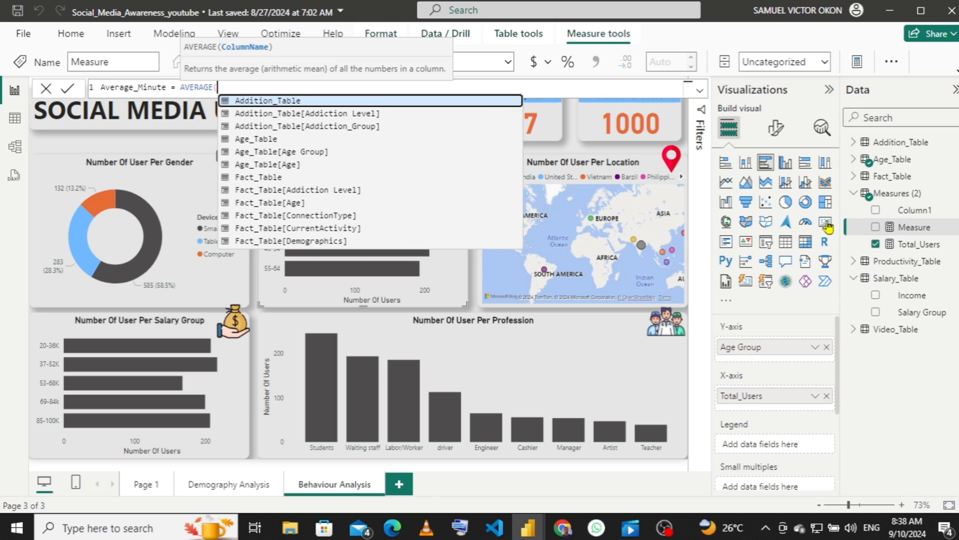
pyautogui.write('mi')
pyautogui.press('BackSpace')
pyautogui.press('BackSpace')
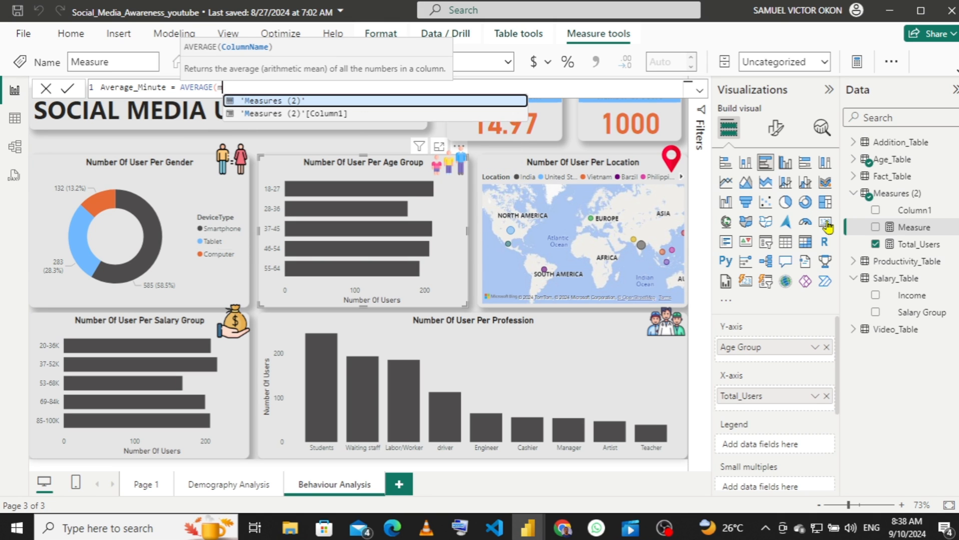
pyautogui.press('BackSpace')
pyautogui.write('ti')
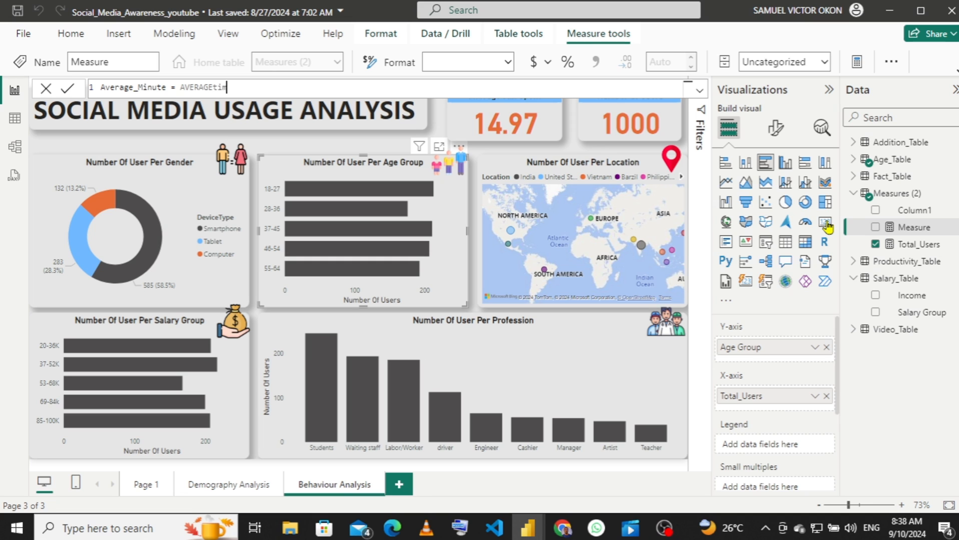
pyautogui.press('BackSpace')
pyautogui.press('BackSpace')
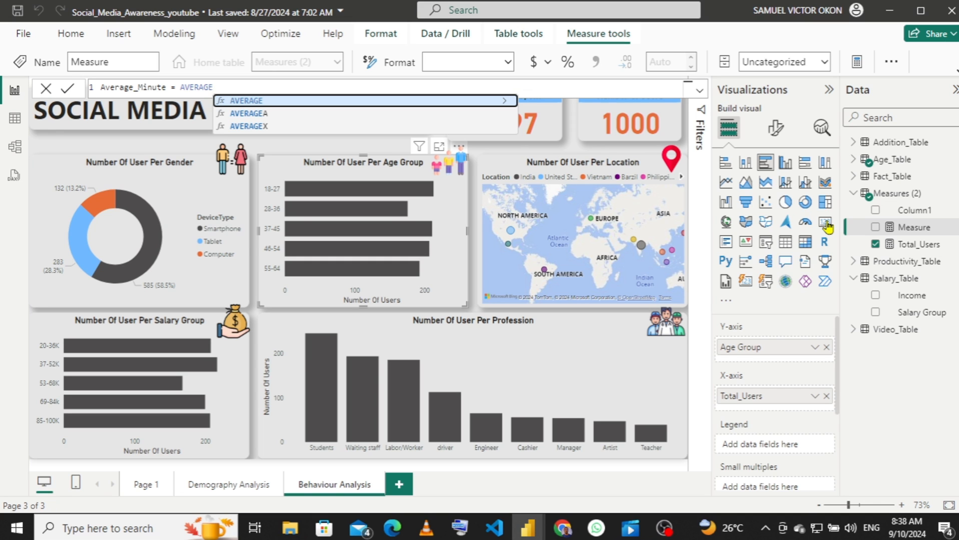
pyautogui.write('(tim')
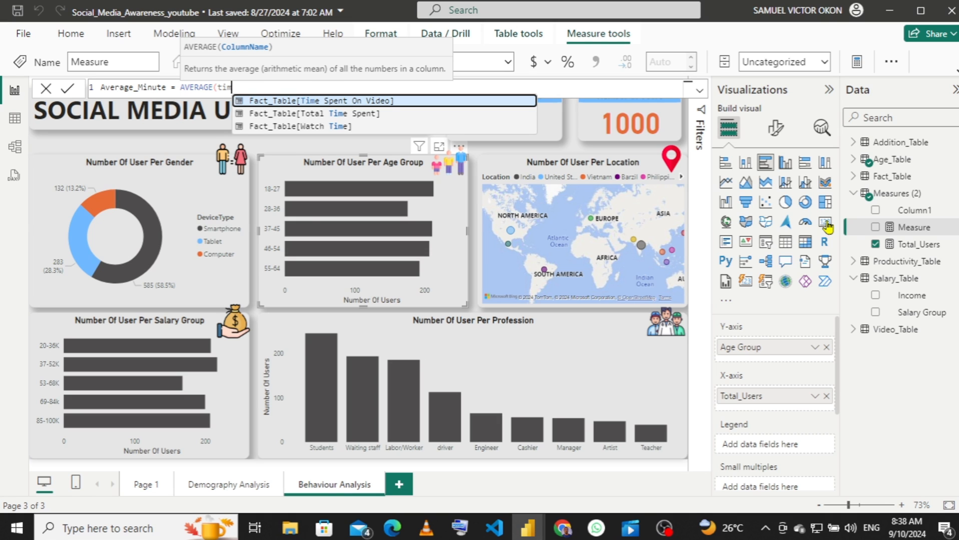
pyautogui.press('Tab')
pyautogui.write(')')
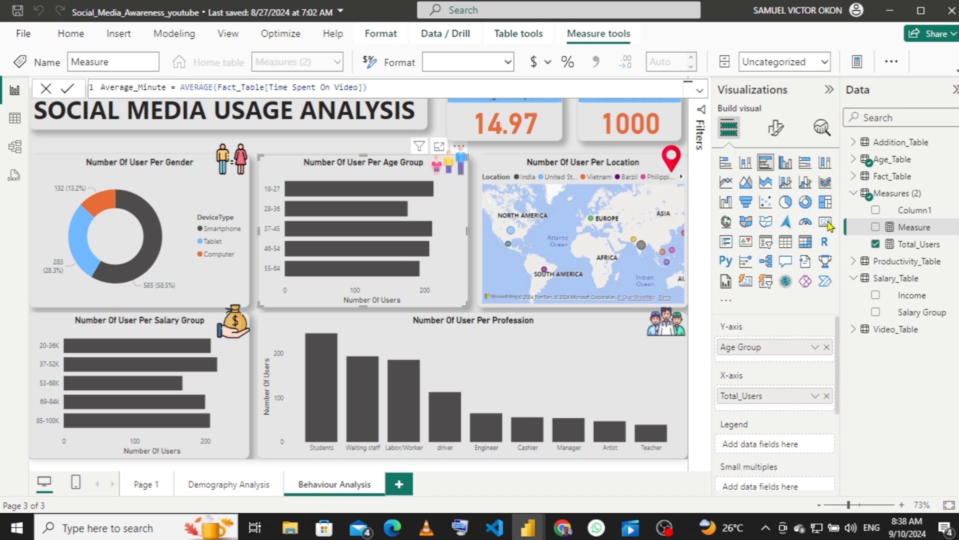
pyautogui.press('Return')
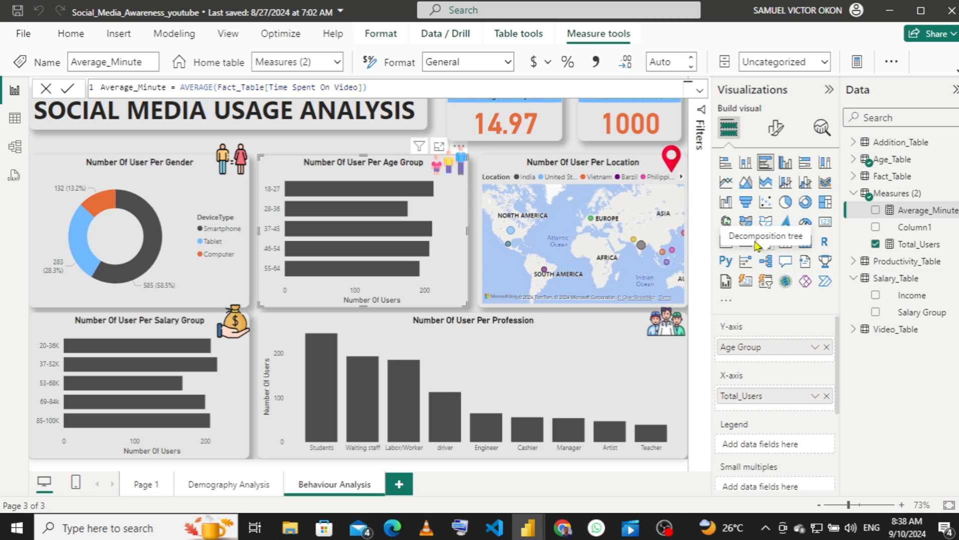
# - Convert the Number Of User Per Age Group chart to a line and clustered column chart with Average_Minute on the line y-axis
pyautogui.click(805, 183)
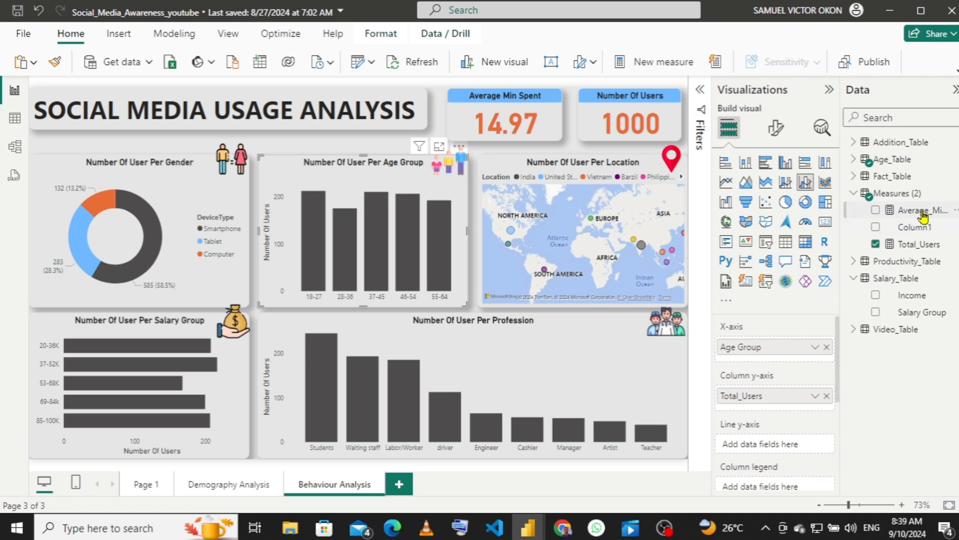
pyautogui.moveTo(922, 211); pyautogui.dragTo(788, 450)
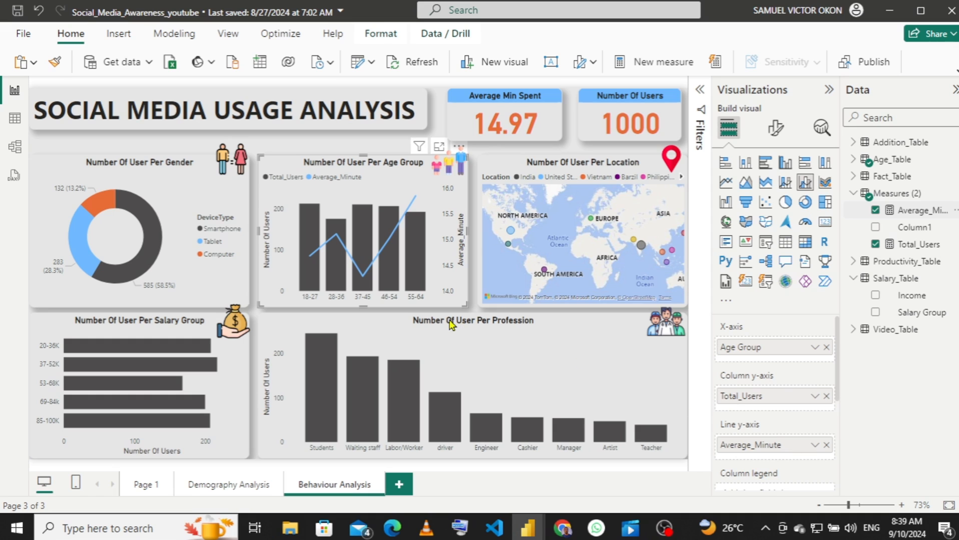
# - Replace Age Group with Platform from Fact_Table on the x-axis of the Number Of User Per Age Group chart
pyautogui.click(827, 349)
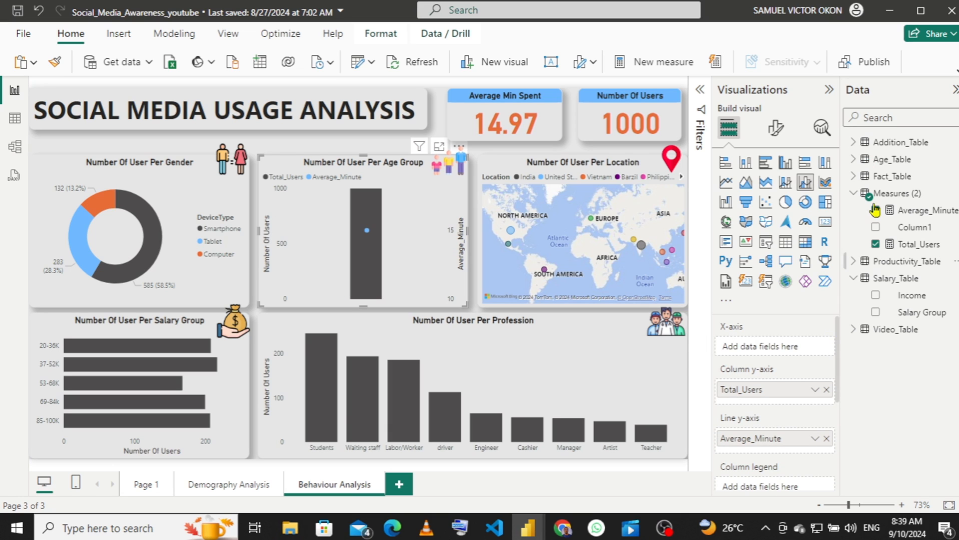
pyautogui.click(852, 177)
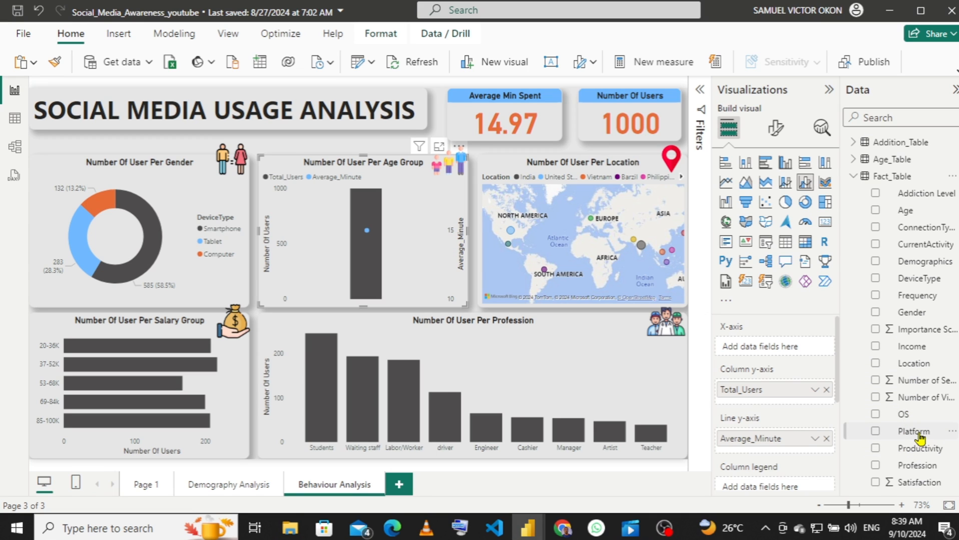
pyautogui.moveTo(920, 439); pyautogui.dragTo(781, 349)
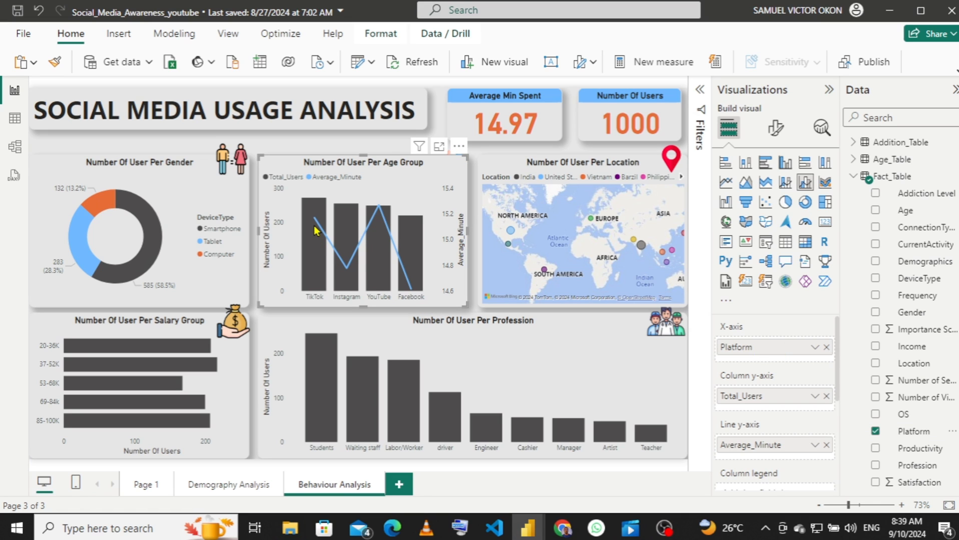
pyautogui.moveTo(314, 253)
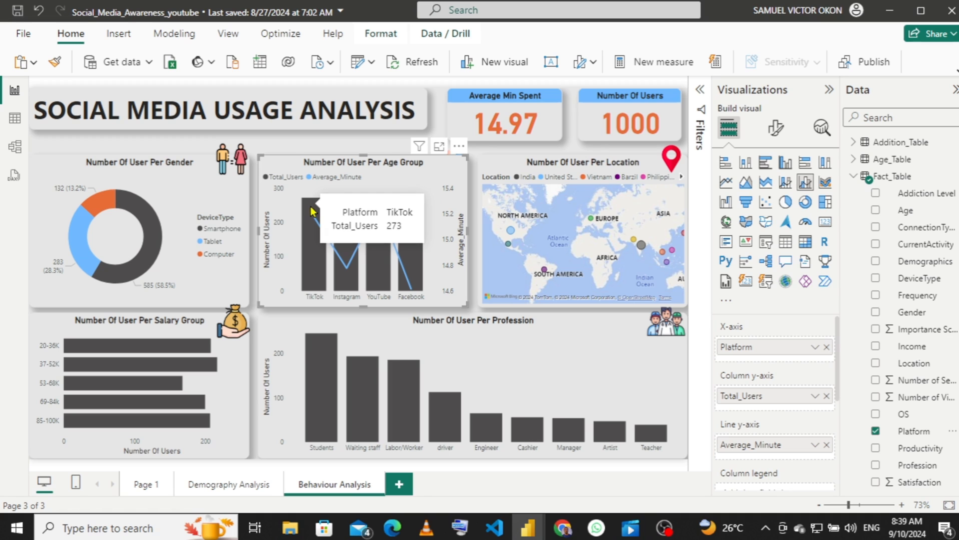
pyautogui.moveTo(314, 222)
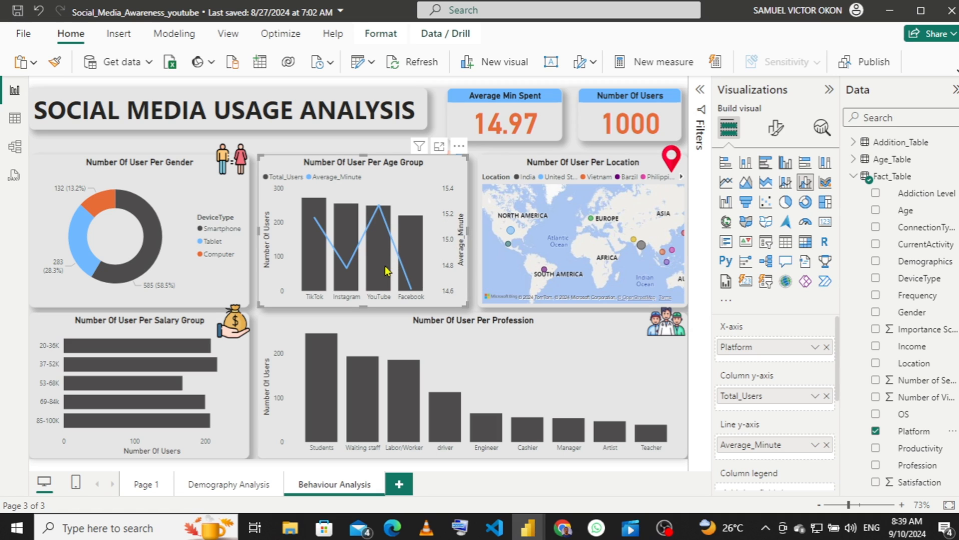
pyautogui.moveTo(379, 211)
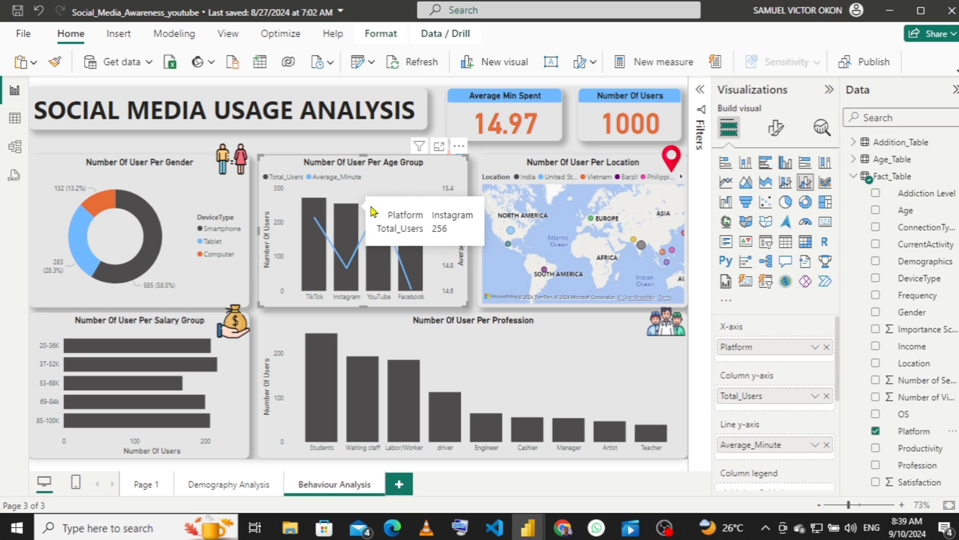
pyautogui.moveTo(414, 281)
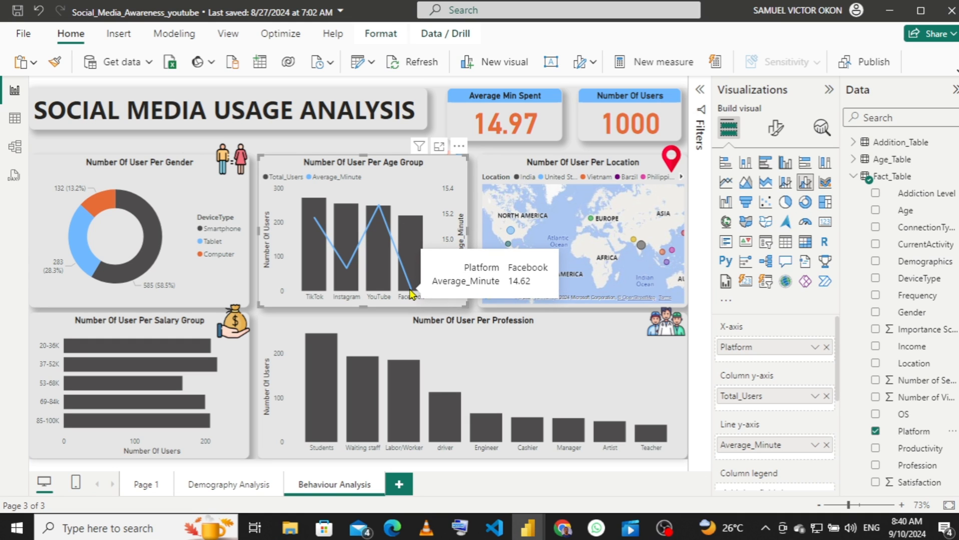
pyautogui.moveTo(410, 245)
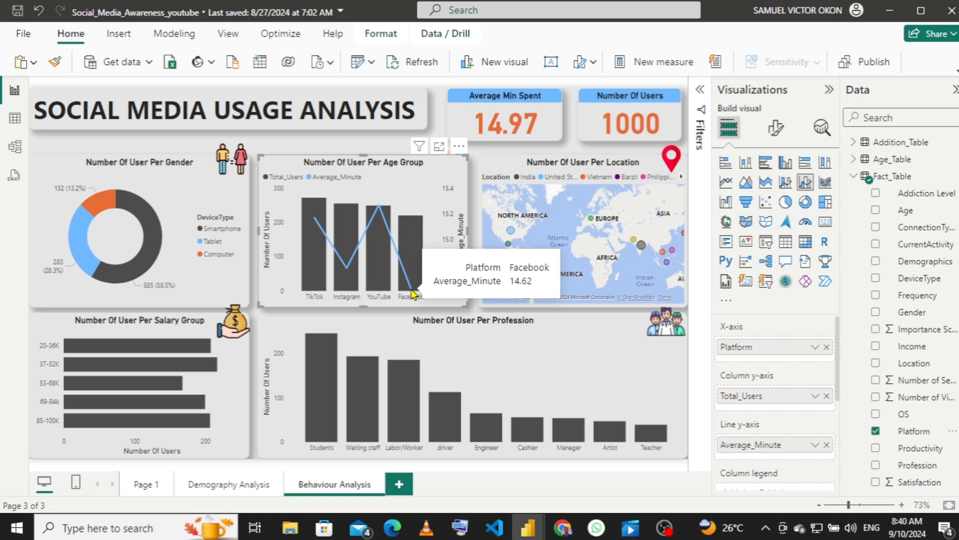
# - Select the Number Of User Per Location map and check the Watch Time chart in the Social Media Awareness report, returning to Social_Media_Awareness_youtube
pyautogui.click(517, 165)
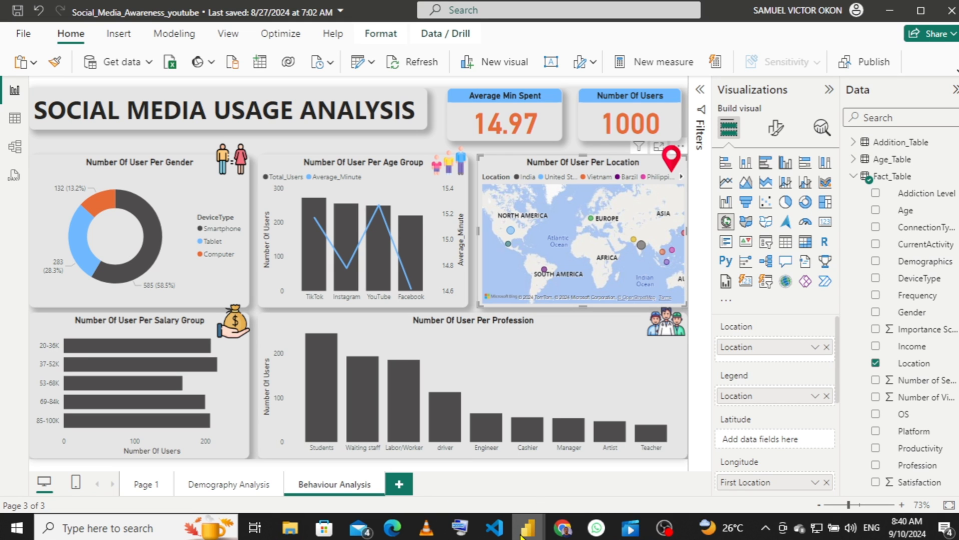
pyautogui.moveTo(522, 533)
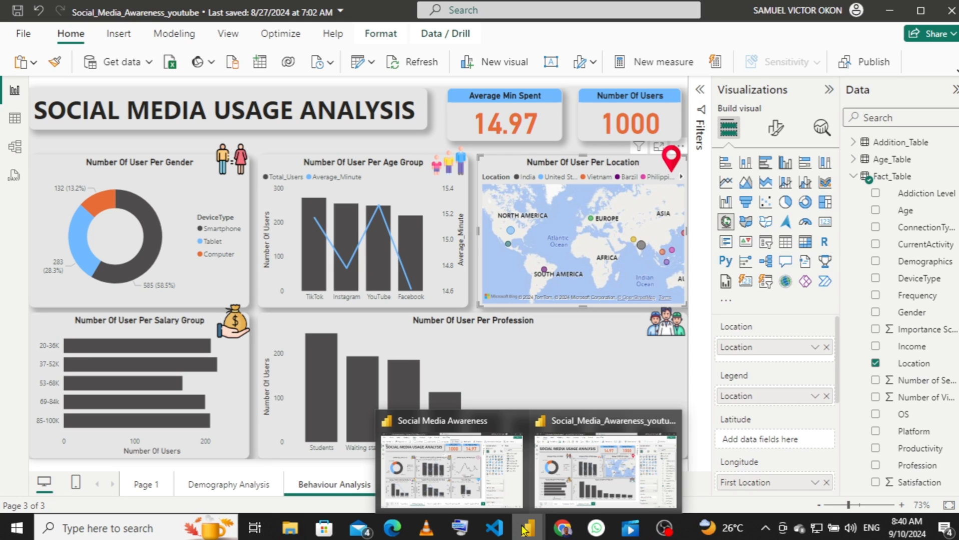
pyautogui.click(492, 475)
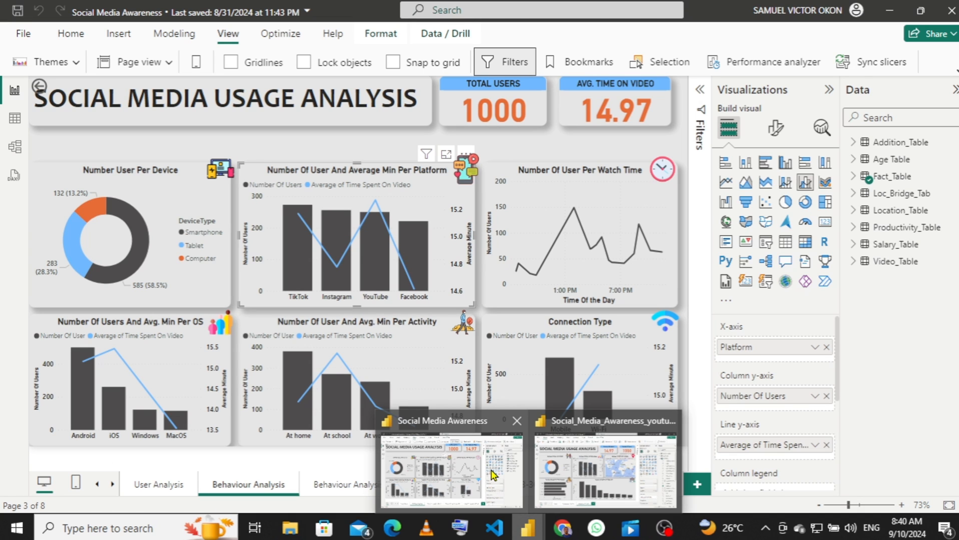
pyautogui.click(604, 470)
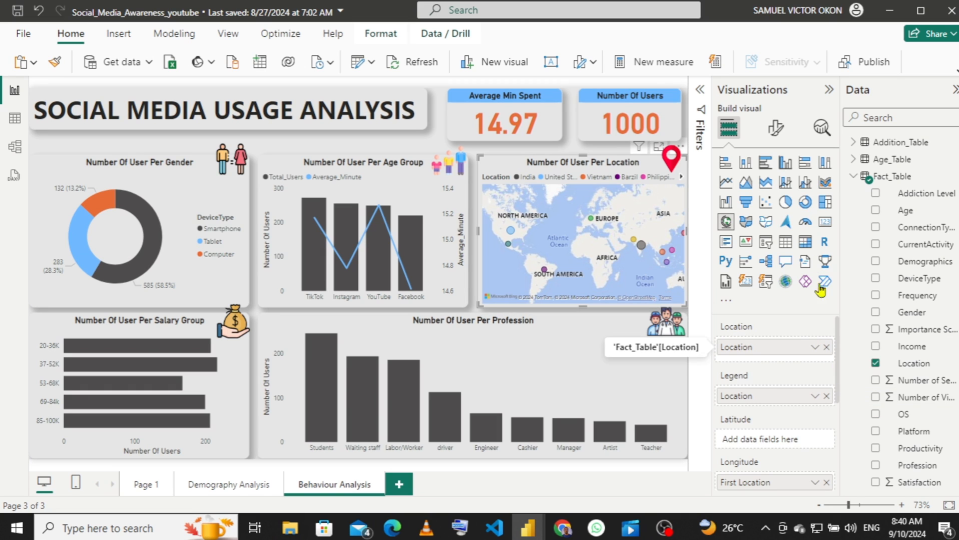
# - Convert the Number Of User Per Location map to a line chart with Watch Time replacing Location on the x-axis
pyautogui.click(728, 185)
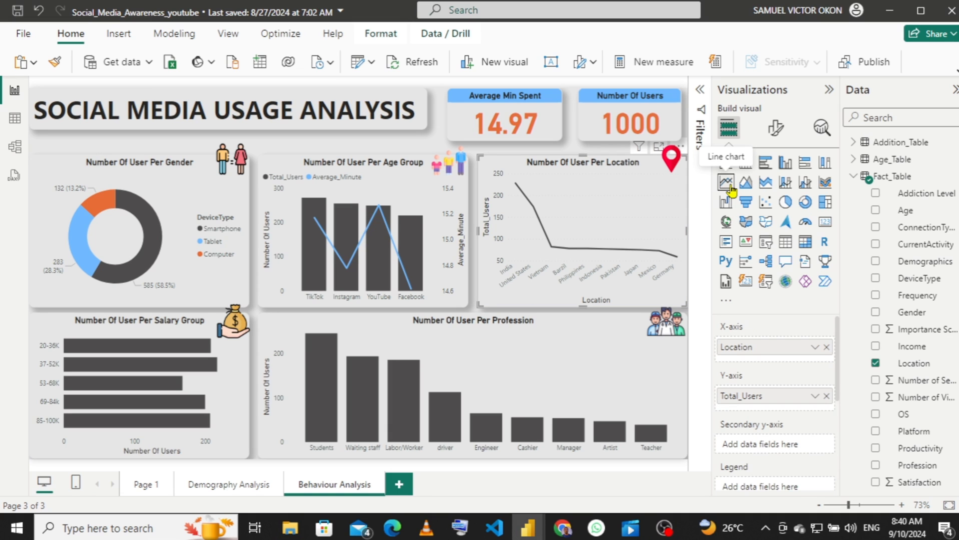
pyautogui.click(826, 349)
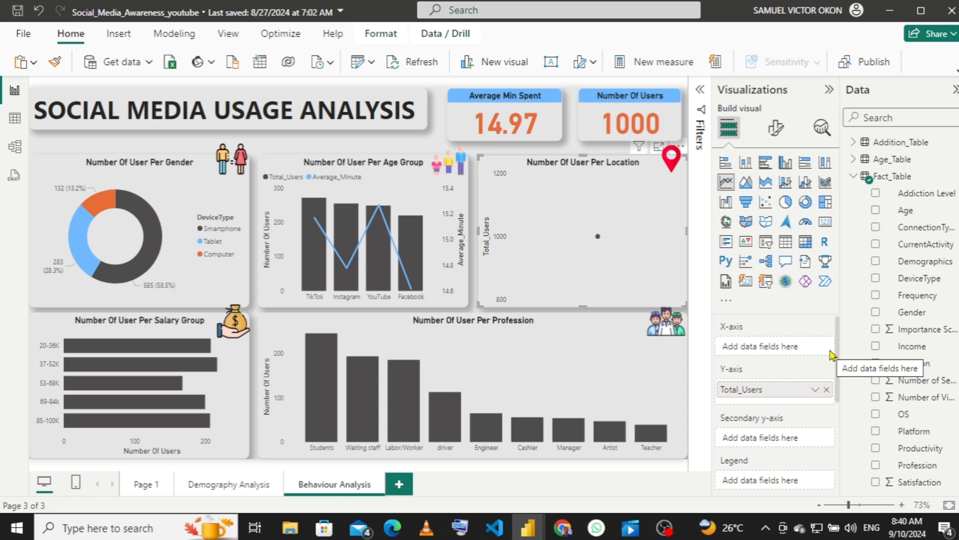
pyautogui.click(911, 363)
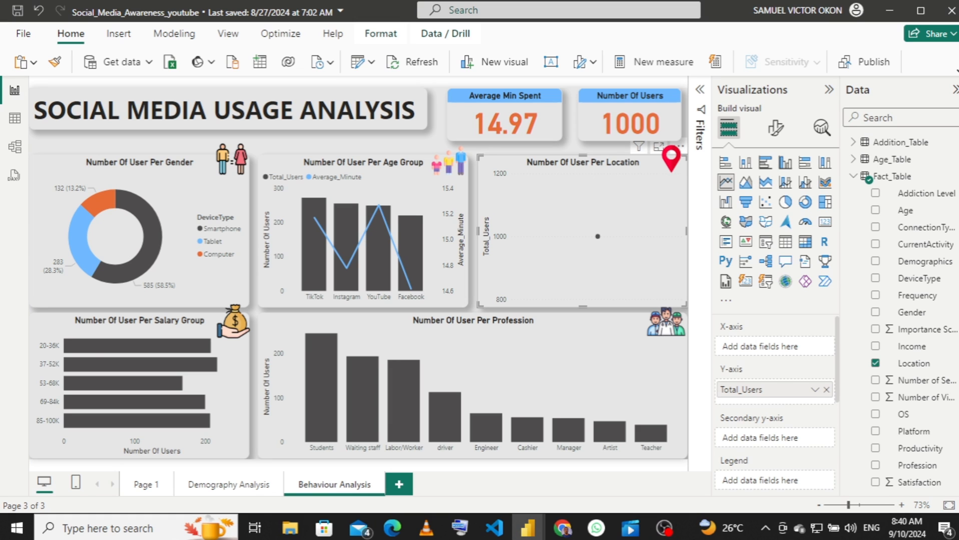
pyautogui.scroll(-3, 901, 311)
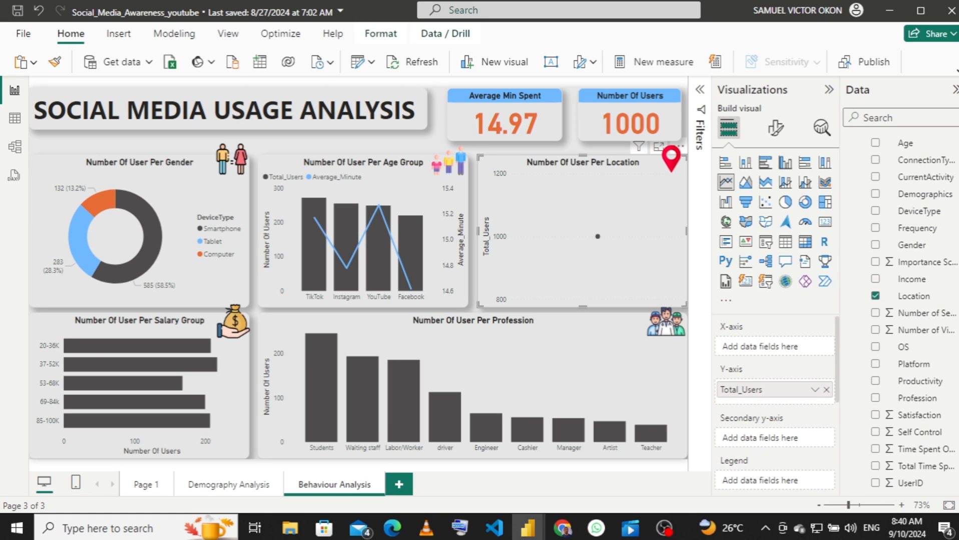
pyautogui.scroll(-1, 914, 311)
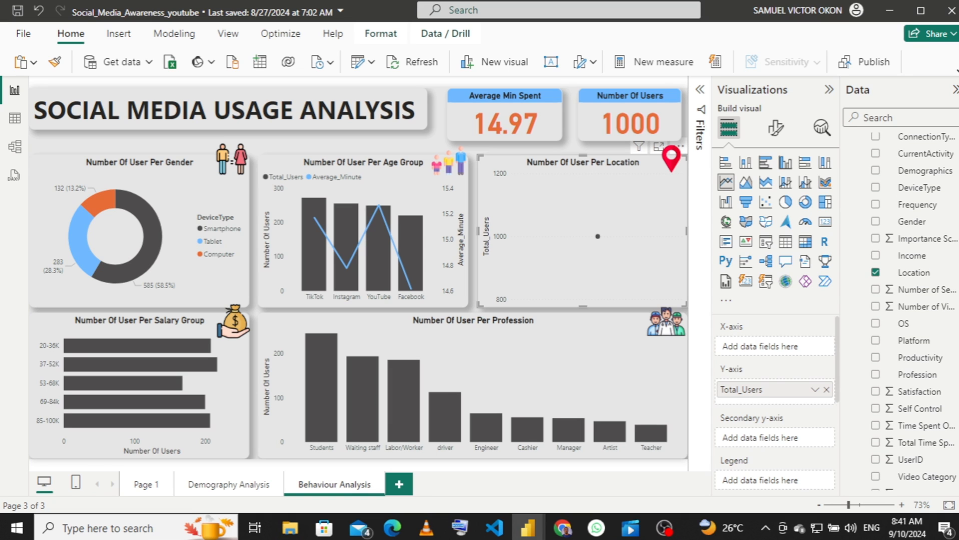
pyautogui.click(876, 273)
pyautogui.scroll(-5, 913, 310)
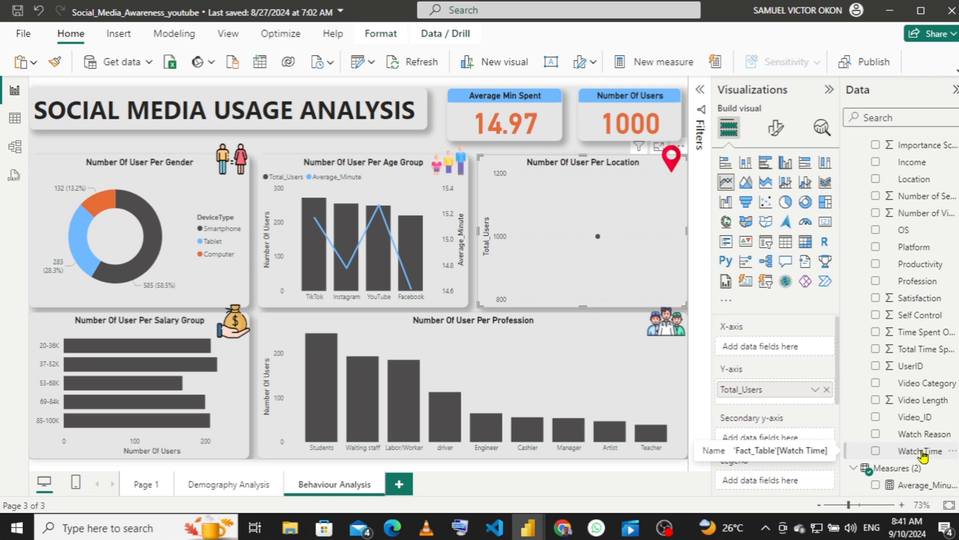
pyautogui.moveTo(922, 455); pyautogui.dragTo(791, 351)
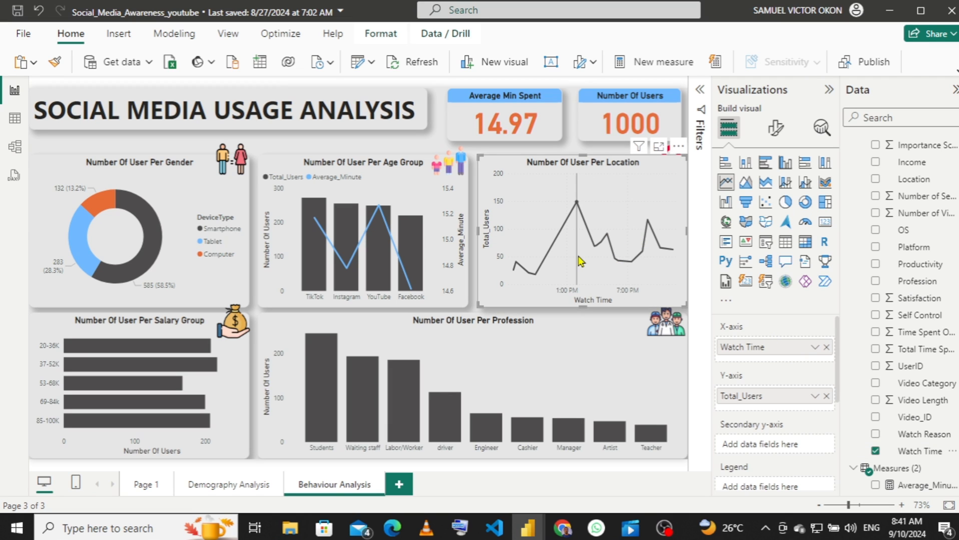
pyautogui.moveTo(580, 260)
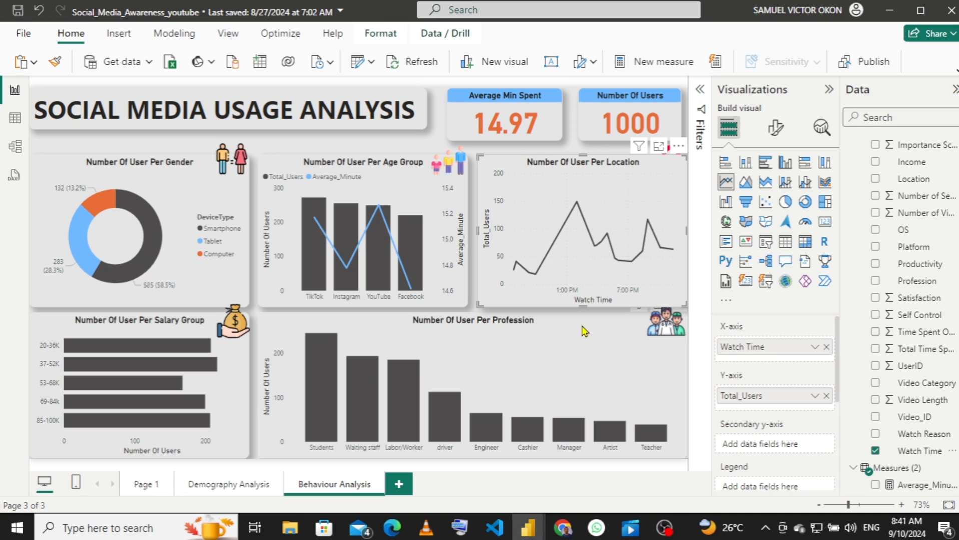
# - Select the Number Of User Per Salary Group chart and check the OS chart in the Social Media Awareness report, returning to the working report
pyautogui.click(237, 376)
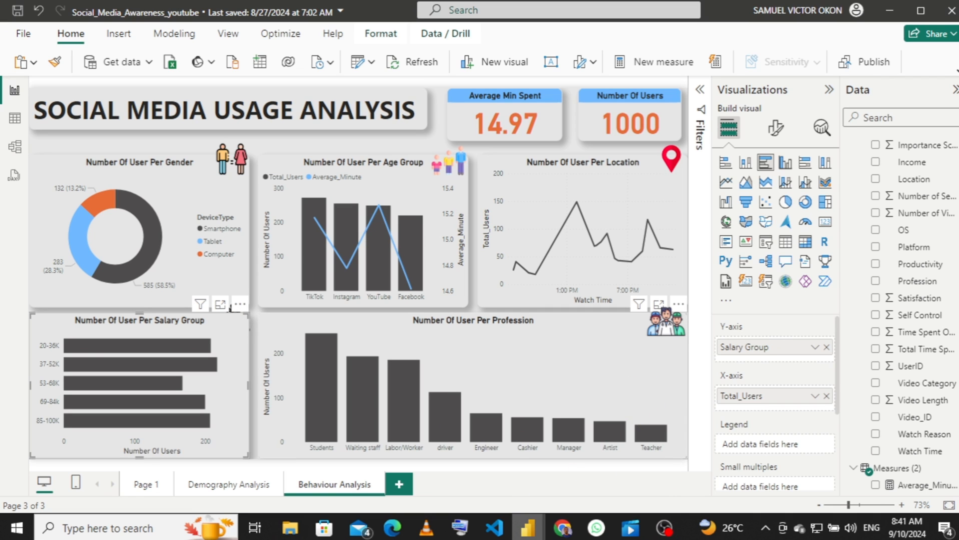
pyautogui.moveTo(528, 528)
pyautogui.moveTo(461, 446)
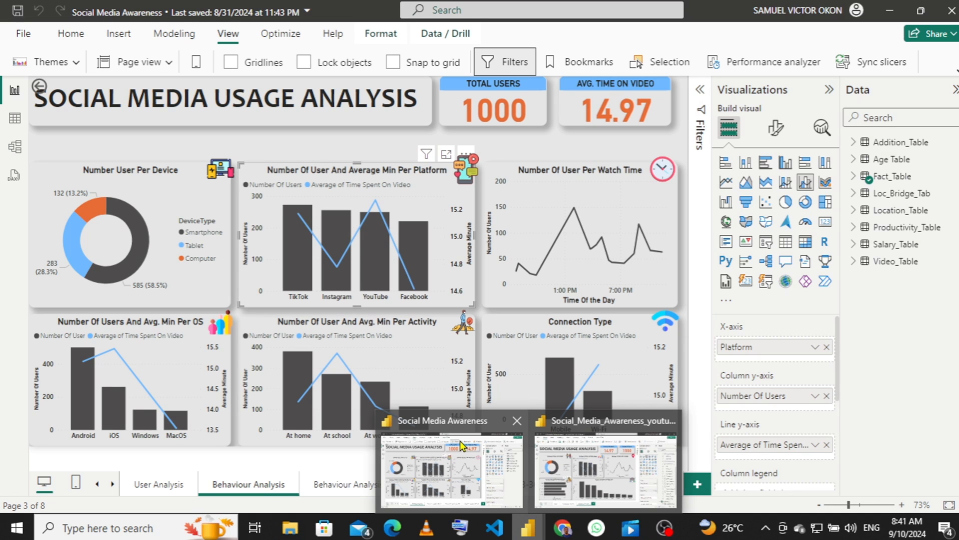
pyautogui.click(576, 450)
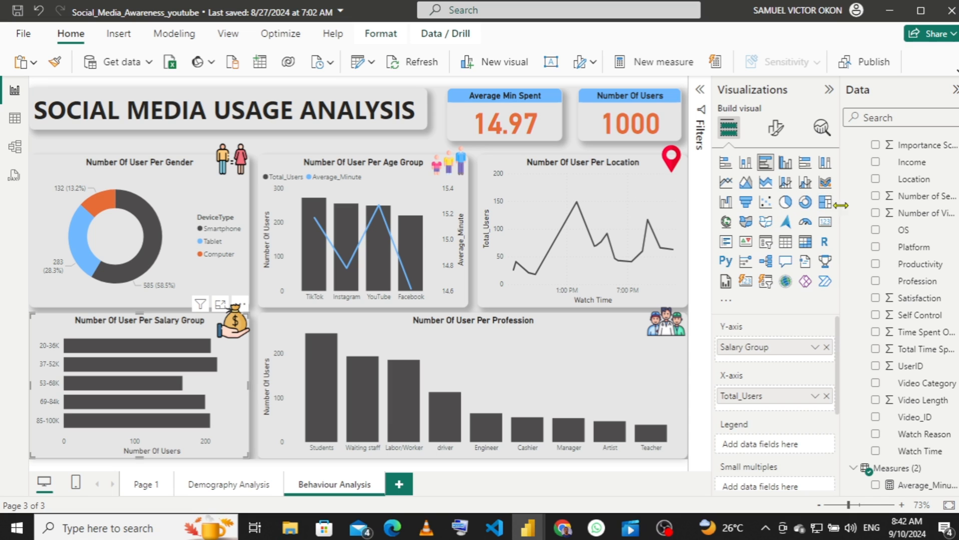
# - Convert the Number Of User Per Salary Group chart to a line and stacked column chart with OS replacing Salary Group on the x-axis
pyautogui.click(786, 183)
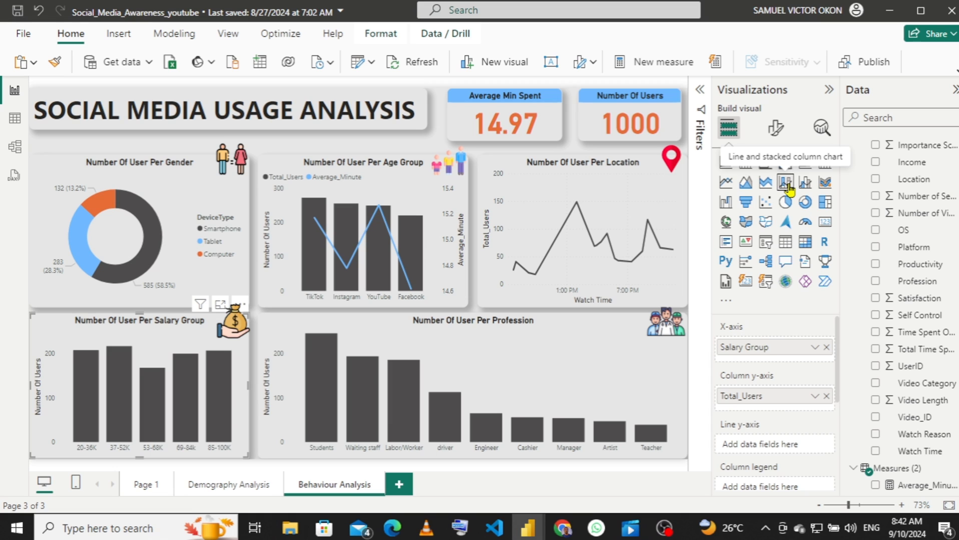
pyautogui.click(826, 348)
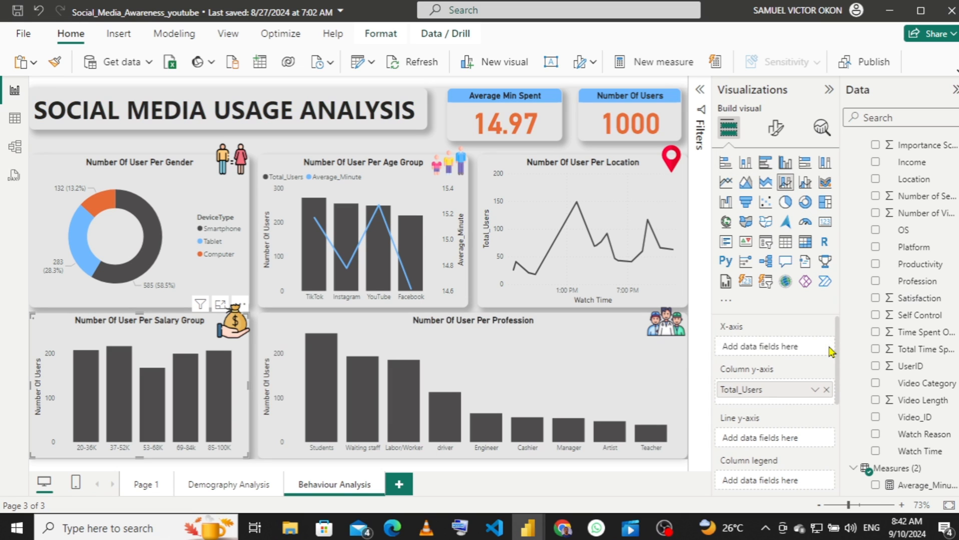
pyautogui.click(875, 231)
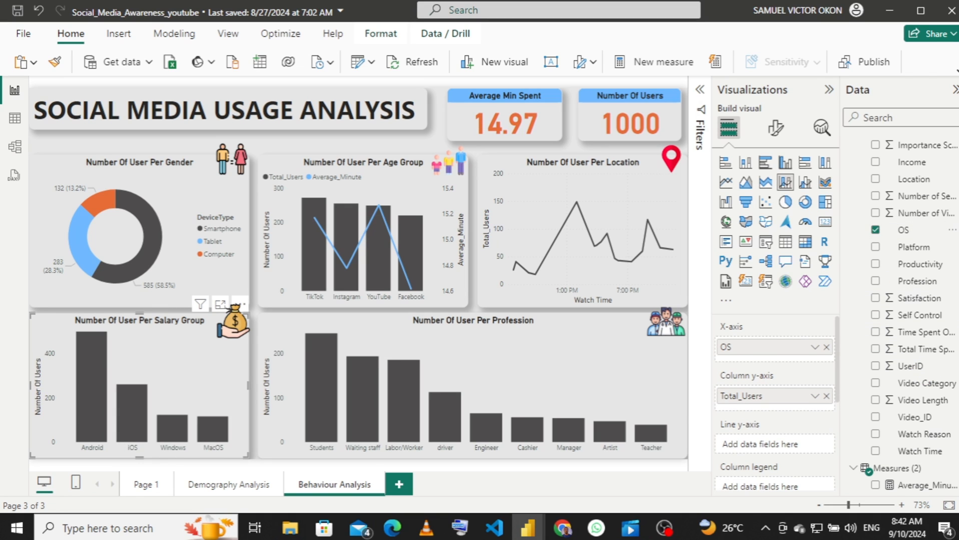
# - Add the Average_Minute measure to the OS chart and place it on the line y-axis
pyautogui.moveTo(958, 334); pyautogui.dragTo(958, 361)
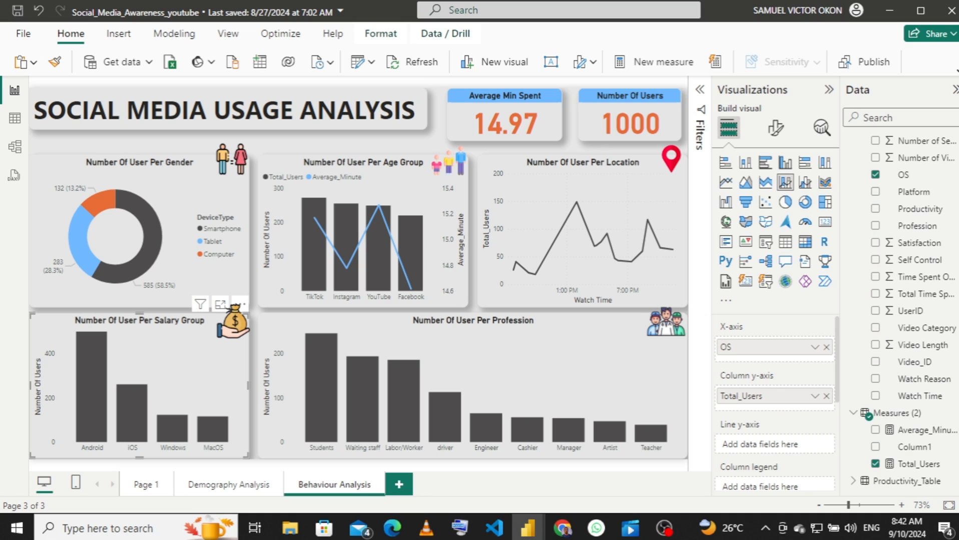
pyautogui.click(876, 431)
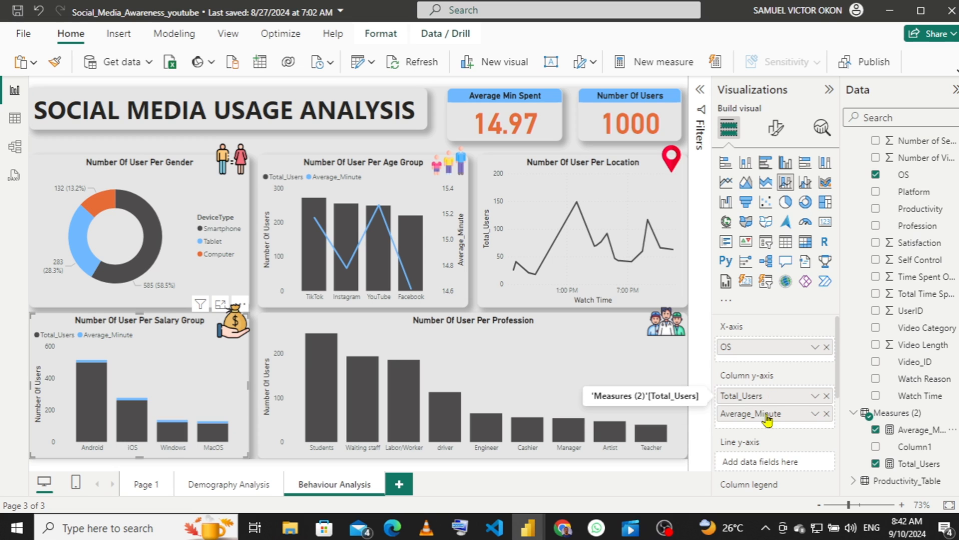
pyautogui.moveTo(770, 423); pyautogui.dragTo(769, 472)
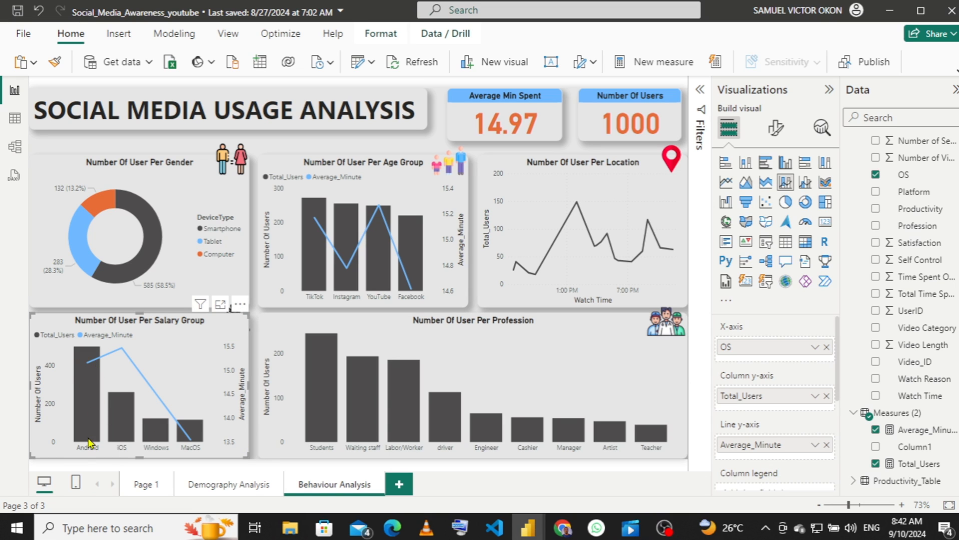
pyautogui.moveTo(82, 373)
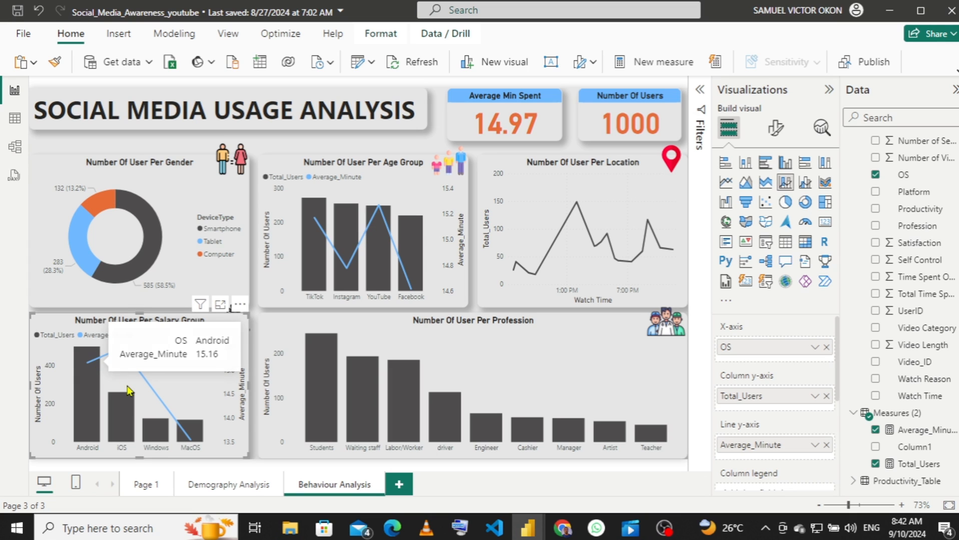
pyautogui.moveTo(126, 408)
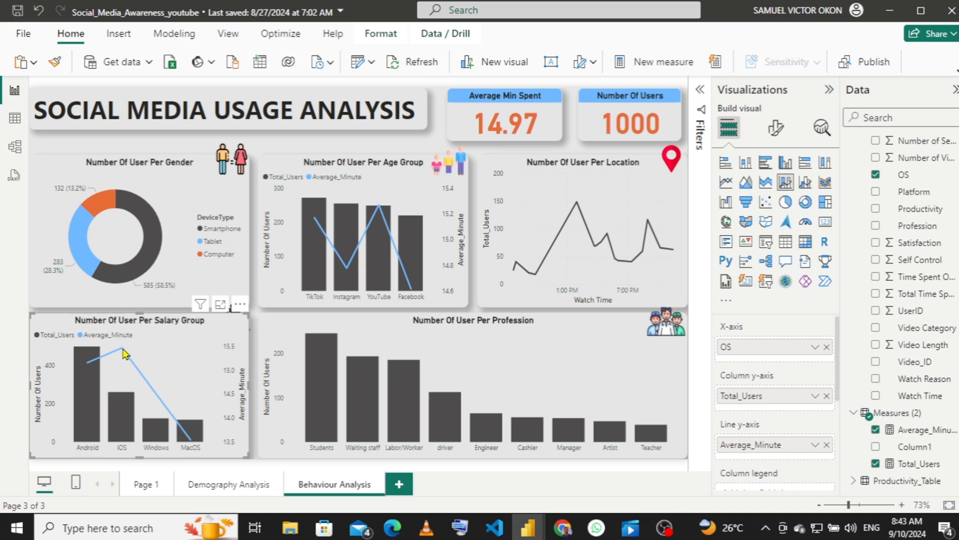
pyautogui.moveTo(122, 354)
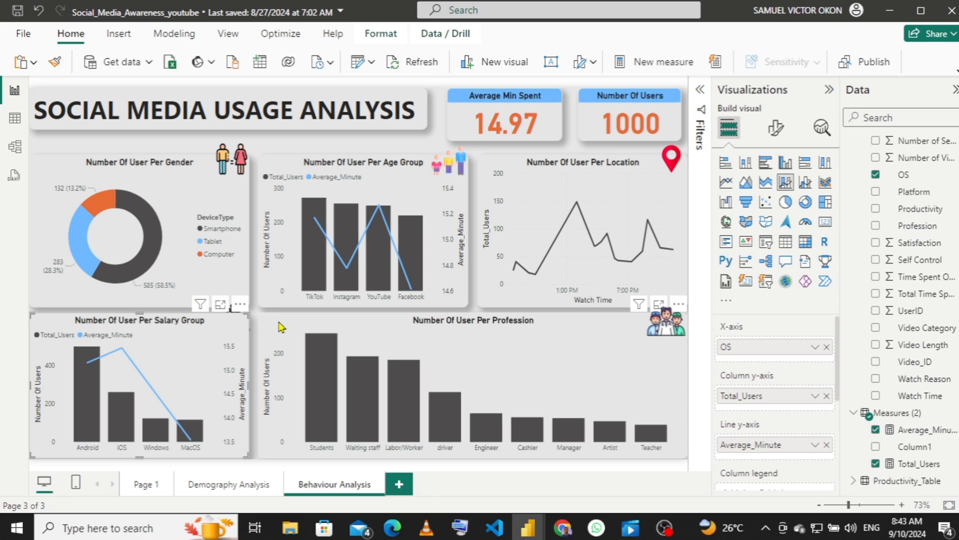
# - Select the Number Of User Per Profession chart and check the Activity and Connection Type charts in the Social Media Awareness report, returning to the working report
pyautogui.click(412, 452)
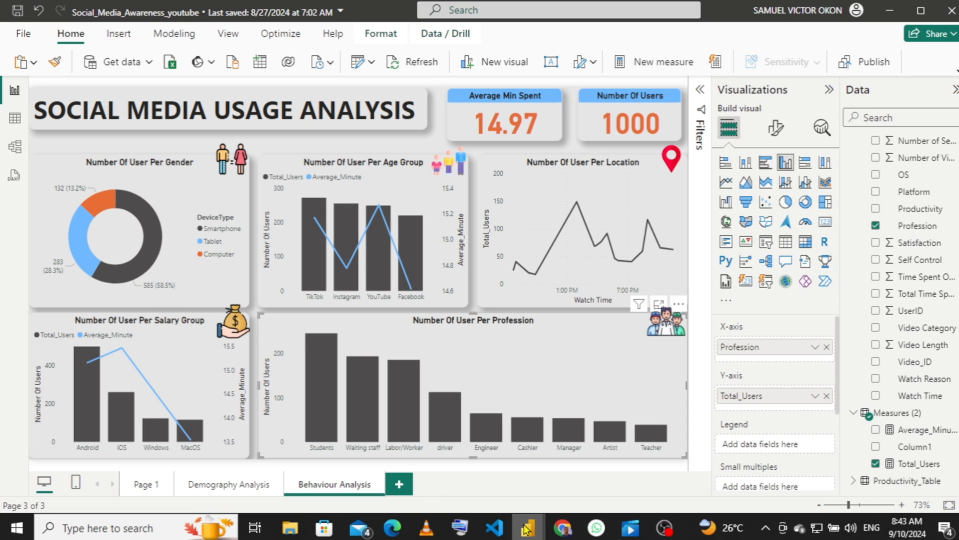
pyautogui.moveTo(526, 529)
pyautogui.click(463, 458)
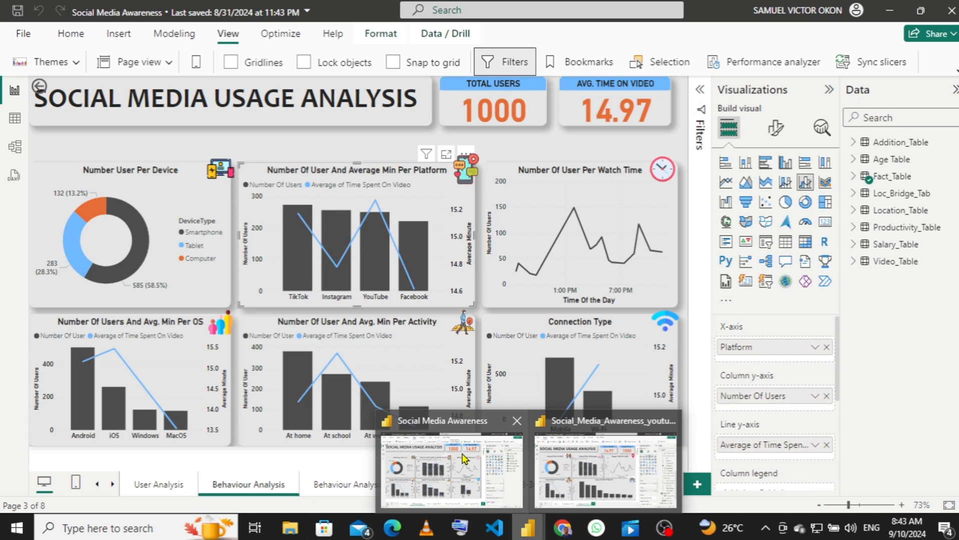
pyautogui.click(603, 468)
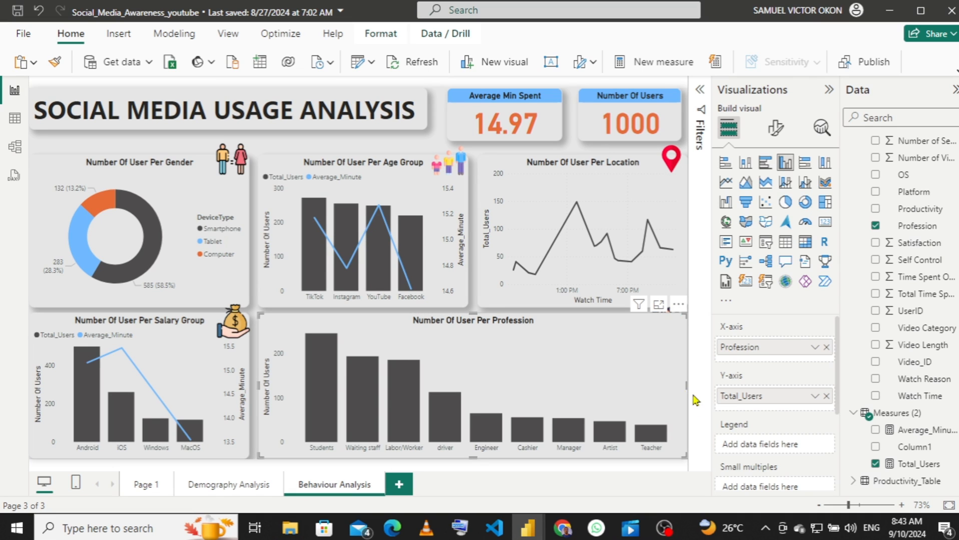
# - Narrow the Number Of User Per Profession chart to the Age Group chart's width and convert it to a line and stacked column chart
pyautogui.moveTo(686, 386); pyautogui.dragTo(455, 388)
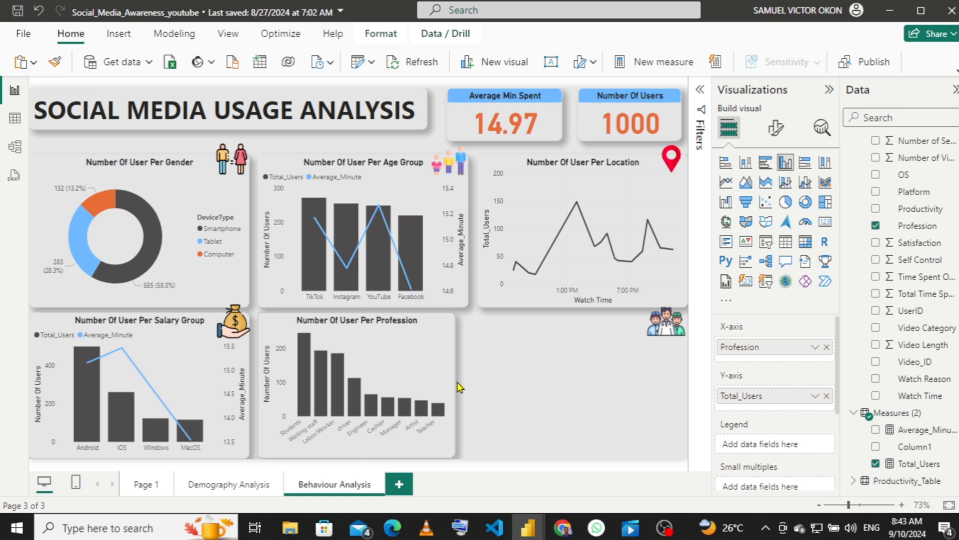
pyautogui.moveTo(460, 391); pyautogui.dragTo(466, 391)
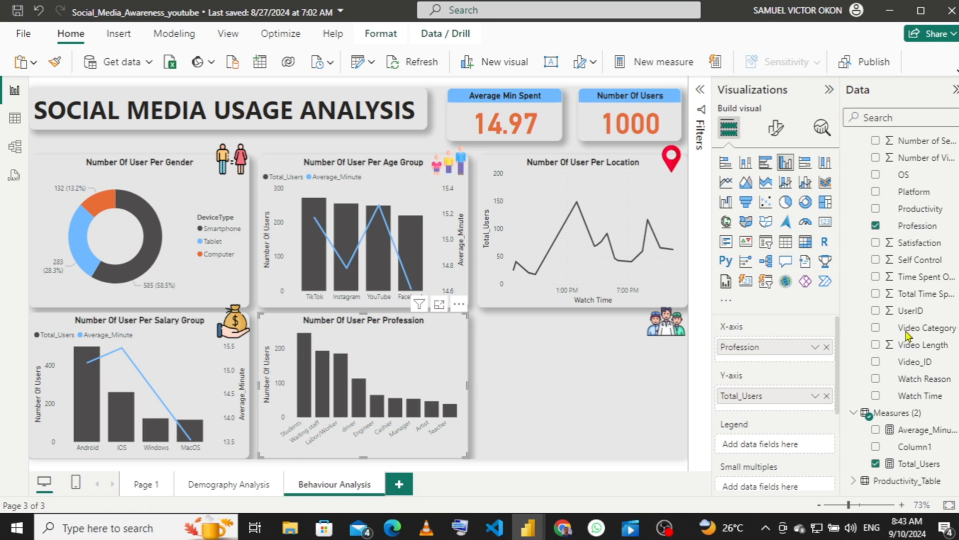
pyautogui.click(805, 184)
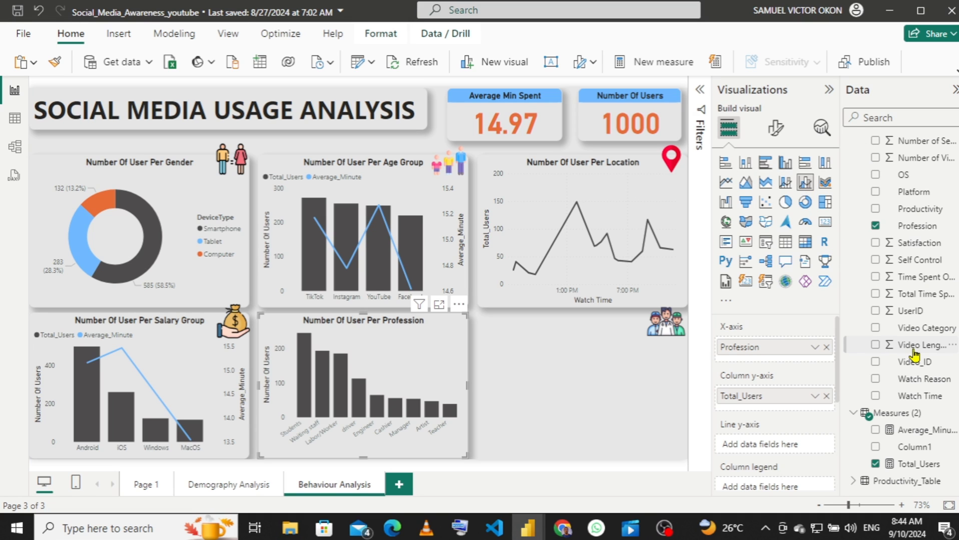
# - Replace Profession with CurrentActivity on the x-axis of the Number Of User Per Profession chart
pyautogui.click(876, 227)
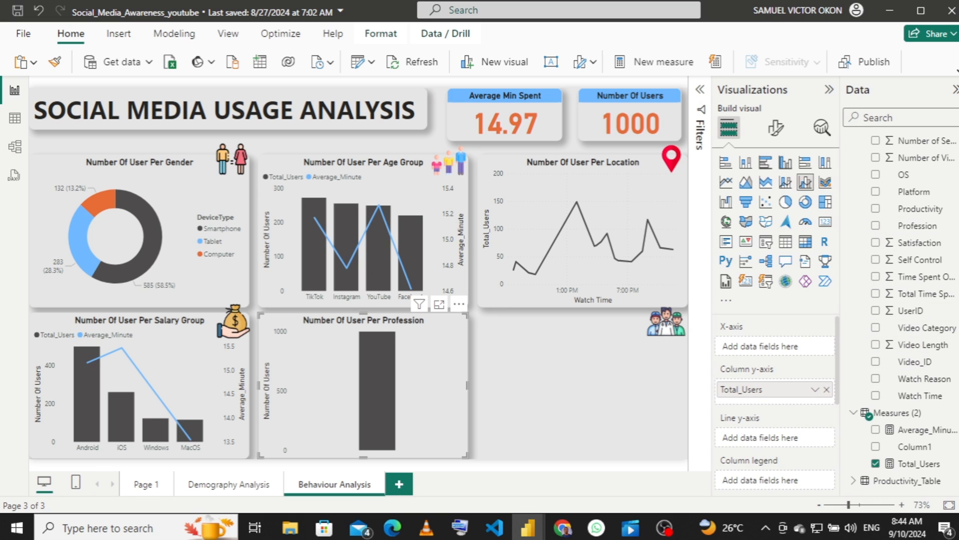
pyautogui.scroll(-1, 901, 310)
pyautogui.scroll(6, 901, 310)
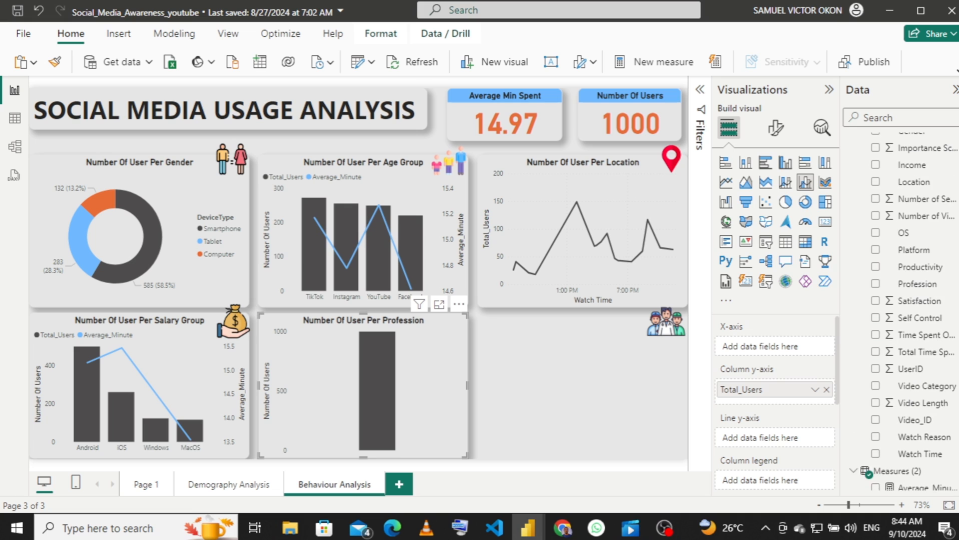
pyautogui.scroll(3, 901, 310)
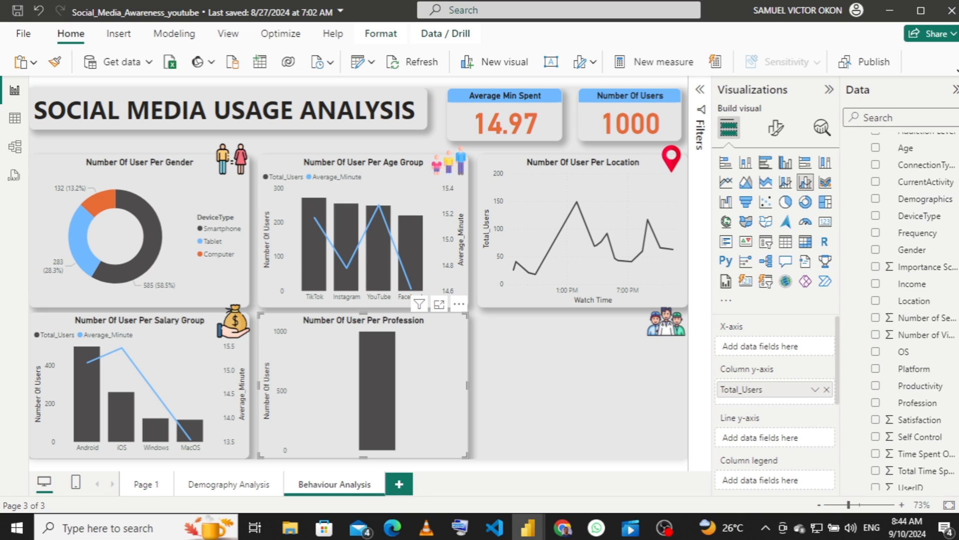
pyautogui.scroll(-1, 901, 310)
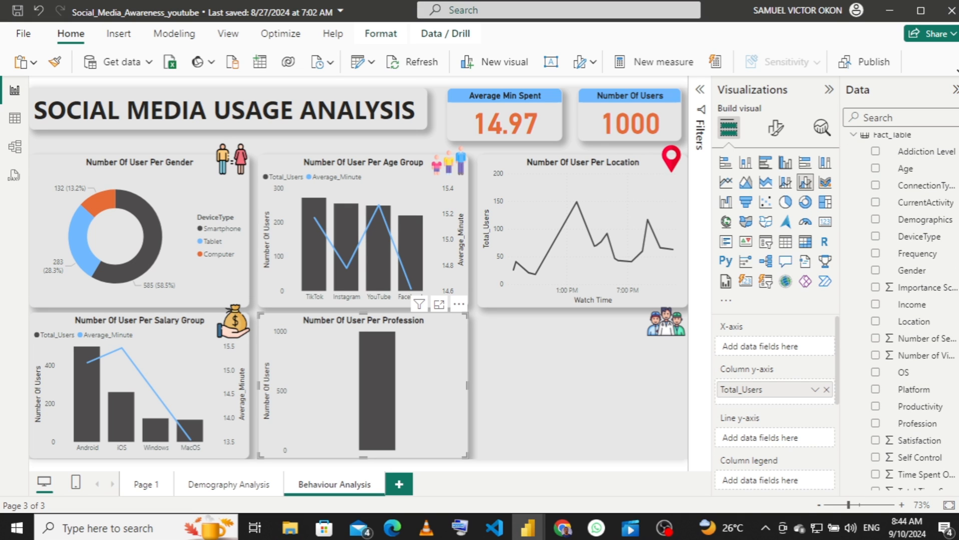
pyautogui.scroll(-1, 901, 310)
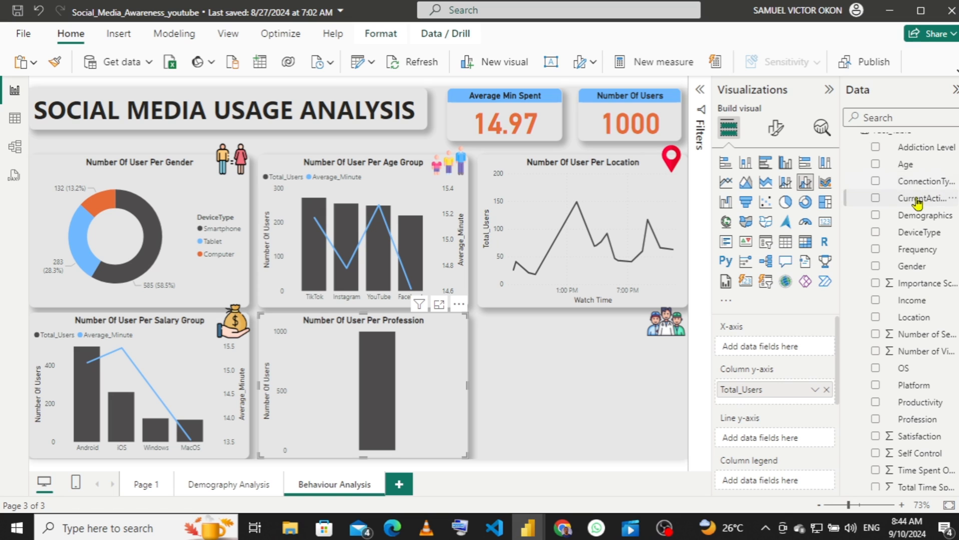
pyautogui.moveTo(915, 202); pyautogui.dragTo(777, 351)
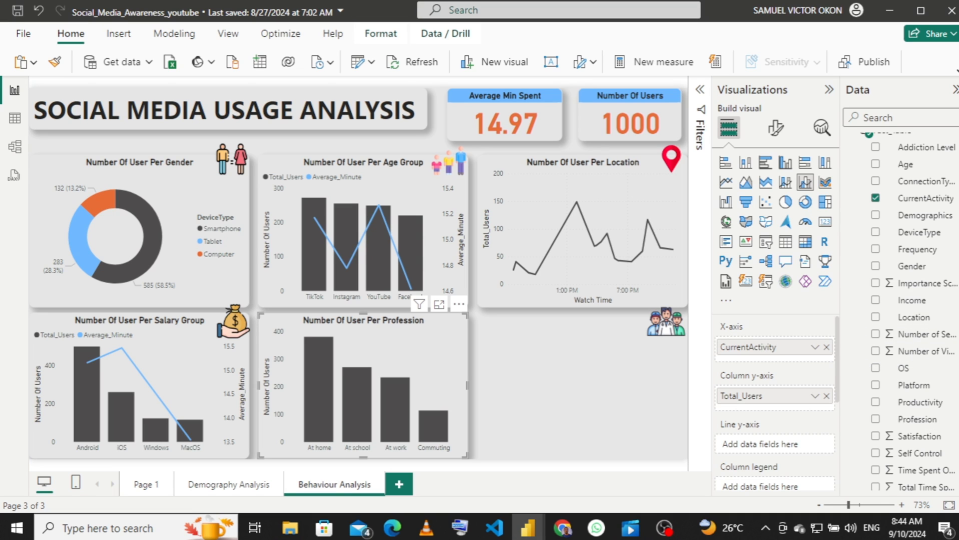
# - Add the Average_Minute measure to the activity chart's line y-axis and widen the chart slightly
pyautogui.scroll(-3, 900, 210)
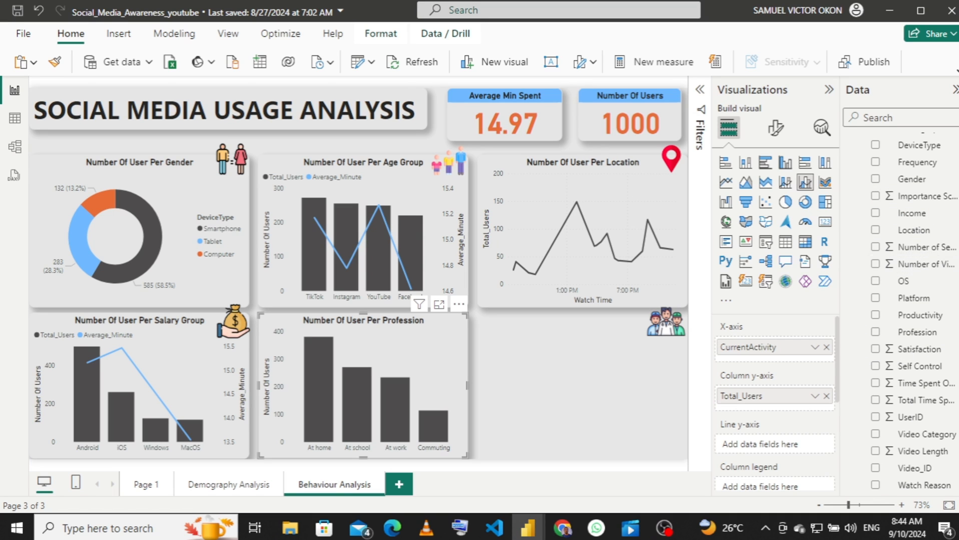
pyautogui.scroll(3, 891, 211)
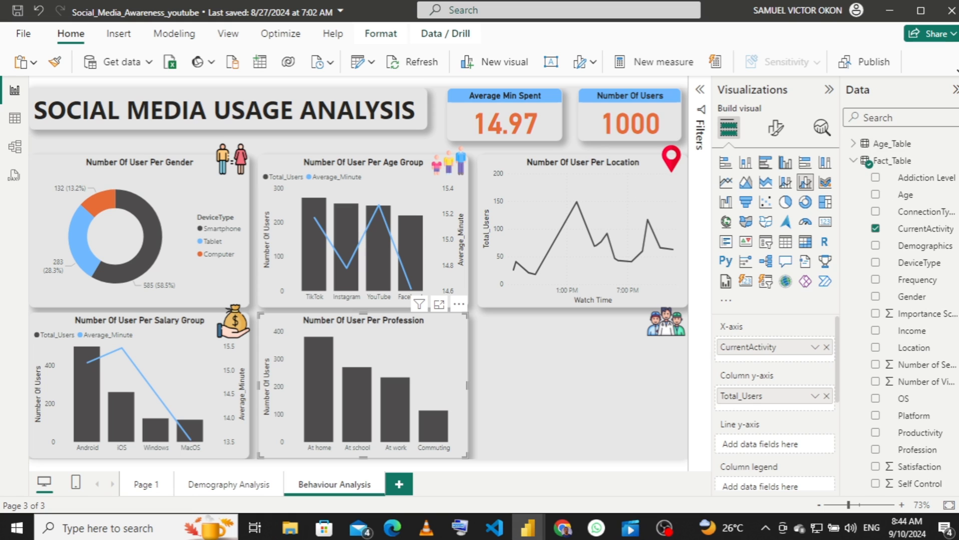
pyautogui.click(853, 161)
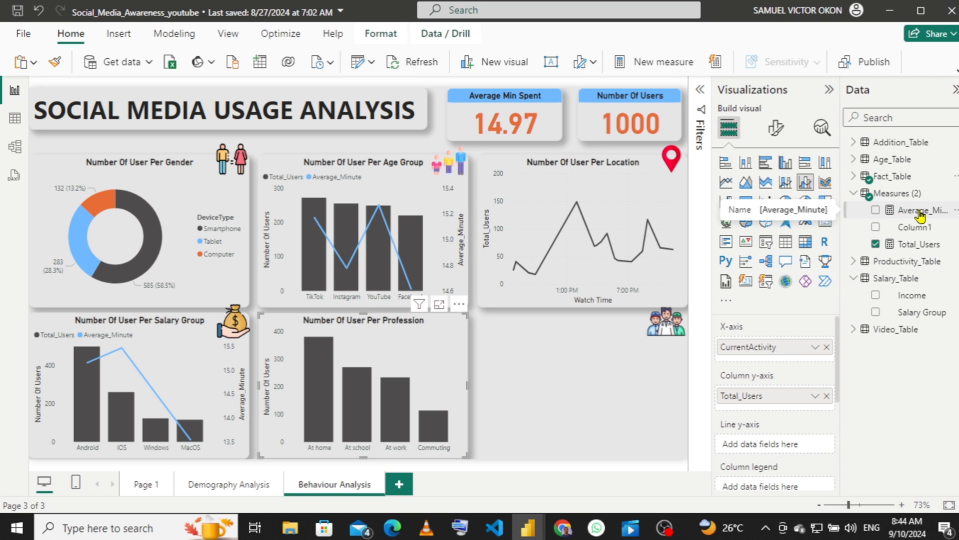
pyautogui.moveTo(934, 219); pyautogui.dragTo(795, 448)
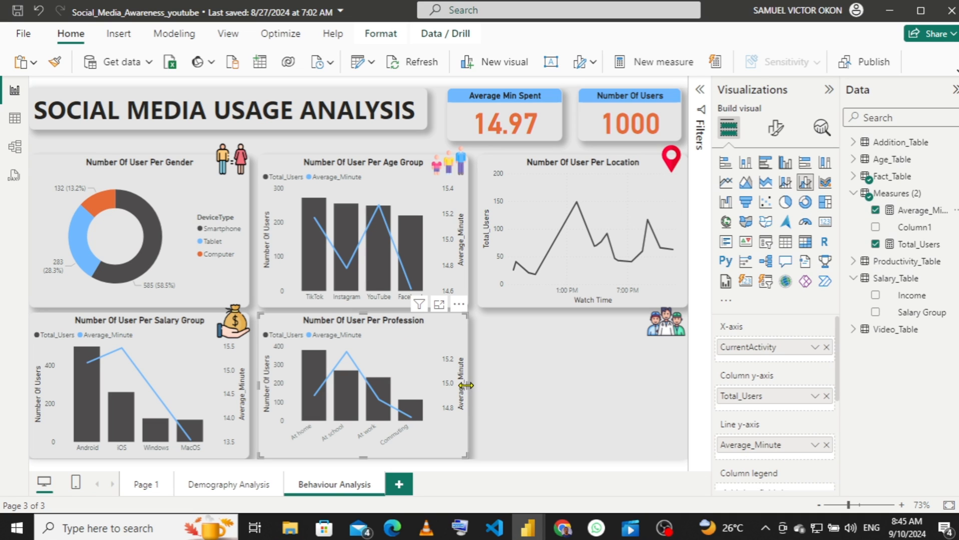
pyautogui.moveTo(467, 383); pyautogui.dragTo(492, 385)
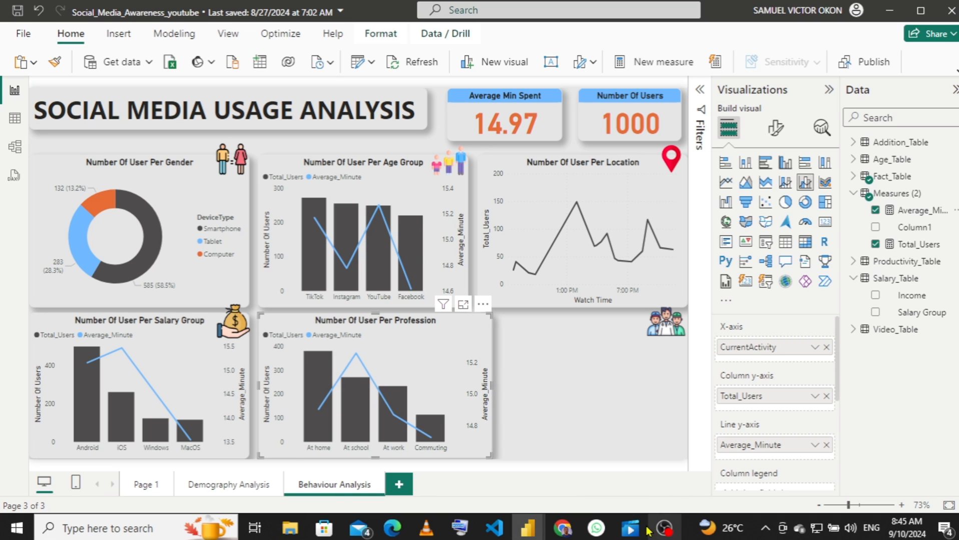
# - Check the Connection Type chart in the Social Media Awareness report and place a copy of the working report's activity chart in the empty bottom-row space
pyautogui.moveTo(523, 531)
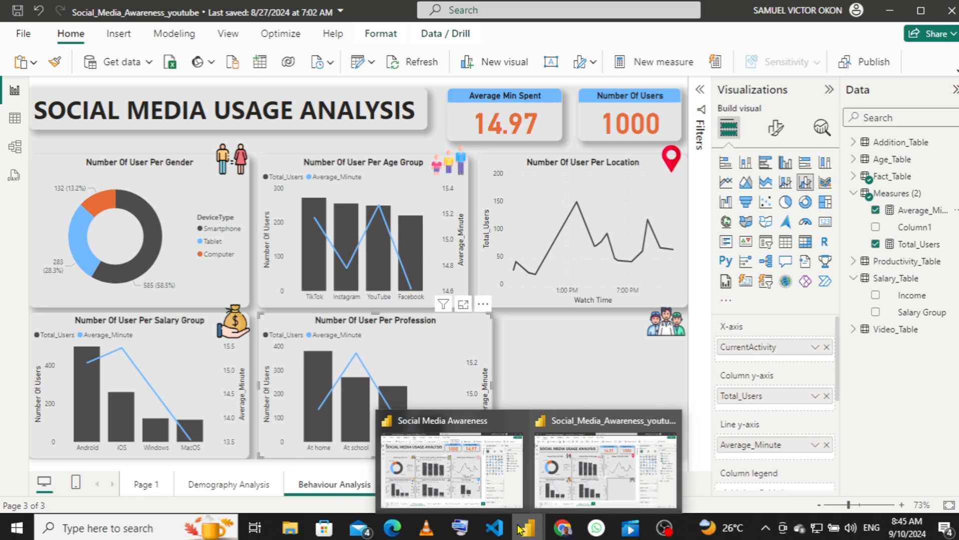
pyautogui.click(440, 476)
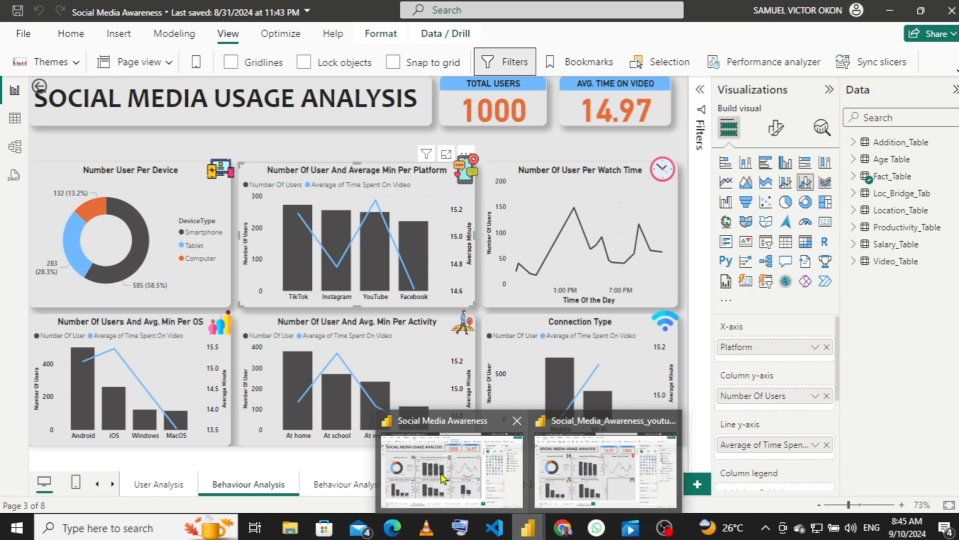
pyautogui.click(603, 471)
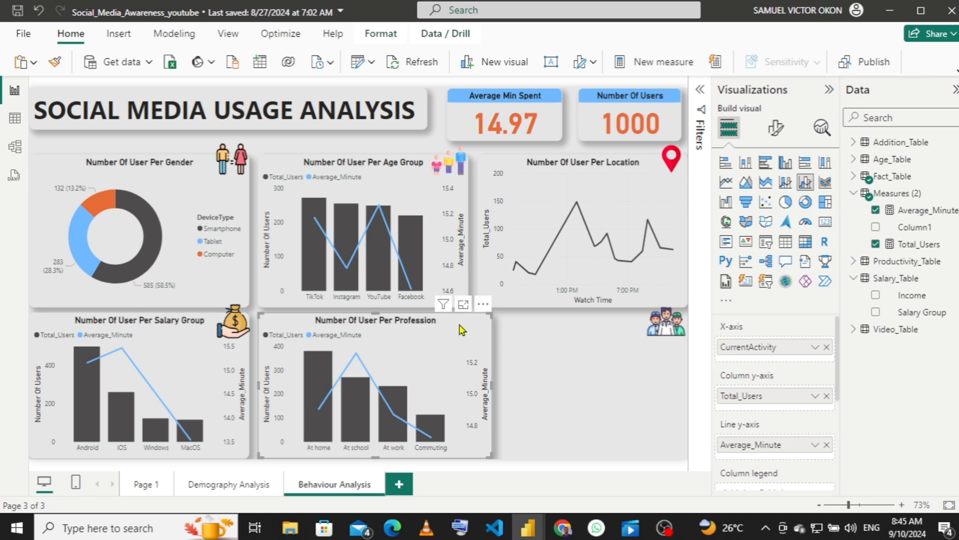
pyautogui.press('Right')
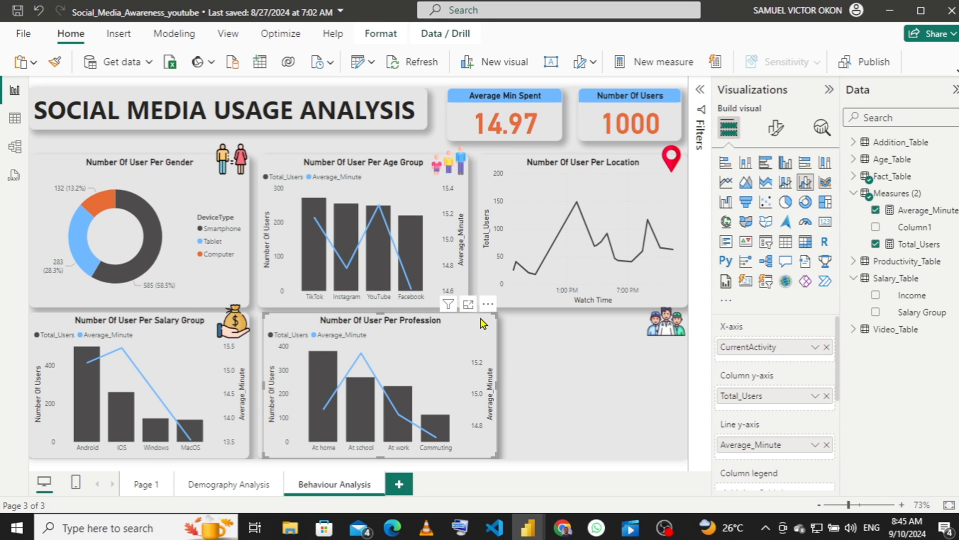
pyautogui.moveTo(445, 321); pyautogui.dragTo(651, 332)
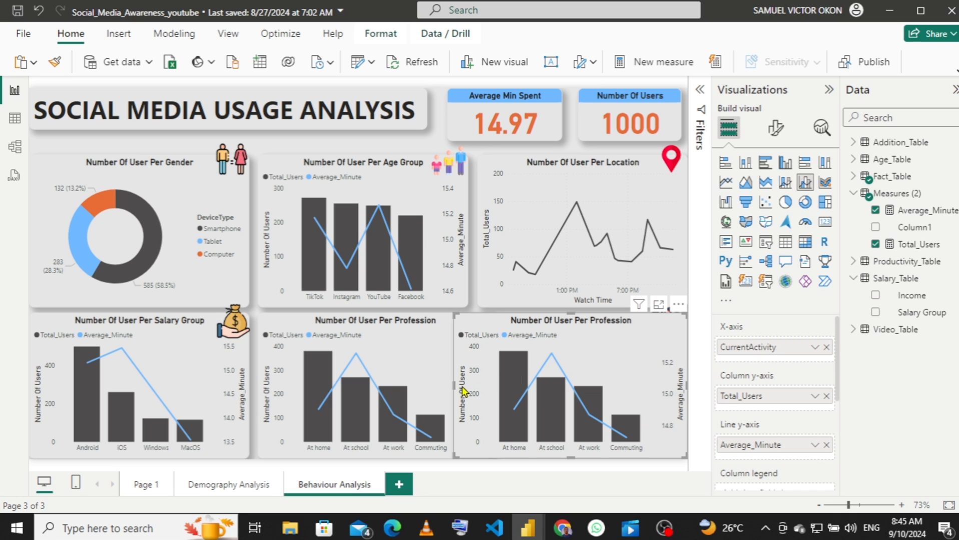
# - Delete the profession people icon behind the copied chart and narrow the copy to leave a gap beside the activity chart
pyautogui.moveTo(630, 332); pyautogui.dragTo(560, 334)
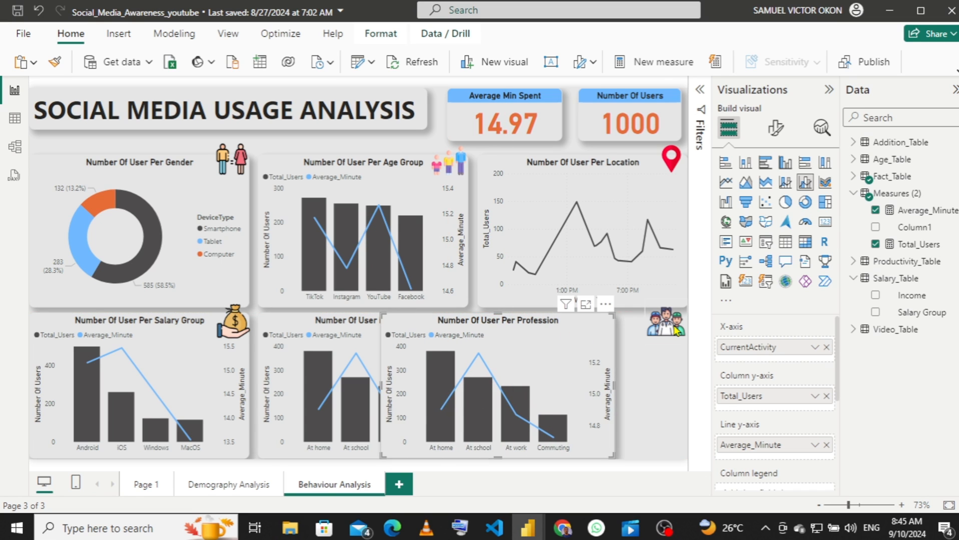
pyautogui.click(677, 330)
pyautogui.press('Delete')
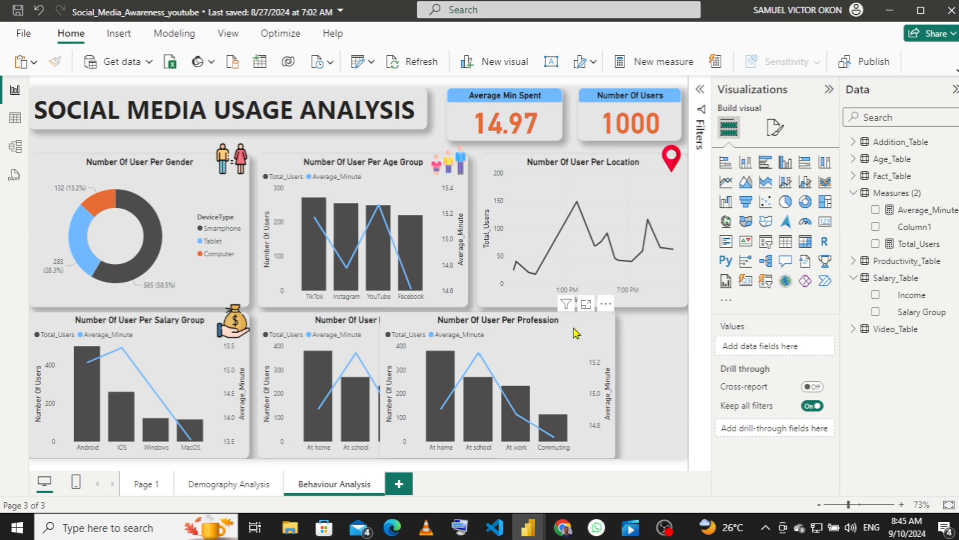
pyautogui.moveTo(606, 334); pyautogui.dragTo(679, 334)
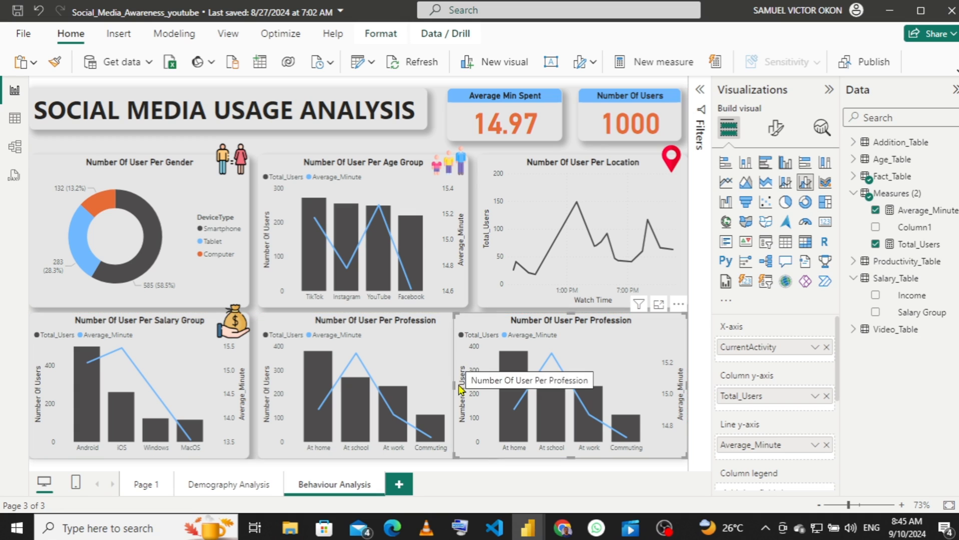
pyautogui.moveTo(454, 385); pyautogui.dragTo(501, 379)
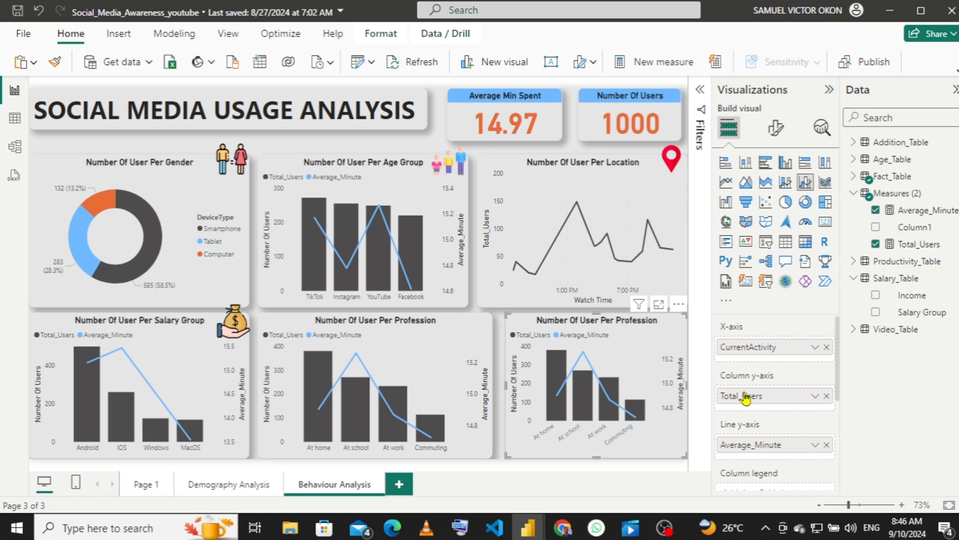
# - Replace CurrentActivity with ConnectionType on the copied chart's x-axis and inspect the Mobile Data and Wi-Fi values
pyautogui.click(826, 349)
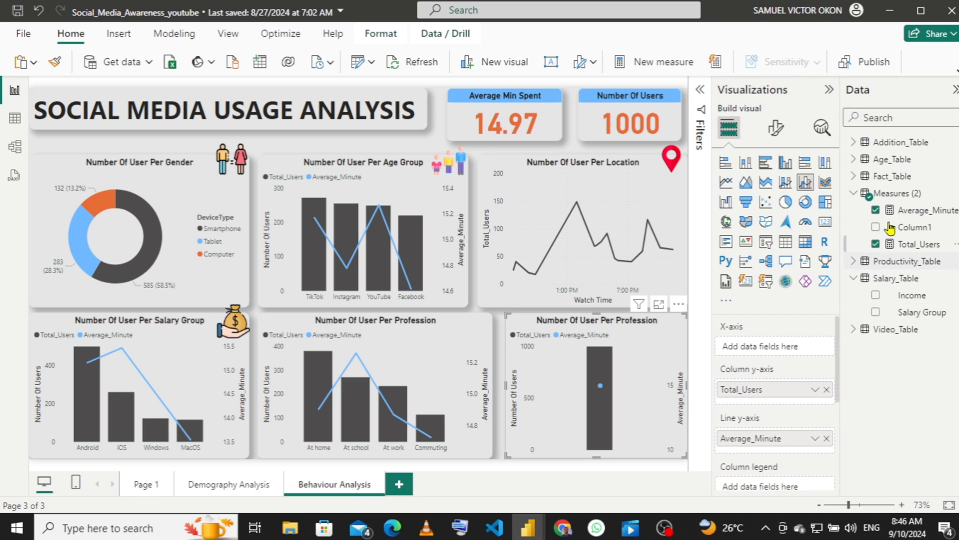
pyautogui.click(850, 178)
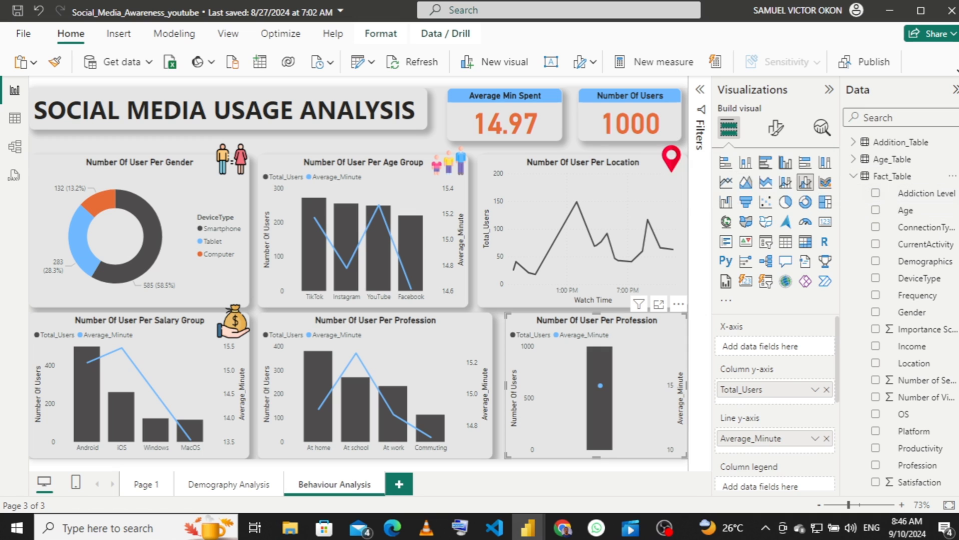
pyautogui.scroll(-1, 901, 225)
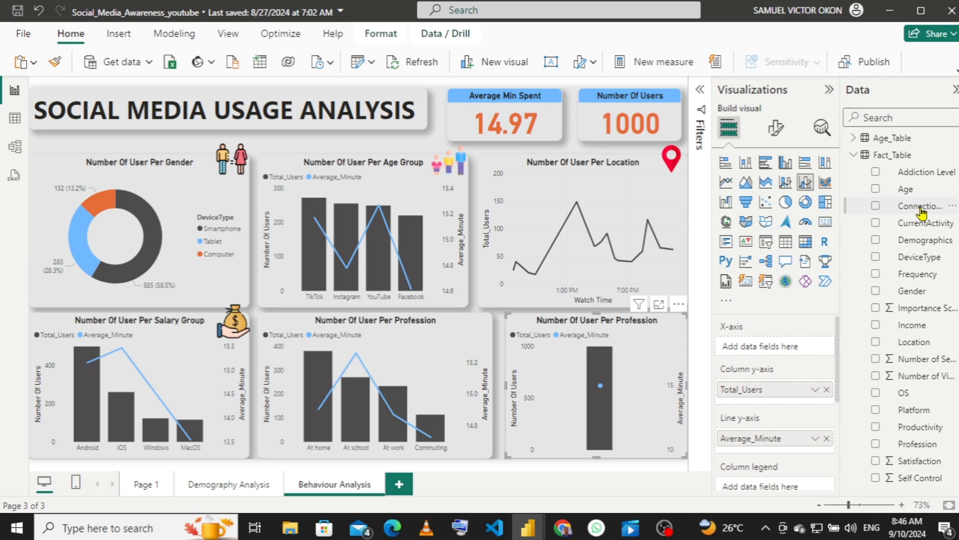
pyautogui.moveTo(914, 213); pyautogui.dragTo(791, 356)
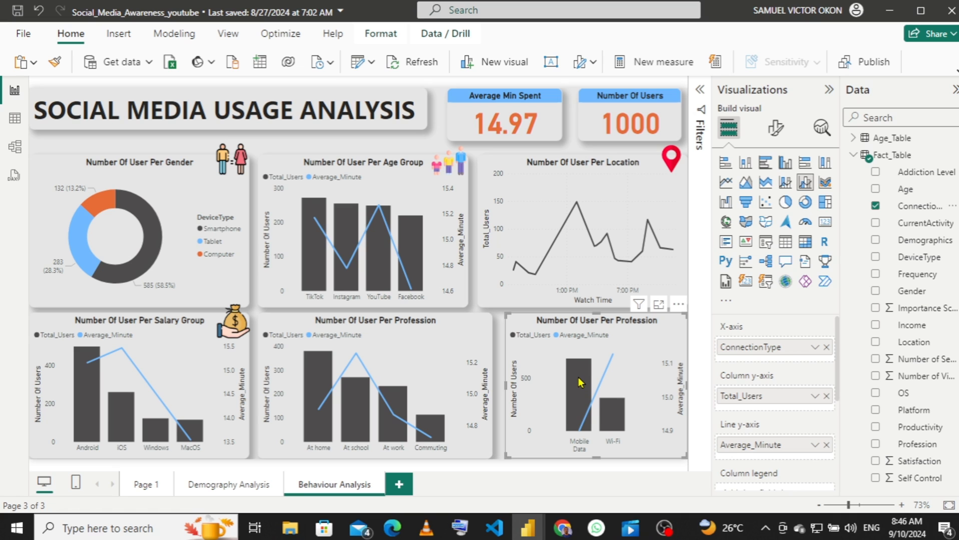
pyautogui.moveTo(580, 385)
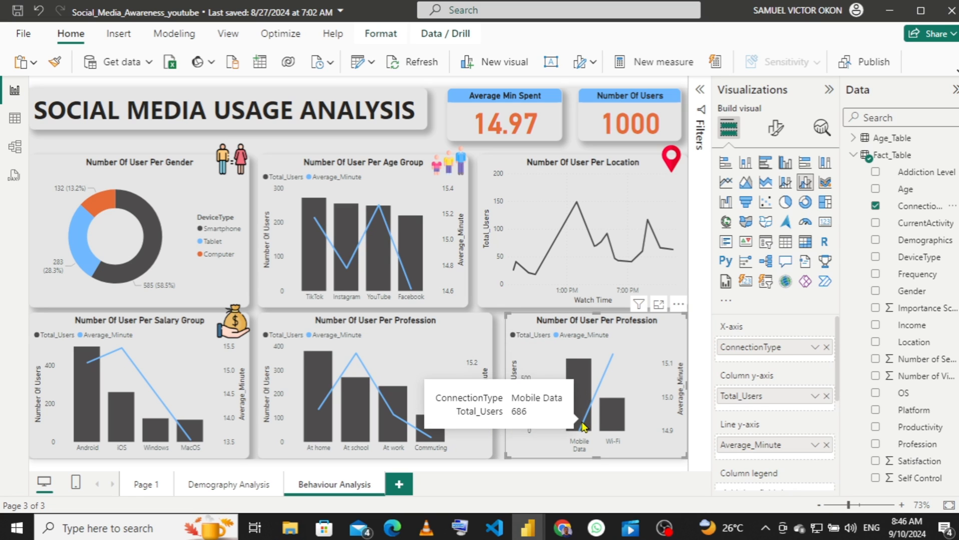
pyautogui.moveTo(614, 431)
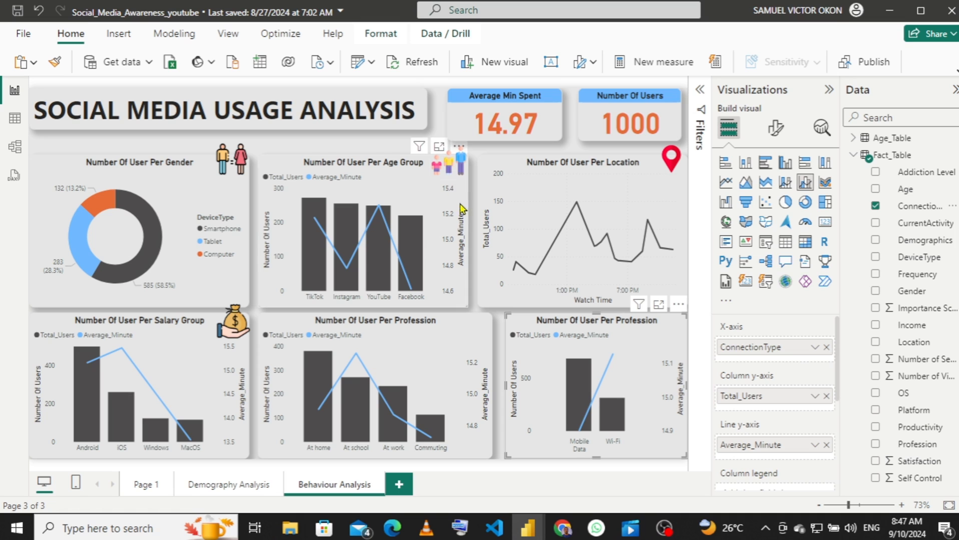
# - Narrow the Watch Time line chart and widen the Platform chart to align with the charts below them
pyautogui.click(510, 170)
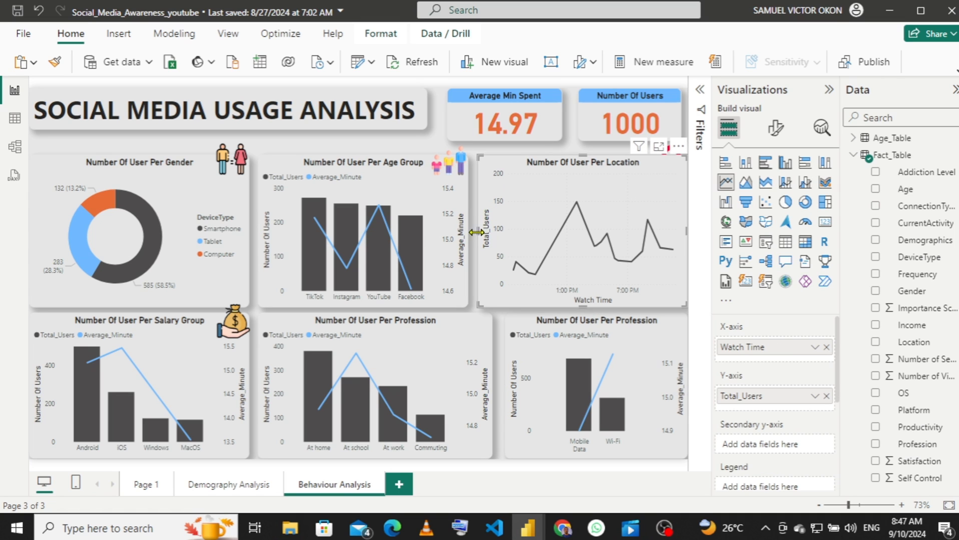
pyautogui.moveTo(476, 232); pyautogui.dragTo(503, 236)
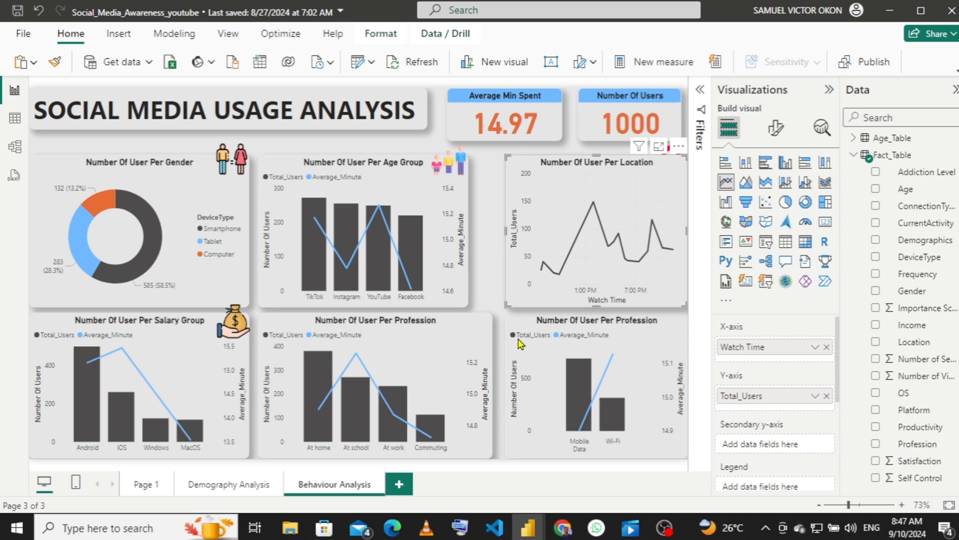
pyautogui.click(442, 199)
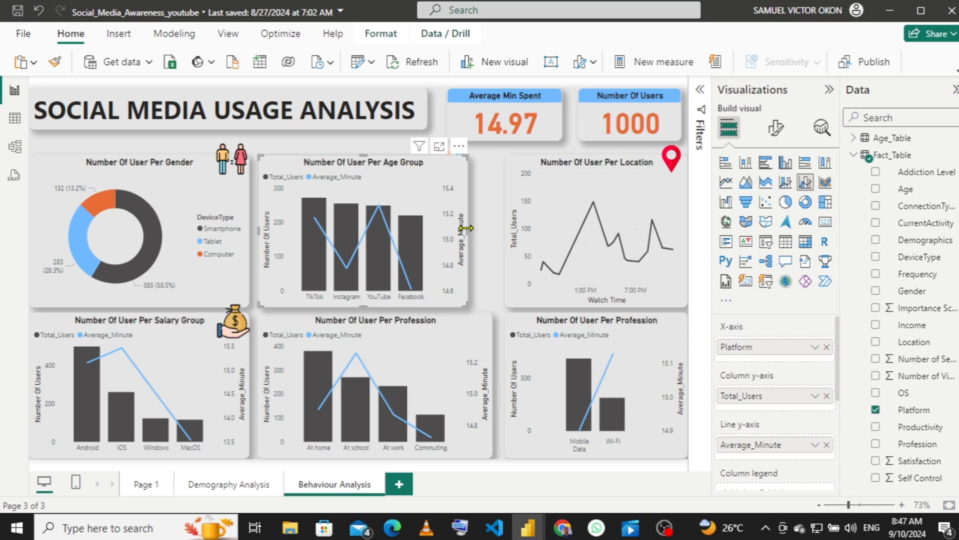
pyautogui.moveTo(472, 232); pyautogui.dragTo(491, 233)
pyautogui.click(399, 153)
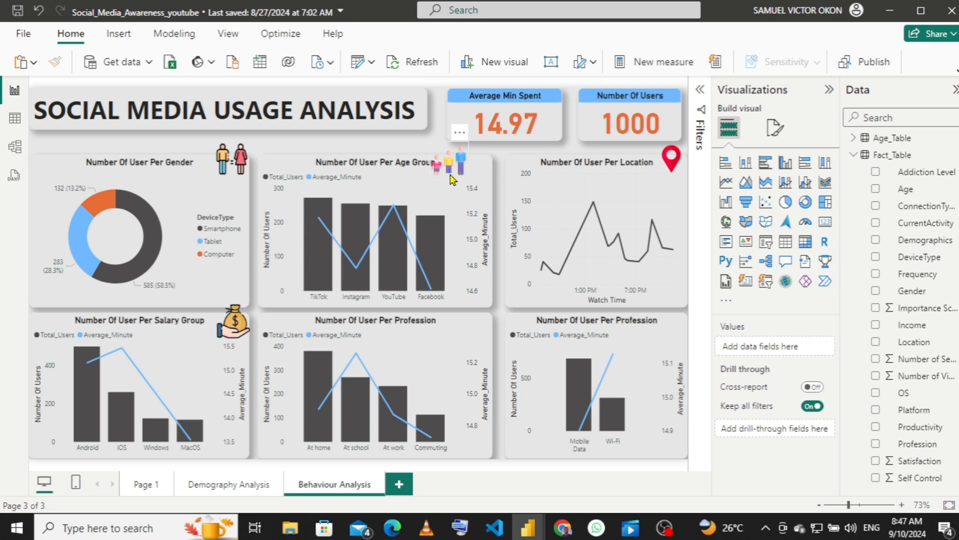
# - Delete the family, location pin, gender couple and money bag icons from the Behaviour Analysis page and give the report canvas more room
pyautogui.click(453, 180)
pyautogui.press('Delete')
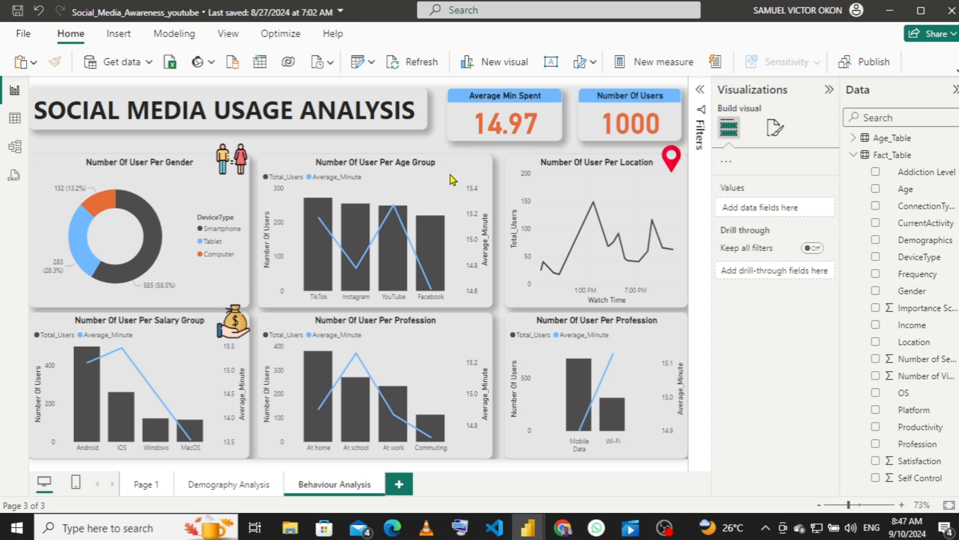
pyautogui.click(670, 167)
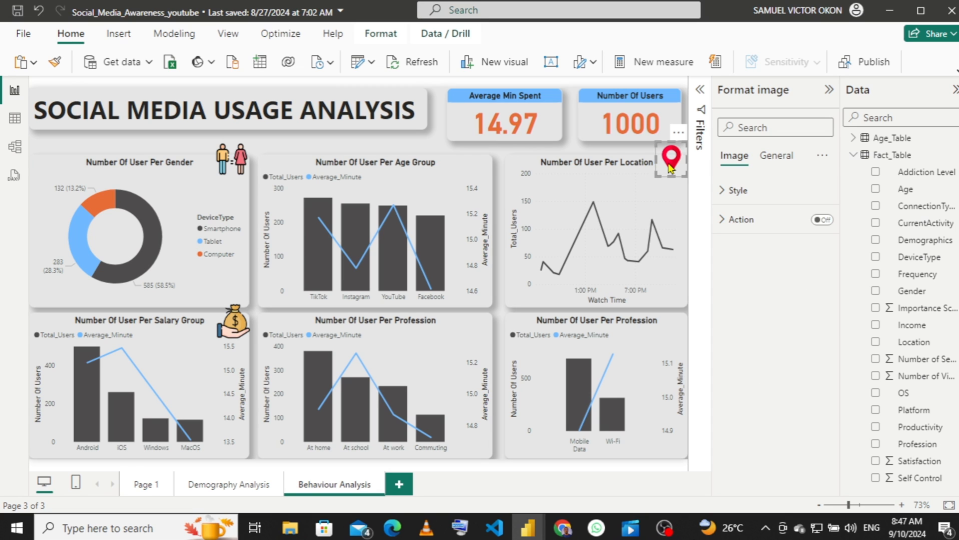
pyautogui.press('Delete')
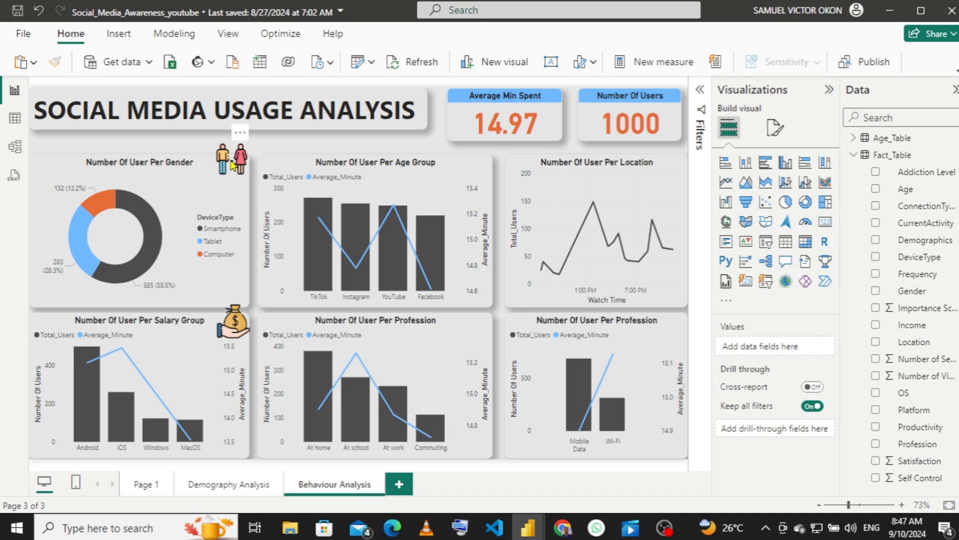
pyautogui.click(233, 166)
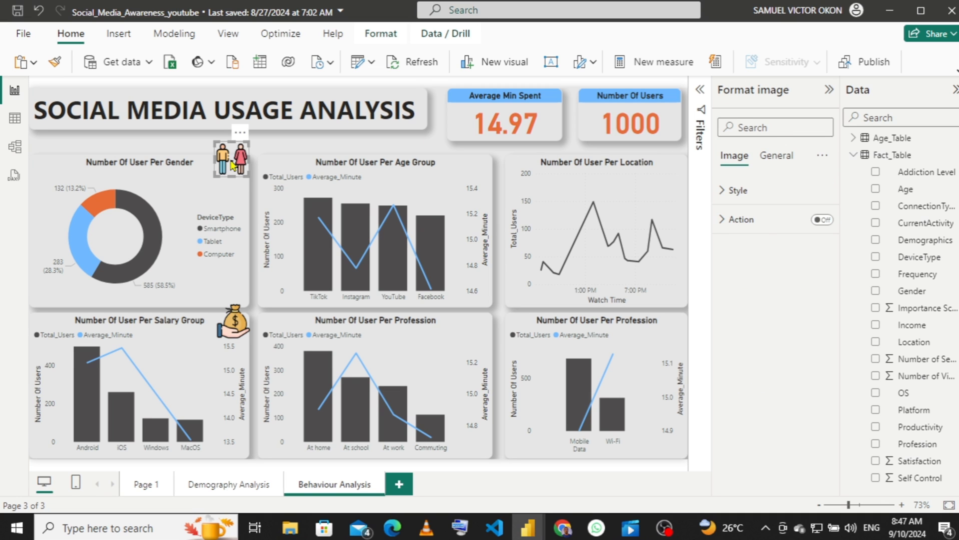
pyautogui.press('Delete')
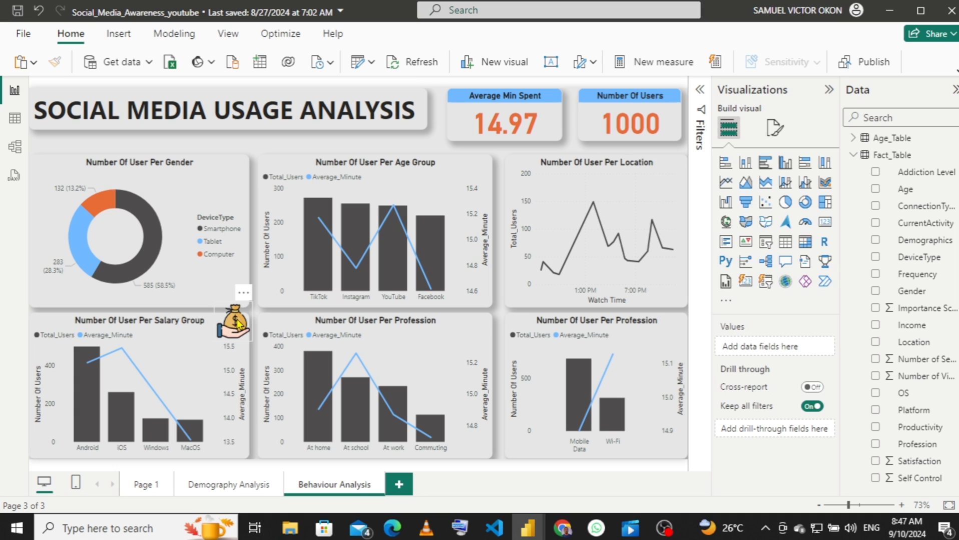
pyautogui.click(238, 325)
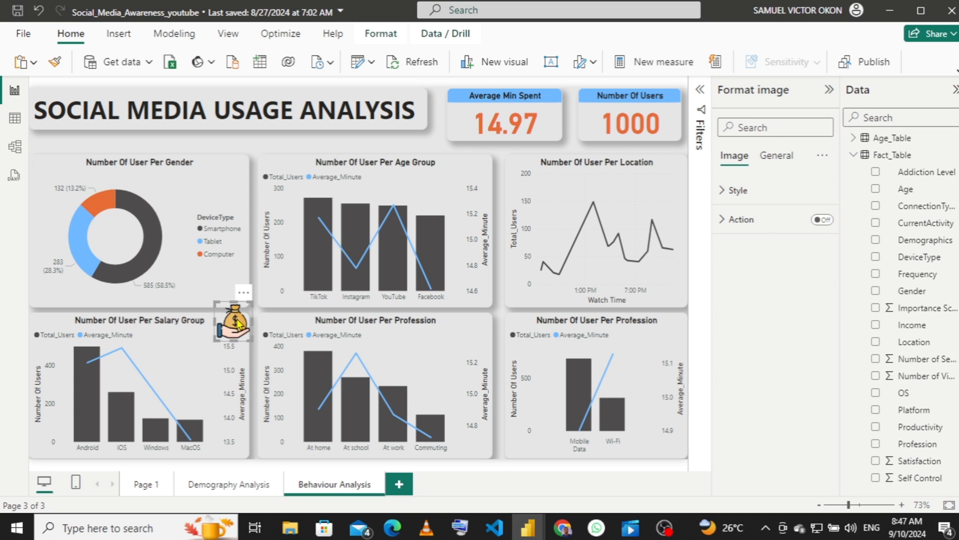
pyautogui.press('Delete')
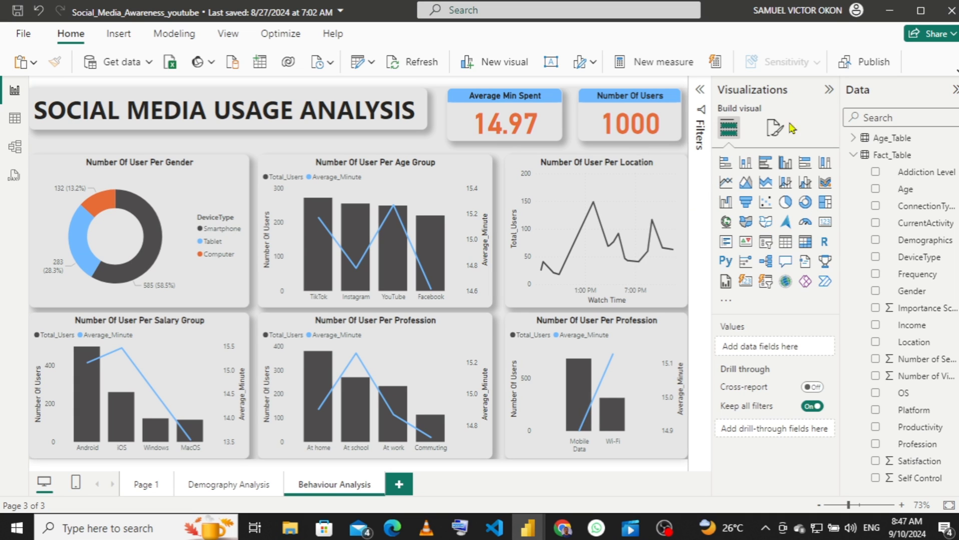
pyautogui.click(828, 92)
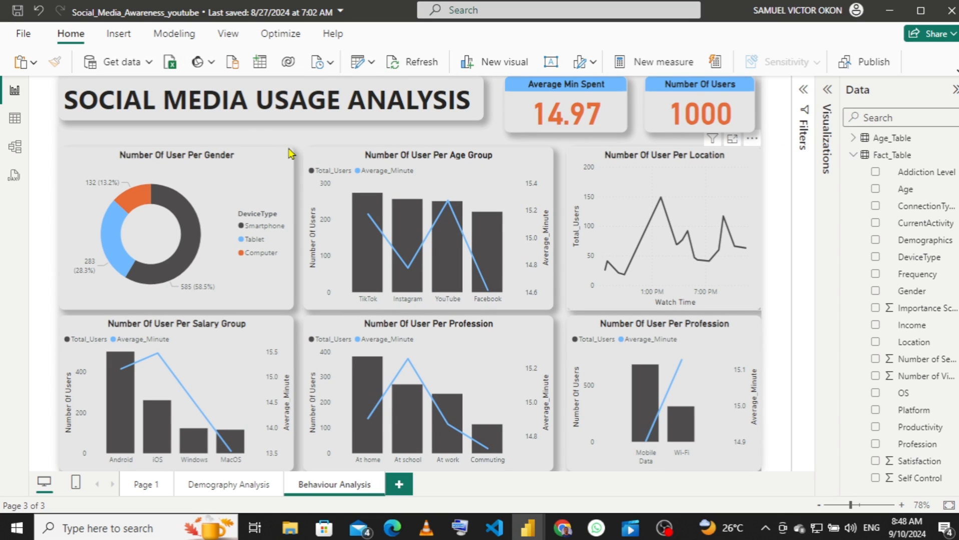
pyautogui.click(270, 164)
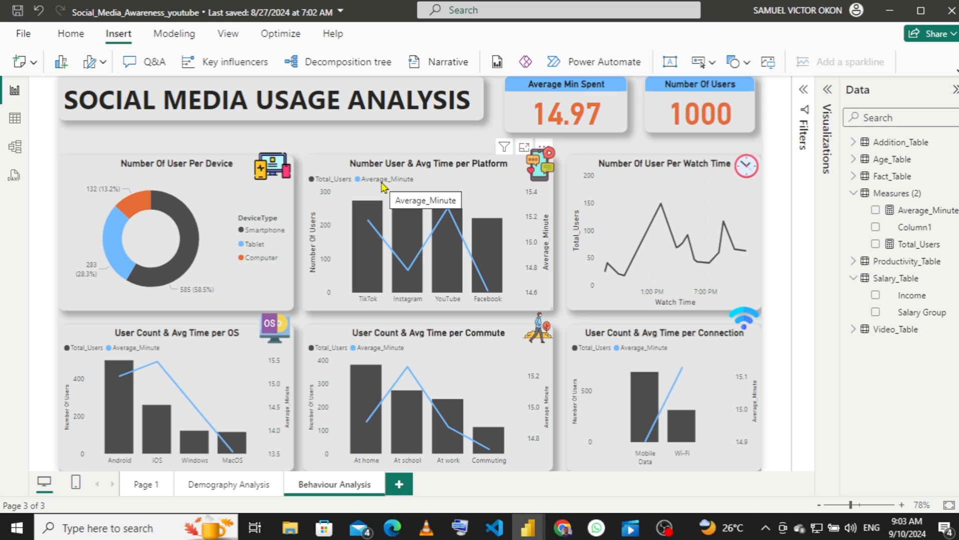
# - Rename the Total_Users column value of the Platform chart to Number Of Users for this visual
pyautogui.click(331, 173)
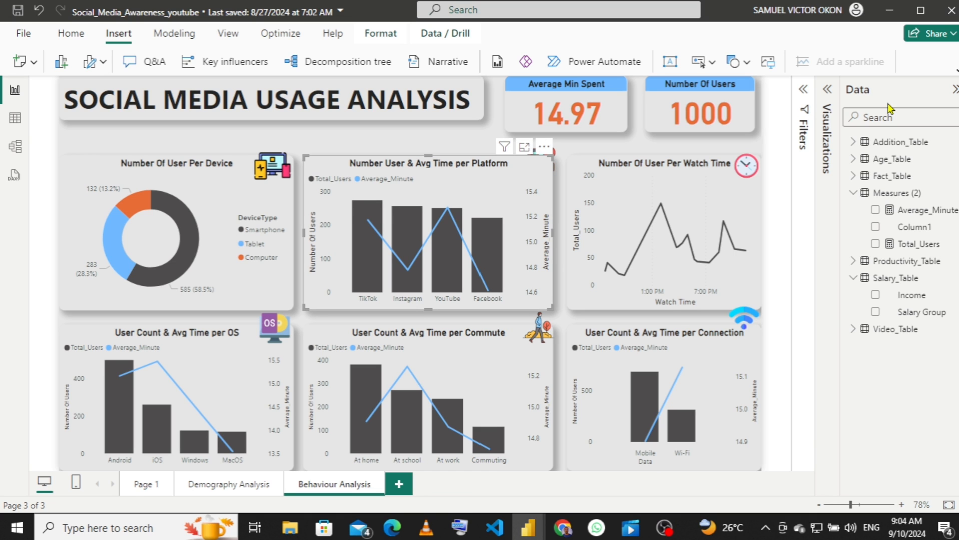
pyautogui.click(827, 91)
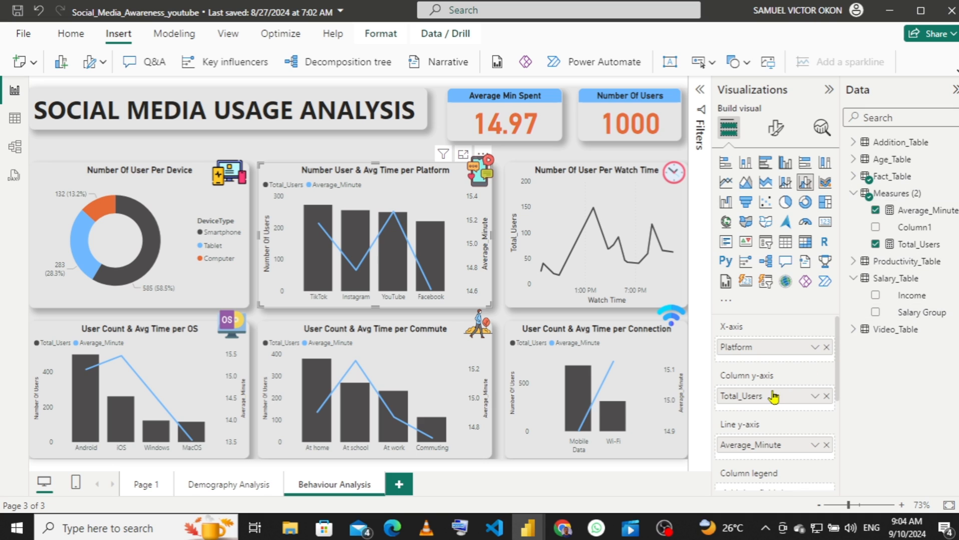
pyautogui.rightClick(762, 399)
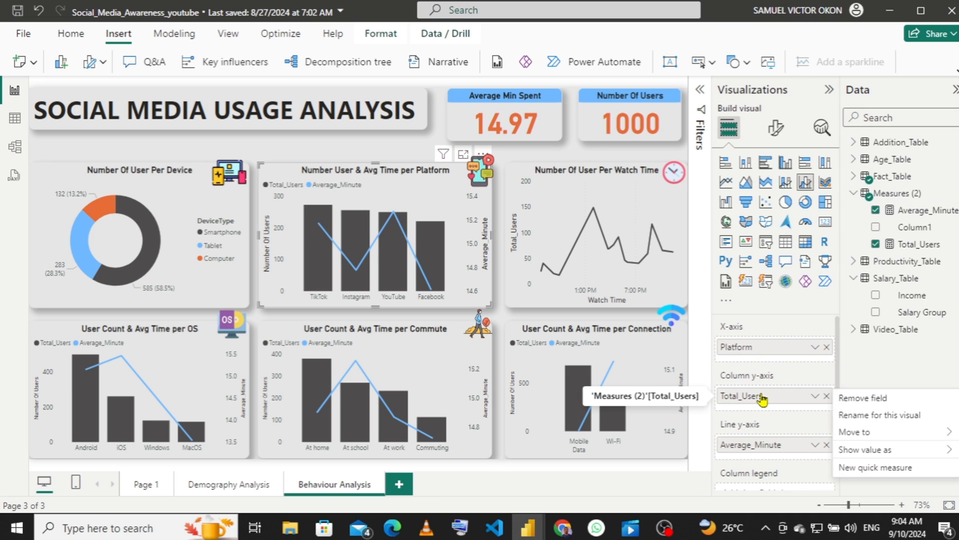
pyautogui.click(862, 419)
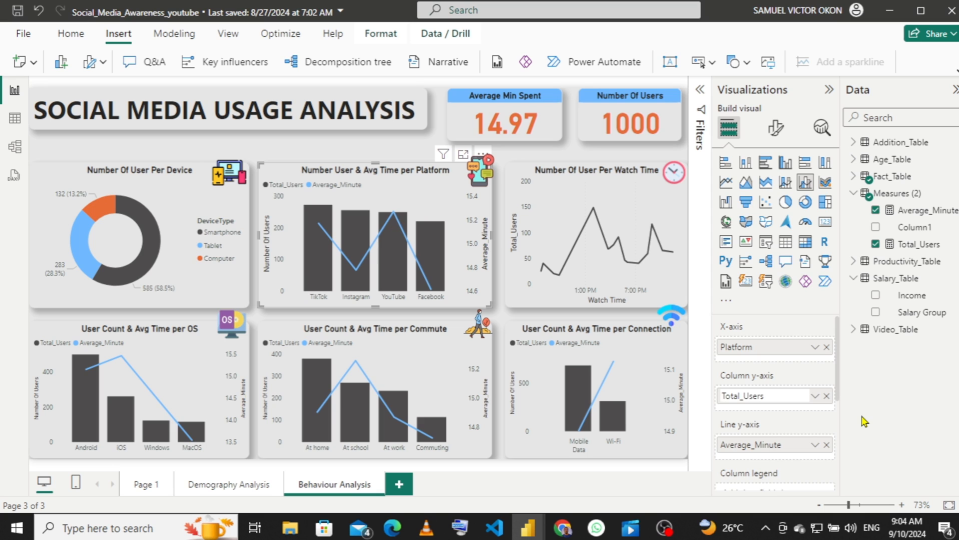
pyautogui.write('Number Of Users')
pyautogui.press('Return')
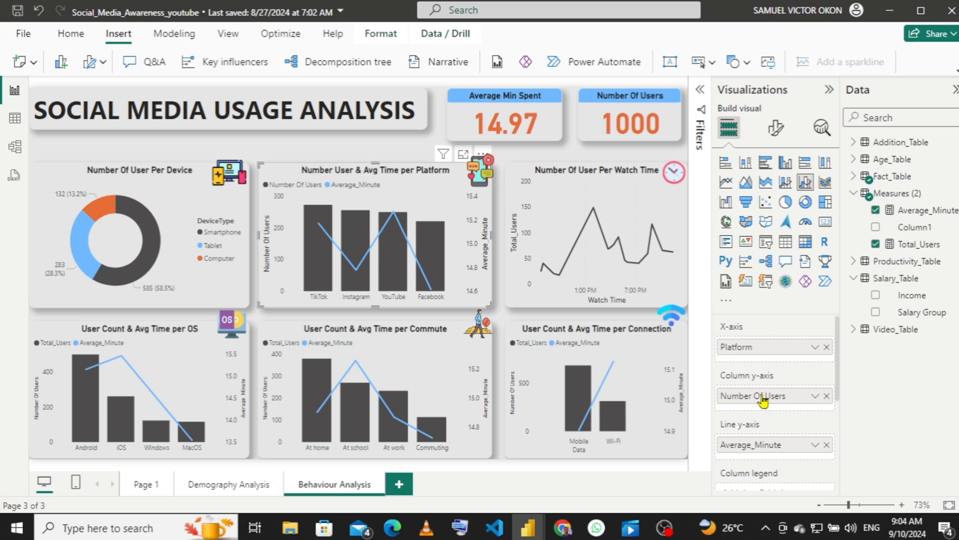
# - Rename the Average_Minute line value of the Platform chart to Average Time for this visual
pyautogui.rightClick(756, 450)
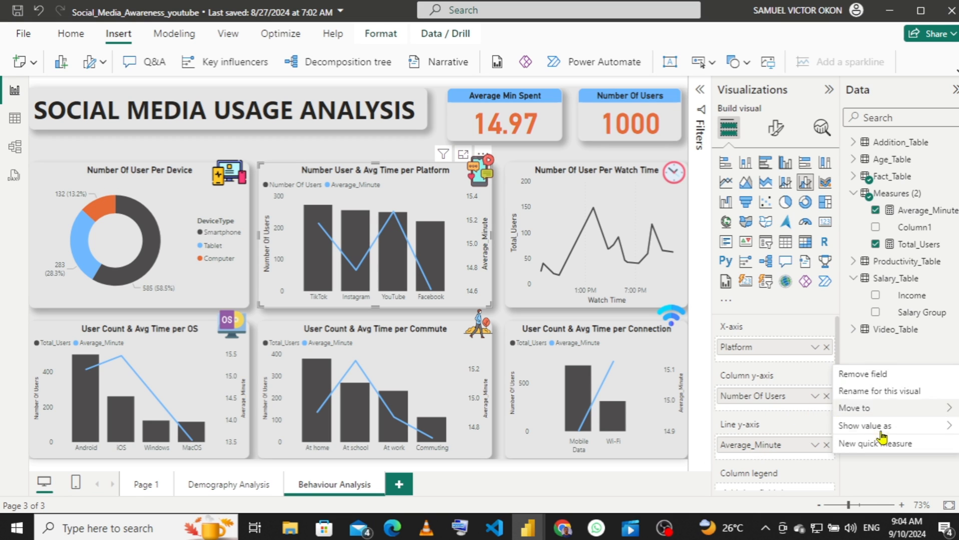
pyautogui.click(857, 393)
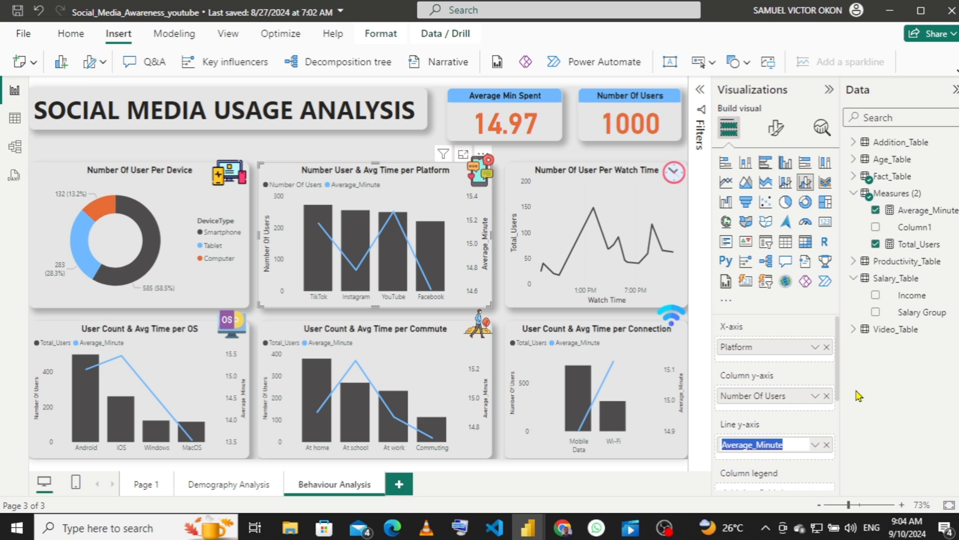
pyautogui.click(782, 446)
pyautogui.moveTo(783, 446); pyautogui.dragTo(754, 445)
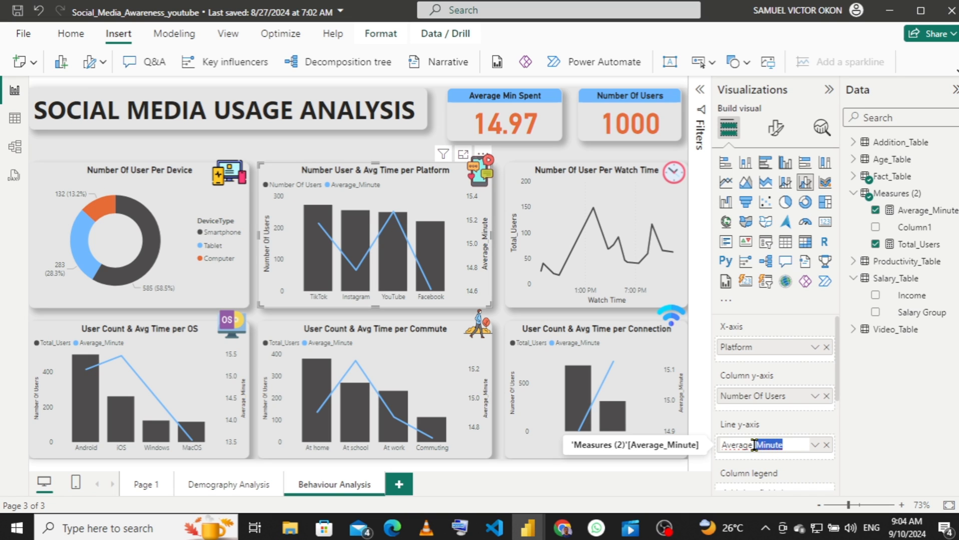
pyautogui.press('BackSpace')
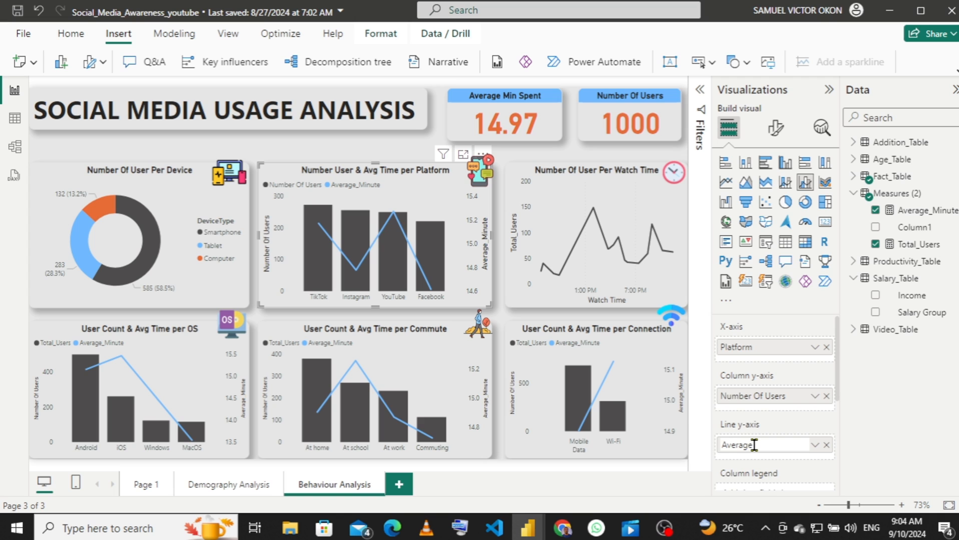
pyautogui.write('Time')
pyautogui.press('Return')
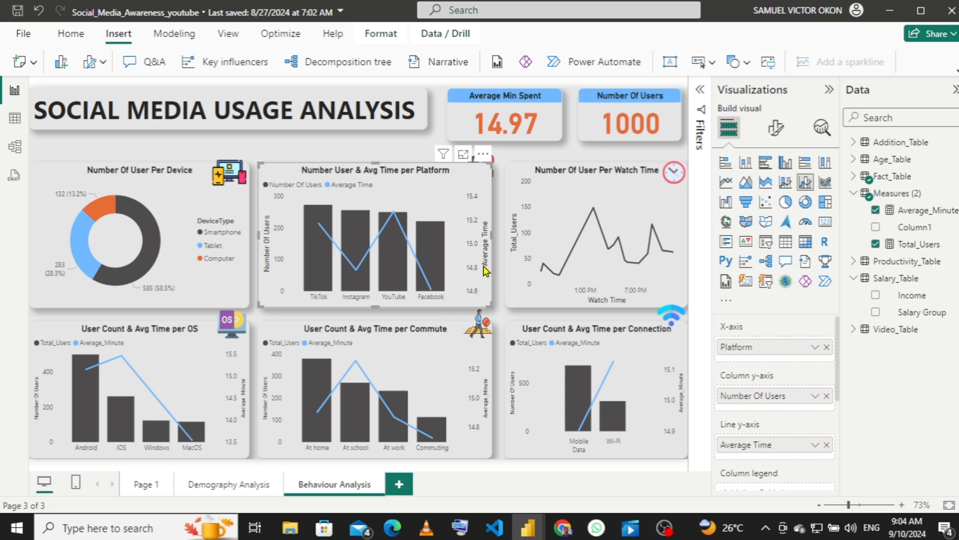
# - Rename the Total_Users column value of the OS chart to Number Of Users for this visual
pyautogui.click(204, 337)
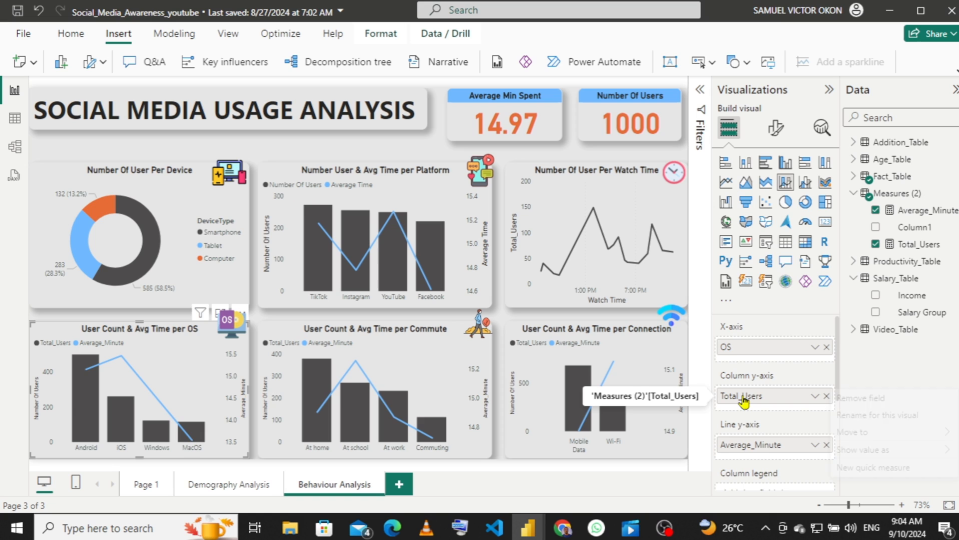
pyautogui.rightClick(745, 401)
pyautogui.click(879, 418)
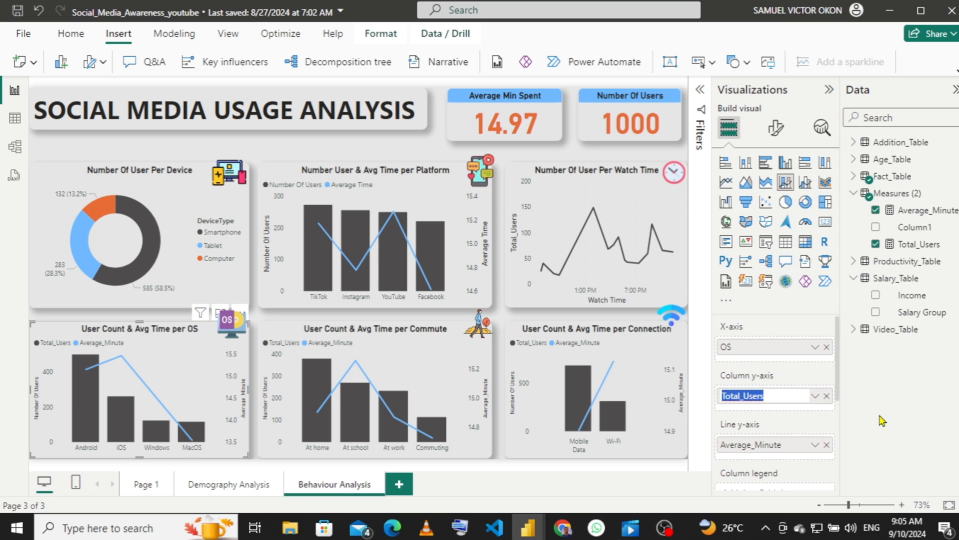
pyautogui.write('Number')
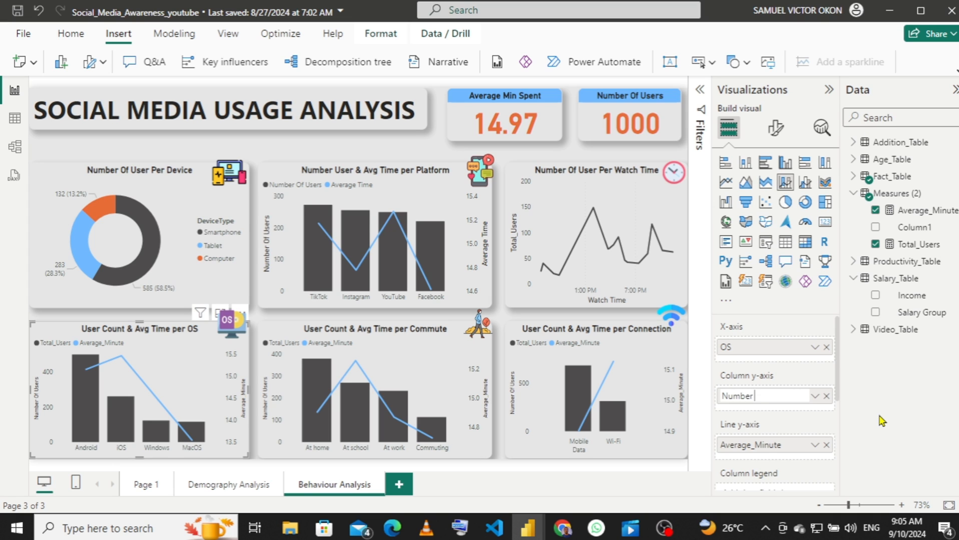
pyautogui.write(' Of Users')
pyautogui.click(741, 448)
# - Rename the Average_Minute line value of the OS chart to Average Time for this visual
pyautogui.rightClick(742, 451)
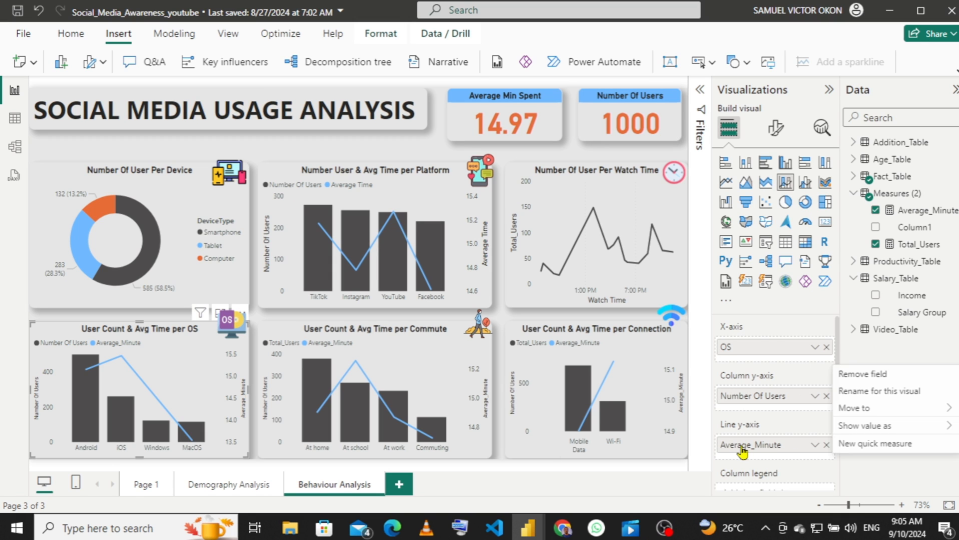
pyautogui.click(879, 392)
pyautogui.hotkey('ctrl', 'a')
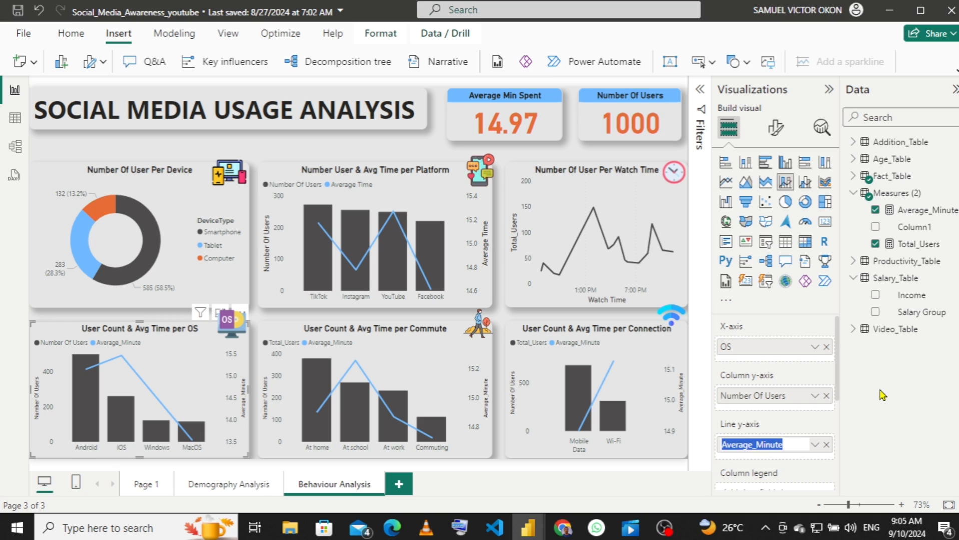
pyautogui.write('Ave')
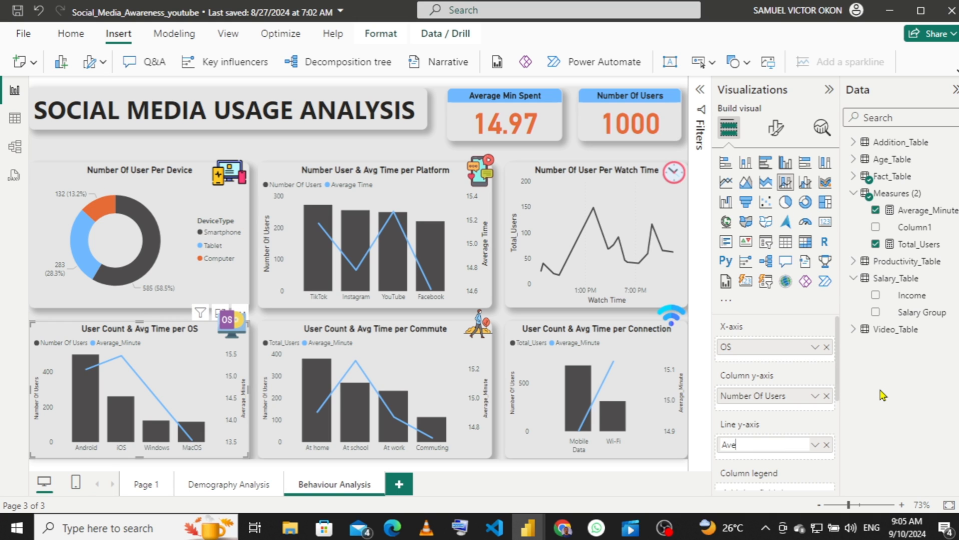
pyautogui.write('rage Time')
pyautogui.press('Return')
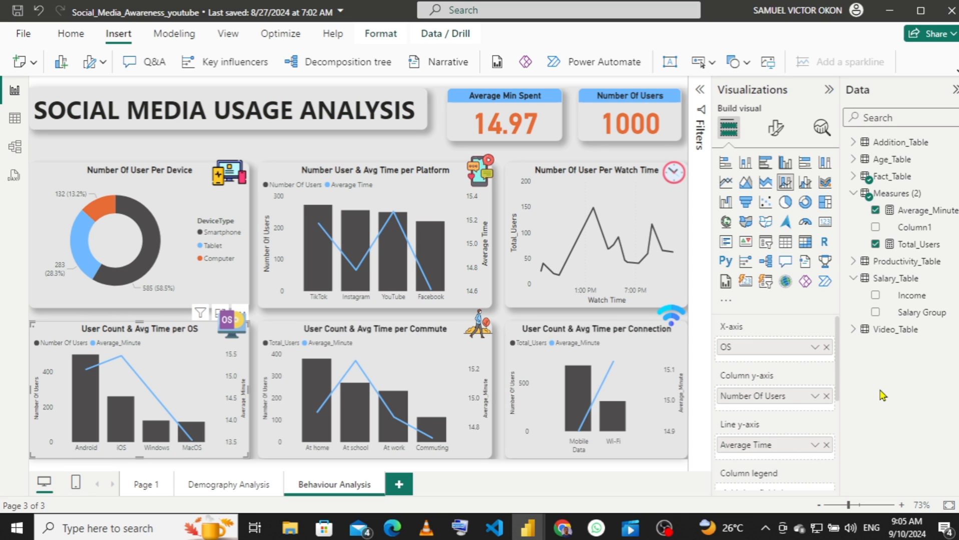
# - Rename the Total_Users column value of the Commute chart to Number Of User for this visual
pyautogui.click(434, 349)
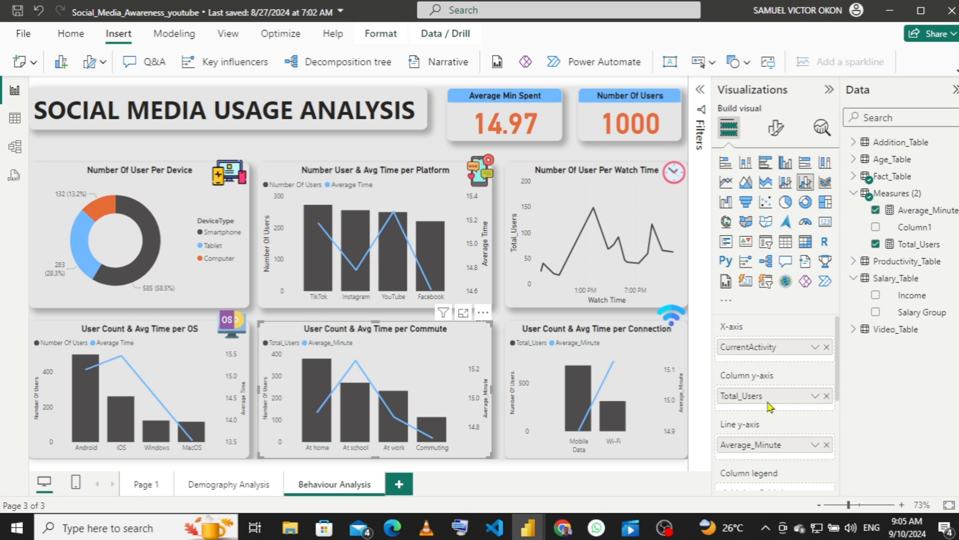
pyautogui.rightClick(736, 401)
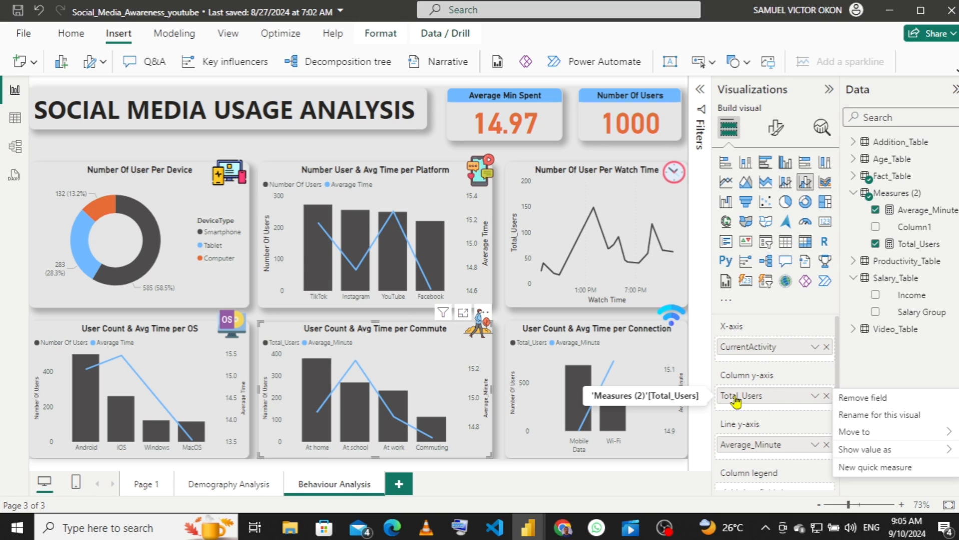
pyautogui.click(897, 416)
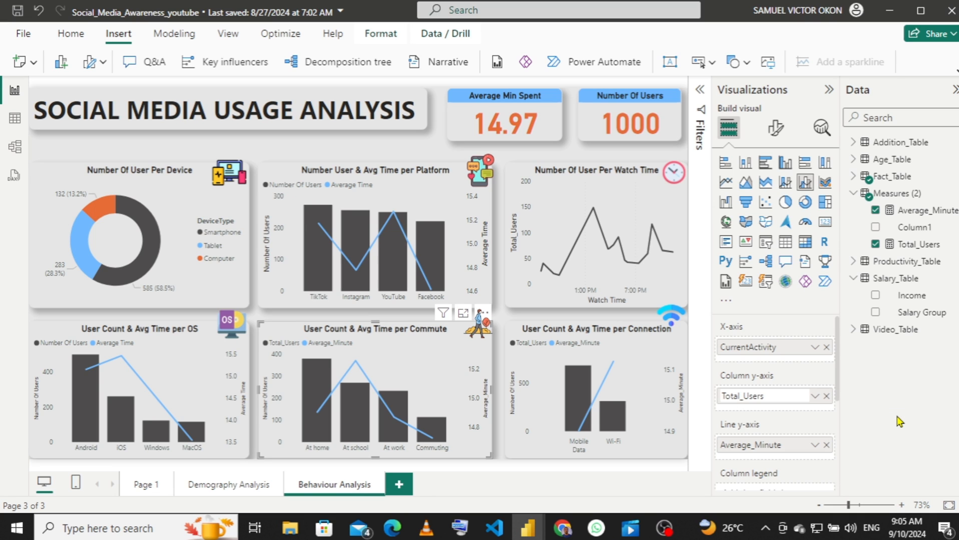
pyautogui.hotkey('ctrl', 'a')
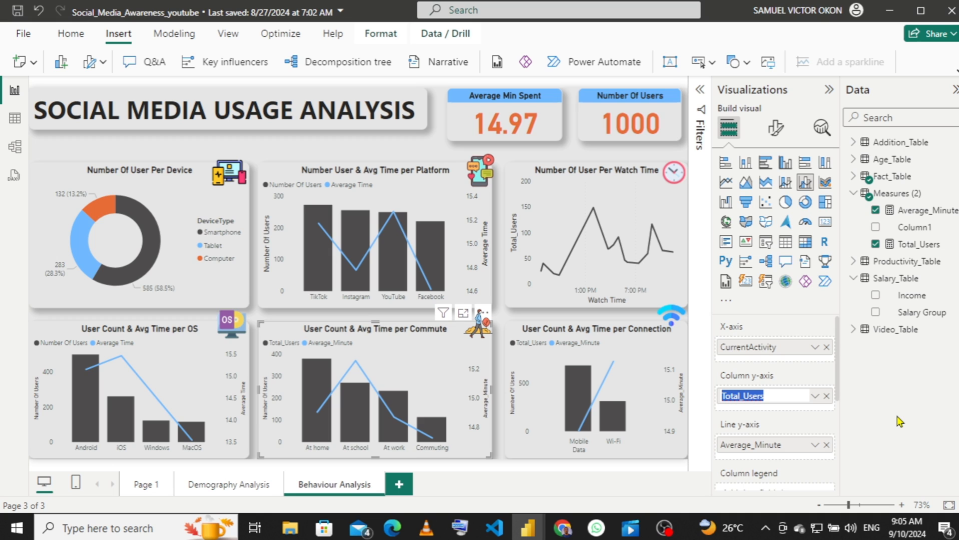
pyautogui.write('Number')
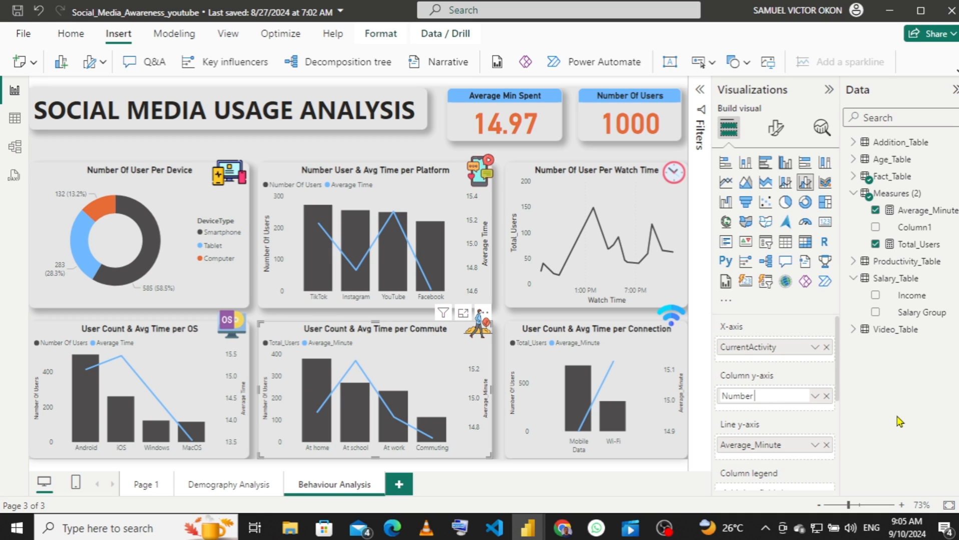
pyautogui.write(' Of Users')
pyautogui.press('BackSpace')
pyautogui.press('Return')
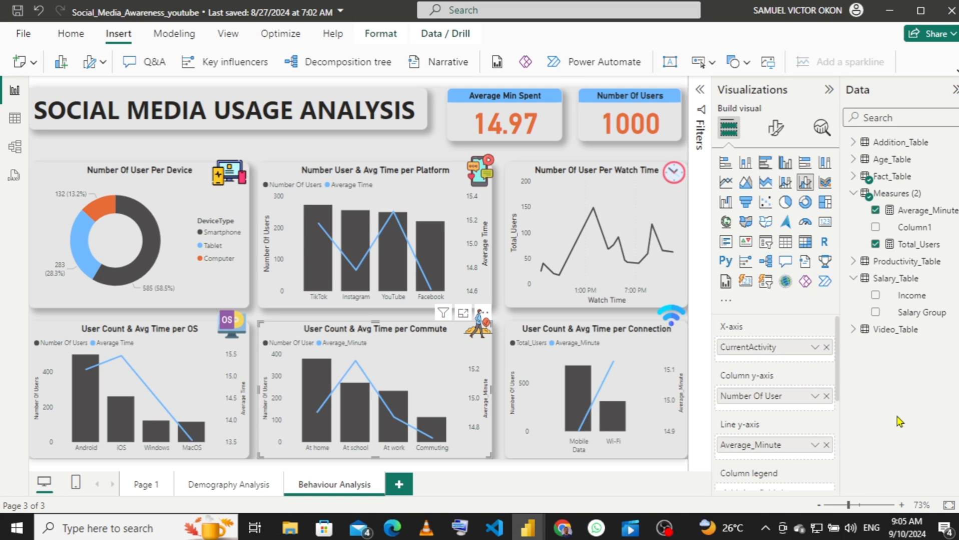
# - Rename the Average_Minute line value of the Commute chart to Average Time for this visual
pyautogui.rightClick(769, 452)
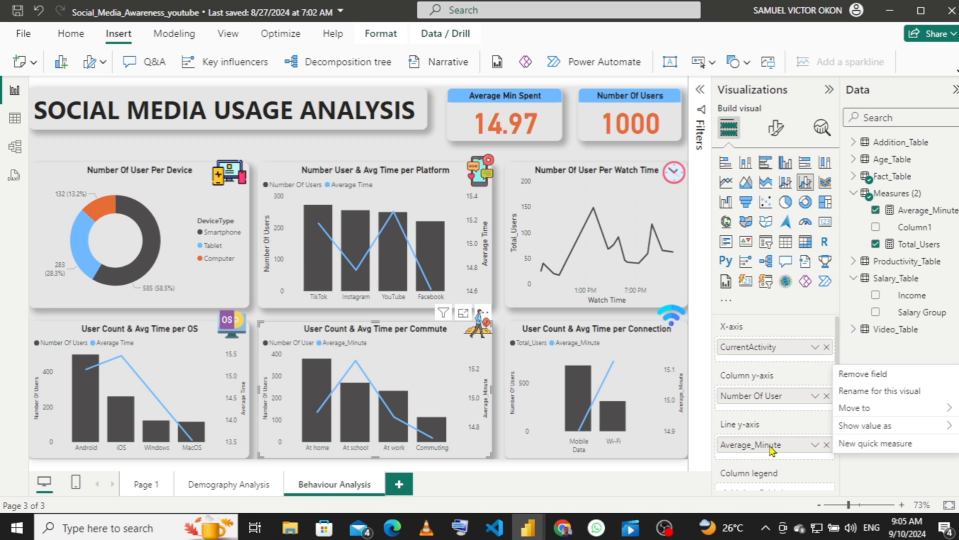
pyautogui.click(897, 398)
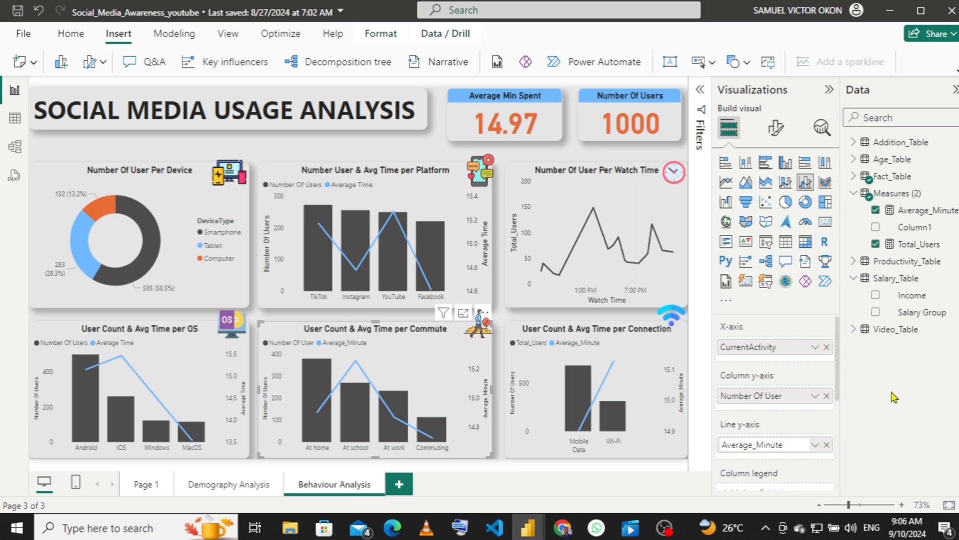
pyautogui.write('A')
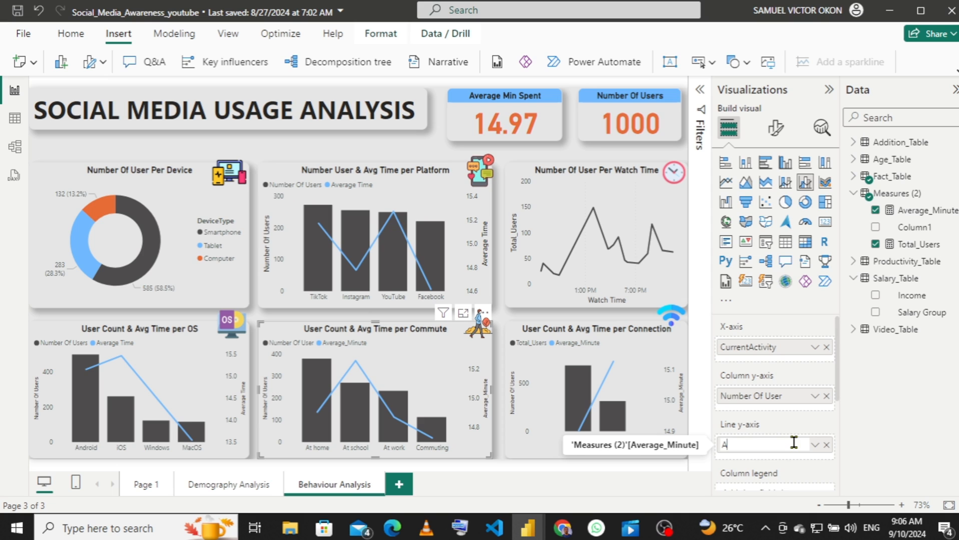
pyautogui.write('verage Time')
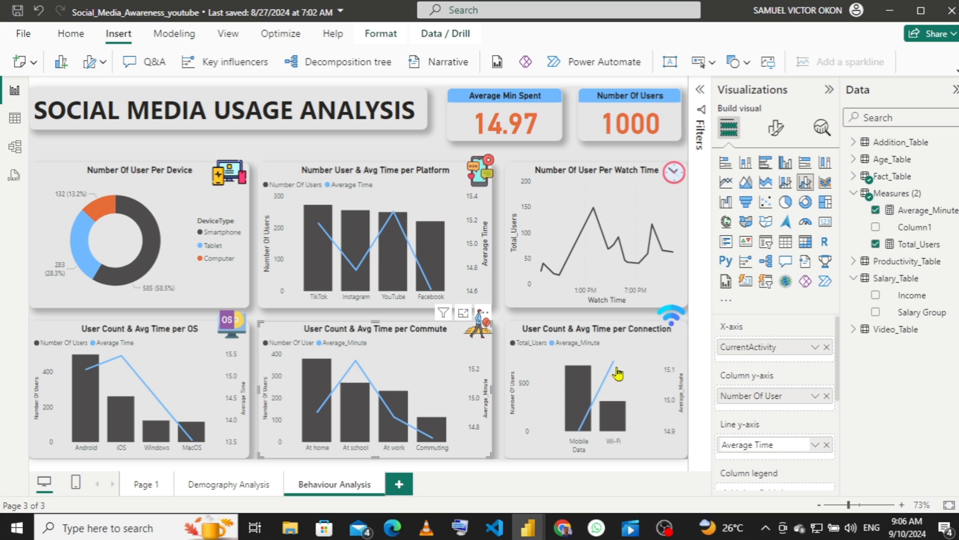
pyautogui.press('Return')
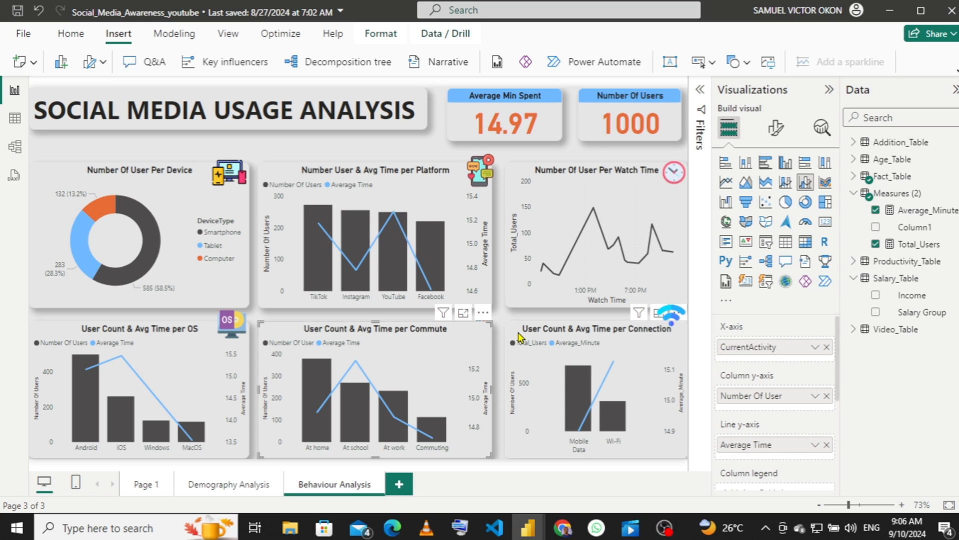
# - Rename the Total_Users column value of the Connection chart to Number Of User for this visual
pyautogui.click(518, 333)
pyautogui.rightClick(517, 333)
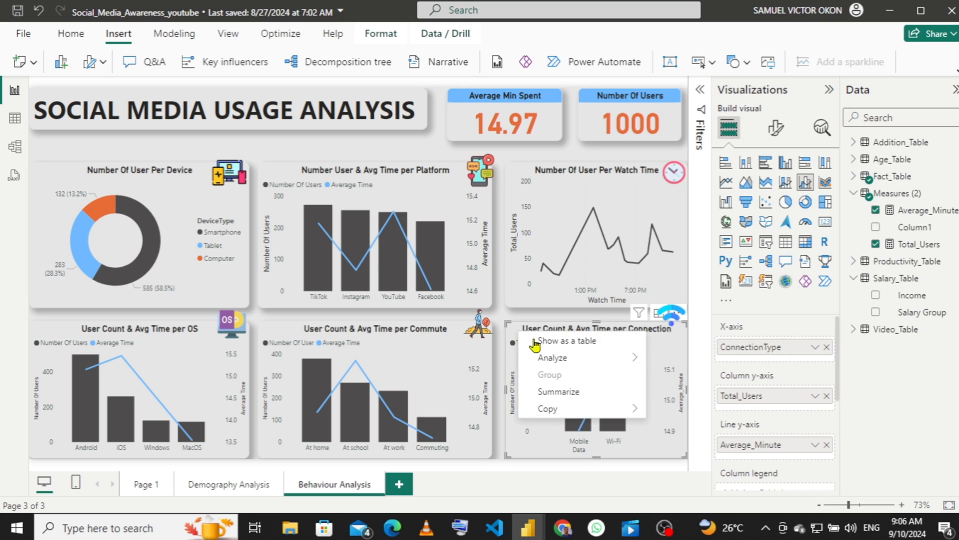
pyautogui.moveTo(589, 369)
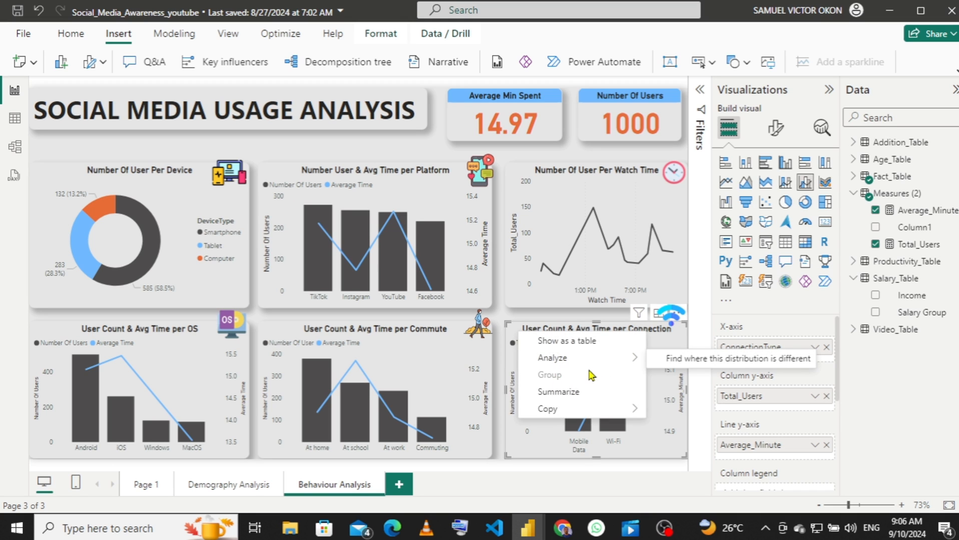
pyautogui.rightClick(773, 402)
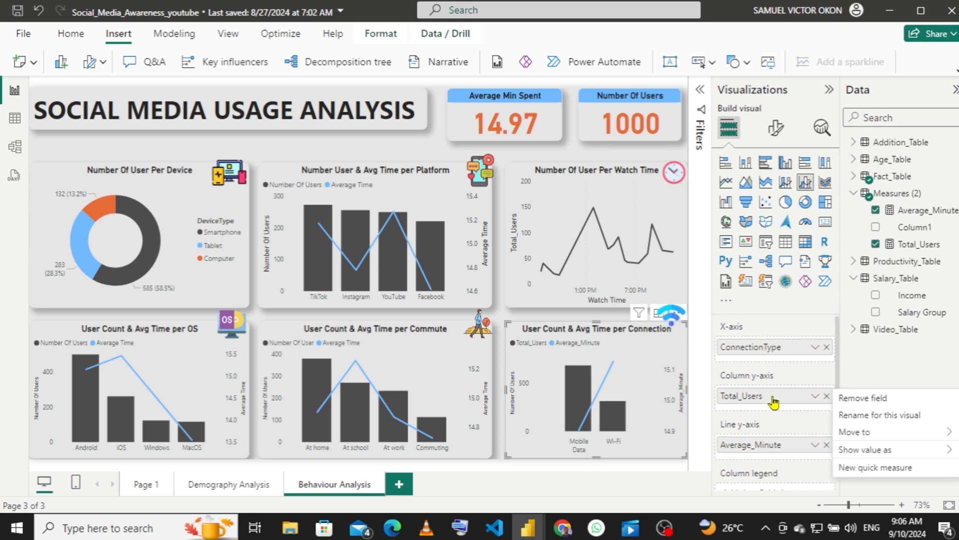
pyautogui.click(876, 415)
pyautogui.hotkey('ctrl', 'a')
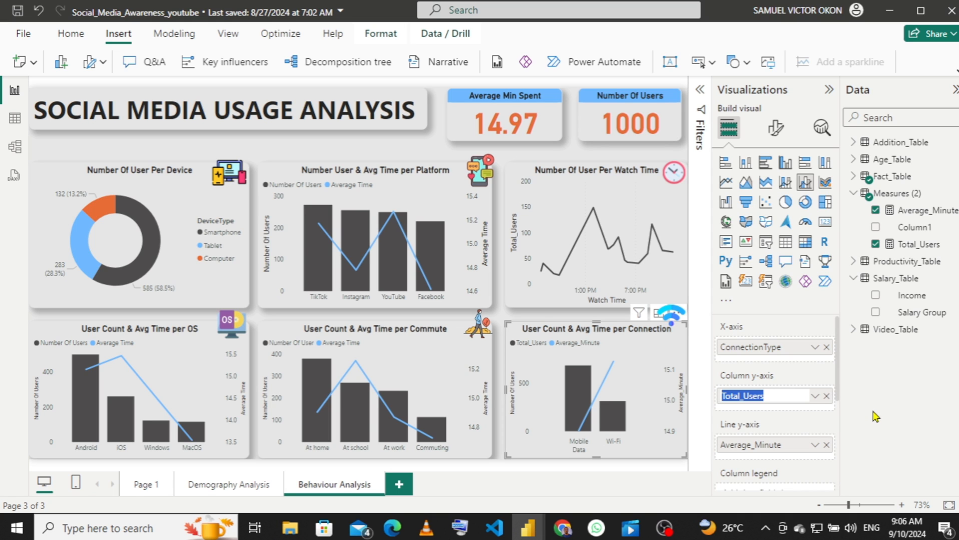
pyautogui.write('Number')
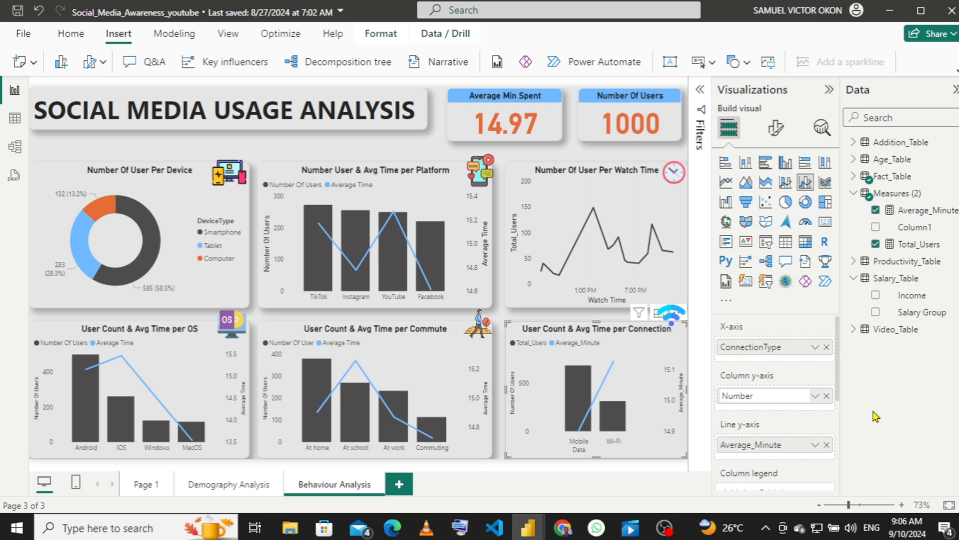
pyautogui.write(' Of User')
# - Rename the Average_Minute line value of the Connection chart to Average Time for this visual
pyautogui.click(740, 449)
pyautogui.rightClick(741, 448)
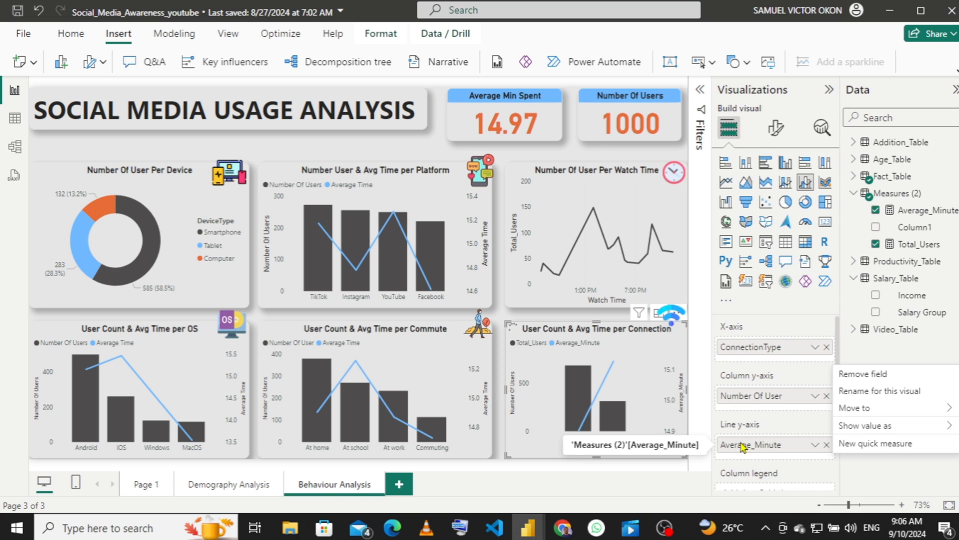
pyautogui.click(875, 394)
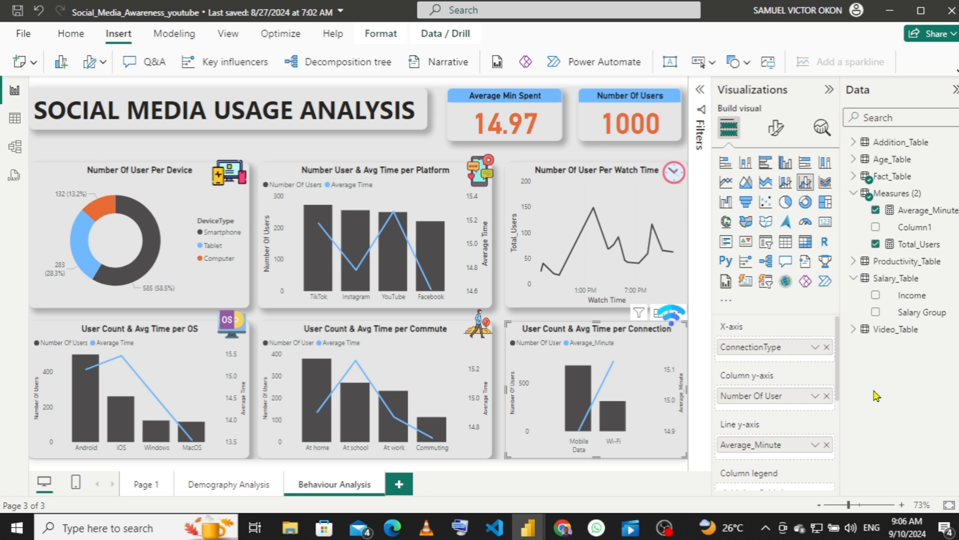
pyautogui.rightClick(760, 450)
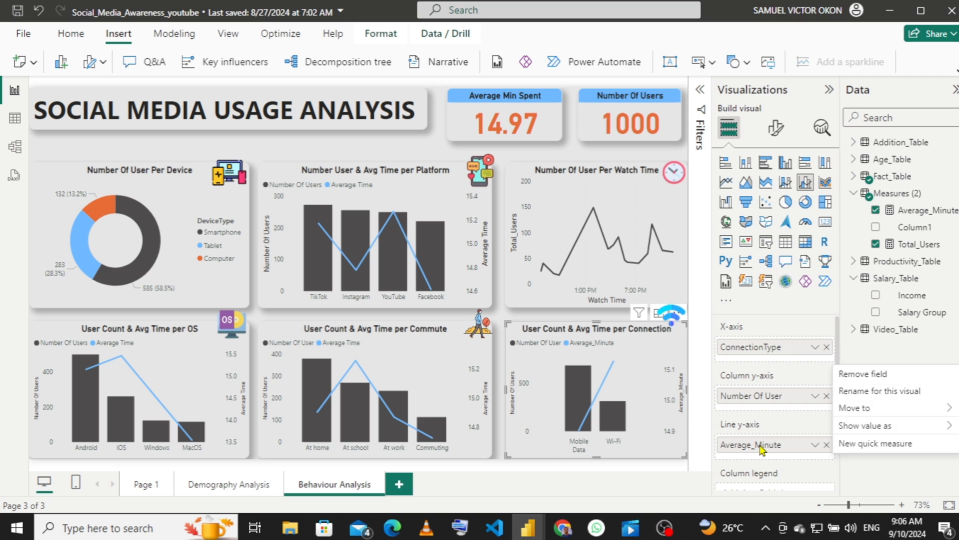
pyautogui.click(864, 392)
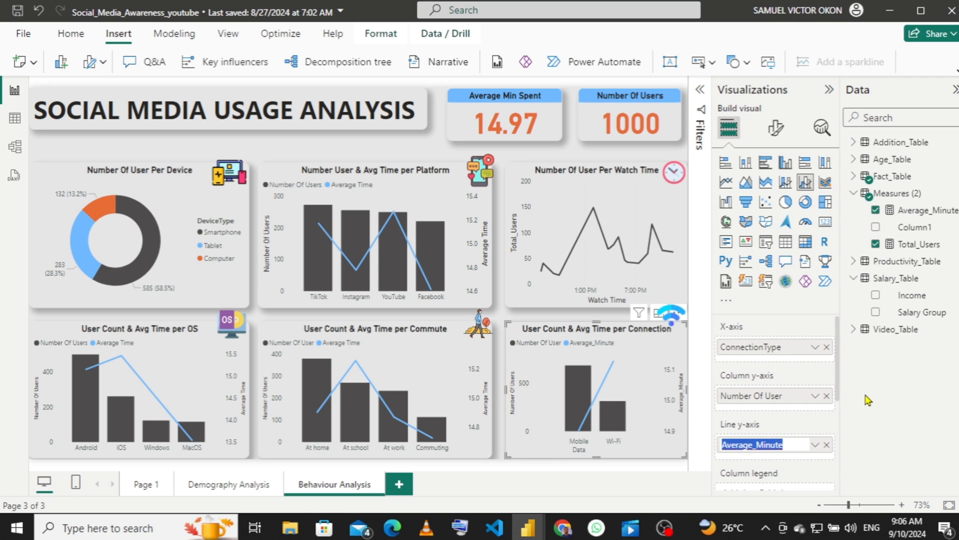
pyautogui.write('Avearge')
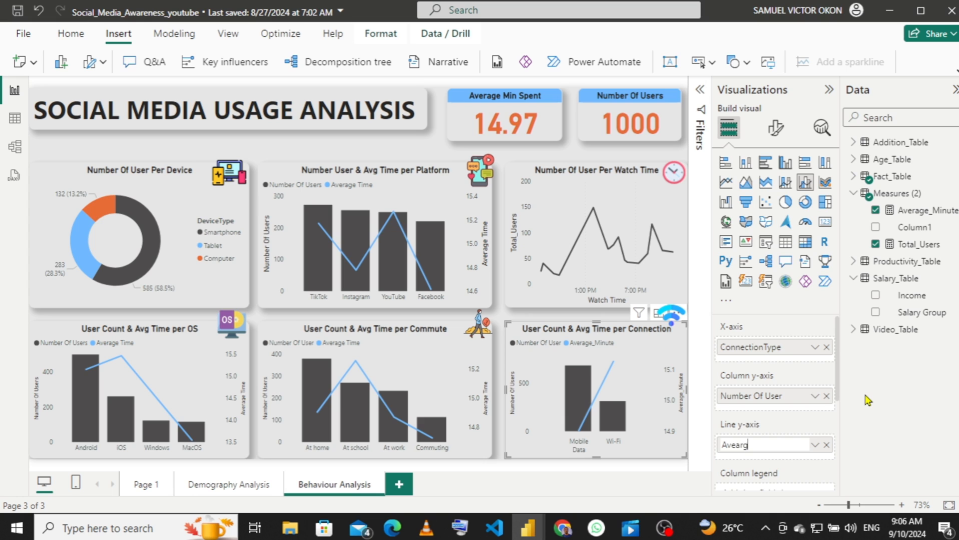
pyautogui.press('BackSpace')
pyautogui.press('BackSpace')
pyautogui.press('BackSpace')
pyautogui.press('BackSpace')
pyautogui.write('rage Time')
pyautogui.press('Return')
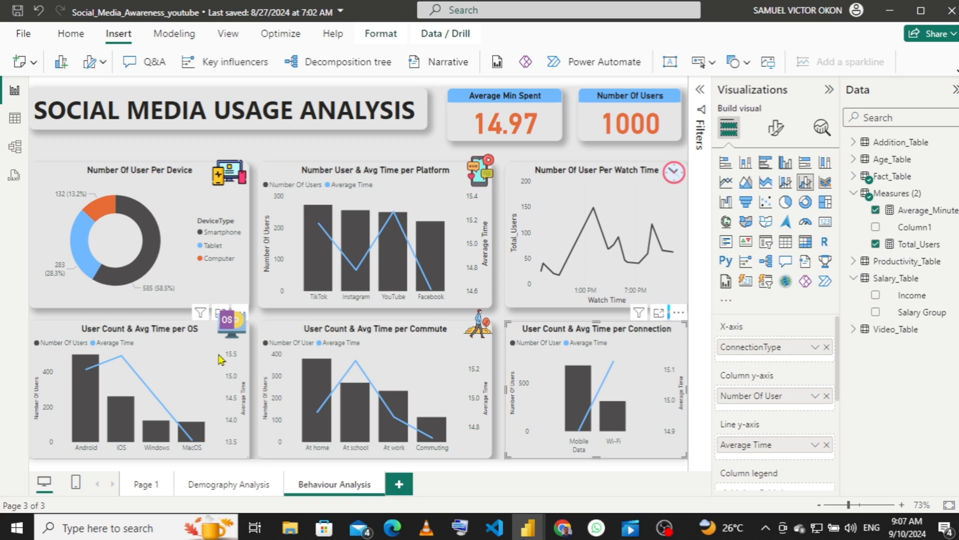
# - Change the OS chart's column value name to the singular Number Of User for this visual
pyautogui.click(157, 337)
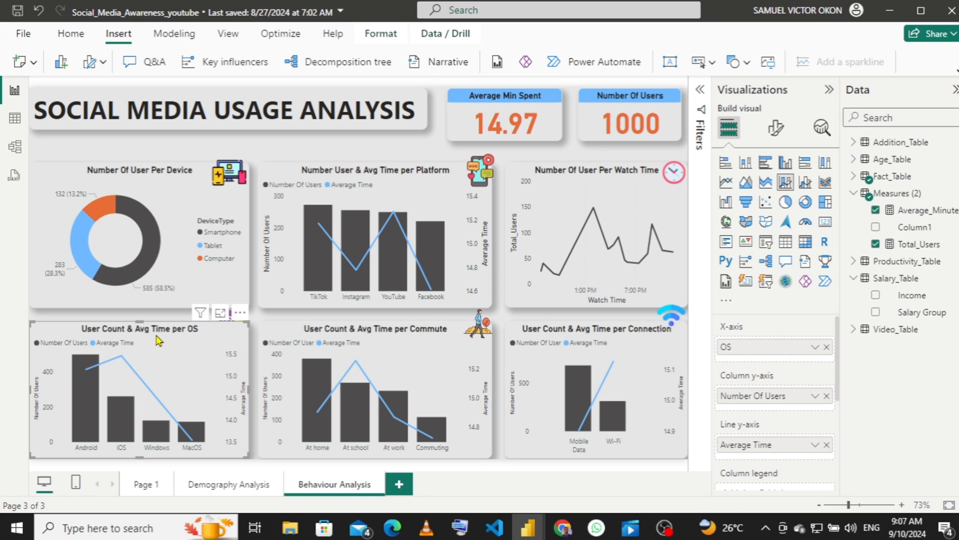
pyautogui.rightClick(767, 399)
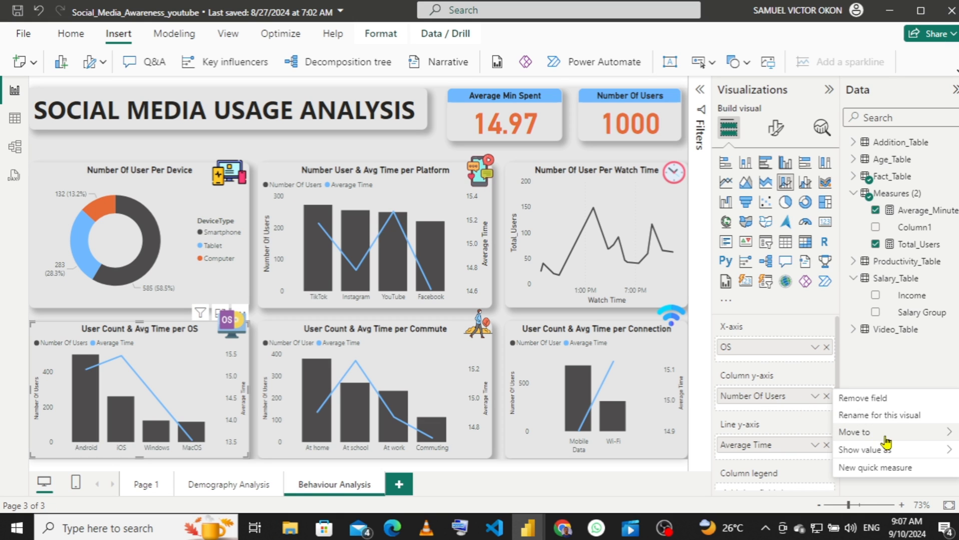
pyautogui.click(856, 418)
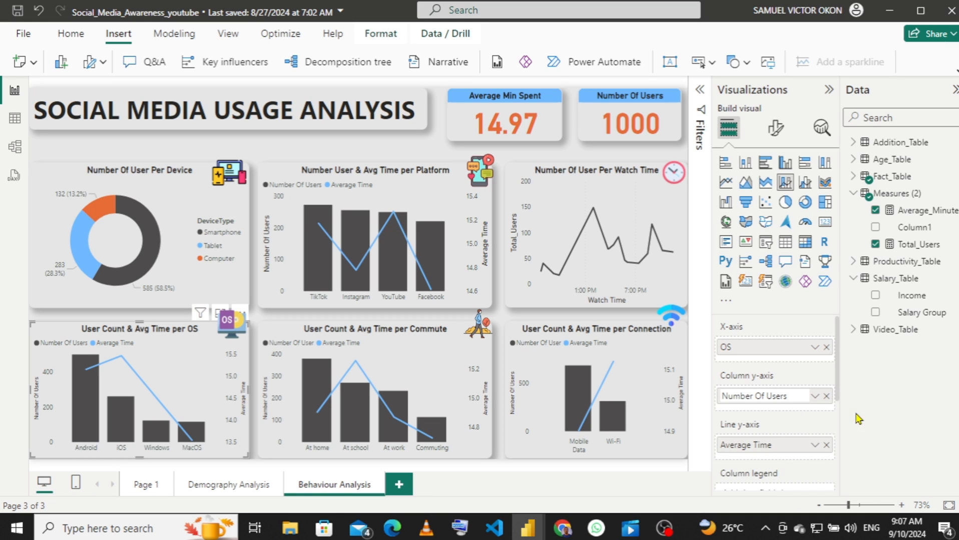
pyautogui.click(792, 395)
pyautogui.click(793, 395)
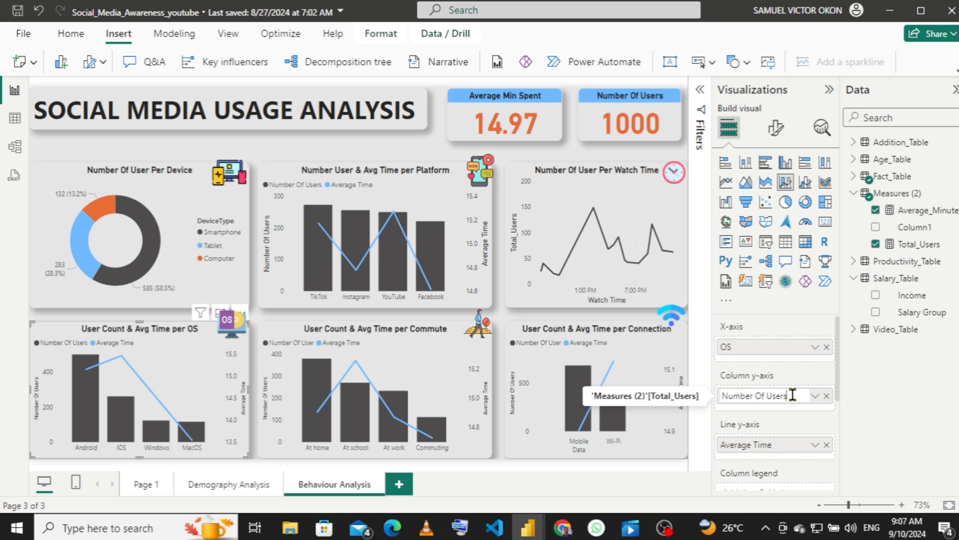
pyautogui.press('BackSpace')
pyautogui.press('Return')
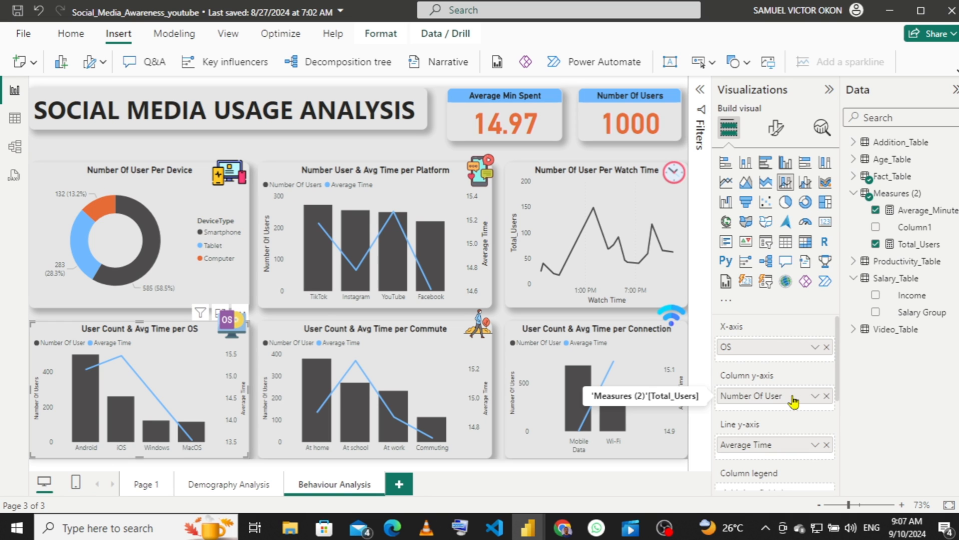
# - Change the Platform chart's column value name to the singular Number Of User for this visual
pyautogui.click(412, 185)
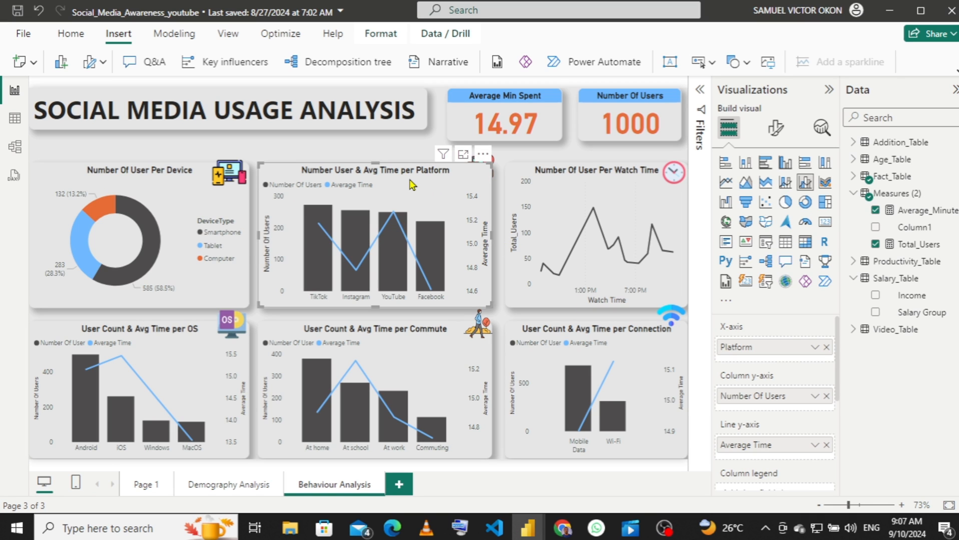
pyautogui.rightClick(768, 401)
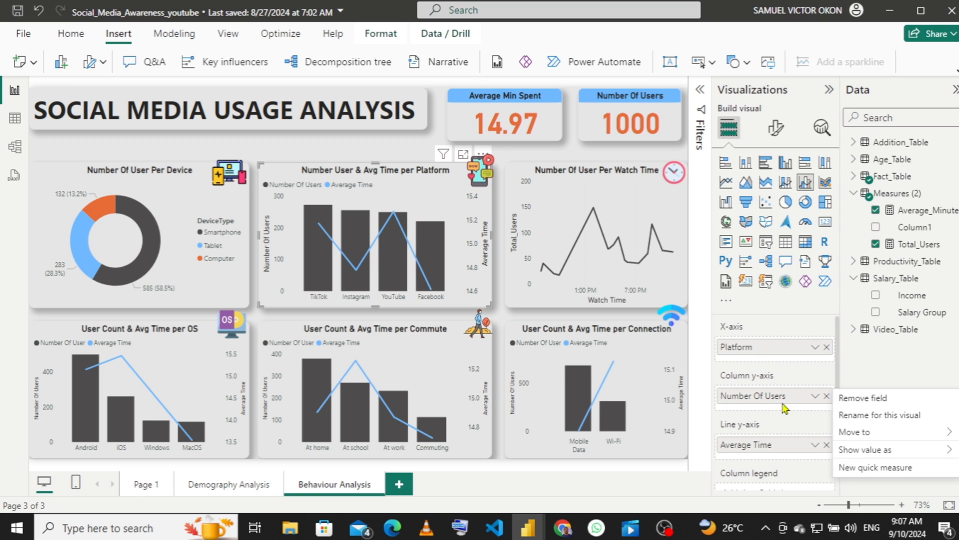
pyautogui.click(881, 419)
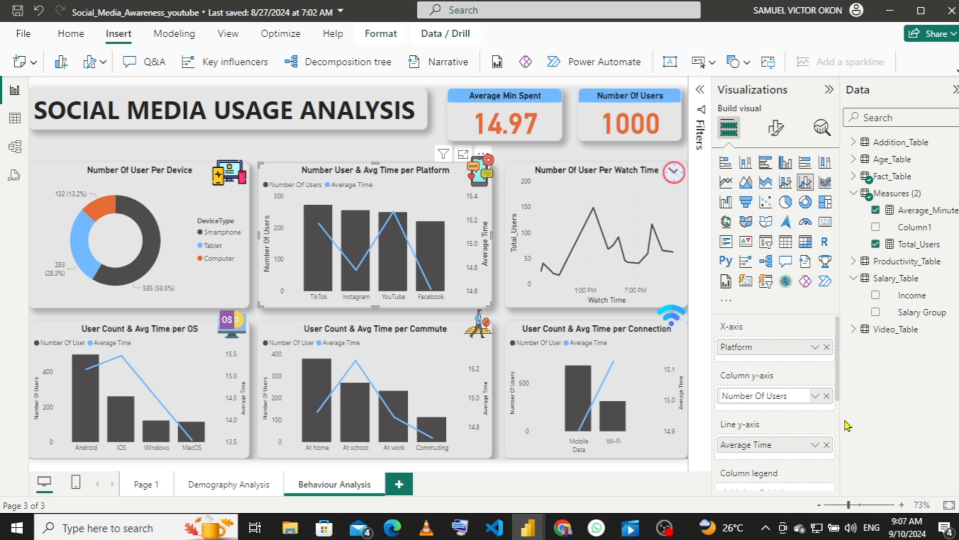
pyautogui.click(792, 396)
pyautogui.click(792, 396)
pyautogui.press('BackSpace')
pyautogui.press('Return')
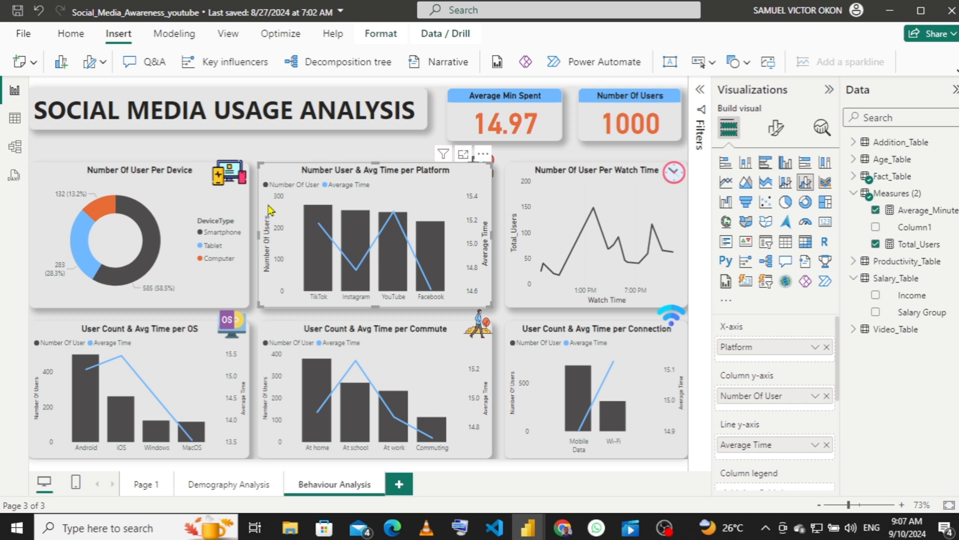
# - Set the y-axis title text of the Platform chart to Number Of User
pyautogui.click(776, 129)
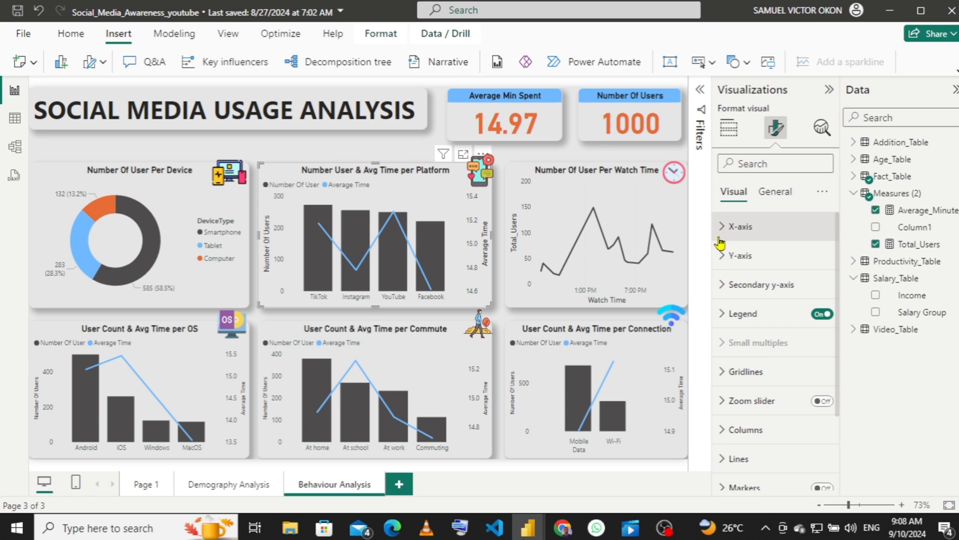
pyautogui.click(721, 257)
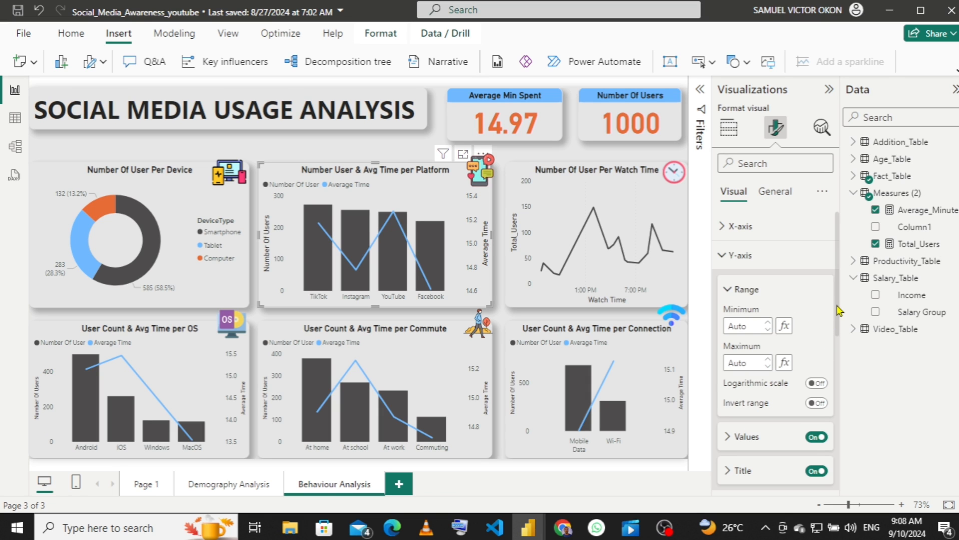
pyautogui.scroll(-3, 836, 315)
pyautogui.click(726, 330)
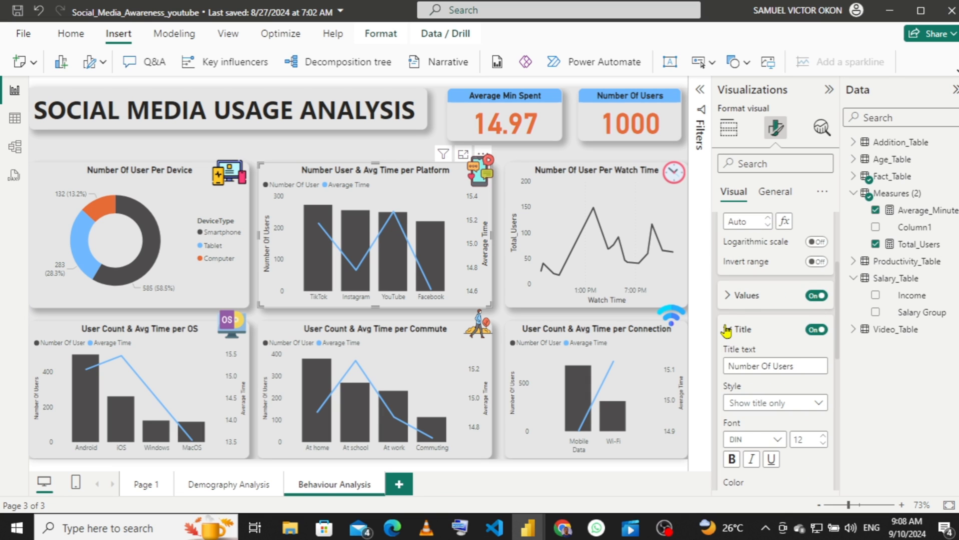
pyautogui.click(810, 366)
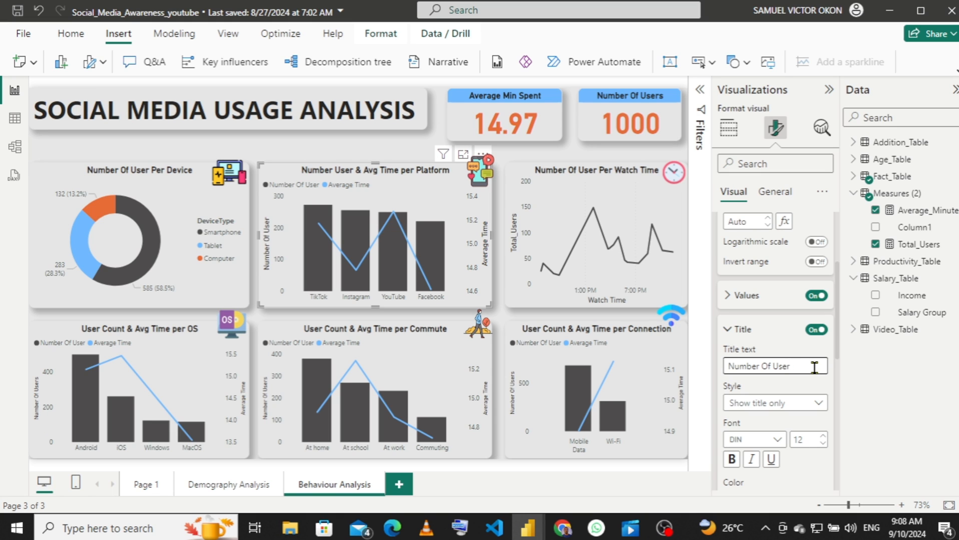
# - Set the secondary y-axis title text of the Platform chart to Average Time
pyautogui.click(728, 296)
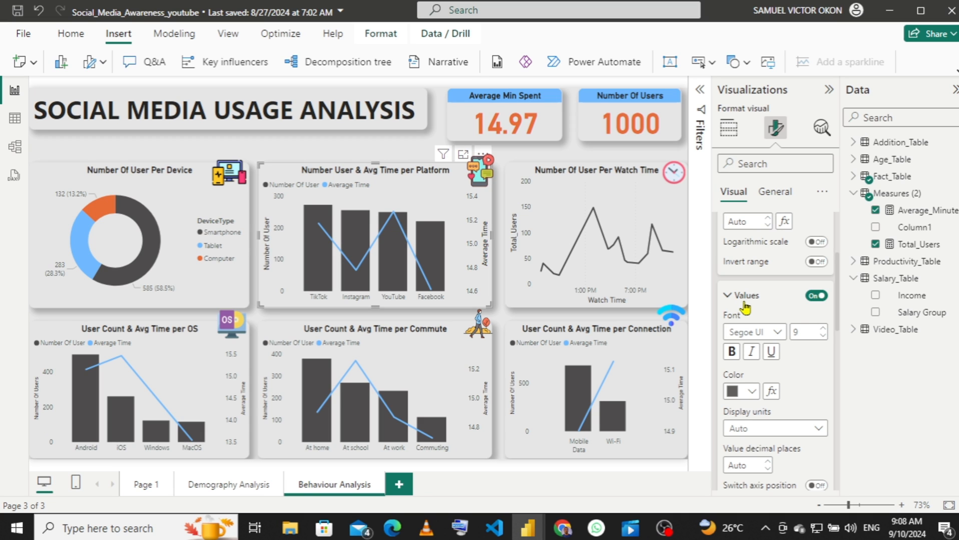
pyautogui.moveTo(840, 305)
pyautogui.mouseDown()
pyautogui.moveTo(835, 363)
pyautogui.moveTo(840, 323)
pyautogui.mouseUp()
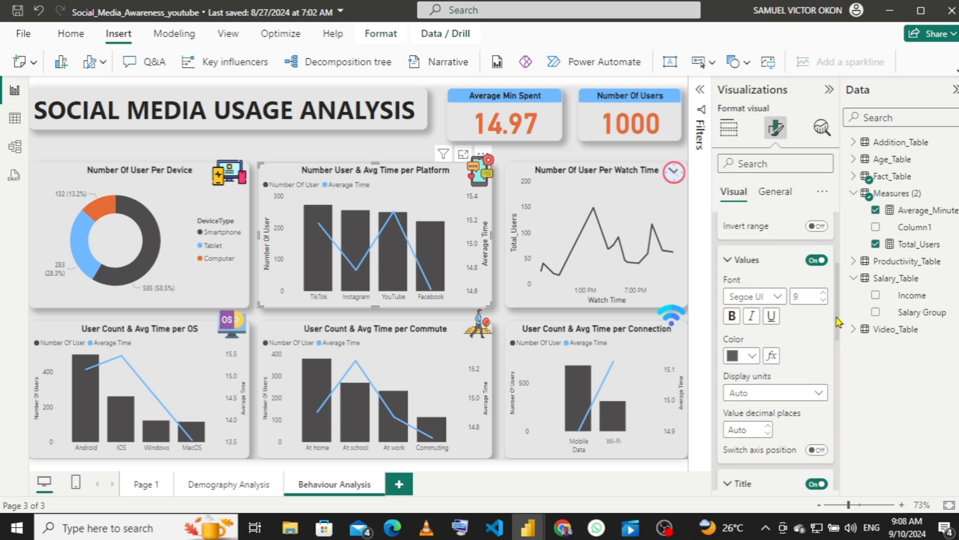
pyautogui.click(729, 259)
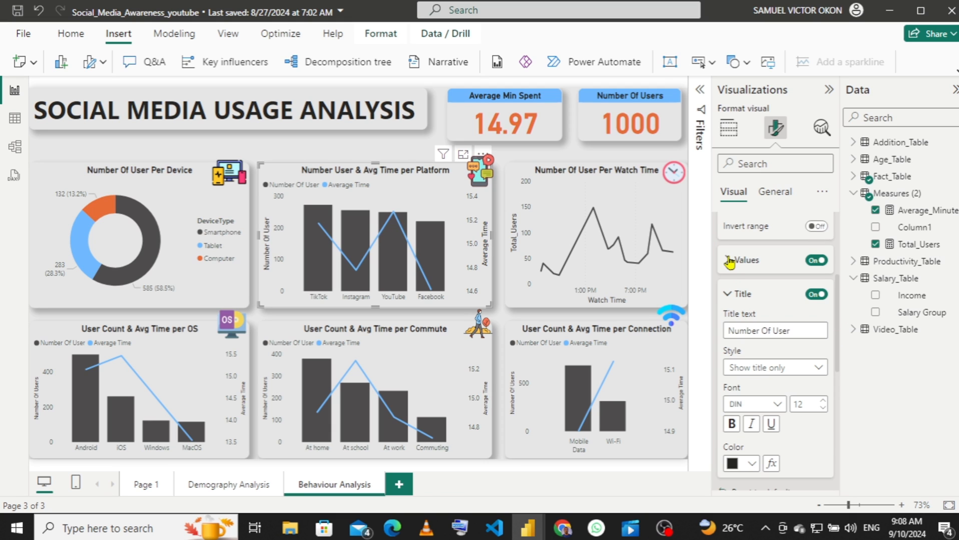
pyautogui.click(729, 295)
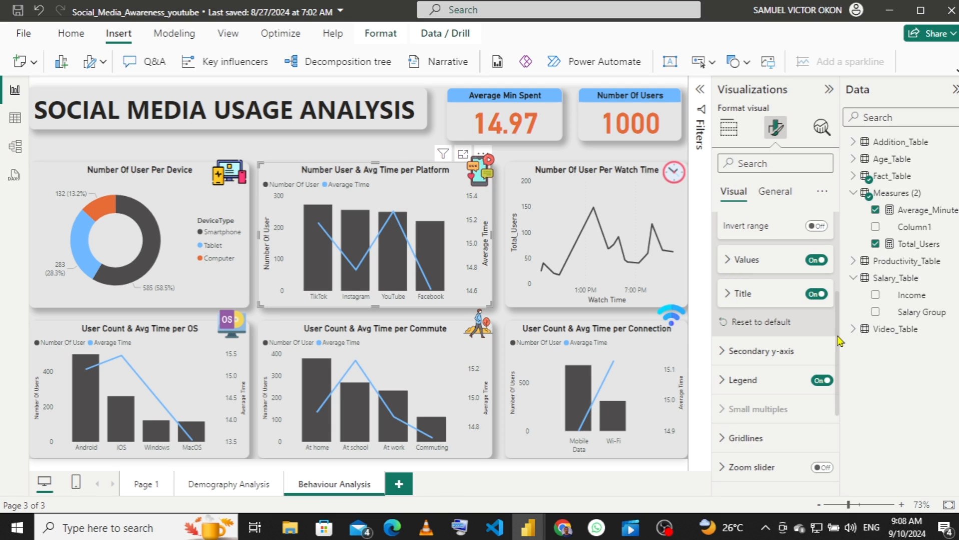
pyautogui.click(727, 353)
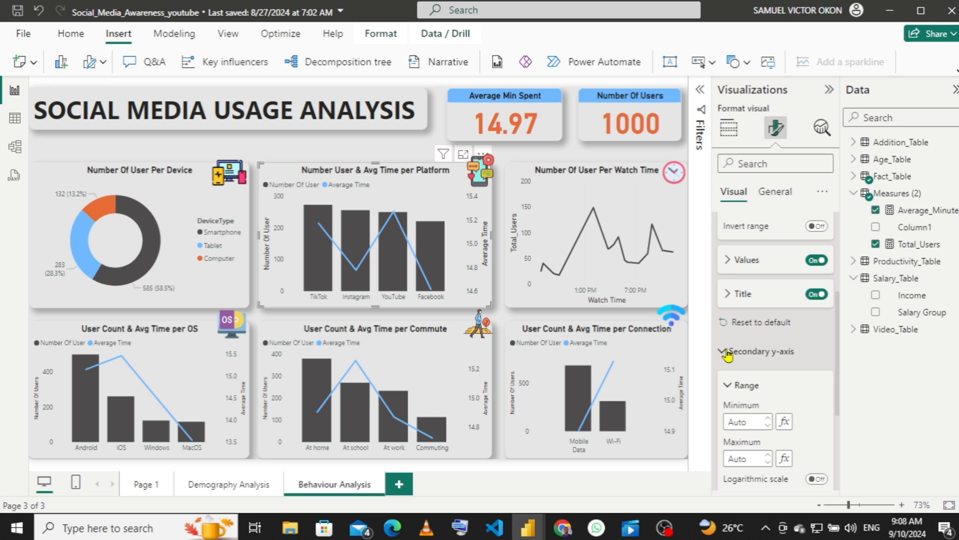
pyautogui.moveTo(838, 321); pyautogui.dragTo(840, 388)
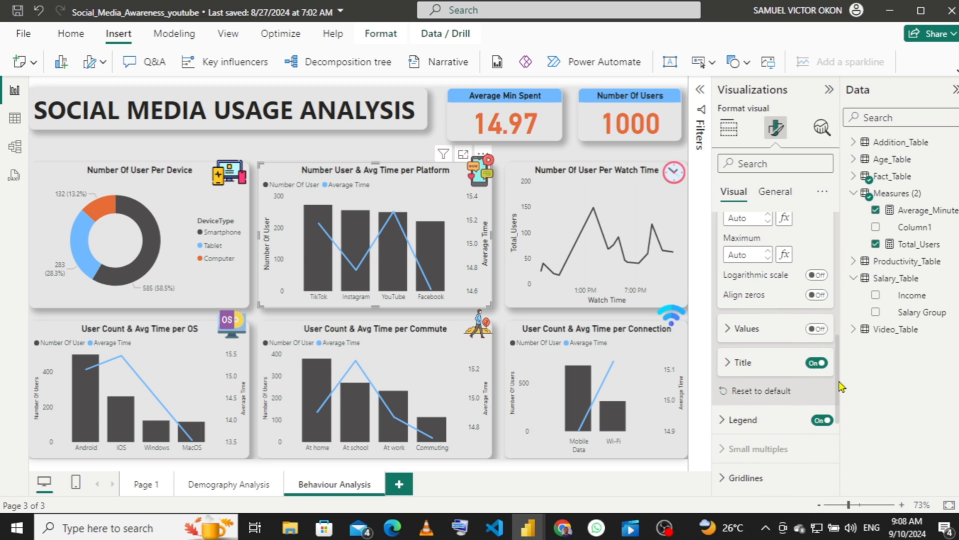
pyautogui.click(725, 367)
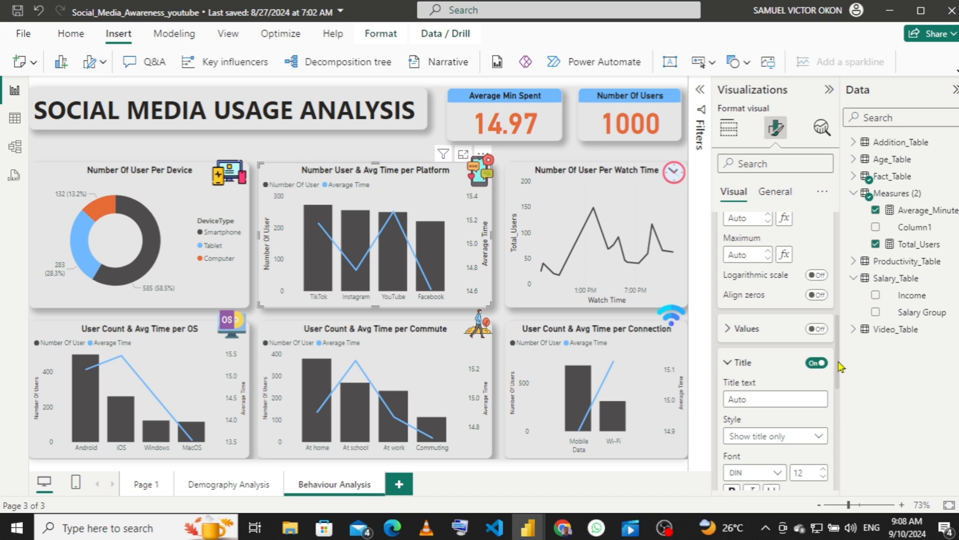
pyautogui.moveTo(841, 368); pyautogui.dragTo(840, 388)
pyautogui.scroll(-1, 839, 387)
pyautogui.click(765, 308)
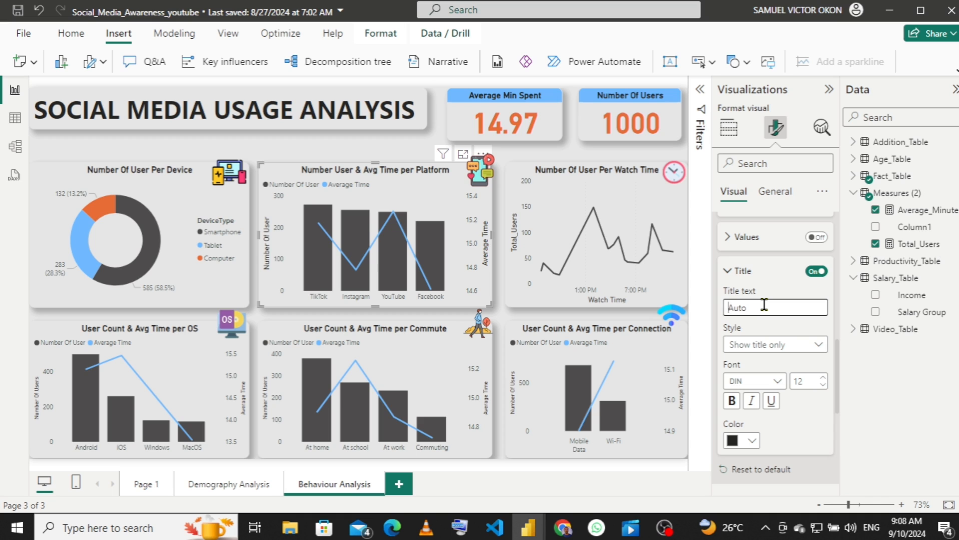
pyautogui.write('Average Time')
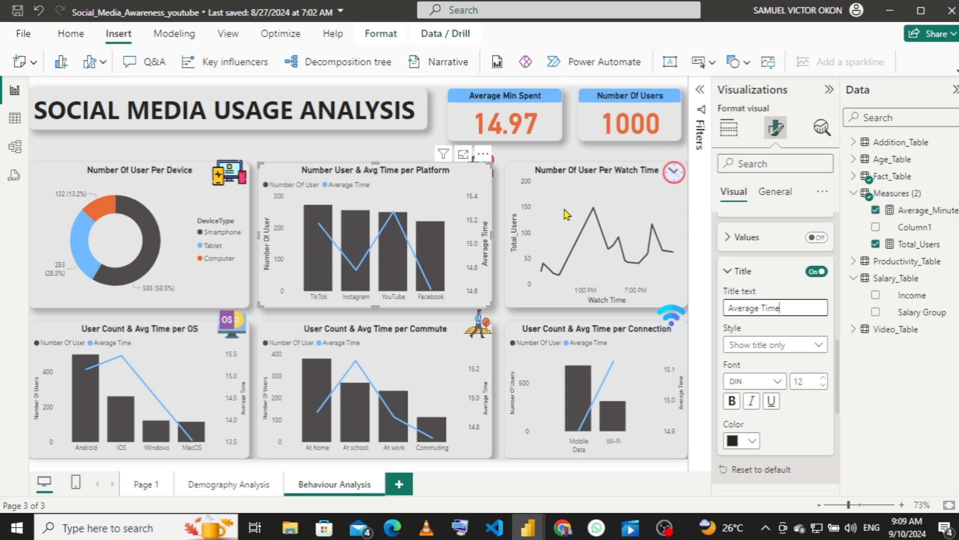
# - Try to retitle the Watch Time chart's axis by entering Number Of User as its secondary y-axis title text
pyautogui.click(510, 180)
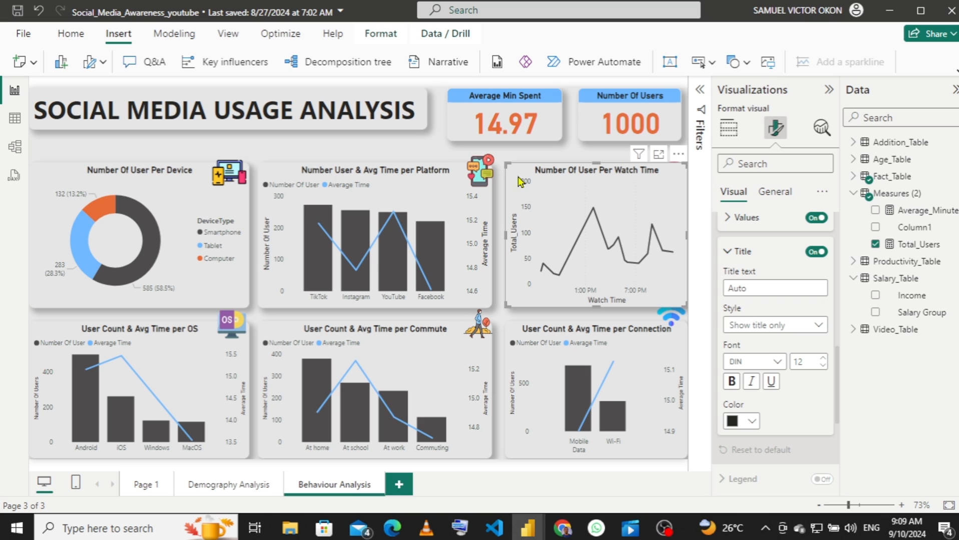
pyautogui.click(761, 287)
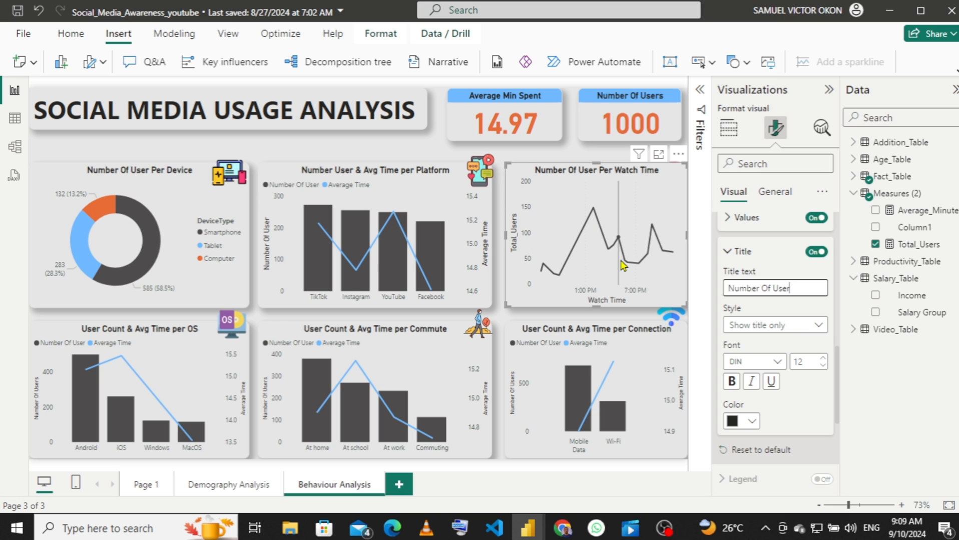
pyautogui.moveTo(617, 265)
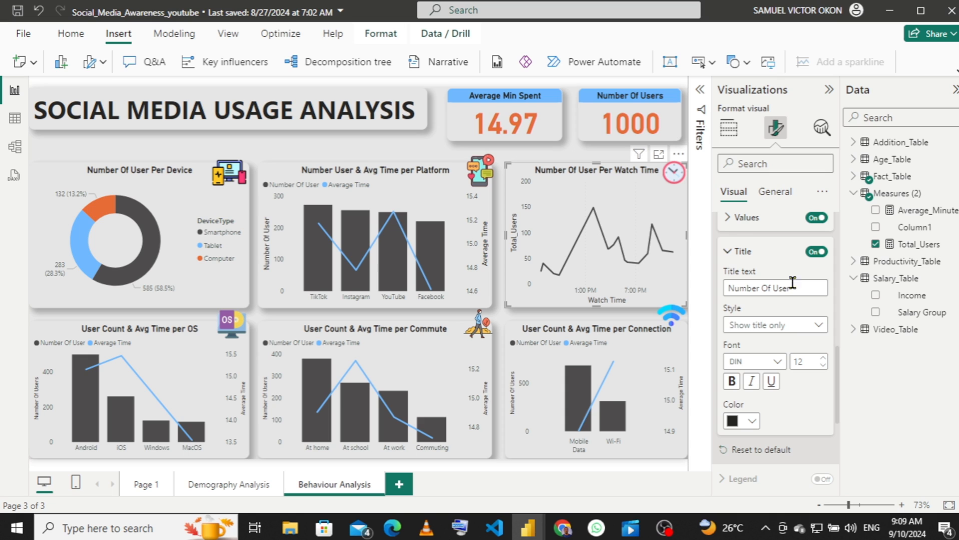
pyautogui.click(728, 253)
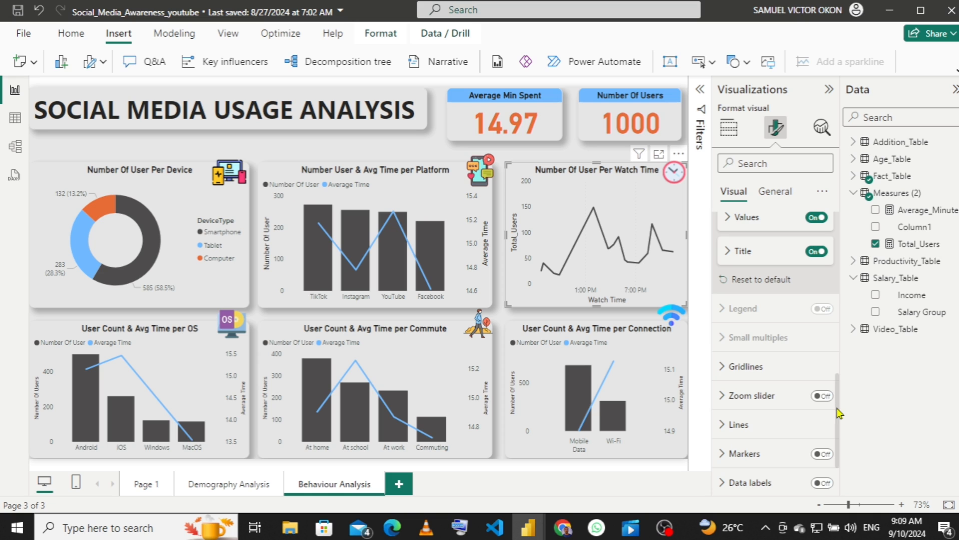
# - Set the primary y-axis title text of the Watch Time chart to Number Of User
pyautogui.moveTo(839, 411); pyautogui.dragTo(839, 340)
pyautogui.scroll(3, 766, 320)
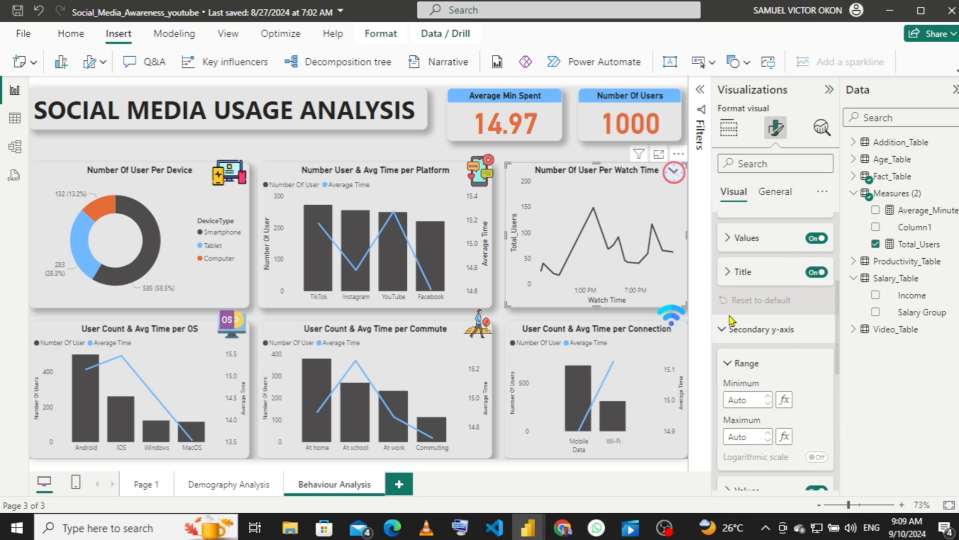
pyautogui.click(740, 333)
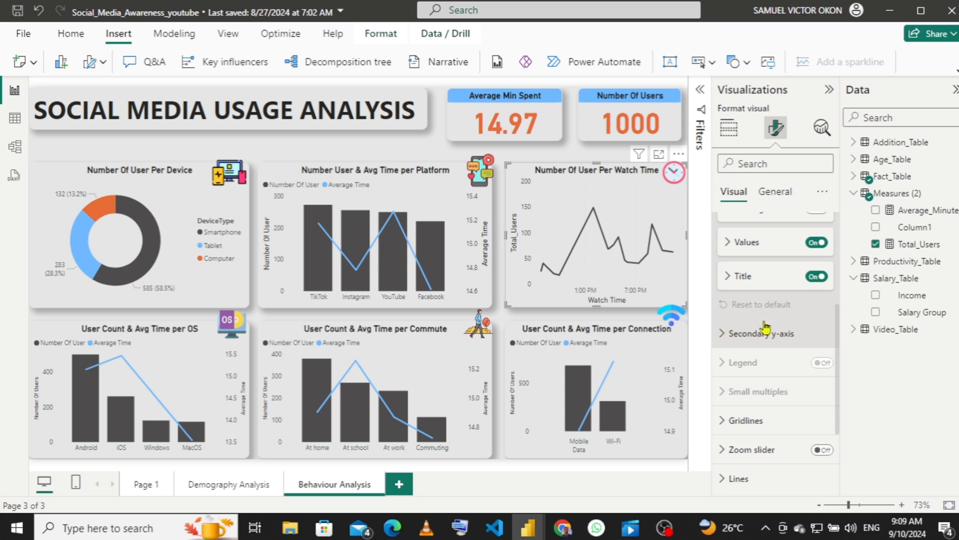
pyautogui.moveTo(839, 326); pyautogui.dragTo(837, 223)
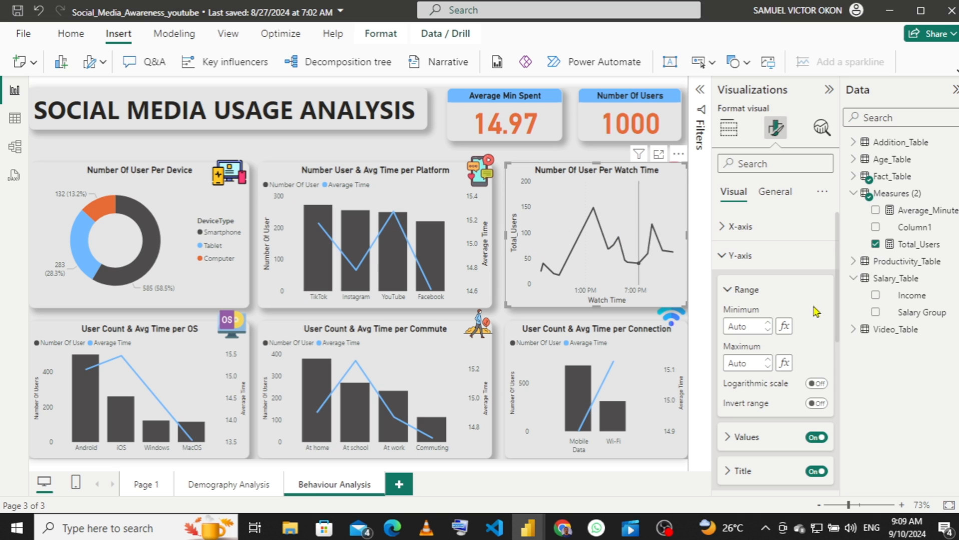
pyautogui.click(728, 474)
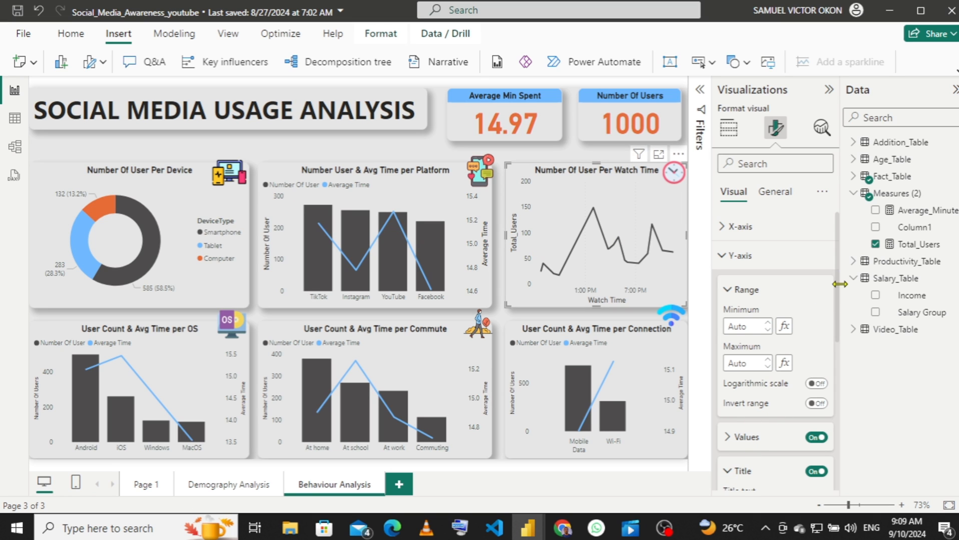
pyautogui.moveTo(841, 292); pyautogui.dragTo(839, 354)
pyautogui.click(774, 364)
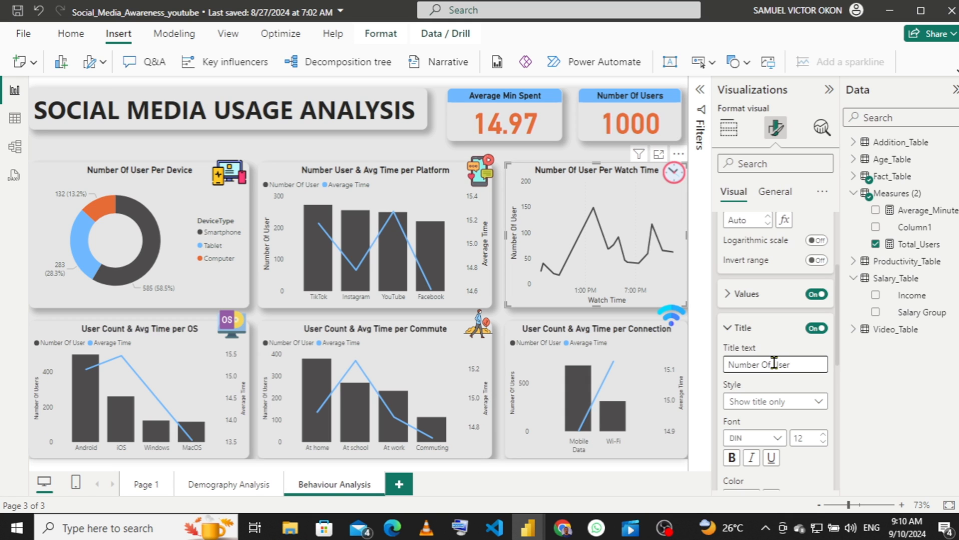
pyautogui.click(729, 299)
pyautogui.click(730, 300)
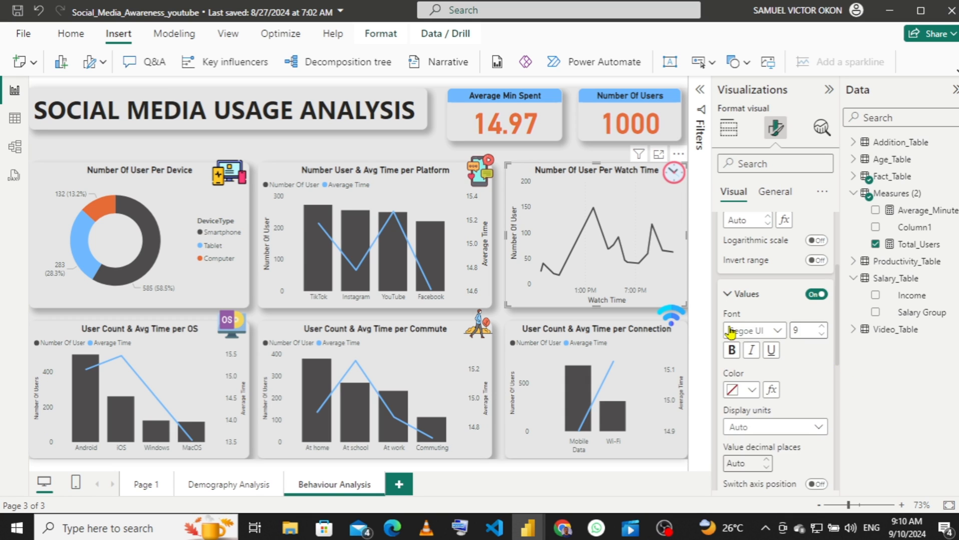
pyautogui.click(730, 297)
pyautogui.click(730, 298)
pyautogui.click(730, 298)
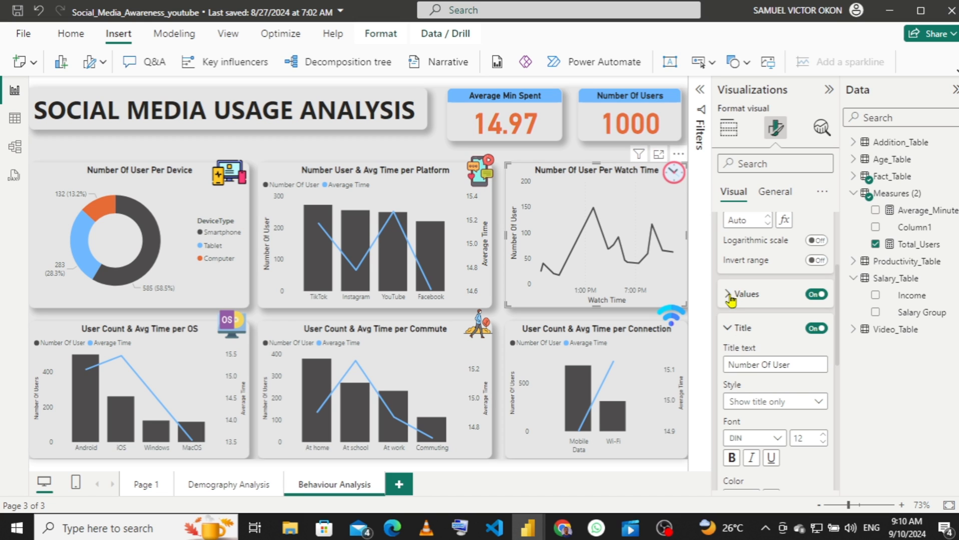
pyautogui.click(728, 329)
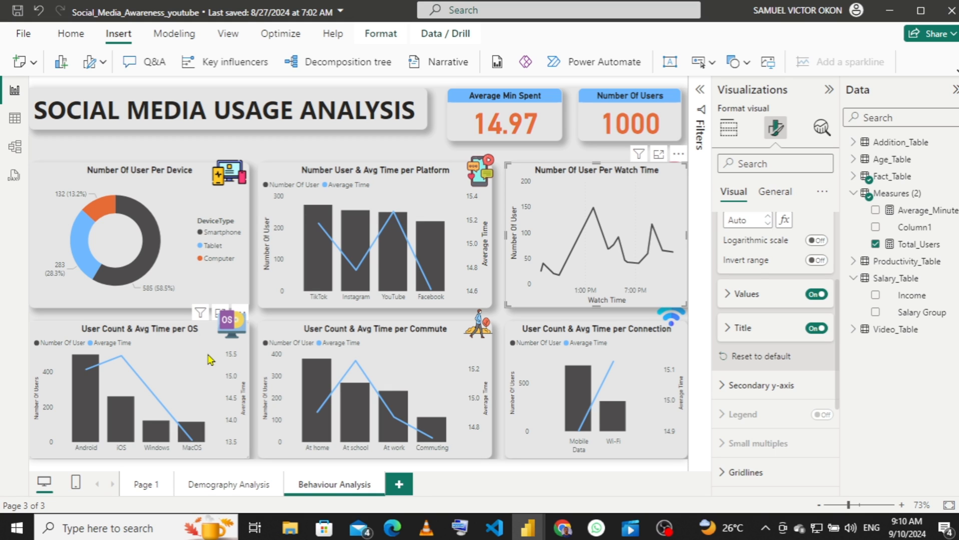
# - Change the primary y-axis title text of the OS chart to the singular Number Of User
pyautogui.click(210, 359)
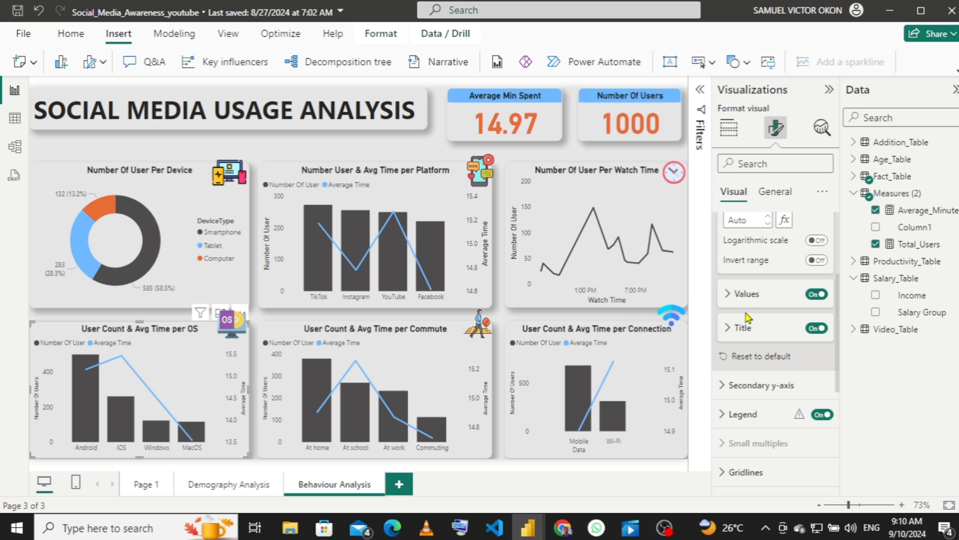
pyautogui.click(726, 340)
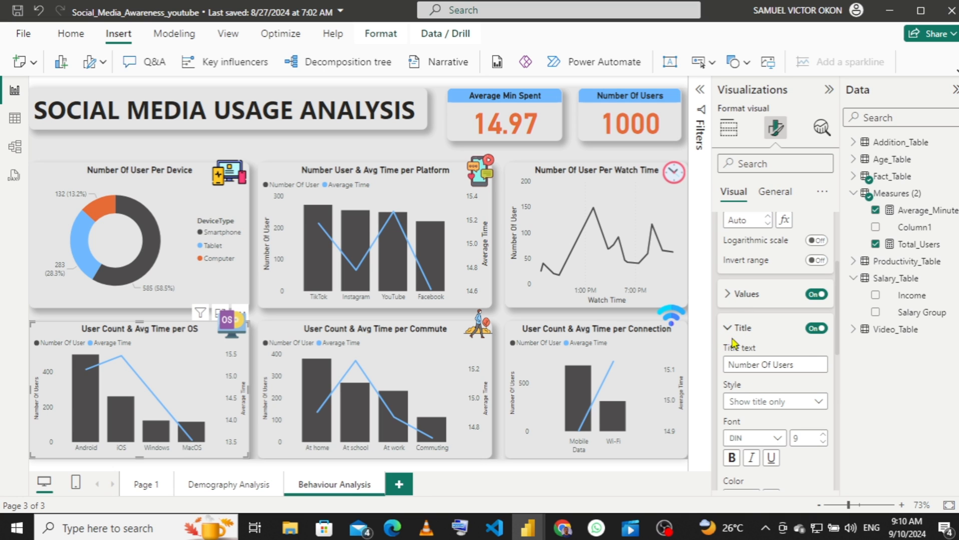
pyautogui.click(808, 364)
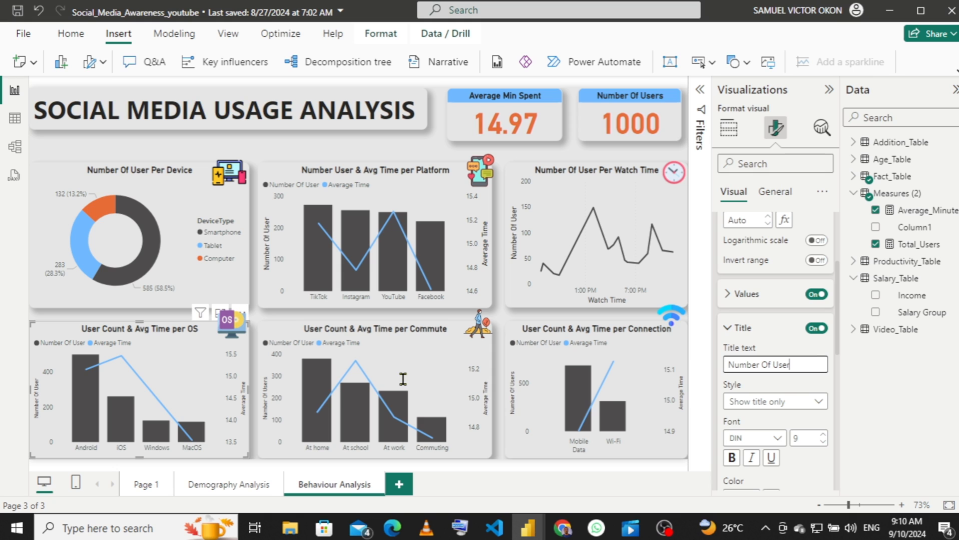
pyautogui.click(241, 363)
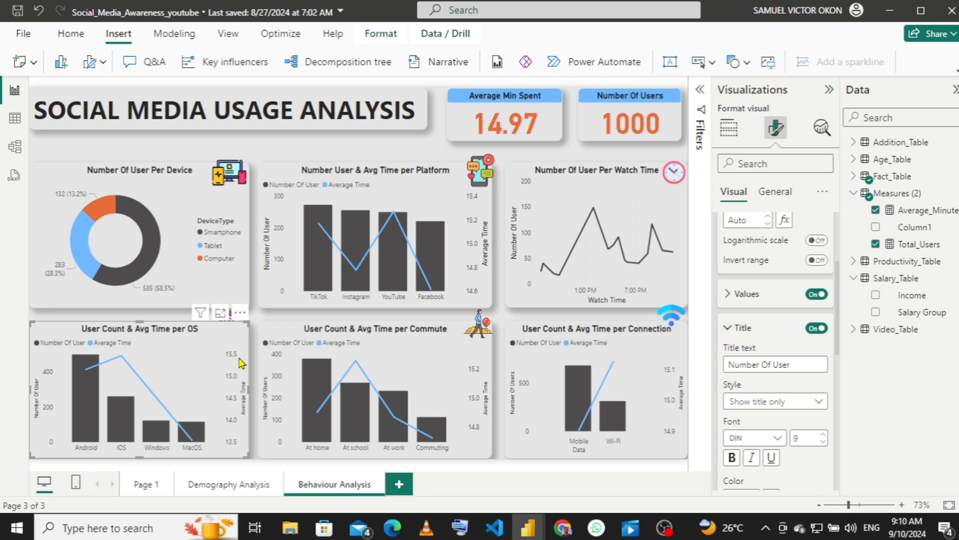
pyautogui.click(727, 328)
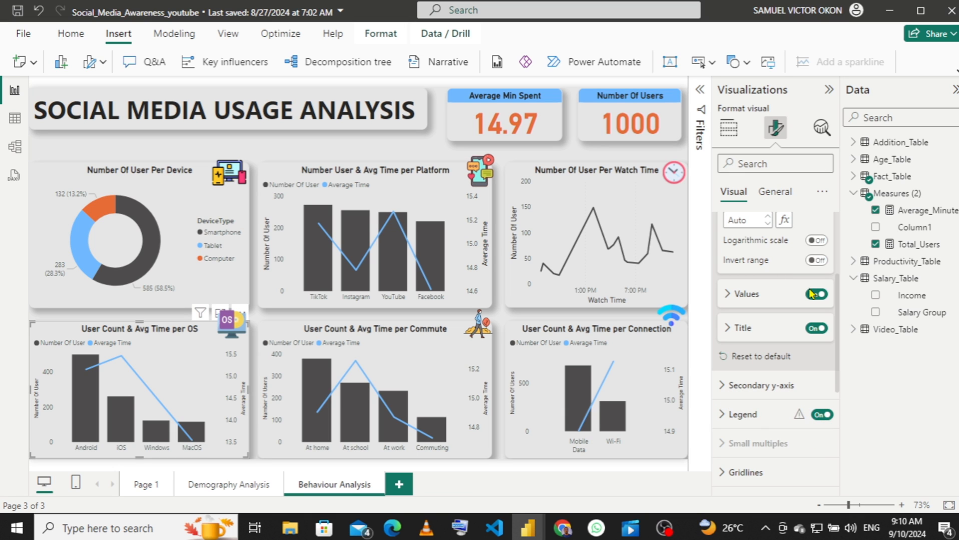
# - Set the secondary y-axis title text of the OS chart to Average Time
pyautogui.click(723, 387)
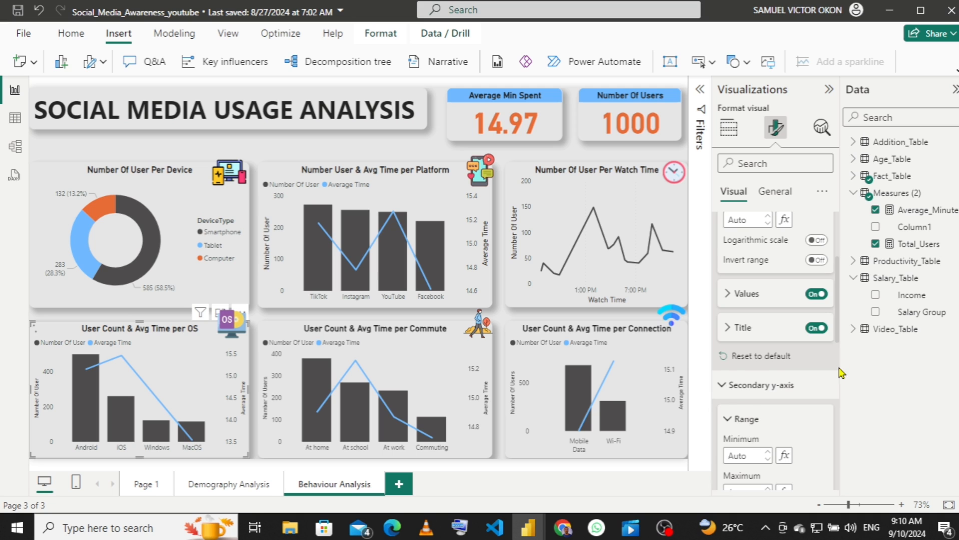
pyautogui.scroll(-3, 841, 383)
pyautogui.scroll(-3, 840, 383)
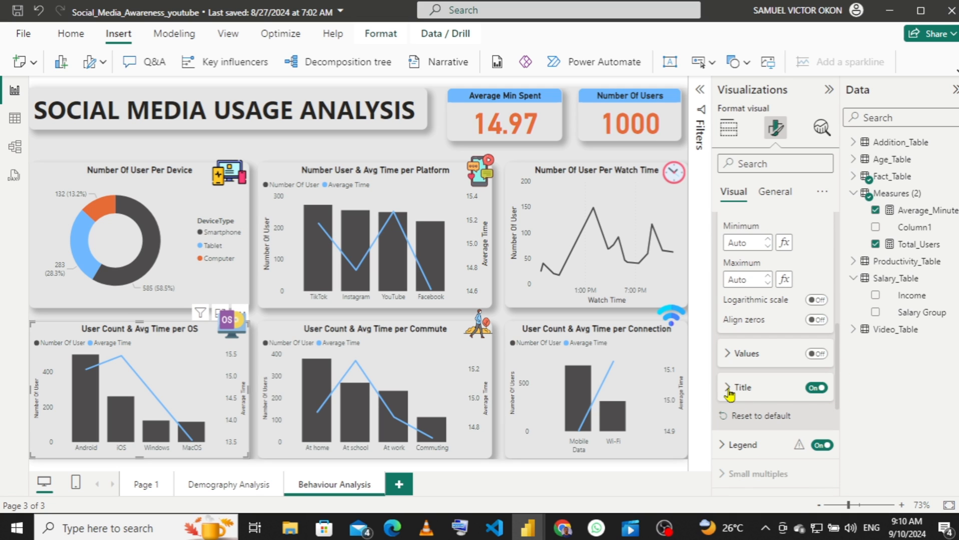
pyautogui.click(729, 389)
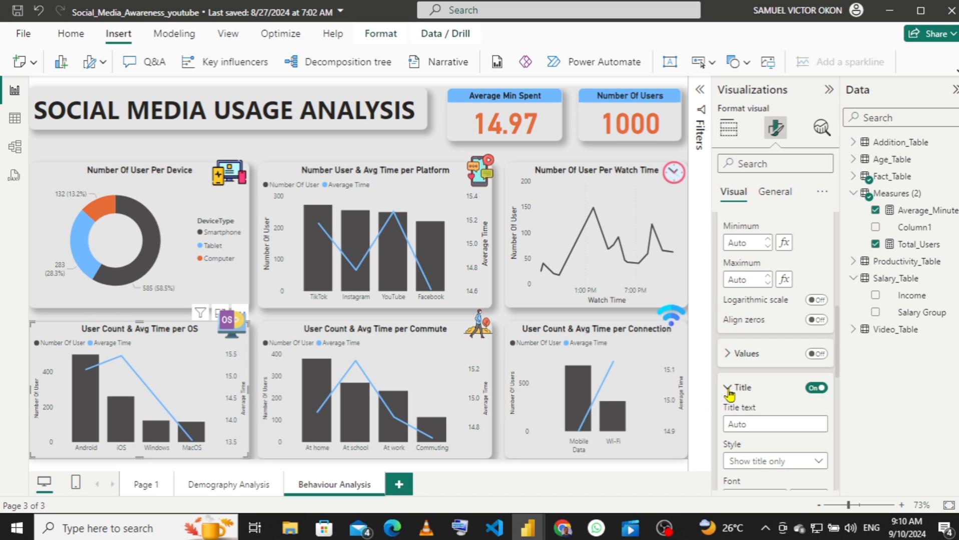
pyautogui.click(762, 420)
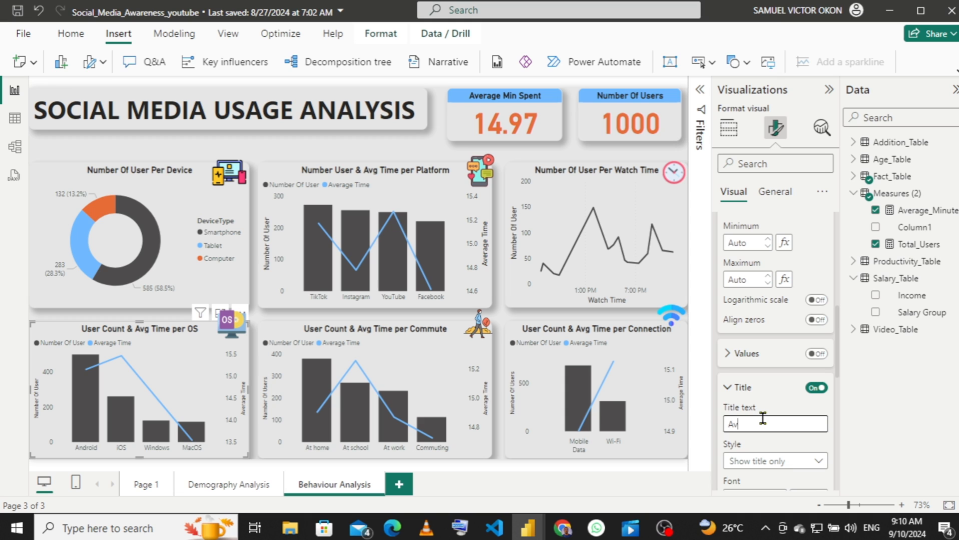
pyautogui.write('Average Time')
# - Set the secondary y-axis title text of the Commute chart to Average Time and collapse the secondary y-axis settings
pyautogui.click(447, 356)
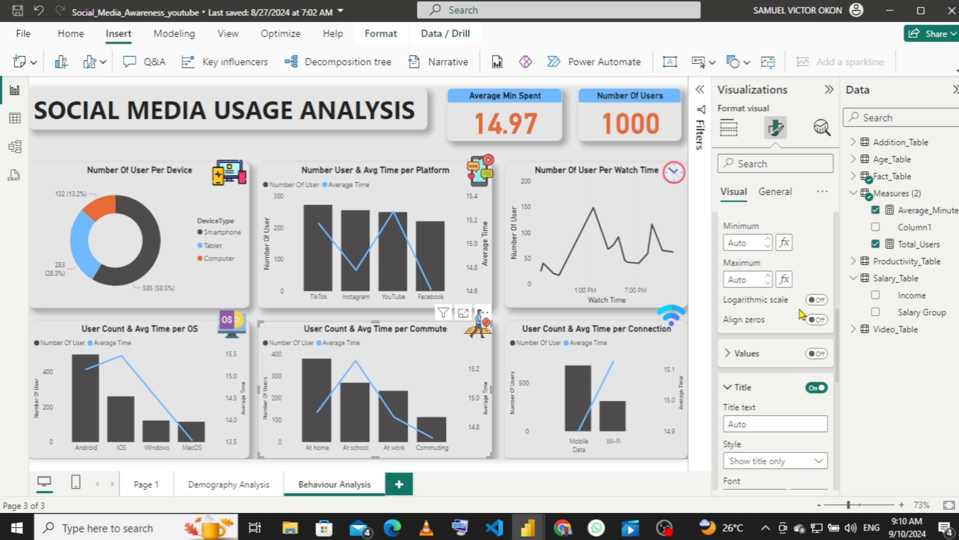
pyautogui.click(783, 419)
pyautogui.write('A')
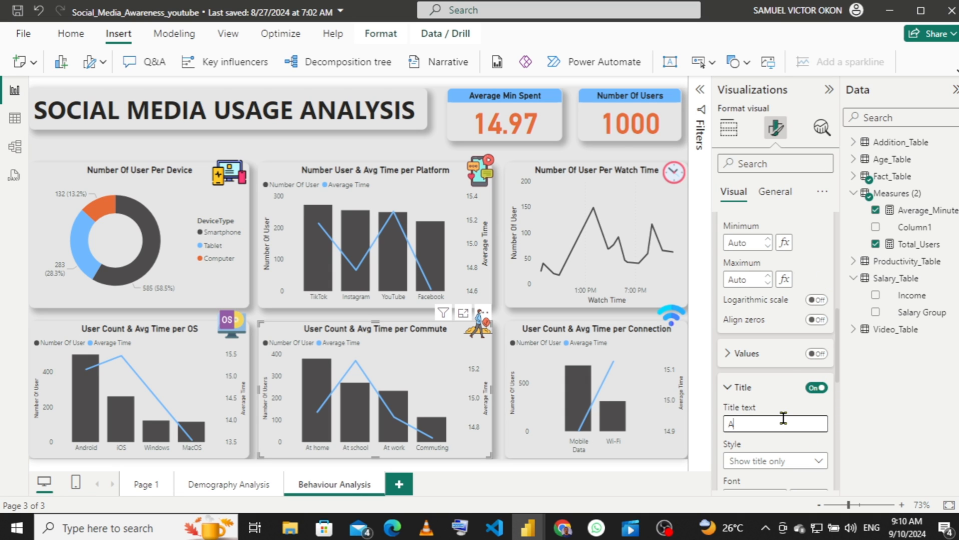
pyautogui.write('verage')
pyautogui.write('Time')
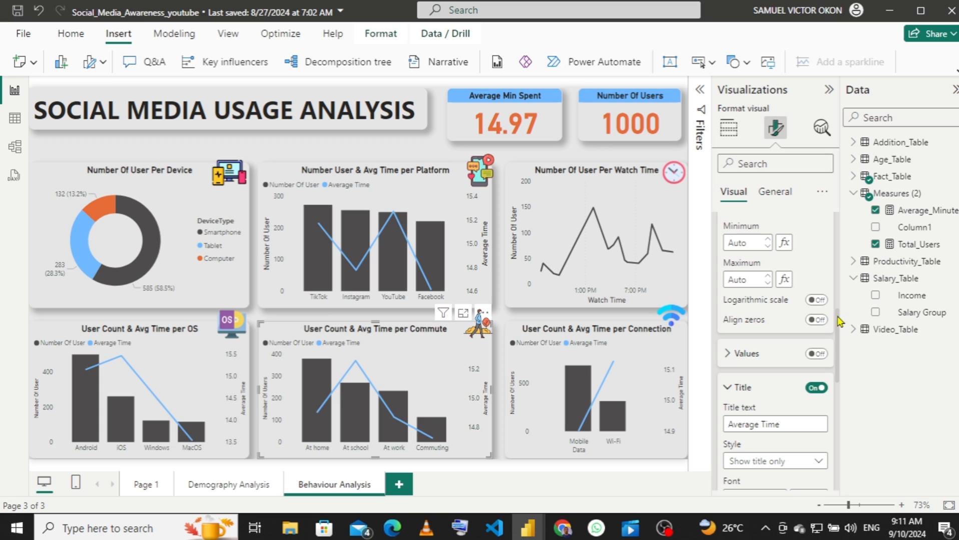
pyautogui.scroll(3, 781, 345)
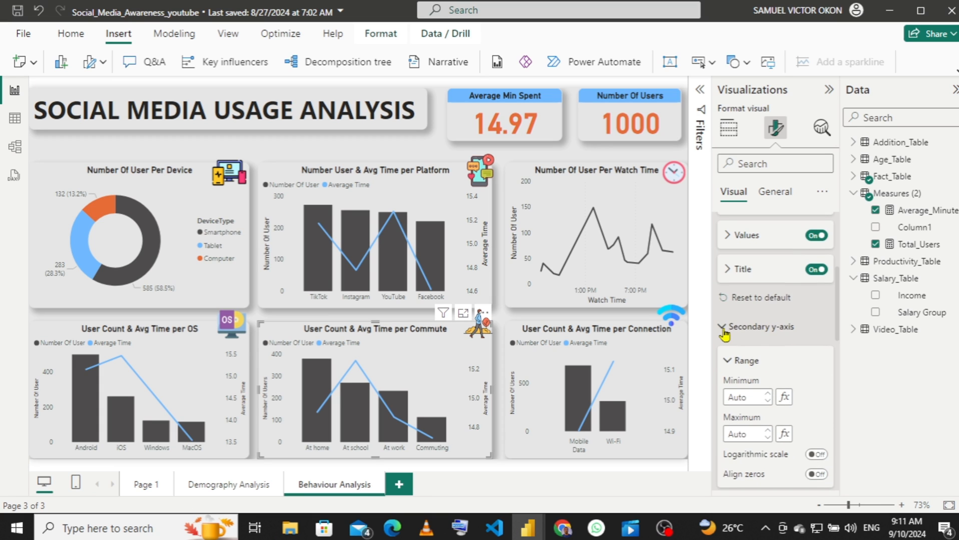
pyautogui.click(722, 330)
pyautogui.scroll(2, 838, 306)
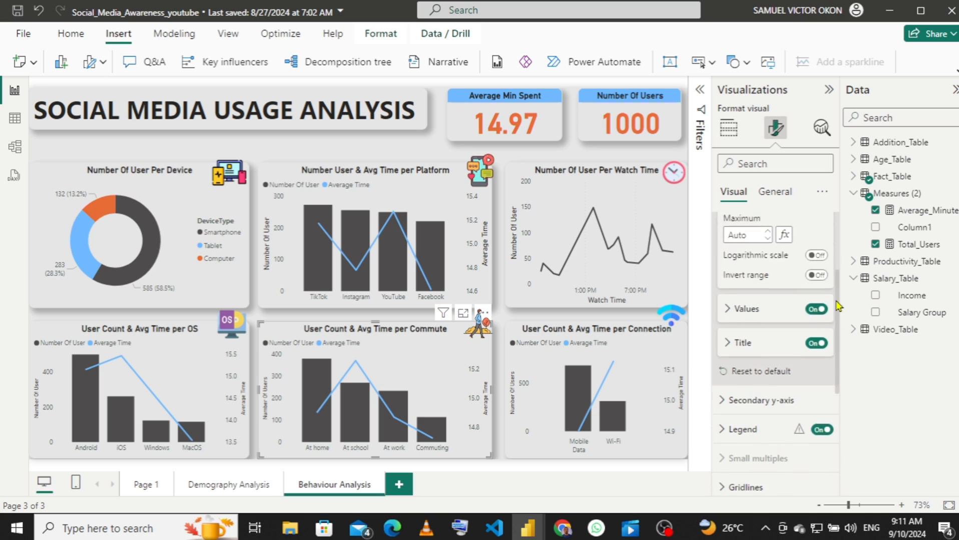
# - Change the primary y-axis title text of the Commute chart to the singular Number Of User
pyautogui.moveTo(839, 306); pyautogui.dragTo(835, 267)
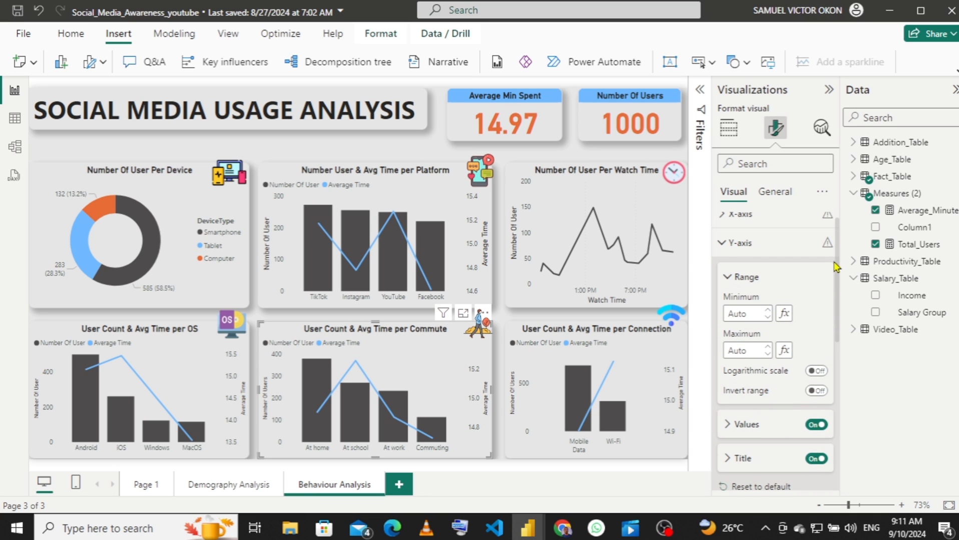
pyautogui.click(729, 459)
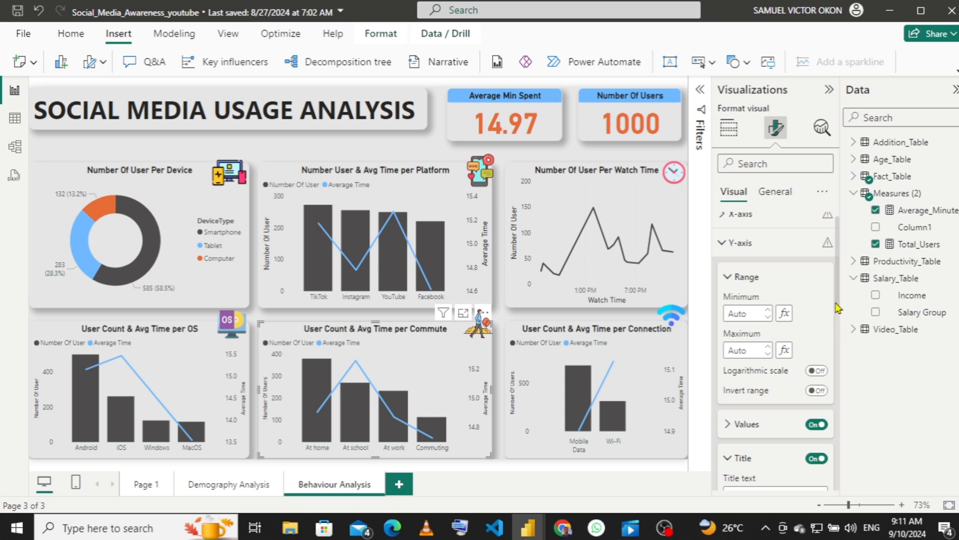
pyautogui.scroll(-3, 834, 313)
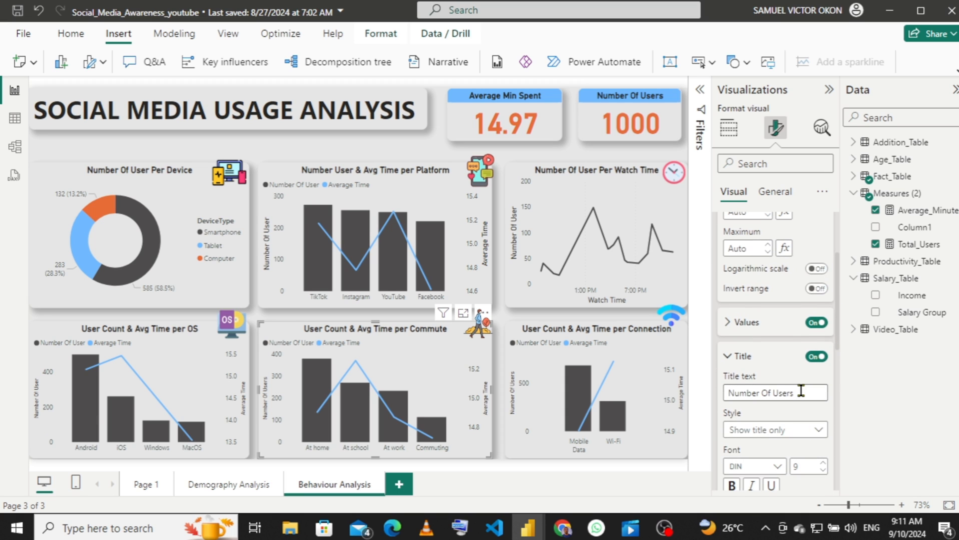
pyautogui.click(800, 392)
pyautogui.press('BackSpace')
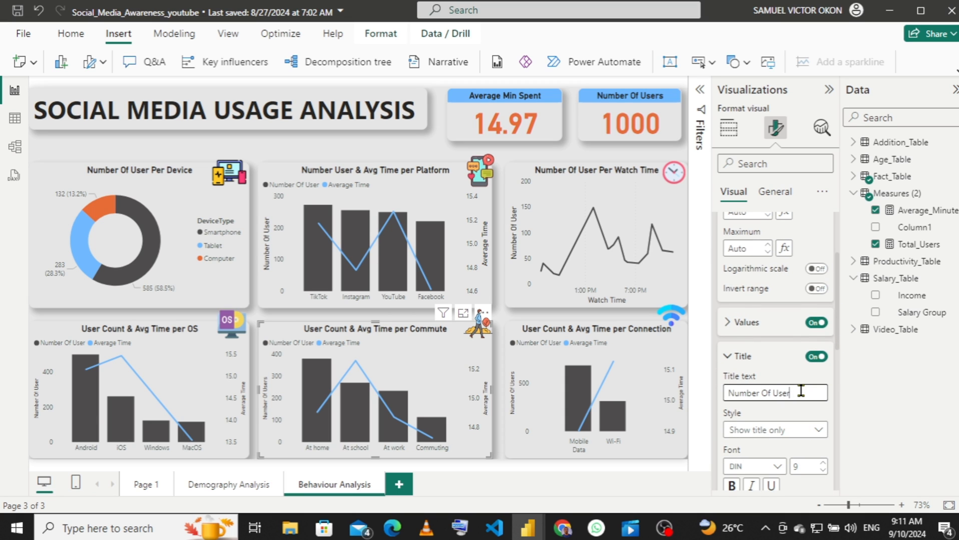
# - Change the primary y-axis title text of the Connection chart to the singular Number Of User
pyautogui.click(510, 329)
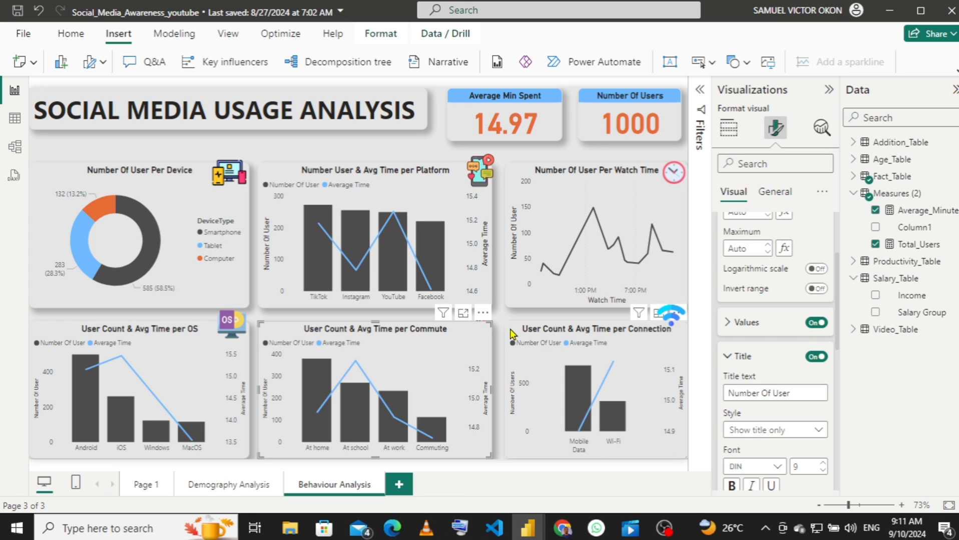
pyautogui.click(510, 331)
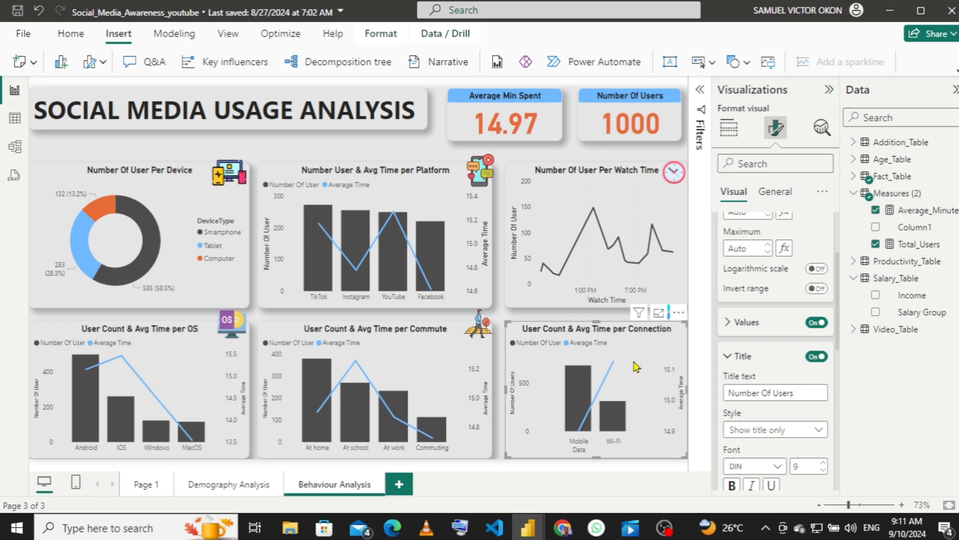
pyautogui.click(776, 394)
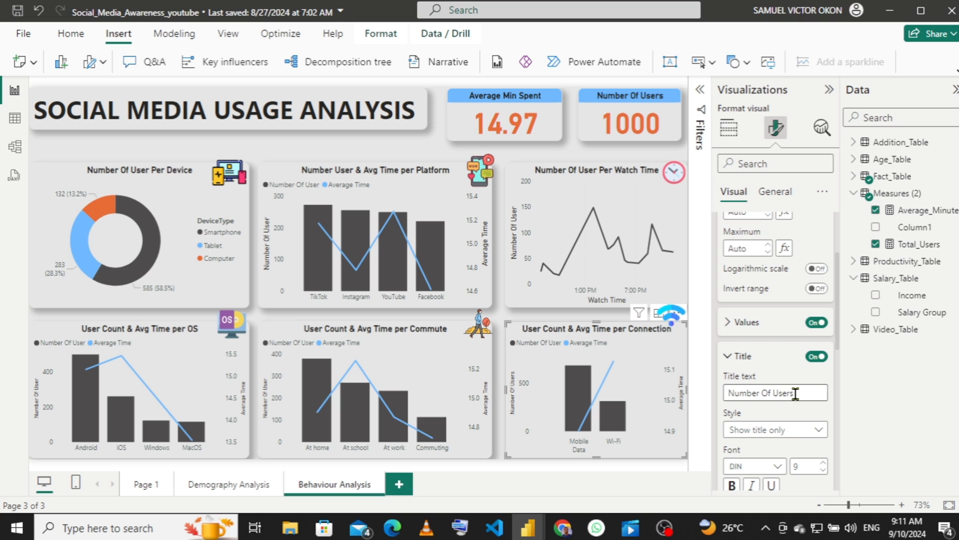
pyautogui.click(795, 394)
pyautogui.press('BackSpace')
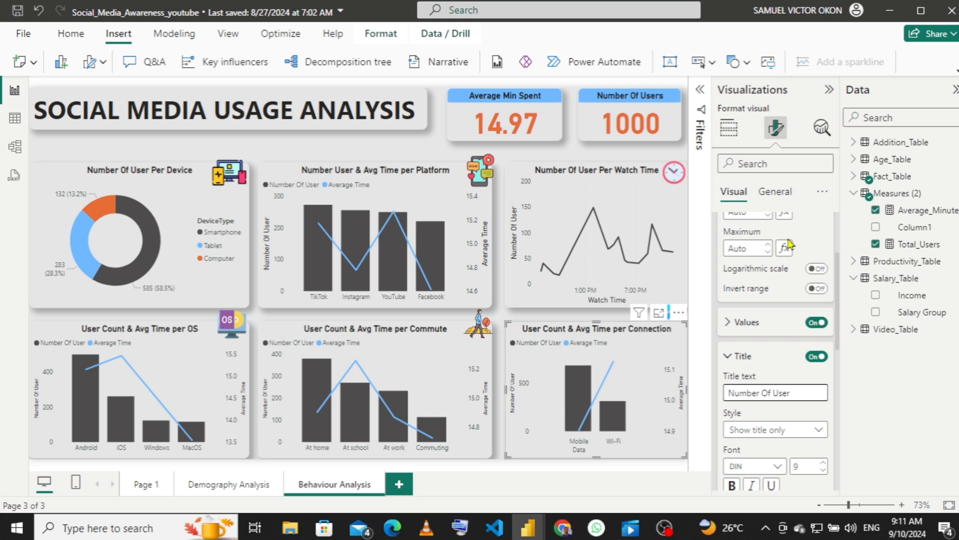
# - Replace User Count with Number Of User in the Connection chart's title, giving Number Of User & Avg Time per Connection
pyautogui.click(769, 196)
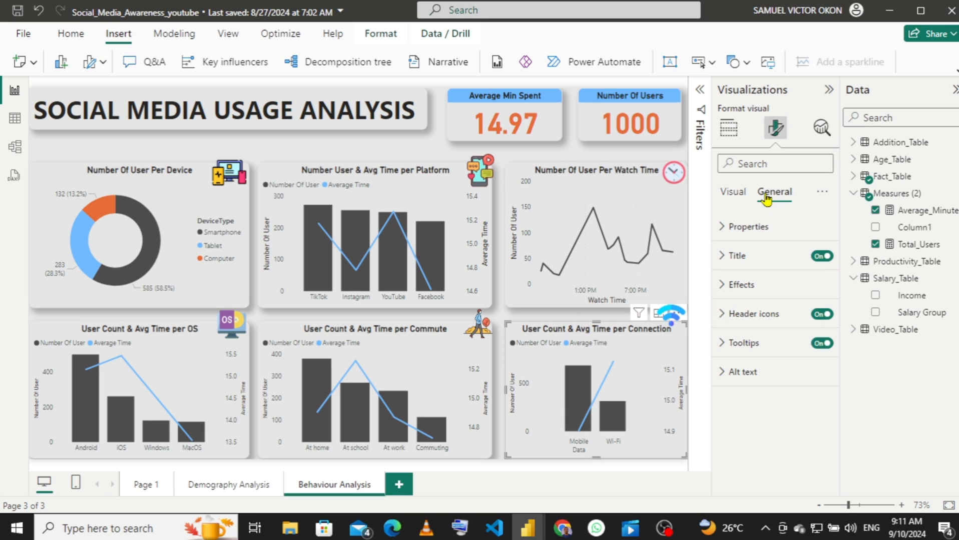
pyautogui.click(727, 265)
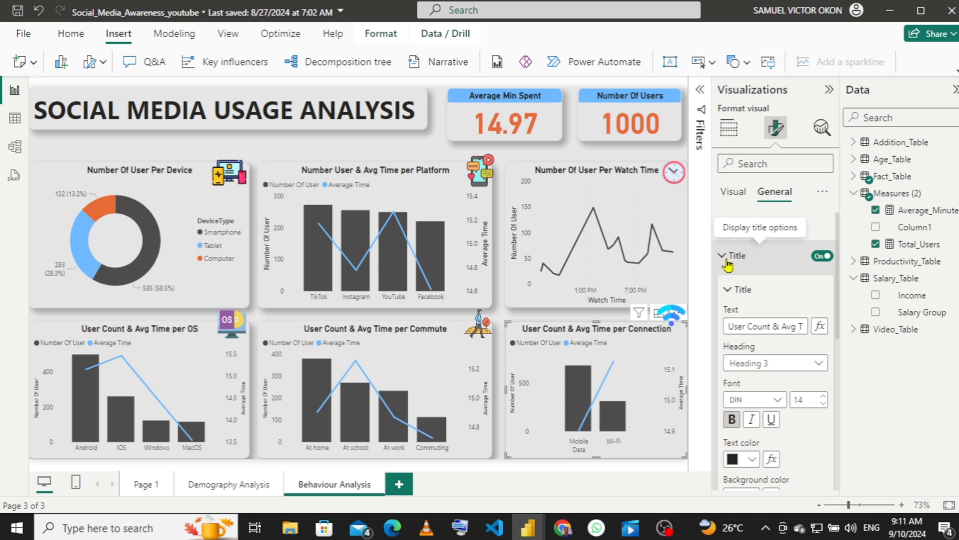
pyautogui.moveTo(770, 326); pyautogui.dragTo(710, 330)
pyautogui.write('Number')
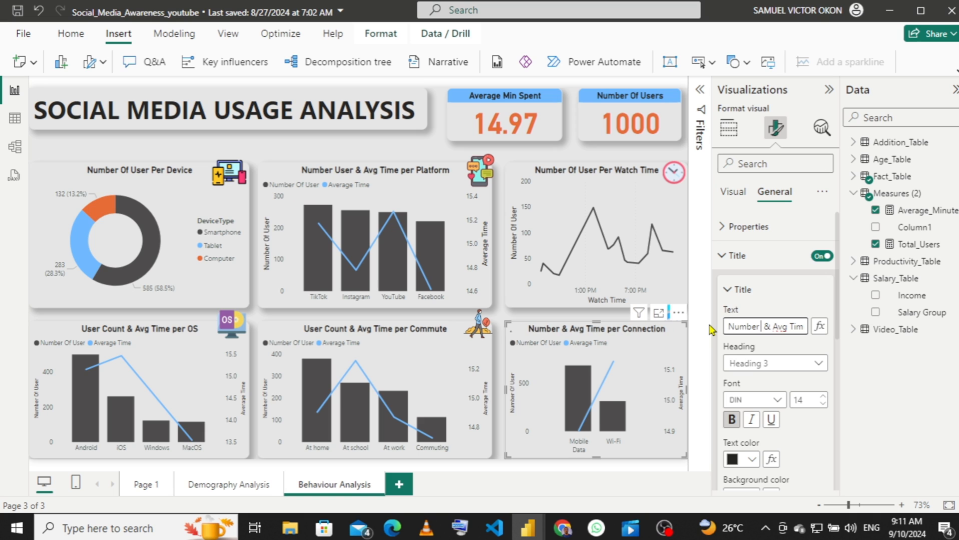
pyautogui.write(' Of User')
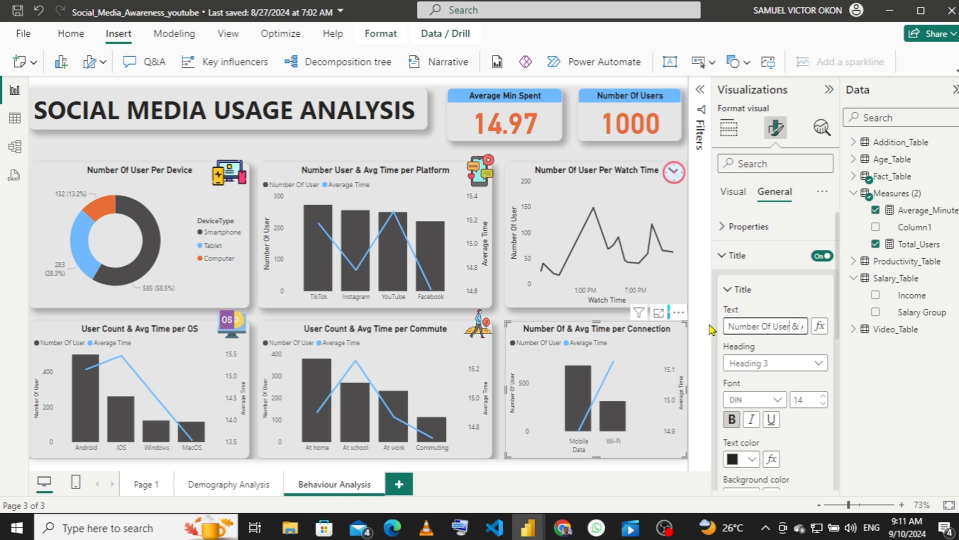
# - Change the Commute chart's title to Number Of User & Avg Time per Commute
pyautogui.click(290, 333)
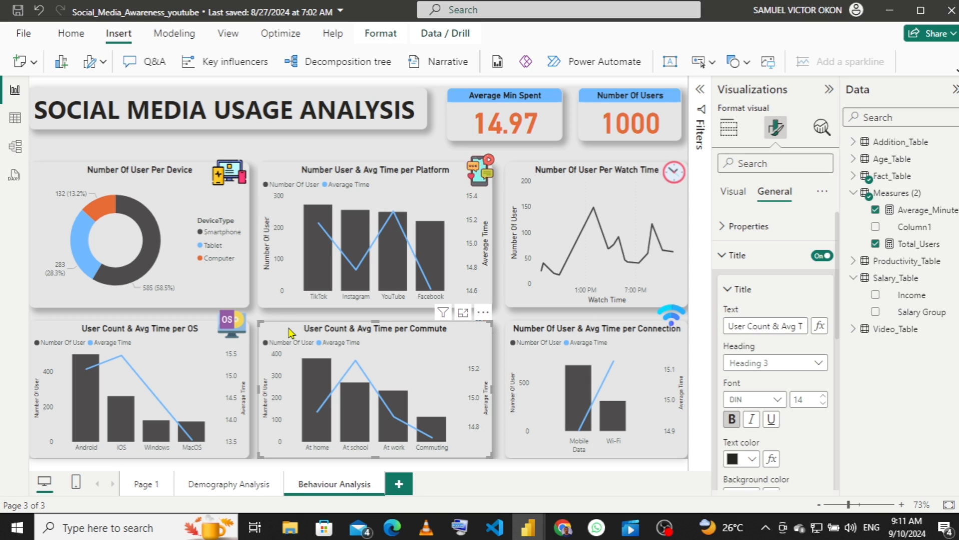
pyautogui.click(773, 326)
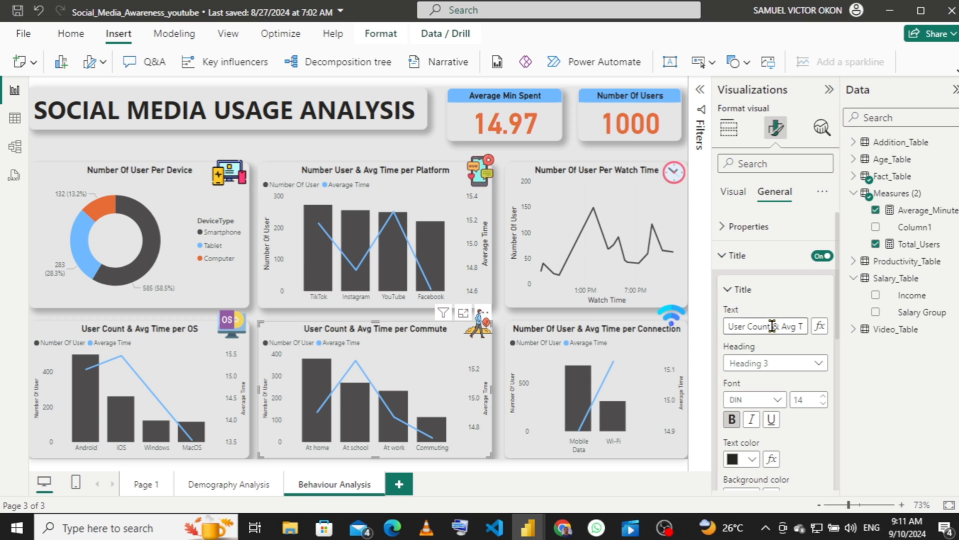
pyautogui.moveTo(770, 326); pyautogui.dragTo(724, 333)
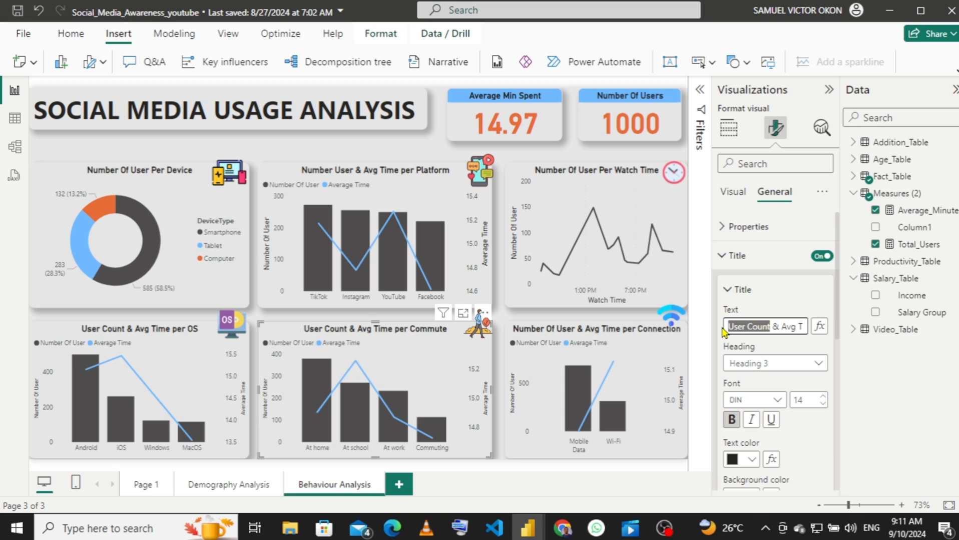
pyautogui.write('Numbver')
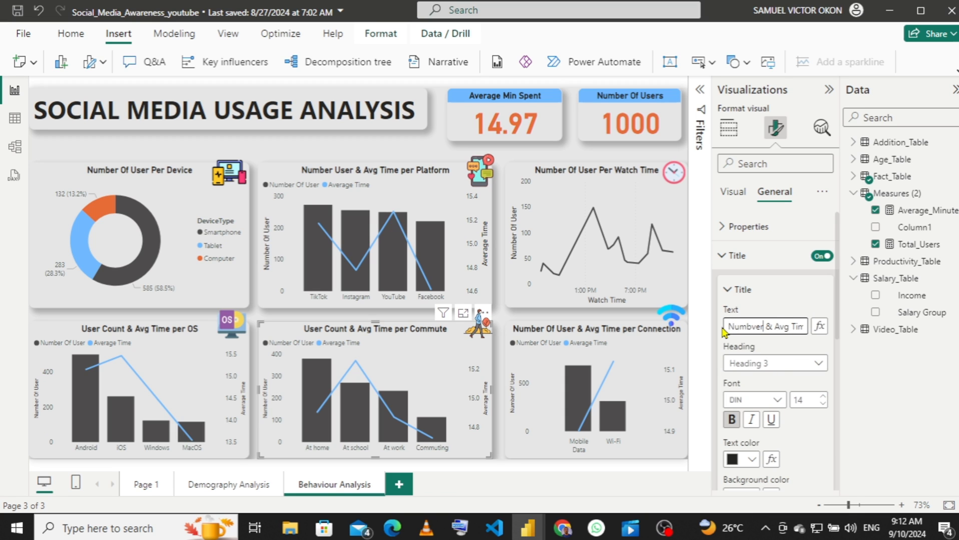
pyautogui.press('BackSpace')
pyautogui.press('BackSpace')
pyautogui.press('BackSpace')
pyautogui.write('er')
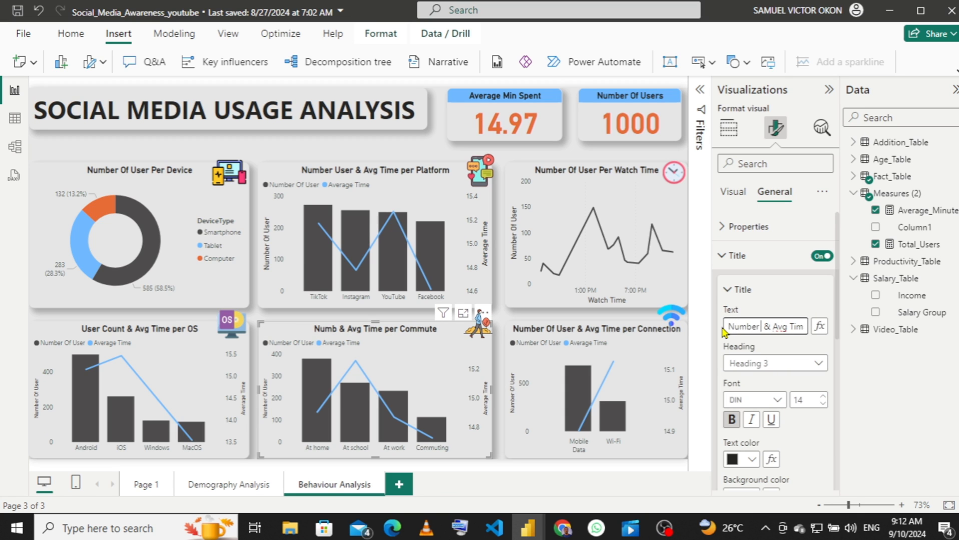
pyautogui.write(' Of')
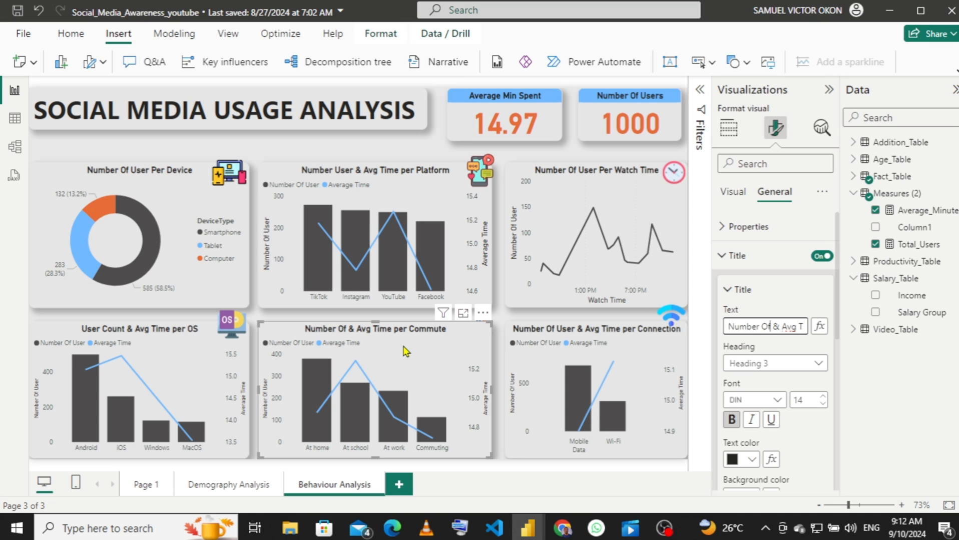
pyautogui.write(' User')
# - Change the OS chart's title to Number Of User & Avg Time per OS and deselect the chart
pyautogui.click(208, 334)
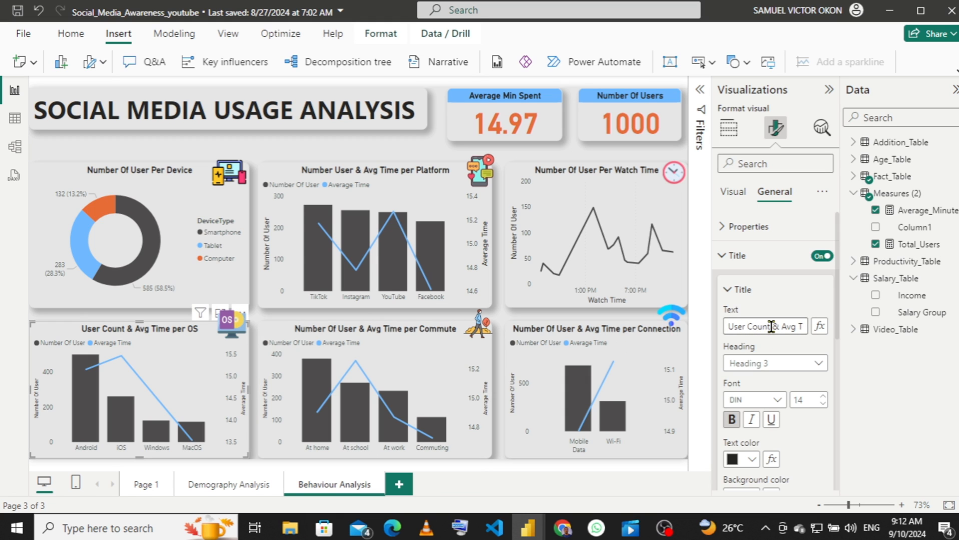
pyautogui.moveTo(771, 326); pyautogui.dragTo(719, 336)
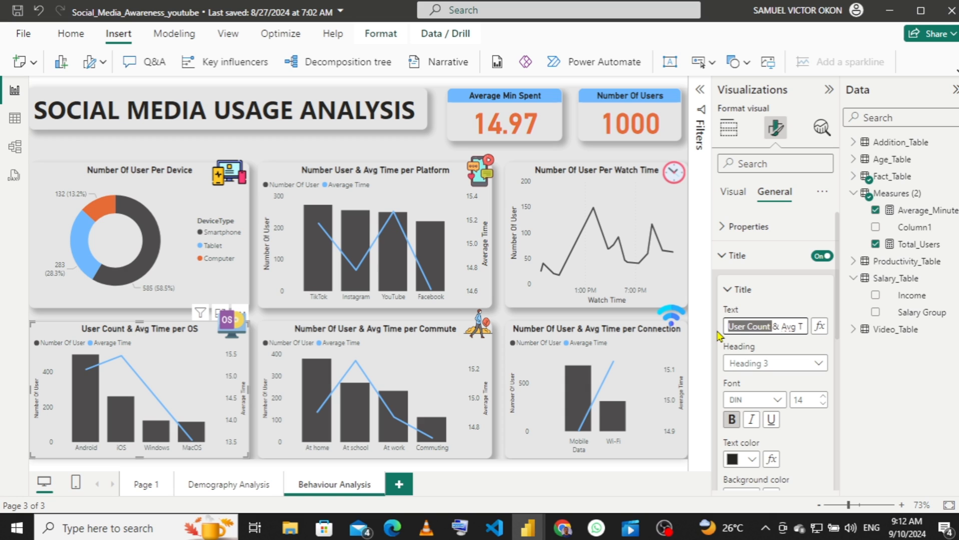
pyautogui.write('Ny')
pyautogui.press('BackSpace')
pyautogui.write('umber')
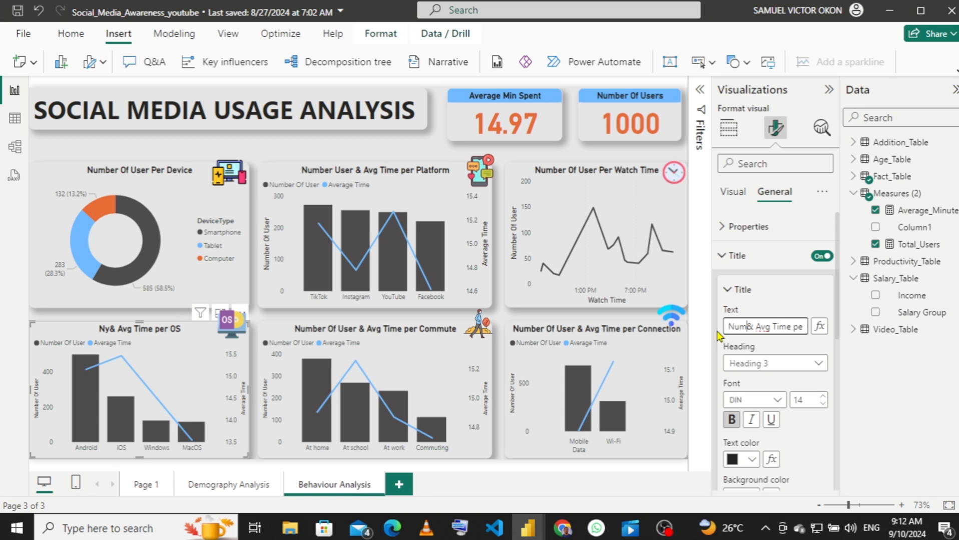
pyautogui.write(' Of User')
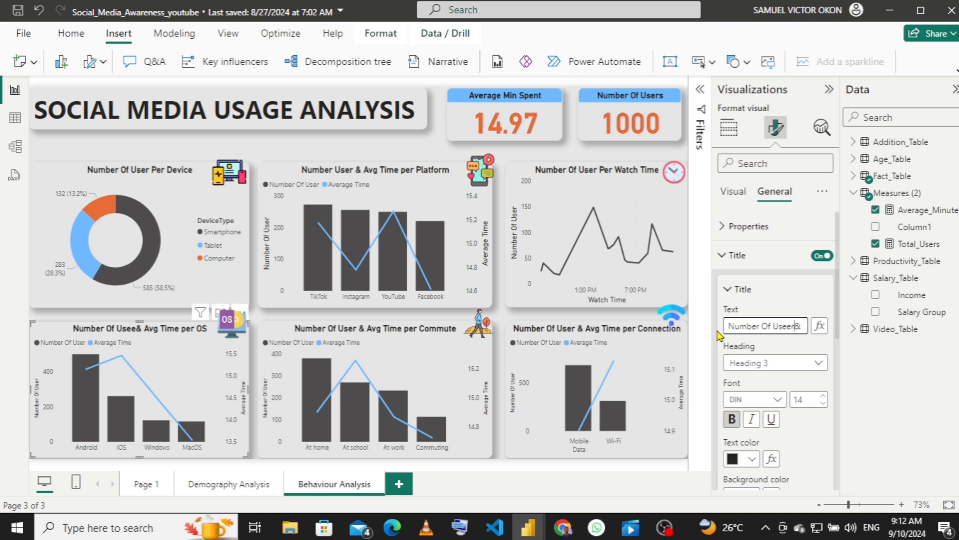
pyautogui.press('BackSpace')
pyautogui.write('r')
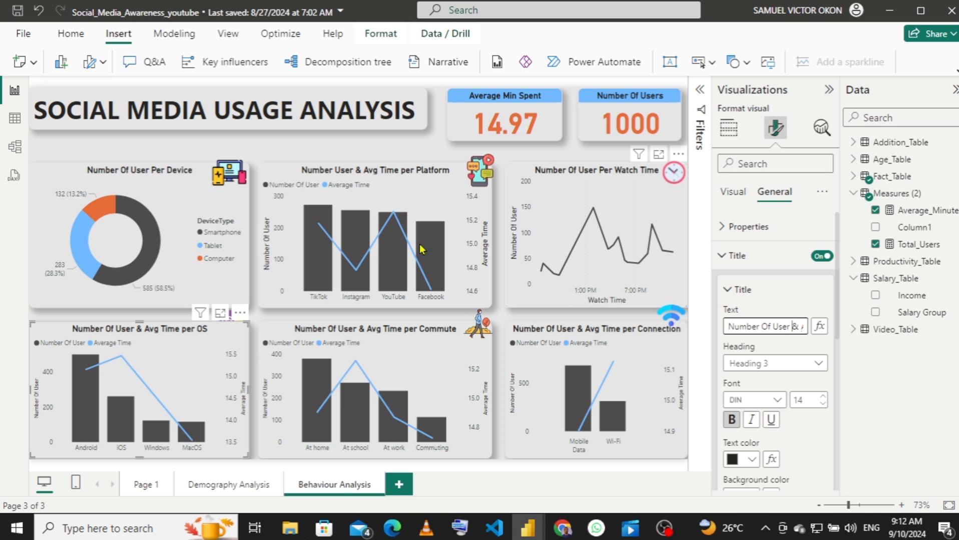
pyautogui.click(393, 155)
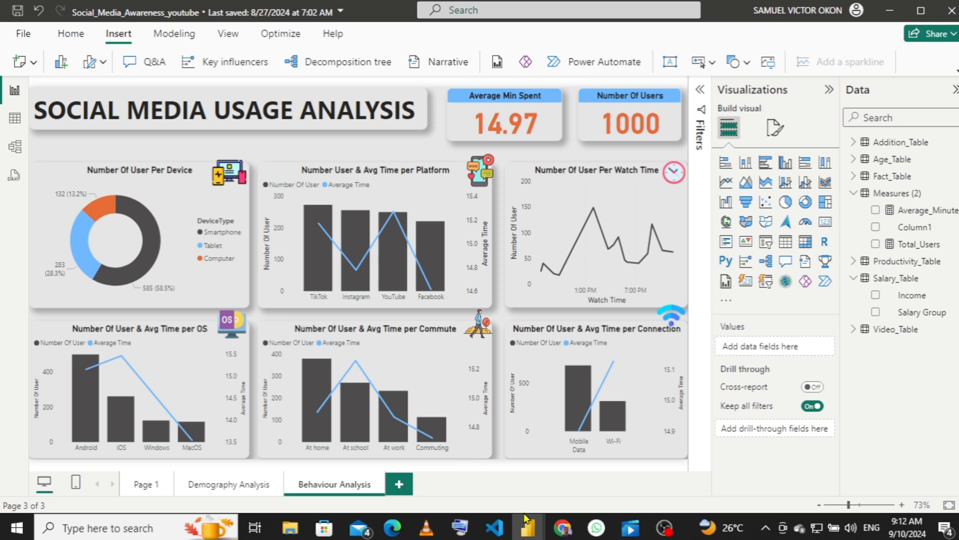
# - Switch to the Social Media Awareness report window and open its User Analysis page
pyautogui.moveTo(525, 532)
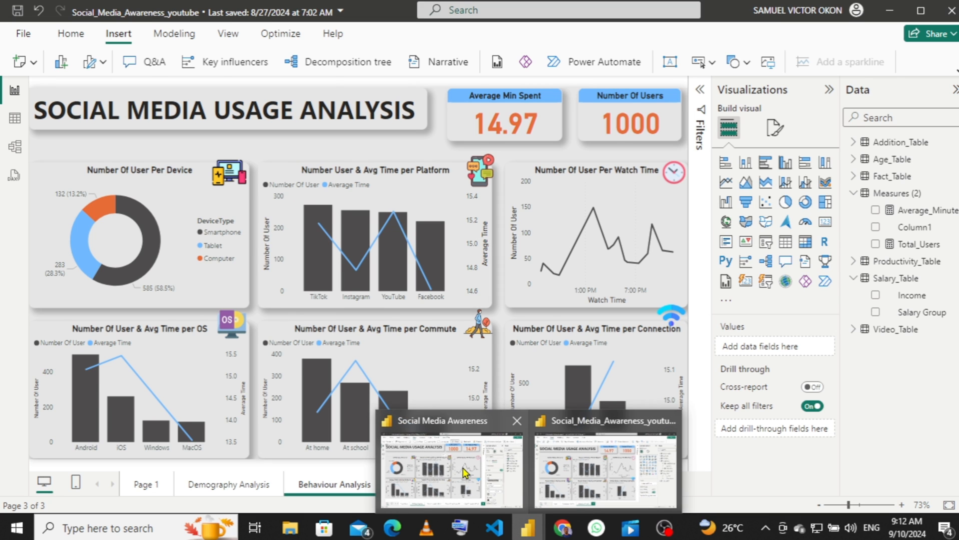
pyautogui.click(465, 473)
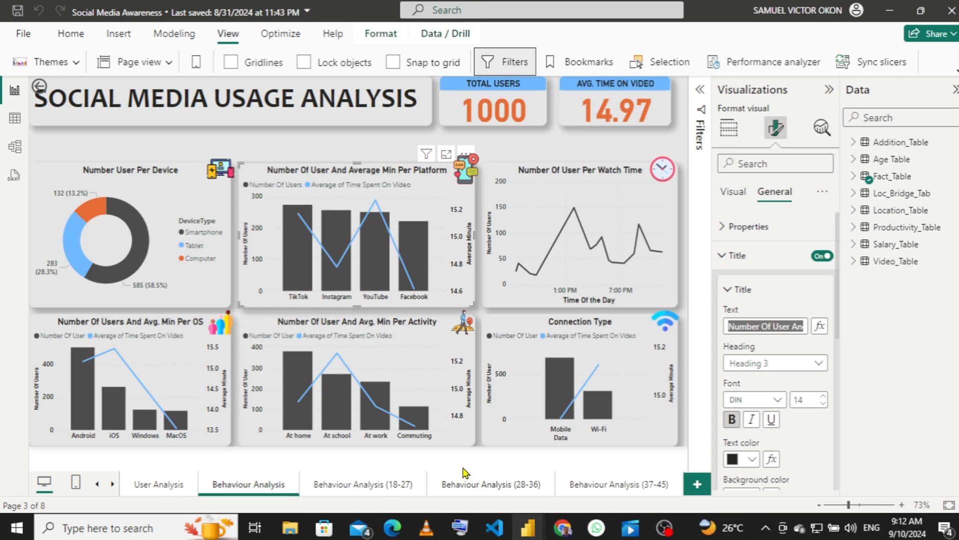
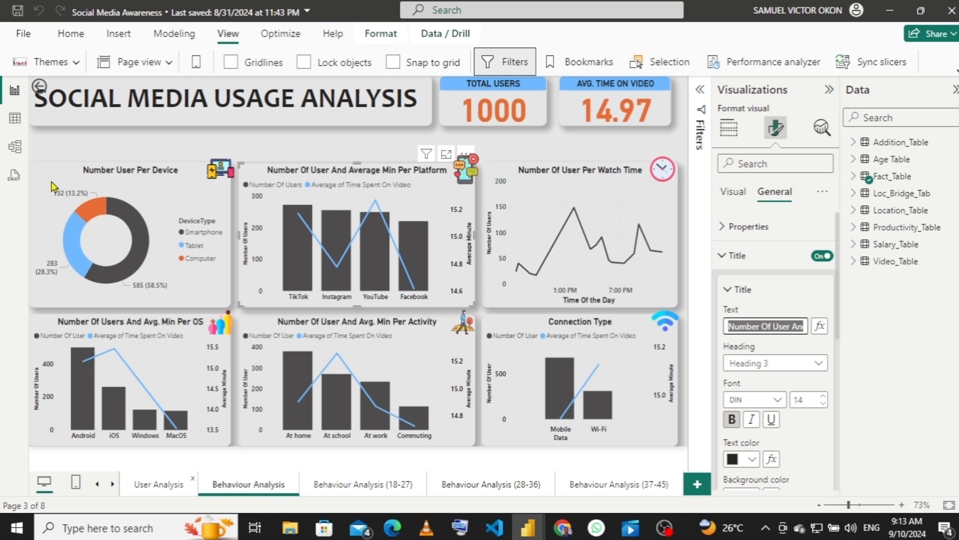
pyautogui.click(148, 482)
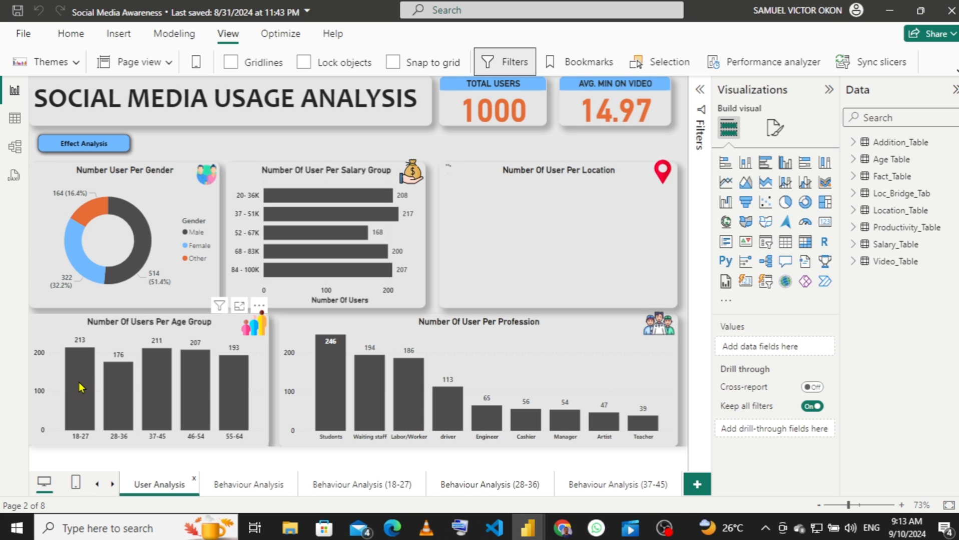
# - Drill through from the 18-27 bar of the age group chart to the Behaviour Analysis (18-27) page
pyautogui.moveTo(80, 388)
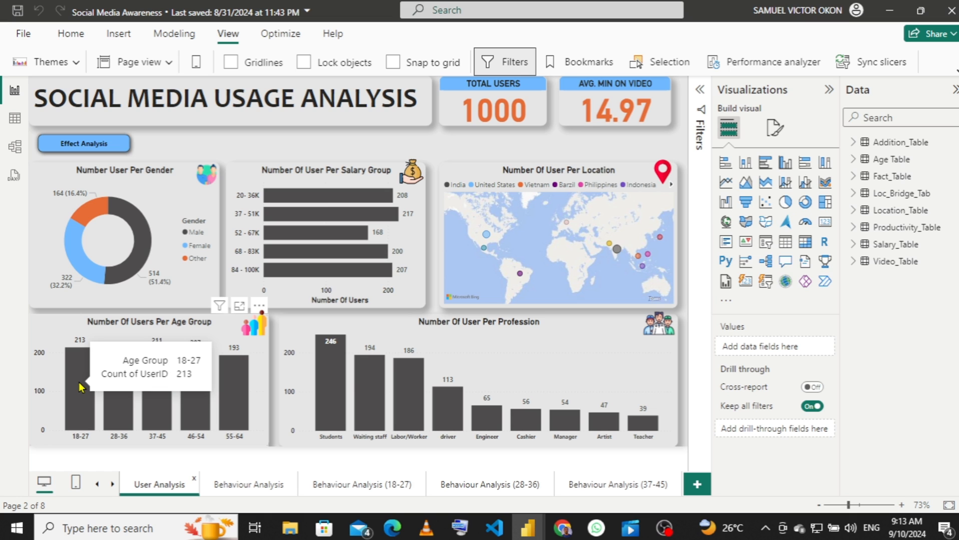
pyautogui.click(80, 388)
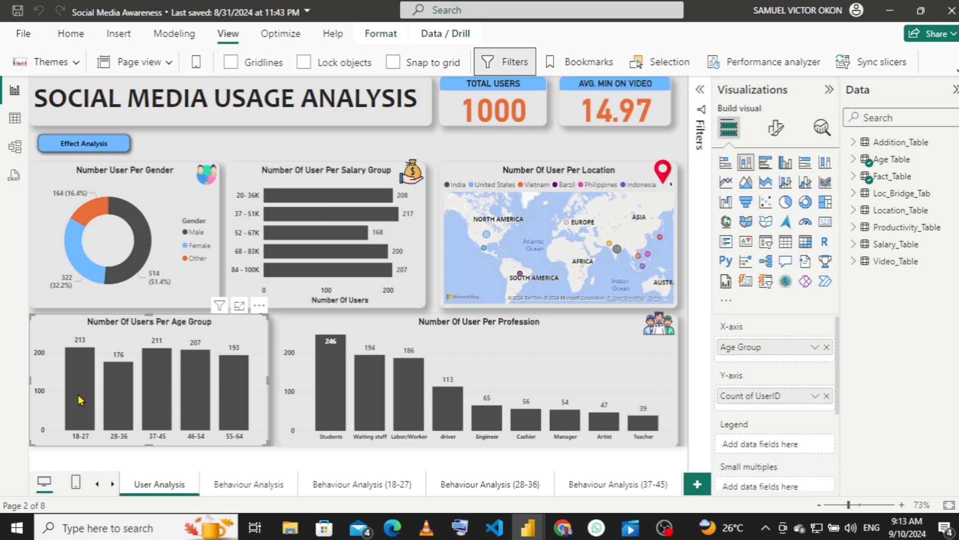
pyautogui.rightClick(81, 391)
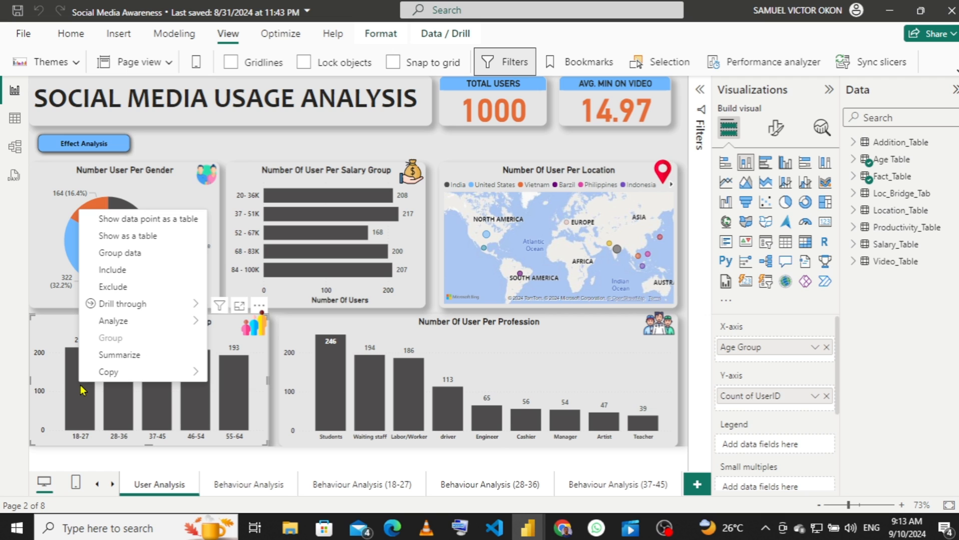
pyautogui.moveTo(144, 306)
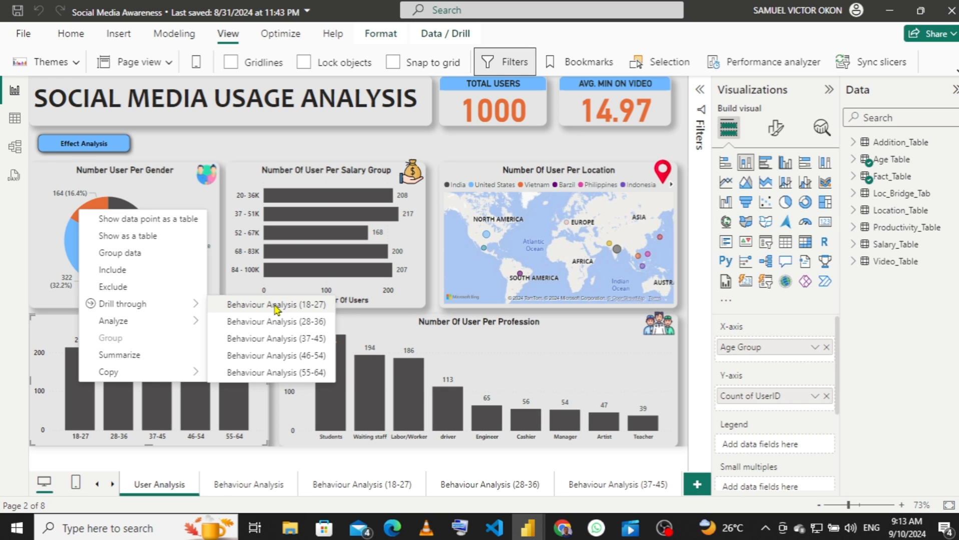
pyautogui.click(276, 306)
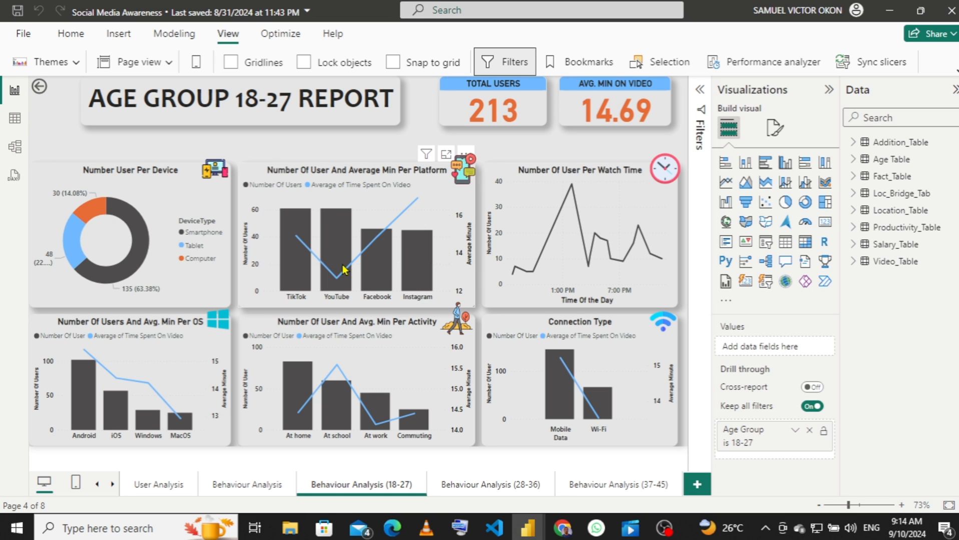
# - Switch back to the Social_Media_Awareness_youtube report and duplicate its Behaviour Analysis page
pyautogui.moveTo(344, 270)
pyautogui.moveTo(308, 297)
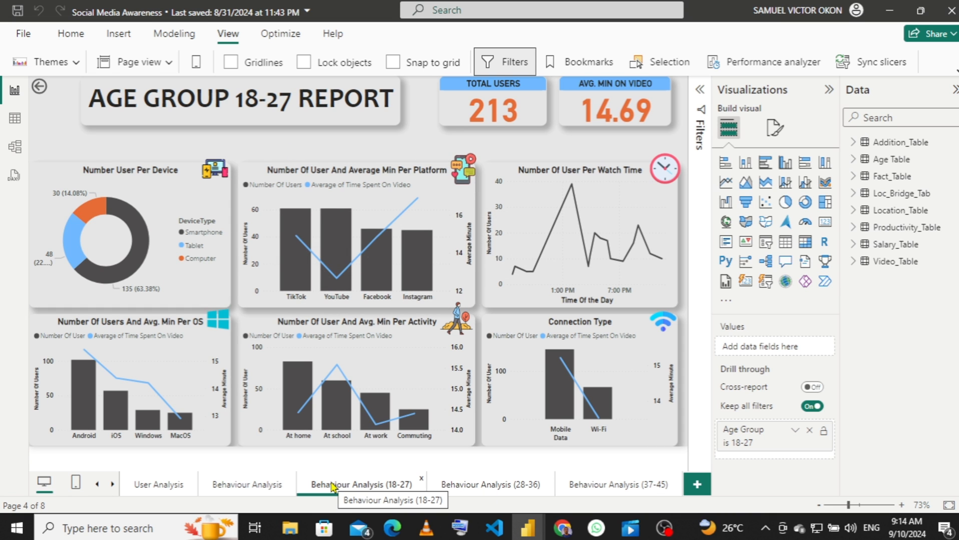
pyautogui.moveTo(522, 535)
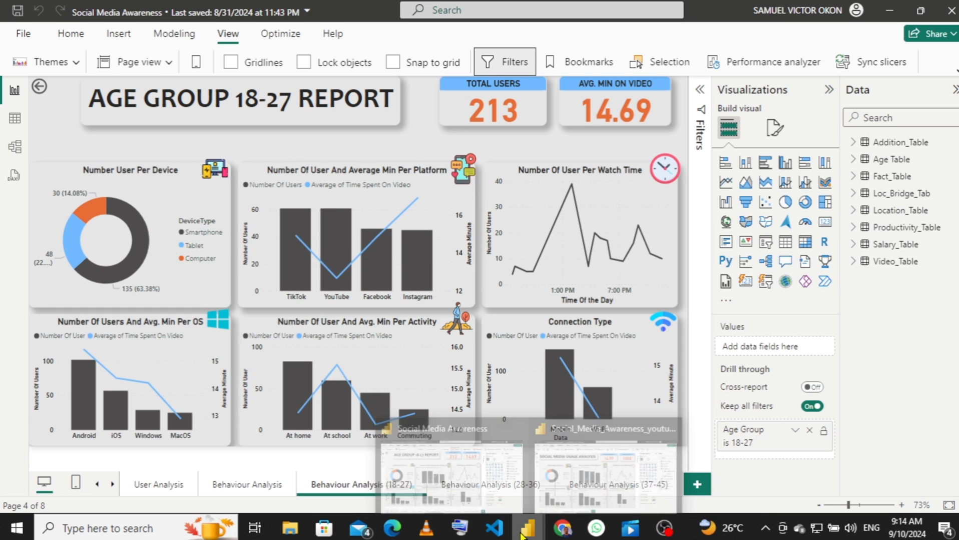
pyautogui.moveTo(579, 465)
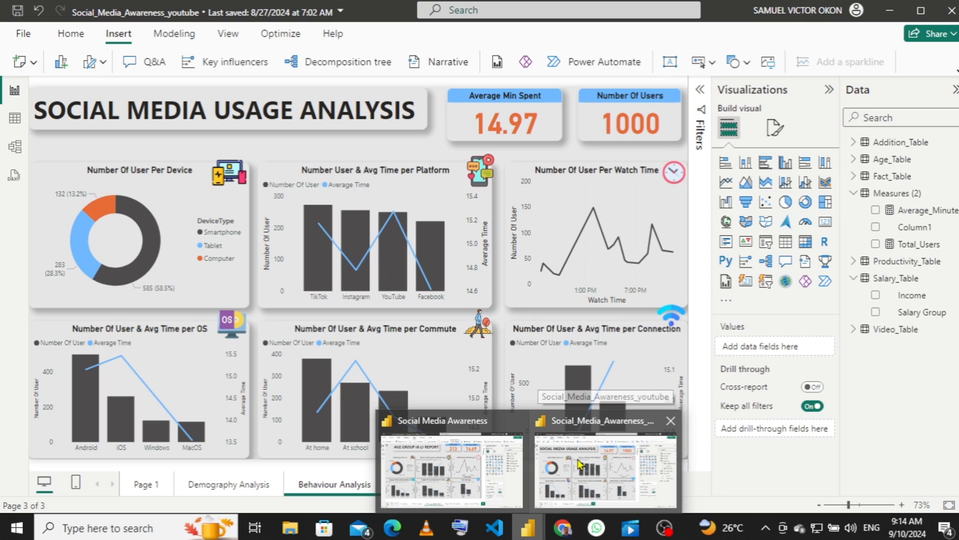
pyautogui.click(579, 465)
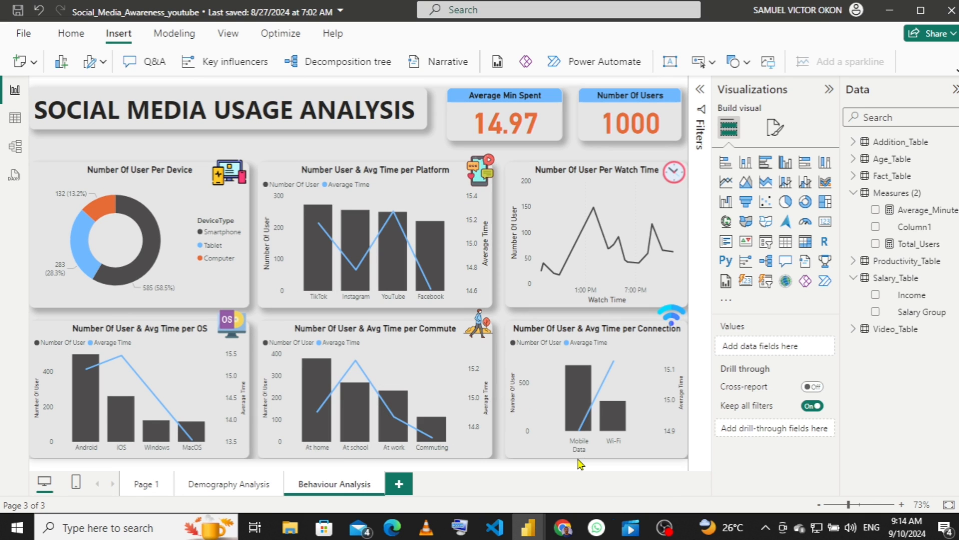
pyautogui.rightClick(329, 485)
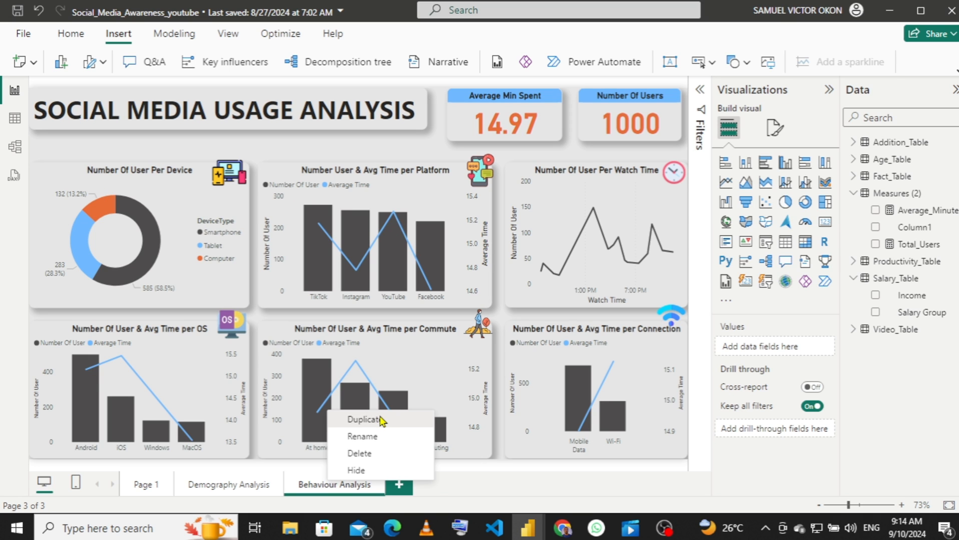
pyautogui.click(363, 420)
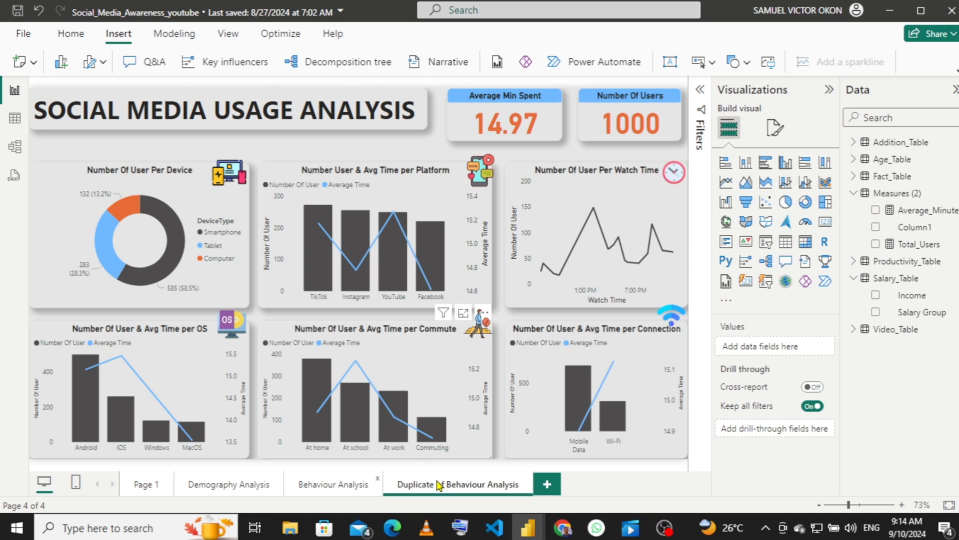
# - Rename the duplicated page as 17-28 Behaviour Analysis
pyautogui.doubleClick(437, 484)
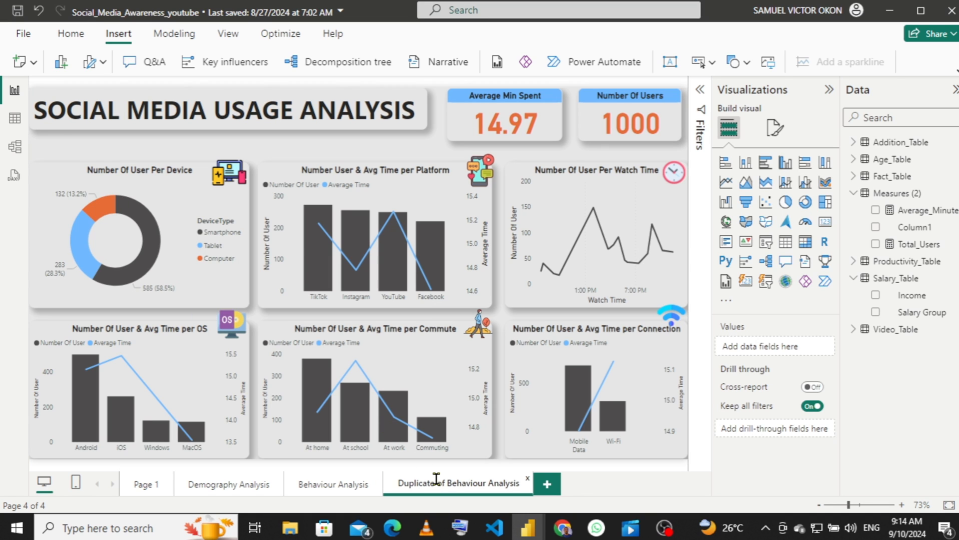
pyautogui.write('17-')
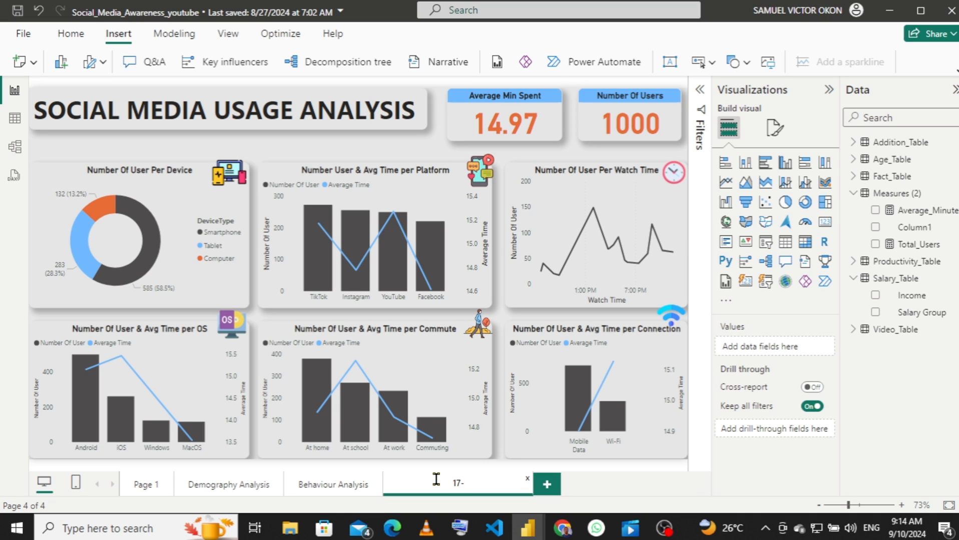
pyautogui.write('28 be')
pyautogui.press('BackSpace')
pyautogui.press('BackSpace')
pyautogui.write('Behaviu')
pyautogui.press('BackSpace')
pyautogui.write('our Analysis')
pyautogui.press('Return')
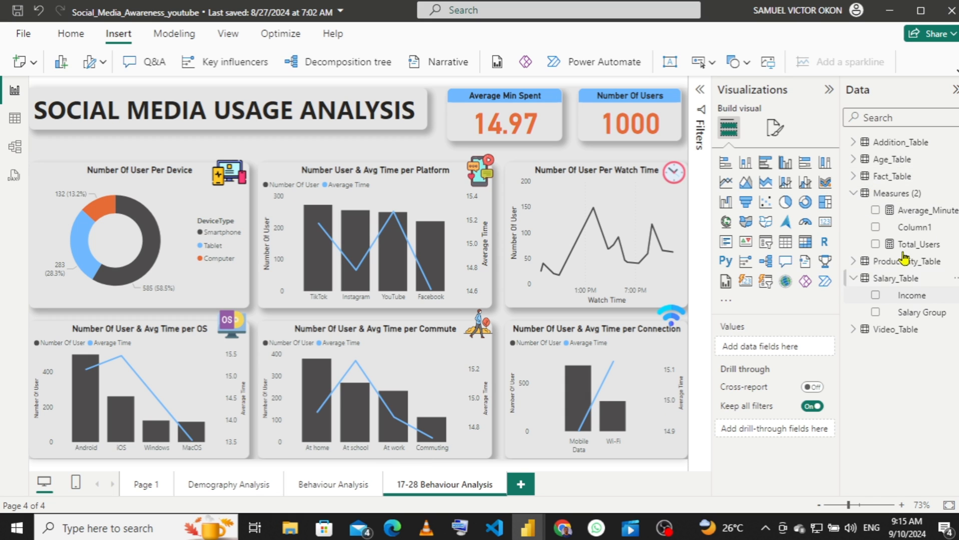
# - Add Age Group from Age_Table as the page's drill-through field and restrict it to 18-27
pyautogui.click(854, 160)
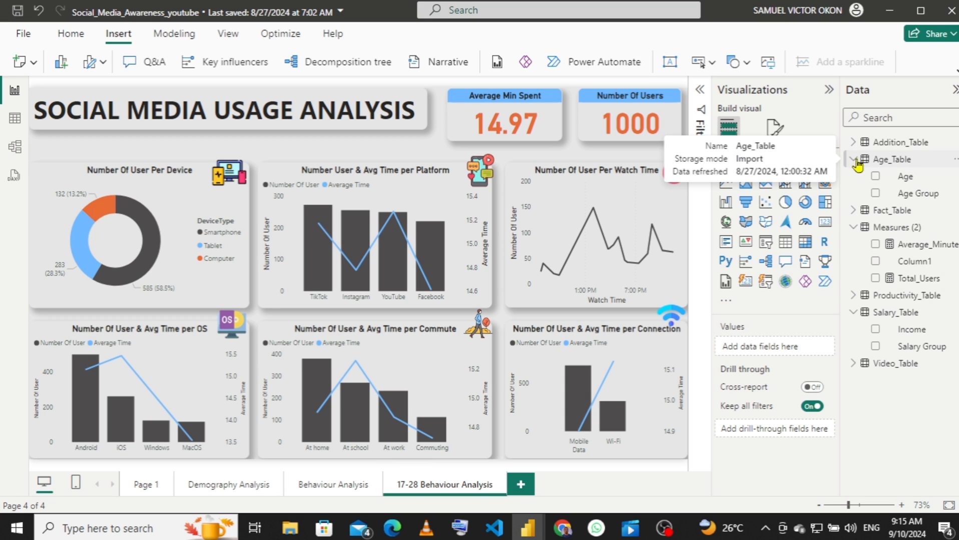
pyautogui.moveTo(913, 196); pyautogui.dragTo(783, 434)
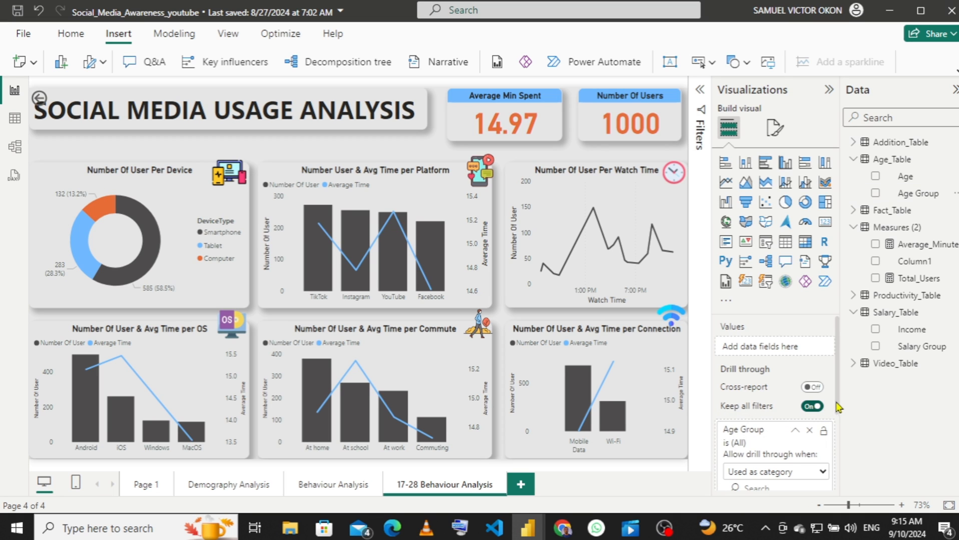
pyautogui.moveTo(838, 405); pyautogui.dragTo(842, 450)
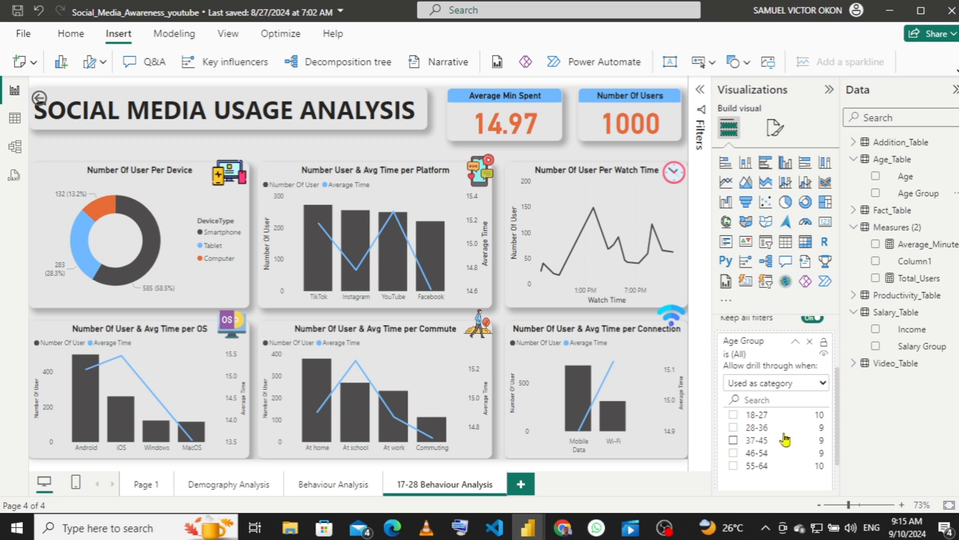
pyautogui.click(733, 415)
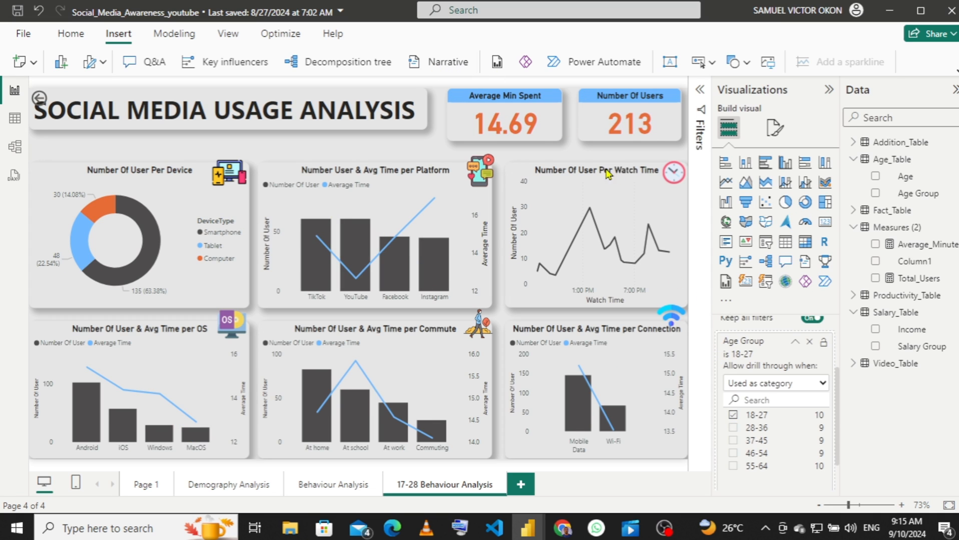
# - Correct the age range in the duplicated page's name so it reads 18-27 Behaviour Analysis
pyautogui.rightClick(417, 487)
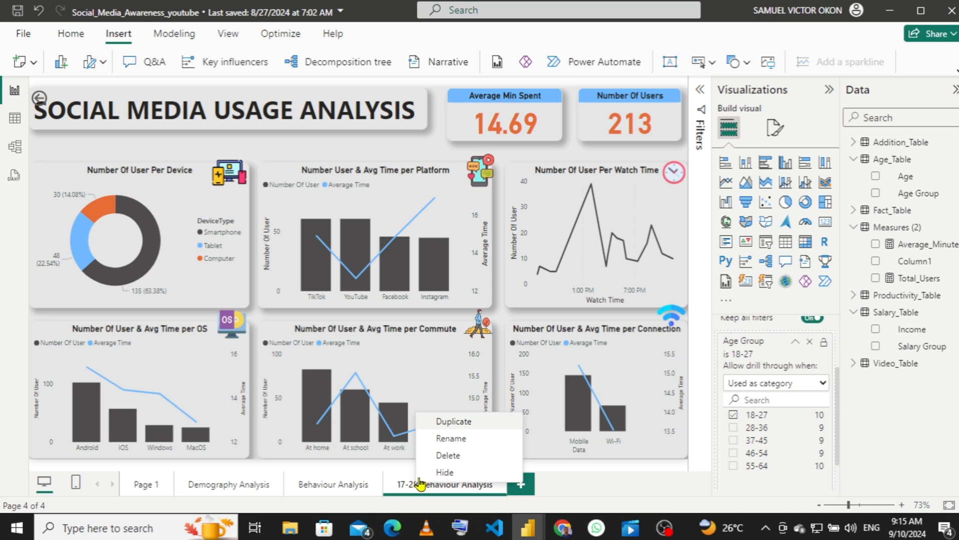
pyautogui.click(460, 444)
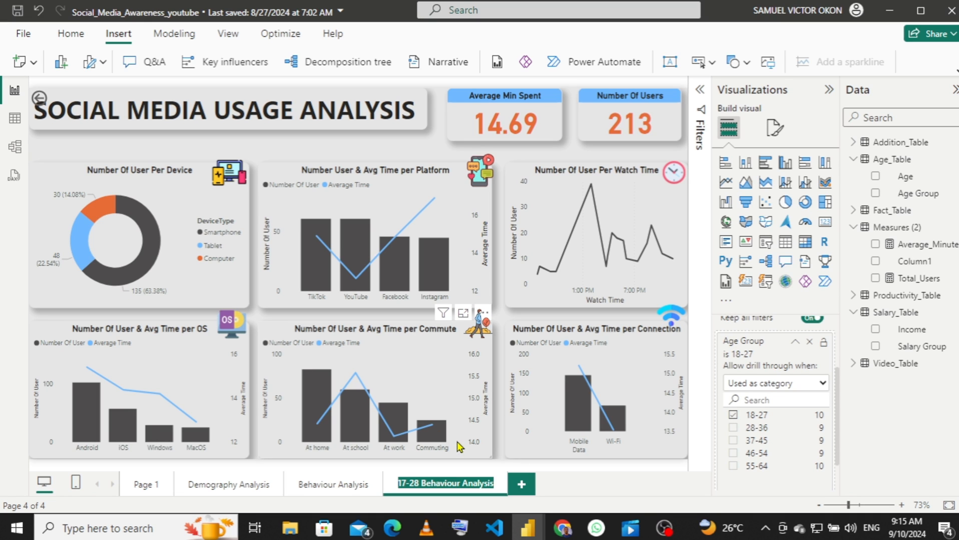
pyautogui.press('Return')
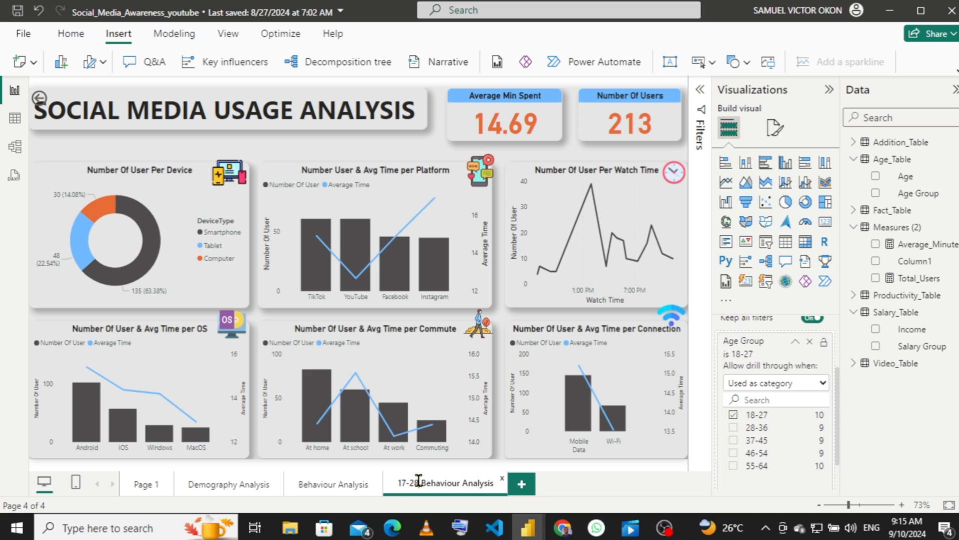
pyautogui.press('BackSpace')
pyautogui.write('7')
pyautogui.press('Delete')
pyautogui.write('8')
pyautogui.press('Return')
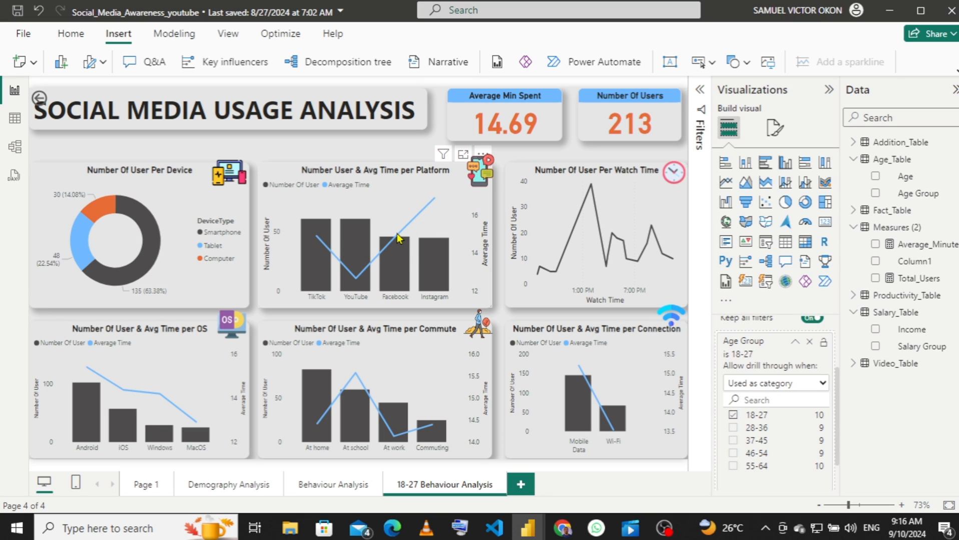
# - Overwrite the old page heading text and check the heading wording on the Social Media Awareness report's 18-27 page
pyautogui.moveTo(399, 241)
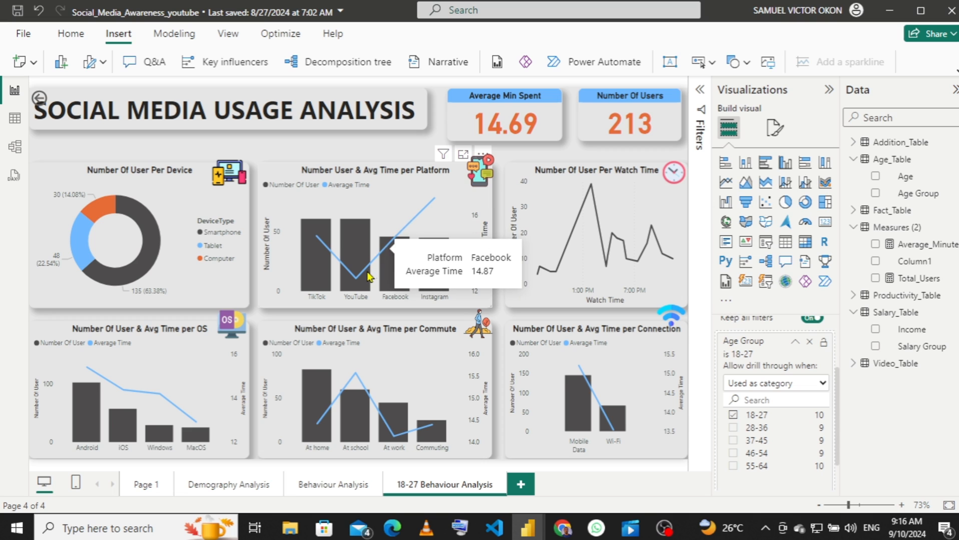
pyautogui.moveTo(363, 280)
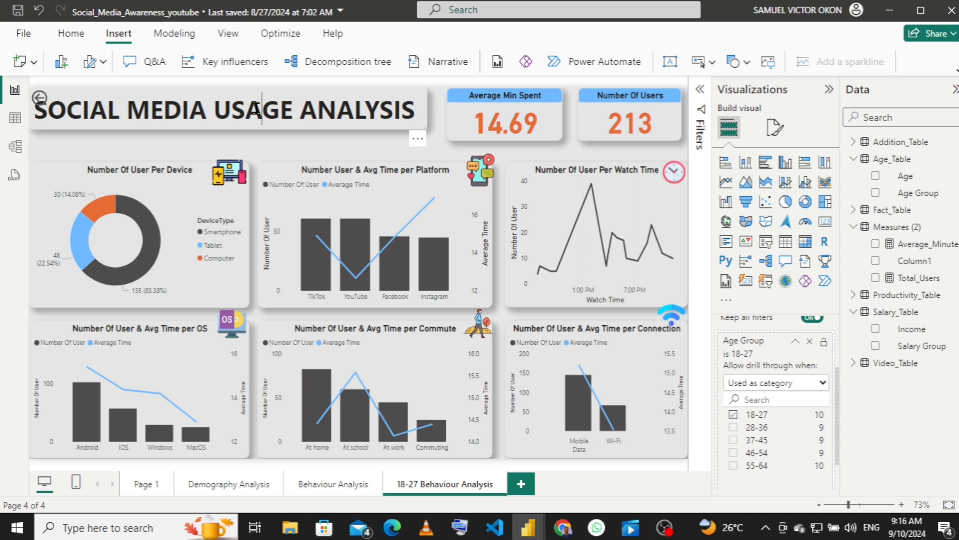
pyautogui.click(411, 115)
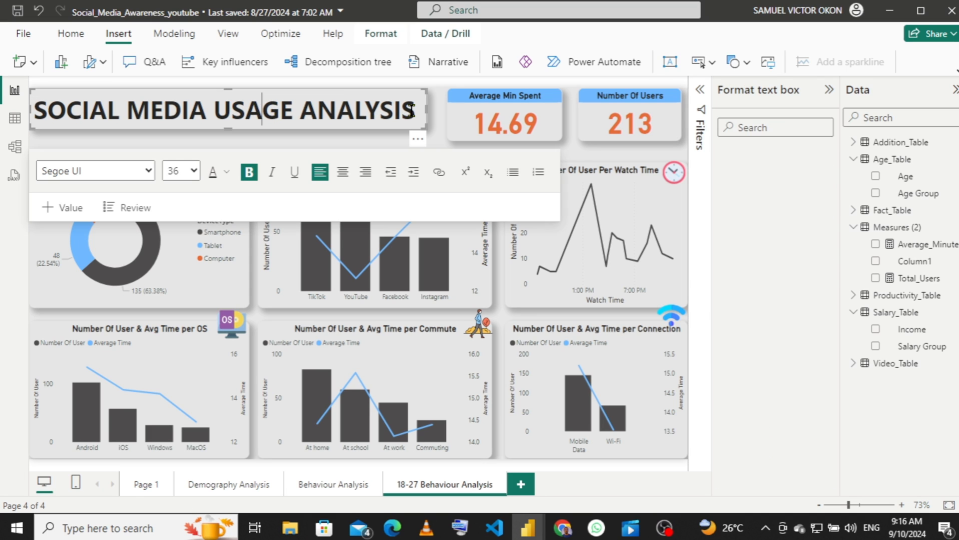
pyautogui.moveTo(415, 111); pyautogui.dragTo(40, 111)
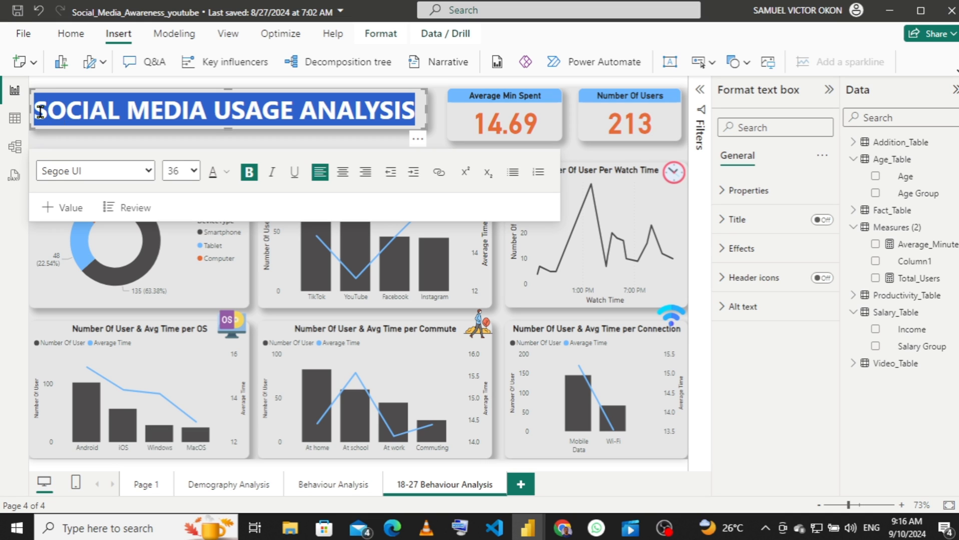
pyautogui.write('Re')
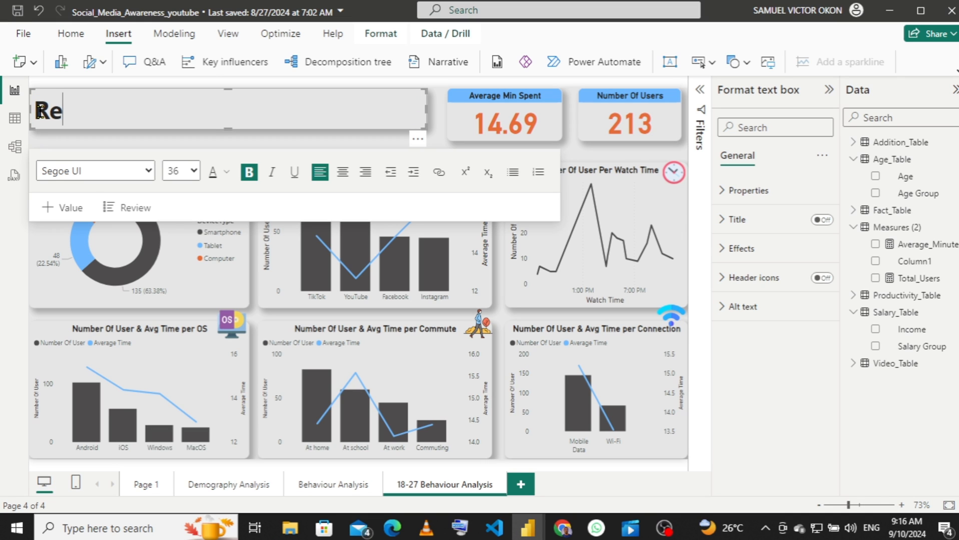
pyautogui.write('[')
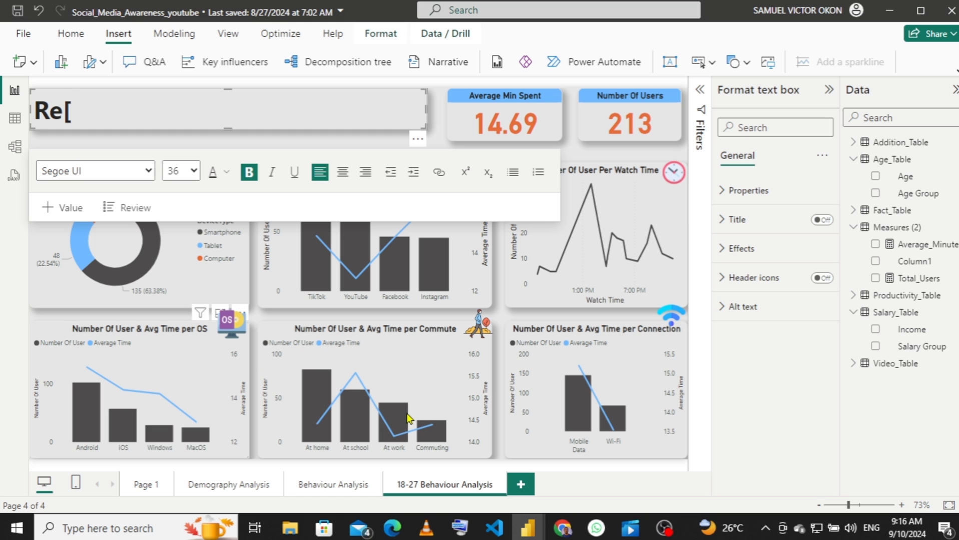
pyautogui.moveTo(526, 533)
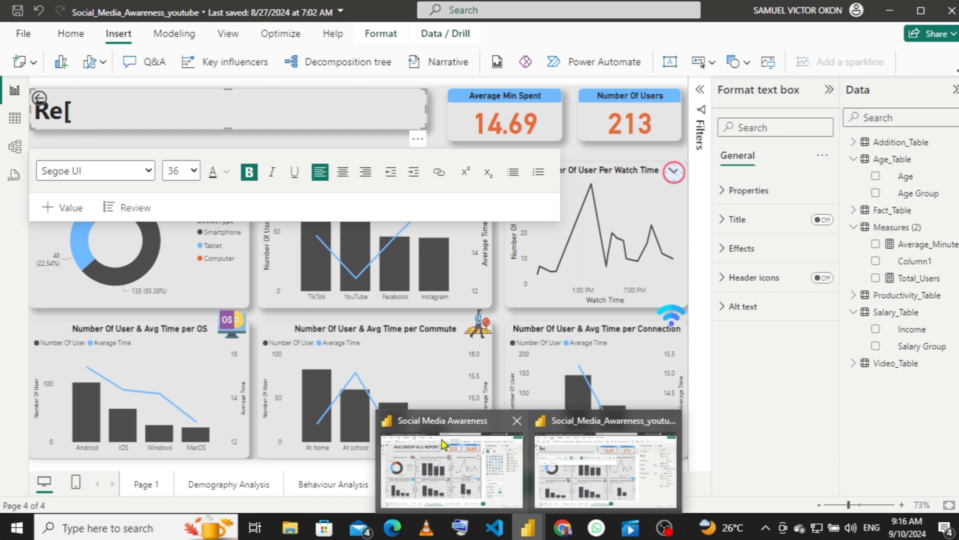
pyautogui.moveTo(442, 445)
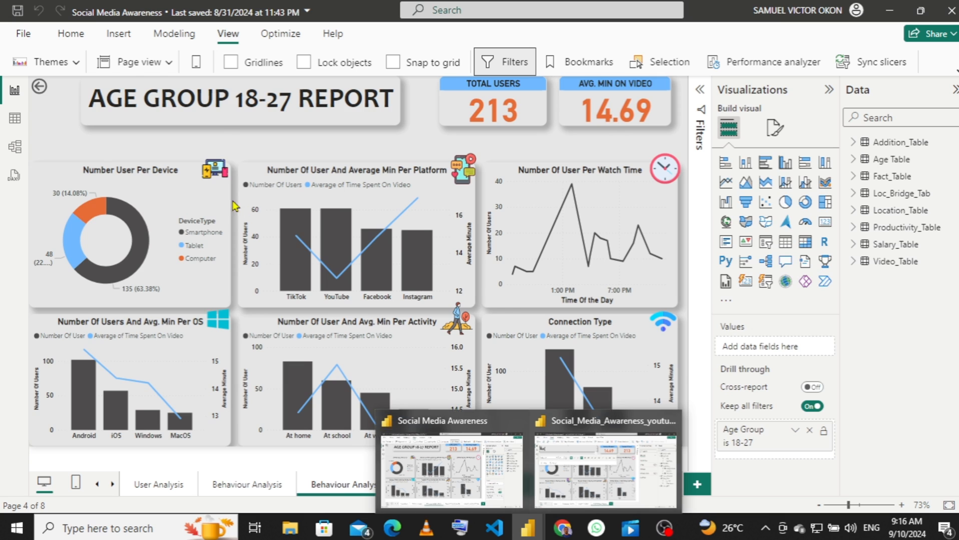
pyautogui.press('BackSpace')
pyautogui.press('BackSpace')
pyautogui.press('BackSpace')
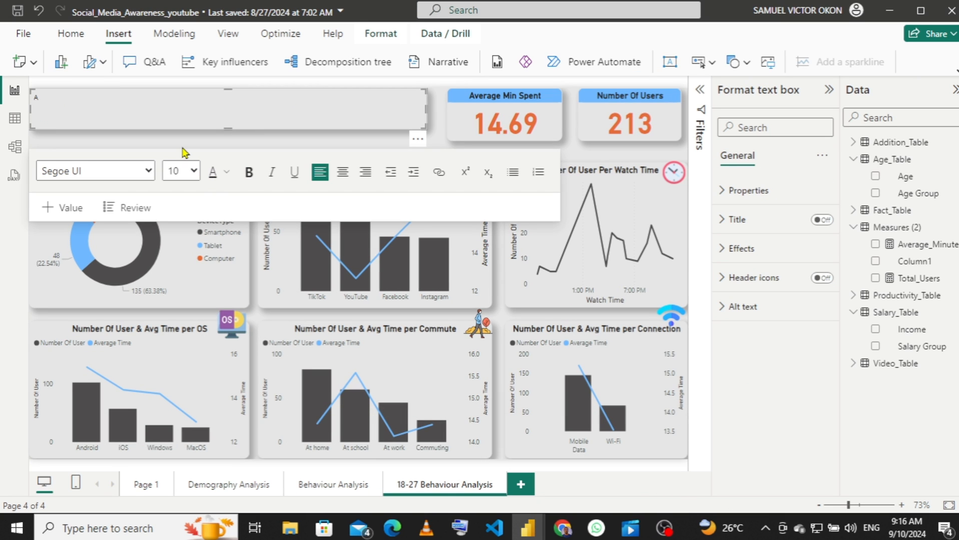
pyautogui.hotkey('ctrl', 'z')
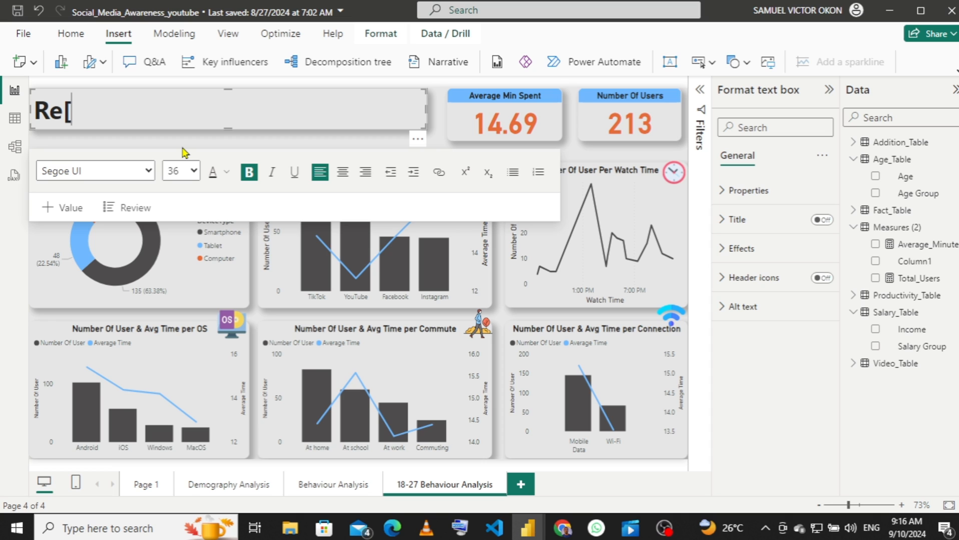
# - Enter Age Group 18-27 Report as the page heading and remove the stray characters in front of it
pyautogui.press('BackSpace')
pyautogui.write('Ag')
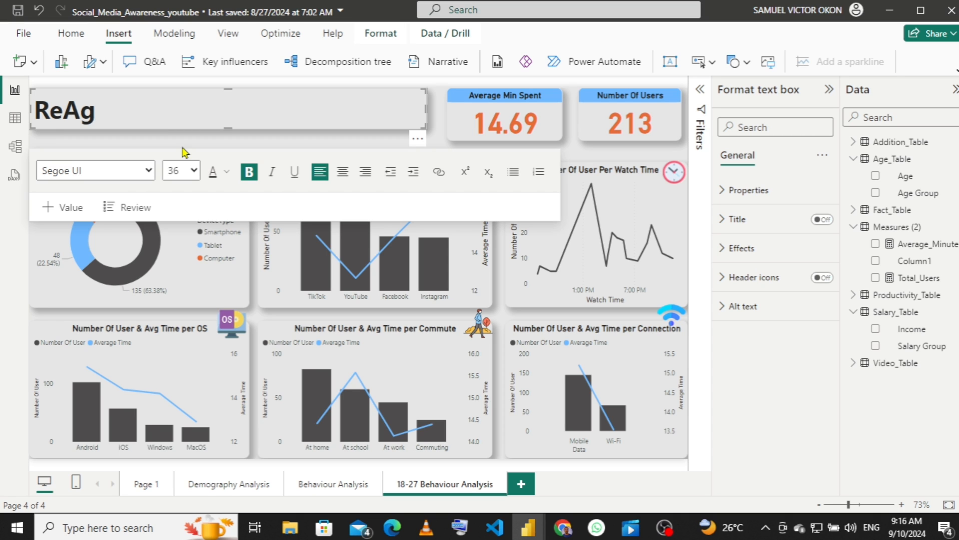
pyautogui.write('e Grou')
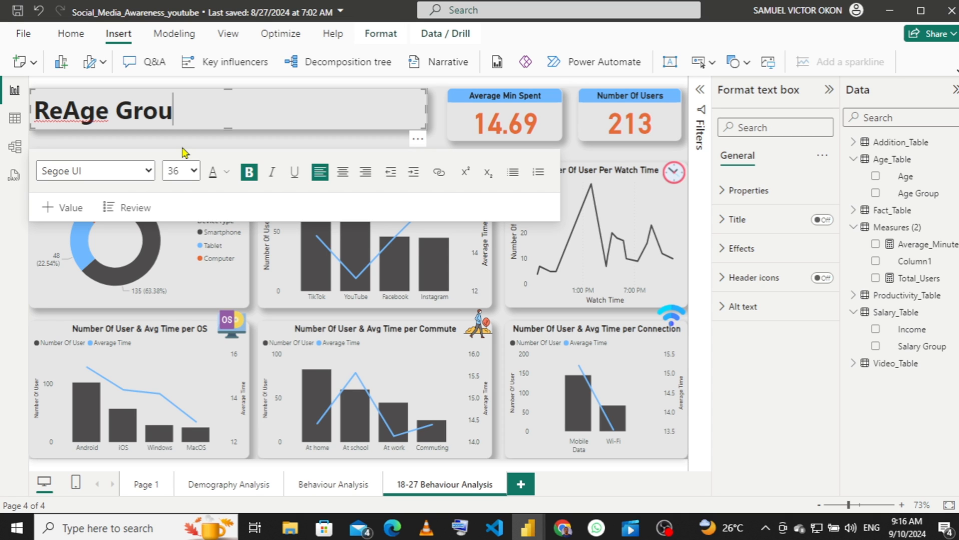
pyautogui.write('p 18')
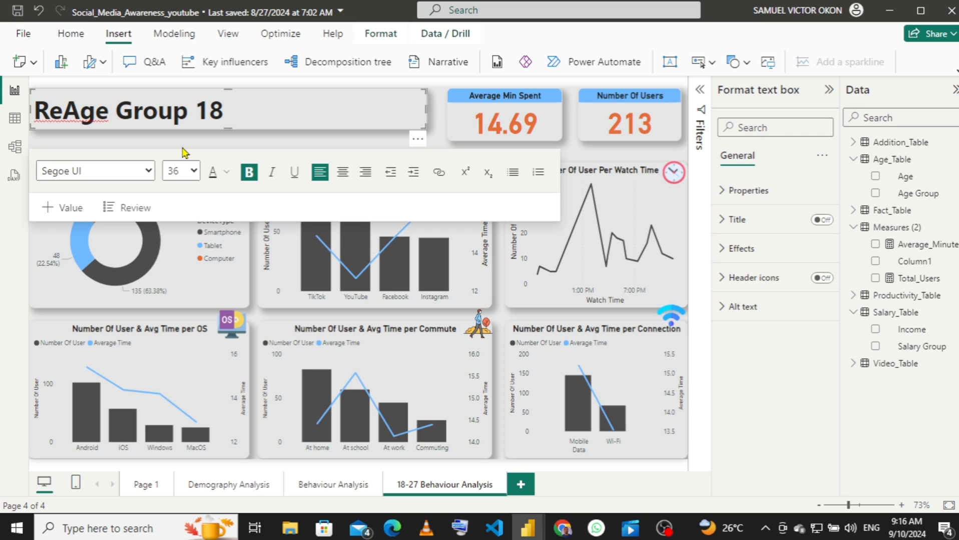
pyautogui.write('-27 Report')
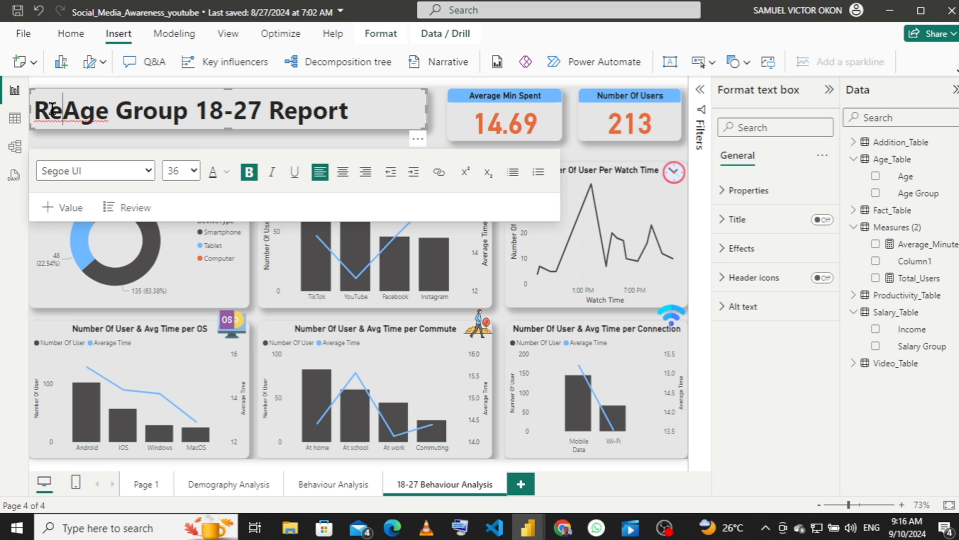
pyautogui.moveTo(63, 112); pyautogui.dragTo(35, 116)
pyautogui.press('BackSpace')
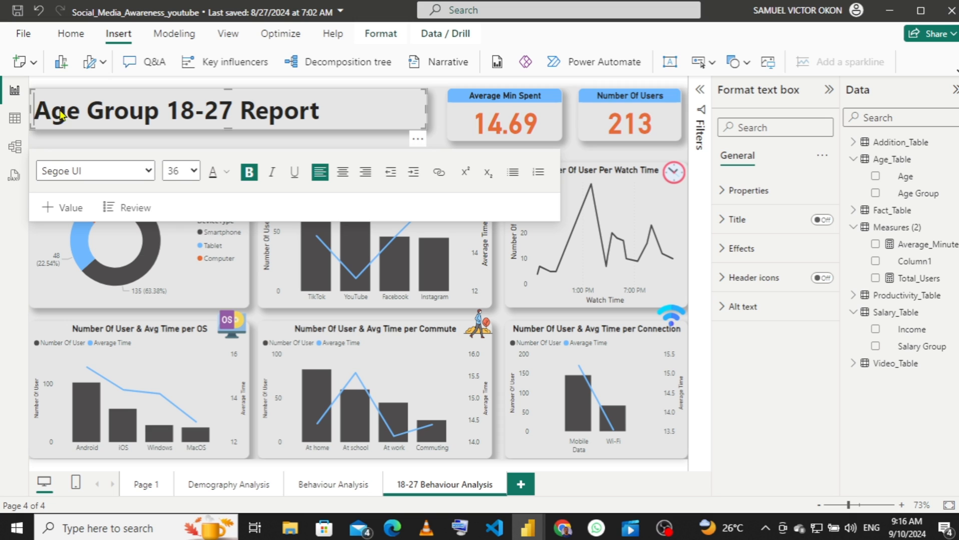
# - Narrow the heading text box from both sides so it clears the back arrow and fits closely around its text
pyautogui.moveTo(29, 117); pyautogui.dragTo(94, 116)
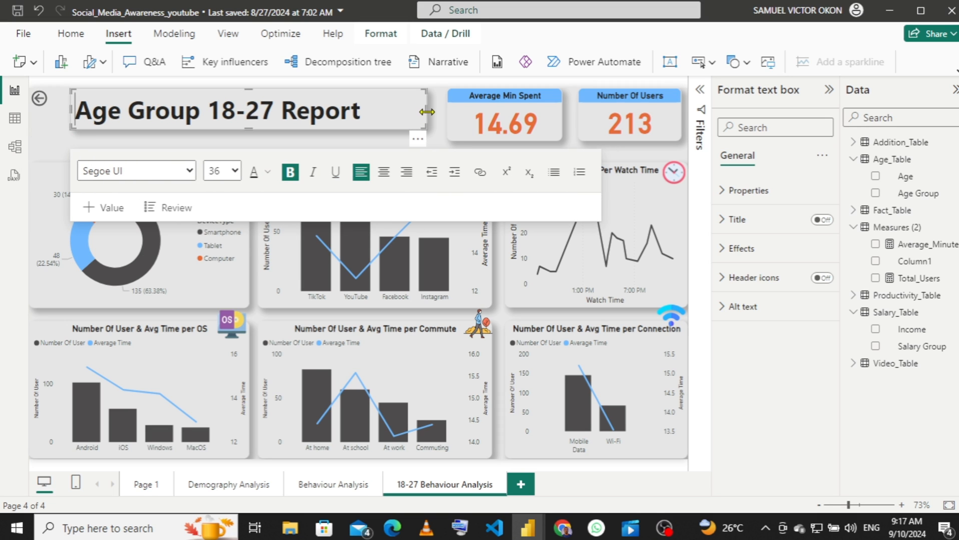
pyautogui.moveTo(425, 109); pyautogui.dragTo(393, 111)
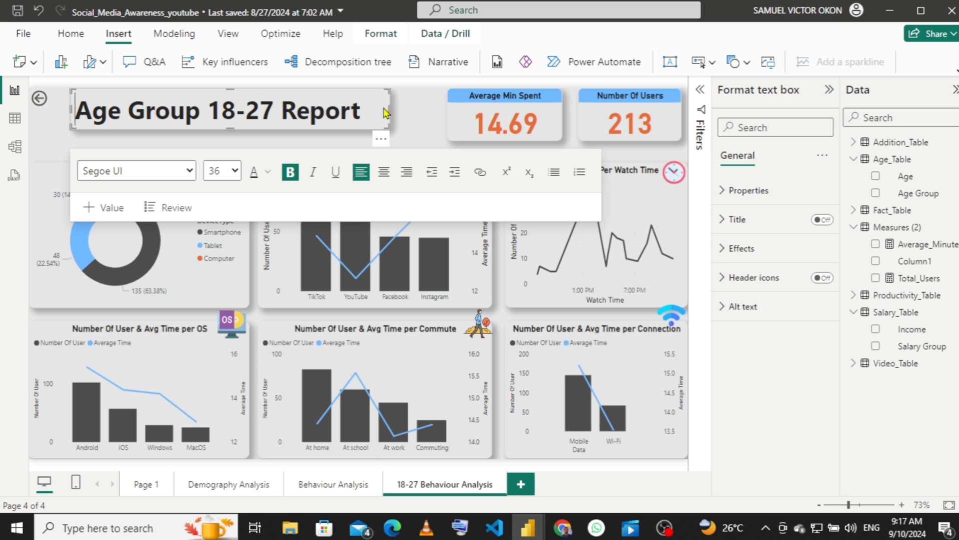
pyautogui.moveTo(390, 111); pyautogui.dragTo(377, 114)
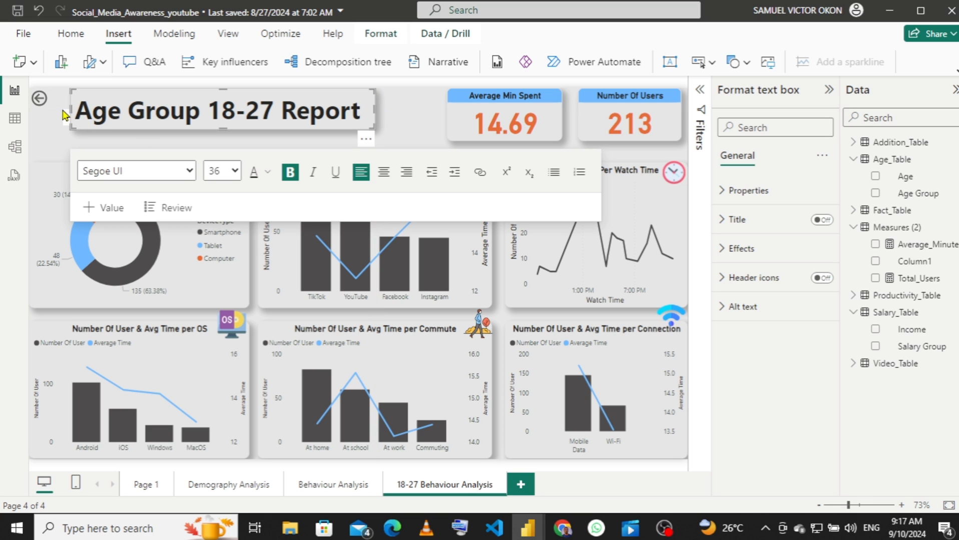
# - Extend the heading text box slightly toward the back arrow and centre the Age Group 18-27 Report text within it
pyautogui.moveTo(64, 115); pyautogui.dragTo(61, 111)
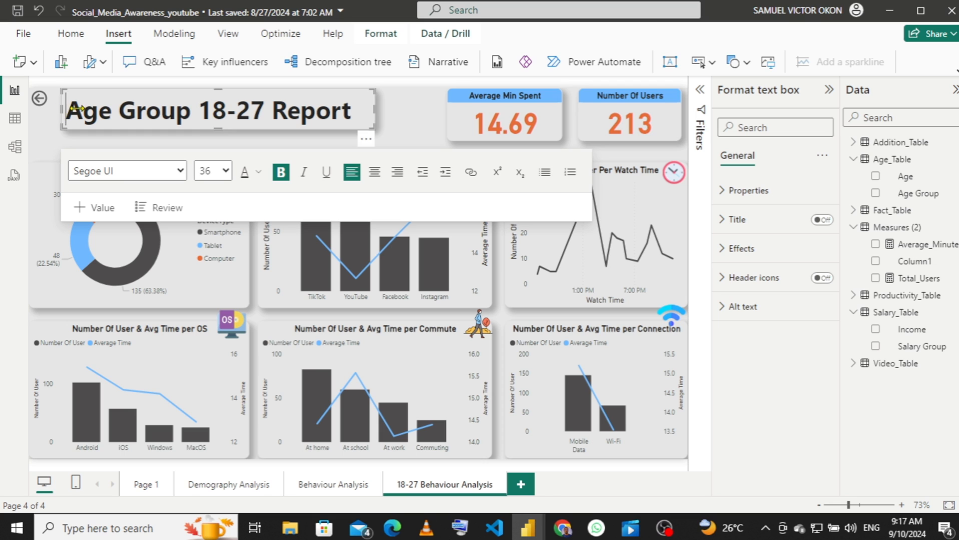
pyautogui.click(375, 173)
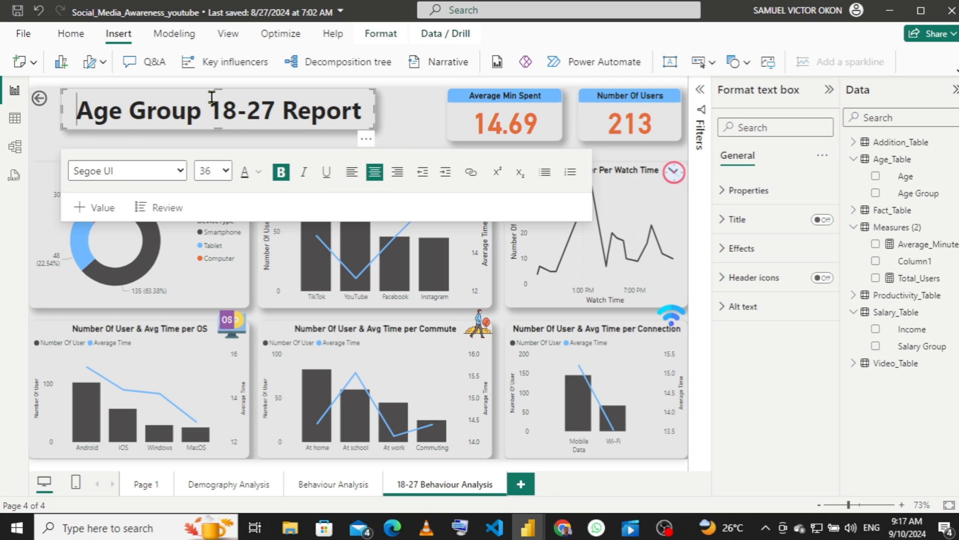
pyautogui.click(407, 117)
# - Resize the back button to a narrower, taller shape so its arrow sits beside the heading box without overlapping it
pyautogui.click(40, 99)
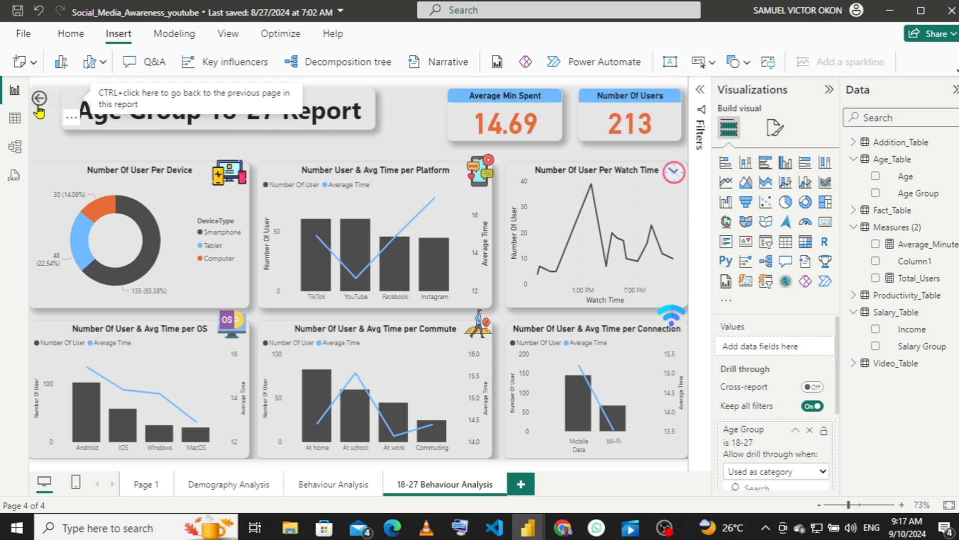
pyautogui.click(39, 106)
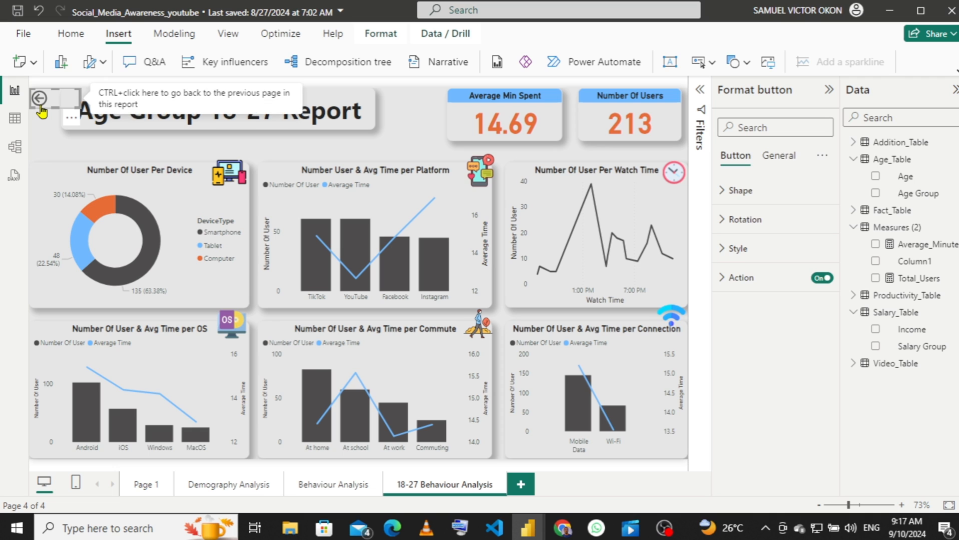
pyautogui.moveTo(51, 106)
pyautogui.mouseDown()
pyautogui.moveTo(51, 129)
pyautogui.moveTo(70, 109)
pyautogui.moveTo(59, 111)
pyautogui.mouseUp()
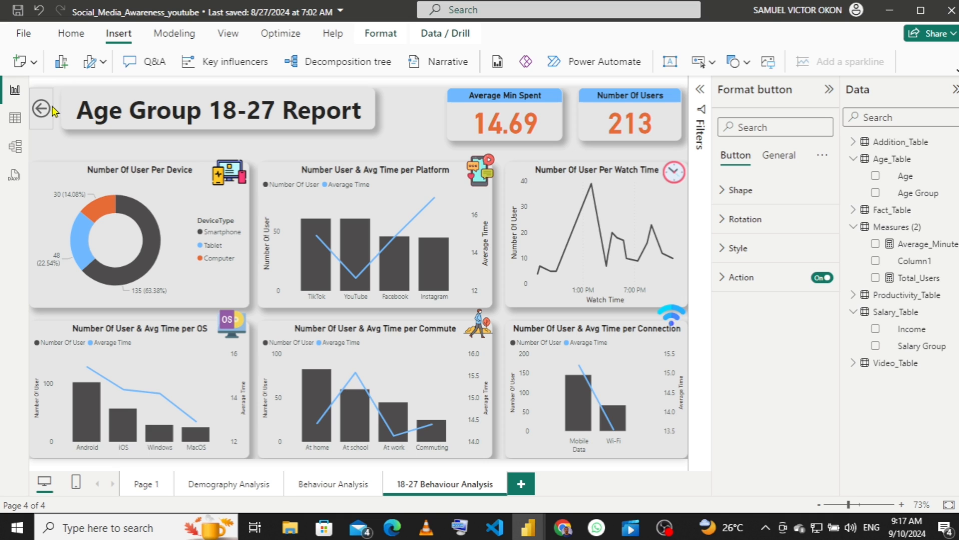
pyautogui.click(52, 110)
pyautogui.click(414, 119)
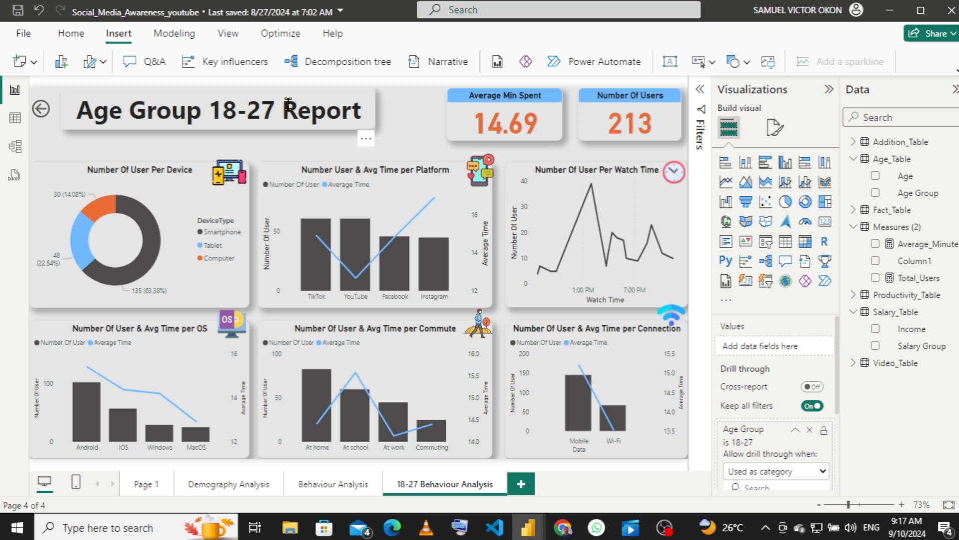
# - Copy the Age Group 18-27 Report heading text and duplicate the Behaviour Analysis page
pyautogui.moveTo(361, 115); pyautogui.dragTo(77, 114)
pyautogui.hotkey('ctrl', 'c')
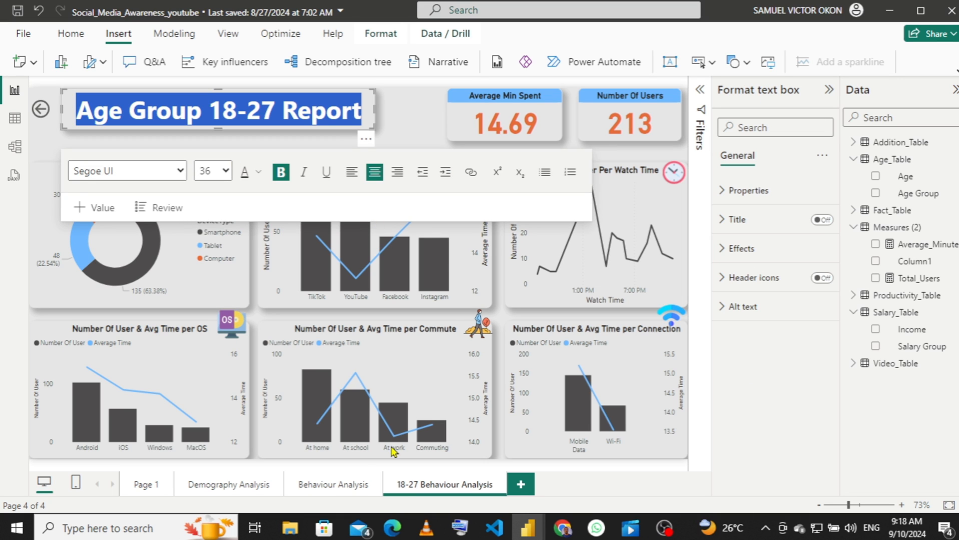
pyautogui.click(216, 487)
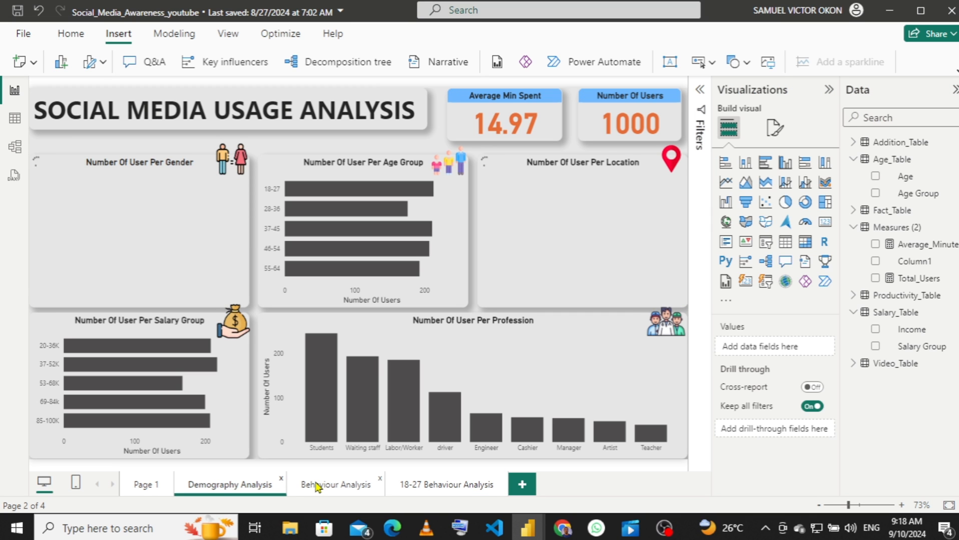
pyautogui.click(316, 486)
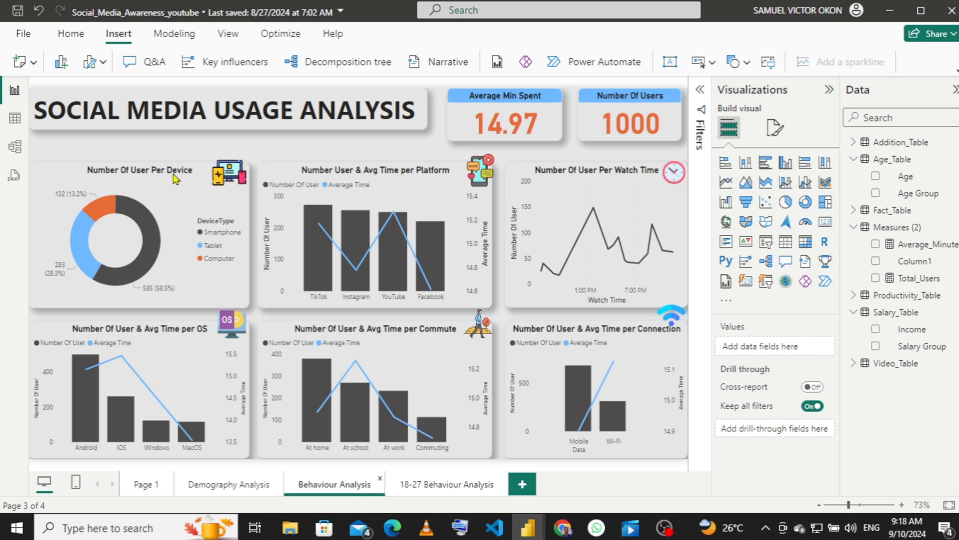
pyautogui.rightClick(338, 486)
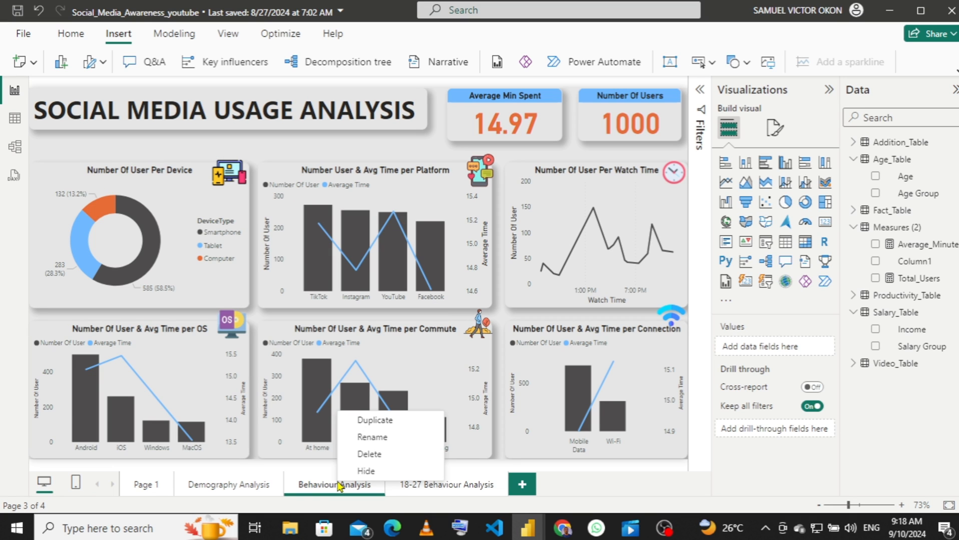
pyautogui.click(375, 421)
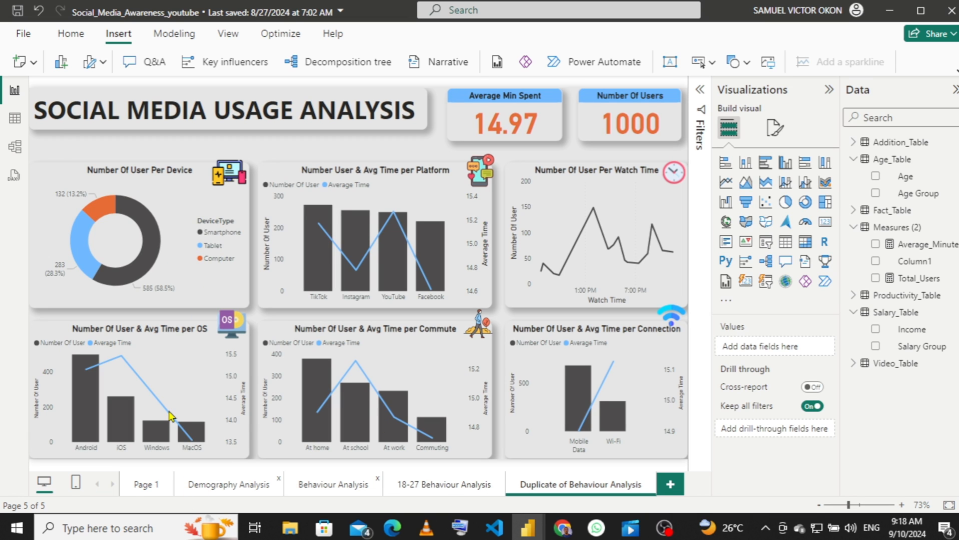
# - Check the second age group on the Demography Analysis page and rename the duplicated page as 28-36 Behaviour Analysis
pyautogui.click(216, 486)
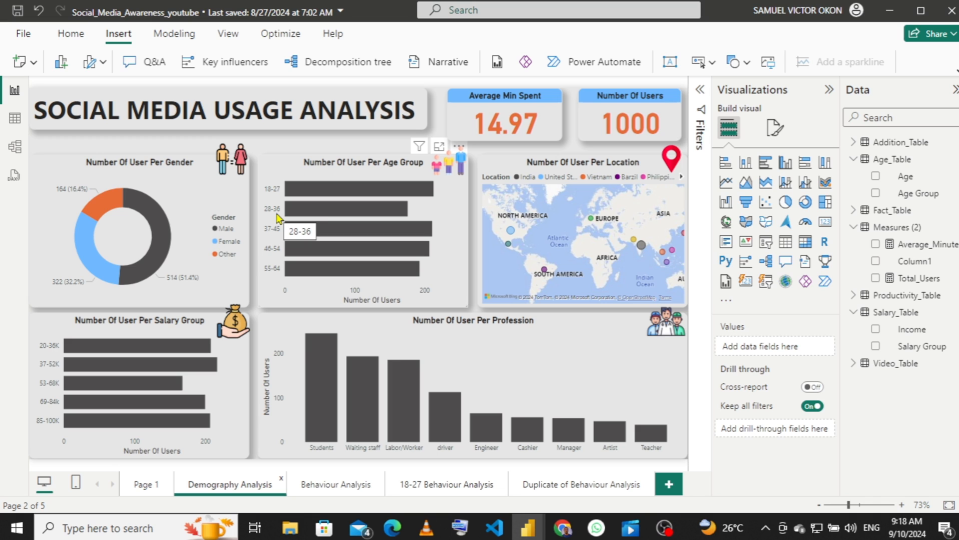
pyautogui.click(551, 484)
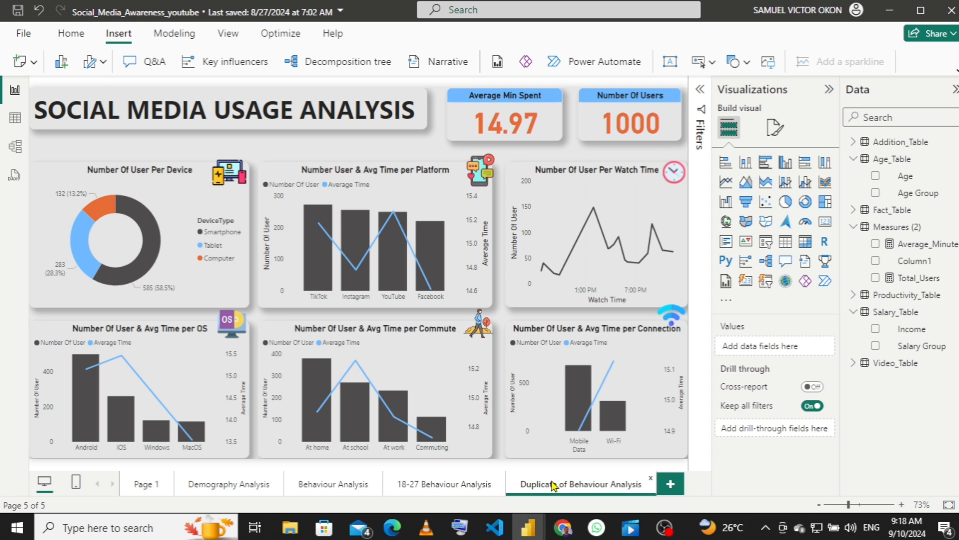
pyautogui.rightClick(554, 489)
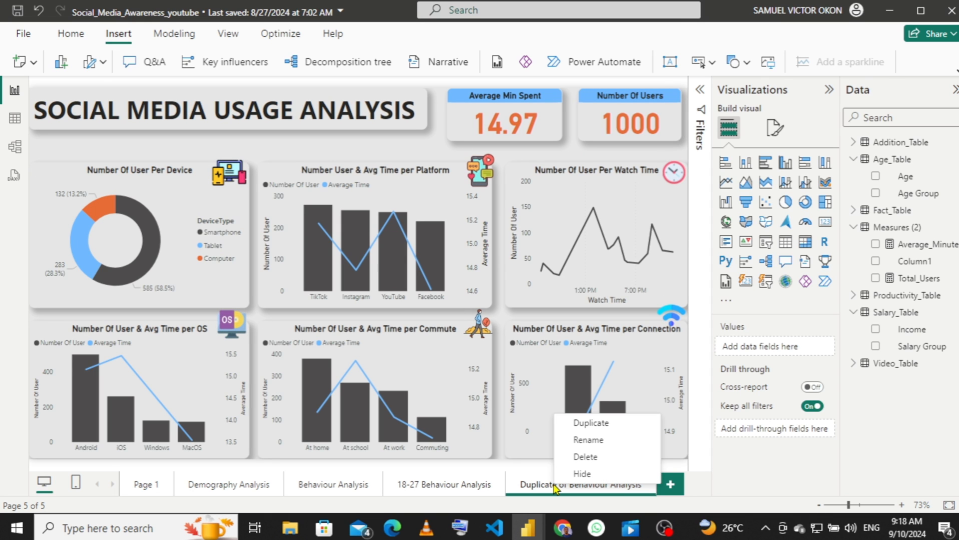
pyautogui.click(588, 442)
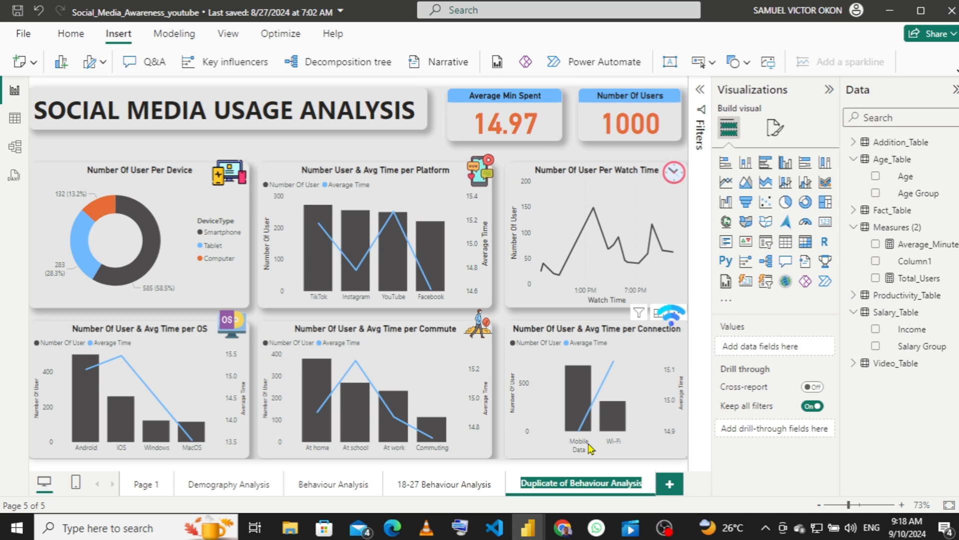
pyautogui.write('@')
pyautogui.press('BackSpace')
pyautogui.write('2')
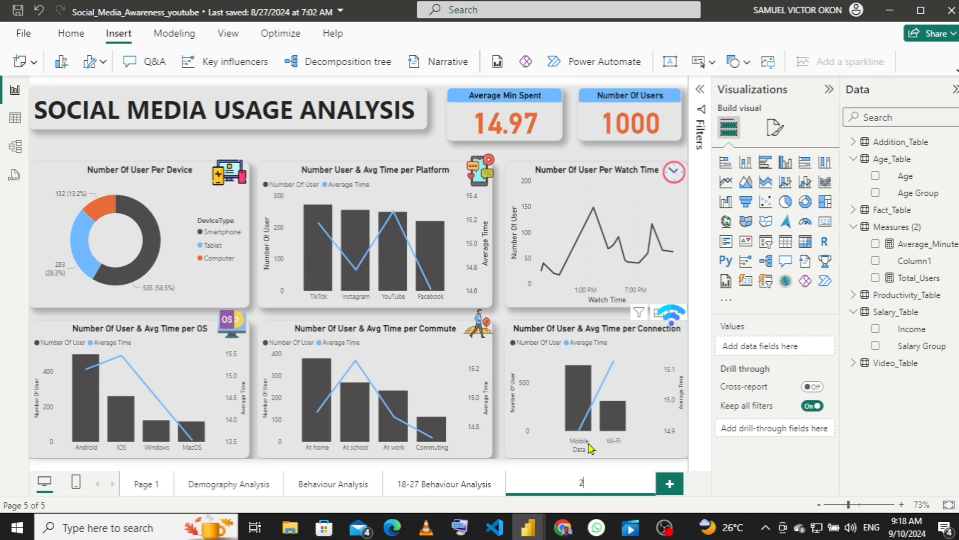
pyautogui.write('8-36 Behaviour Anal')
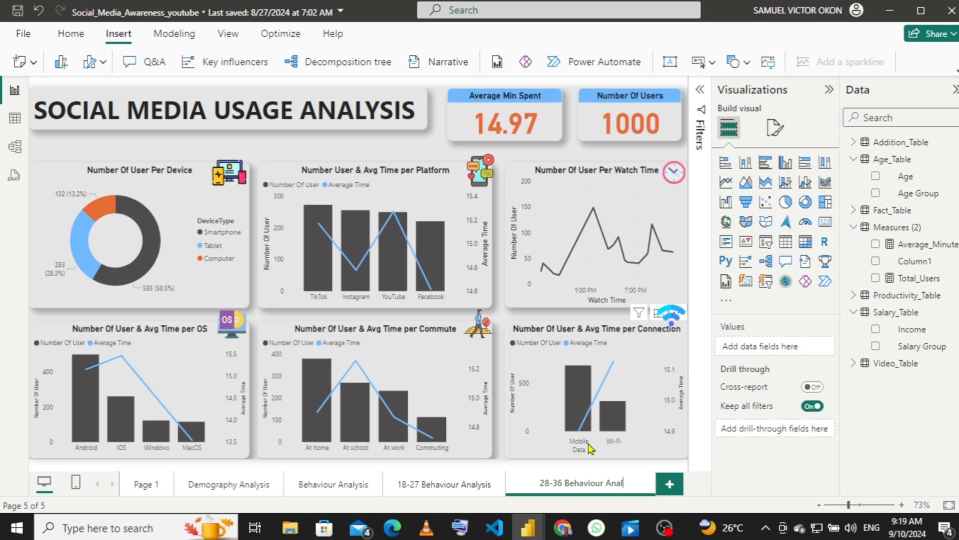
pyautogui.write('ysis')
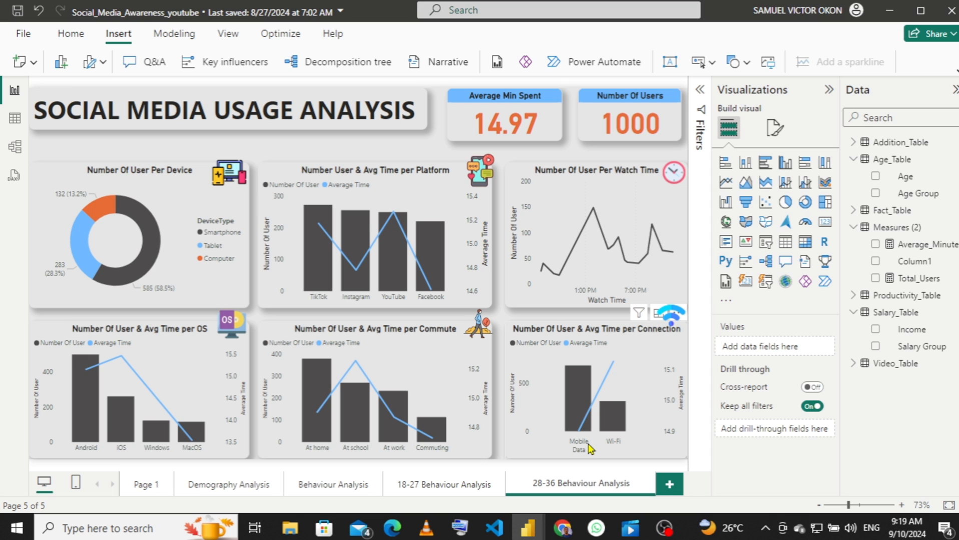
pyautogui.press('Return')
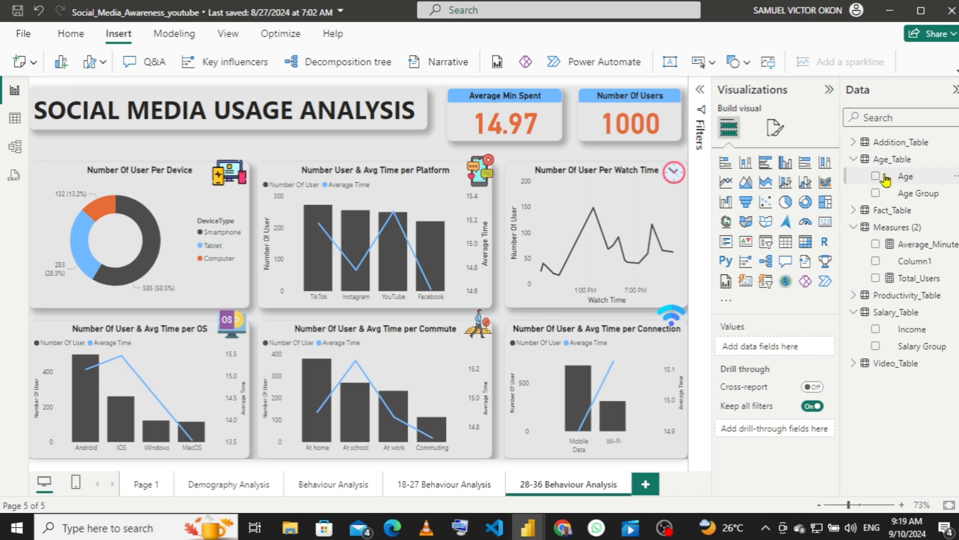
# - Add Age Group as the drill-through field of the 28-36 Behaviour Analysis page and filter it to 28-36
pyautogui.moveTo(905, 195); pyautogui.dragTo(773, 435)
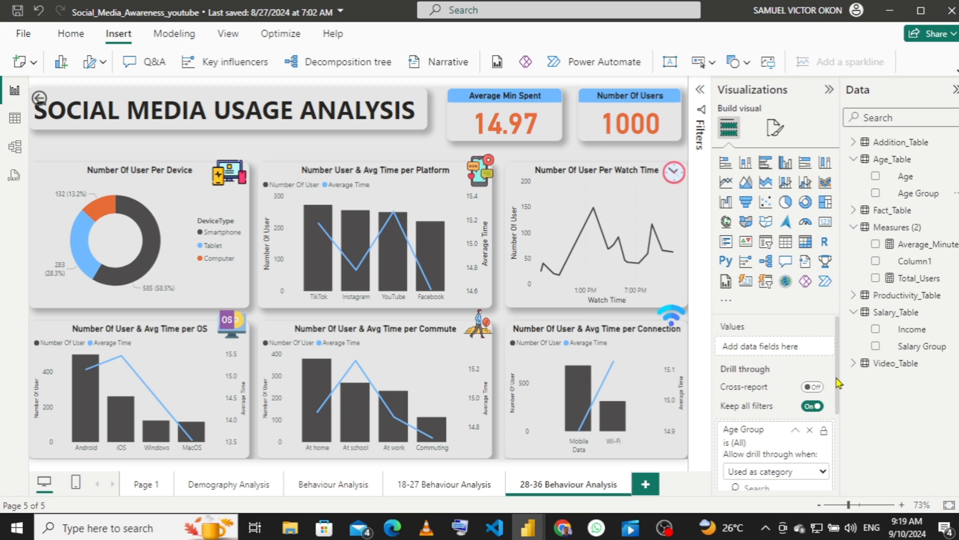
pyautogui.moveTo(837, 386); pyautogui.dragTo(839, 433)
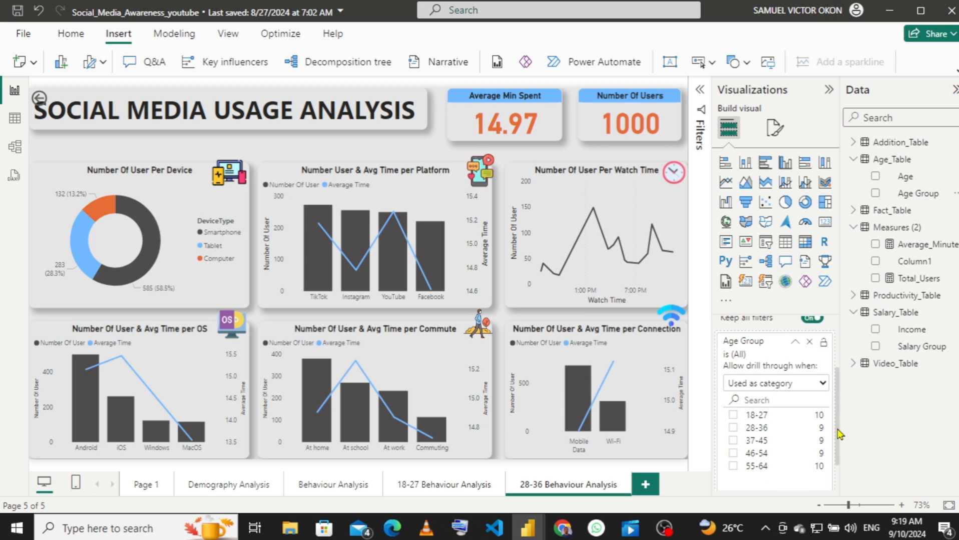
pyautogui.click(733, 429)
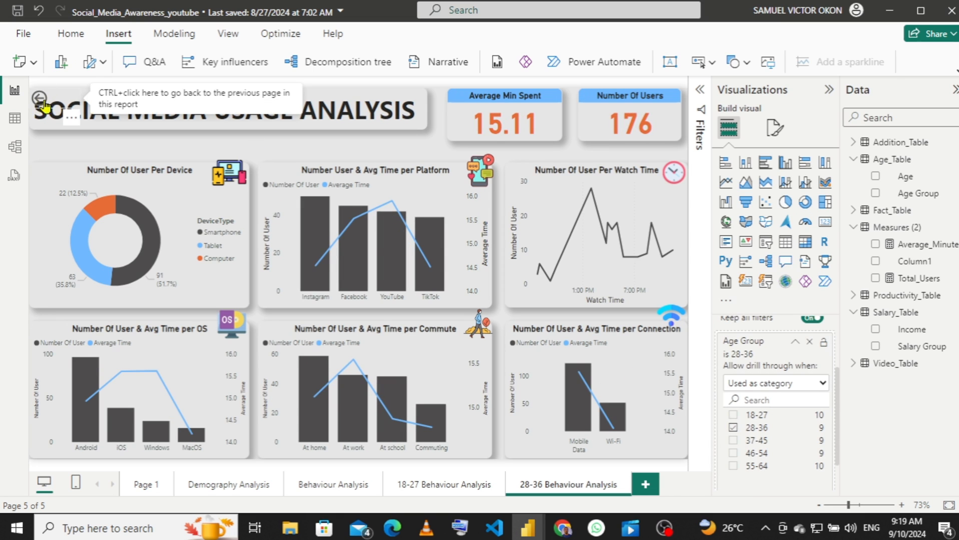
# - Open the SOCIAL MEDIA USAGE ANALYSIS heading text box on the 28-36 page for editing
pyautogui.click(132, 111)
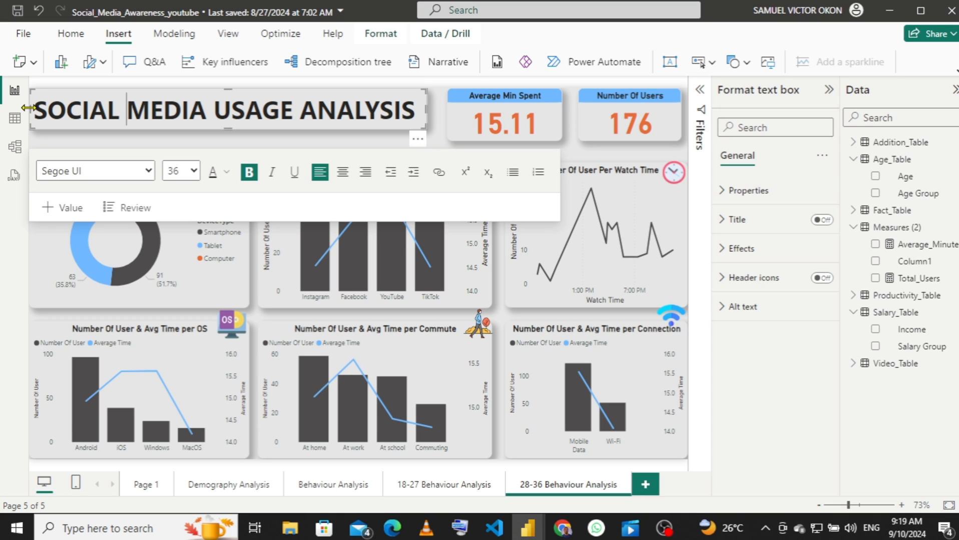
# - Narrow the title text box to clear the back arrow and replace its text with "Age Group 28-36 Report"
pyautogui.moveTo(32, 112); pyautogui.dragTo(76, 113)
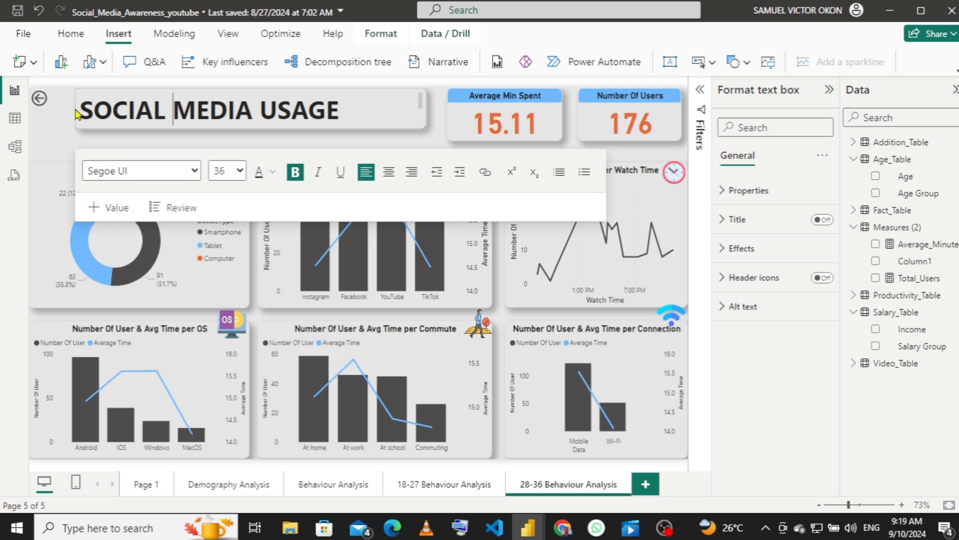
pyautogui.click(365, 110)
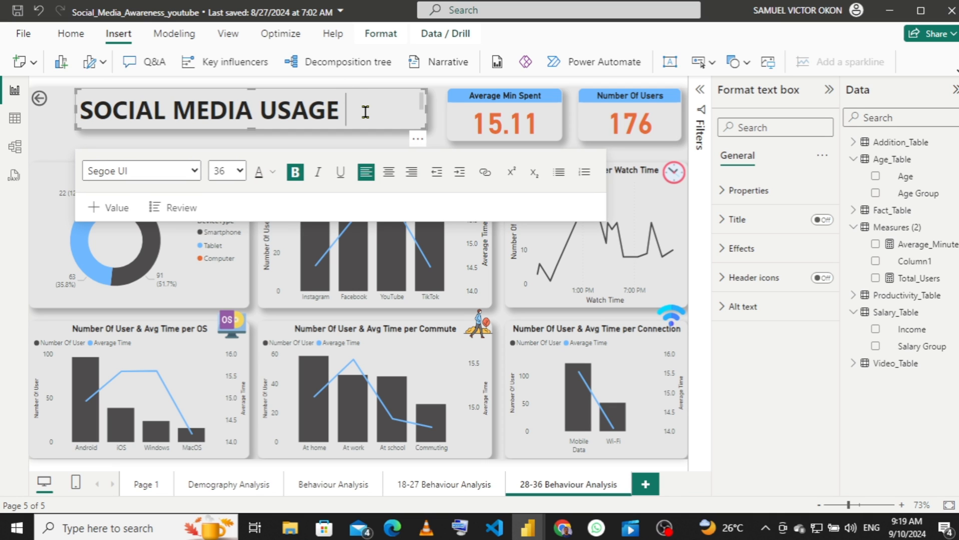
pyautogui.tripleClick(365, 112)
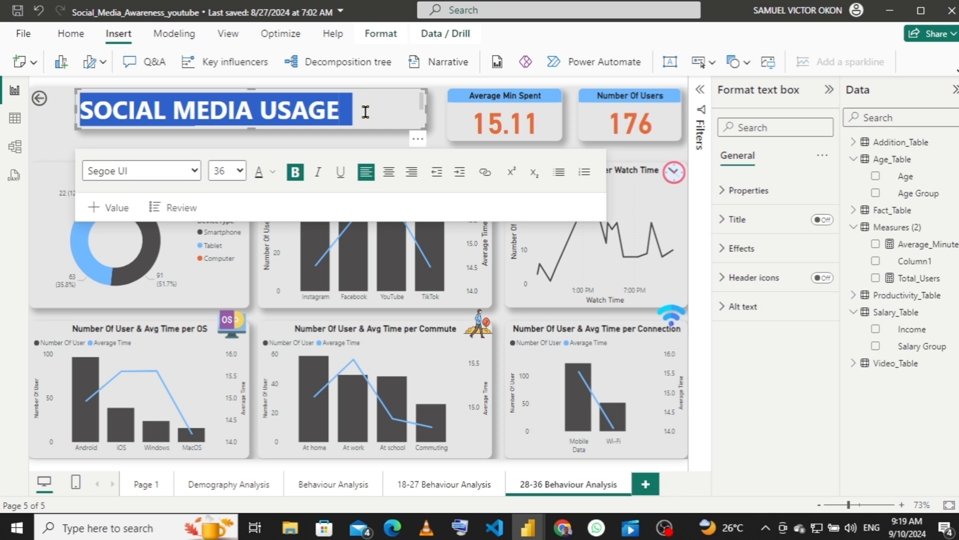
pyautogui.hotkey('ctrl', 'v')
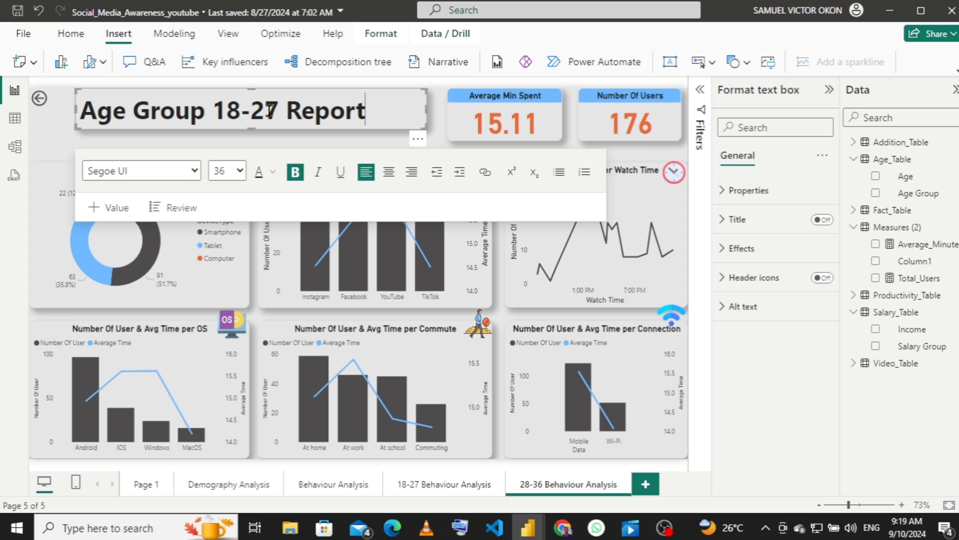
pyautogui.moveTo(274, 110); pyautogui.dragTo(218, 109)
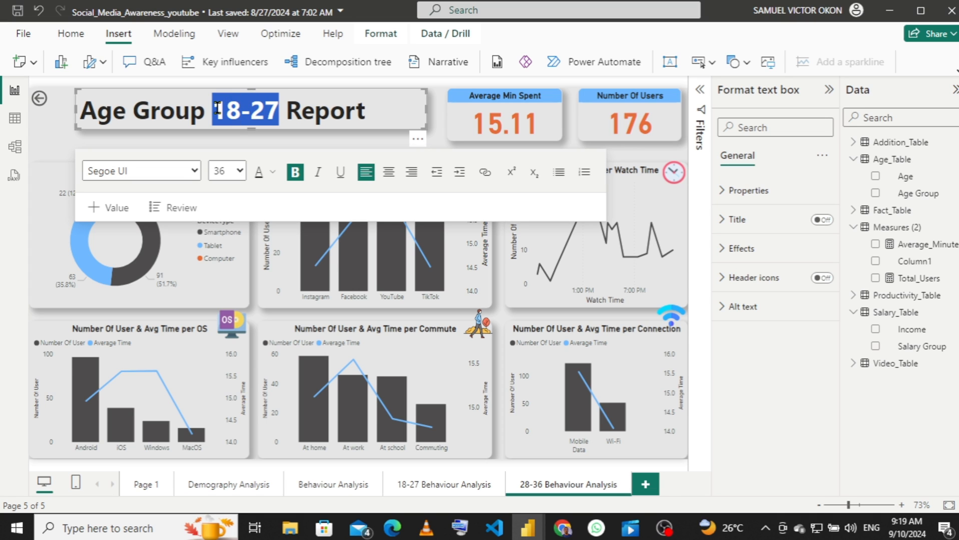
pyautogui.write('28')
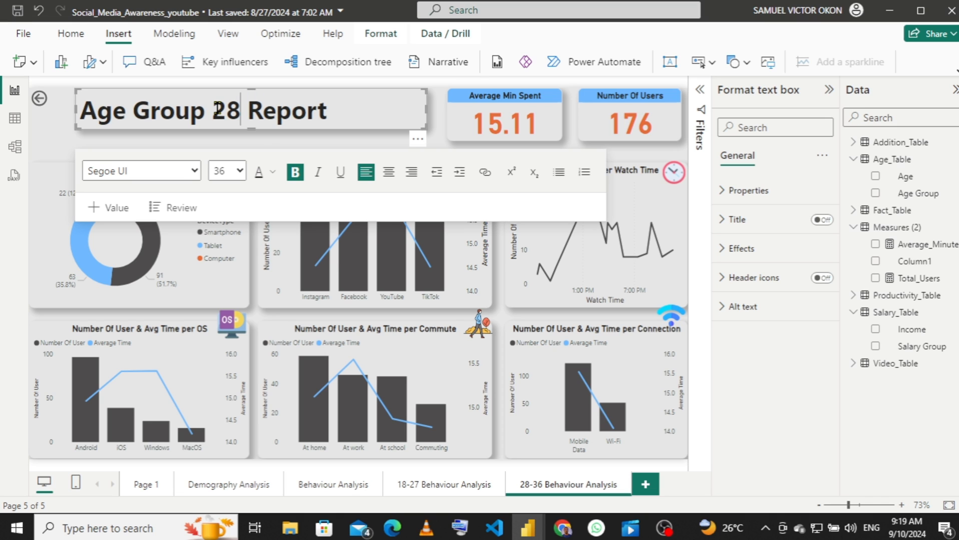
pyautogui.write('-36')
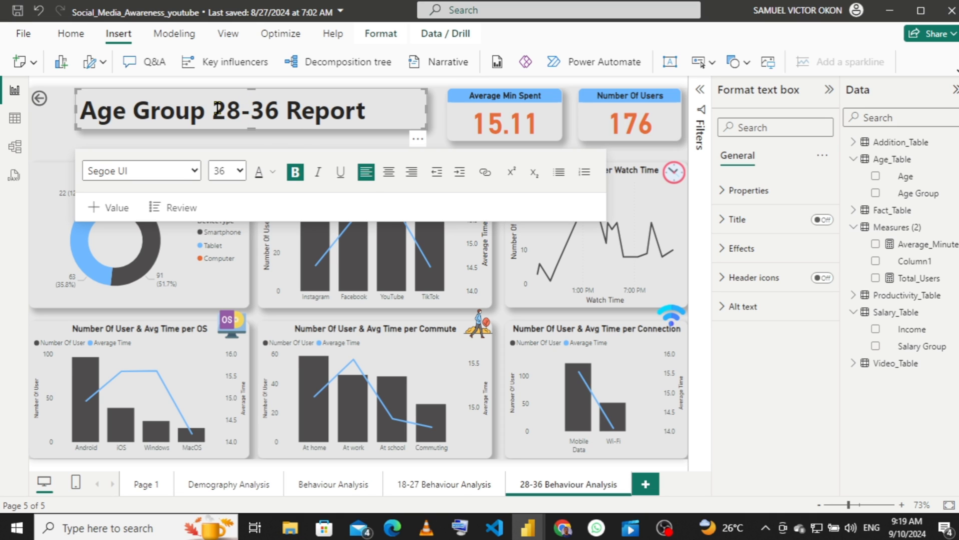
# - Resize and align the back arrow button beside the title, and shorten the title text box to fit its text
pyautogui.click(50, 112)
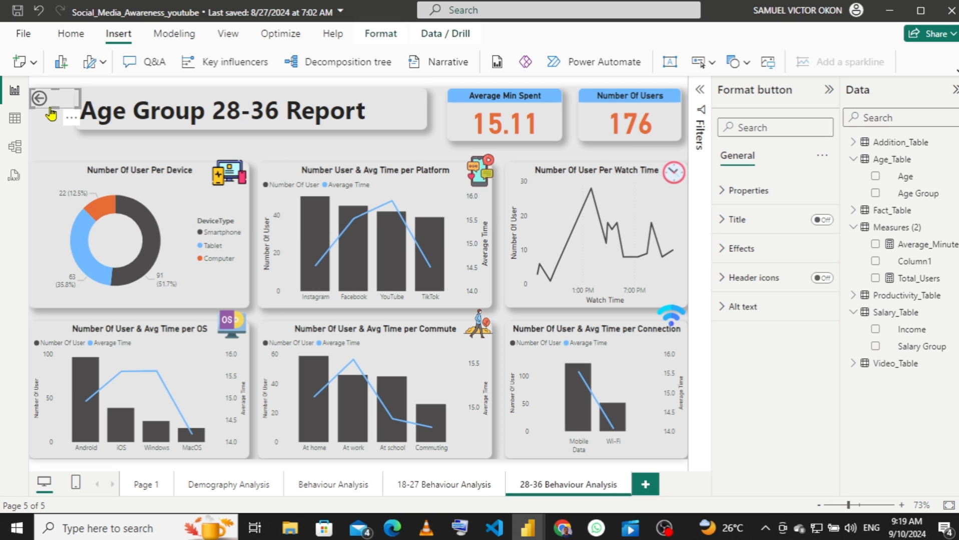
pyautogui.moveTo(55, 109)
pyautogui.mouseDown()
pyautogui.moveTo(53, 129)
pyautogui.moveTo(70, 112)
pyautogui.moveTo(51, 111)
pyautogui.mouseUp()
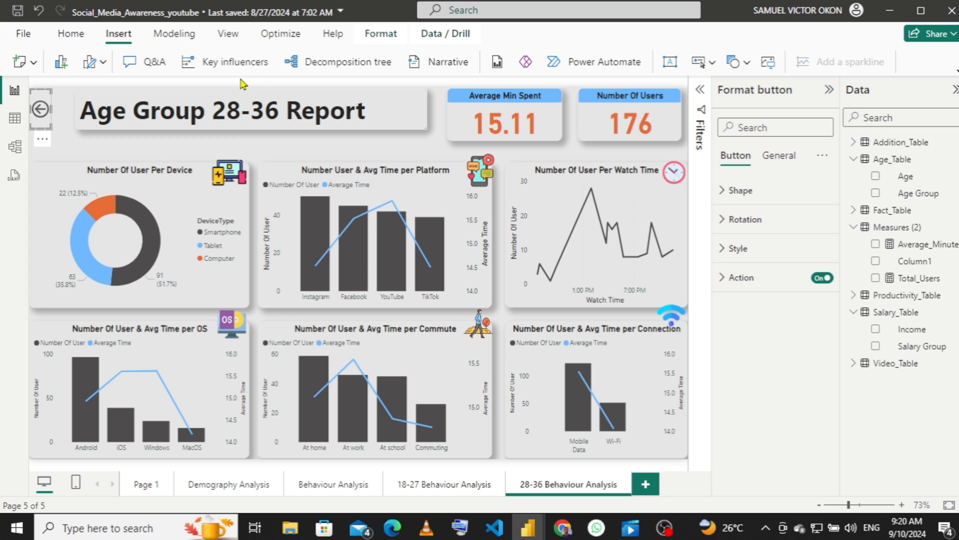
pyautogui.click(413, 108)
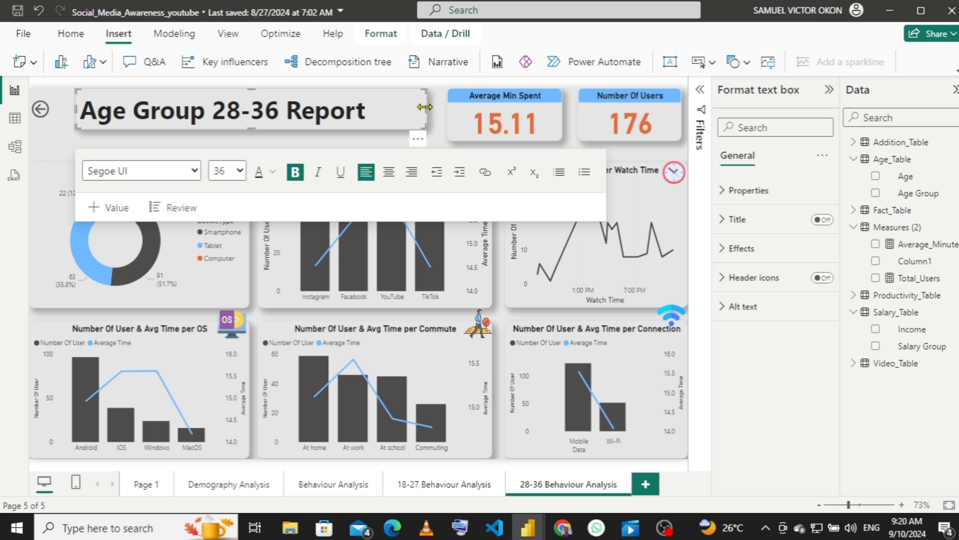
pyautogui.moveTo(387, 111); pyautogui.dragTo(384, 110)
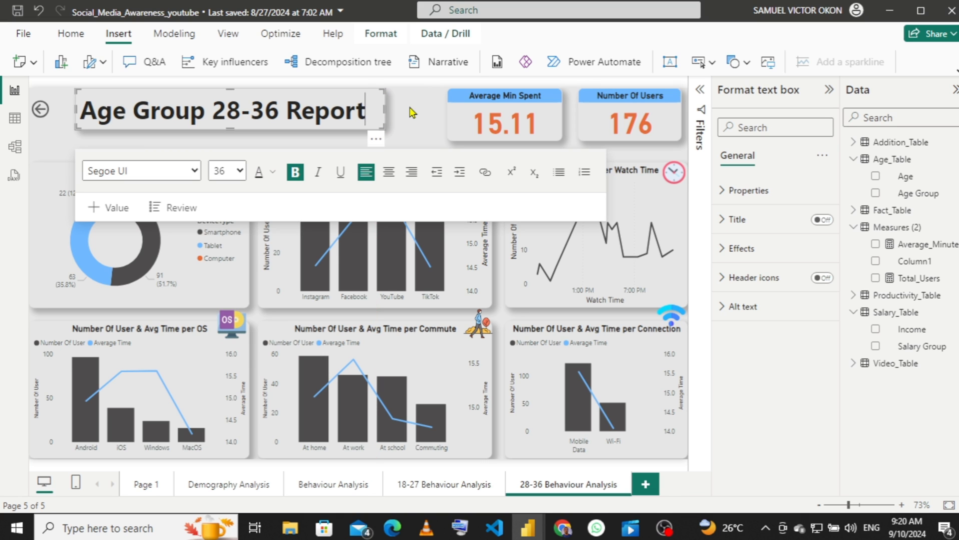
pyautogui.click(410, 112)
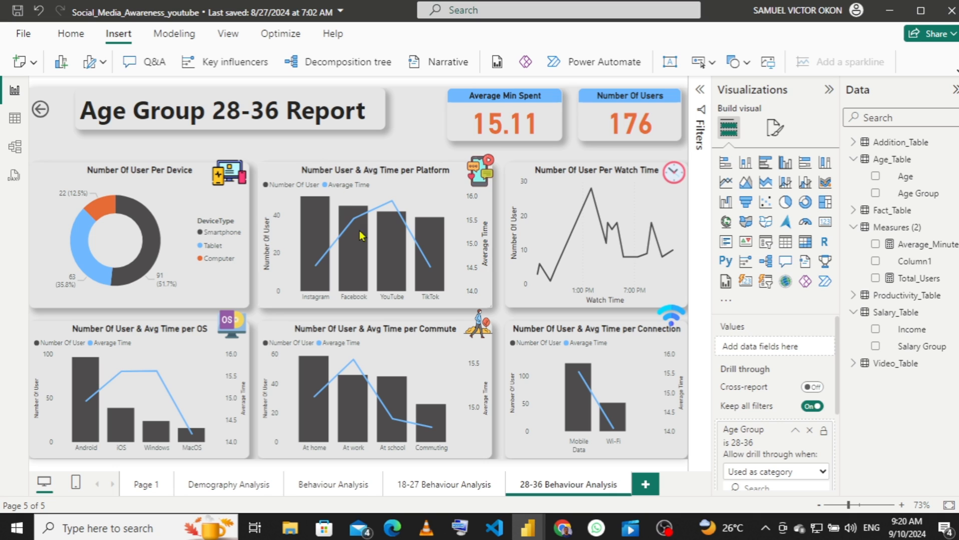
# - Inspect the average time for YouTube in the users and average time per platform chart
pyautogui.moveTo(320, 274)
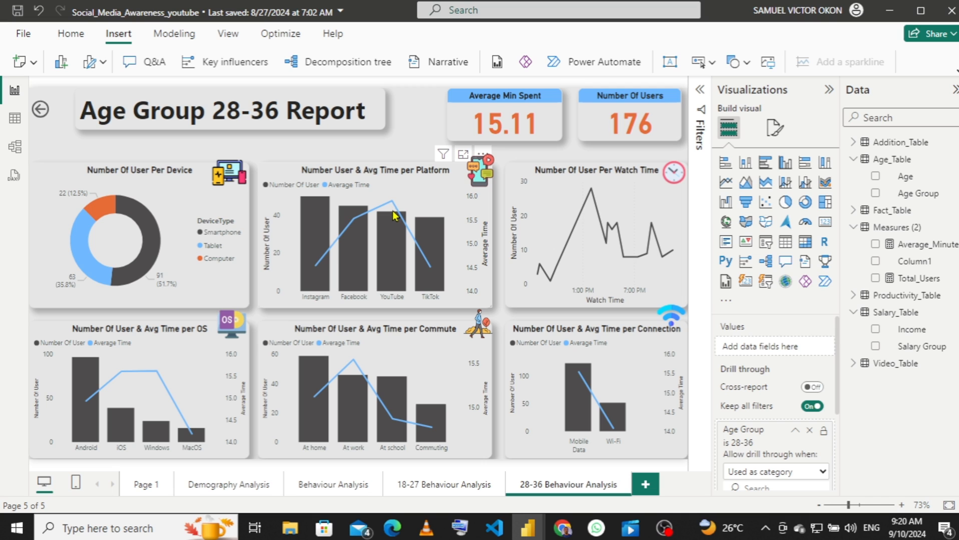
pyautogui.moveTo(392, 211)
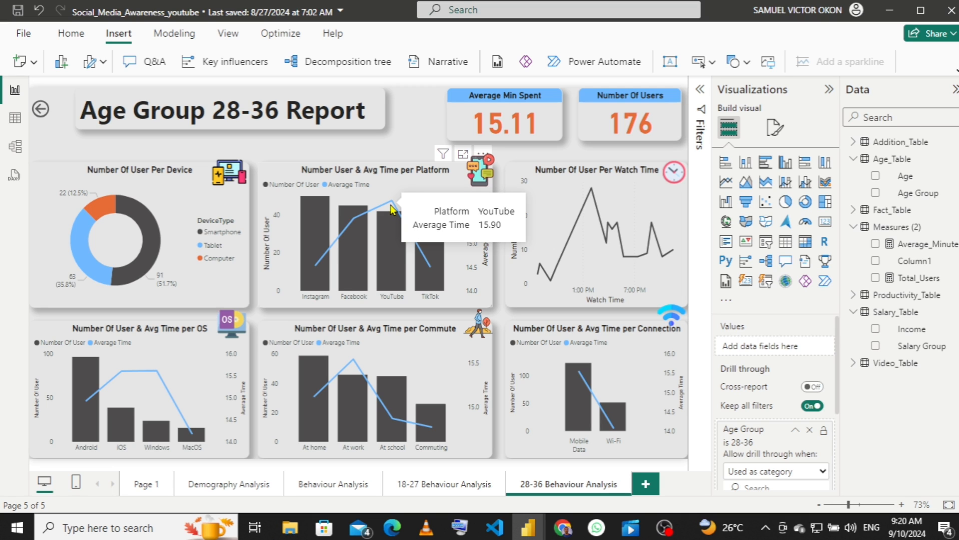
pyautogui.moveTo(360, 224)
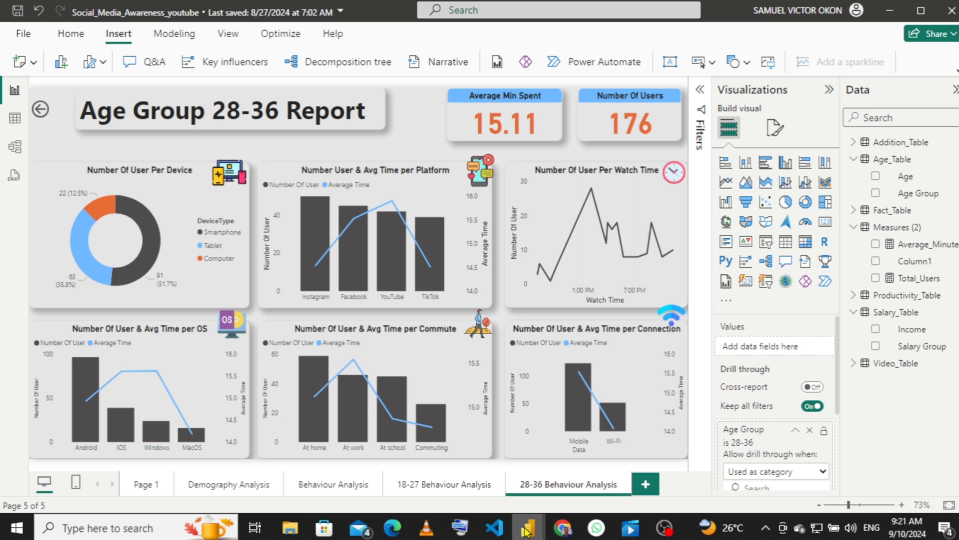
# - Switch to the Social Media Awareness report and open its Effect Analysis On Age Group page
pyautogui.moveTo(522, 529)
pyautogui.click(448, 476)
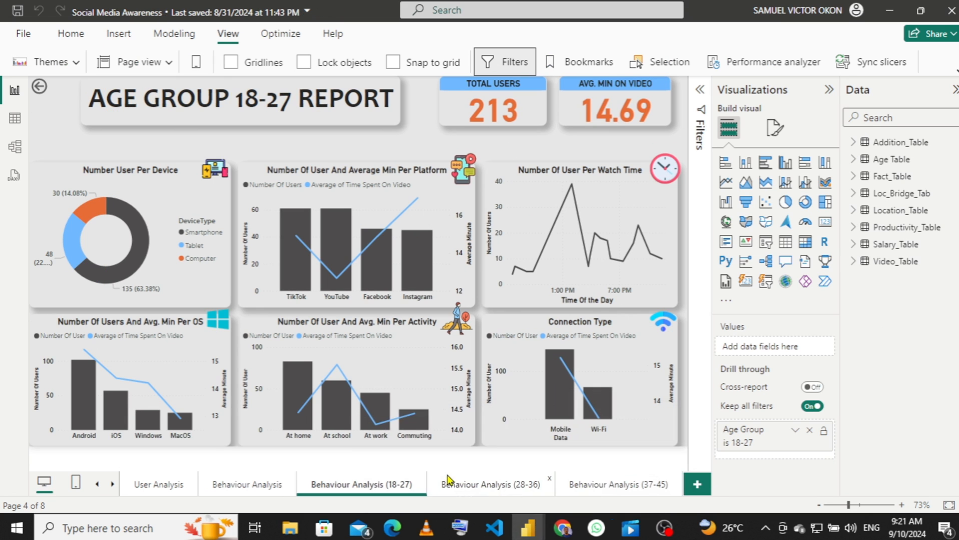
pyautogui.click(98, 484)
pyautogui.click(98, 484)
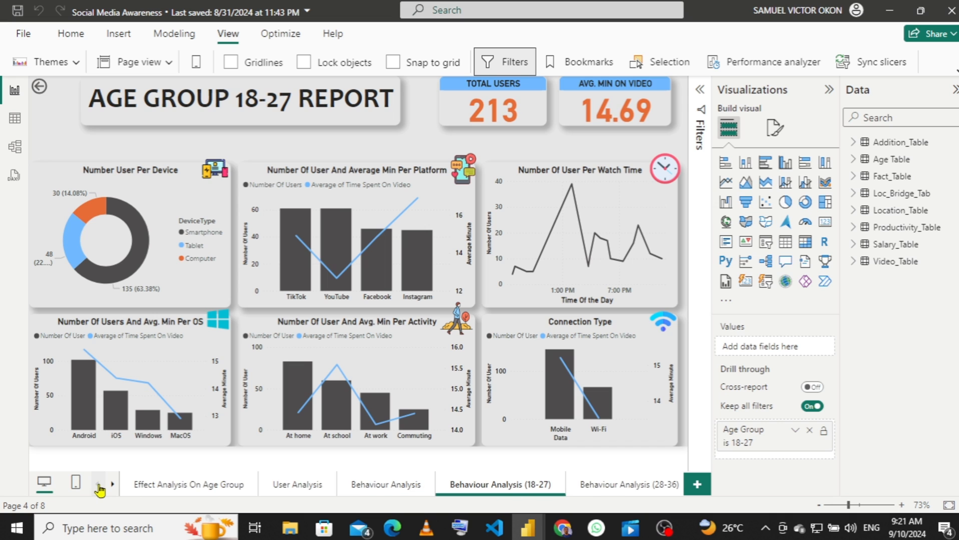
pyautogui.click(194, 487)
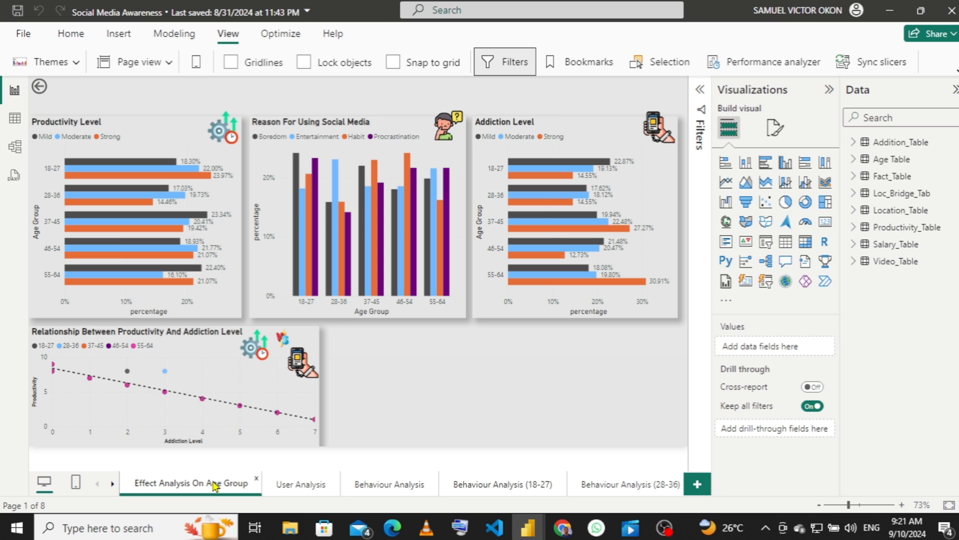
# - Rename the Effect Analysis On Age Group page to "Effect Analysis On Users"
pyautogui.doubleClick(215, 485)
pyautogui.click(204, 483)
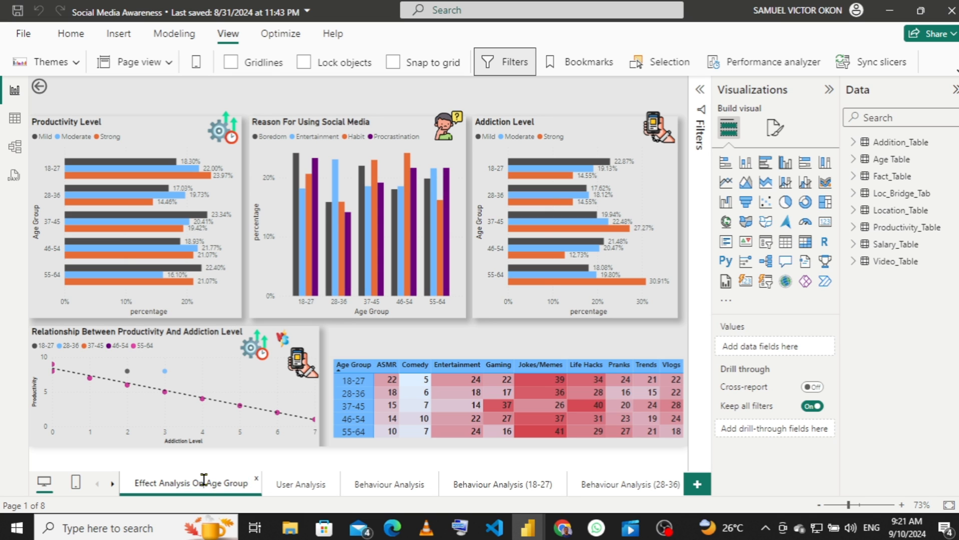
pyautogui.moveTo(245, 483); pyautogui.dragTo(207, 481)
pyautogui.write('Userd')
pyautogui.press('BackSpace')
pyautogui.write('s')
pyautogui.press('Return')
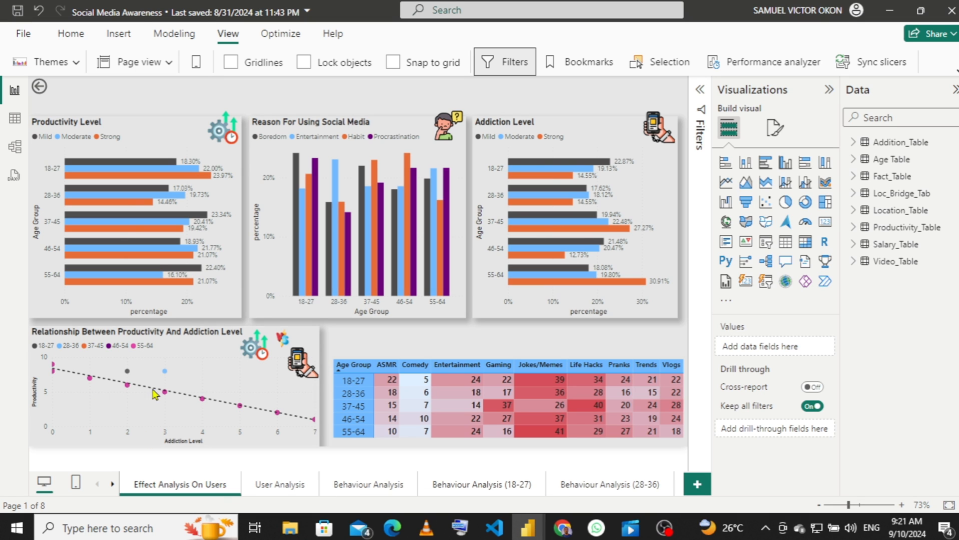
# - Restore the first page's name to "Effect Analysis On Age Group"
pyautogui.rightClick(220, 488)
pyautogui.click(250, 448)
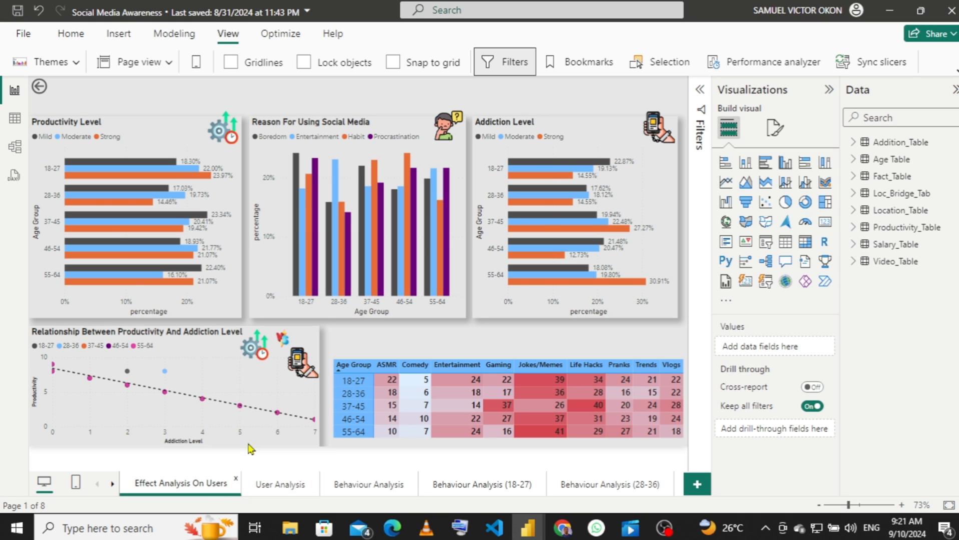
pyautogui.click(232, 484)
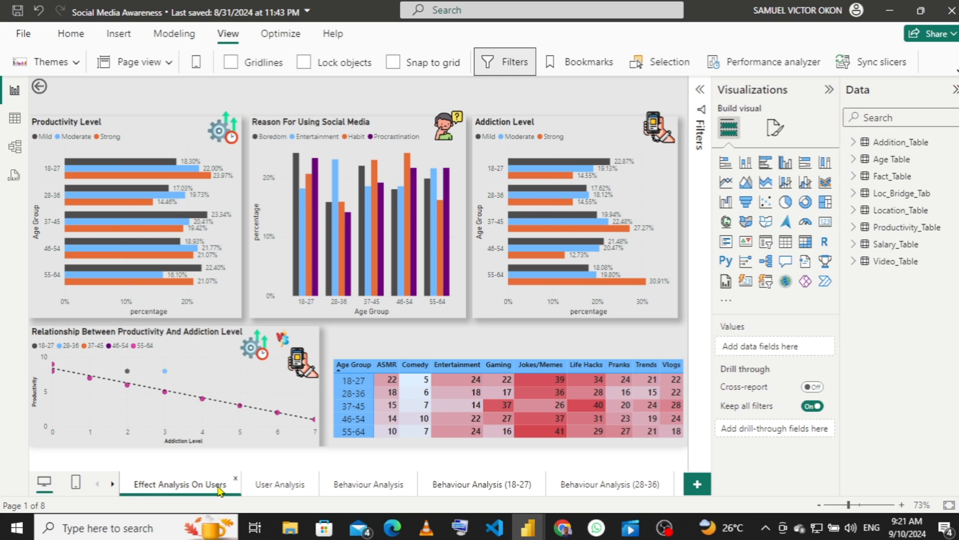
pyautogui.rightClick(224, 488)
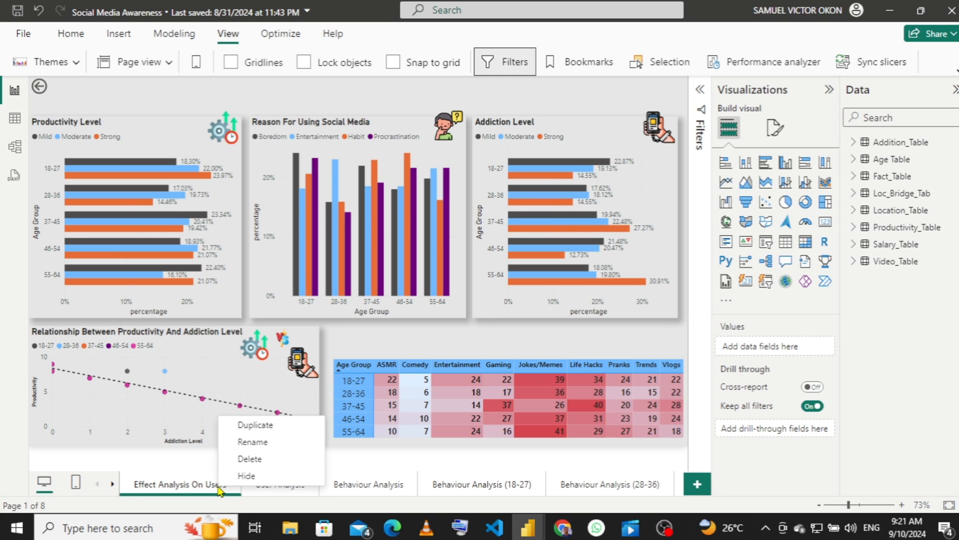
pyautogui.click(244, 459)
pyautogui.doubleClick(221, 483)
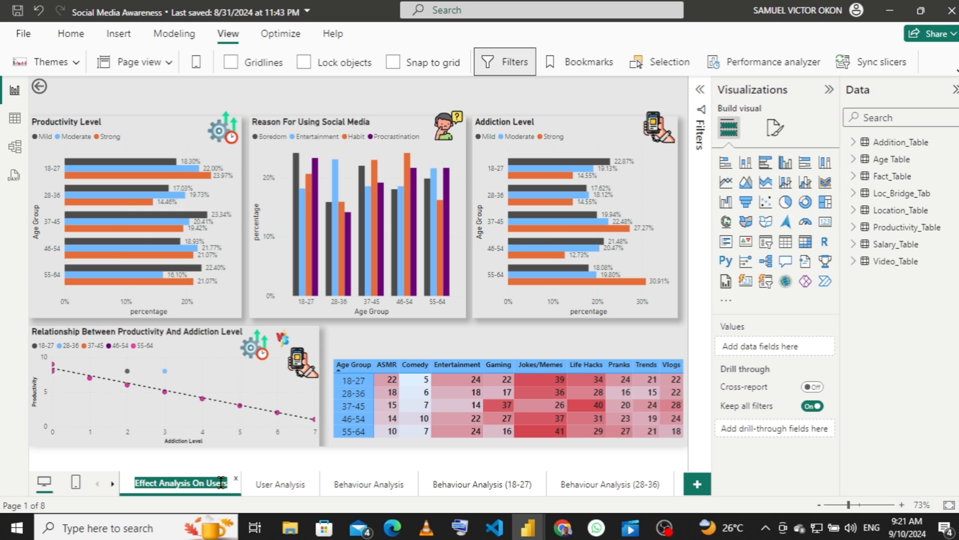
pyautogui.click(221, 484)
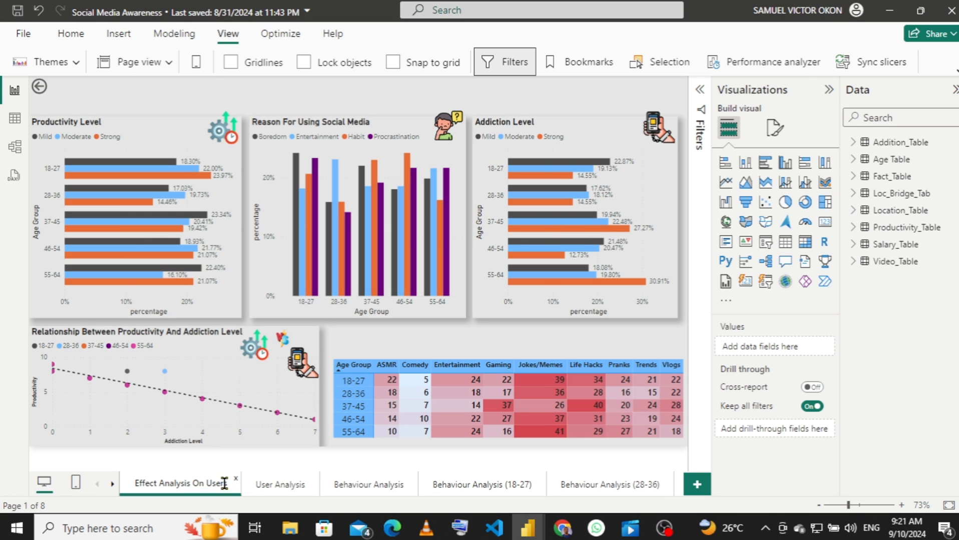
pyautogui.moveTo(224, 484); pyautogui.dragTo(206, 483)
pyautogui.write('s')
pyautogui.press('BackSpace')
pyautogui.press('BackSpace')
pyautogui.write('Age Group')
pyautogui.press('Return')
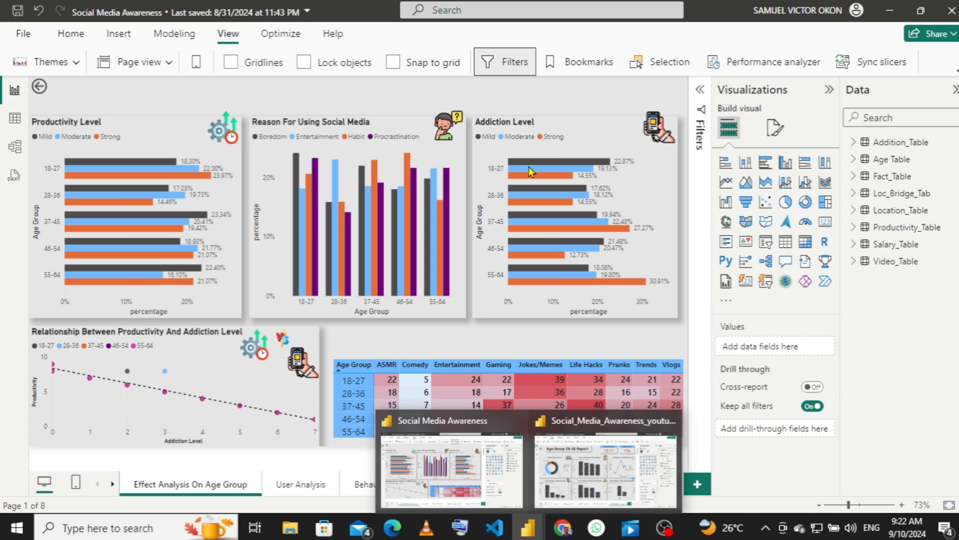
# - Examine the formulas of the percentage, number of users and no of user without measures behind the Addiction Level chart
pyautogui.click(596, 126)
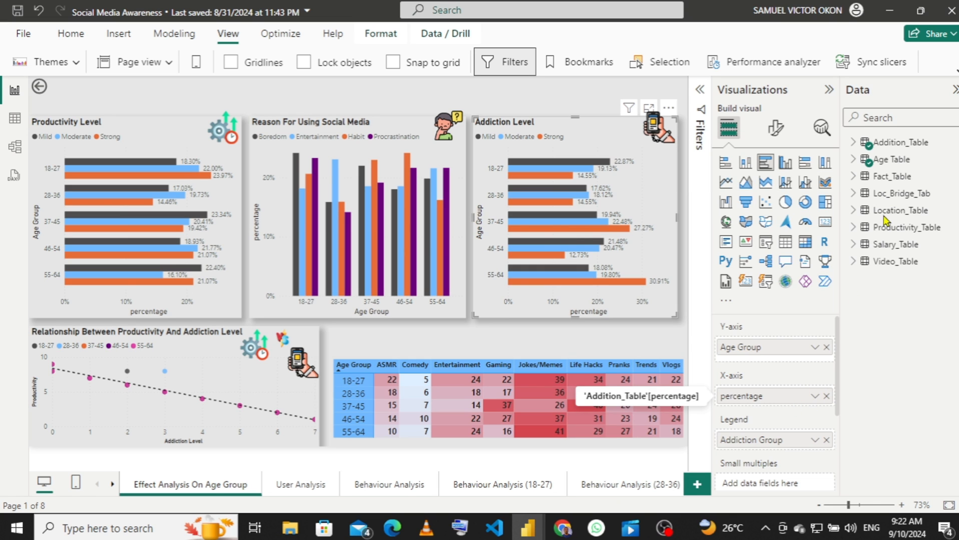
pyautogui.click(854, 143)
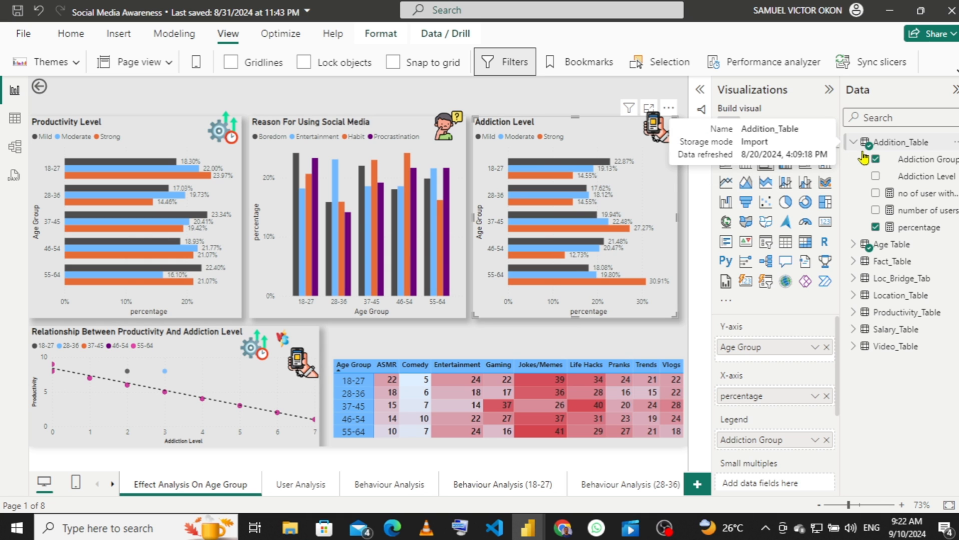
pyautogui.click(913, 229)
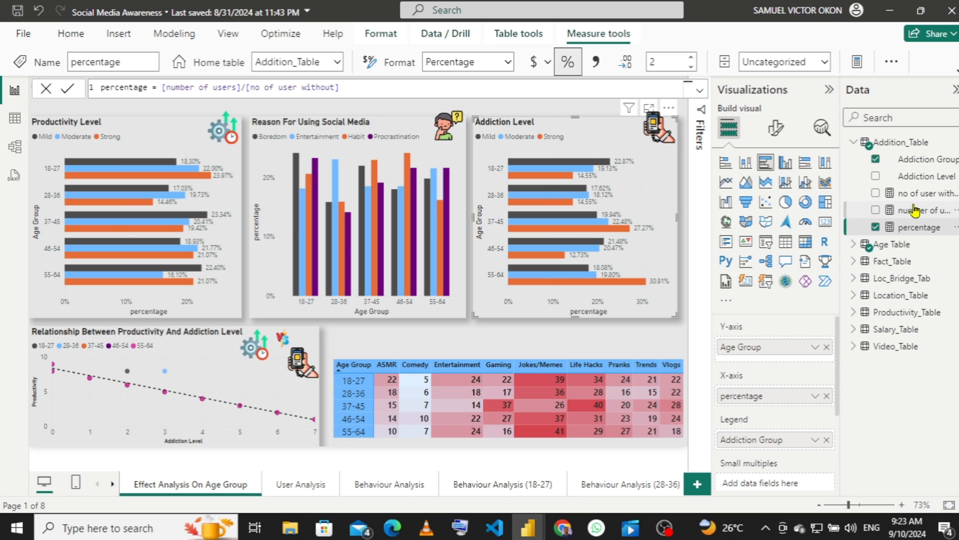
pyautogui.click(914, 211)
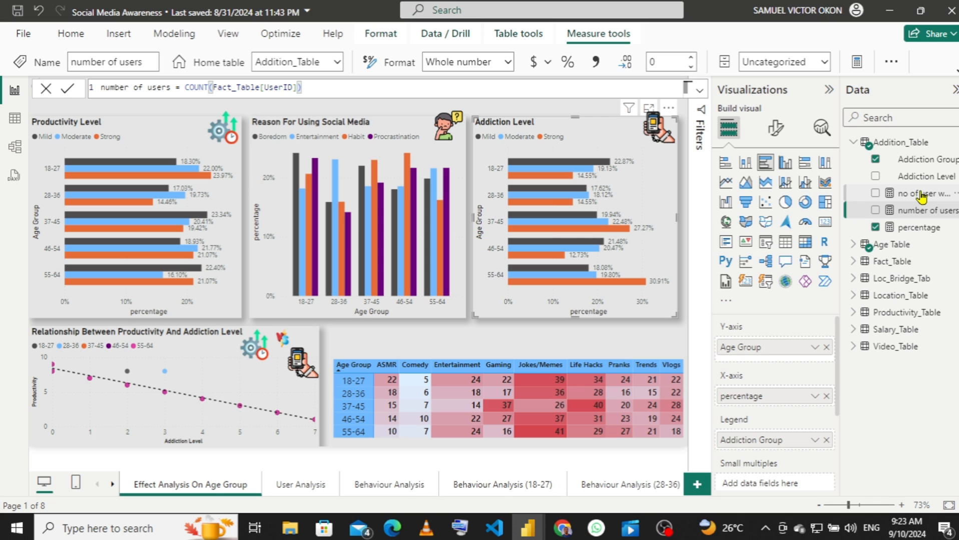
pyautogui.click(921, 194)
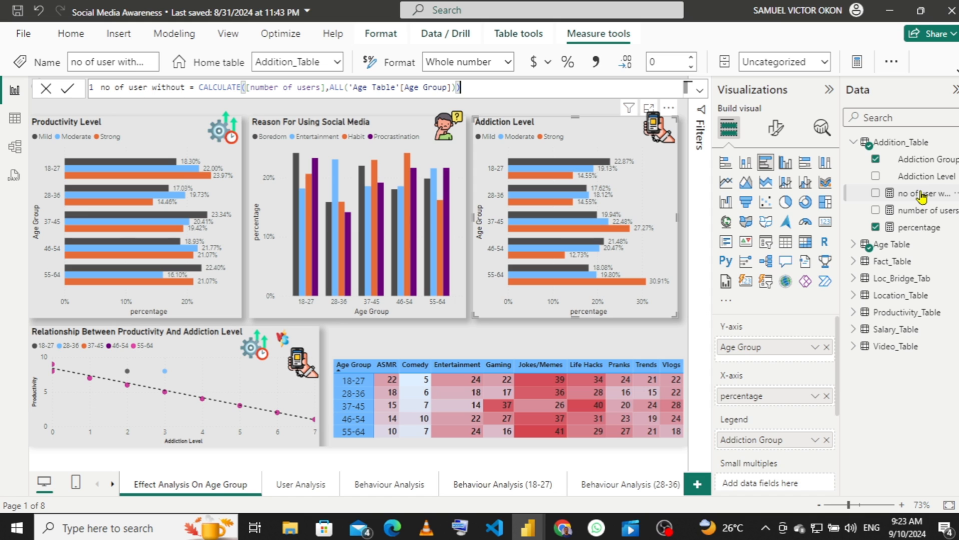
pyautogui.click(914, 228)
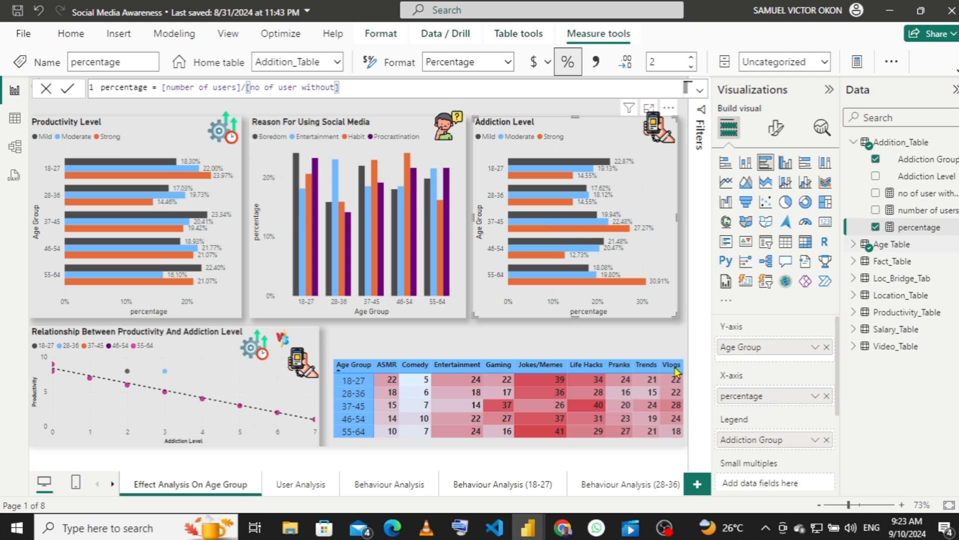
# - Switch back to the Social_Media_Awareness_youtube report
pyautogui.moveTo(562, 537)
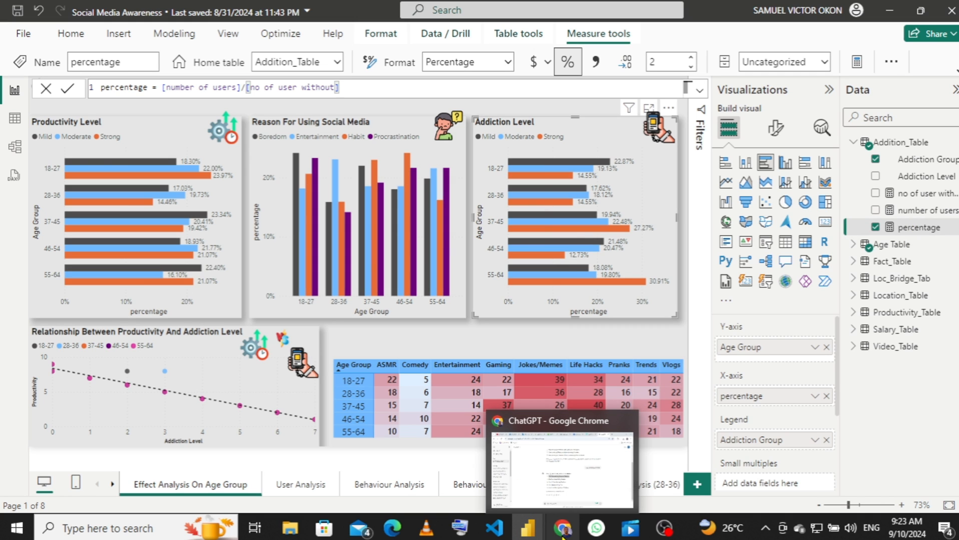
pyautogui.moveTo(516, 533)
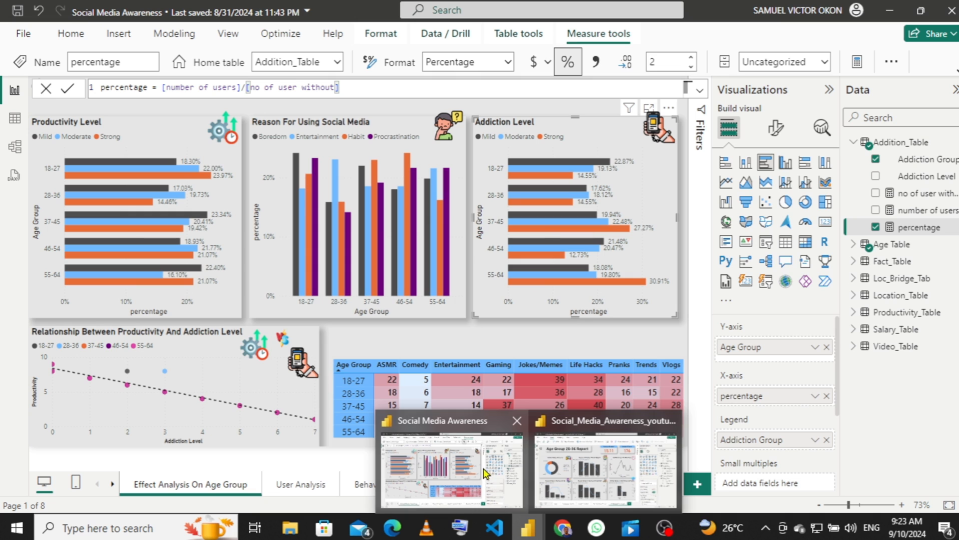
pyautogui.click(574, 460)
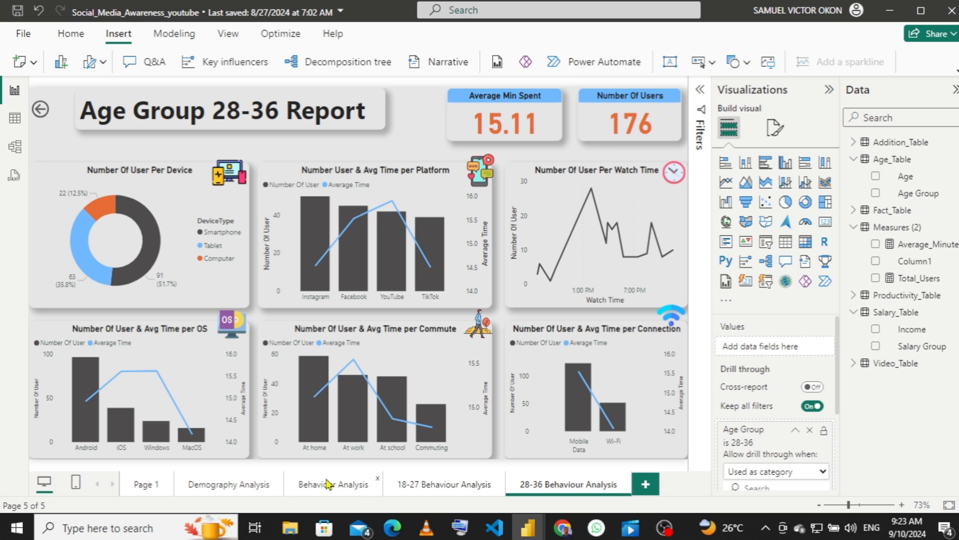
# - Duplicate the Demography Analysis page
pyautogui.rightClick(236, 486)
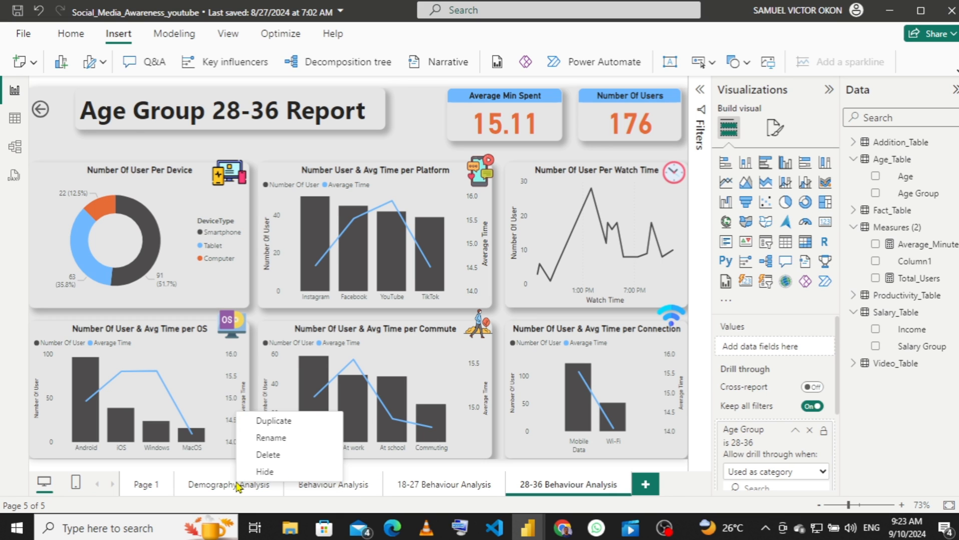
pyautogui.click(299, 424)
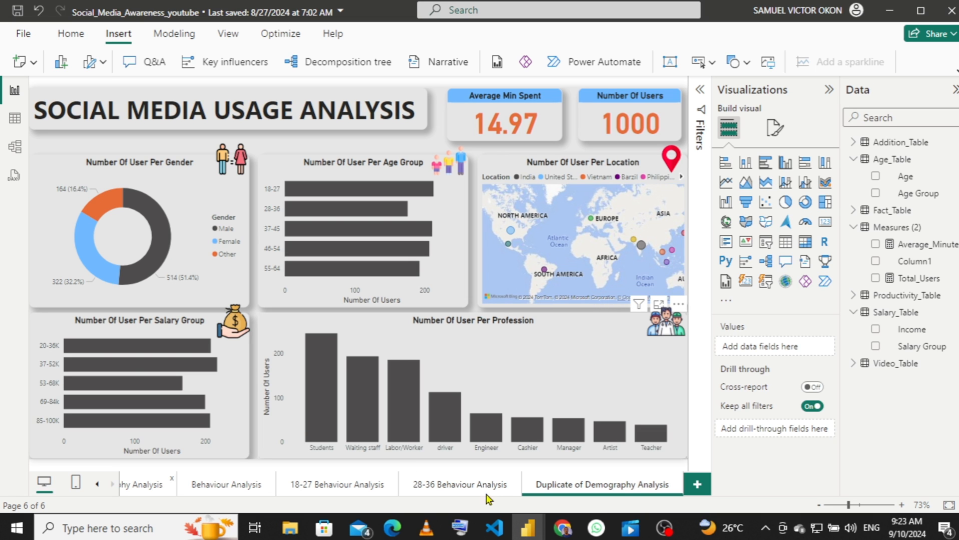
# - Switch to the Social Media Awareness report and examine the fields and Productivity_Table columns behind the Productivity Level chart
pyautogui.moveTo(525, 529)
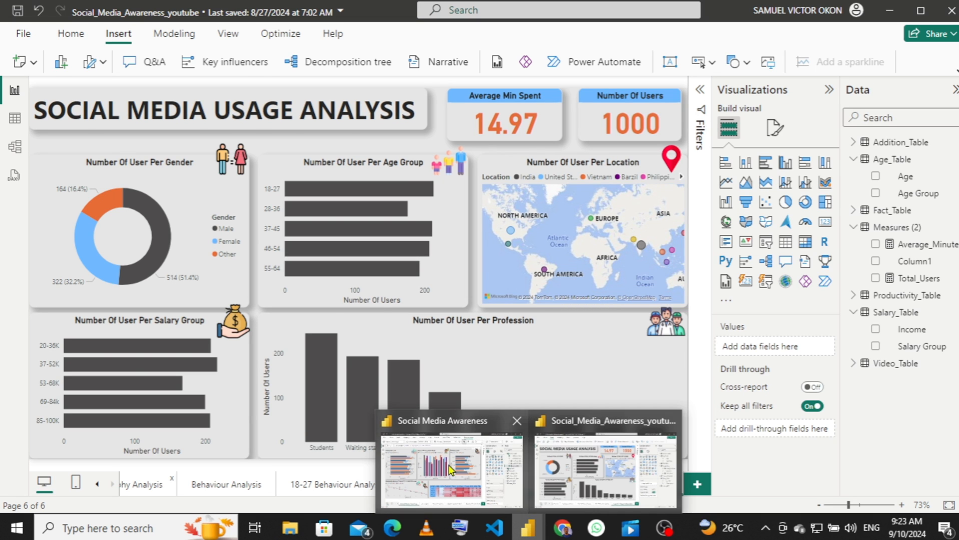
pyautogui.click(449, 467)
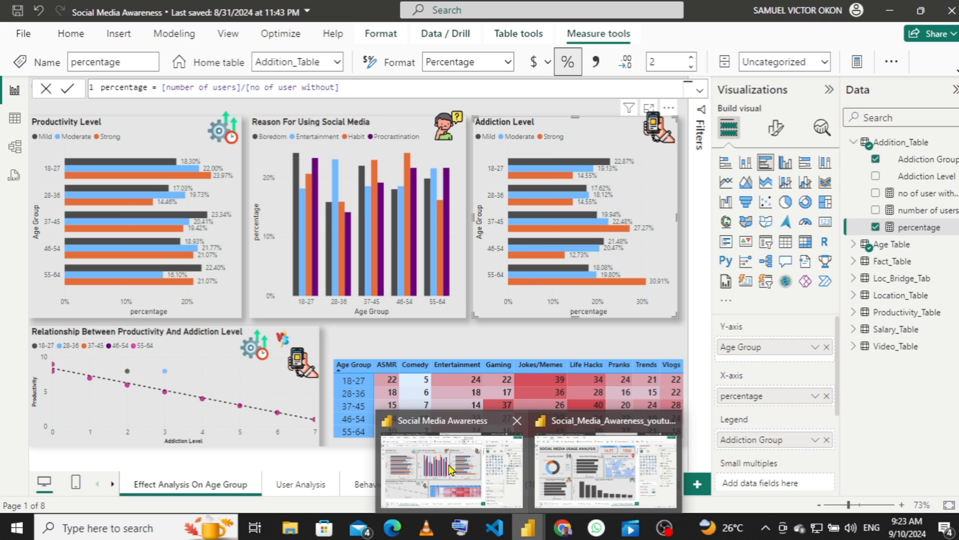
pyautogui.click(448, 465)
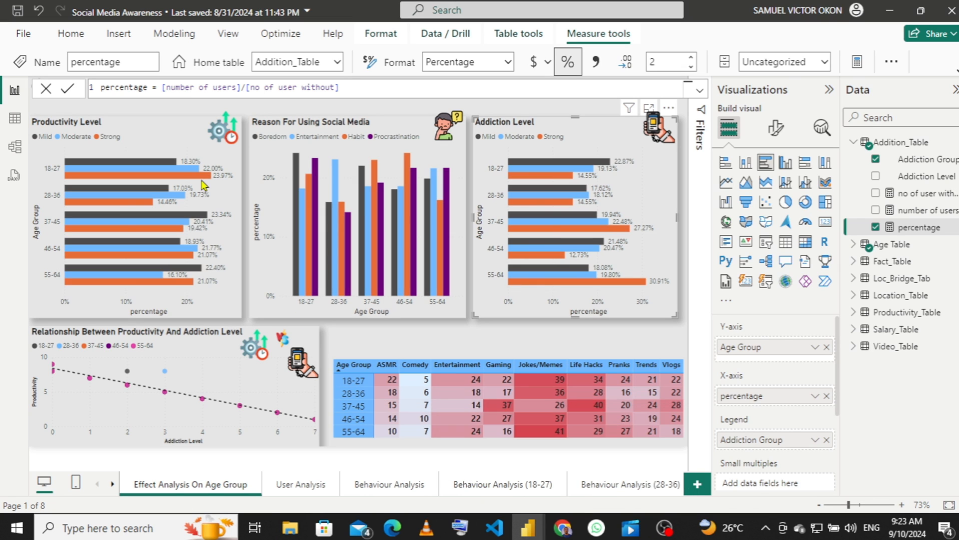
pyautogui.click(184, 133)
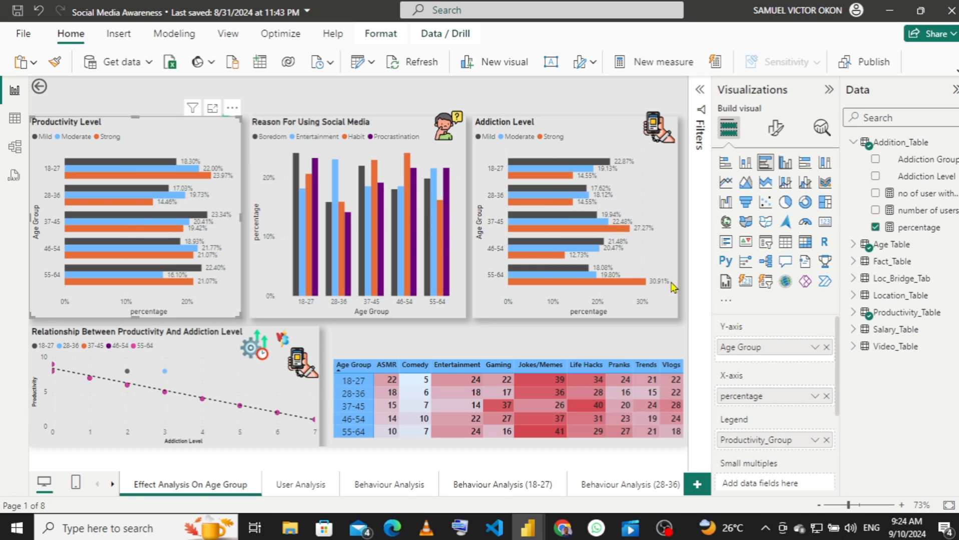
pyautogui.click(853, 313)
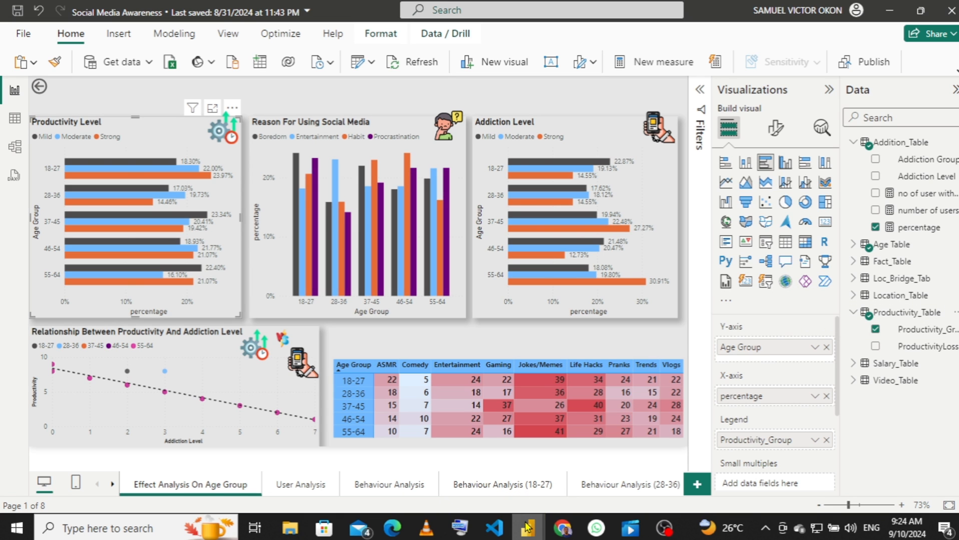
# - Switch back to the Social_Media_Awareness_youtube report and rename the duplicated Demography Analysis page to "Effect Analysis"
pyautogui.moveTo(526, 528)
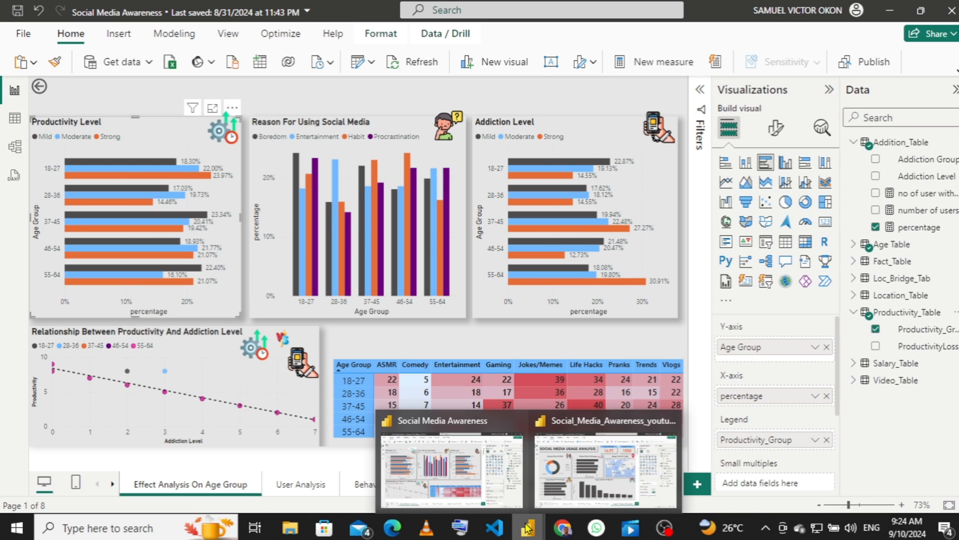
pyautogui.click(560, 460)
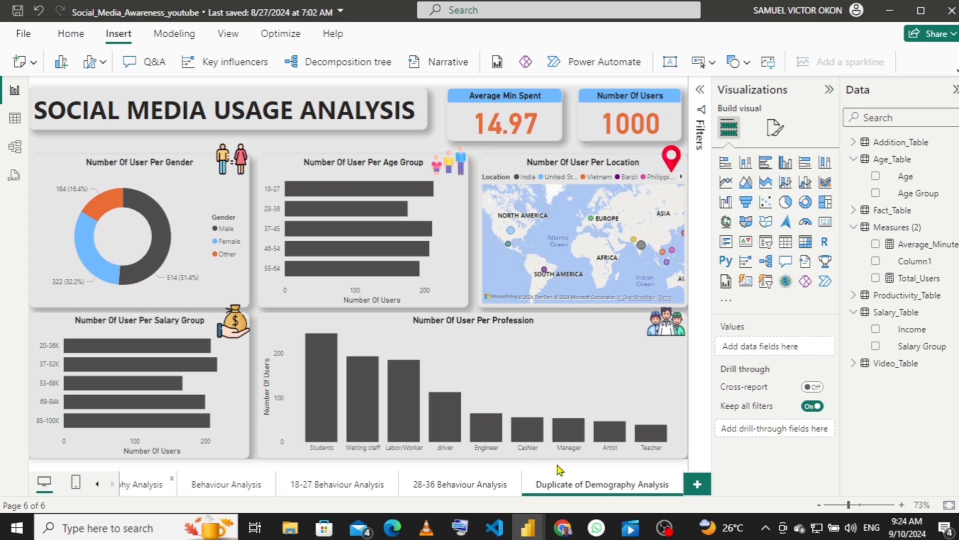
pyautogui.doubleClick(583, 485)
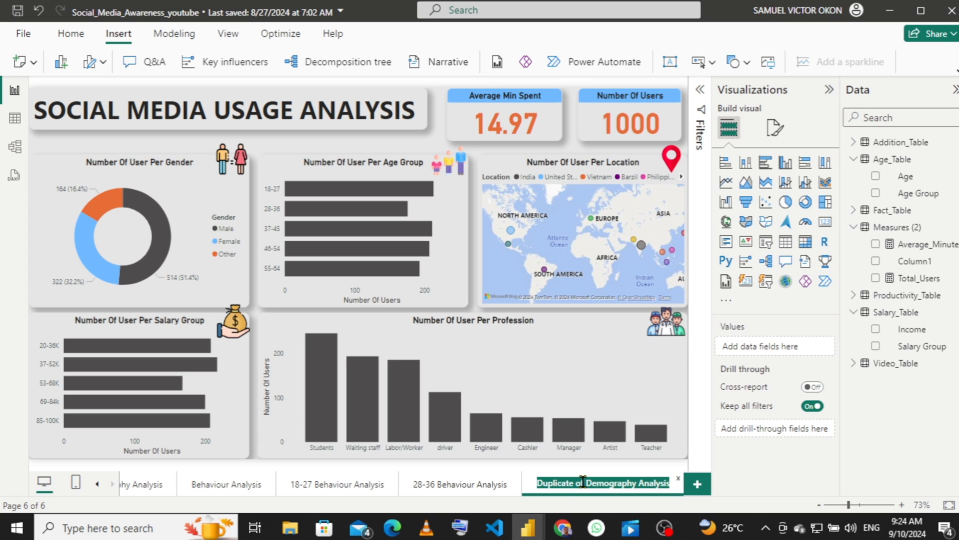
pyautogui.write('Eff')
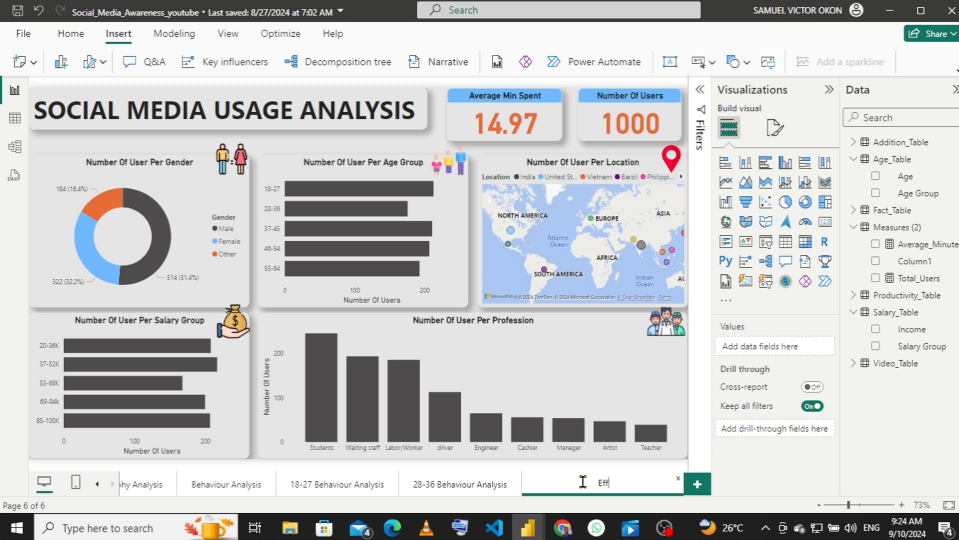
pyautogui.write('ect Anan')
pyautogui.press('BackSpace')
pyautogui.write('sis')
pyautogui.press('Return')
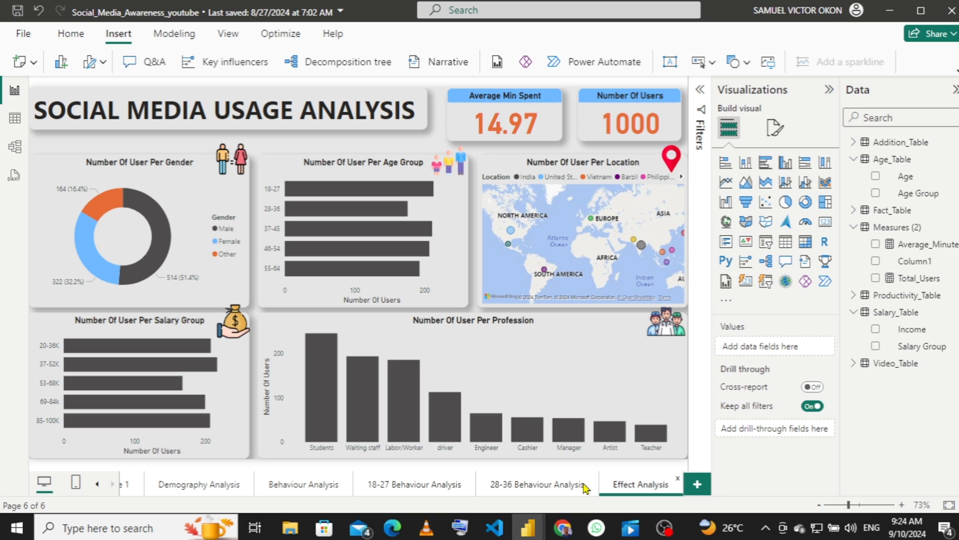
# - Convert the Number Of User Per Gender donut to a clustered bar chart and replace Gender with Age Group on its Y-axis
pyautogui.click(185, 194)
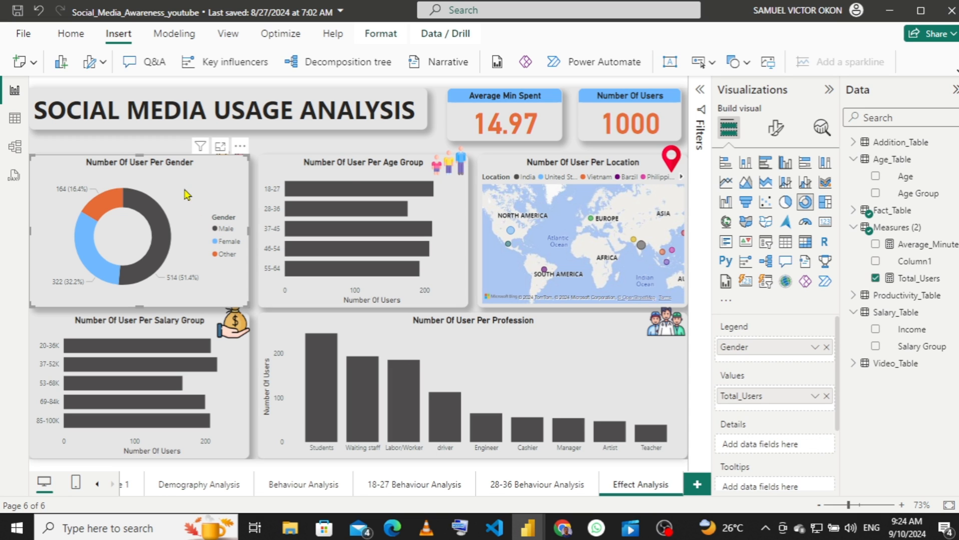
pyautogui.click(767, 167)
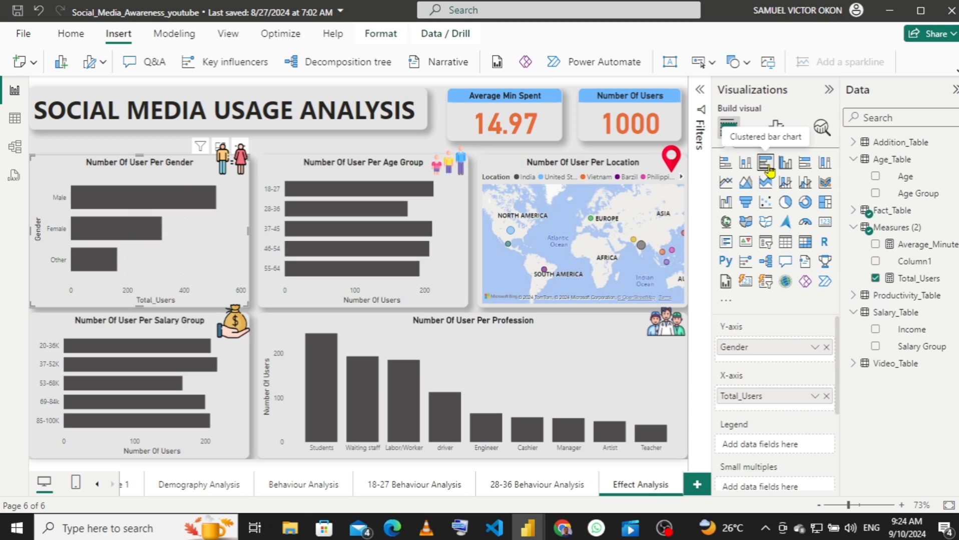
pyautogui.click(827, 348)
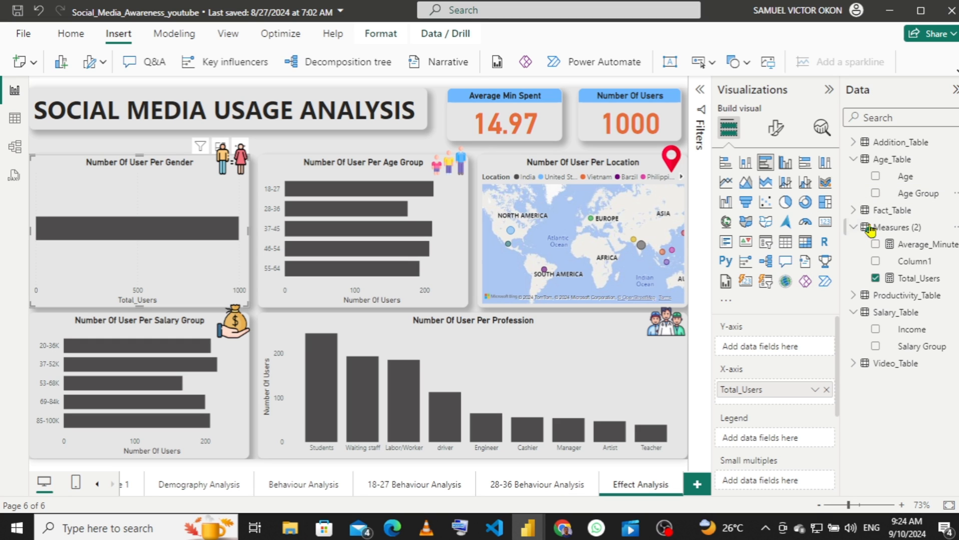
pyautogui.moveTo(915, 202); pyautogui.dragTo(776, 352)
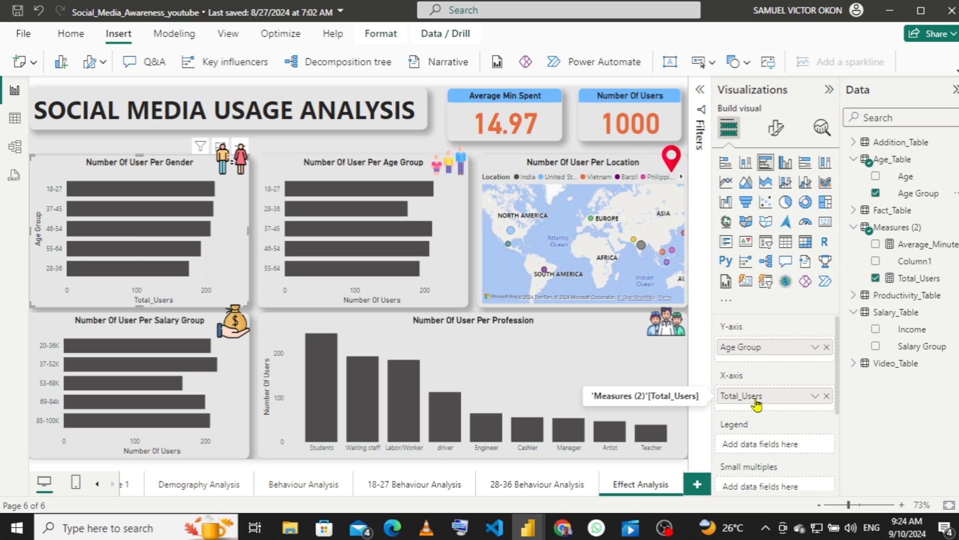
# - Add Productivity_Range from Productivity_Table as the legend of the age group bar chart
pyautogui.click(853, 297)
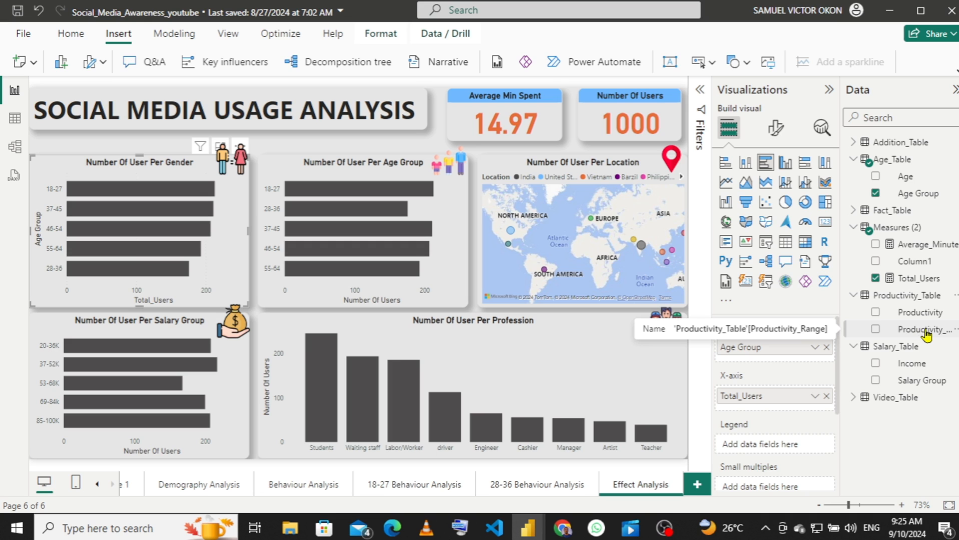
pyautogui.moveTo(923, 335); pyautogui.dragTo(777, 447)
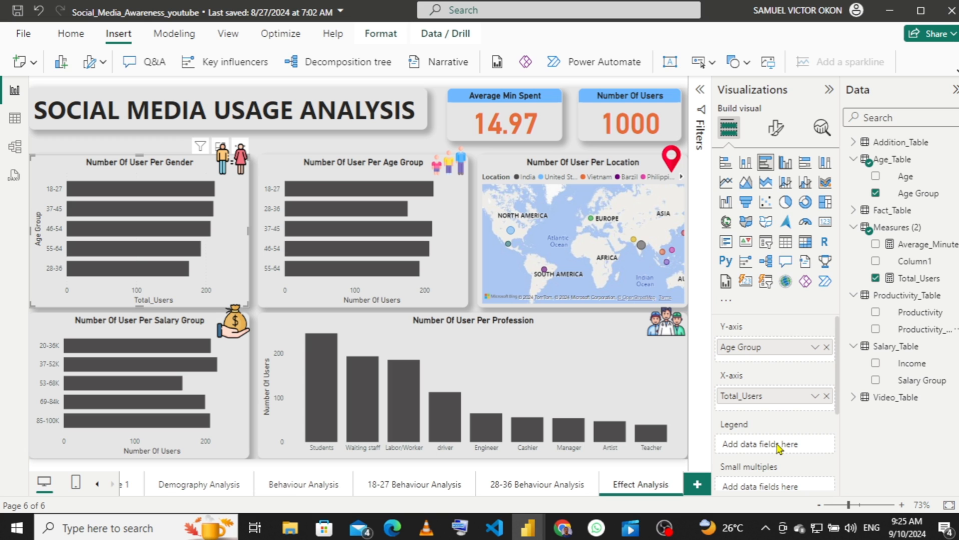
pyautogui.moveTo(921, 336); pyautogui.dragTo(785, 454)
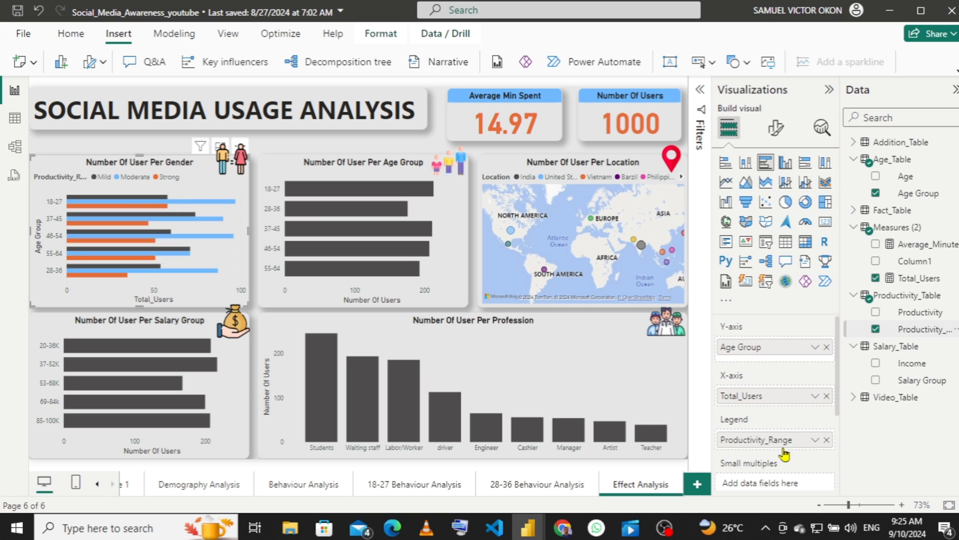
# - Create the measure no_of_user_without_age_grp_filter = CALCULATE([Total_Users],ALL(Age_Table[Age Group])) in the Measures (2) table
pyautogui.rightClick(891, 230)
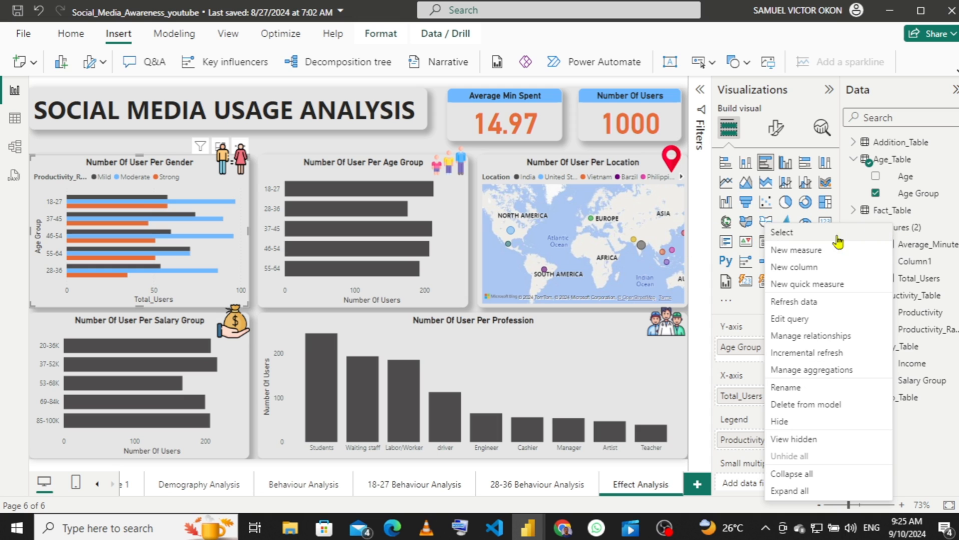
pyautogui.click(815, 254)
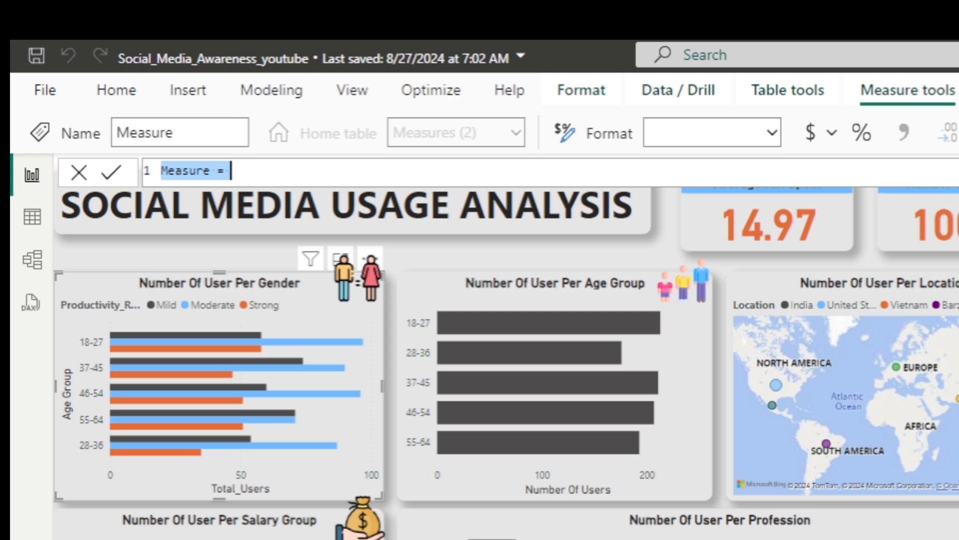
pyautogui.write('number')
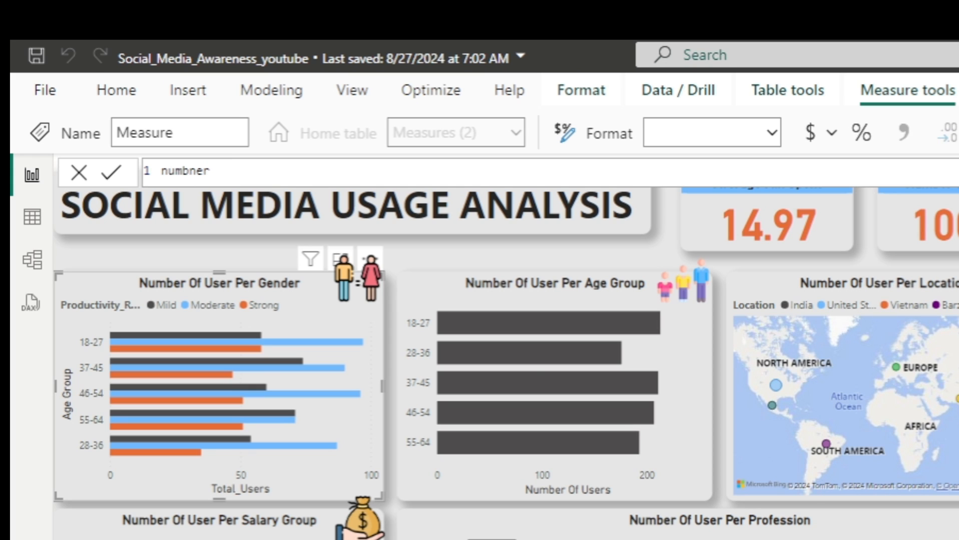
pyautogui.press('BackSpace')
pyautogui.press('BackSpace')
pyautogui.write('n')
pyautogui.press('BackSpace')
pyautogui.press('BackSpace')
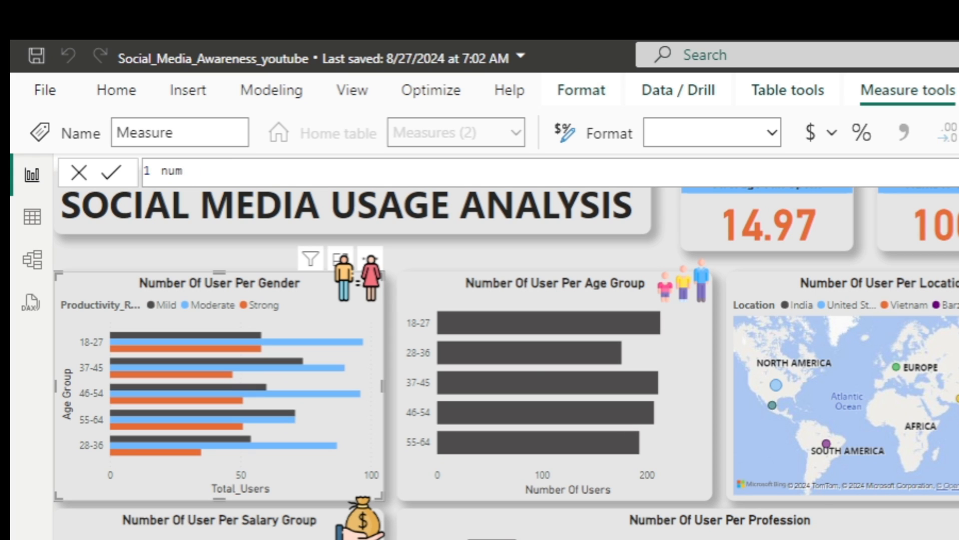
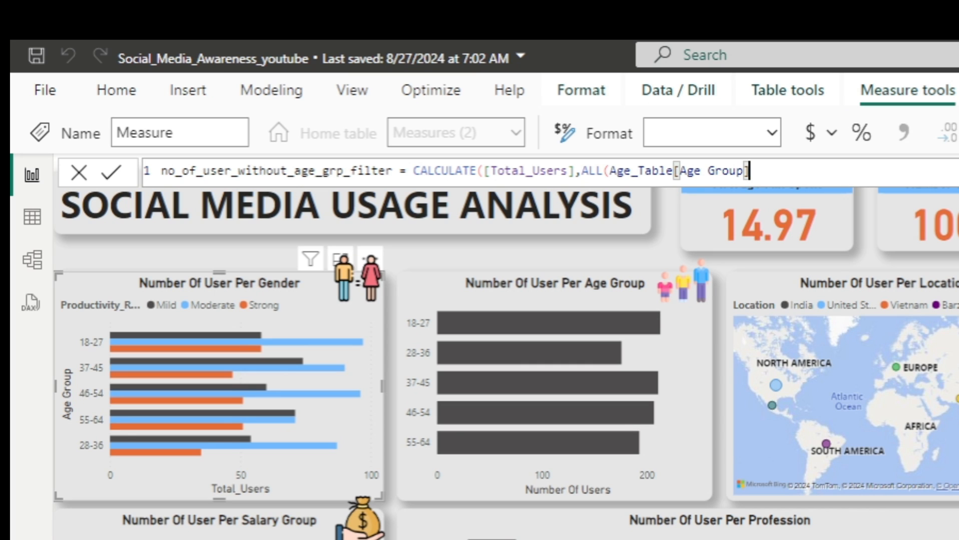
pyautogui.write(')')
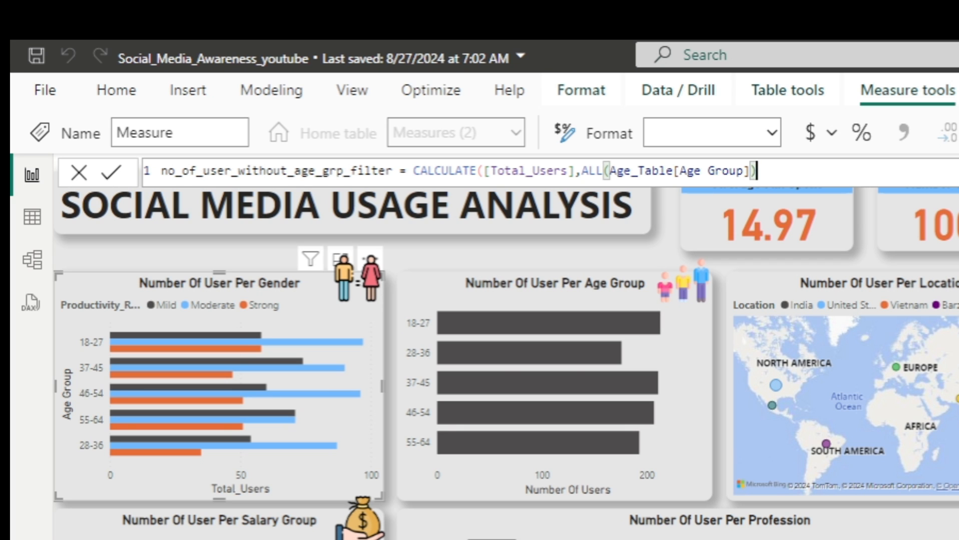
pyautogui.write(')')
pyautogui.press('Return')
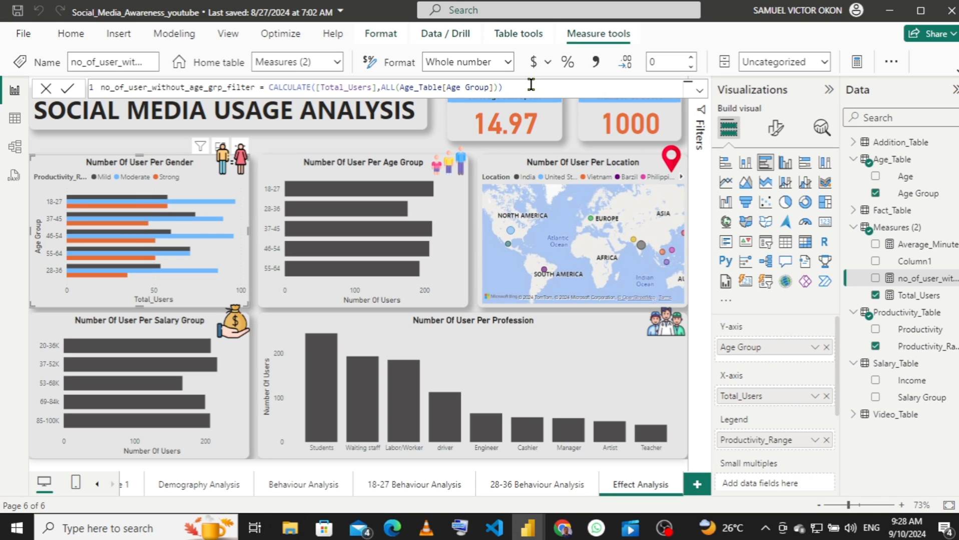
# - Add a separate, enlarged table visual to the page with Age Group, no_of_user_without_age_grp_filter and Total_Users as columns
pyautogui.click(785, 242)
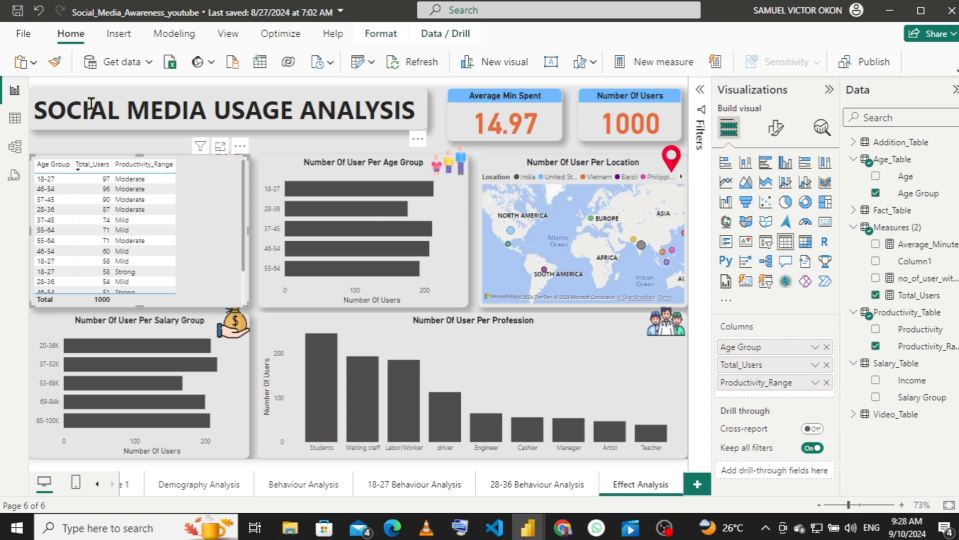
pyautogui.hotkey('ctrl', 'z')
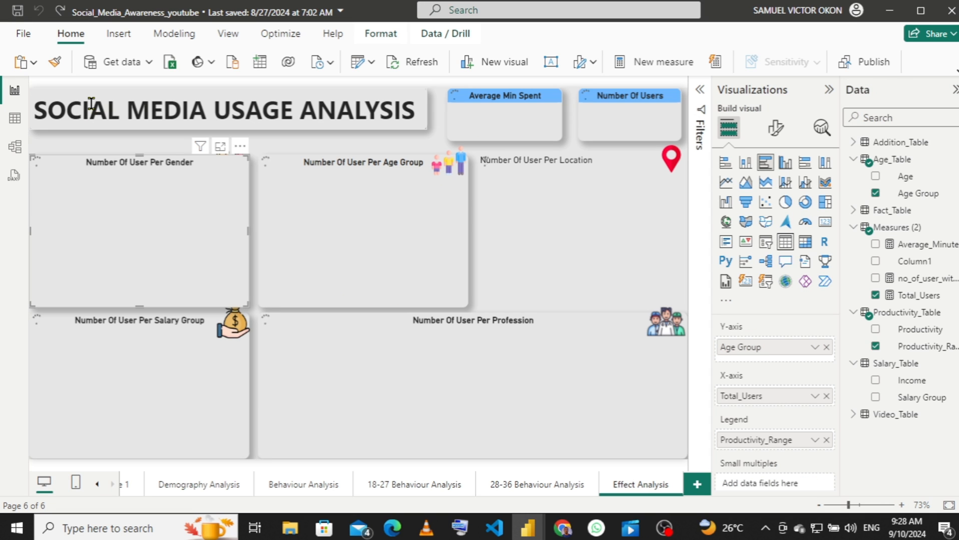
pyautogui.click(315, 146)
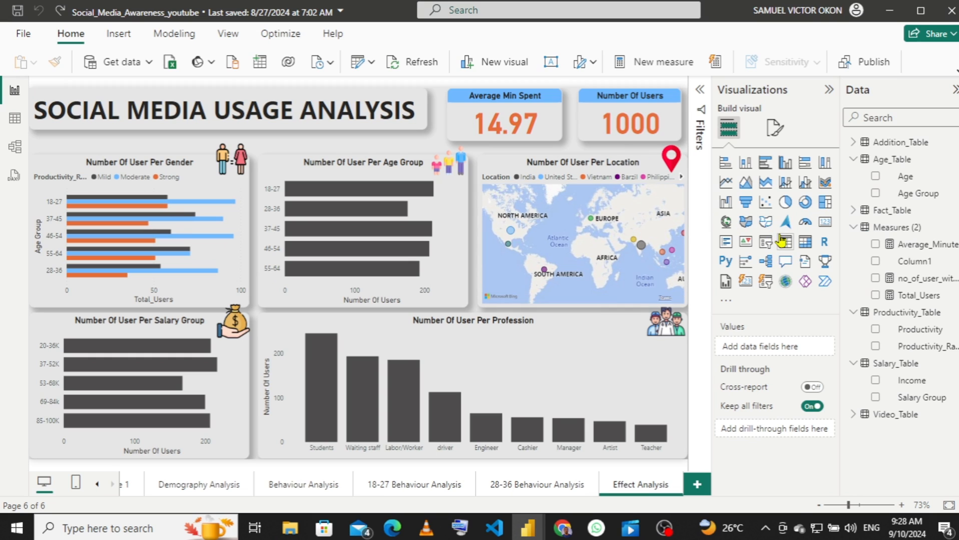
pyautogui.click(786, 244)
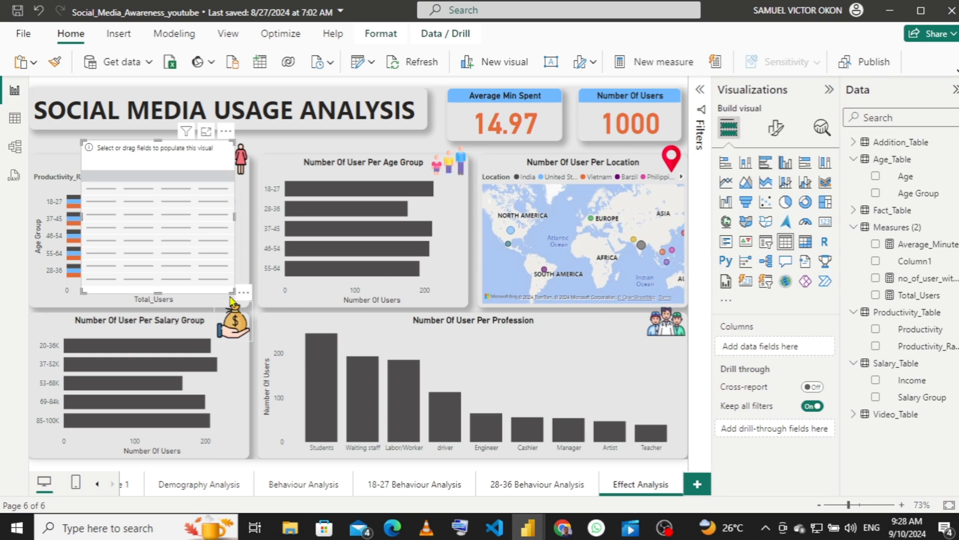
pyautogui.moveTo(236, 292); pyautogui.dragTo(375, 344)
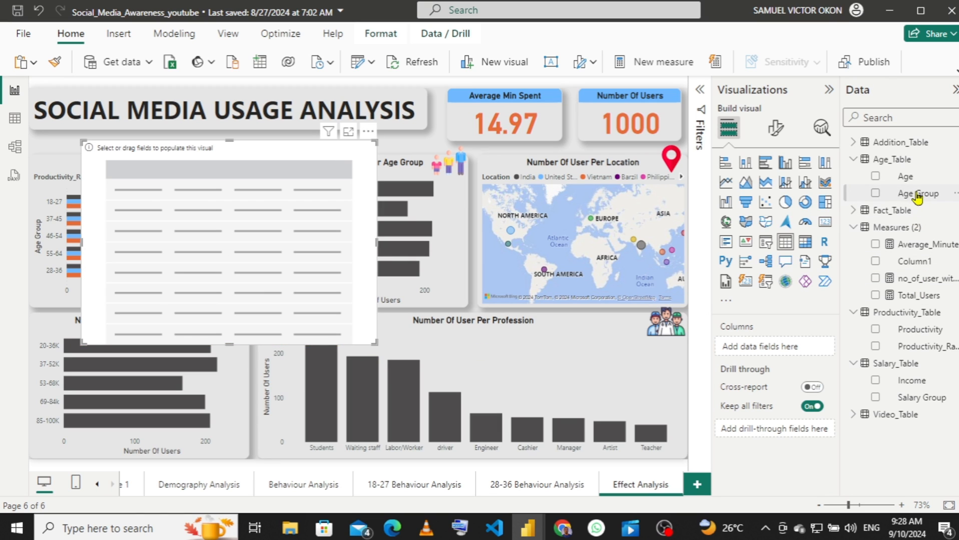
pyautogui.moveTo(916, 194); pyautogui.dragTo(774, 349)
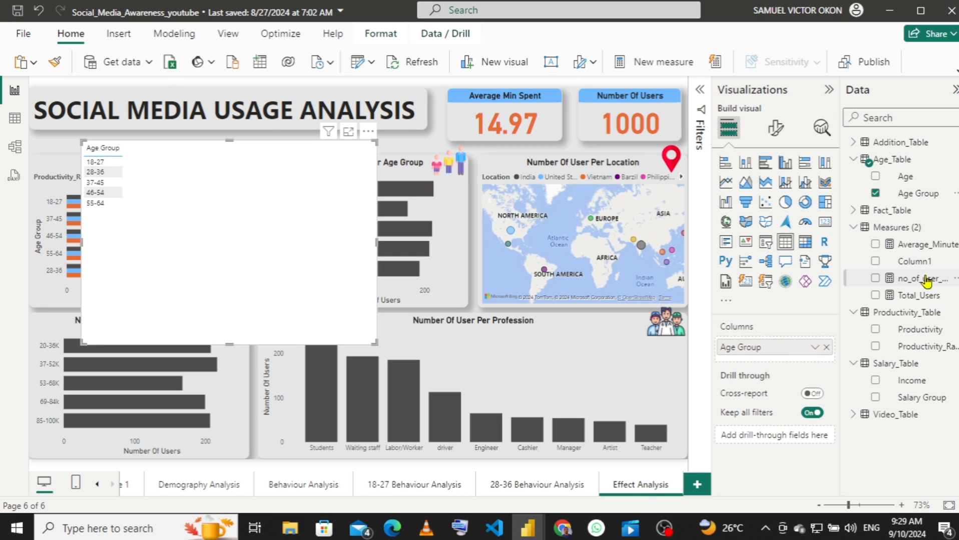
pyautogui.moveTo(922, 281); pyautogui.dragTo(786, 359)
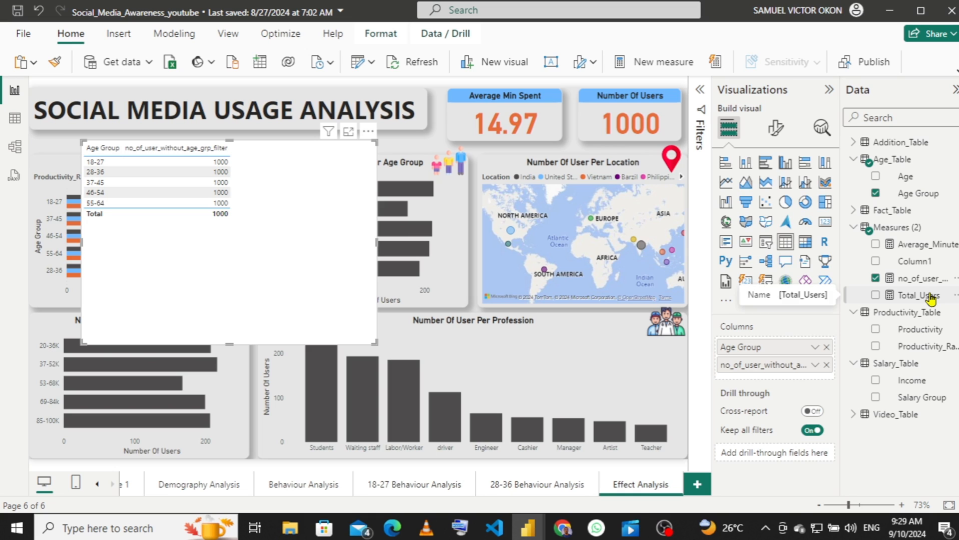
pyautogui.moveTo(932, 295); pyautogui.dragTo(788, 379)
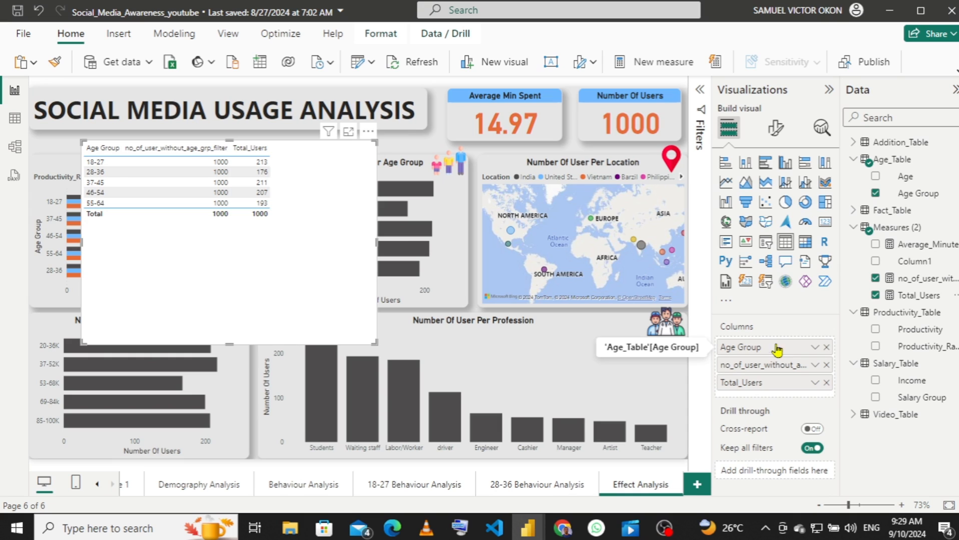
# - Remove the Age Group column from the table visual
pyautogui.click(826, 348)
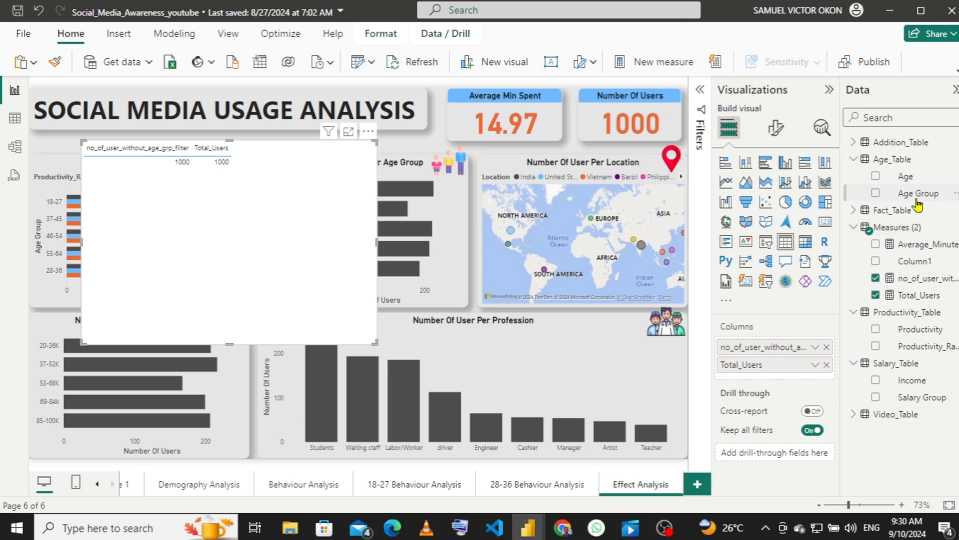
# - Restore Age Group as the first column of the table visual to compare both user counts, and remove the table visual from the page
pyautogui.moveTo(918, 204); pyautogui.dragTo(771, 346)
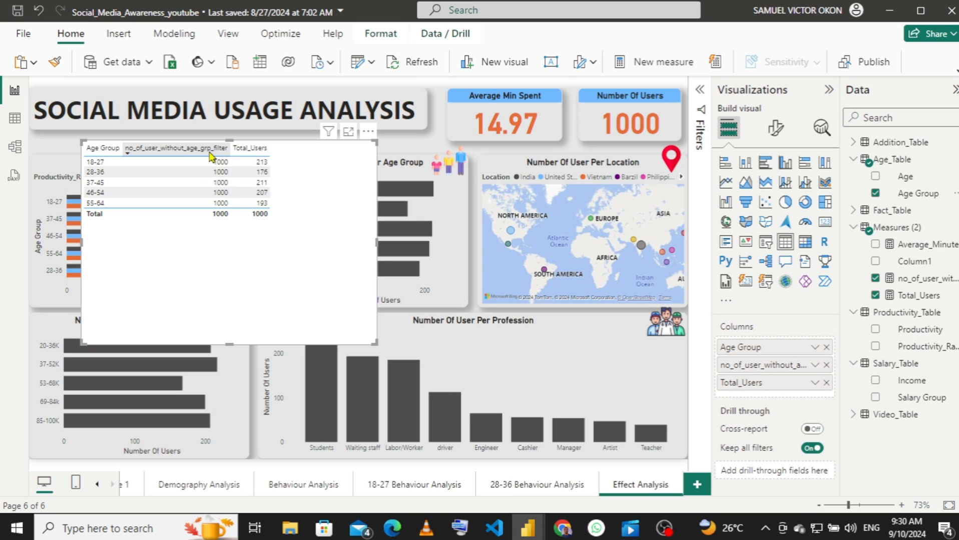
pyautogui.click(369, 133)
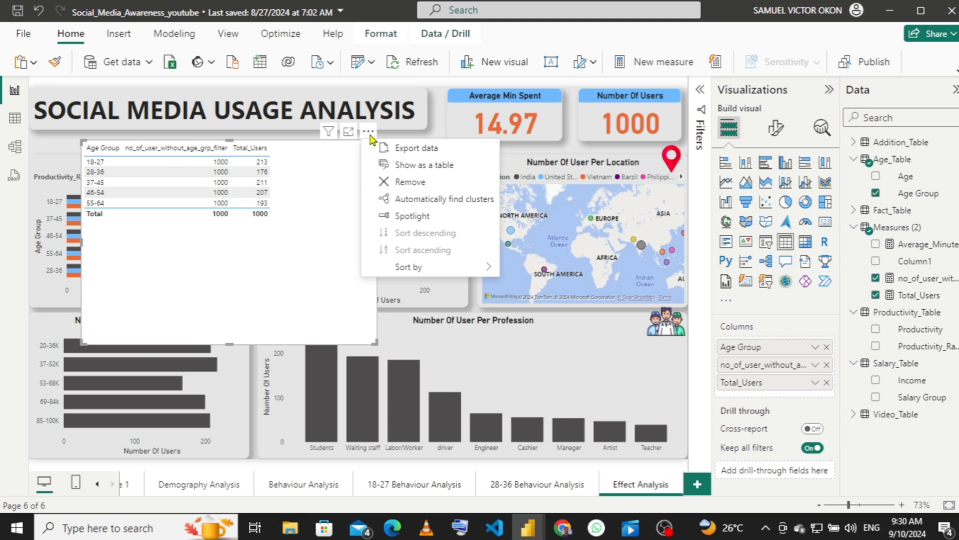
pyautogui.click(407, 184)
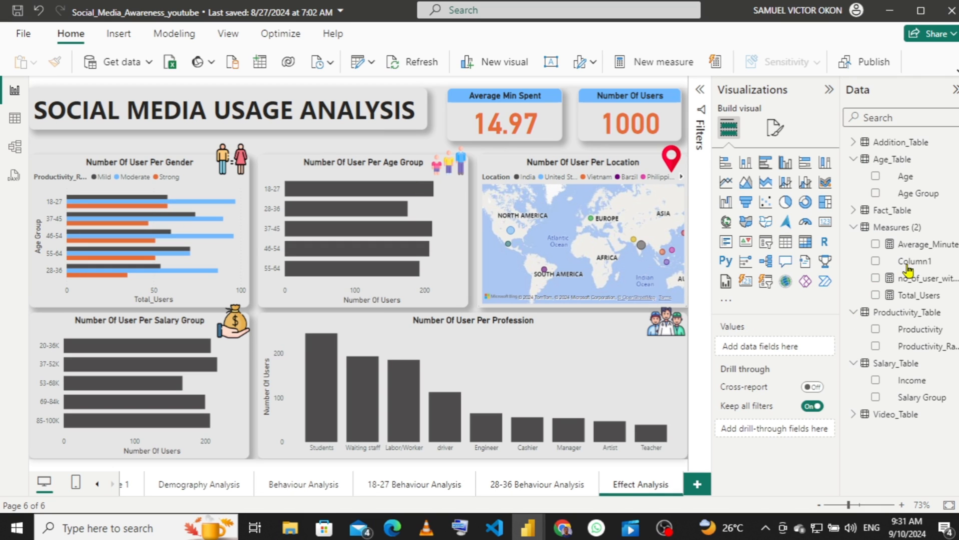
# - Create the measure percentage = [Total_Users]/[no_of_user_without_age_grp_filter] in the Measures (2) table and format it as Percentage
pyautogui.rightClick(886, 229)
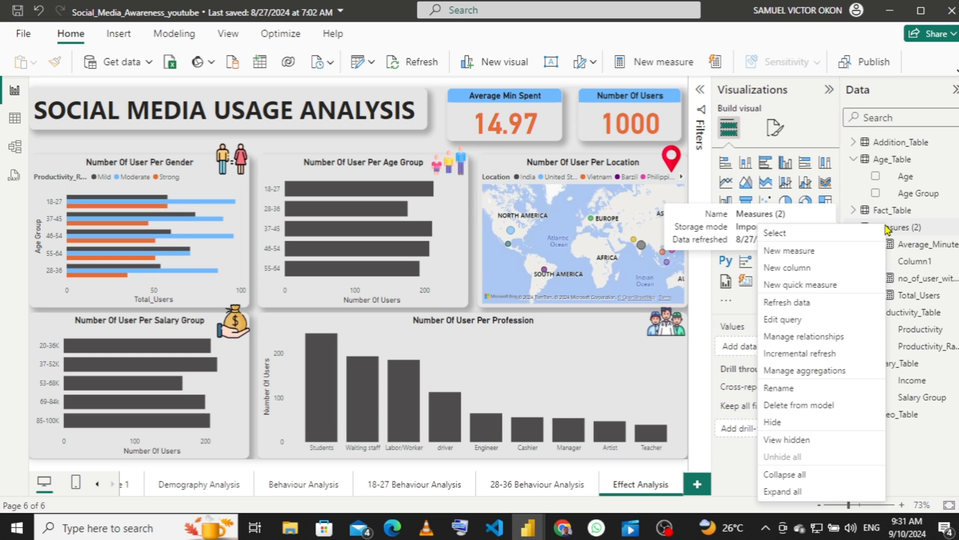
pyautogui.click(816, 252)
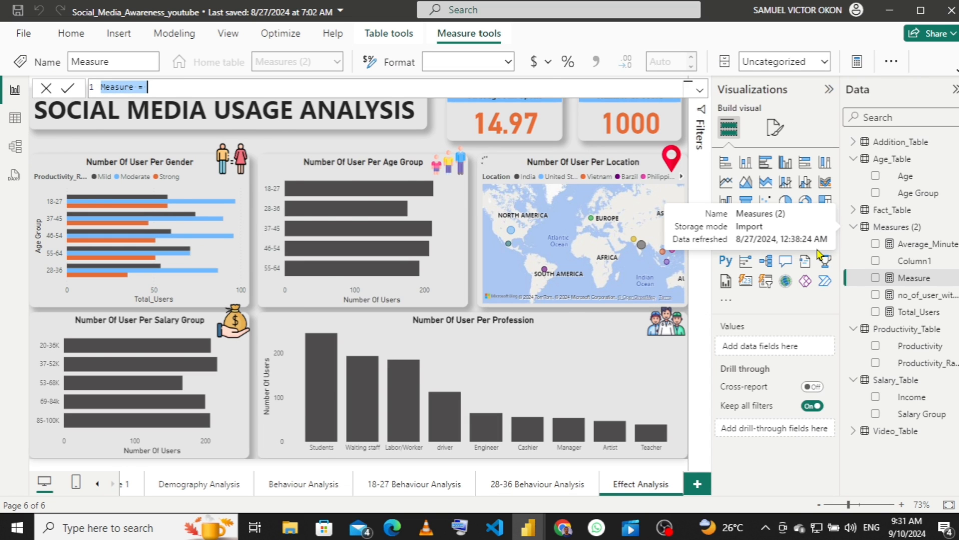
pyautogui.write('p')
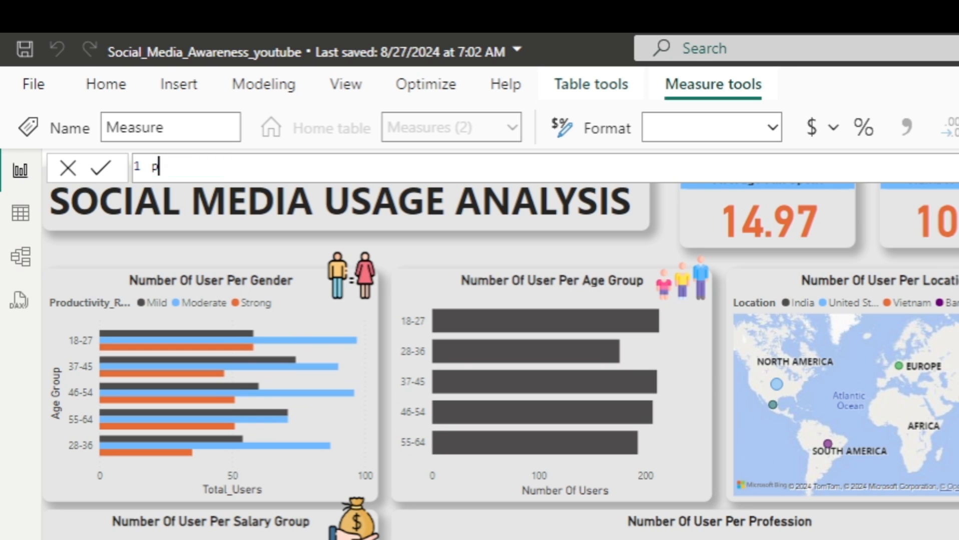
pyautogui.write('ercen')
pyautogui.write('age = ')
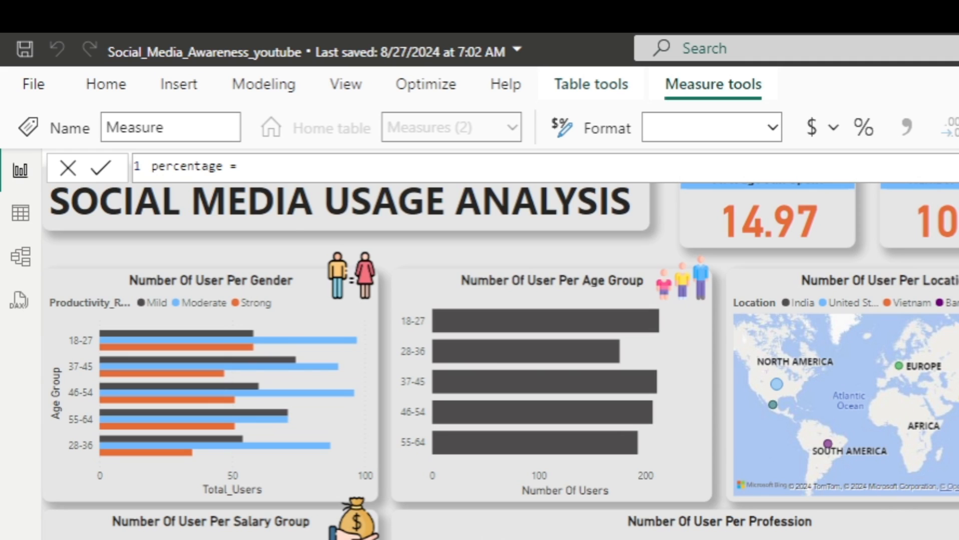
pyautogui.write('to')
pyautogui.write('ta')
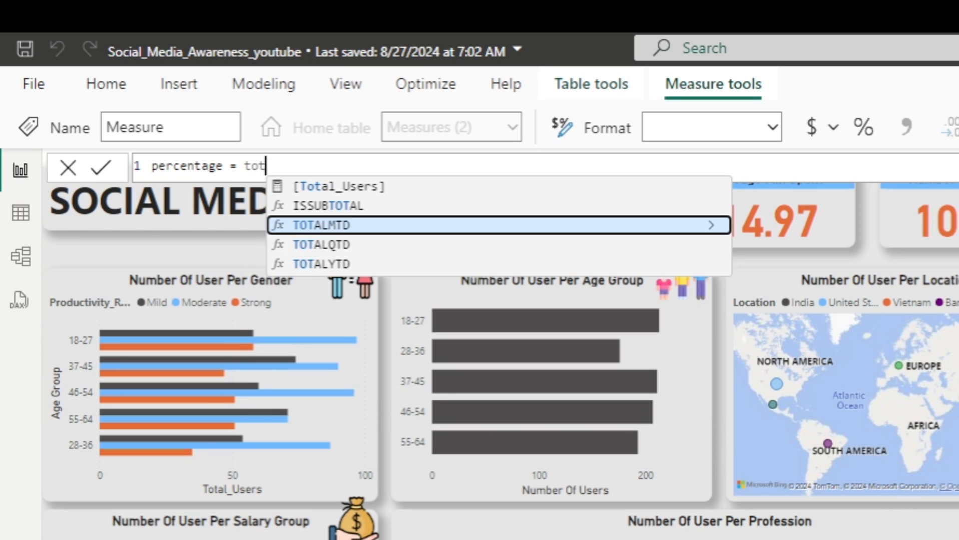
pyautogui.press('Up')
pyautogui.press('Up')
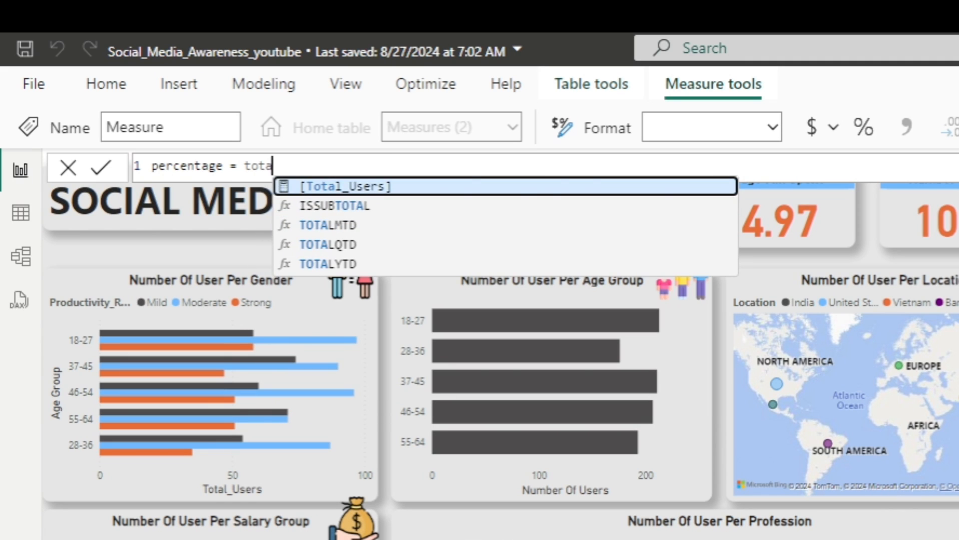
pyautogui.press('Tab')
pyautogui.write('/')
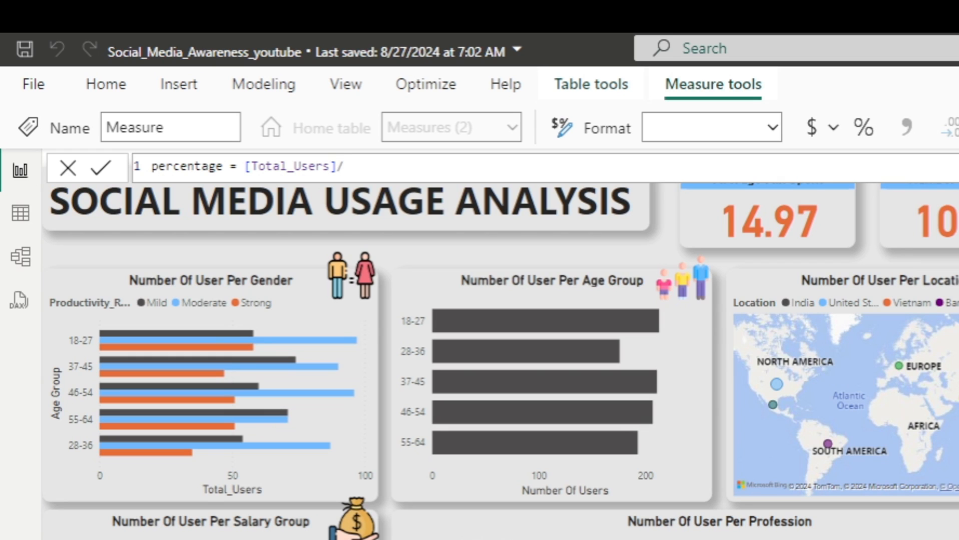
pyautogui.write('no')
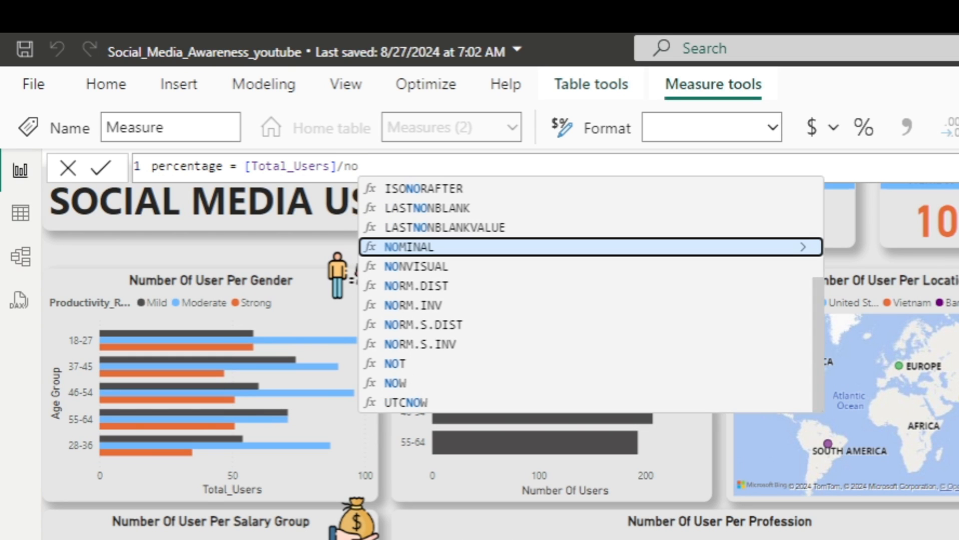
pyautogui.write('_')
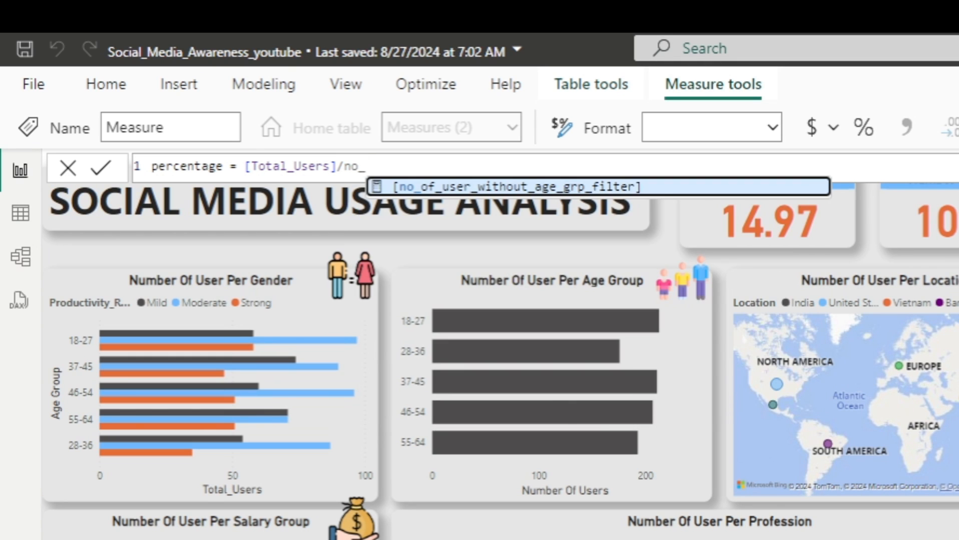
pyautogui.press('Tab')
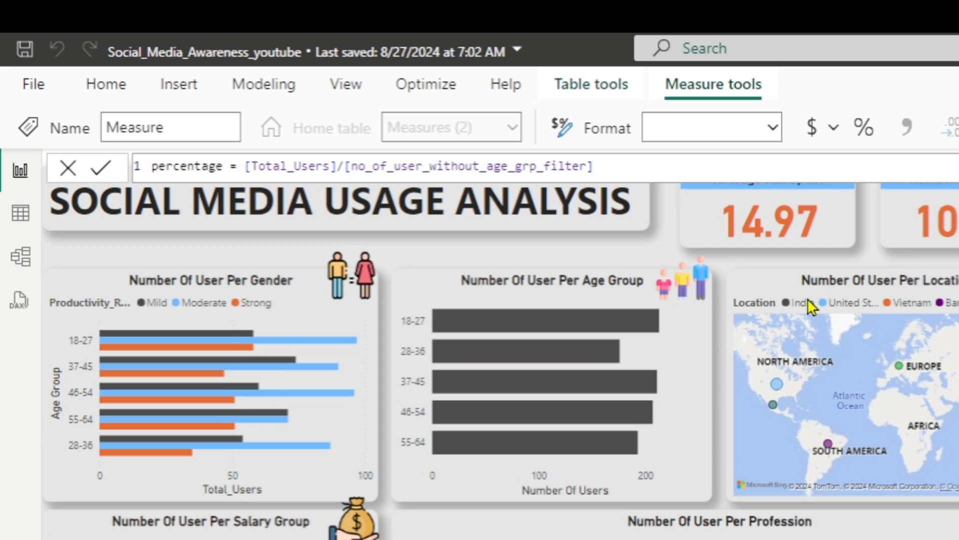
pyautogui.press('Return')
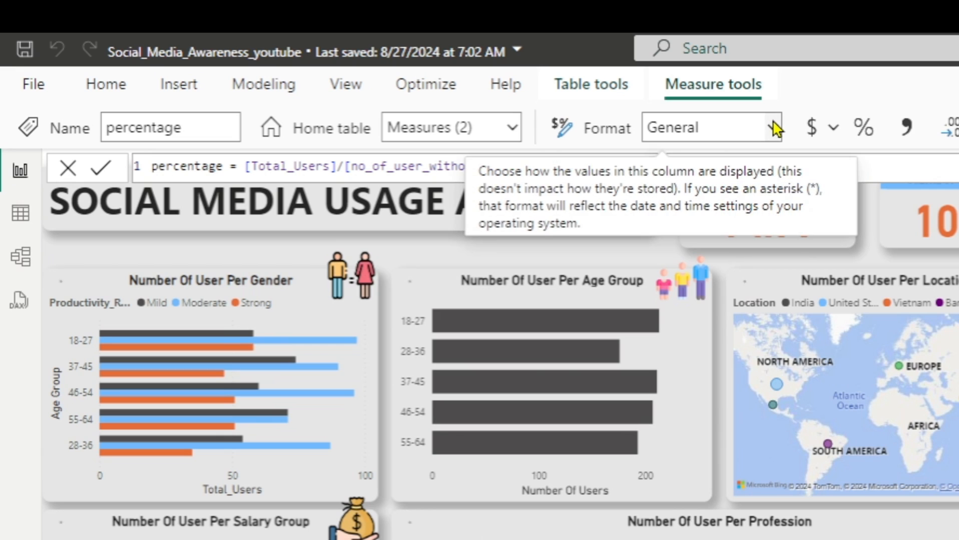
pyautogui.click(775, 130)
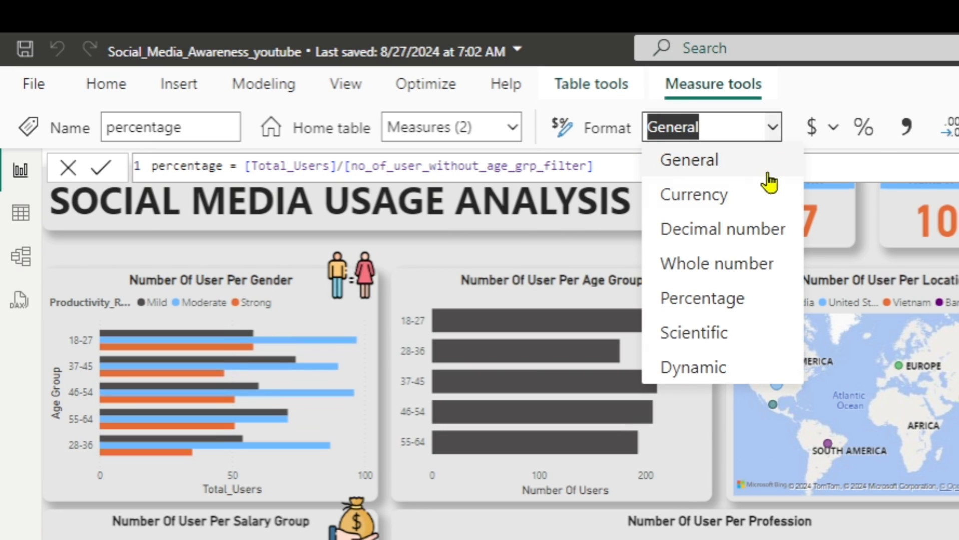
pyautogui.click(717, 306)
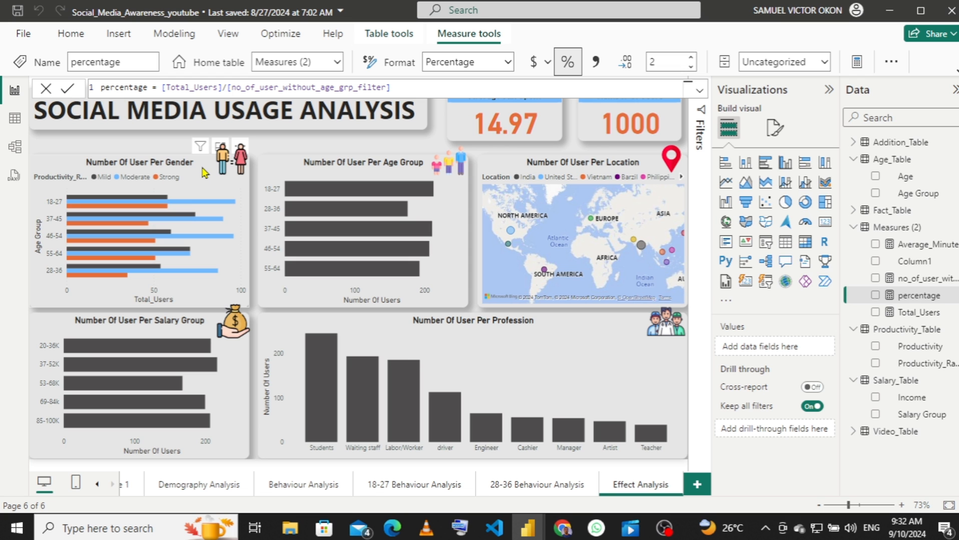
# - Replace Total_Users with the percentage measure on the X-axis of the bar chart showing Productivity_Range by Age Group
pyautogui.click(202, 172)
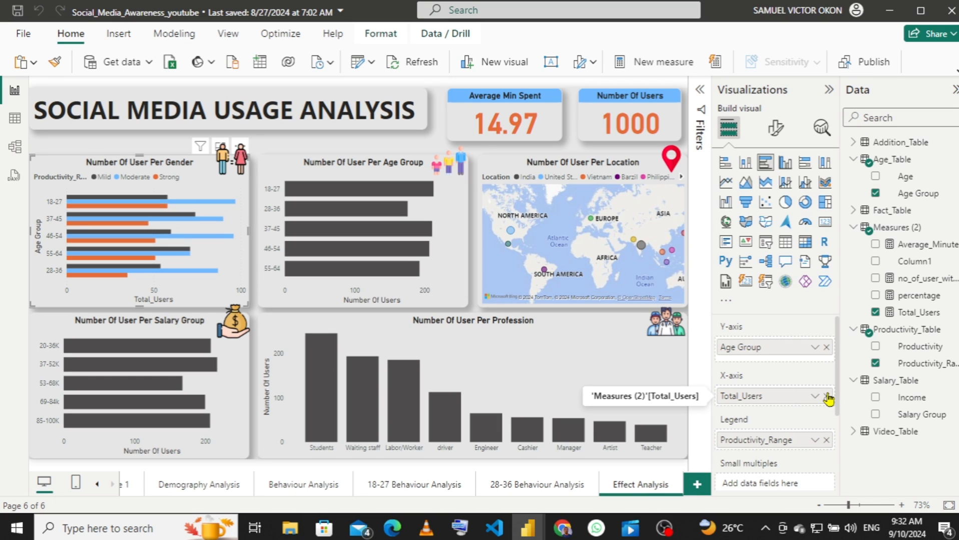
pyautogui.click(826, 396)
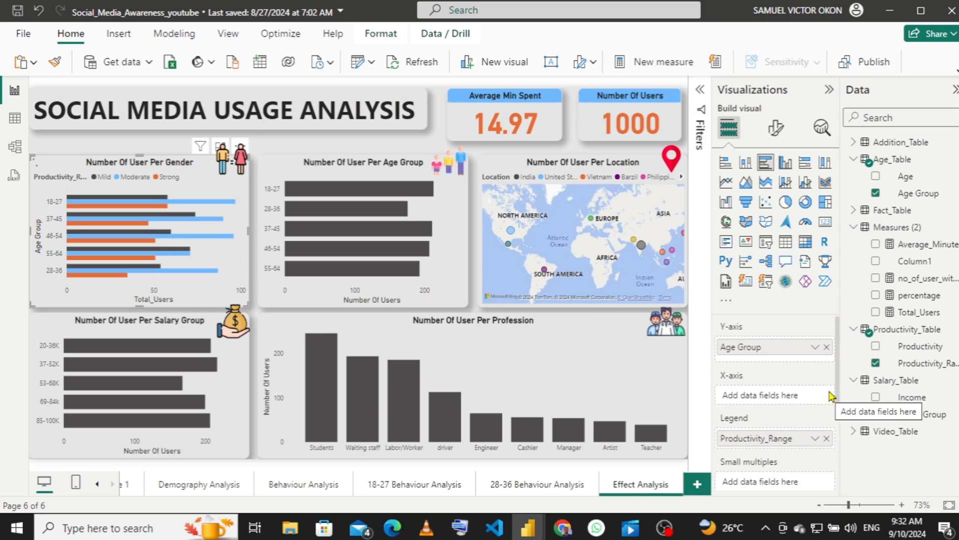
pyautogui.click(875, 296)
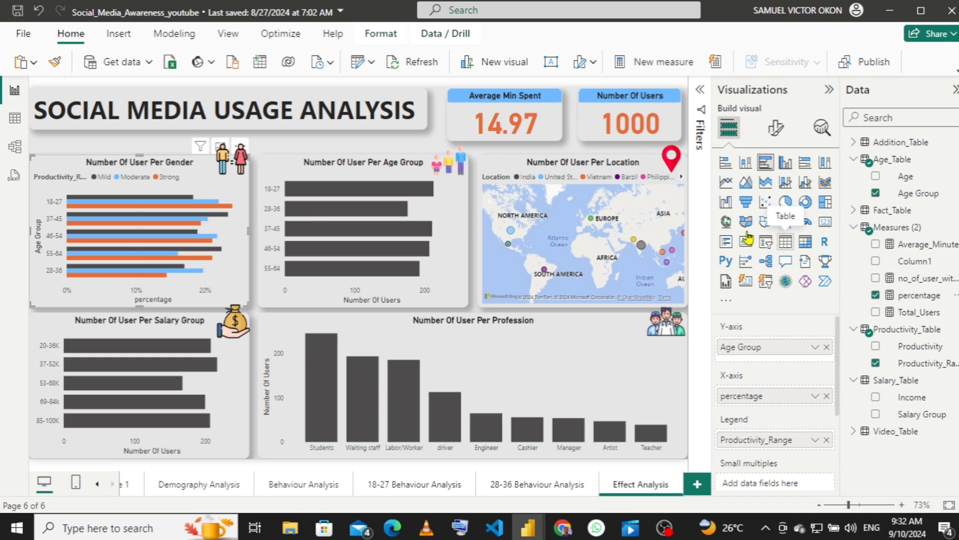
# - Try out data labels on the productivity by age group bar chart and turn them off again
pyautogui.click(777, 131)
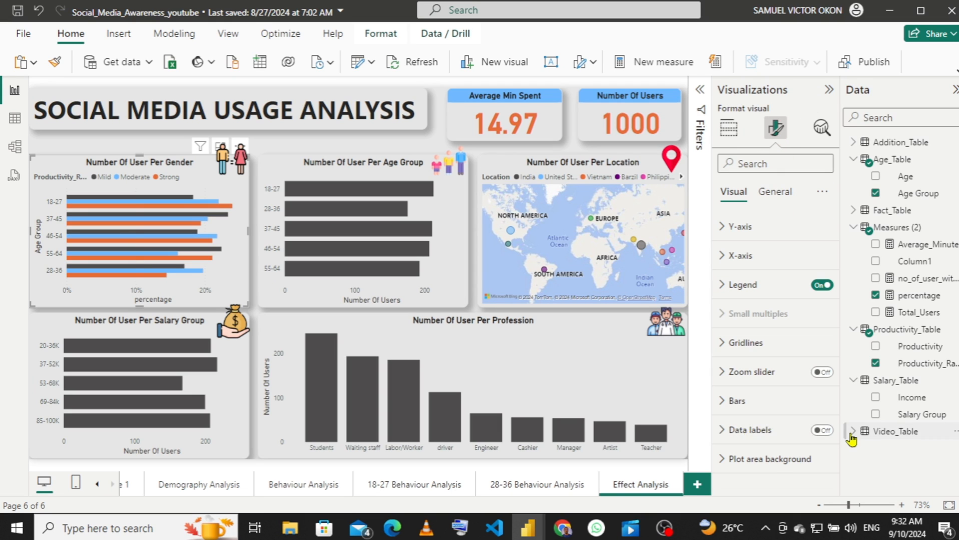
pyautogui.click(821, 431)
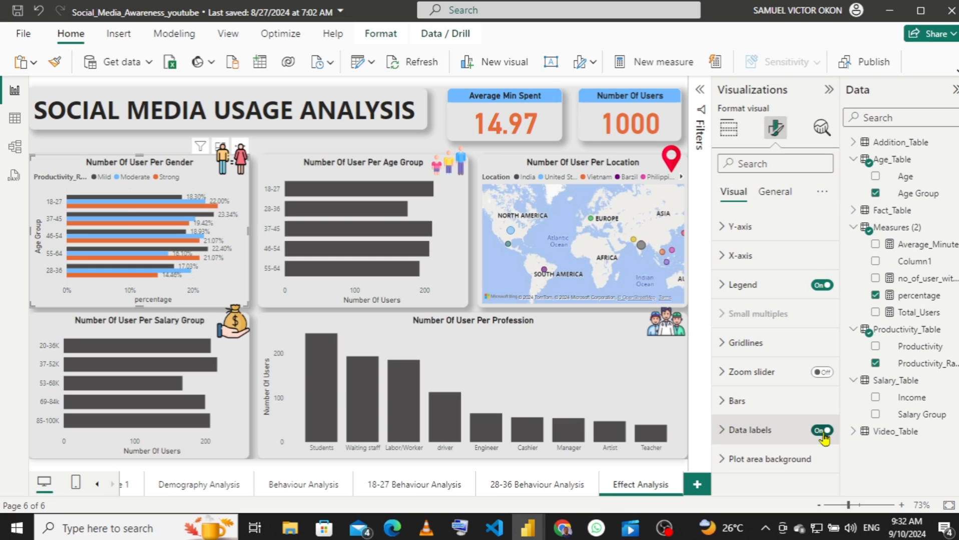
pyautogui.click(822, 433)
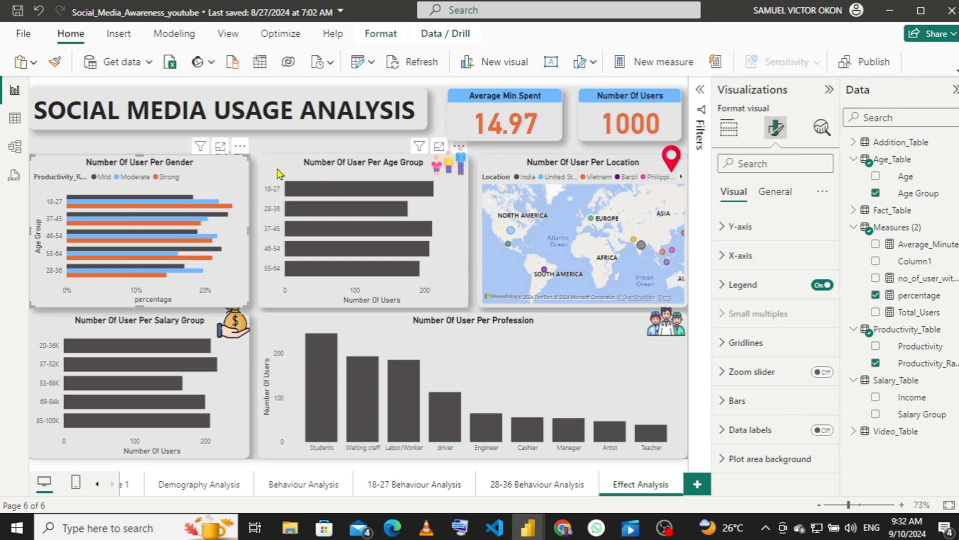
# - Check the finished Social Media Awareness report for reference and convert the Number Of User Per Age Group bar chart to a clustered column chart
pyautogui.click(278, 174)
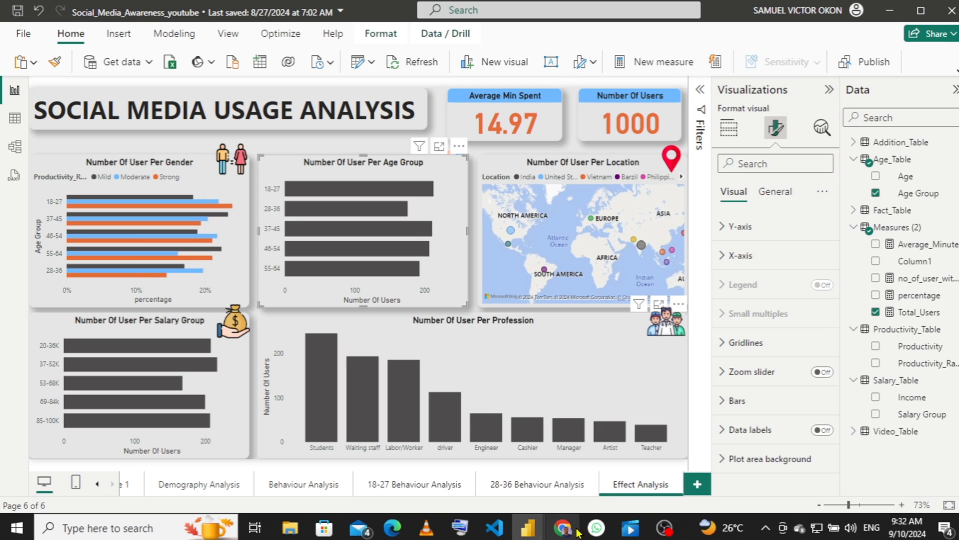
pyautogui.moveTo(534, 532)
pyautogui.moveTo(474, 466)
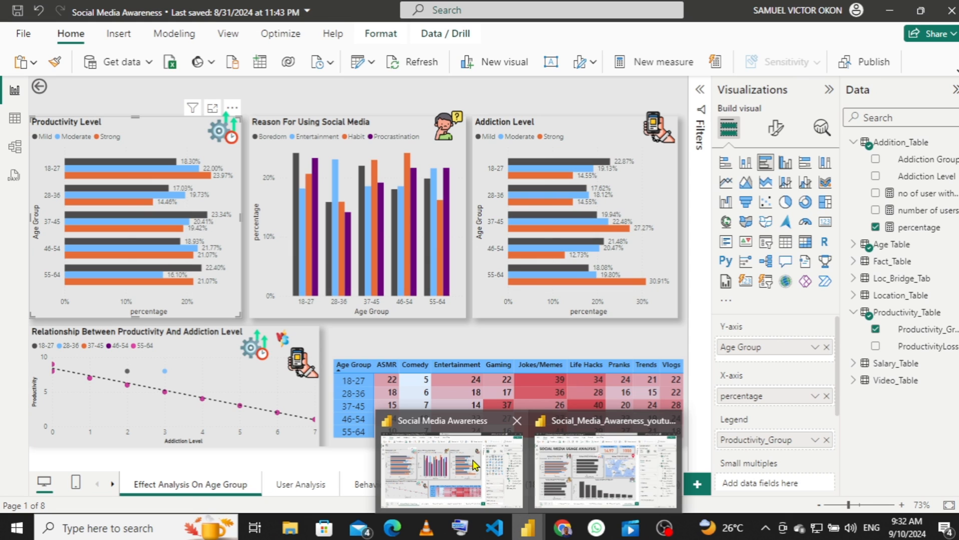
pyautogui.click(606, 470)
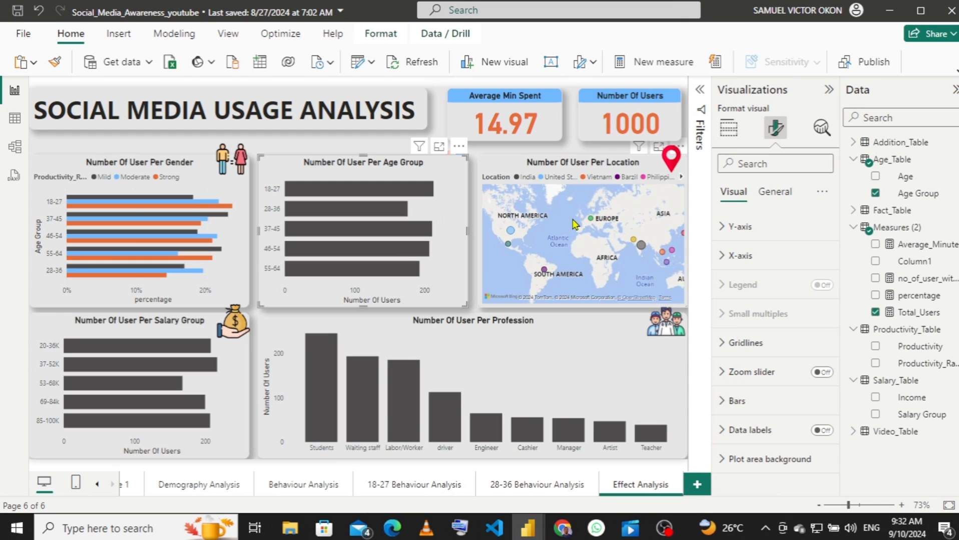
pyautogui.click(727, 129)
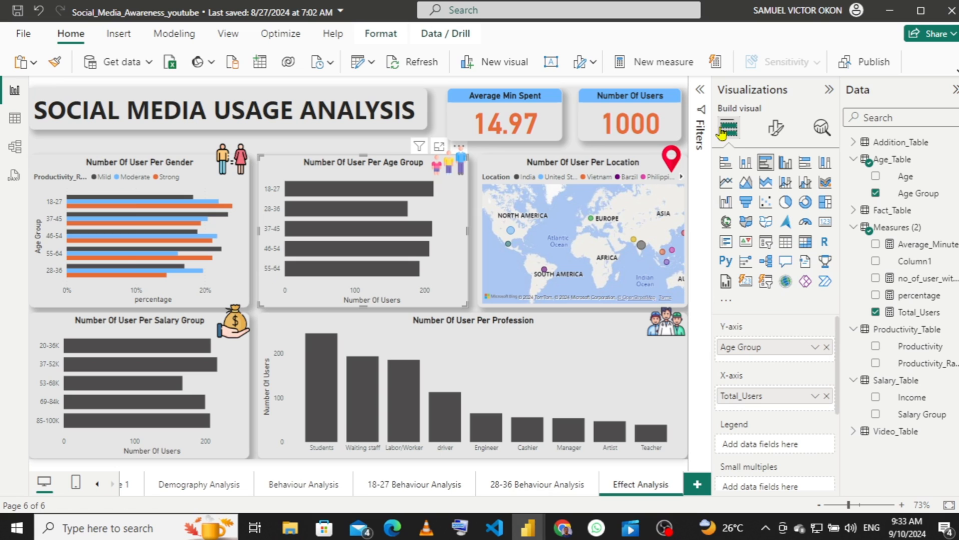
pyautogui.click(786, 170)
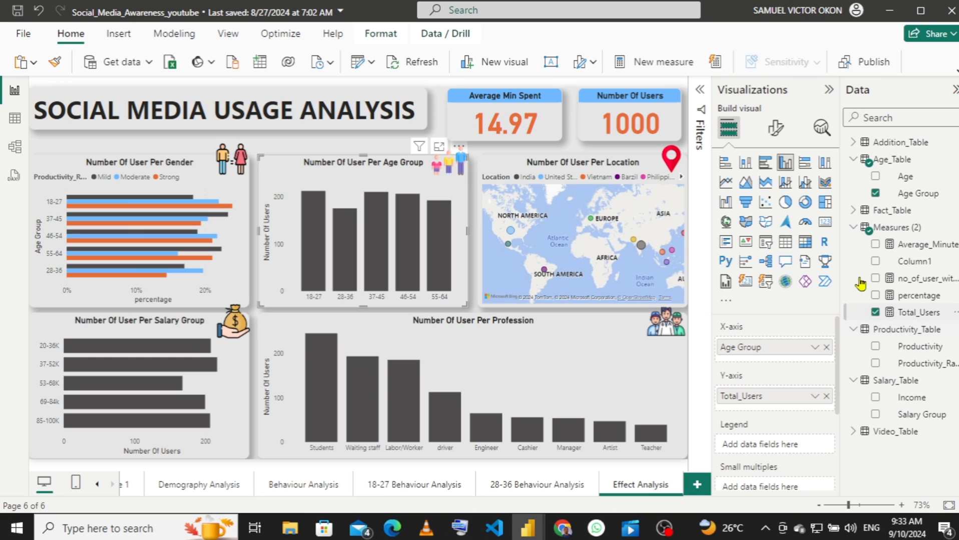
# - Replace Age Group with Watch Reason from Fact_Table on the X-axis of the new column chart
pyautogui.click(854, 213)
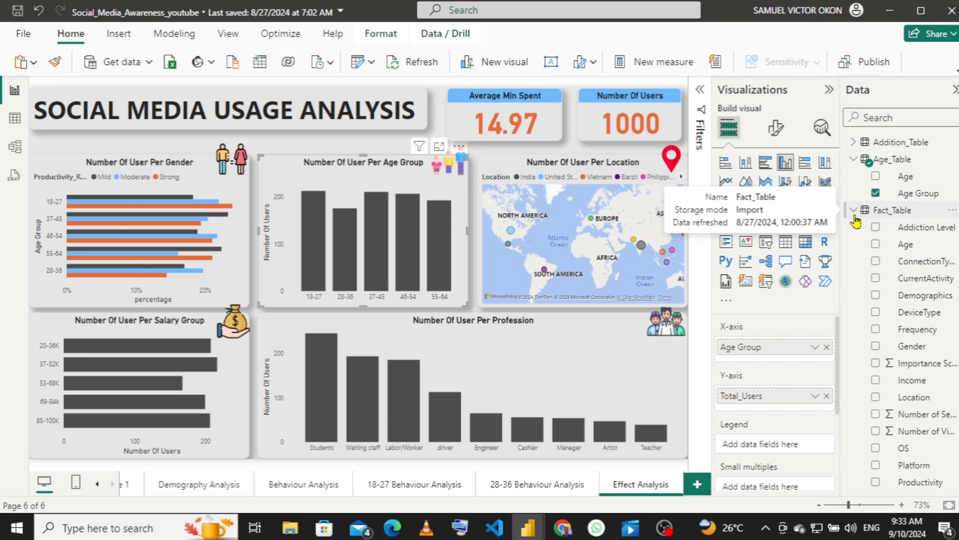
pyautogui.click(826, 347)
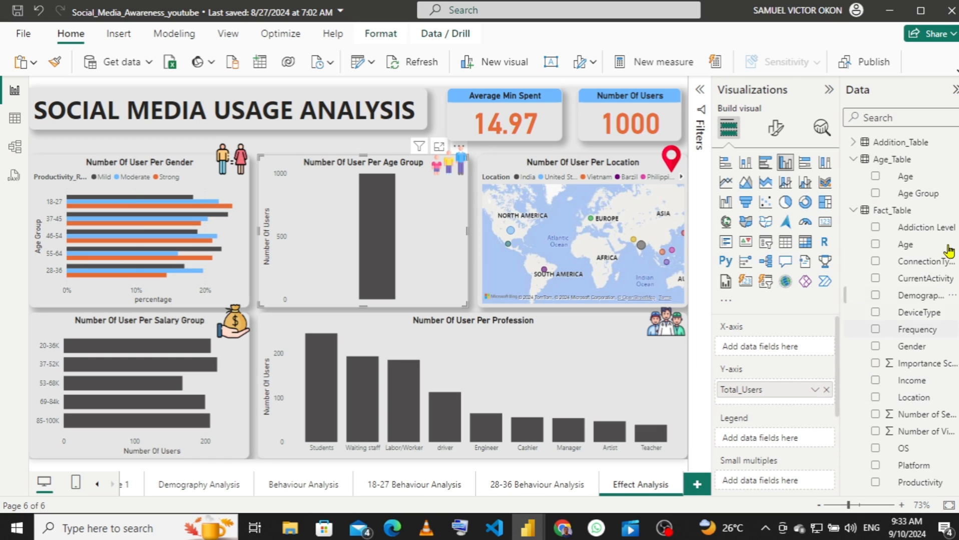
pyautogui.scroll(-5, 901, 310)
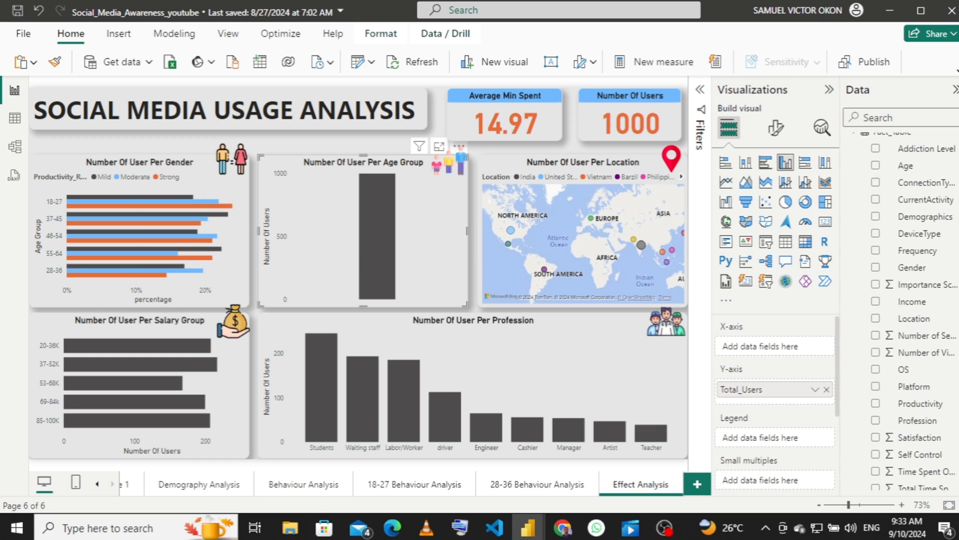
pyautogui.scroll(-4, 901, 310)
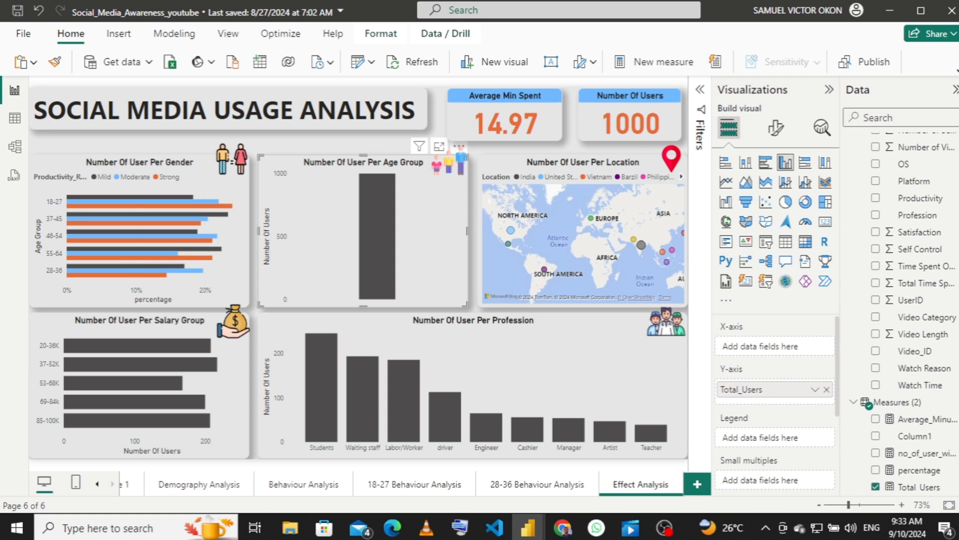
pyautogui.moveTo(926, 369); pyautogui.dragTo(795, 352)
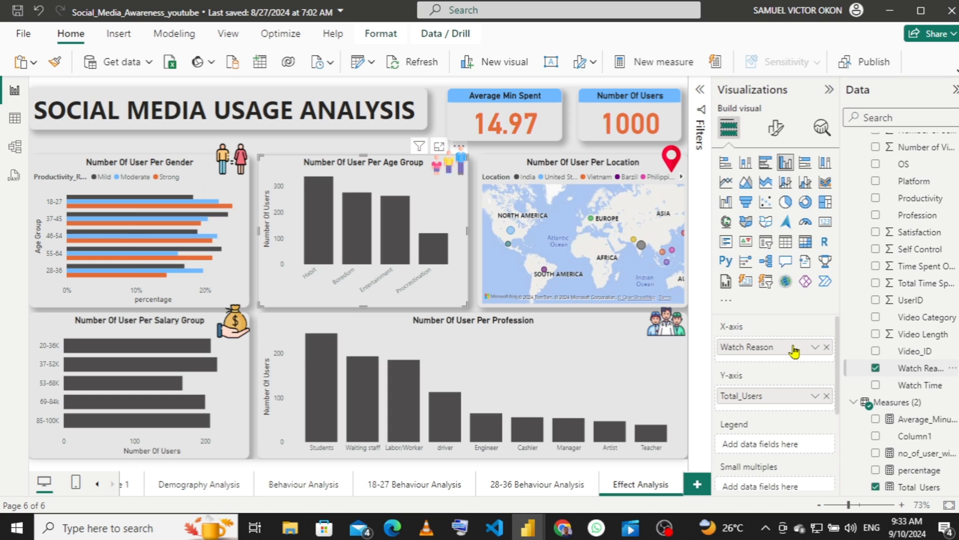
# - Replace Total_Users with the percentage measure on the column chart's Y-axis and move Watch Reason from the X-axis to the legend
pyautogui.click(826, 396)
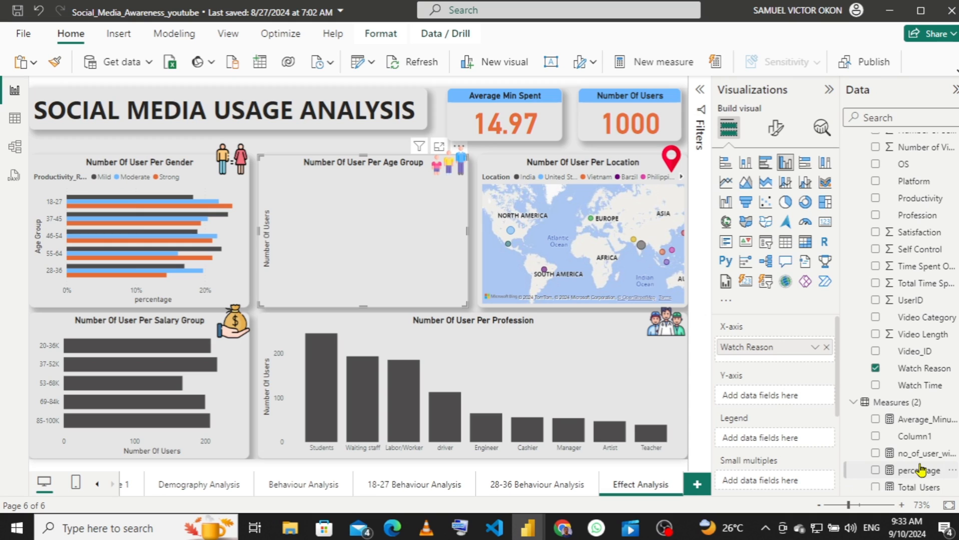
pyautogui.moveTo(921, 470); pyautogui.dragTo(773, 400)
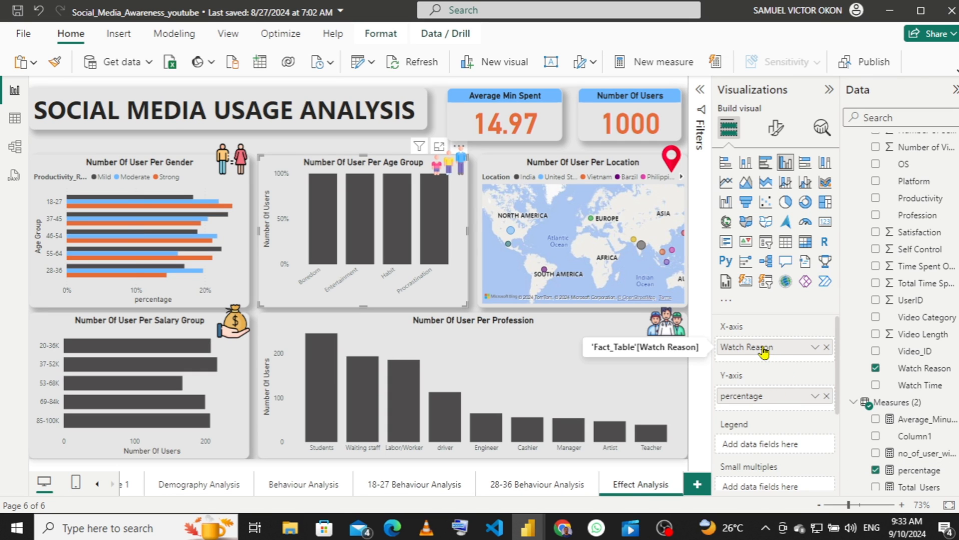
pyautogui.moveTo(762, 351); pyautogui.dragTo(766, 446)
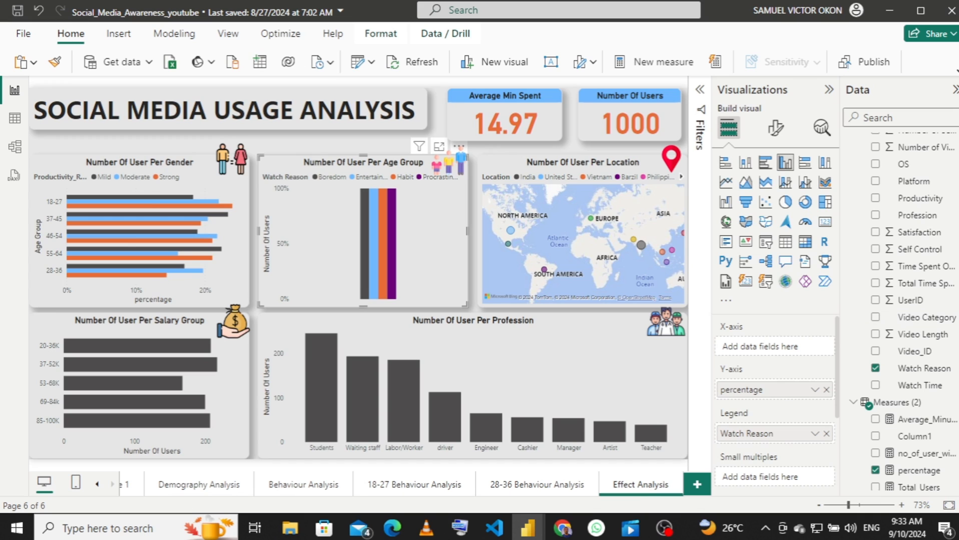
# - Add Age Group from Age_Table to the X-axis of the Watch Reason column chart
pyautogui.scroll(6, 914, 311)
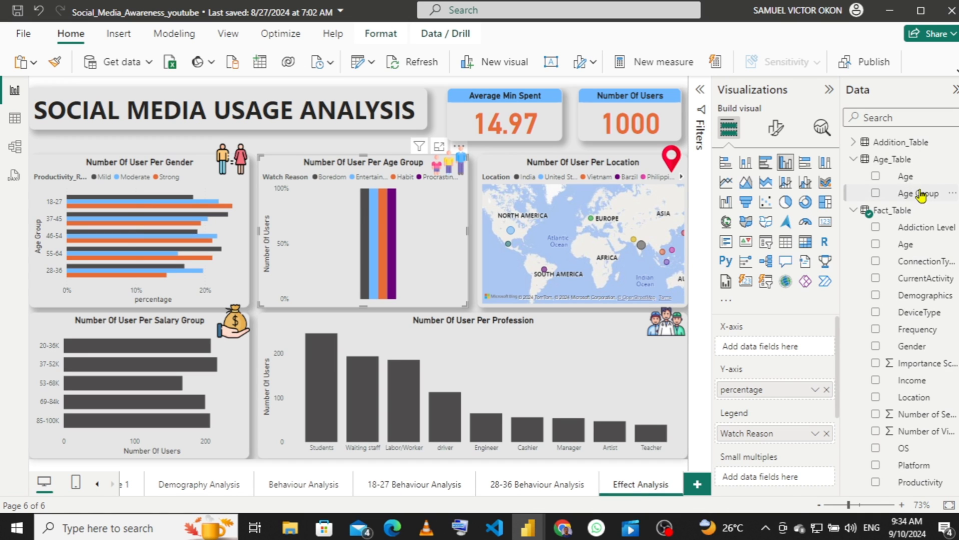
pyautogui.moveTo(913, 194); pyautogui.dragTo(782, 355)
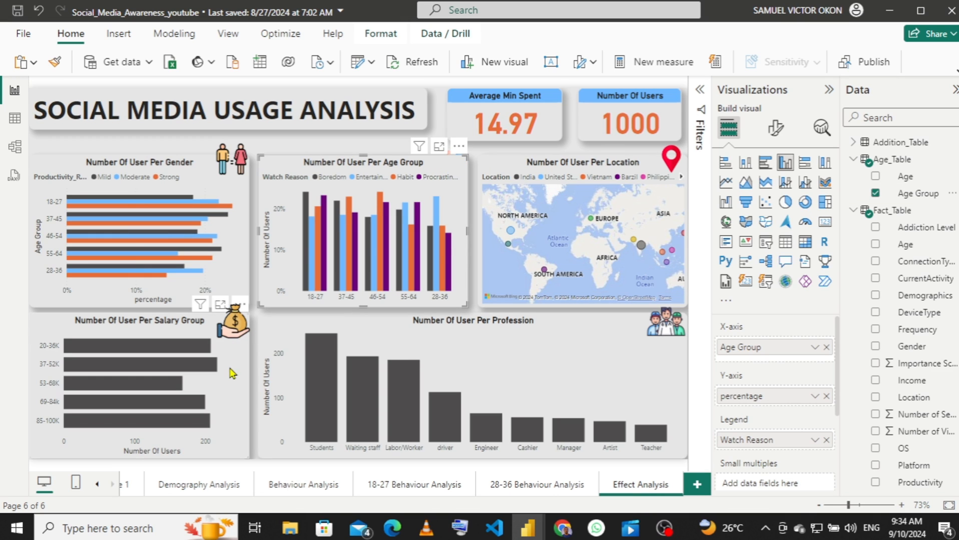
# - Convert the Number Of User Per Location map to a clustered bar chart and replace Location with Age Group on its Y-axis
pyautogui.moveTo(528, 528)
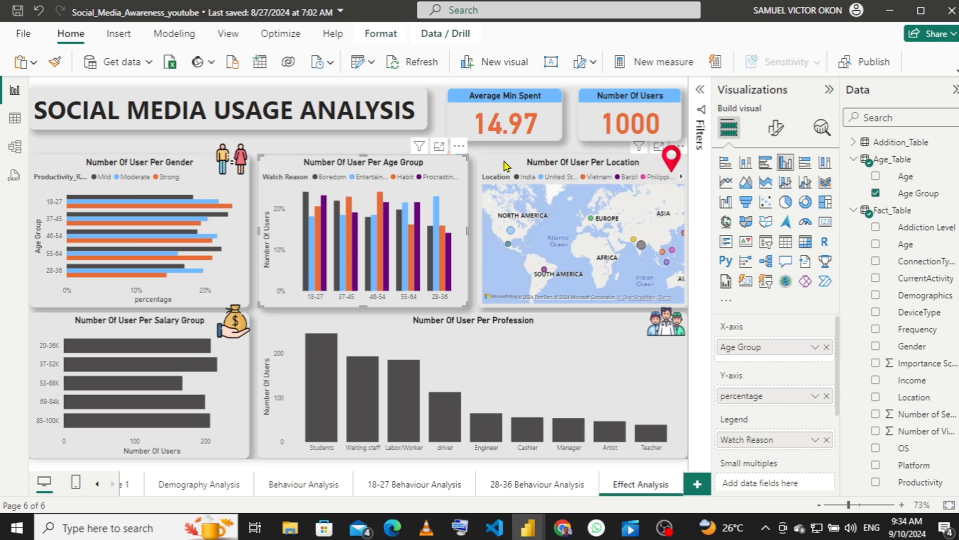
pyautogui.click(506, 166)
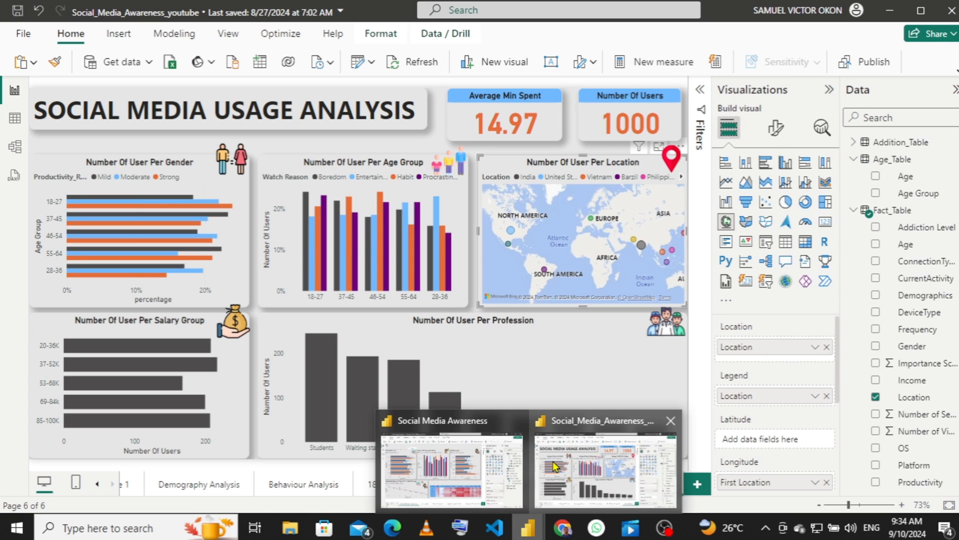
pyautogui.click(765, 164)
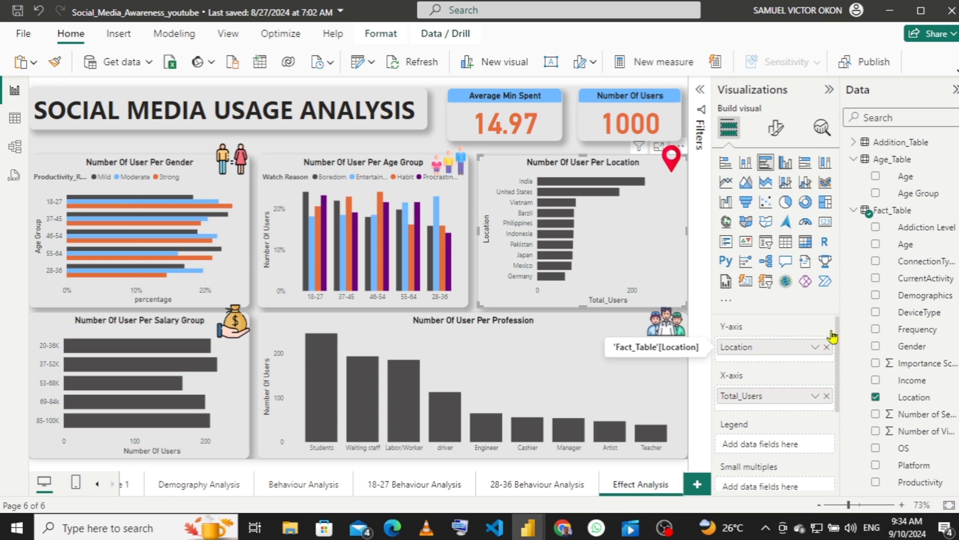
pyautogui.moveTo(831, 337); pyautogui.dragTo(774, 350)
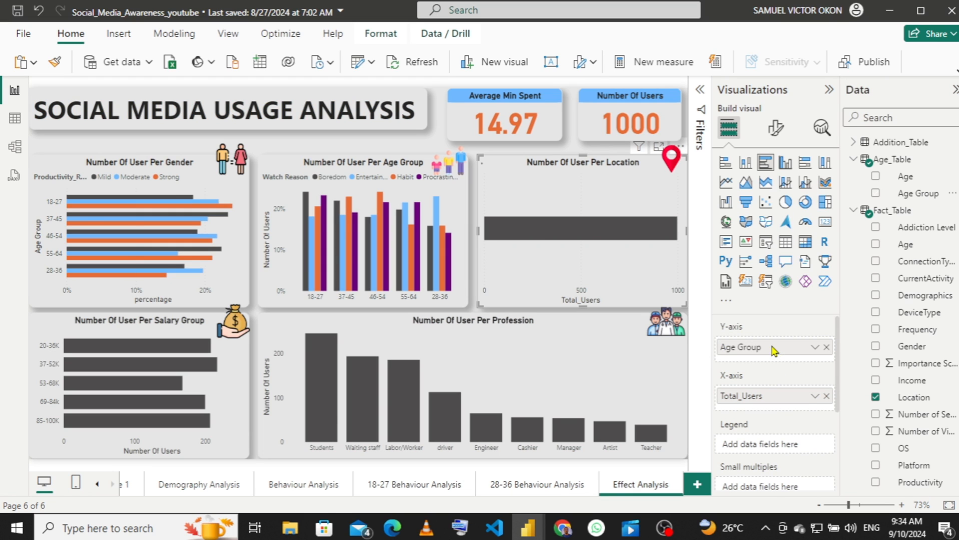
# - Replace Total_Users with the percentage measure on the X-axis of the Number Of User Per Location bar chart
pyautogui.click(826, 396)
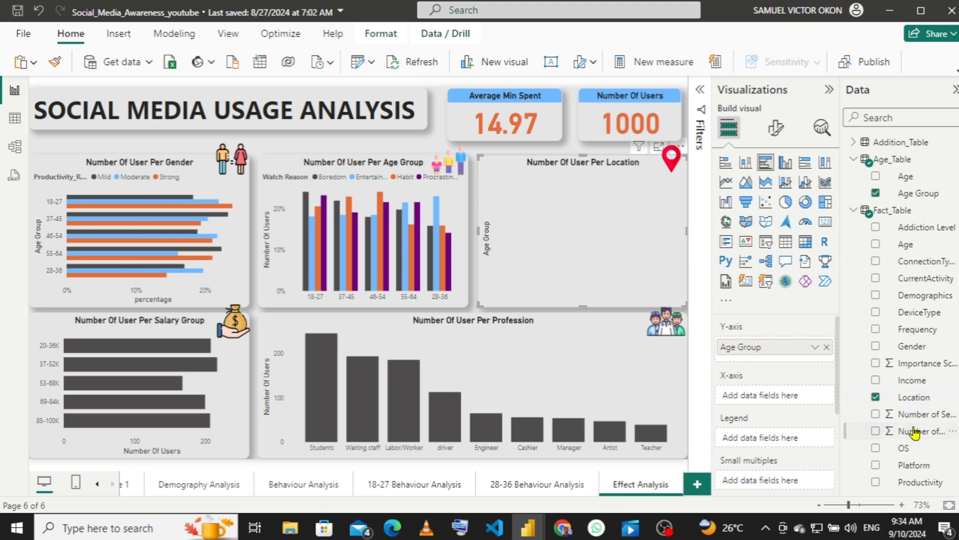
pyautogui.click(855, 213)
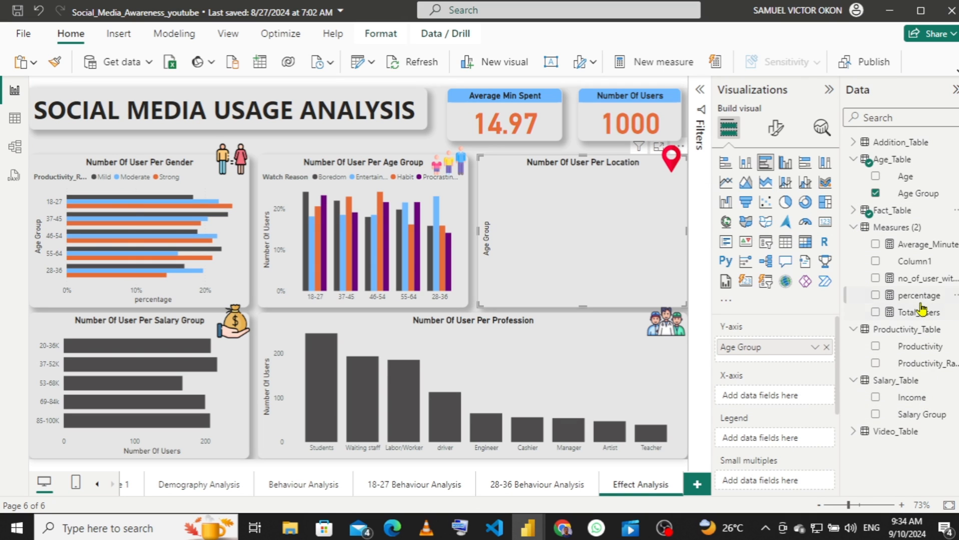
pyautogui.moveTo(919, 296); pyautogui.dragTo(783, 396)
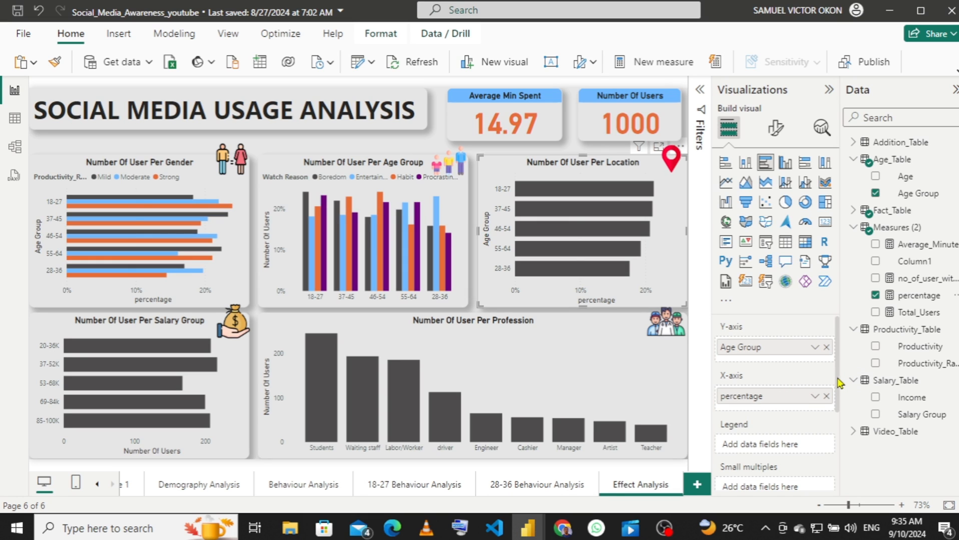
# - Check the Social Media Awareness report for reference and add Addiction_Group from Addition_Table as the new bar chart's legend
pyautogui.scroll(-1, 836, 381)
pyautogui.scroll(1, 836, 376)
pyautogui.moveTo(526, 531)
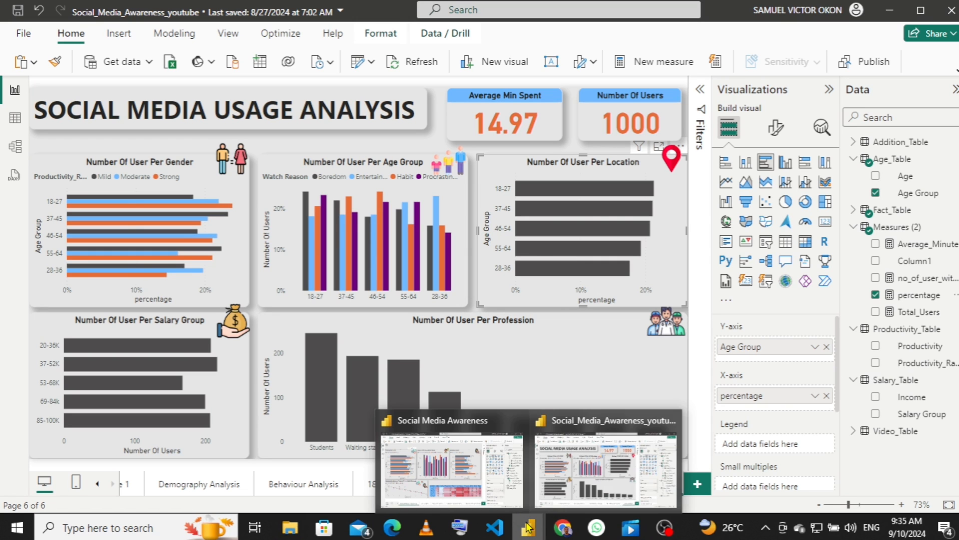
pyautogui.click(494, 466)
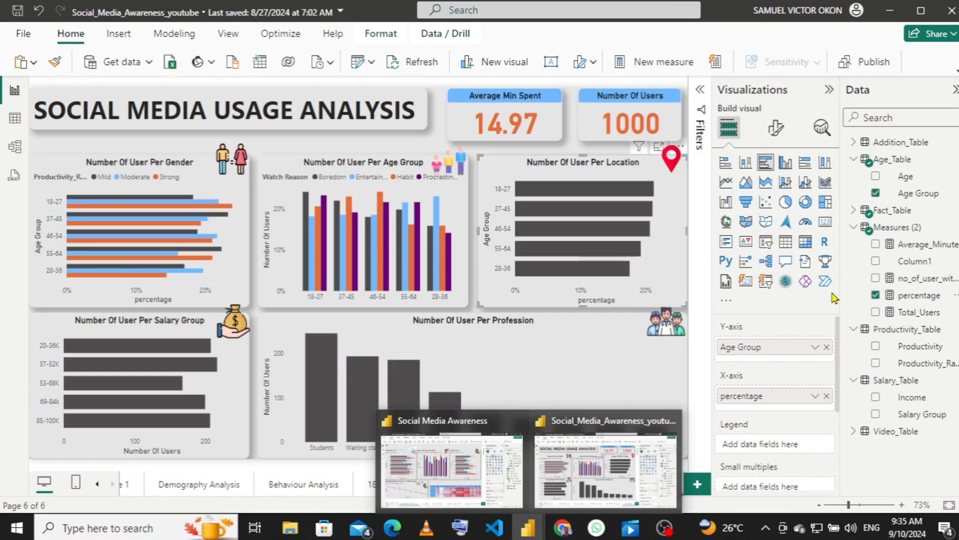
pyautogui.click(606, 471)
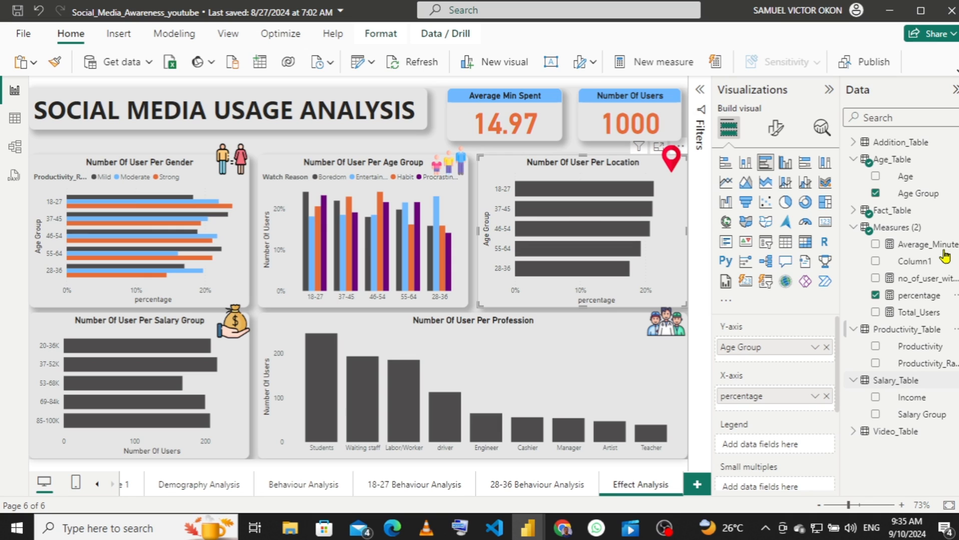
pyautogui.click(854, 144)
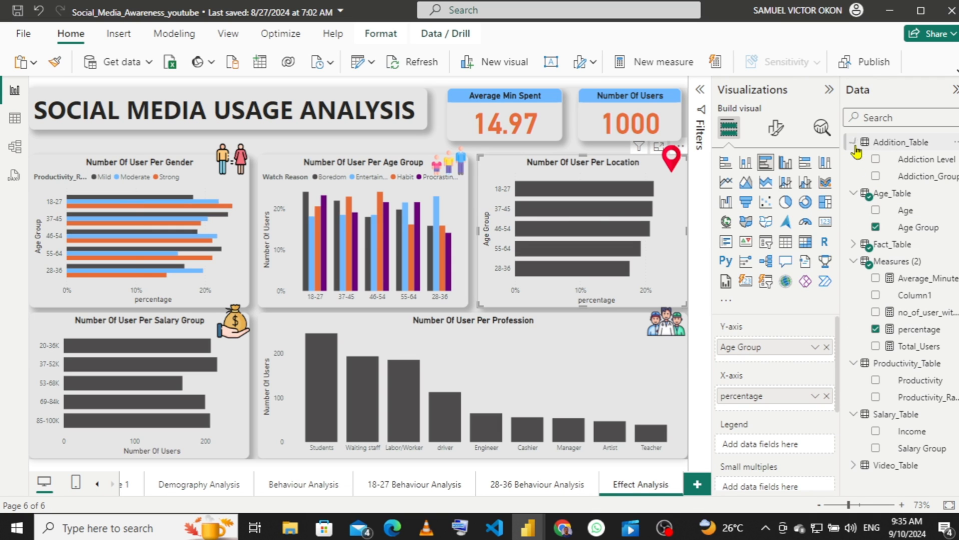
pyautogui.moveTo(926, 179); pyautogui.dragTo(785, 453)
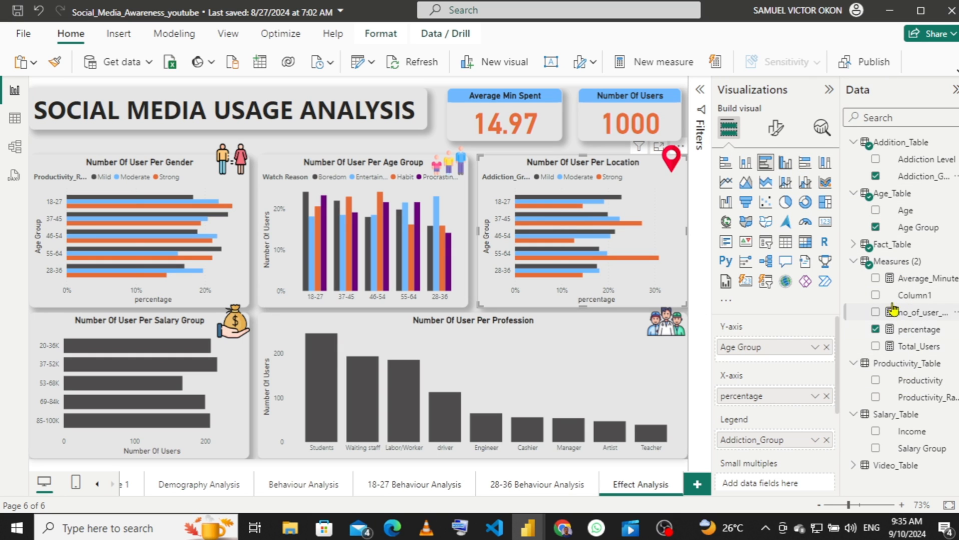
# - Convert the Number Of User Per Salary Group bar chart to a scatter chart and remove its Salary Group and Total_Users fields
pyautogui.click(853, 244)
pyautogui.click(875, 431)
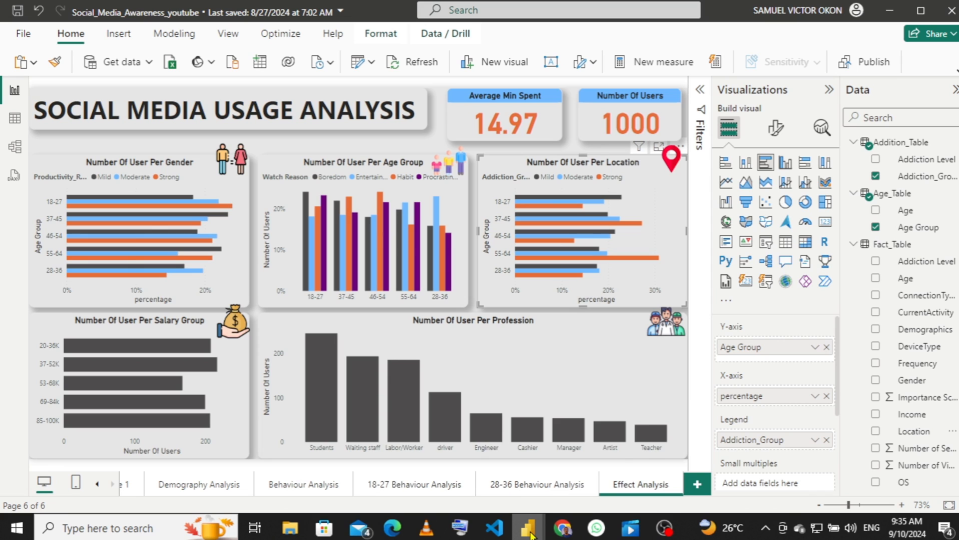
pyautogui.moveTo(531, 533)
pyautogui.click(479, 483)
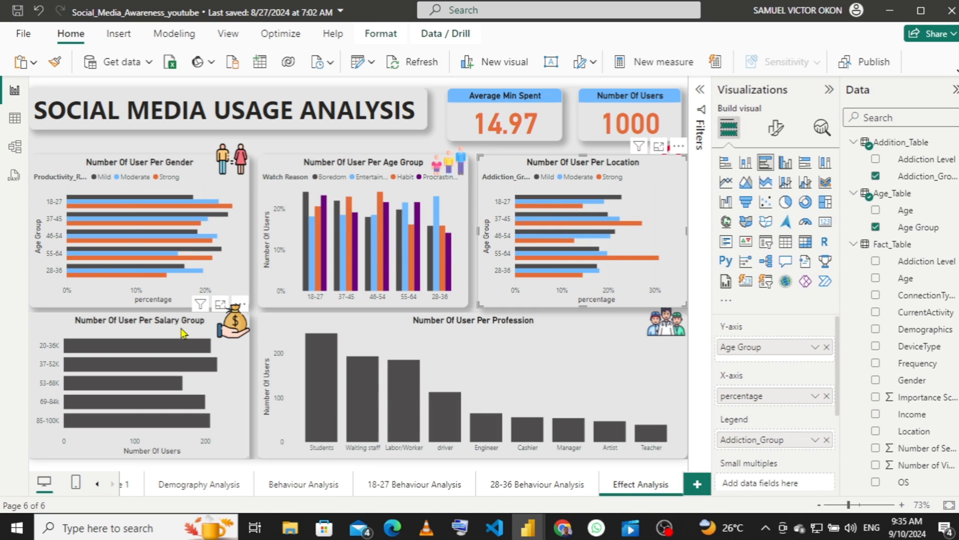
pyautogui.click(182, 333)
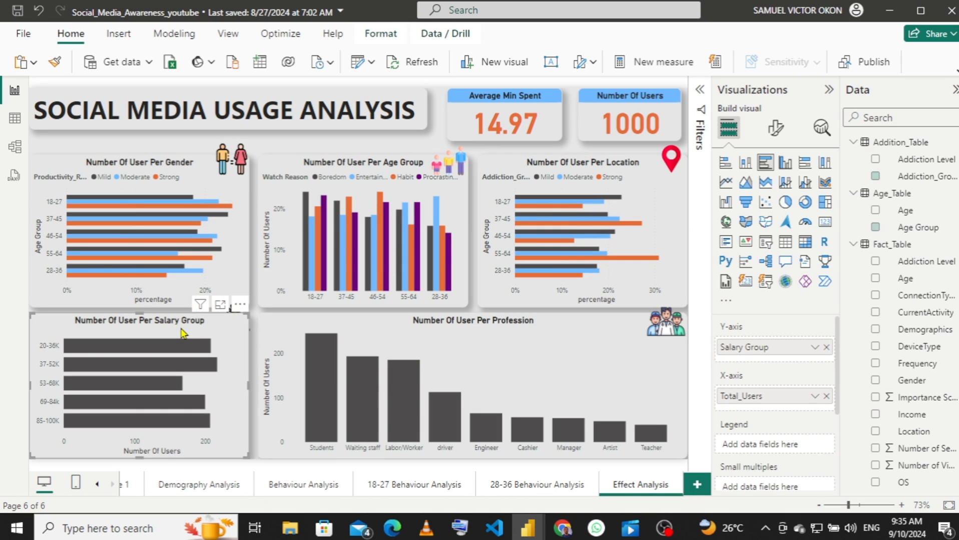
pyautogui.click(766, 204)
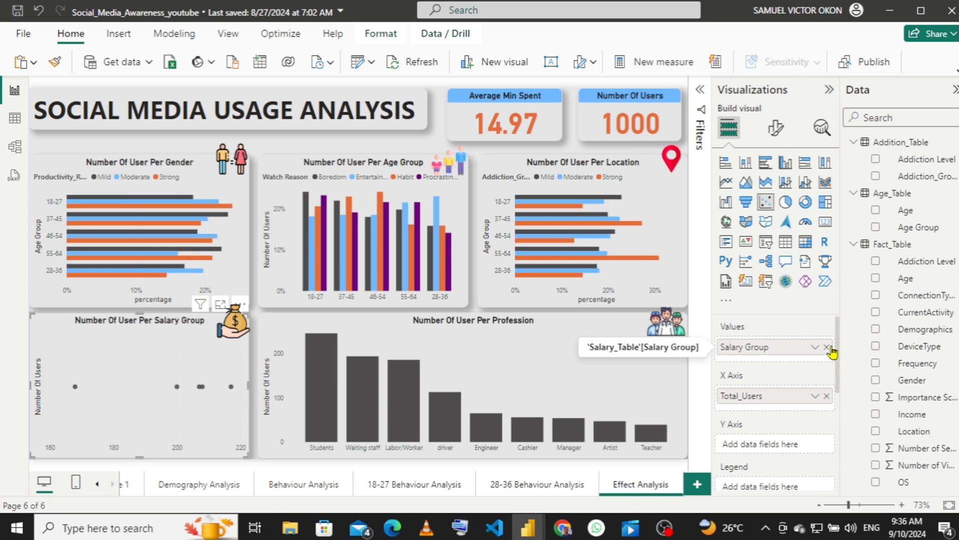
pyautogui.click(826, 347)
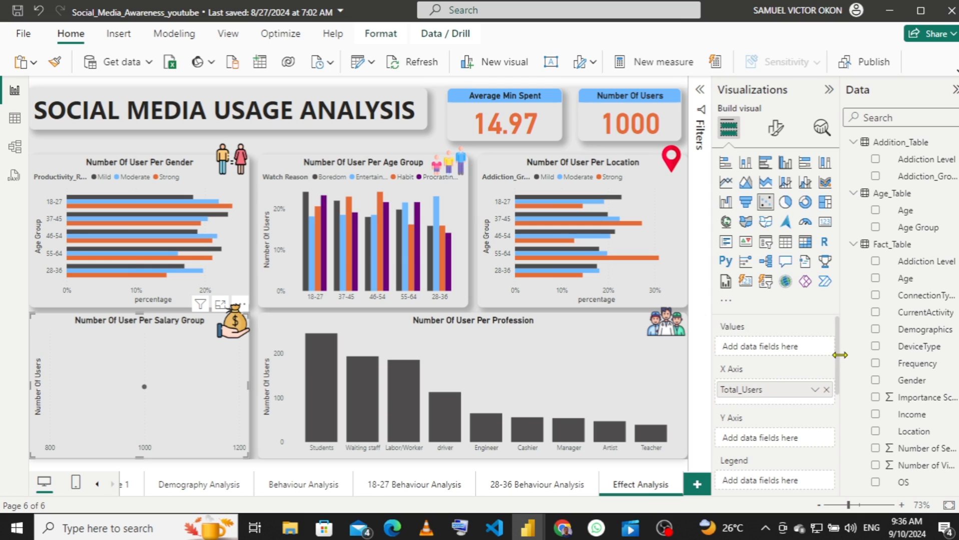
pyautogui.scroll(-2, 835, 365)
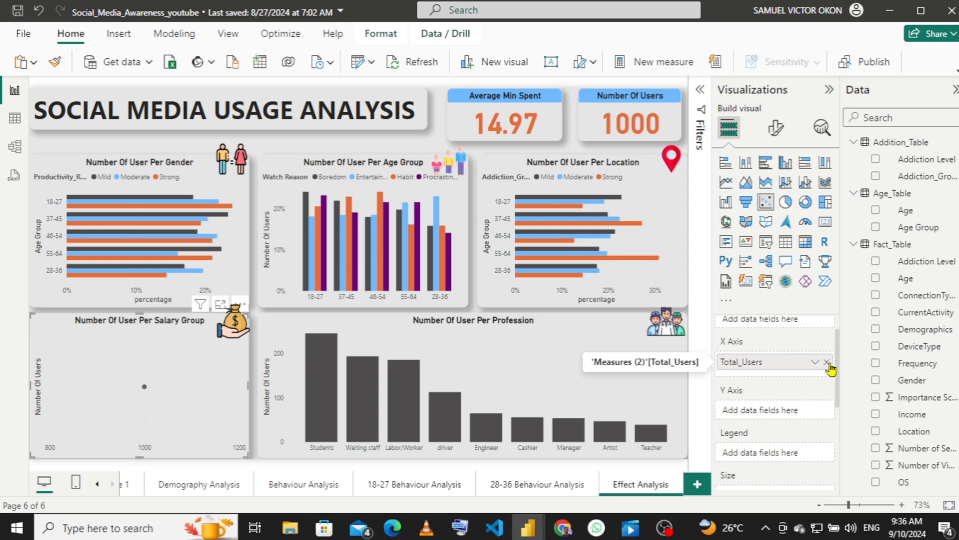
pyautogui.click(827, 363)
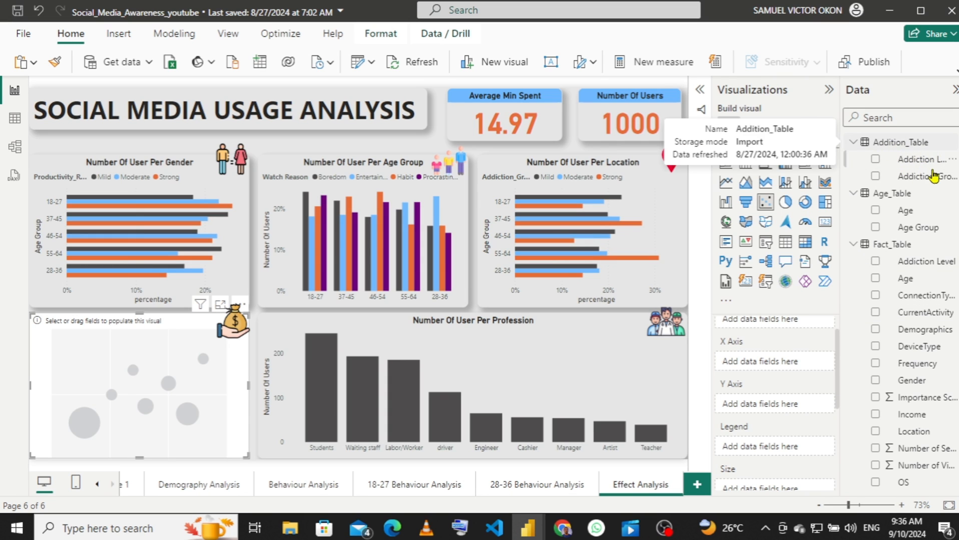
# - Plot Addiction Level from Addition_Table on the scatter chart's X axis and Productivity from Productivity_Table on its Y axis
pyautogui.moveTo(926, 161); pyautogui.dragTo(797, 363)
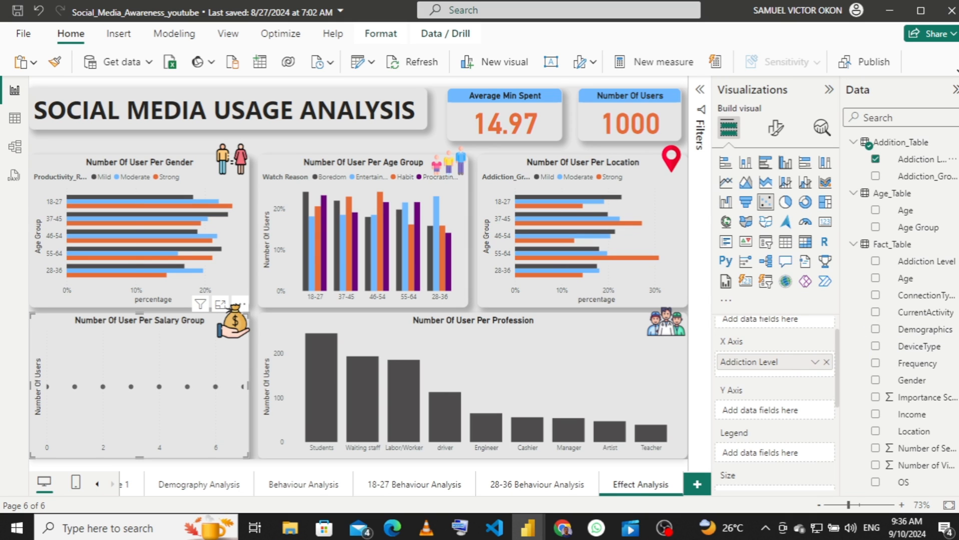
pyautogui.scroll(-3, 901, 311)
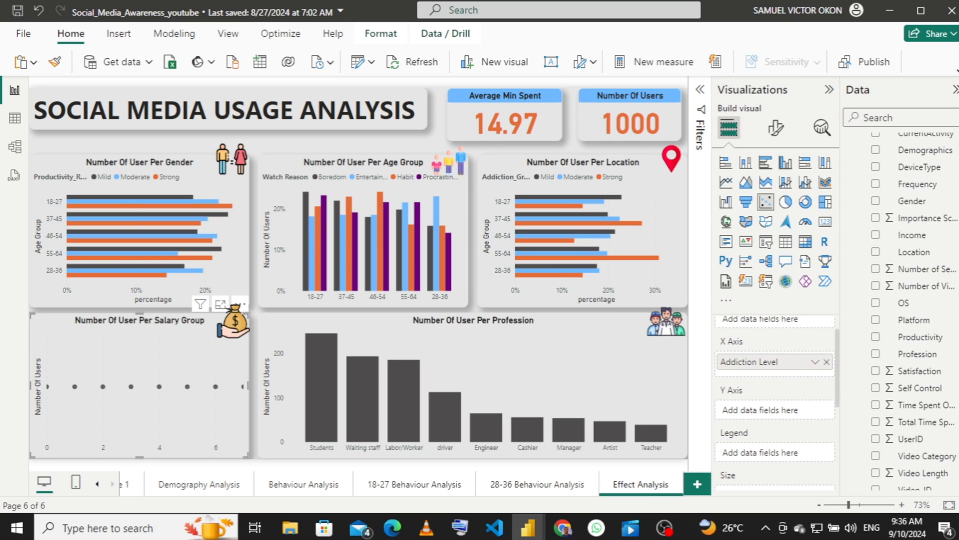
pyautogui.scroll(-3, 901, 310)
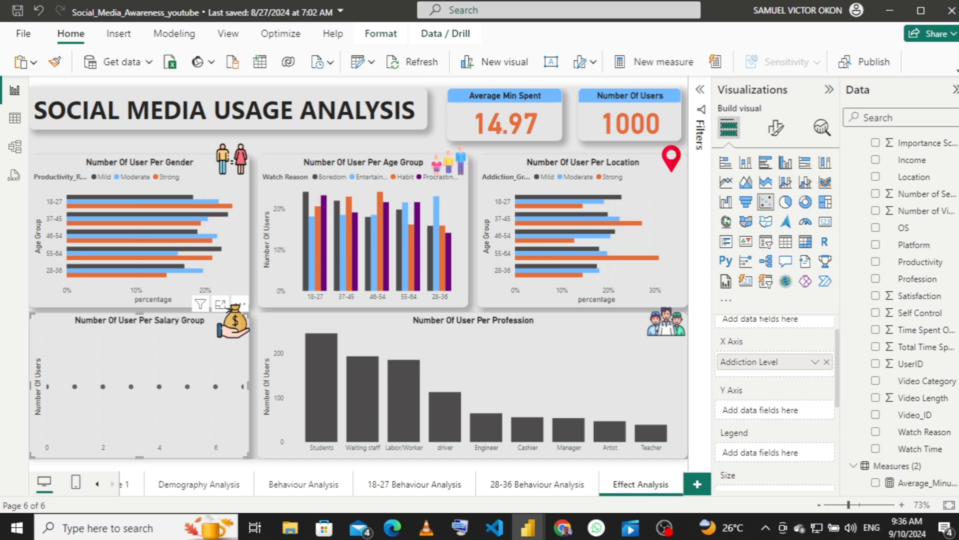
pyautogui.scroll(-4, 928, 449)
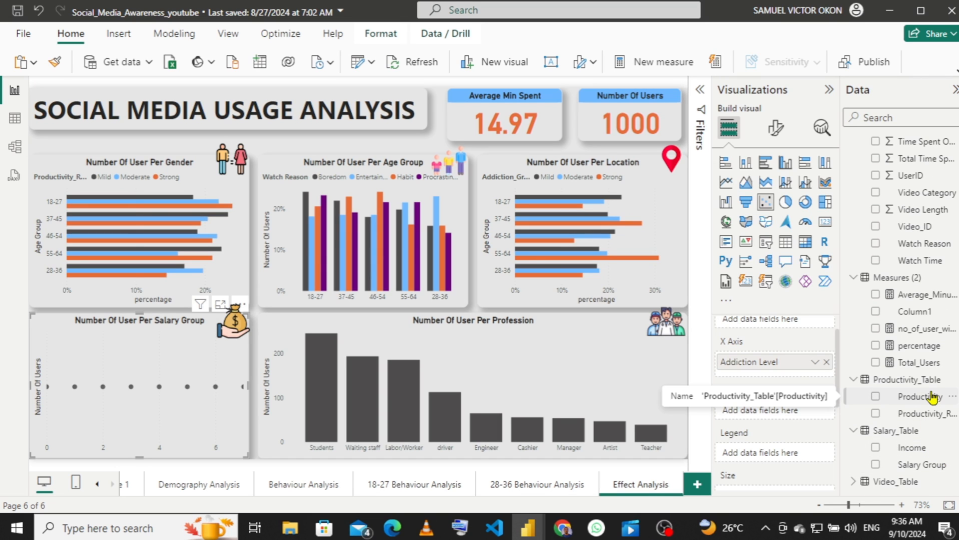
pyautogui.moveTo(932, 398); pyautogui.dragTo(795, 412)
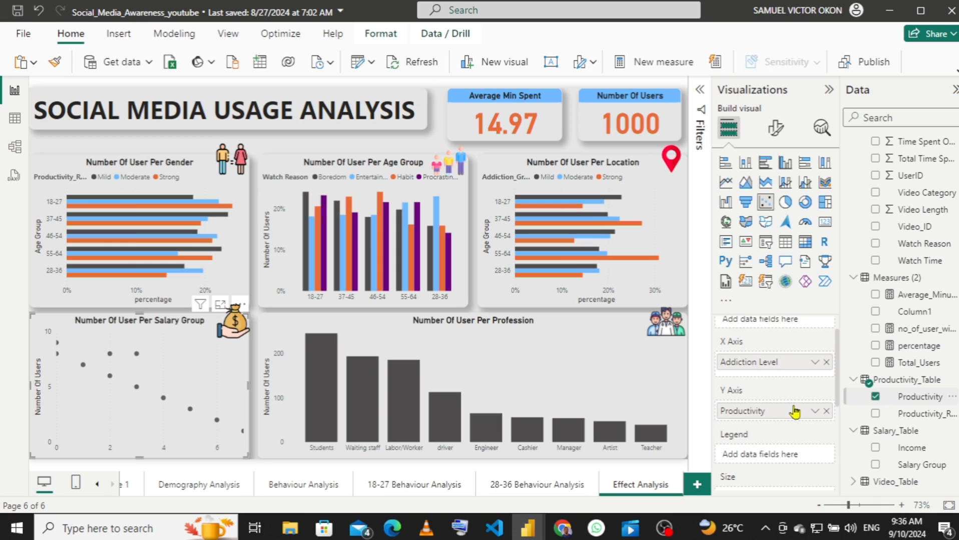
# - Extend the top edge of the scatter chart slightly upward
pyautogui.scroll(-3, 837, 389)
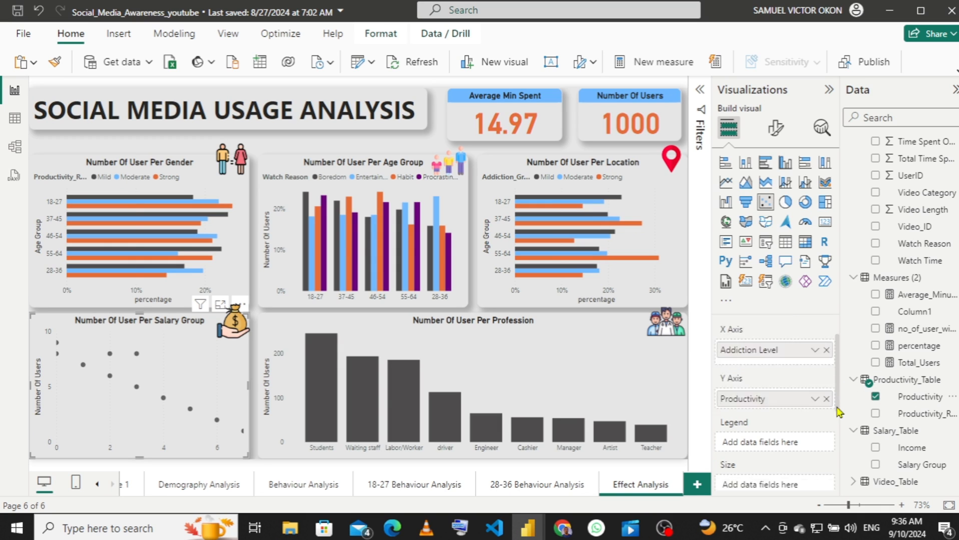
pyautogui.scroll(4, 837, 380)
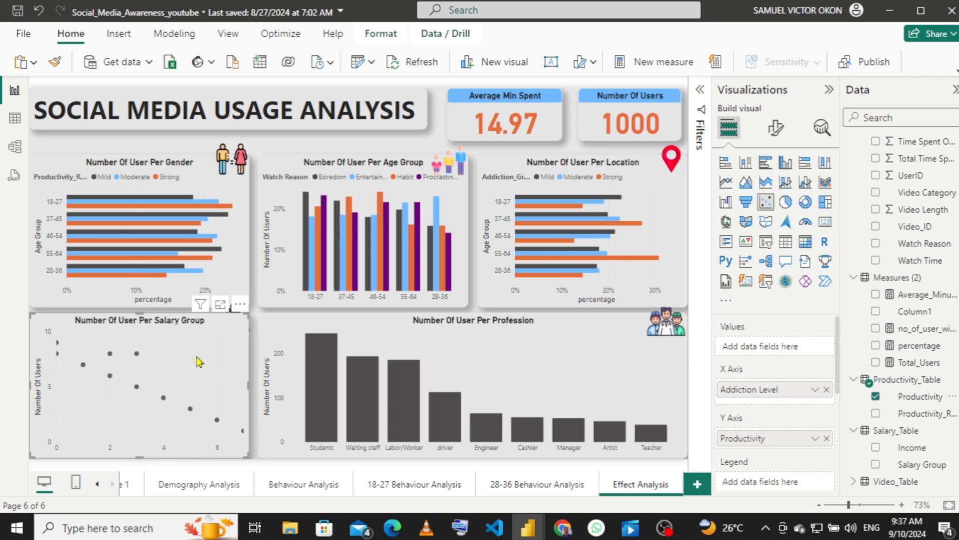
pyautogui.moveTo(140, 320); pyautogui.dragTo(141, 315)
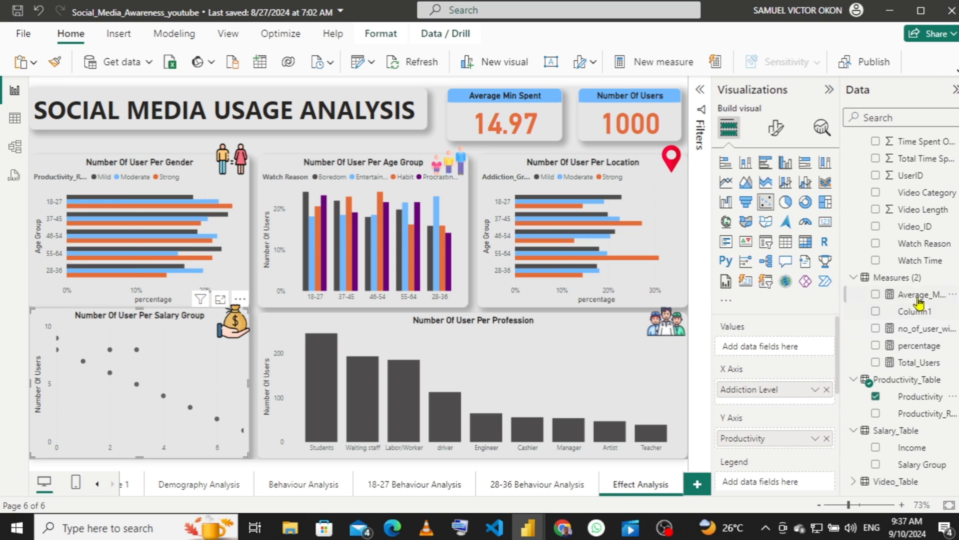
# - Try Age Group from Age_Table as the scatter chart's legend, and remove it again
pyautogui.scroll(1, 944, 340)
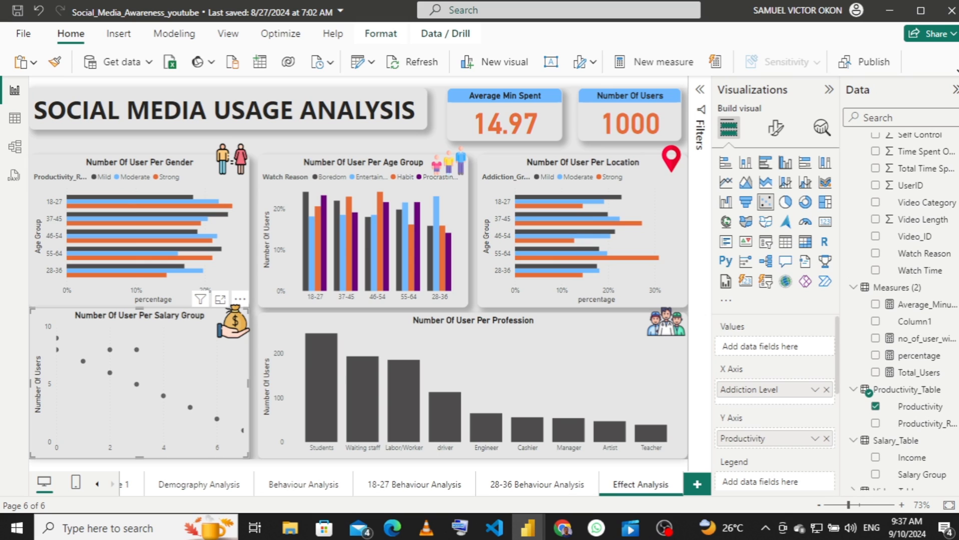
pyautogui.scroll(10, 916, 310)
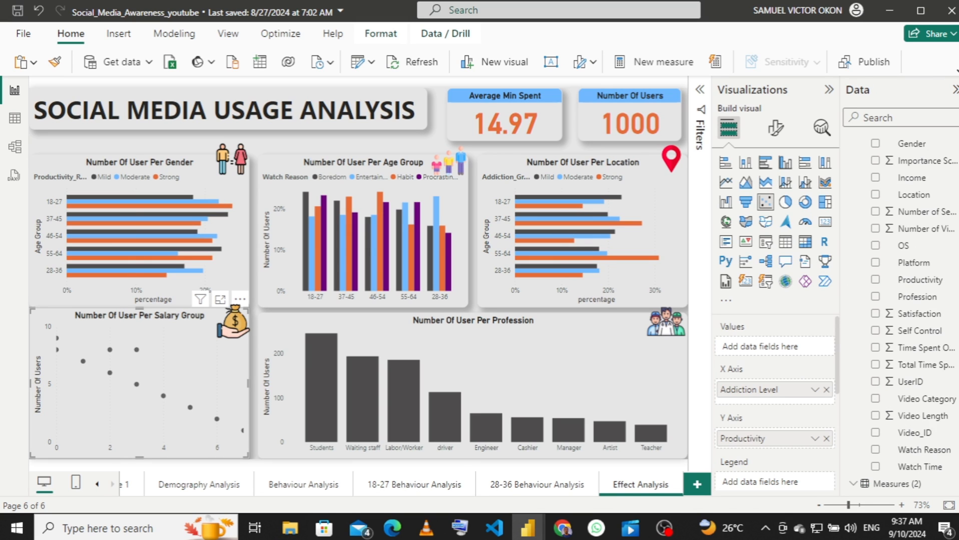
pyautogui.scroll(-10, 911, 310)
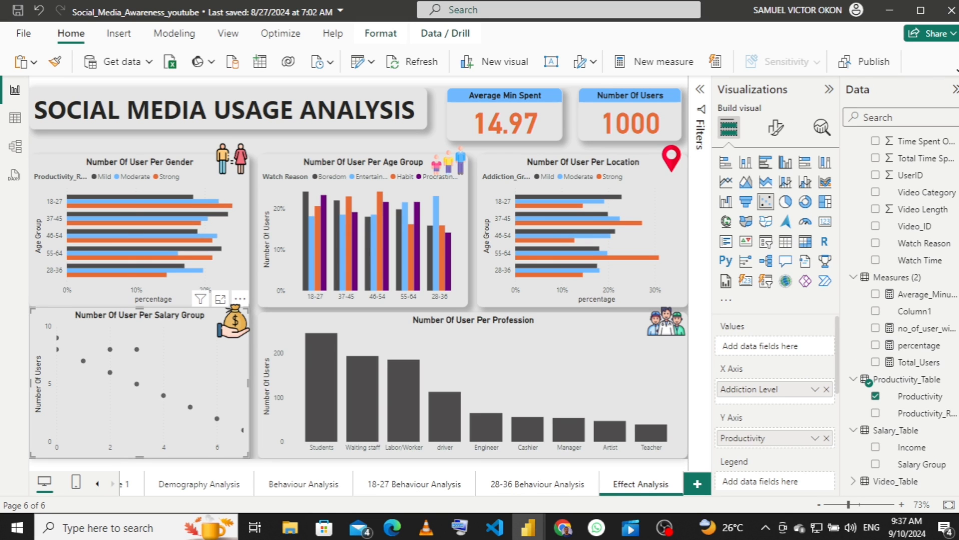
pyautogui.scroll(1, 900, 310)
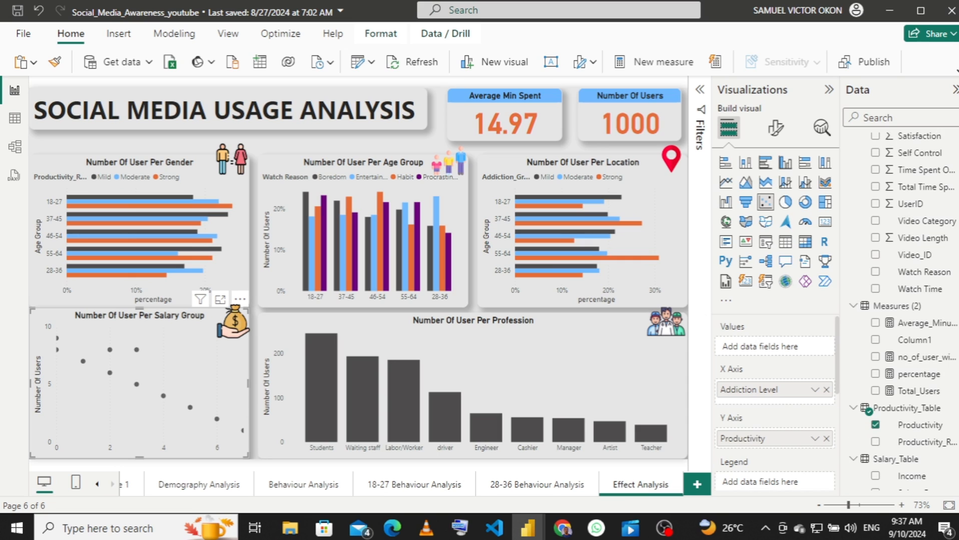
pyautogui.scroll(-1, 900, 310)
pyautogui.scroll(13, 901, 310)
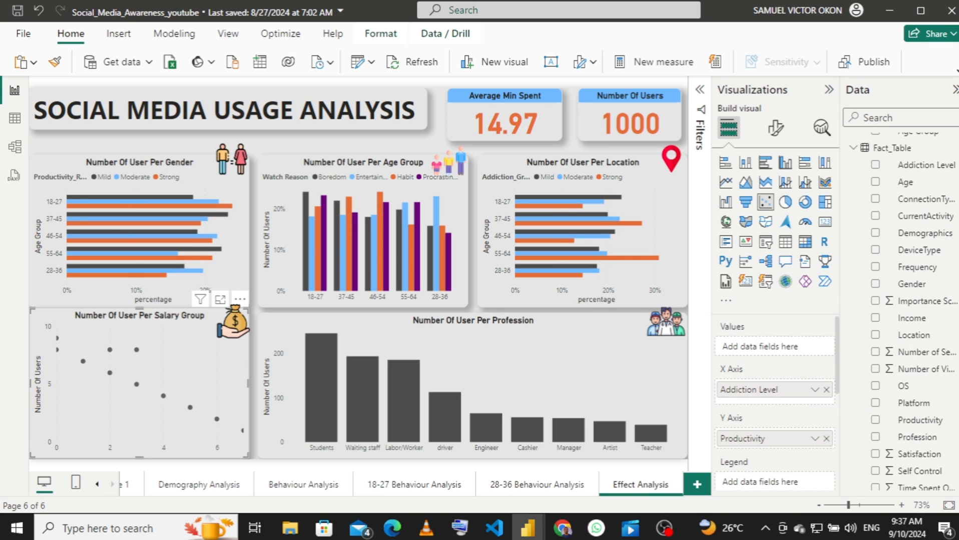
pyautogui.scroll(3, 901, 310)
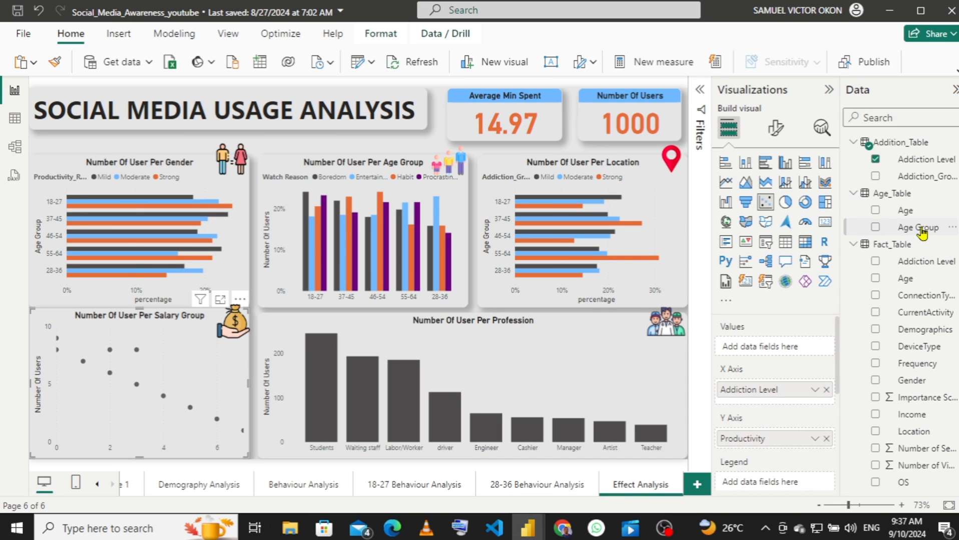
pyautogui.moveTo(919, 227); pyautogui.dragTo(789, 392)
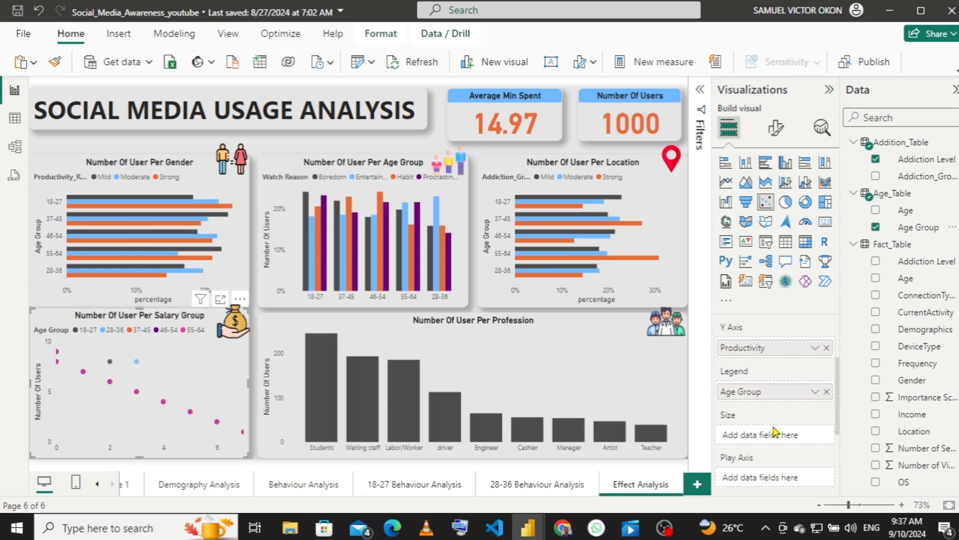
pyautogui.click(828, 392)
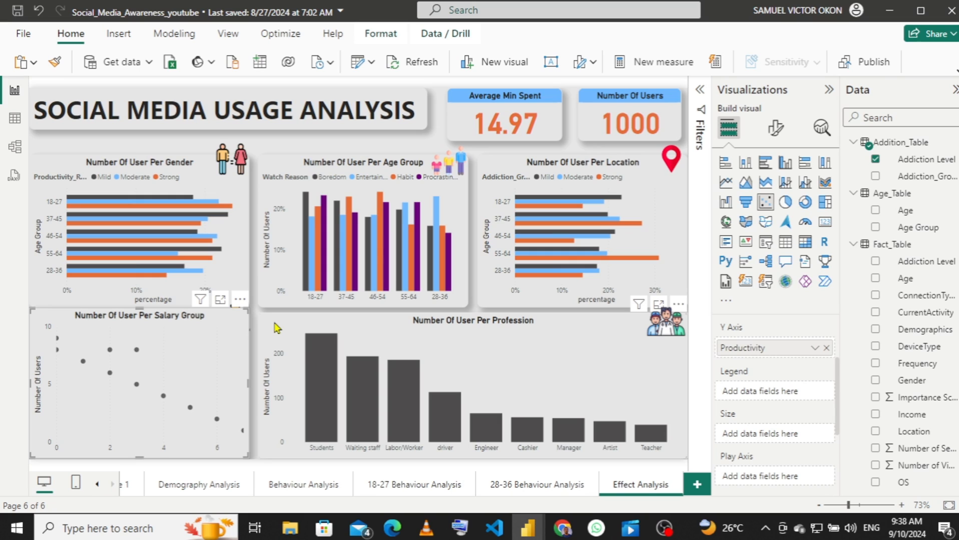
# - Convert the Number Of User Per Profession column chart to a matrix and check the reference matrix's fields in the Social Media Awareness report
pyautogui.click(275, 328)
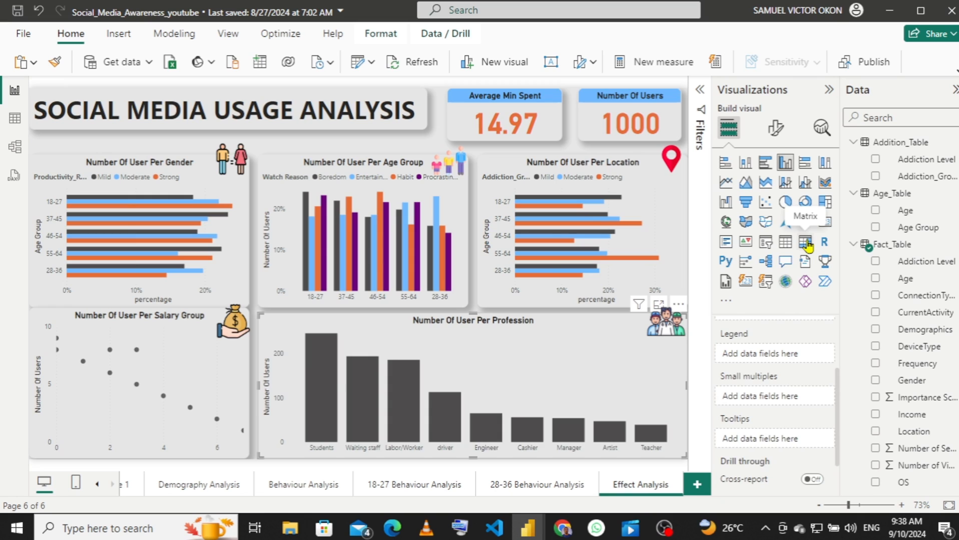
pyautogui.click(805, 242)
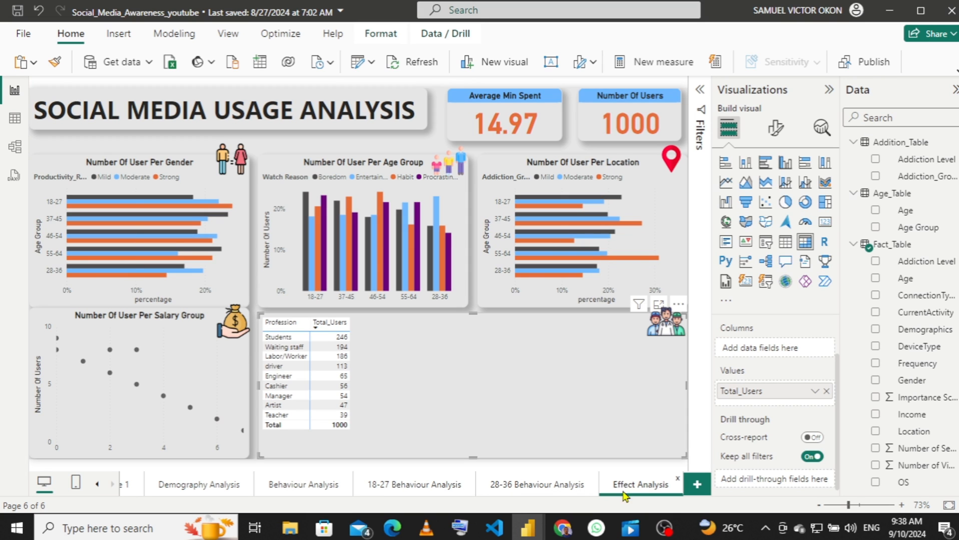
pyautogui.moveTo(528, 536)
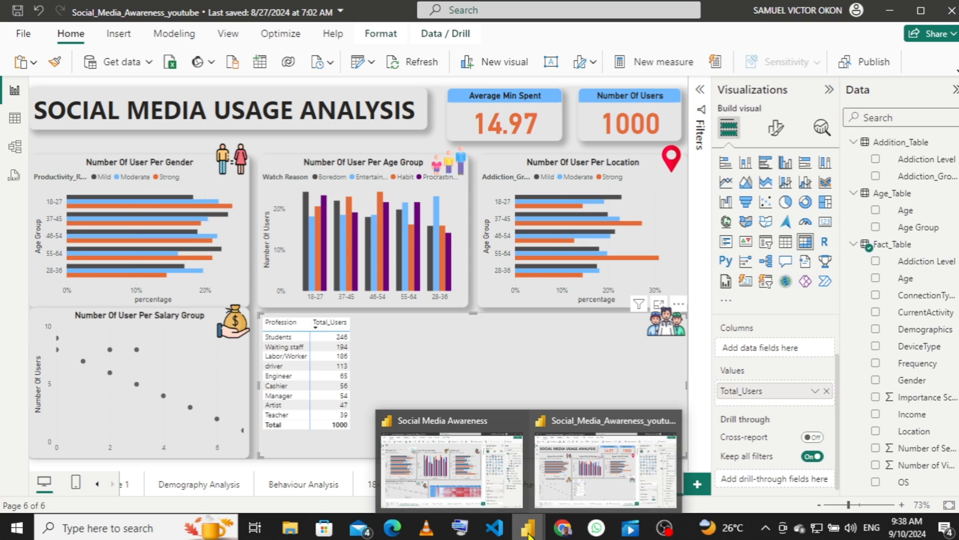
pyautogui.moveTo(473, 456)
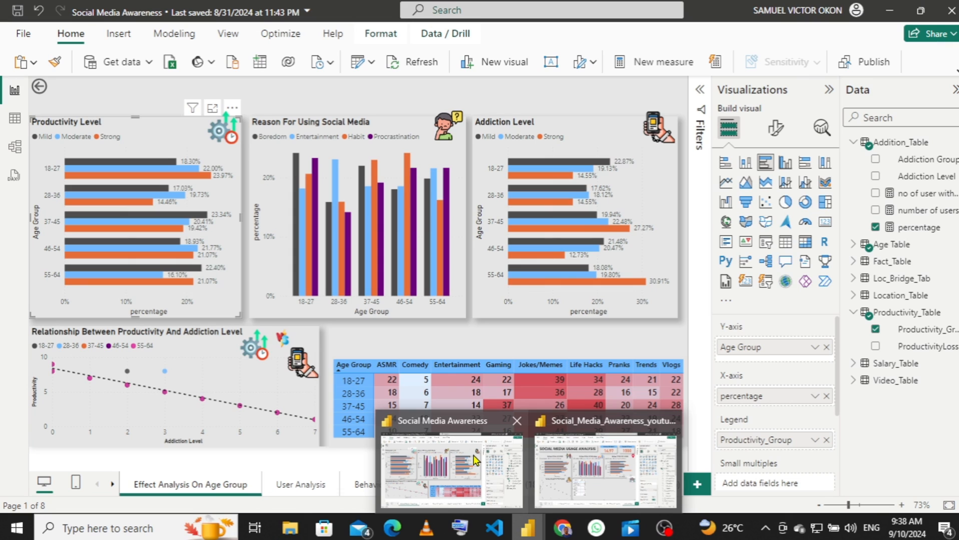
pyautogui.click(474, 458)
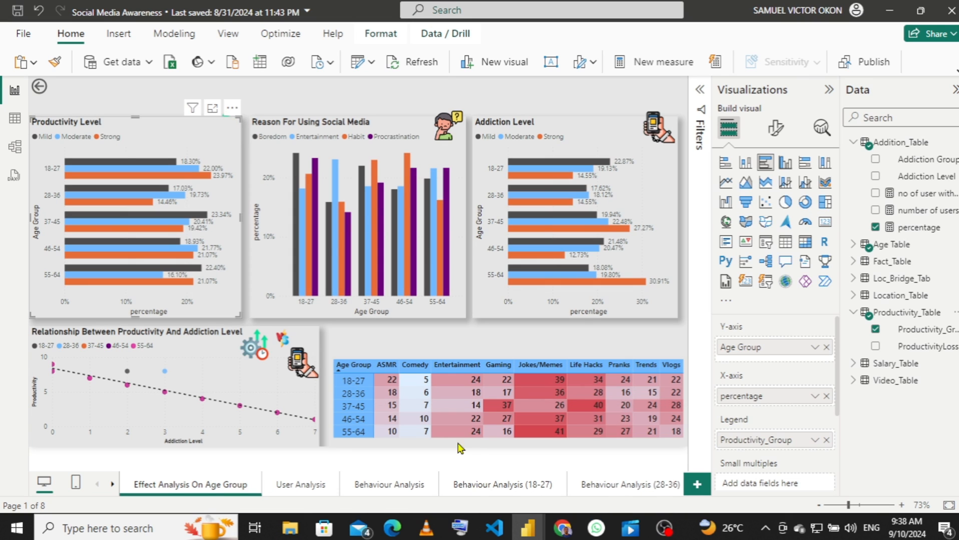
pyautogui.click(310, 339)
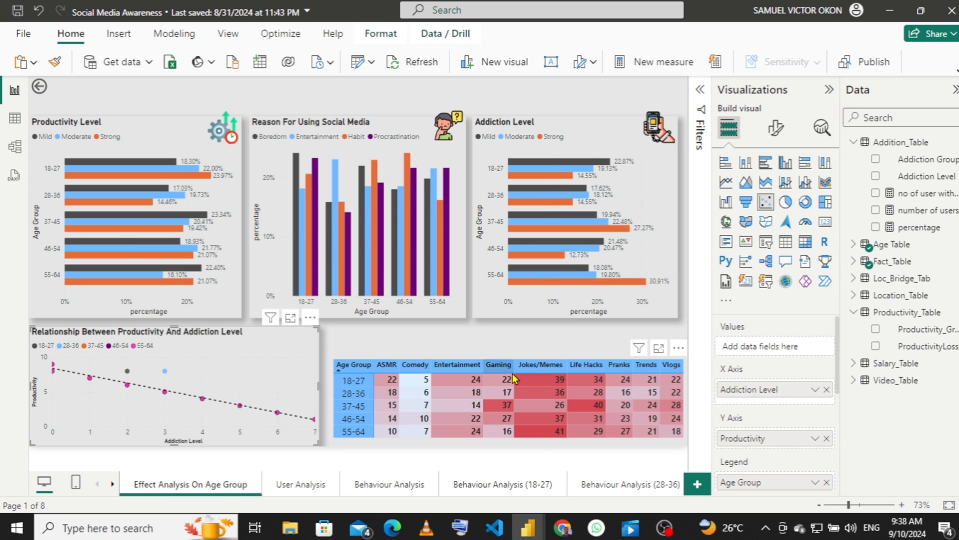
pyautogui.click(536, 452)
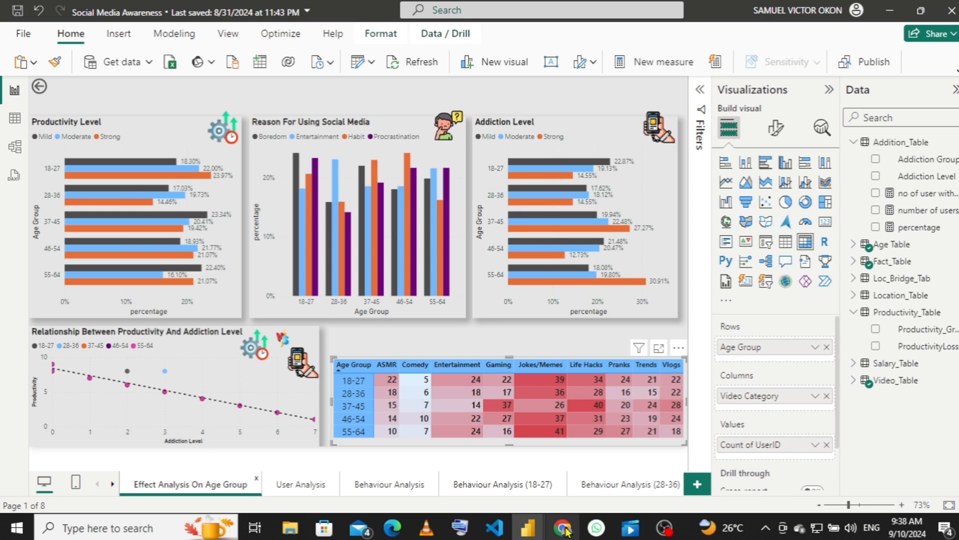
pyautogui.moveTo(522, 535)
pyautogui.click(606, 470)
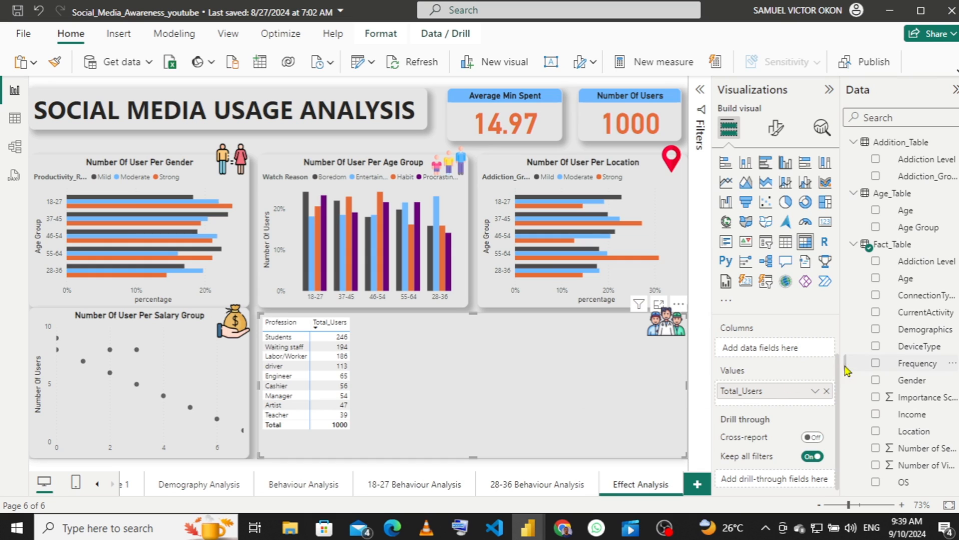
# - Replace Profession with Age Group from Age_Table in the matrix's rows and add Video Category from Fact_Table as its columns
pyautogui.moveTo(839, 372); pyautogui.dragTo(836, 313)
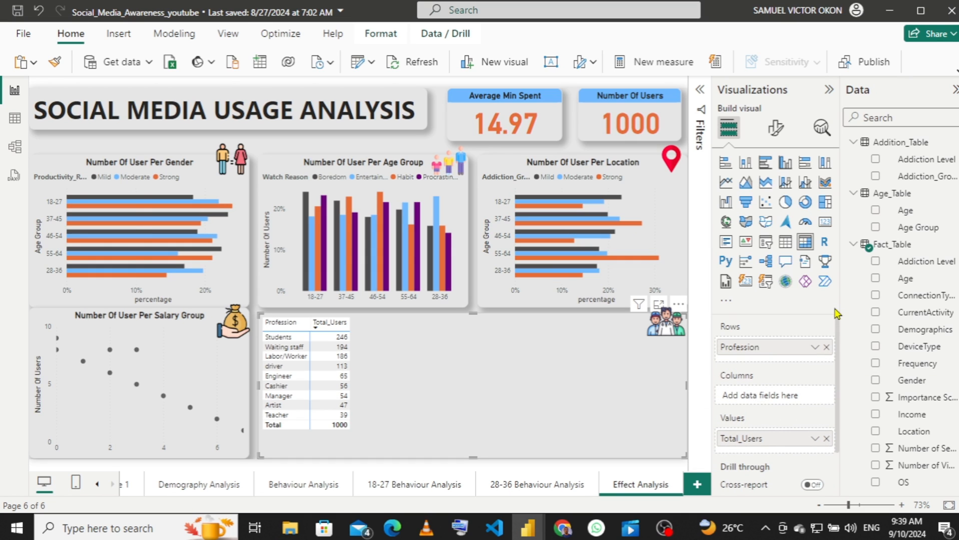
pyautogui.click(826, 347)
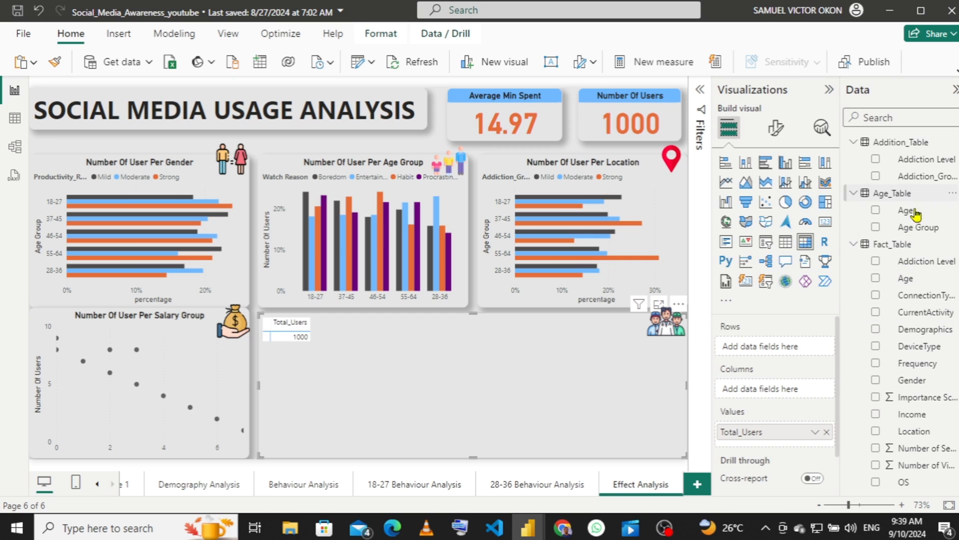
pyautogui.moveTo(914, 233); pyautogui.dragTo(768, 351)
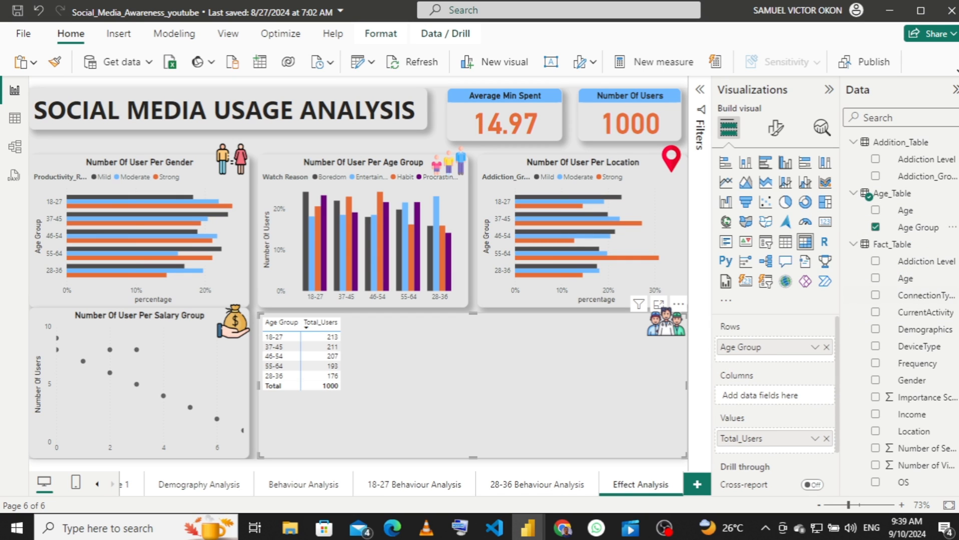
pyautogui.scroll(-5, 914, 310)
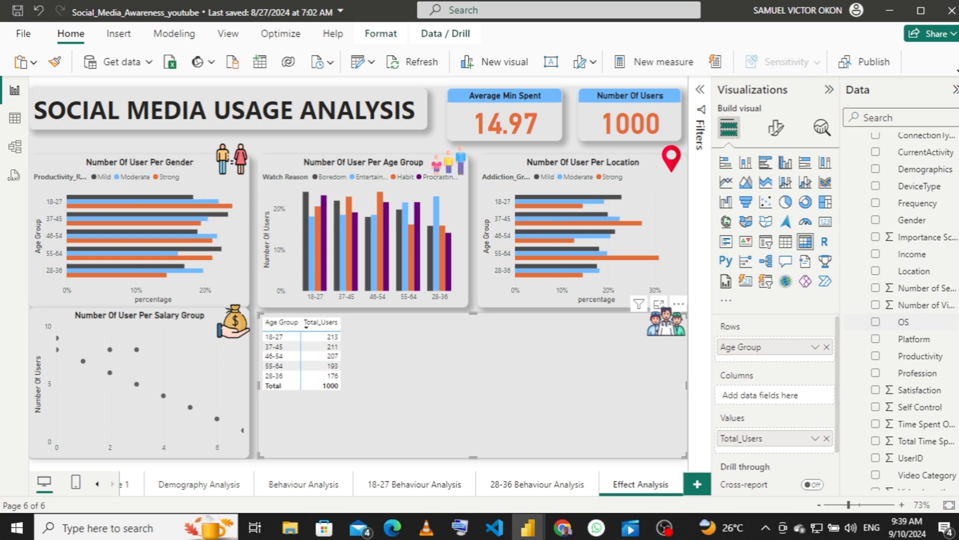
pyautogui.scroll(-3, 914, 310)
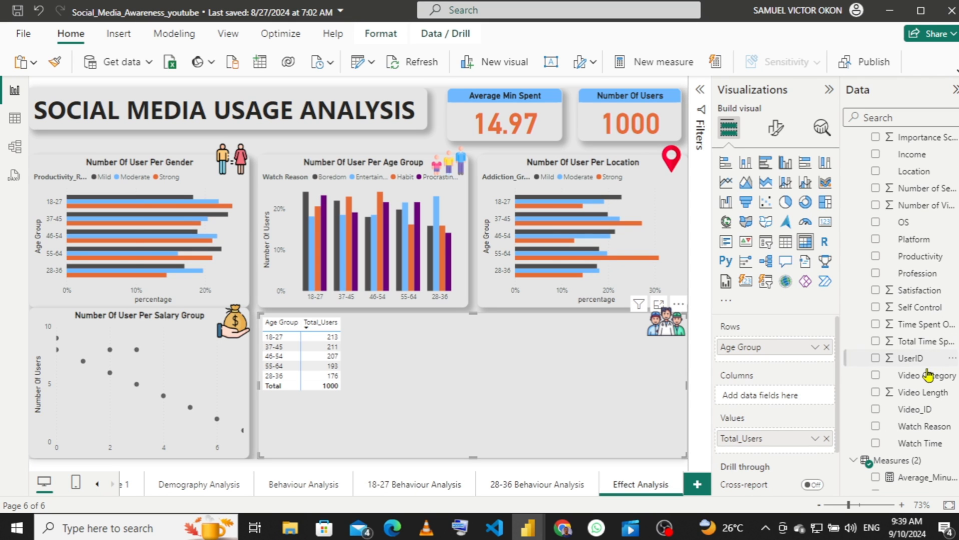
pyautogui.moveTo(926, 379); pyautogui.dragTo(776, 397)
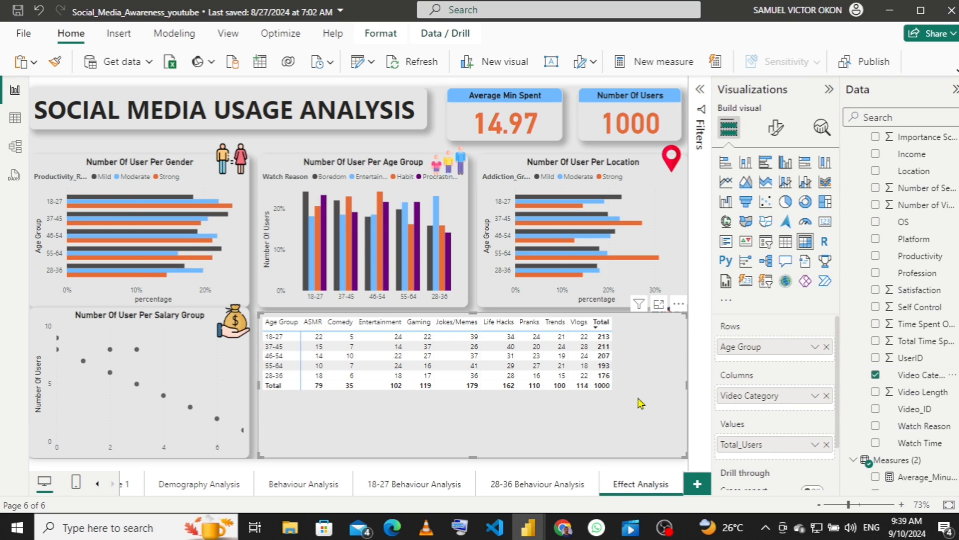
# - Lower the top edge of the matrix slightly and delete the professions icon above it
pyautogui.moveTo(482, 456); pyautogui.dragTo(470, 413)
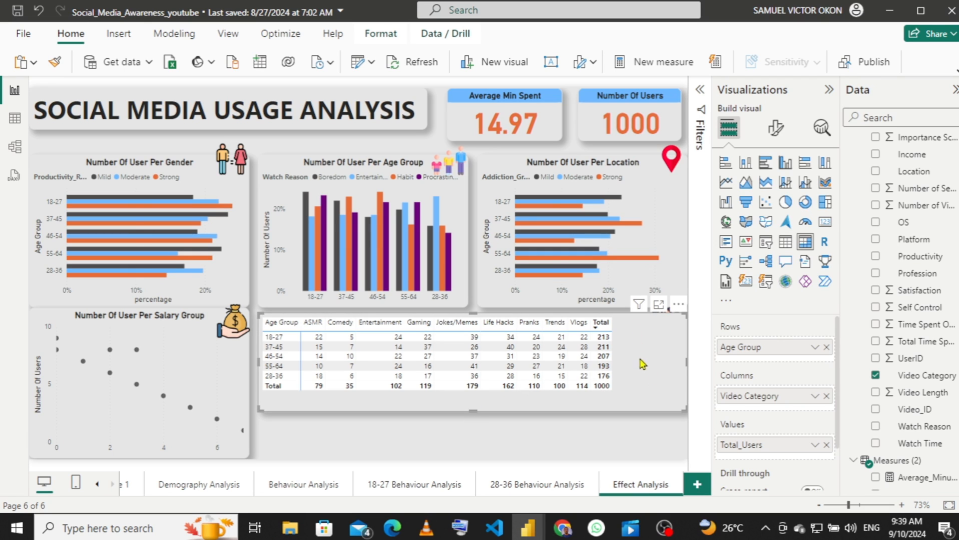
pyautogui.moveTo(469, 412); pyautogui.dragTo(477, 458)
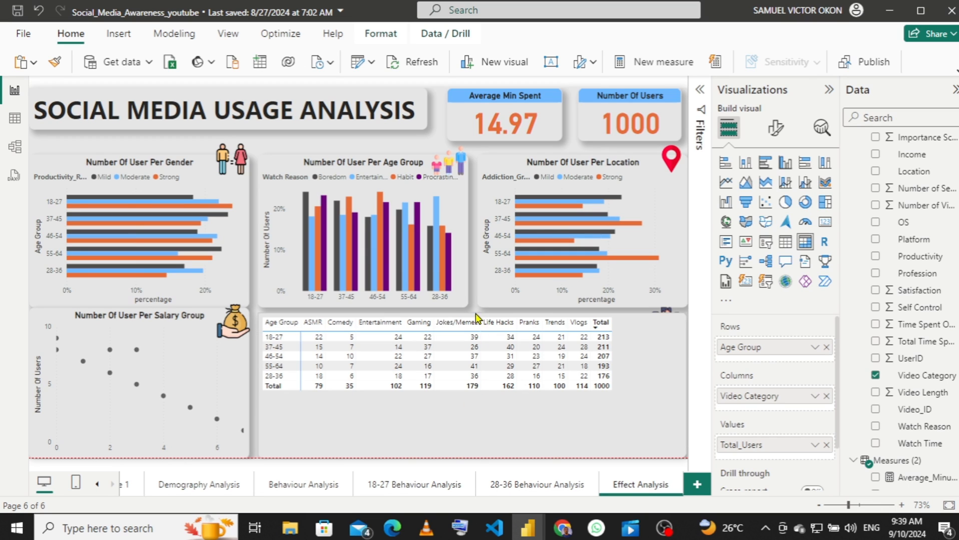
pyautogui.moveTo(474, 330); pyautogui.dragTo(476, 349)
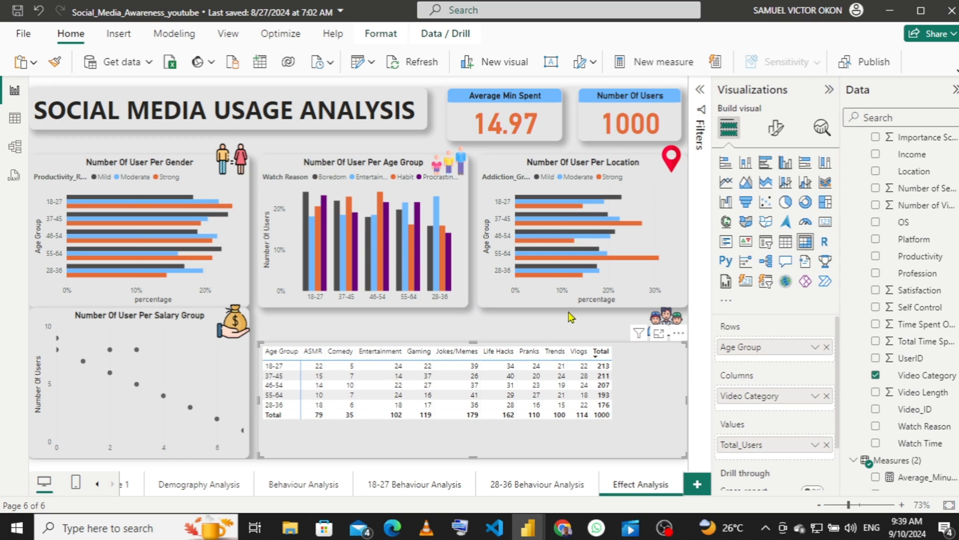
pyautogui.click(665, 324)
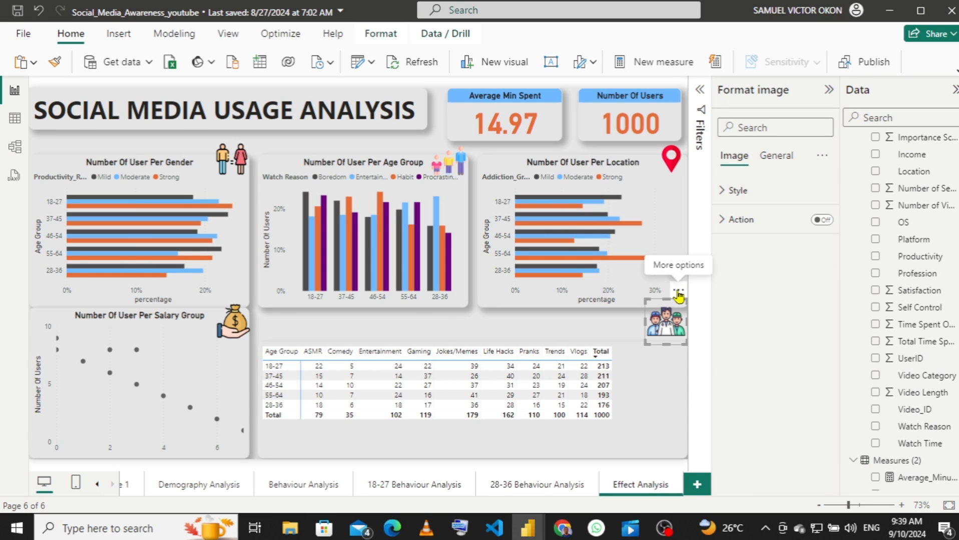
pyautogui.press('Delete')
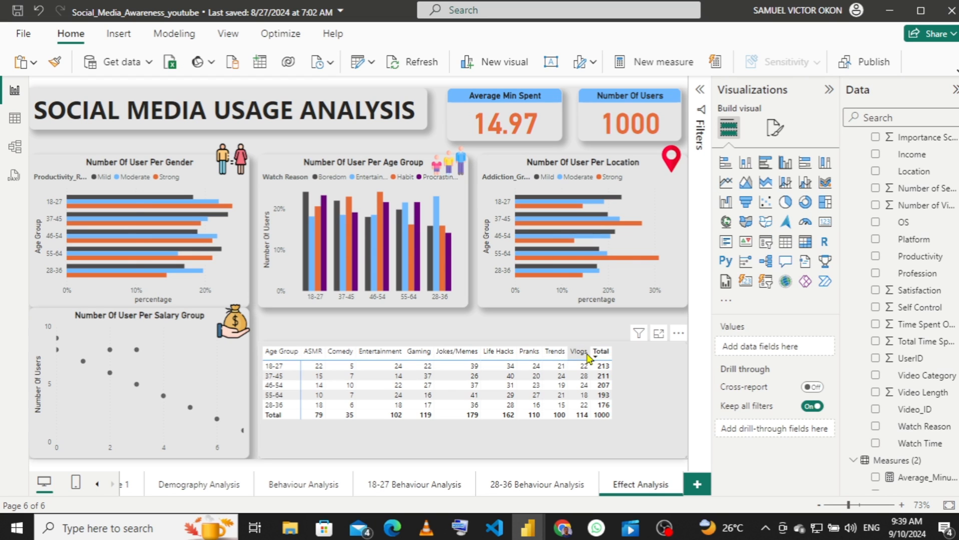
# - Widen the Vlogs, Total and Gaming columns to spread the video category matrix across its visual
pyautogui.moveTo(595, 352); pyautogui.dragTo(623, 350)
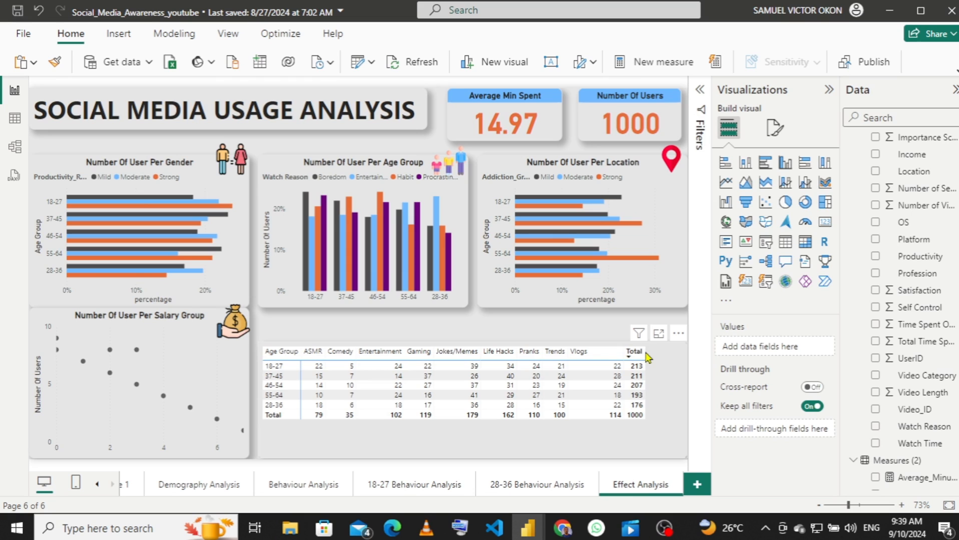
pyautogui.moveTo(645, 351); pyautogui.dragTo(688, 357)
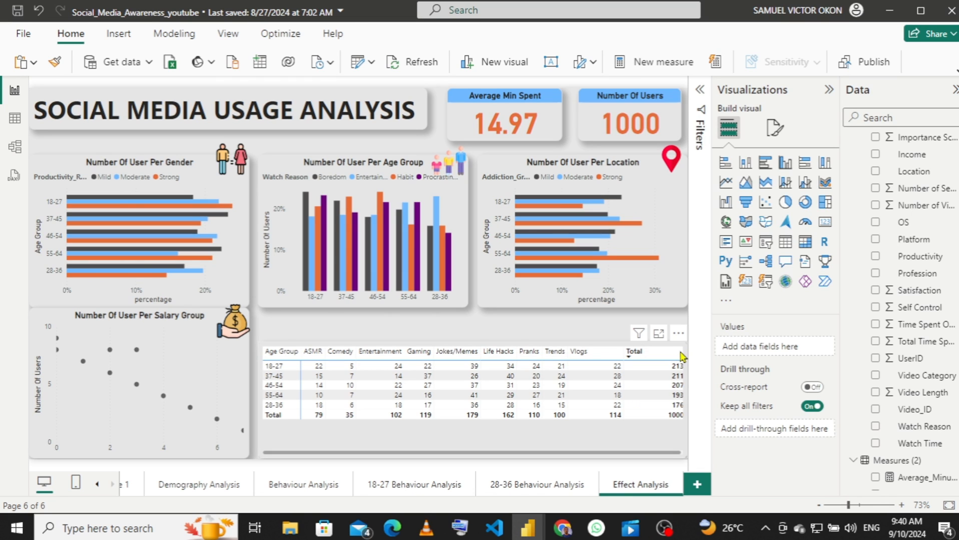
pyautogui.click(680, 356)
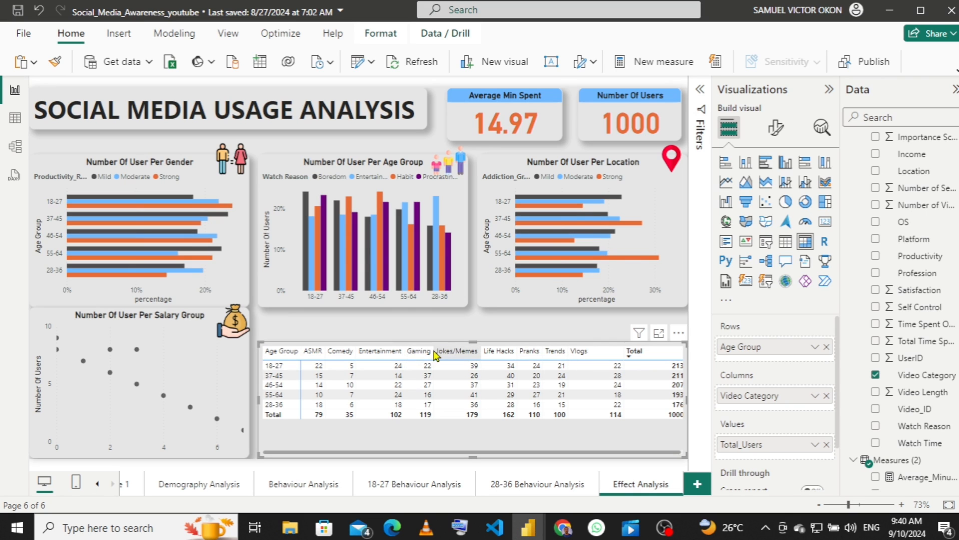
pyautogui.moveTo(435, 350); pyautogui.dragTo(451, 351)
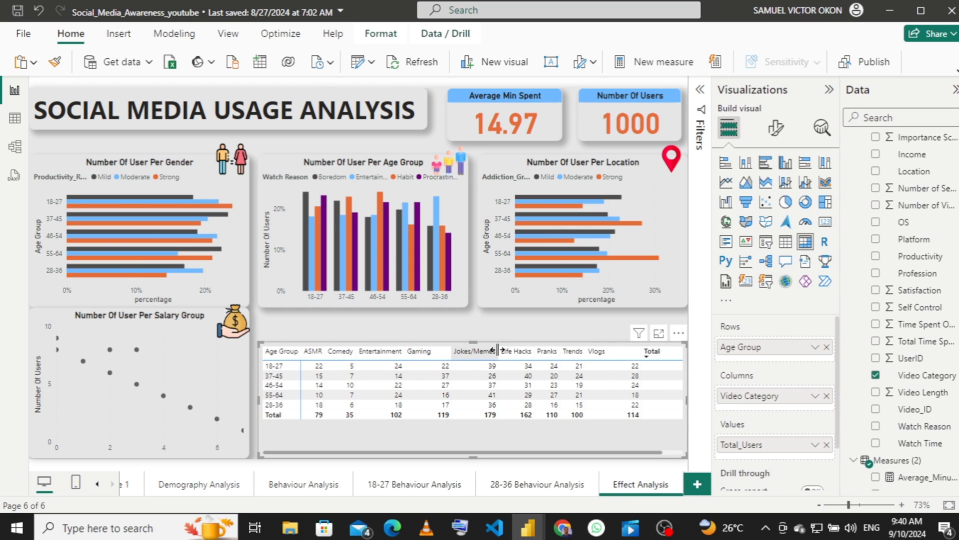
# - Readjust the Jokes/Memes, Vlogs and Total column widths so every matrix column fits inside the visual with single-line headers
pyautogui.moveTo(498, 350); pyautogui.dragTo(474, 350)
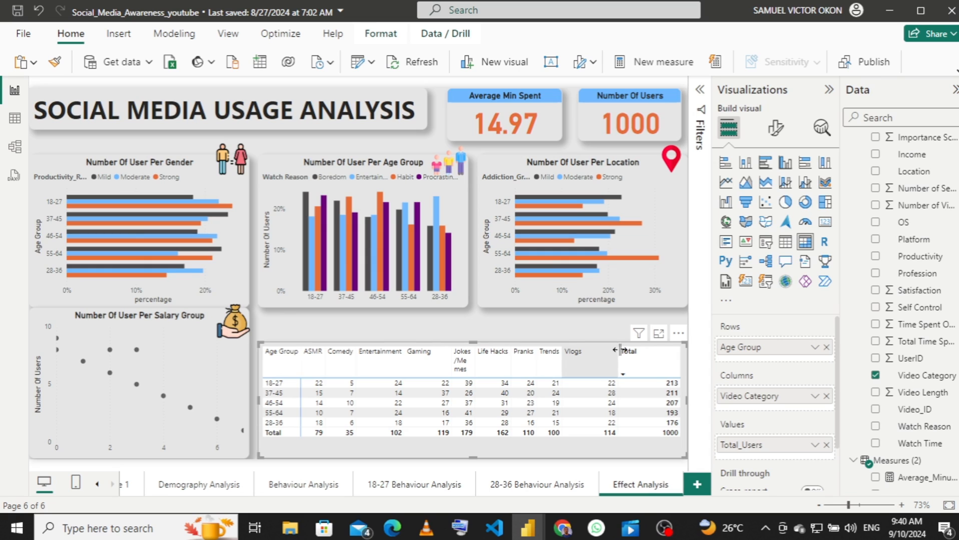
pyautogui.moveTo(630, 353)
pyautogui.mouseDown()
pyautogui.moveTo(638, 353)
pyautogui.moveTo(618, 353)
pyautogui.mouseUp()
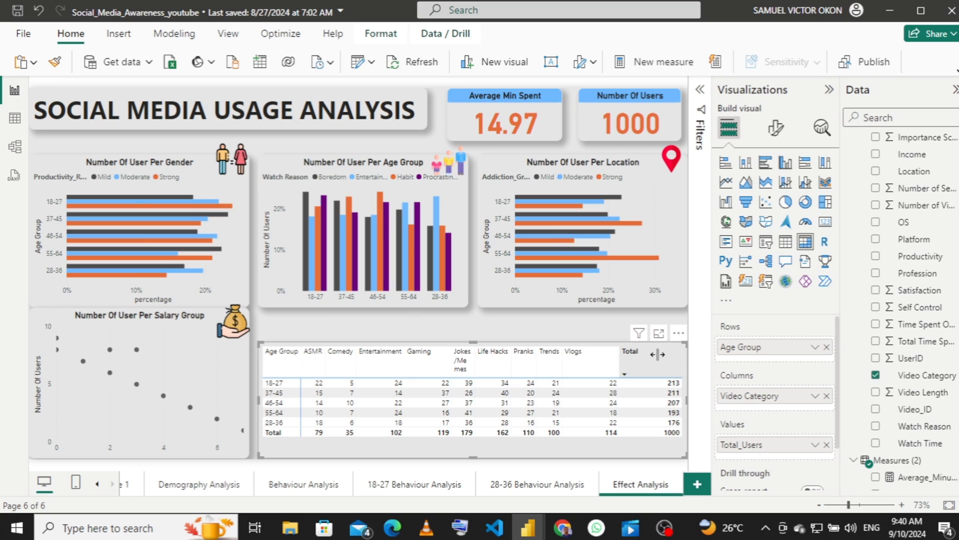
pyautogui.moveTo(652, 354); pyautogui.dragTo(652, 352)
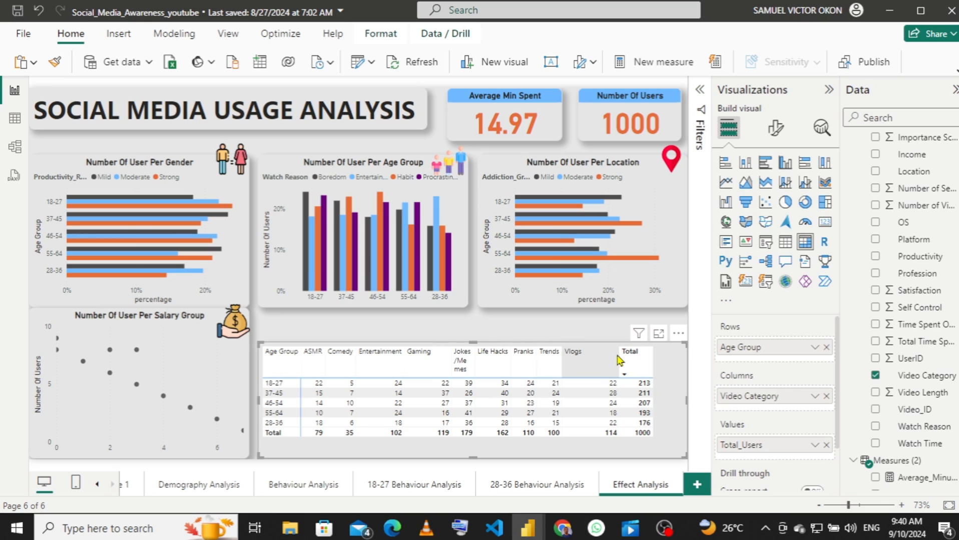
pyautogui.moveTo(621, 354); pyautogui.dragTo(635, 354)
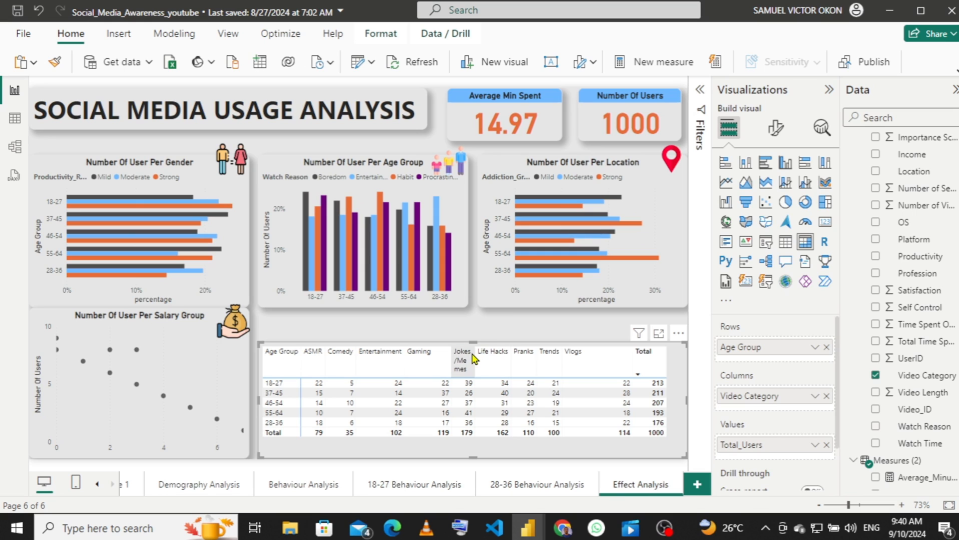
pyautogui.moveTo(473, 352); pyautogui.dragTo(497, 352)
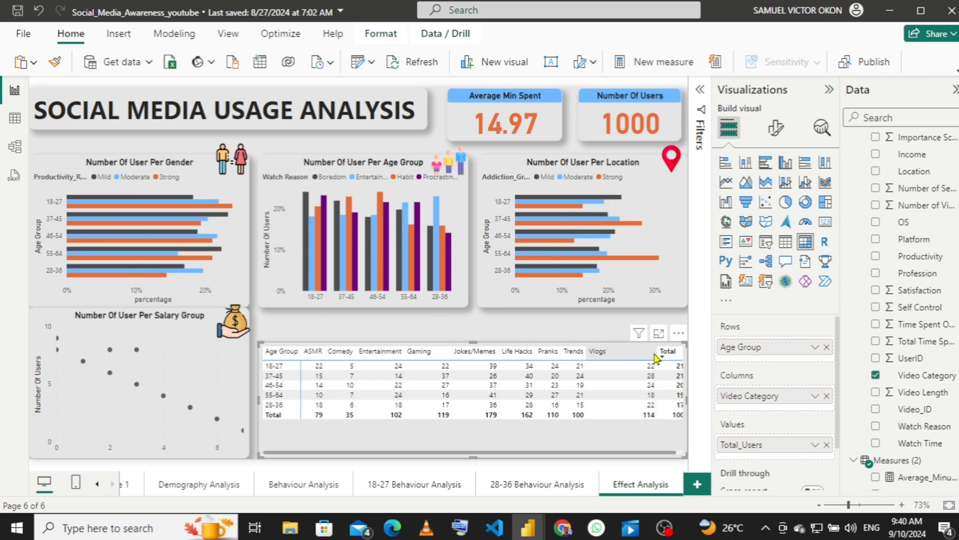
pyautogui.moveTo(657, 353)
pyautogui.mouseDown()
pyautogui.moveTo(637, 352)
pyautogui.moveTo(646, 353)
pyautogui.mouseUp()
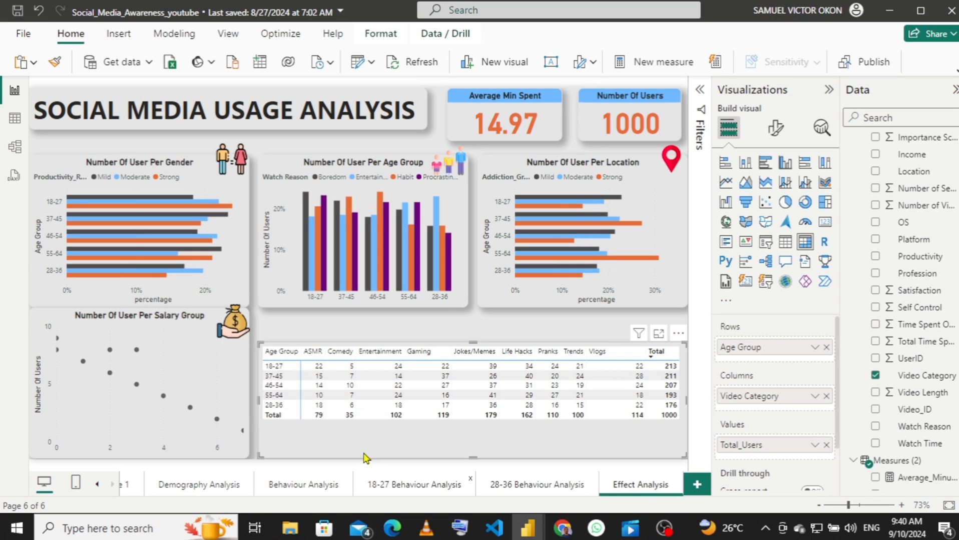
# - Delete the money bag, gender, age group and location pin icons from the Effect Analysis charts
pyautogui.click(234, 327)
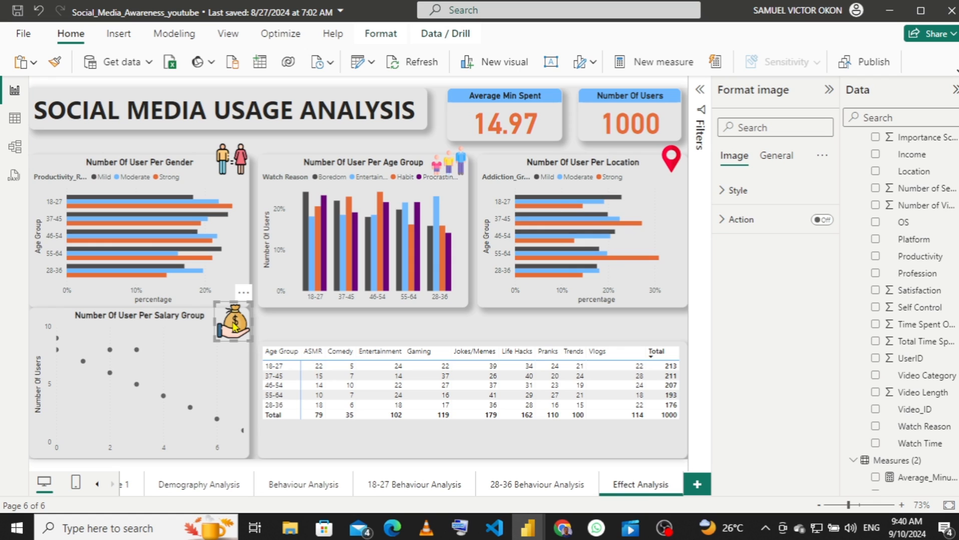
pyautogui.press('Delete')
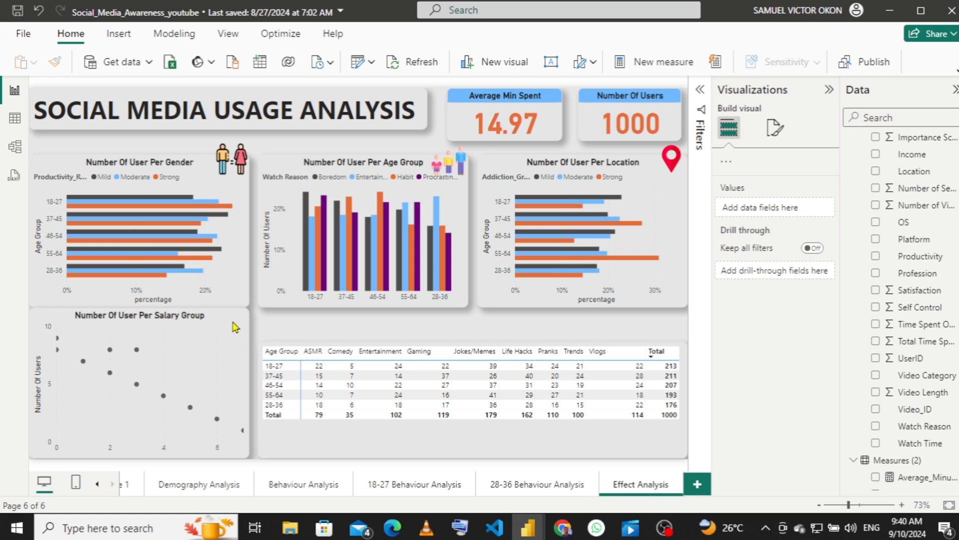
pyautogui.click(234, 167)
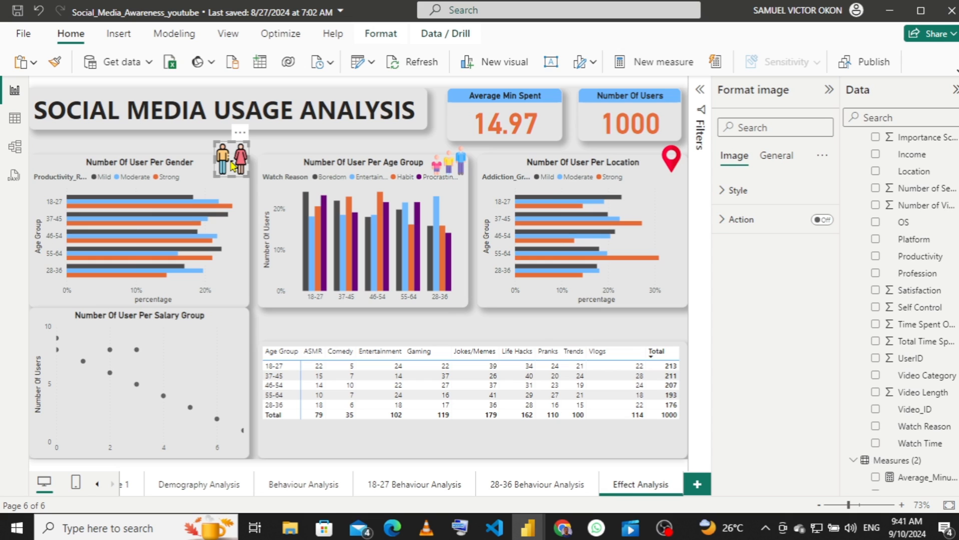
pyautogui.press('Delete')
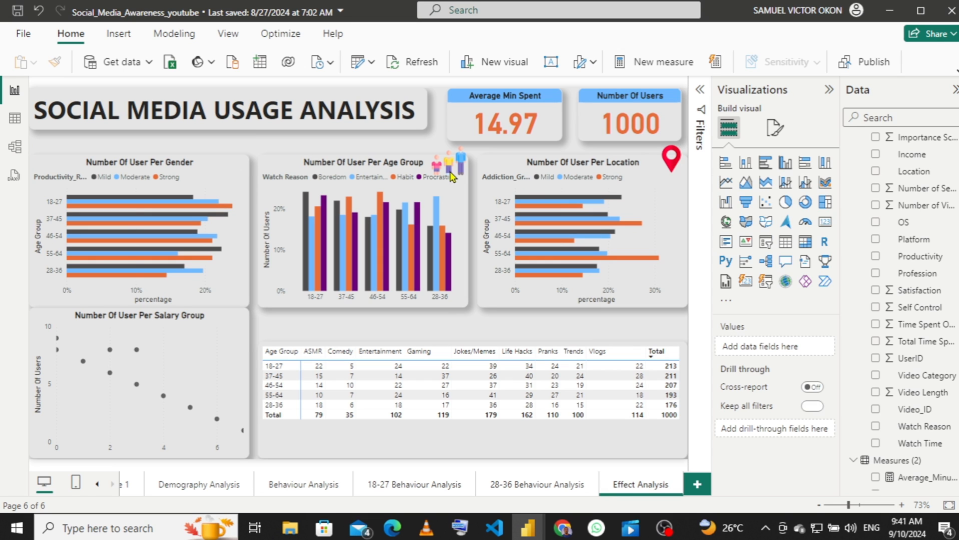
pyautogui.click(454, 174)
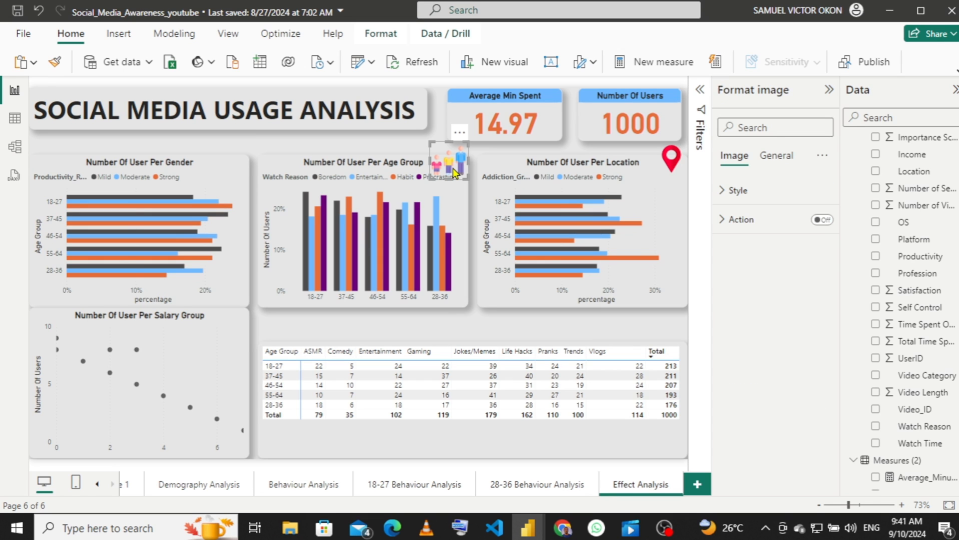
pyautogui.press('Delete')
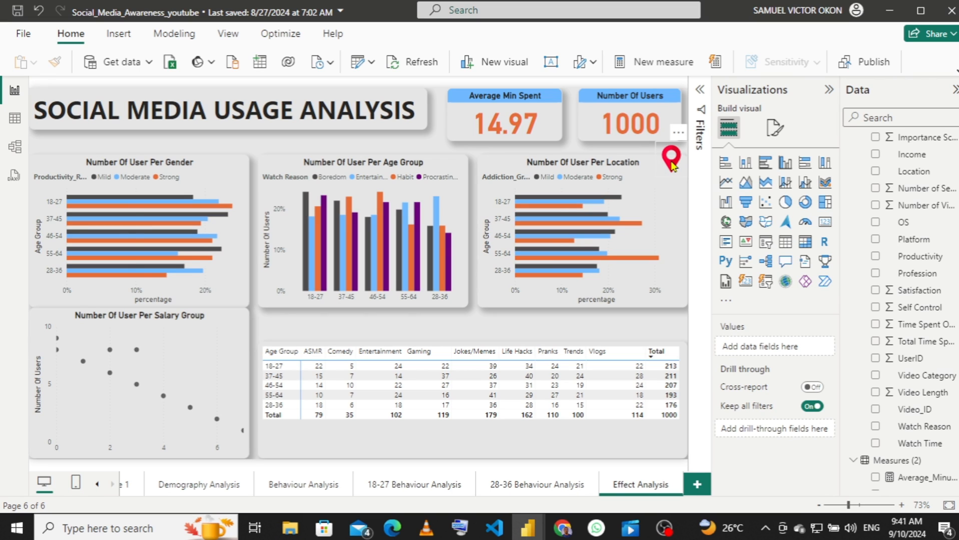
pyautogui.click(671, 166)
pyautogui.press('Delete')
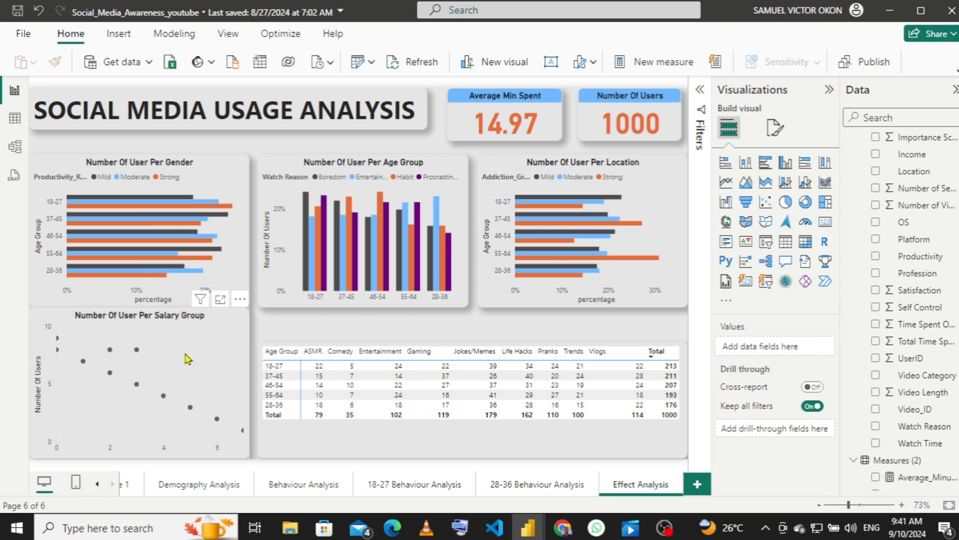
# - Lower the top edge of the Number Of User Per Salary Group scatter chart slightly to leave a gap above it
pyautogui.click(207, 345)
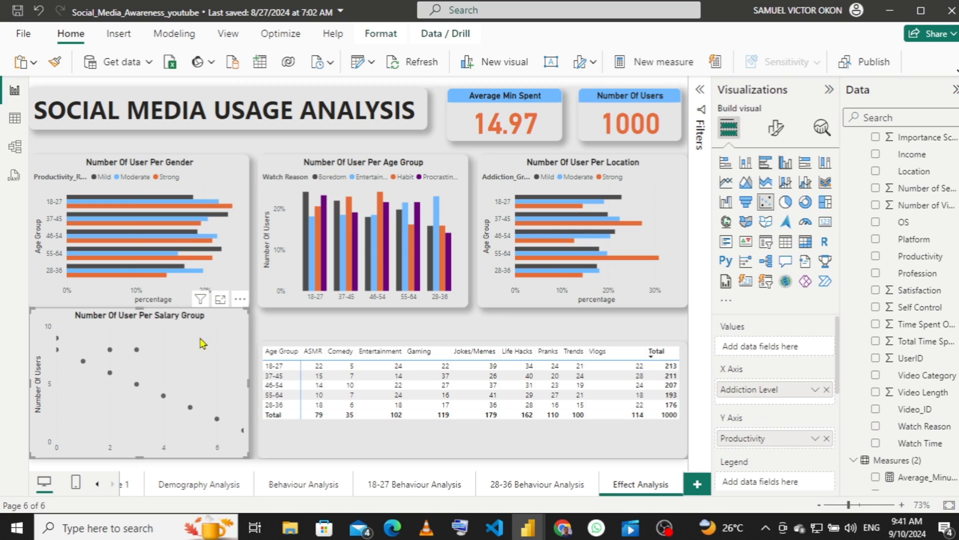
pyautogui.moveTo(139, 309); pyautogui.dragTo(141, 328)
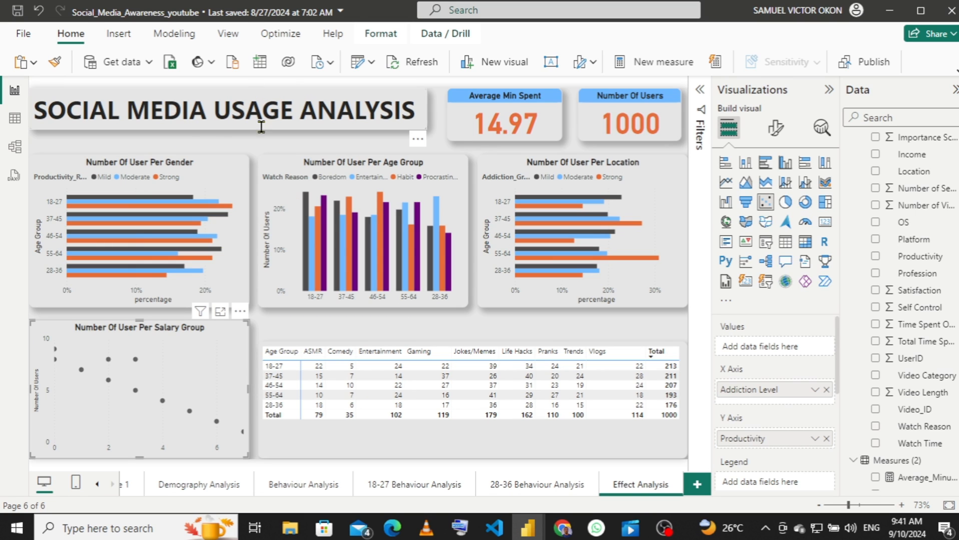
# - Preview the reference Social Media Awareness report and turn off the legend title of the Number Of User Per Gender bar chart
pyautogui.click(185, 166)
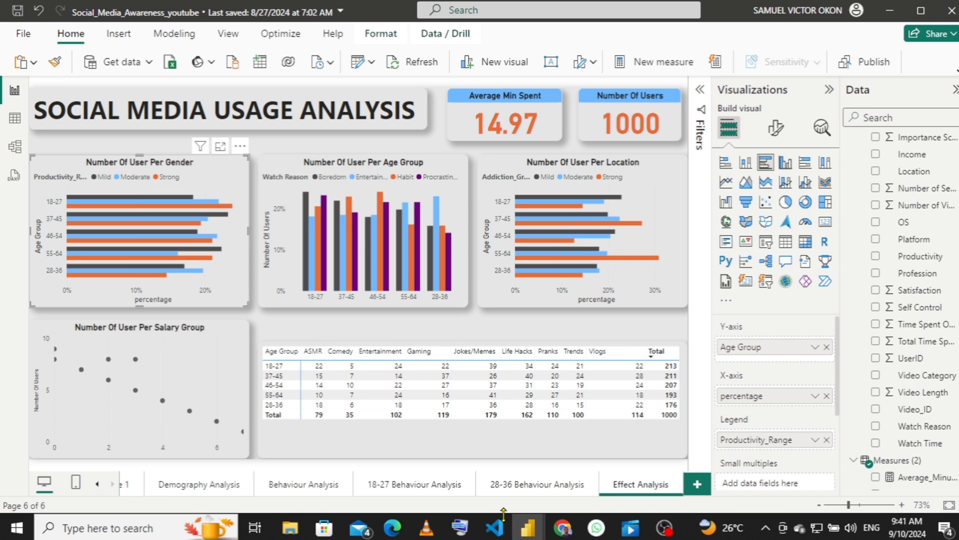
pyautogui.moveTo(518, 532)
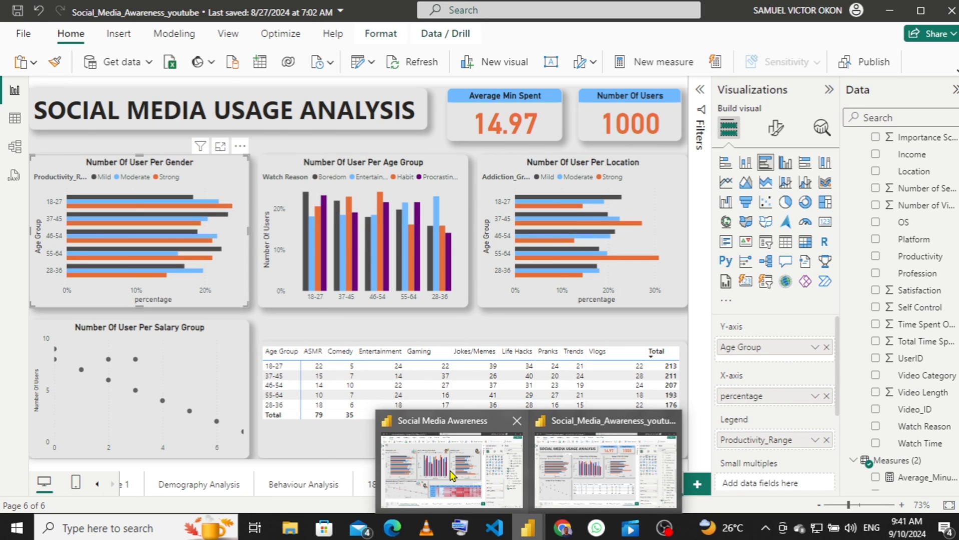
pyautogui.moveTo(451, 471)
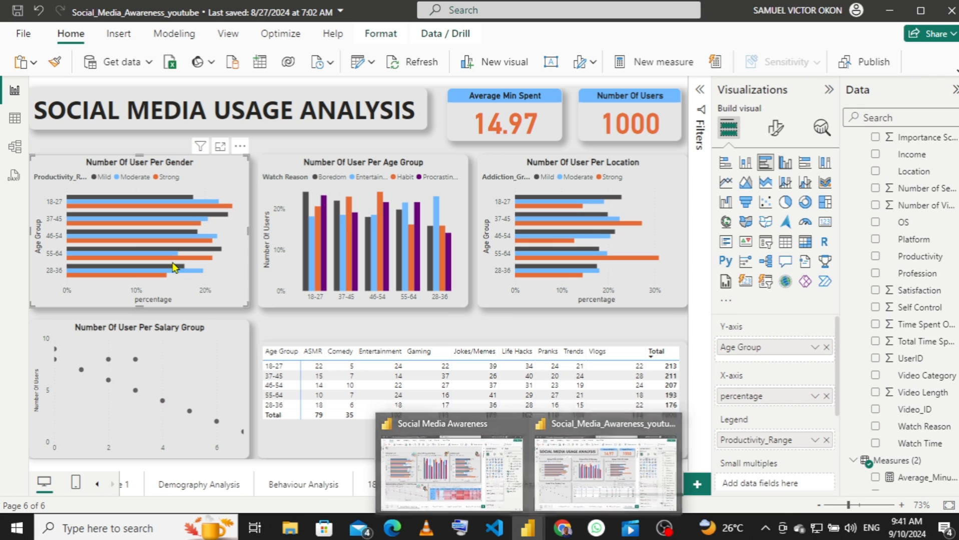
pyautogui.click(606, 472)
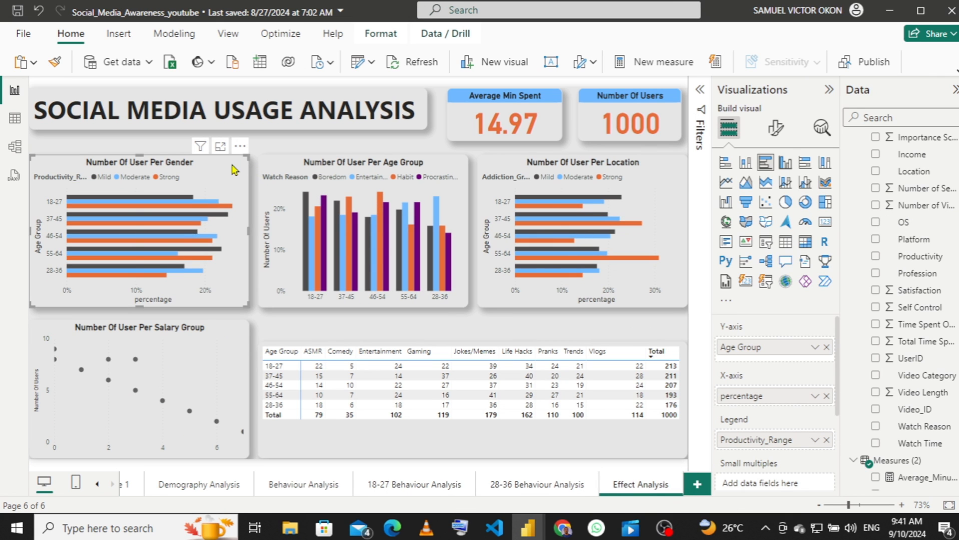
pyautogui.click(775, 129)
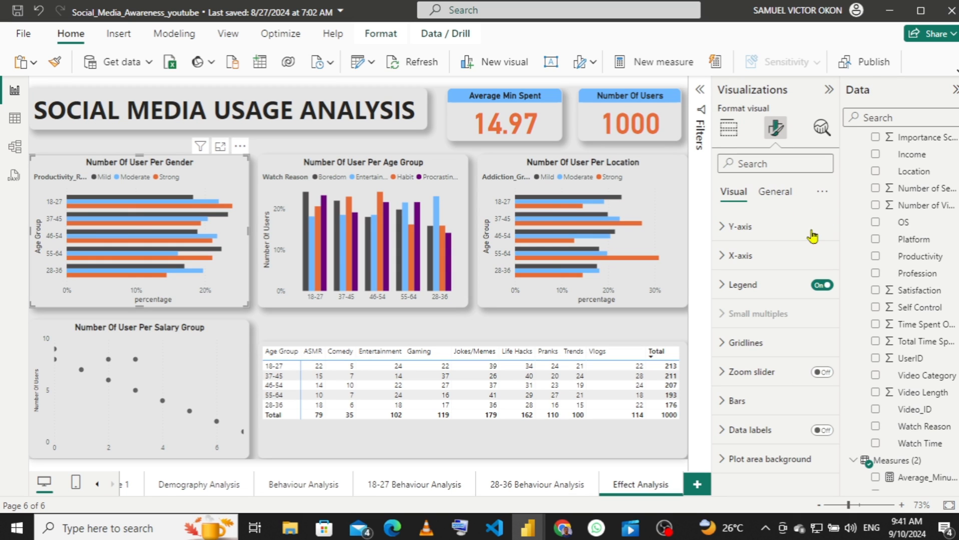
pyautogui.click(726, 293)
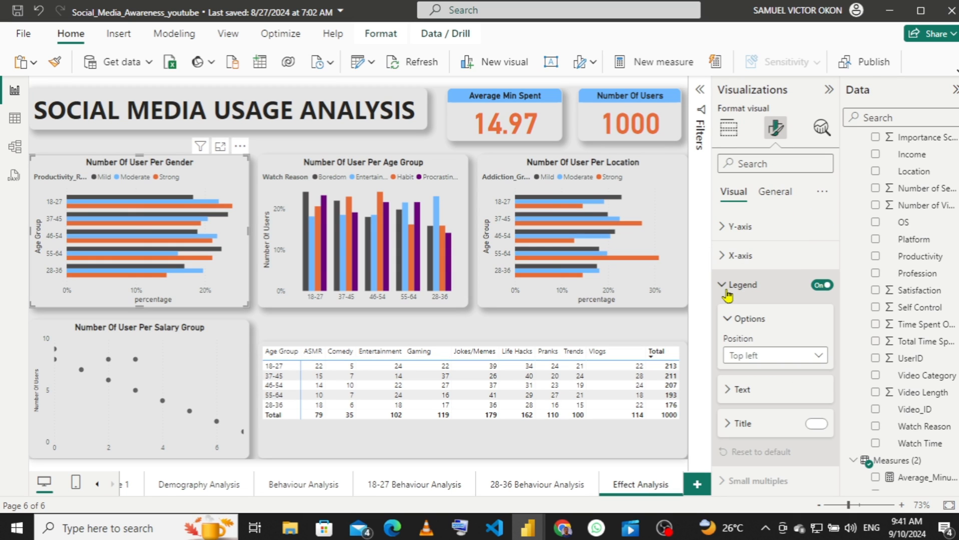
pyautogui.click(816, 424)
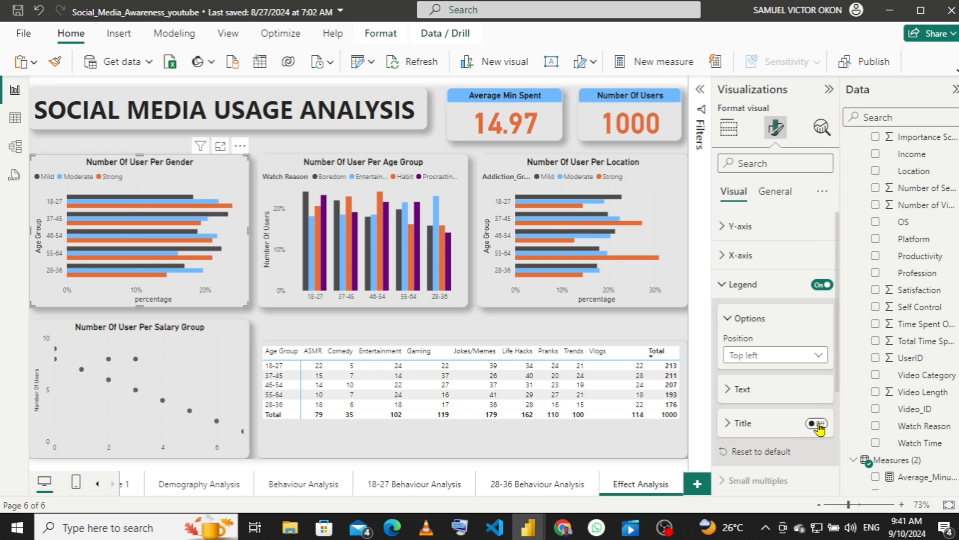
# - Change the title of the Number Of User Per Gender bar chart to Productivity Level
pyautogui.click(777, 194)
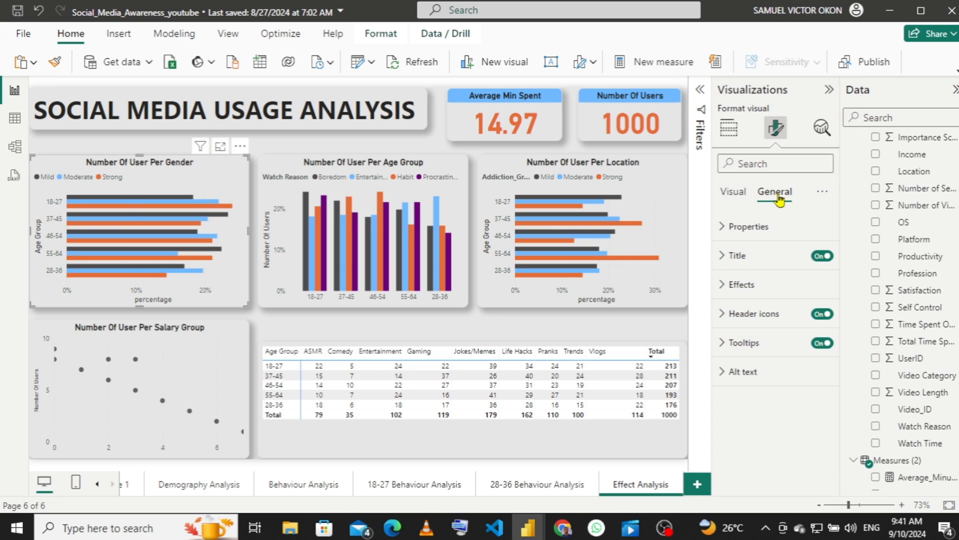
pyautogui.click(722, 258)
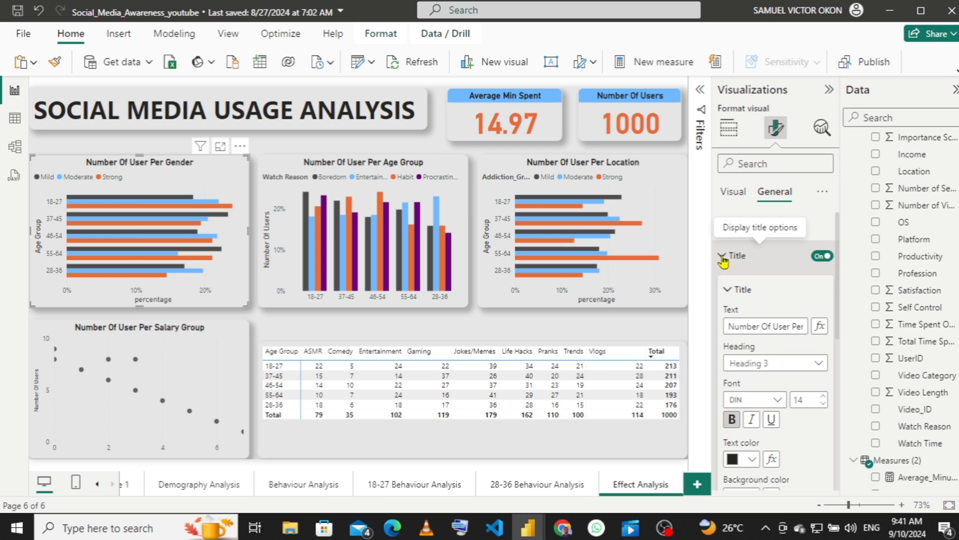
pyautogui.click(776, 326)
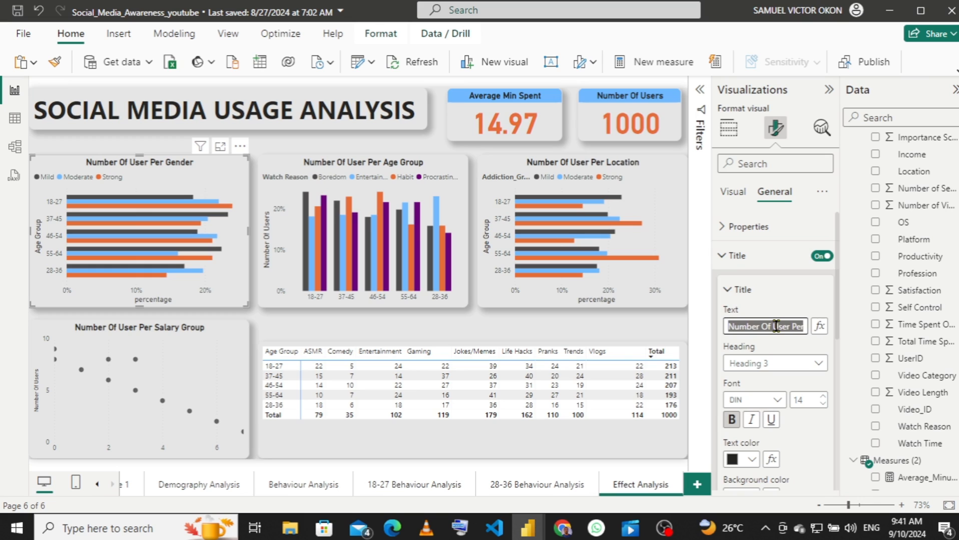
pyautogui.write('Product')
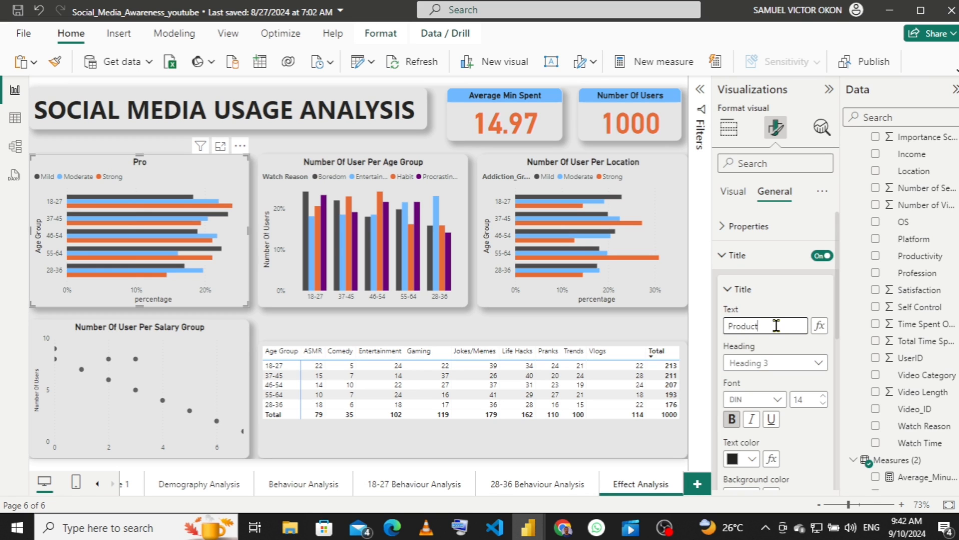
pyautogui.write('ive ')
pyautogui.write('ity')
pyautogui.write(' Level')
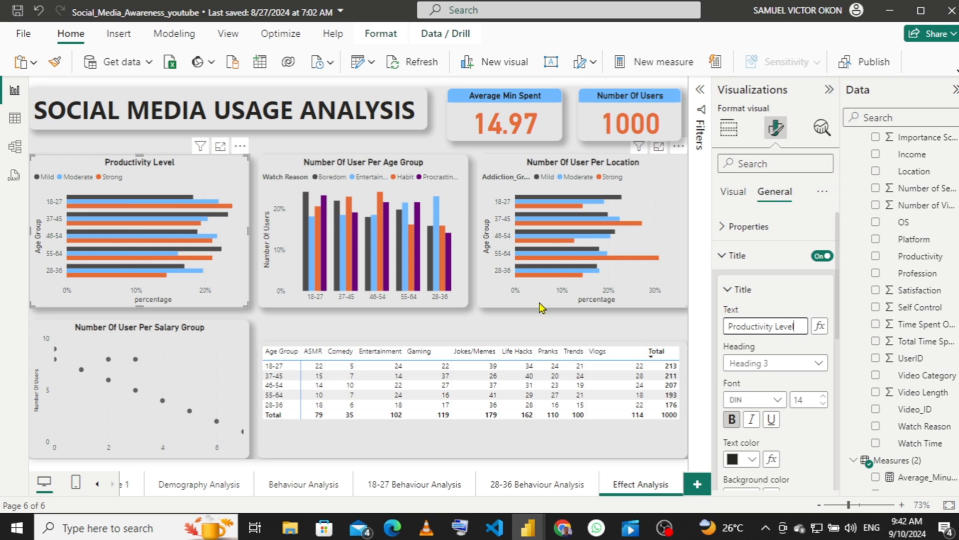
# - Change the title of the Number Of User Per Age Group column chart to Reason For Using Social Media
pyautogui.click(278, 169)
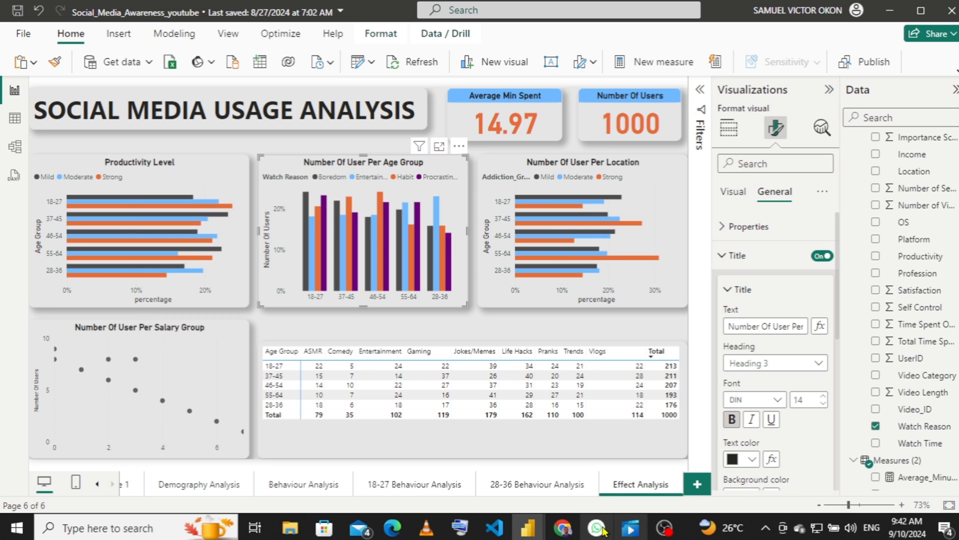
pyautogui.moveTo(530, 529)
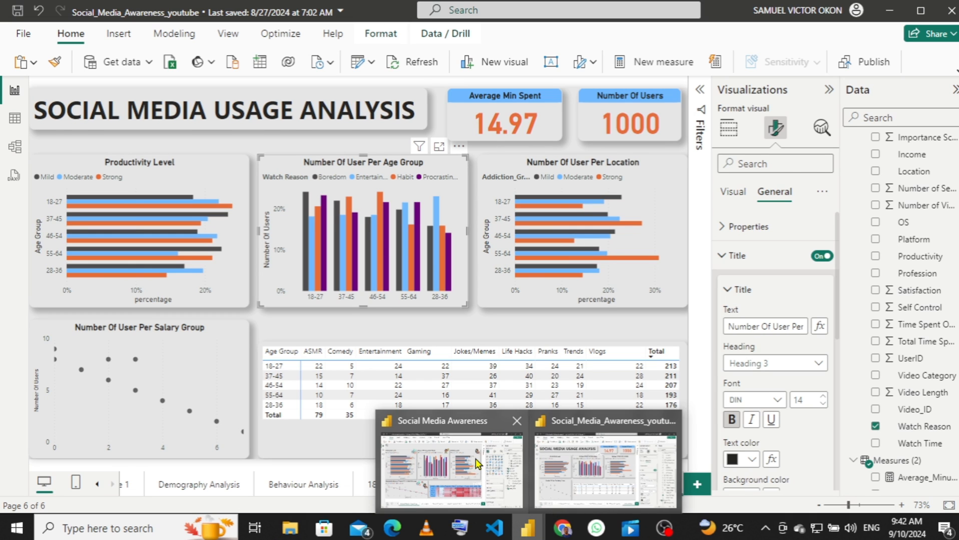
pyautogui.moveTo(476, 459)
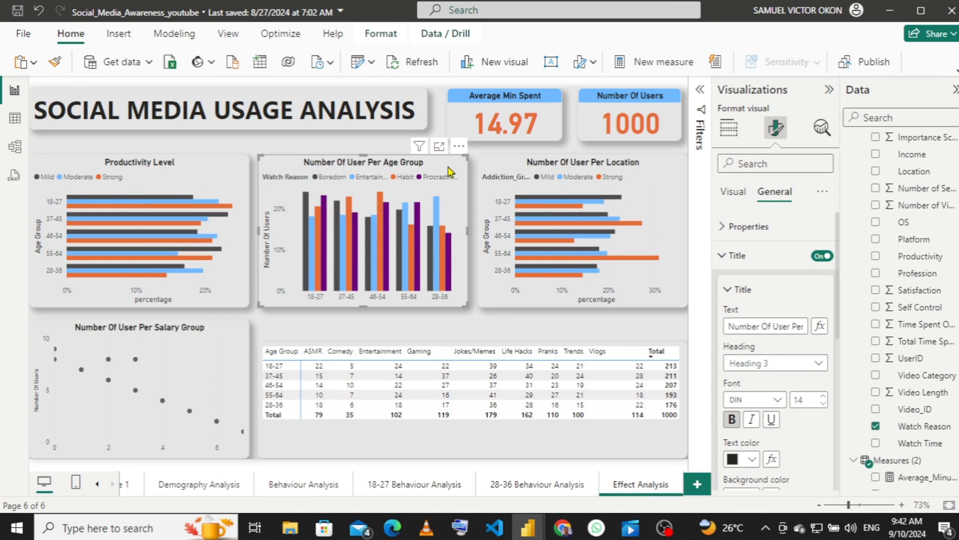
pyautogui.tripleClick(767, 326)
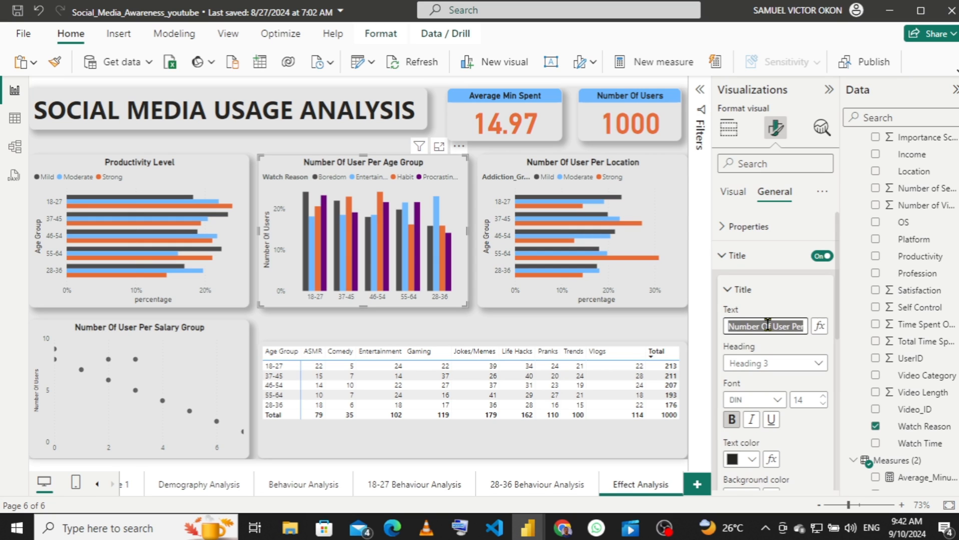
pyautogui.write('Reason f')
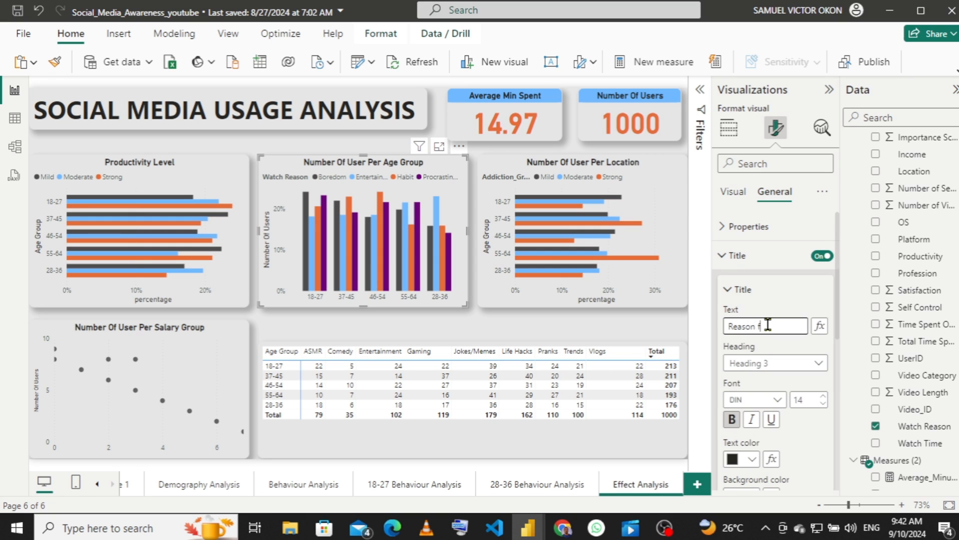
pyautogui.write('or')
pyautogui.press('BackSpace')
pyautogui.press('BackSpace')
pyautogui.press('BackSpace')
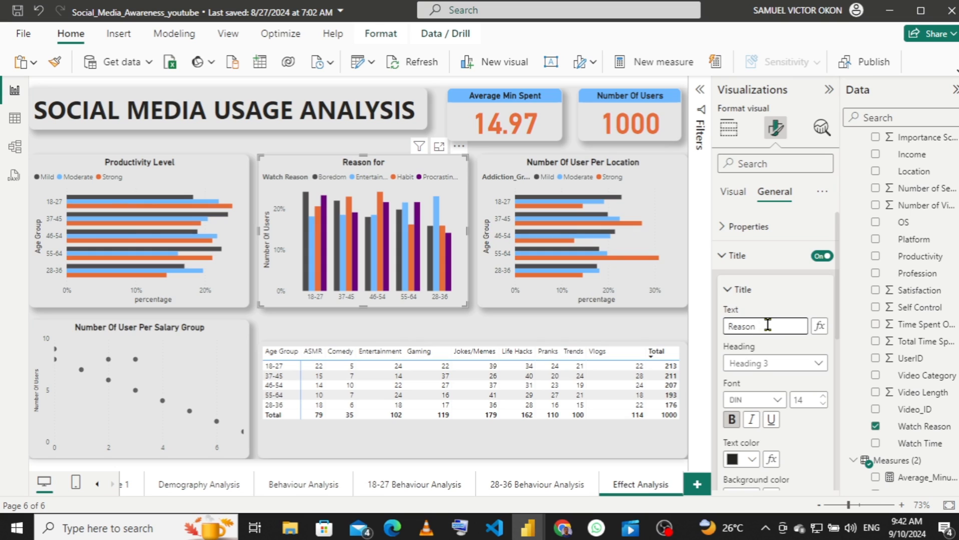
pyautogui.write('For Using So')
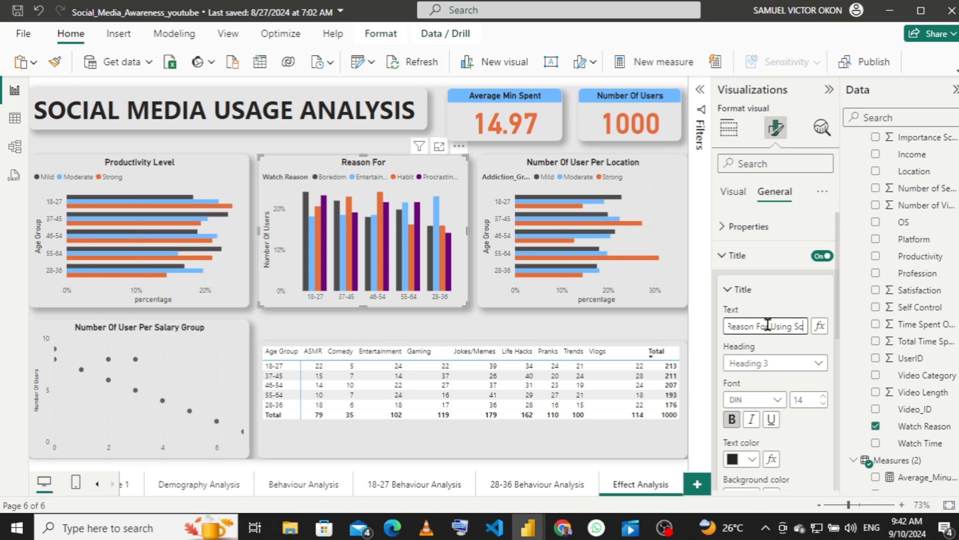
pyautogui.write('c')
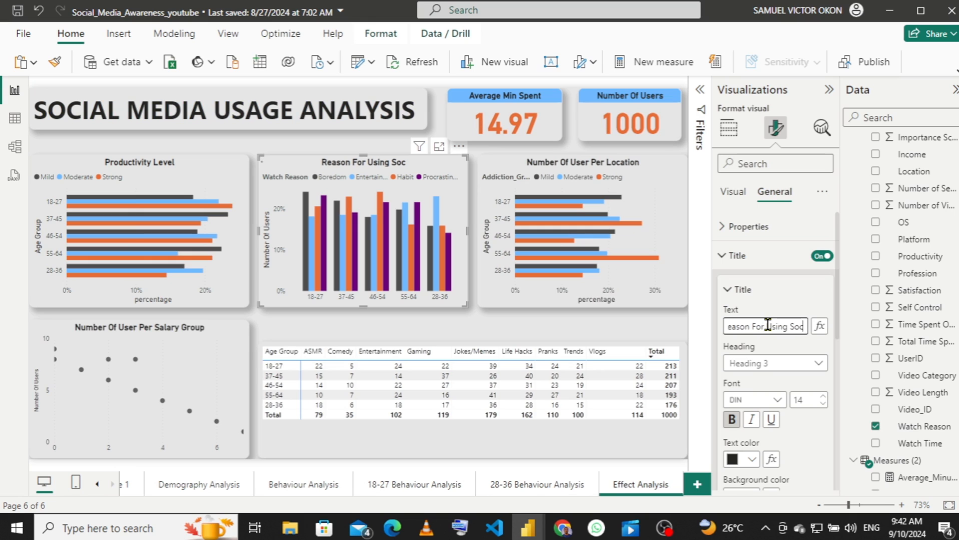
pyautogui.write('ial')
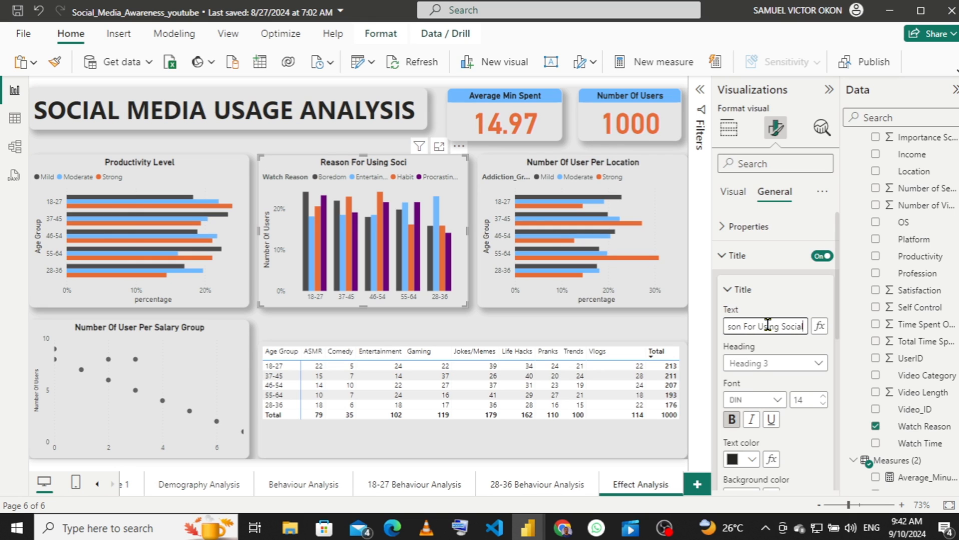
pyautogui.write(' Media')
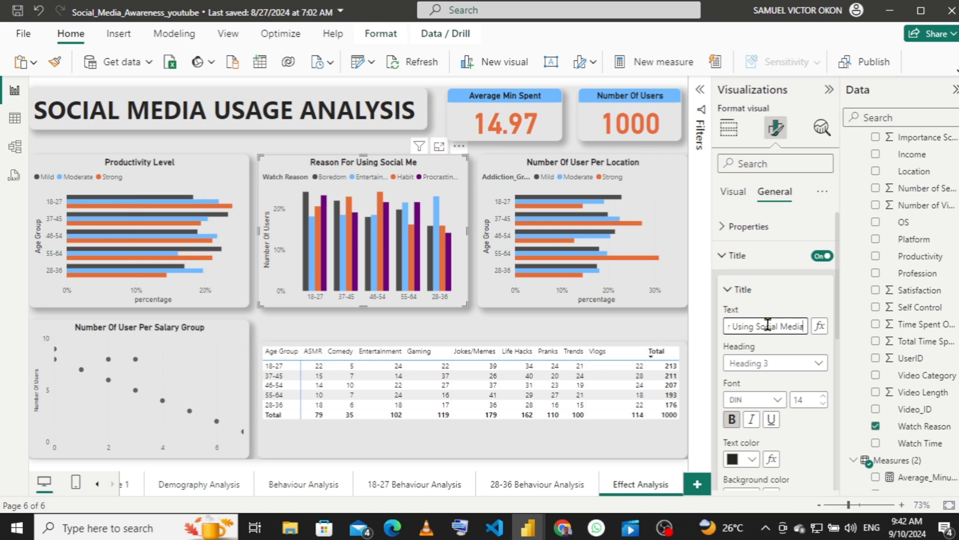
# - Turn off the legend title of the Reason For Using Social Media column chart
pyautogui.click(506, 165)
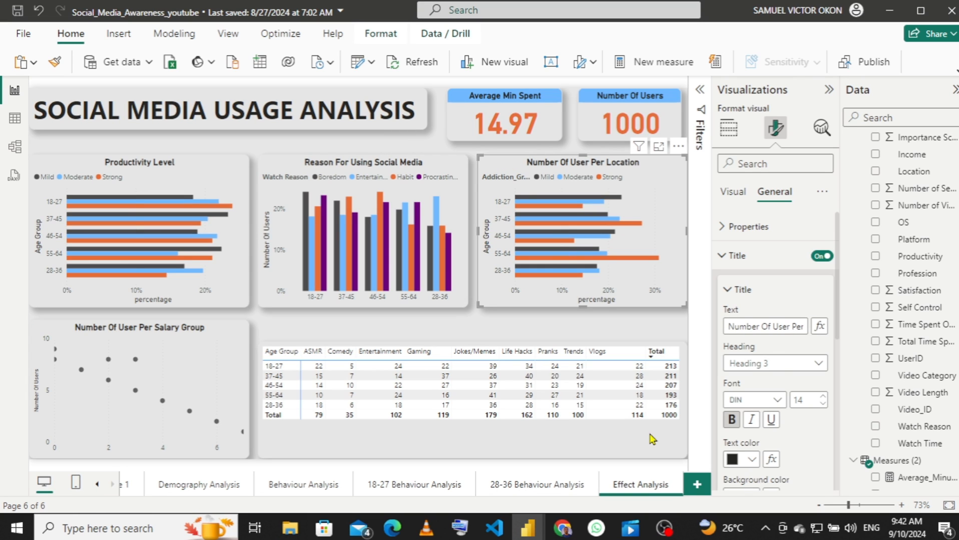
pyautogui.click(286, 172)
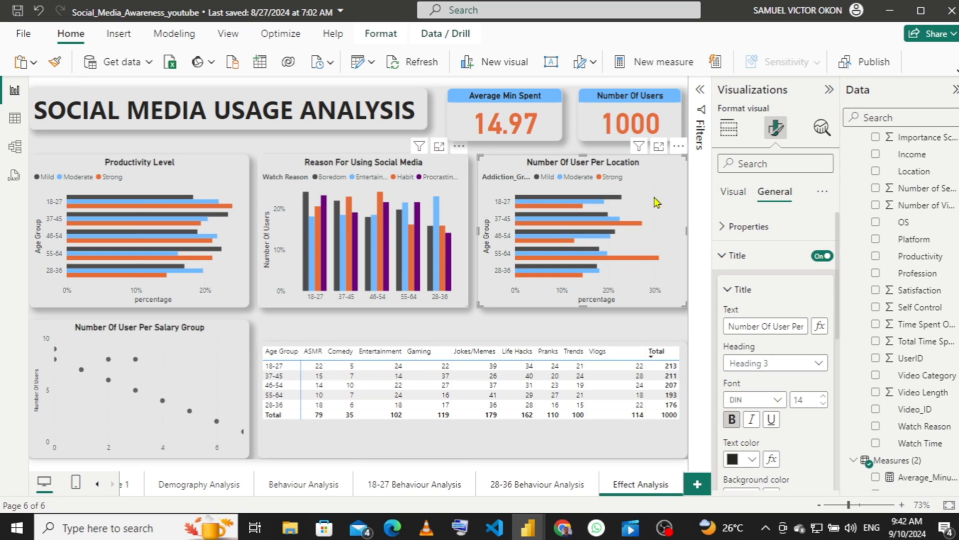
pyautogui.click(733, 194)
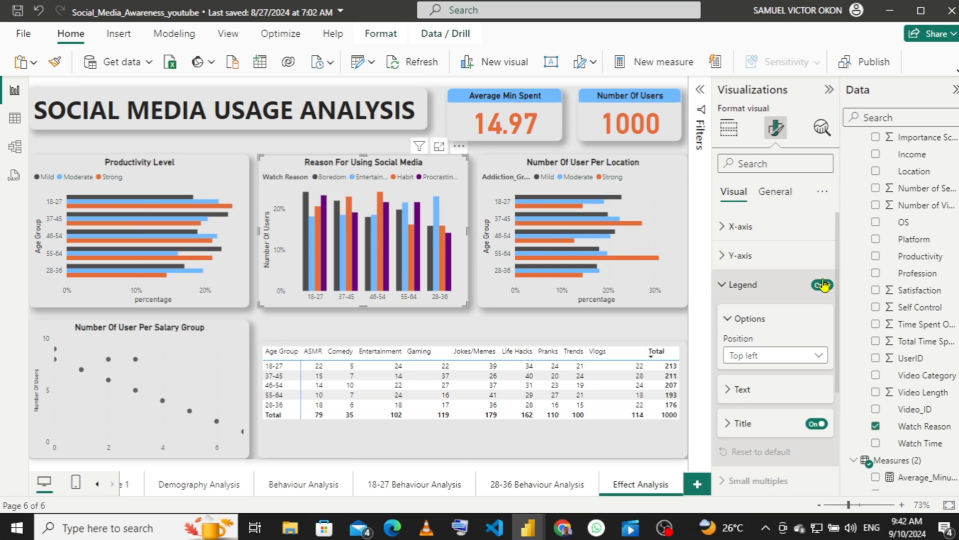
pyautogui.click(816, 425)
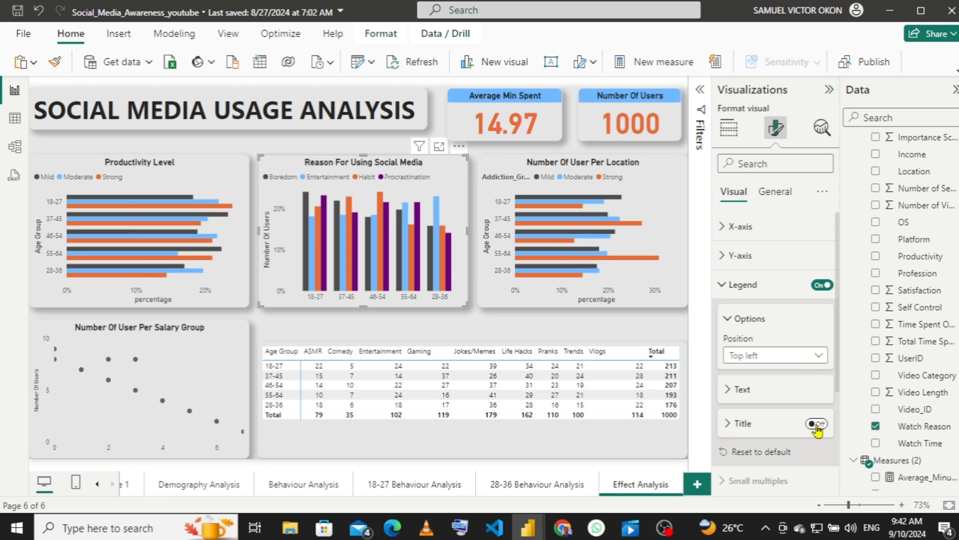
# - Change the title of the Number Of User Per Location bar chart to Addiction Level
pyautogui.click(496, 159)
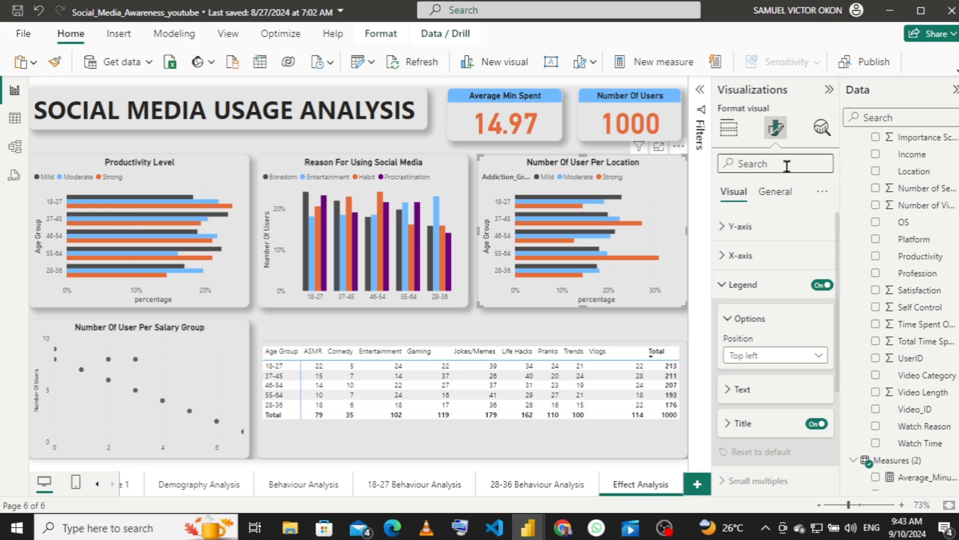
pyautogui.click(774, 192)
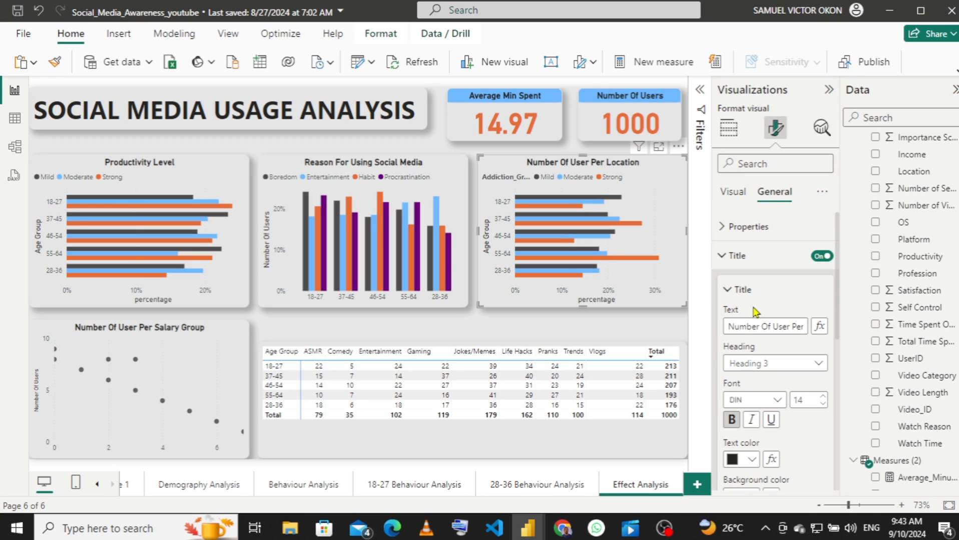
pyautogui.click(766, 324)
pyautogui.hotkey('ctrl', 'a')
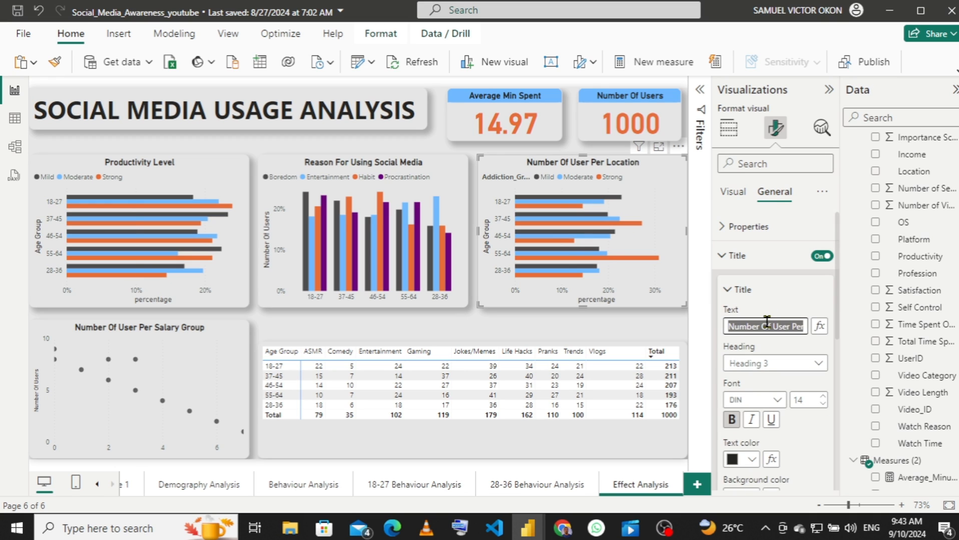
pyautogui.write('Add')
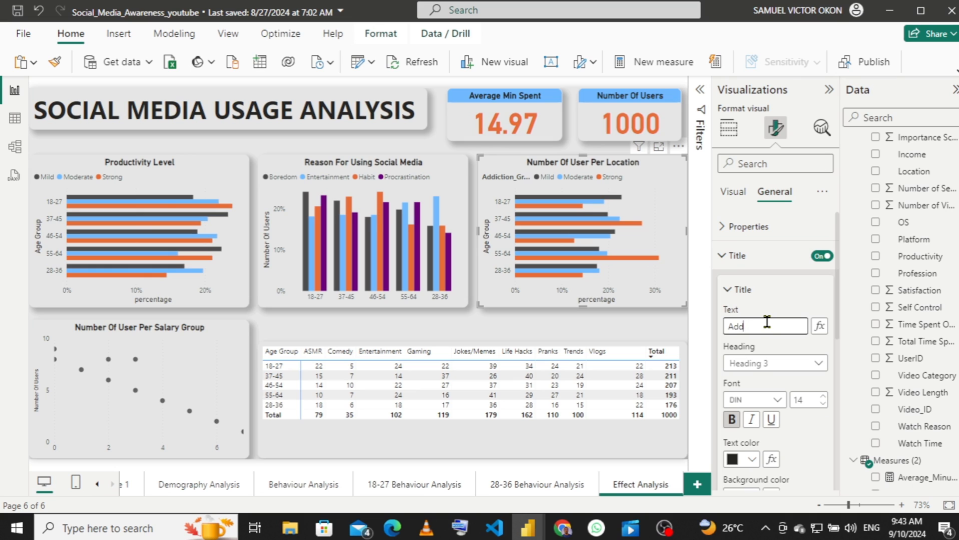
pyautogui.write('icti')
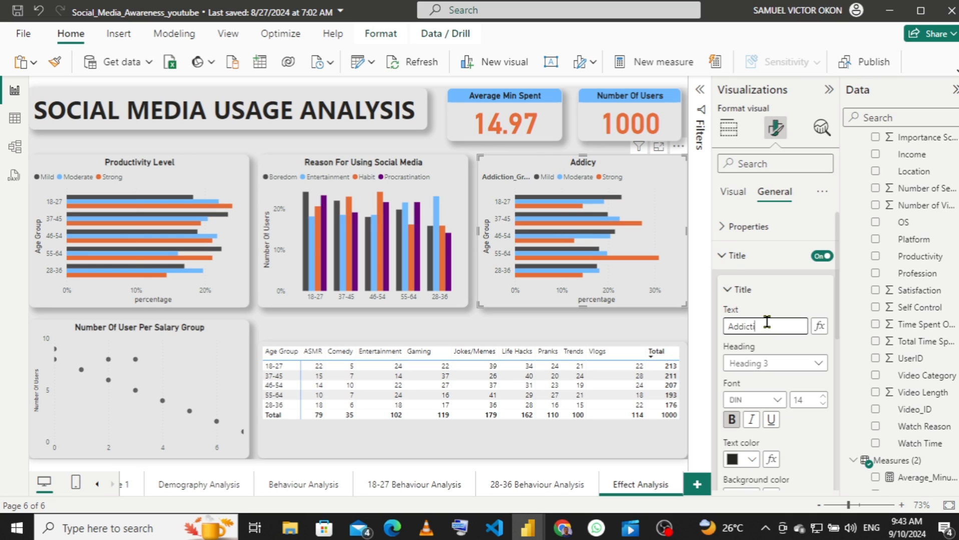
pyautogui.write('on Level')
# - Following the reference Social Media Awareness report, retitle the Number Of User Per Salary Group scatter chart as Relationship Between Productivity And Addiction Level
pyautogui.click(232, 340)
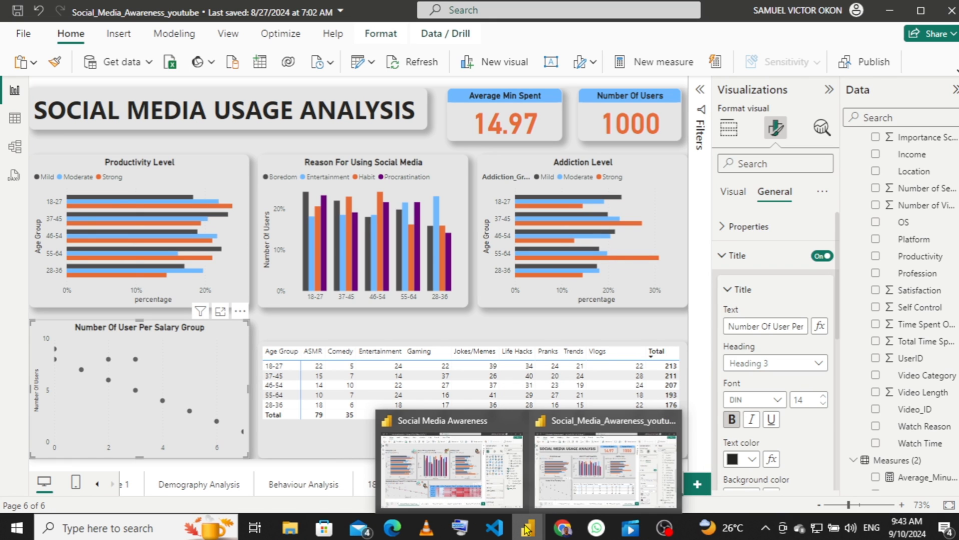
pyautogui.moveTo(484, 491)
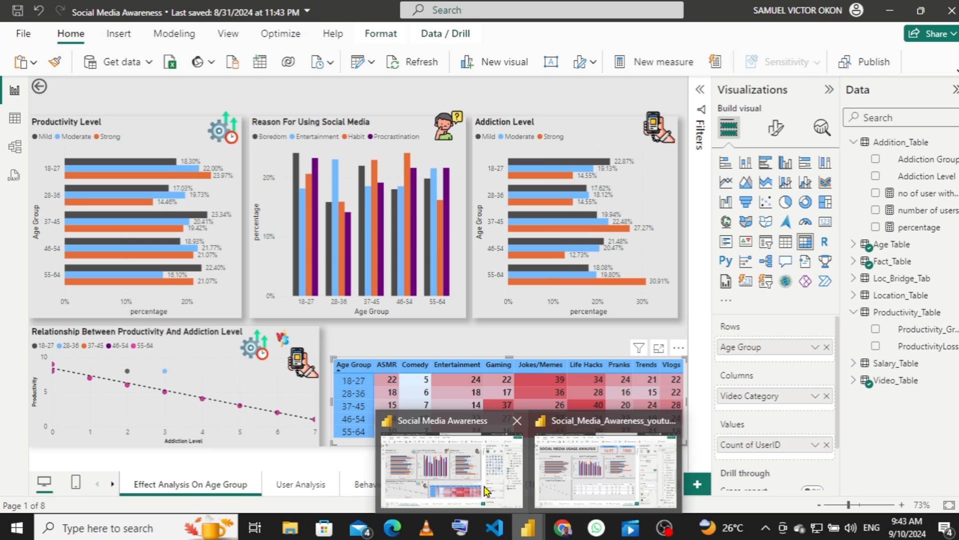
pyautogui.click(603, 473)
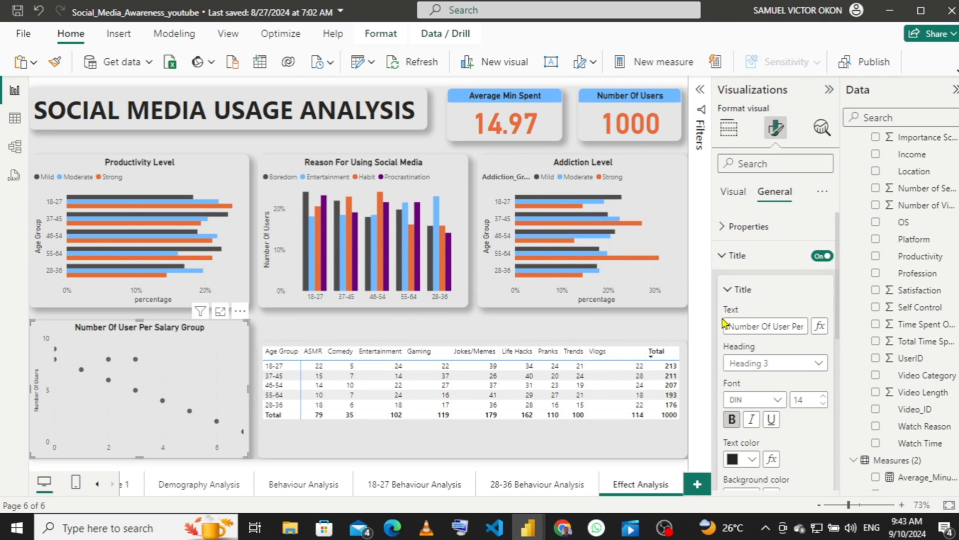
pyautogui.click(756, 323)
pyautogui.hotkey('ctrl', 'a')
pyautogui.write('Re')
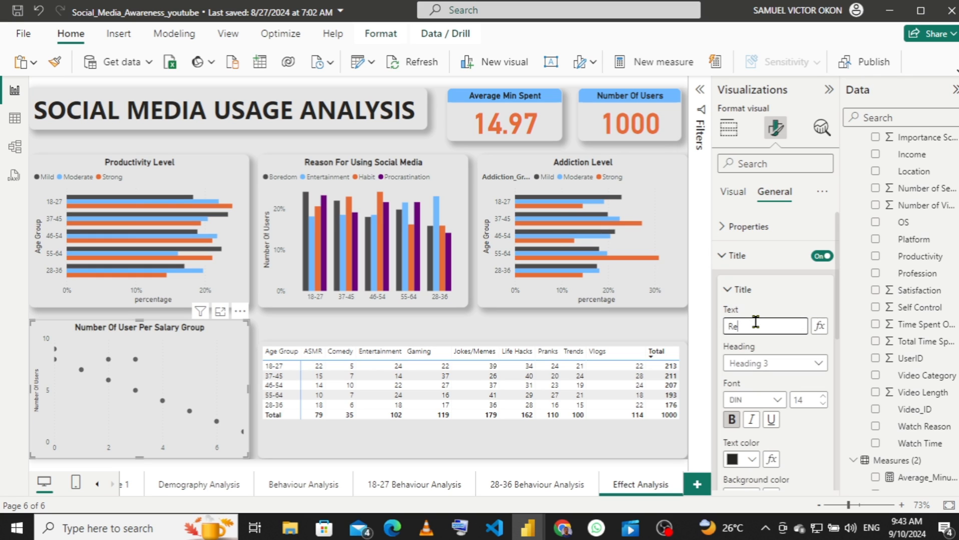
pyautogui.write('la')
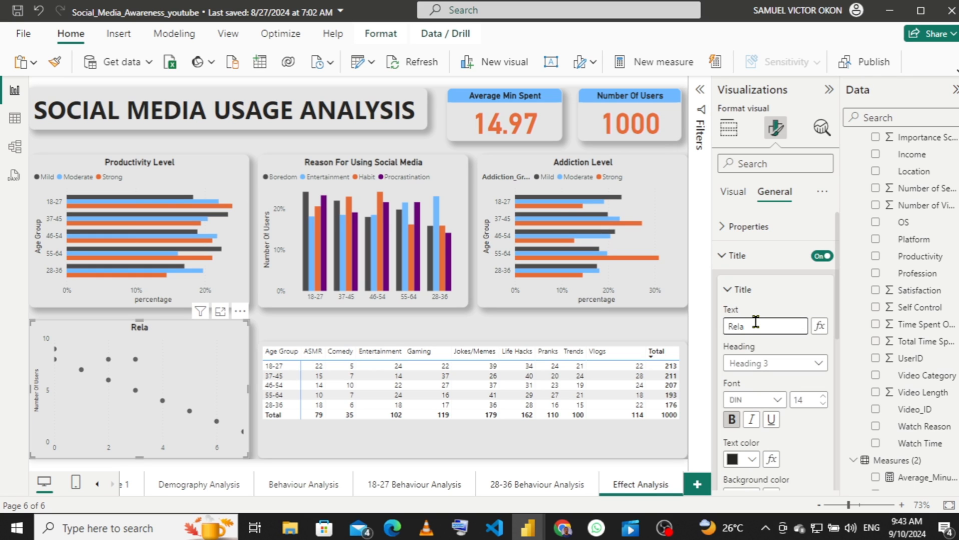
pyautogui.write('tionship Betwe')
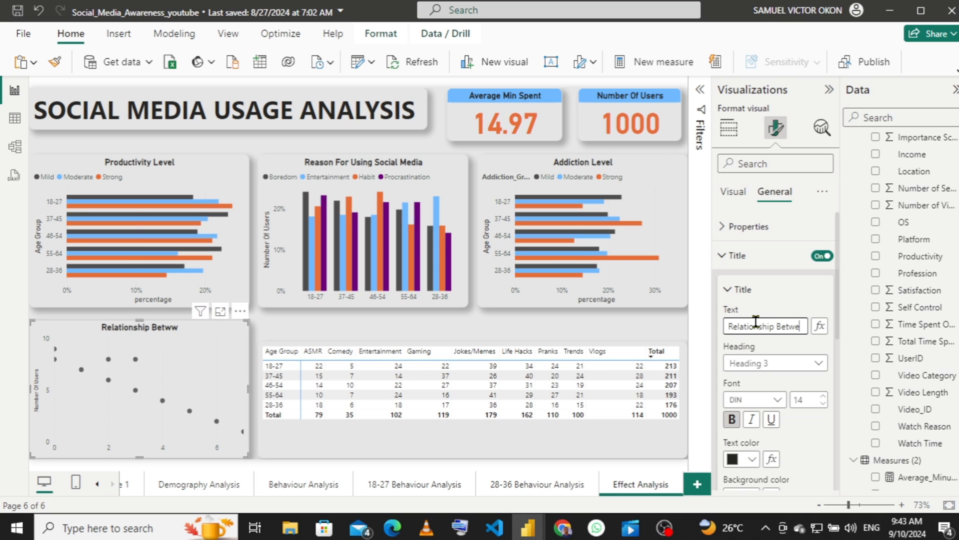
pyautogui.write('en')
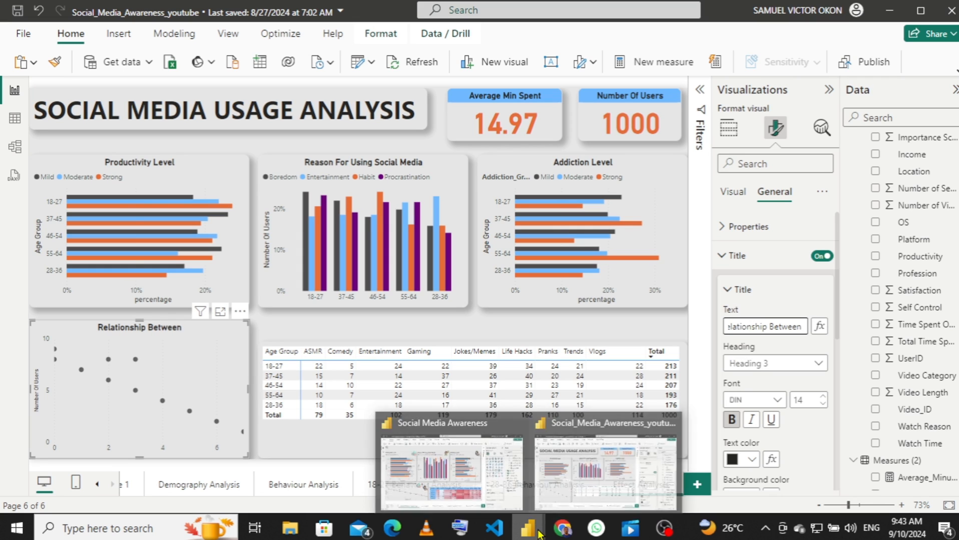
pyautogui.click(478, 467)
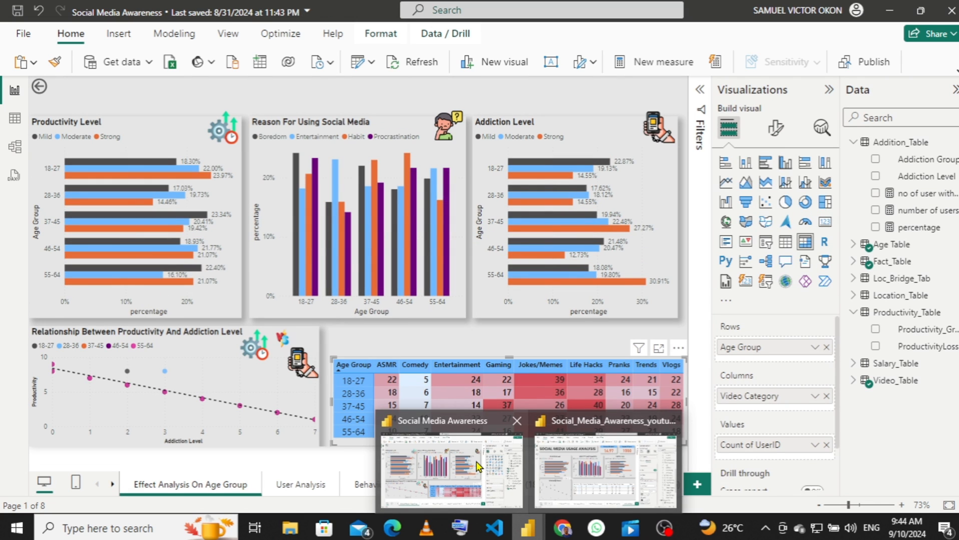
pyautogui.click(605, 470)
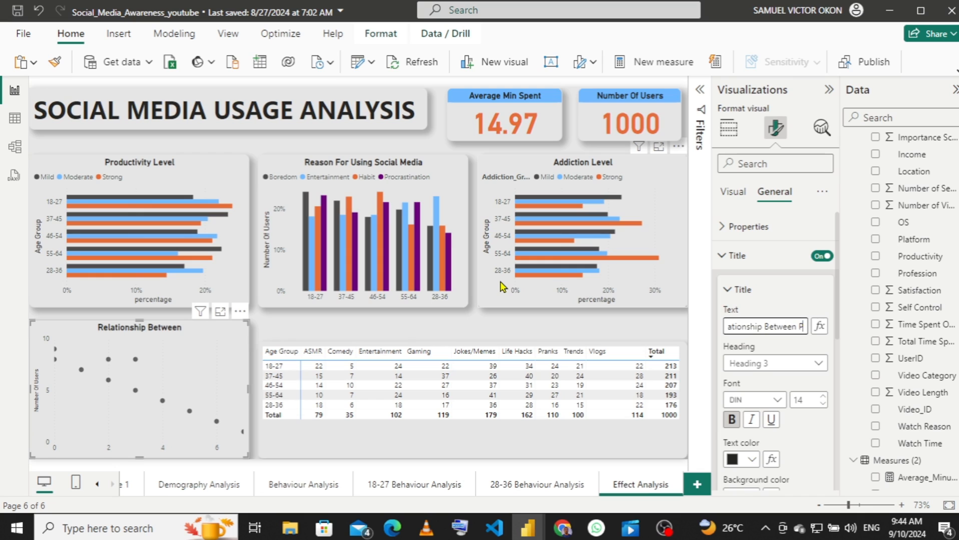
pyautogui.write('roduct')
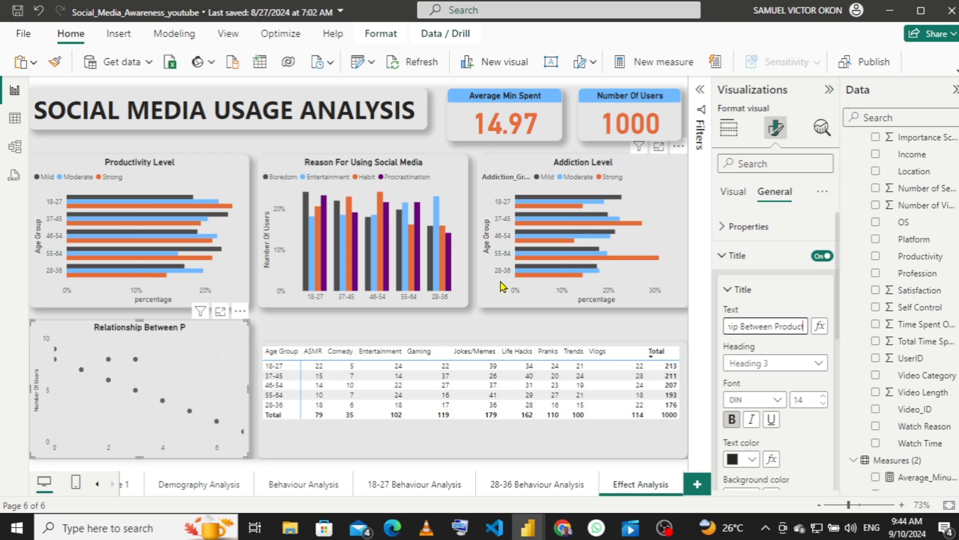
pyautogui.write('ivity A')
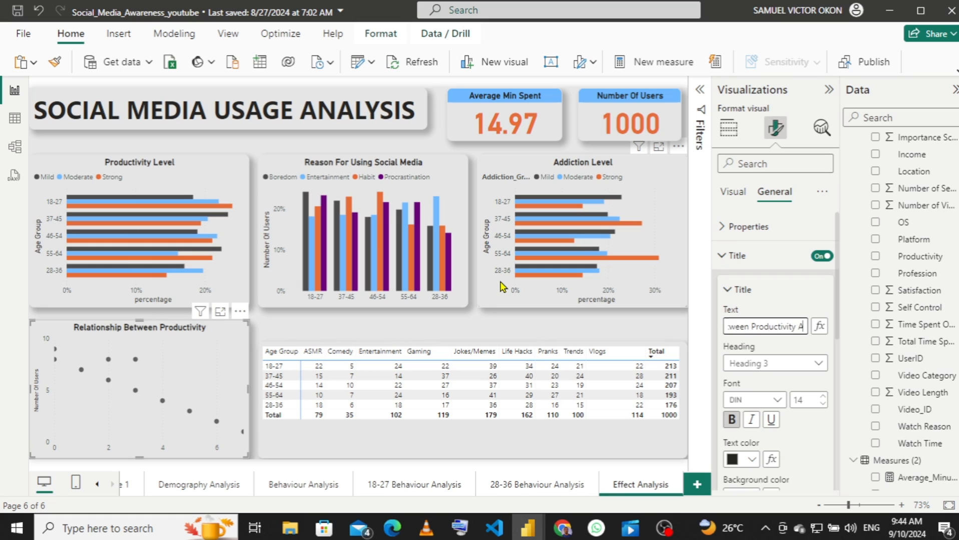
pyautogui.write('nd')
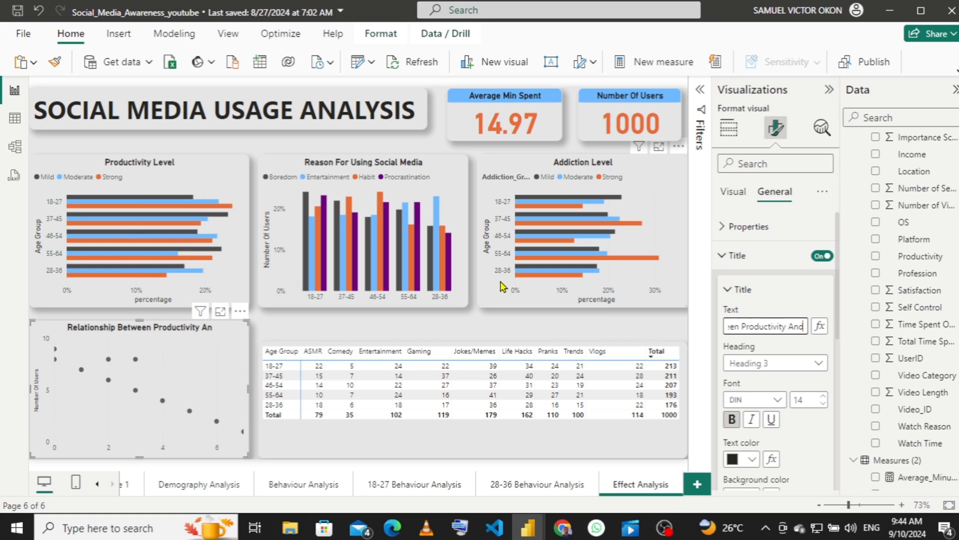
pyautogui.write(' Addiction')
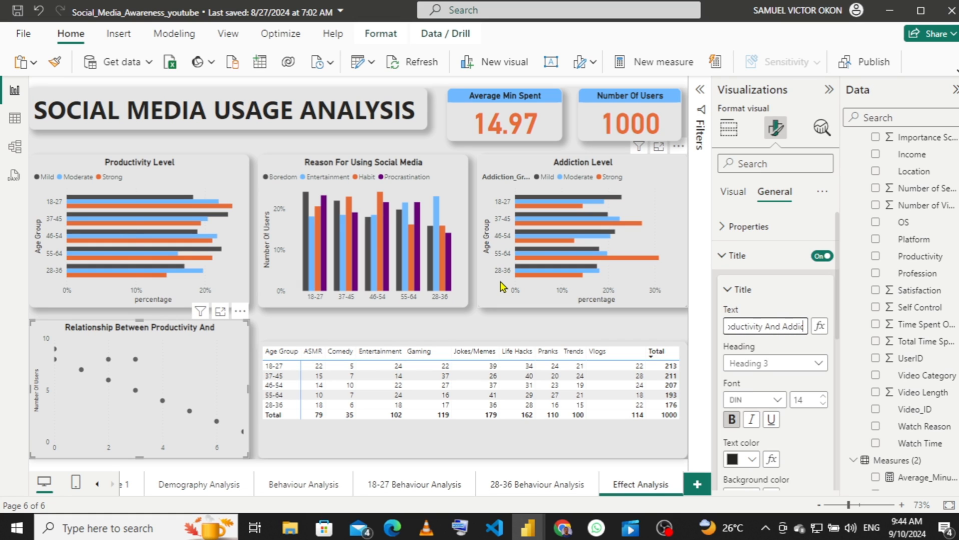
pyautogui.write(' Level')
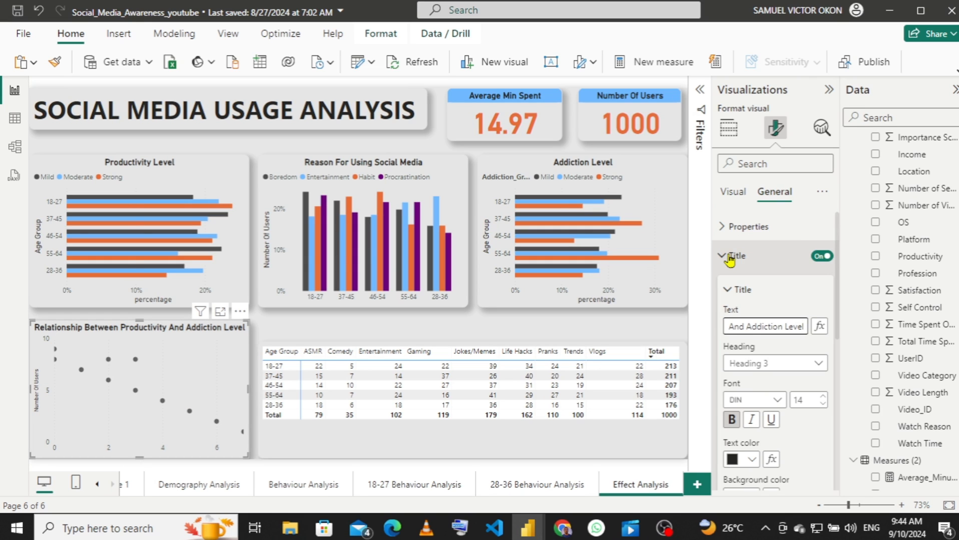
pyautogui.click(730, 261)
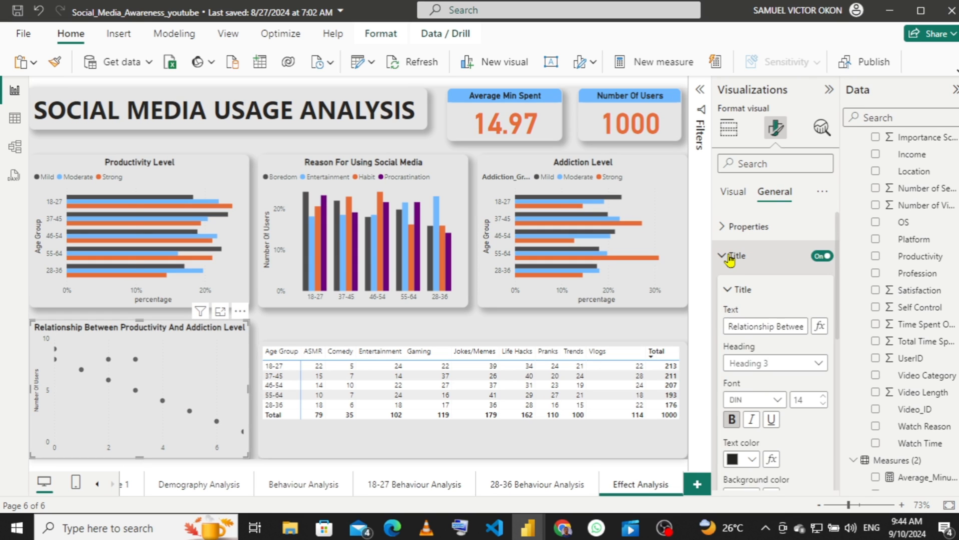
pyautogui.click(729, 258)
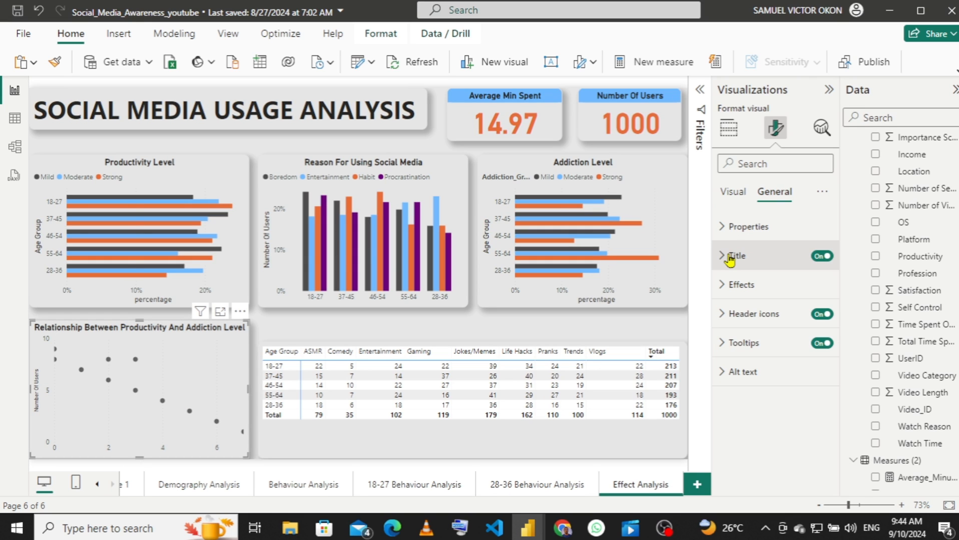
# - Turn on the X-axis title of the productivity and addiction scatter chart and set its text to Addiction Level
pyautogui.click(729, 198)
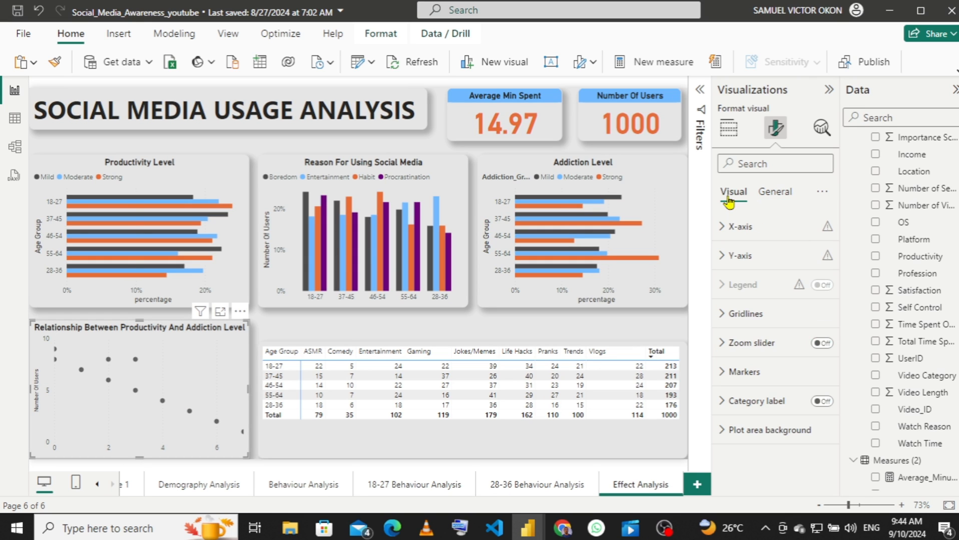
pyautogui.click(723, 230)
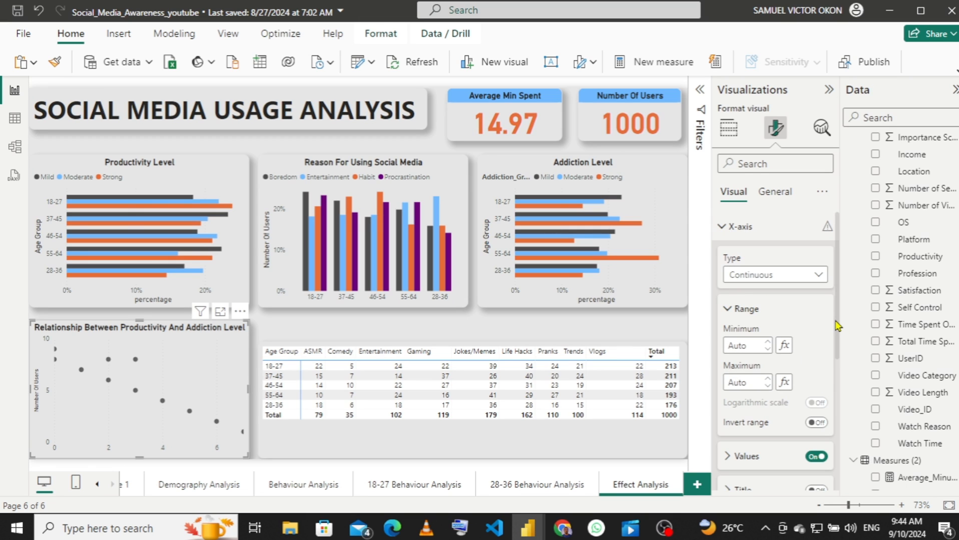
pyautogui.moveTo(835, 321); pyautogui.dragTo(835, 333)
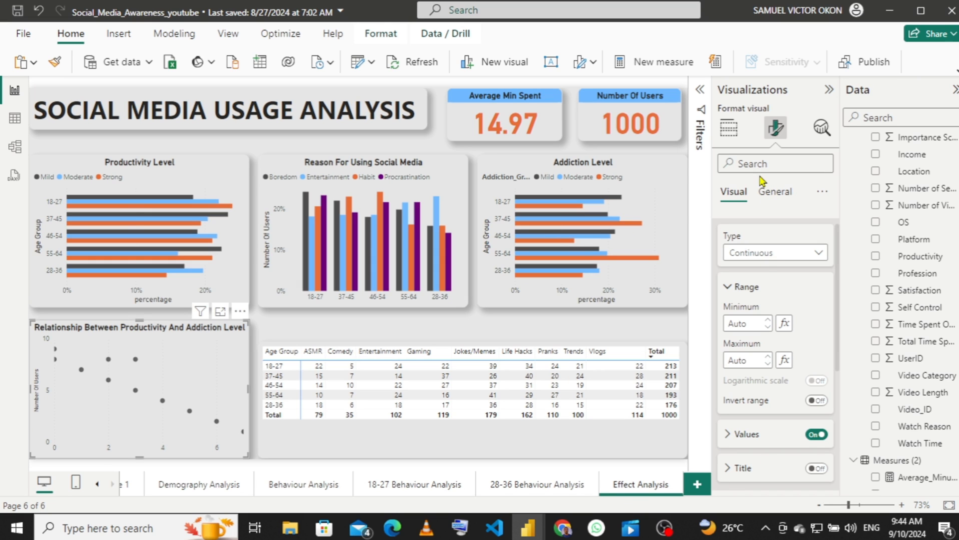
pyautogui.click(729, 130)
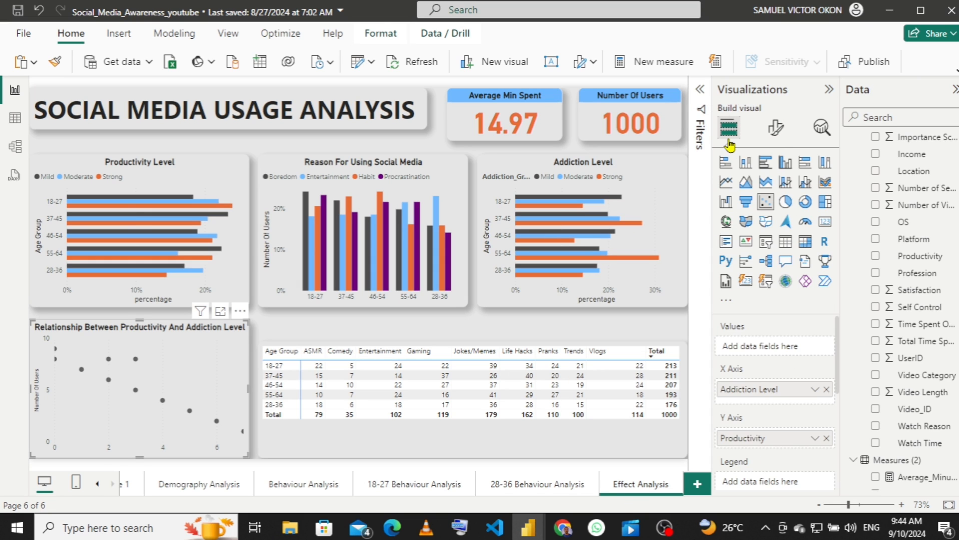
pyautogui.click(777, 130)
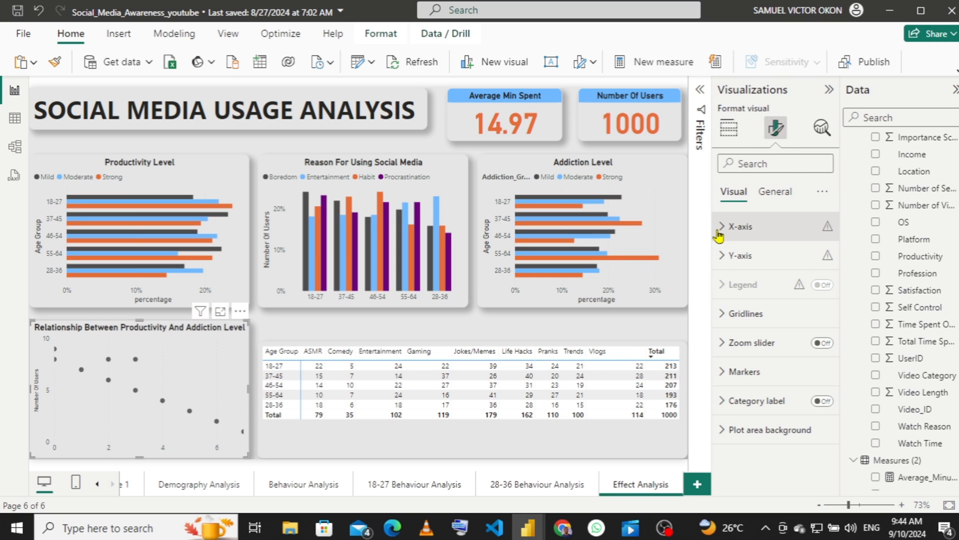
pyautogui.click(719, 231)
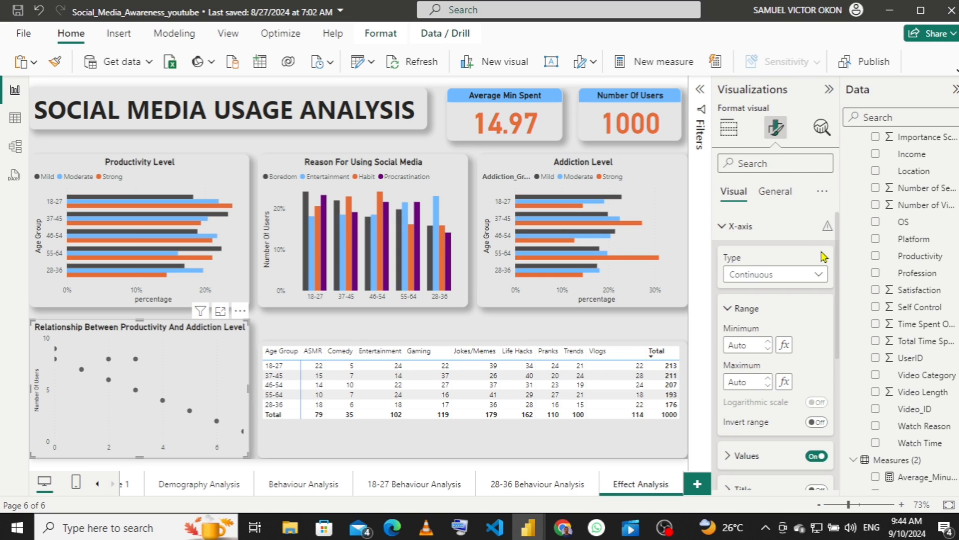
pyautogui.scroll(-3, 836, 260)
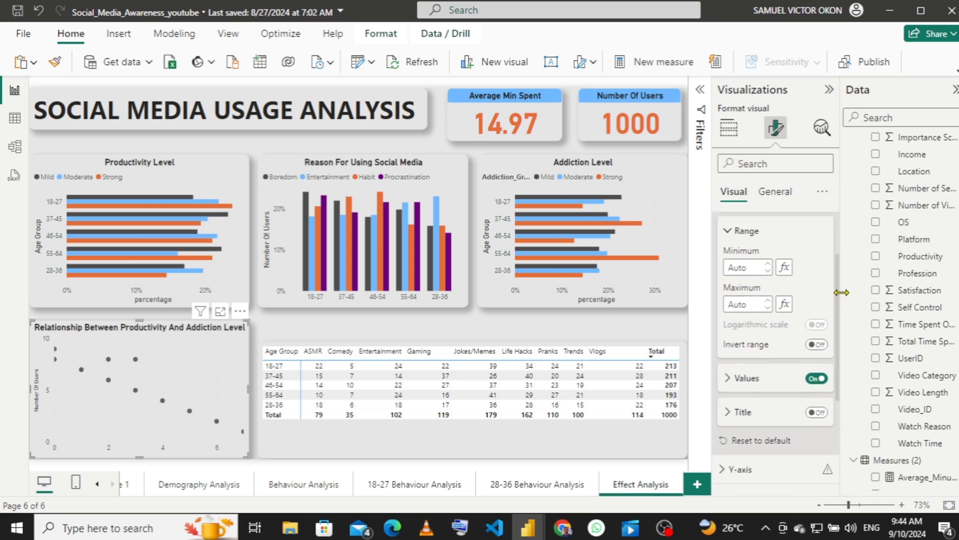
pyautogui.moveTo(841, 307); pyautogui.dragTo(842, 317)
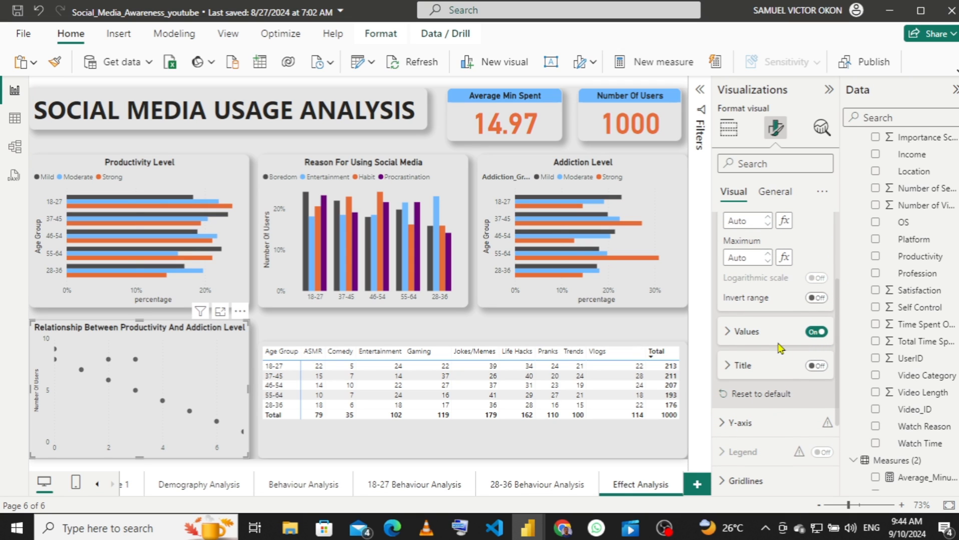
pyautogui.click(816, 367)
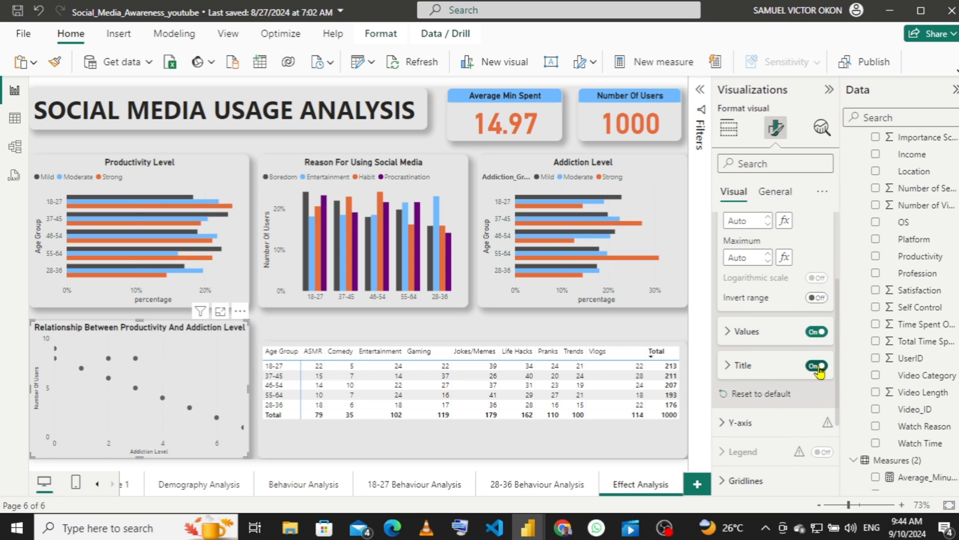
pyautogui.click(734, 371)
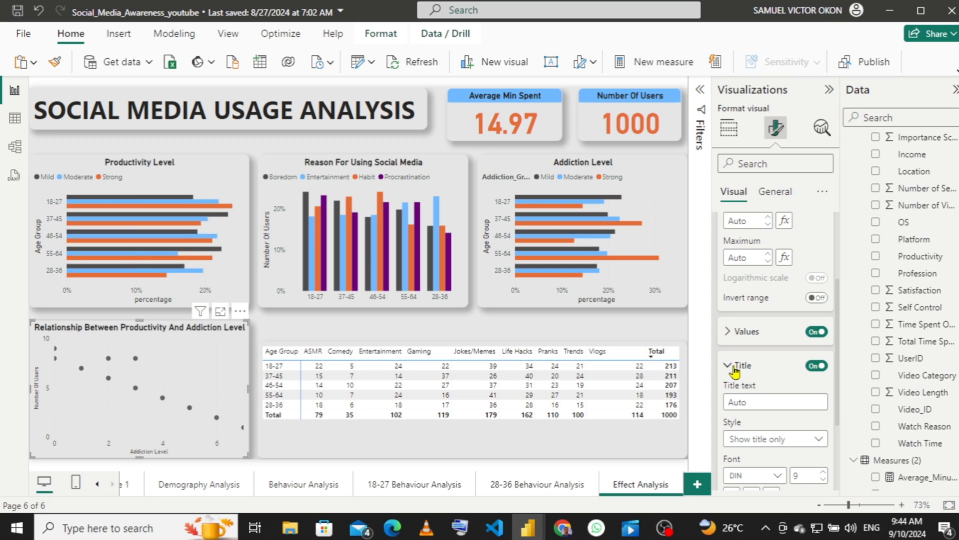
pyautogui.click(779, 396)
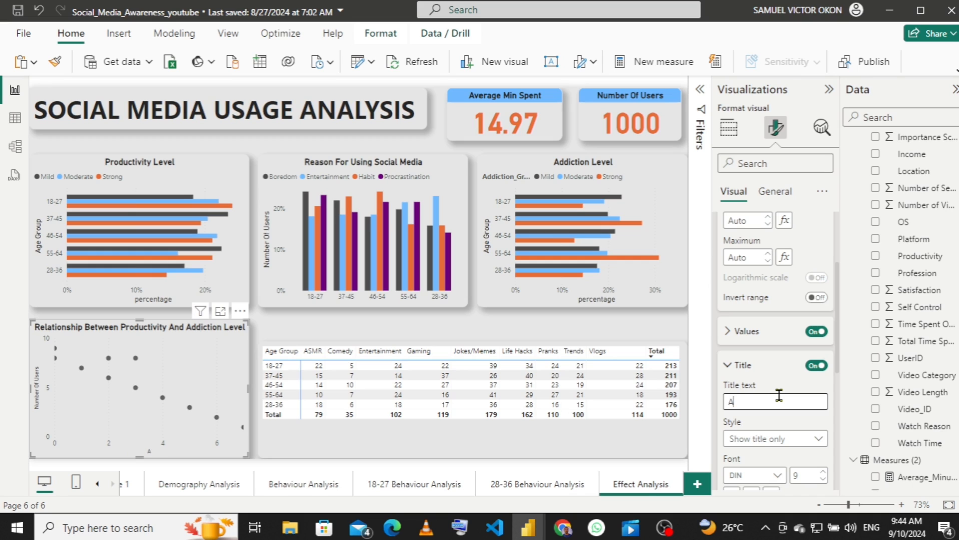
pyautogui.write('Addiction Level')
# - Set the font size of the scatter chart's X-axis title to 12
pyautogui.moveTo(838, 364); pyautogui.dragTo(840, 416)
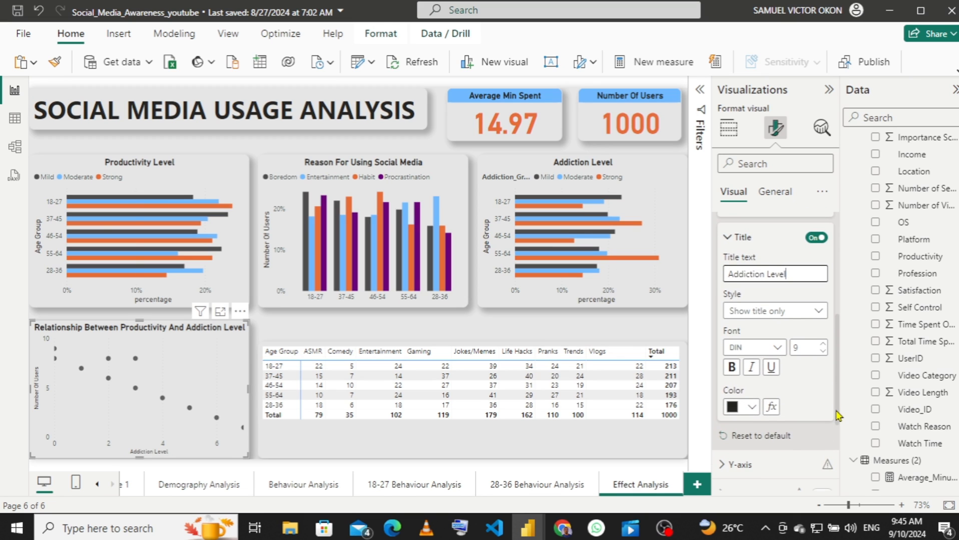
pyautogui.click(824, 346)
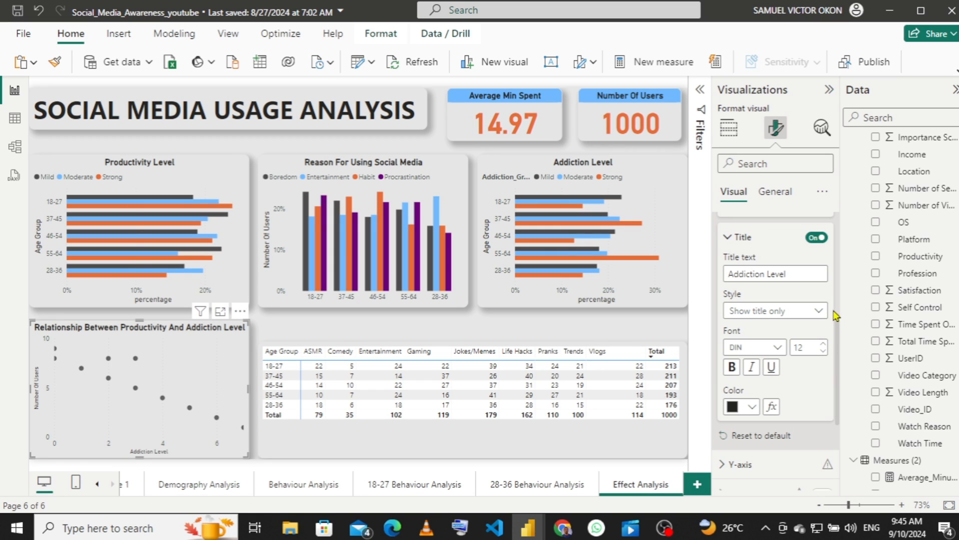
pyautogui.moveTo(840, 335); pyautogui.dragTo(839, 239)
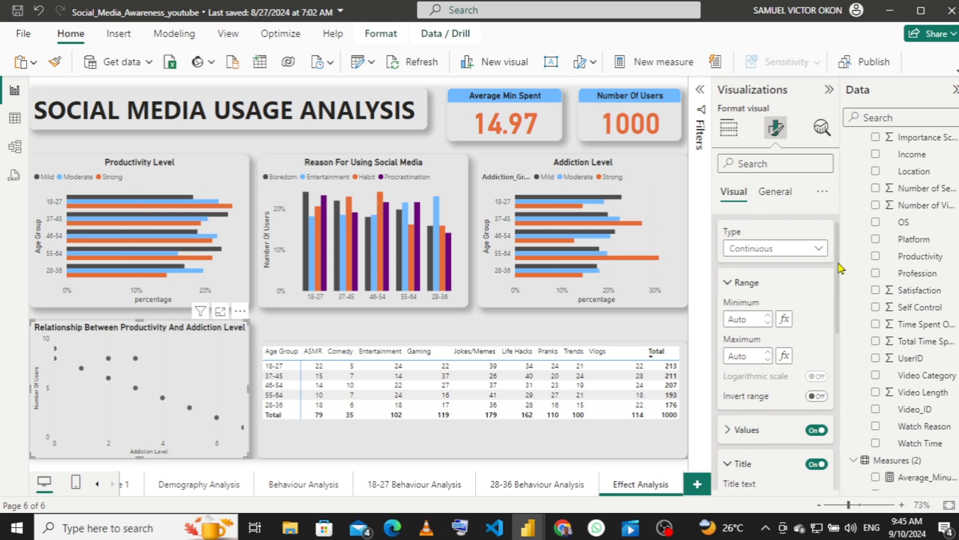
pyautogui.moveTo(838, 264); pyautogui.dragTo(832, 226)
pyautogui.click(734, 230)
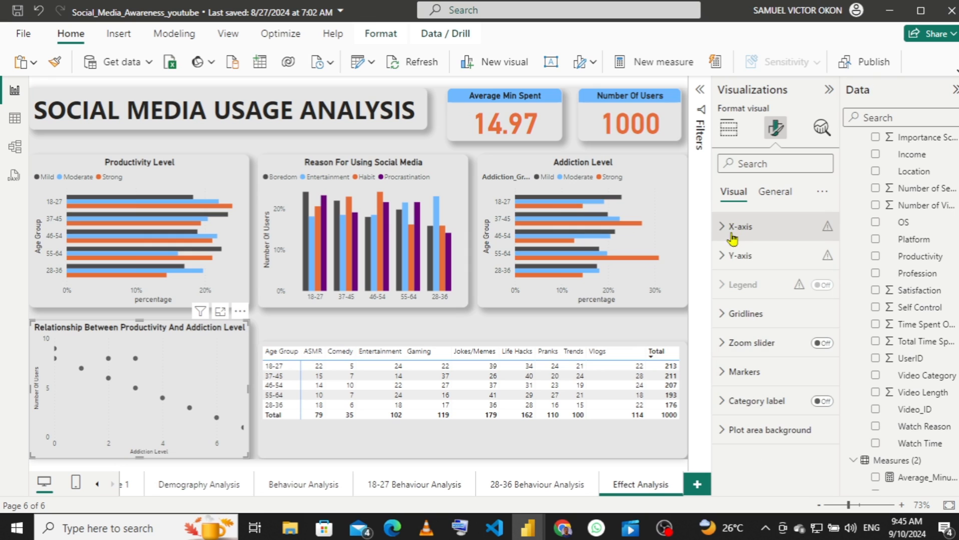
# - Change the scatter chart's Y-axis title text to Productivity Level
pyautogui.click(727, 255)
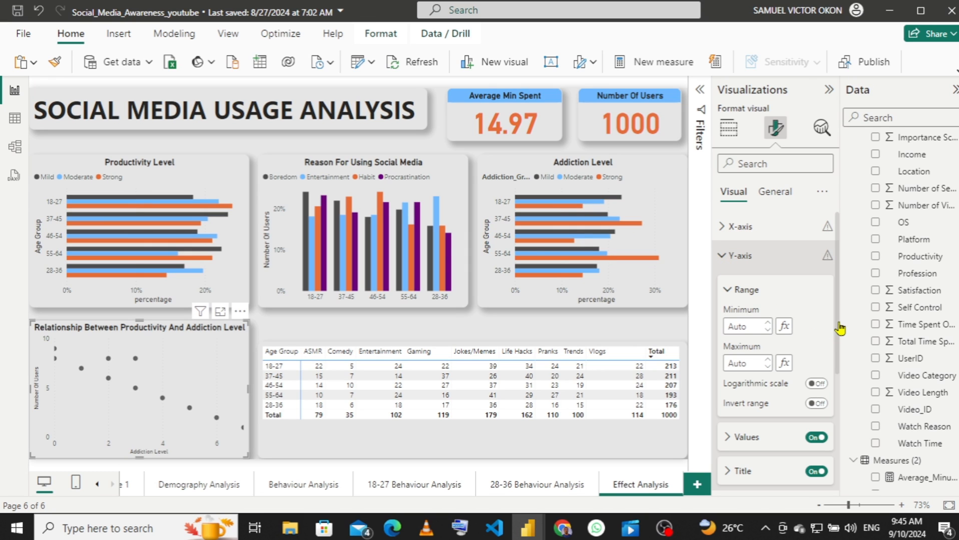
pyautogui.scroll(-1, 838, 331)
pyautogui.moveTo(839, 332); pyautogui.dragTo(843, 369)
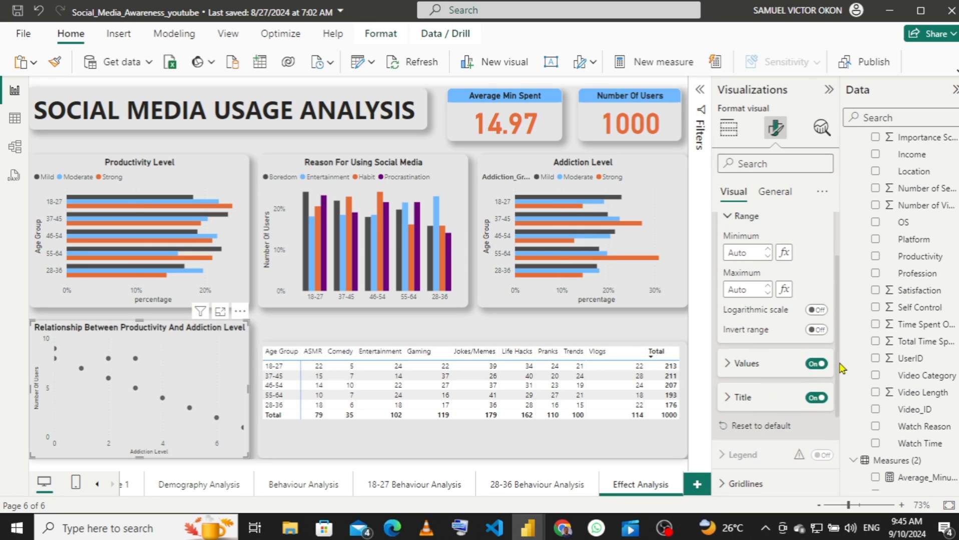
pyautogui.click(736, 399)
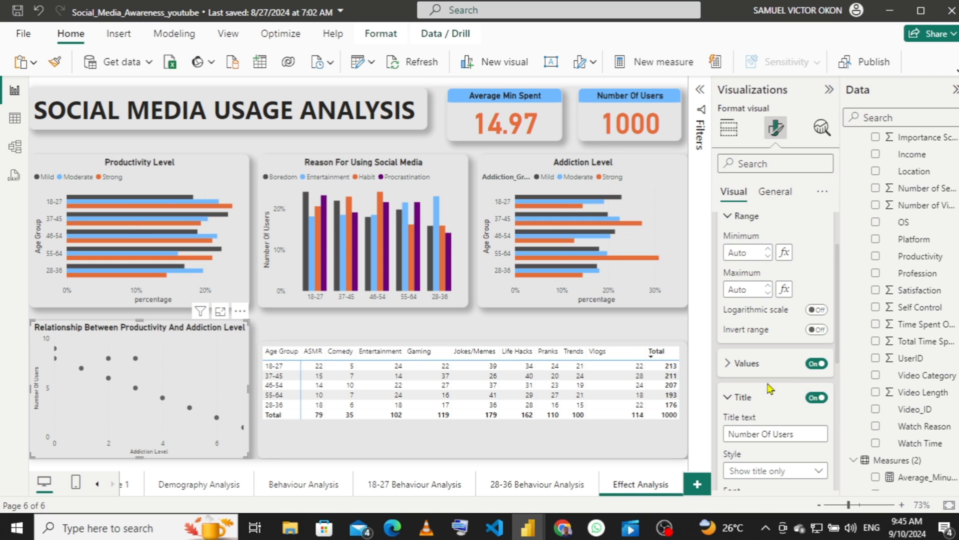
pyautogui.scroll(-1, 797, 378)
pyautogui.moveTo(798, 379); pyautogui.dragTo(713, 383)
pyautogui.write('Pro')
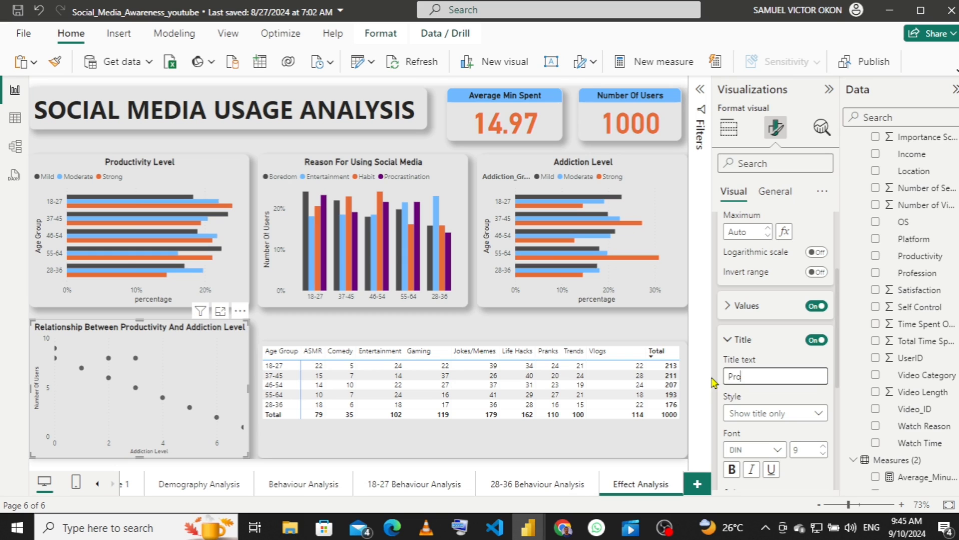
pyautogui.write('ductivity Level')
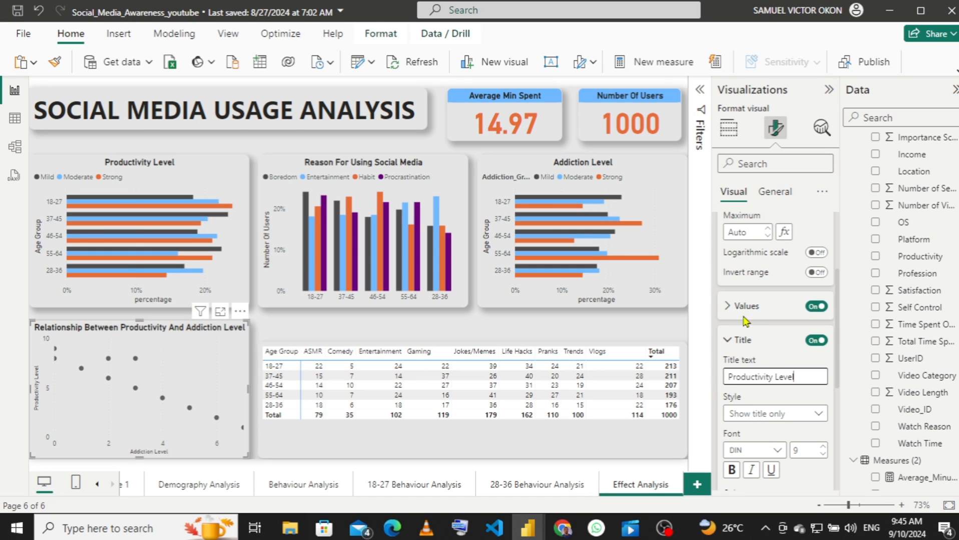
pyautogui.click(729, 342)
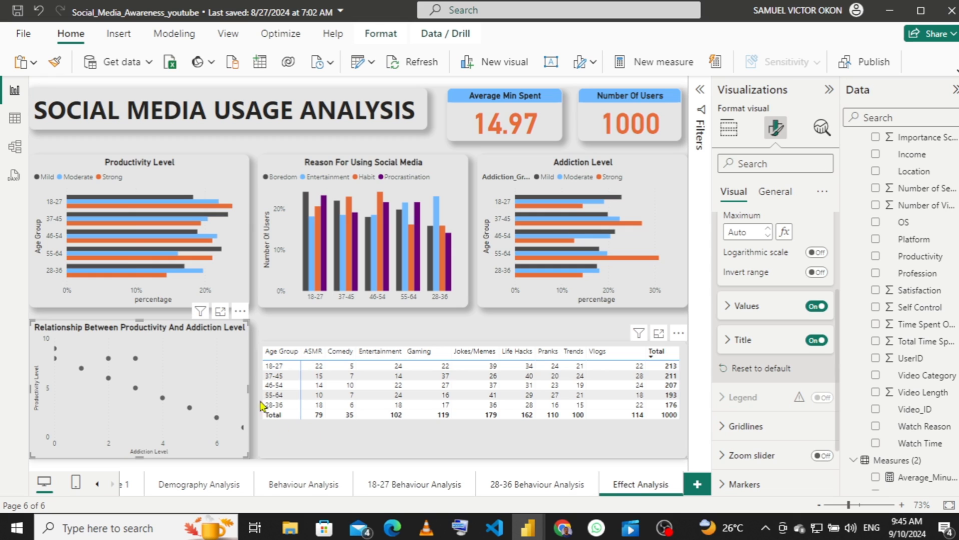
pyautogui.moveTo(257, 395); pyautogui.dragTo(250, 396)
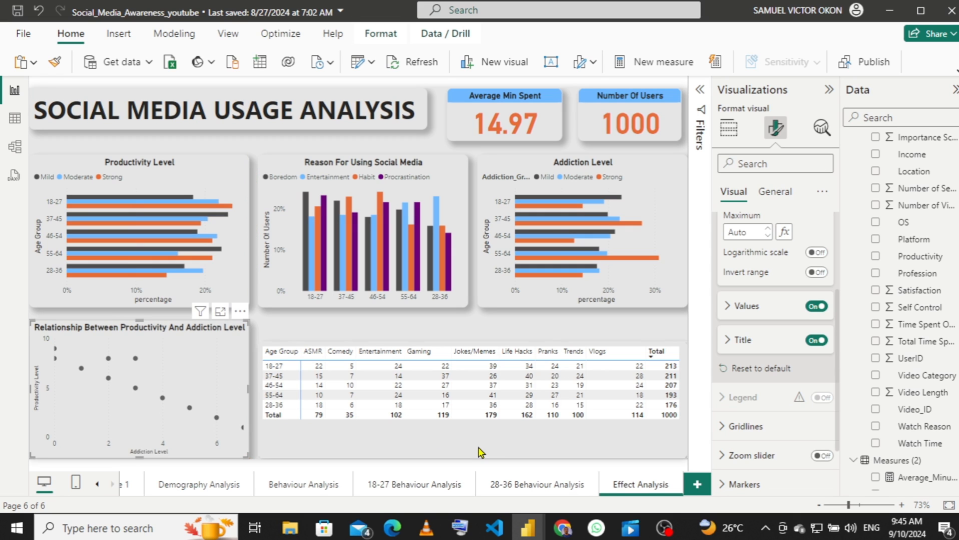
# - Following the reference Social Media Awareness report, give the age group matrix's Total_Users values a gradient background from light red for lowest to #D64550 for highest
pyautogui.moveTo(527, 529)
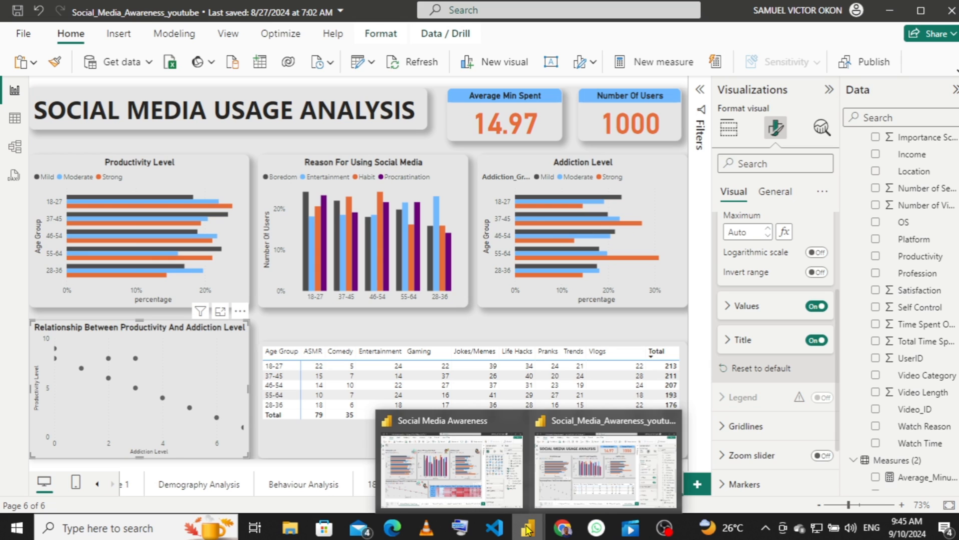
pyautogui.click(481, 487)
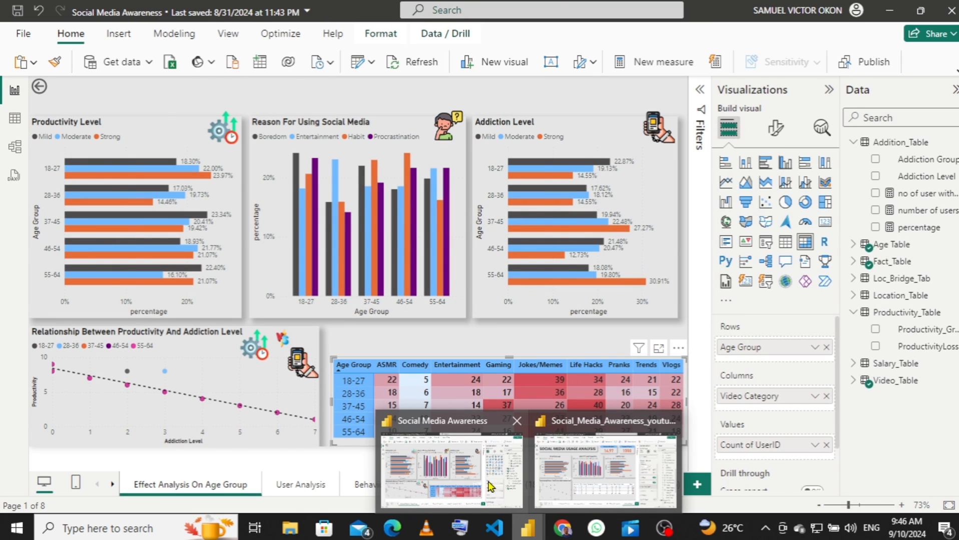
pyautogui.click(564, 476)
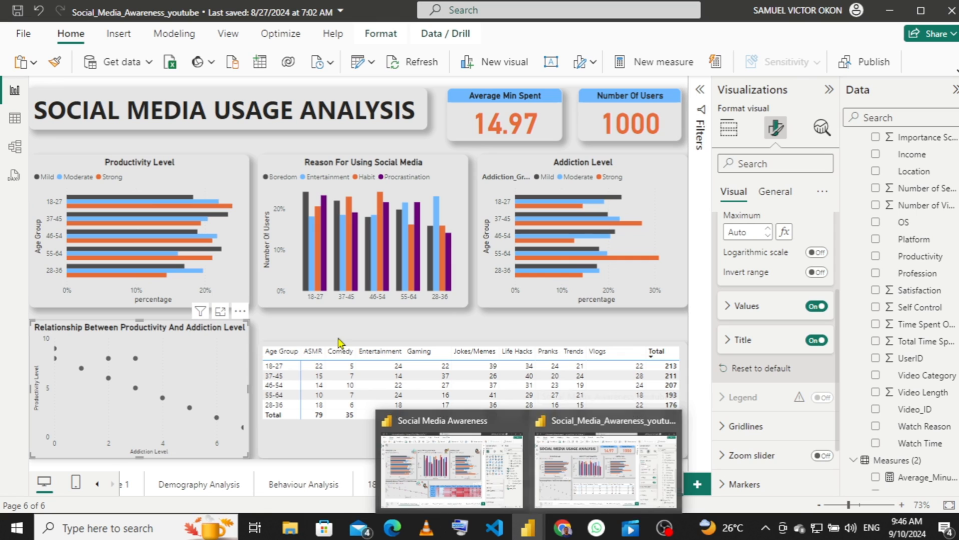
pyautogui.click(288, 347)
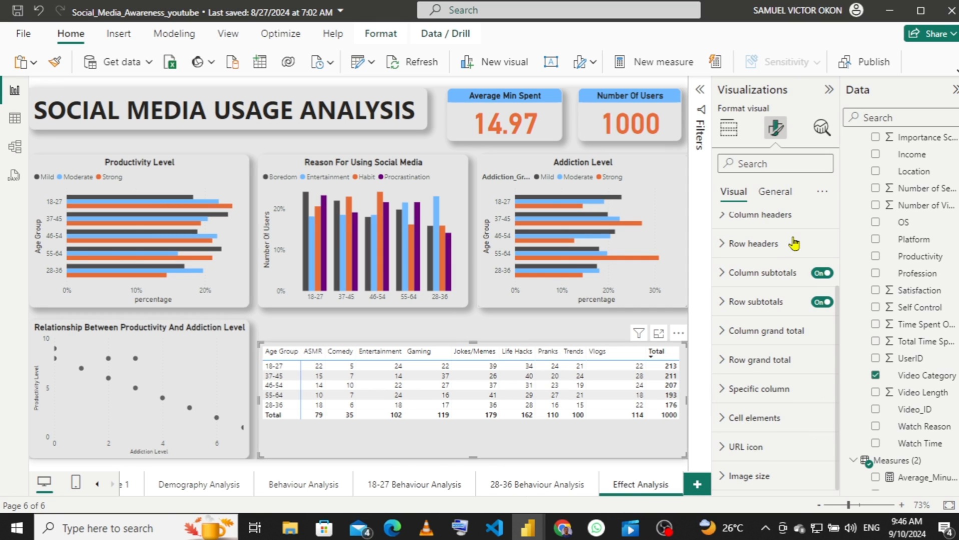
pyautogui.click(730, 131)
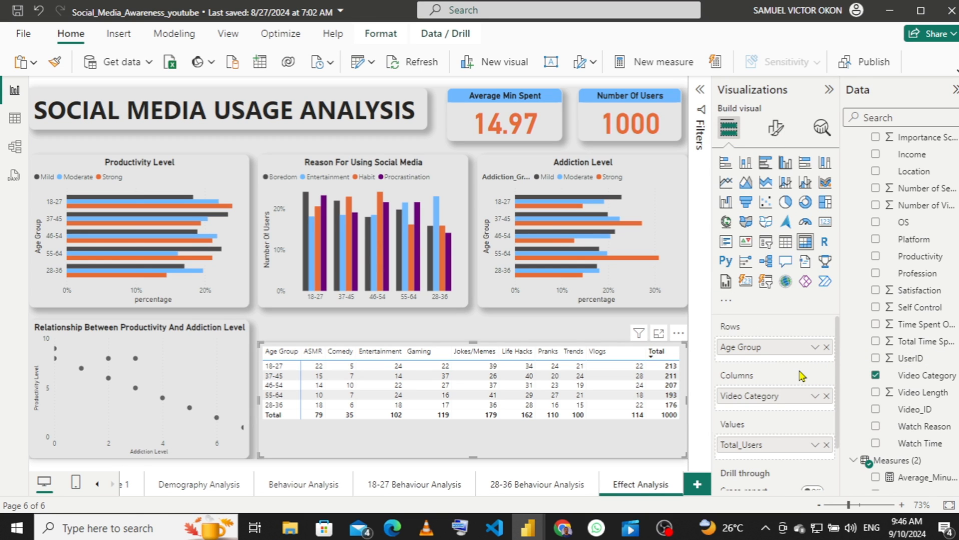
pyautogui.rightClick(767, 452)
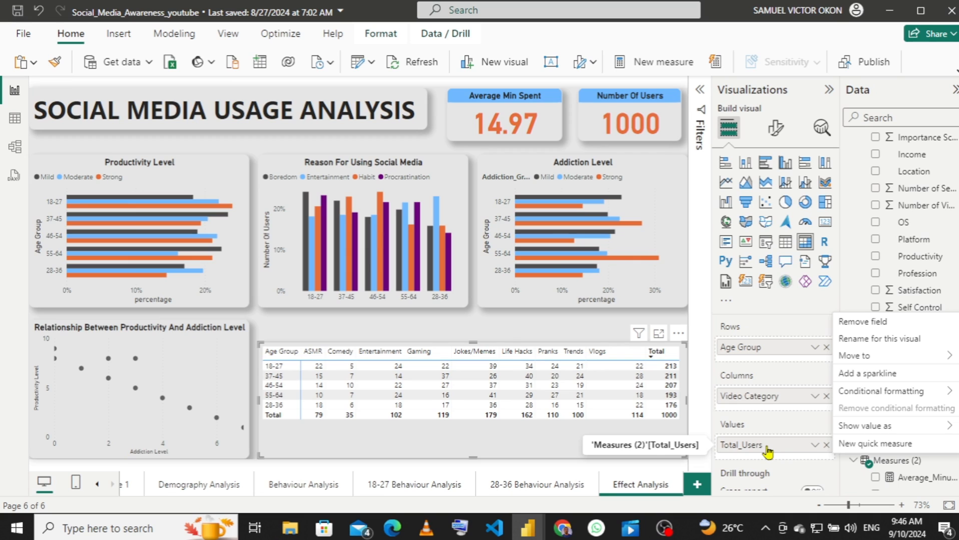
pyautogui.moveTo(872, 395)
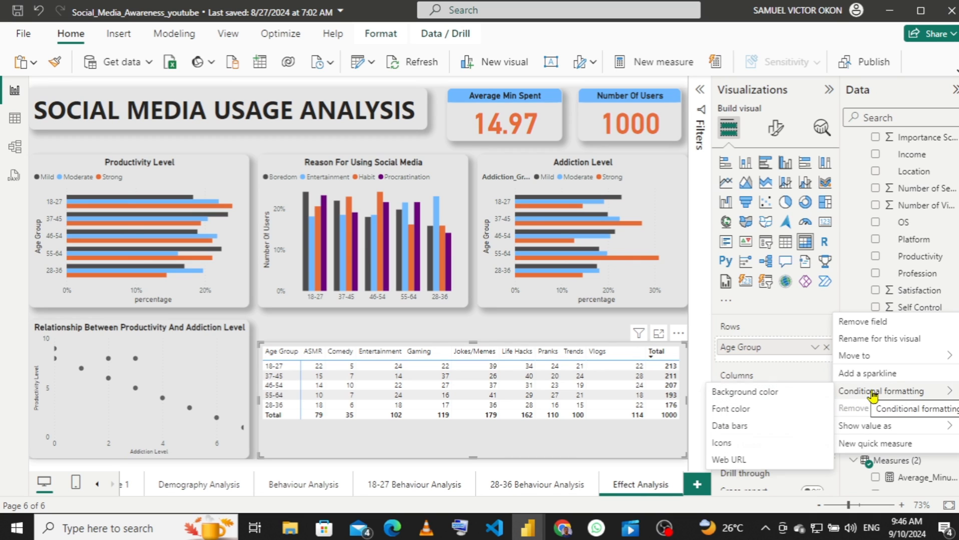
pyautogui.click(777, 394)
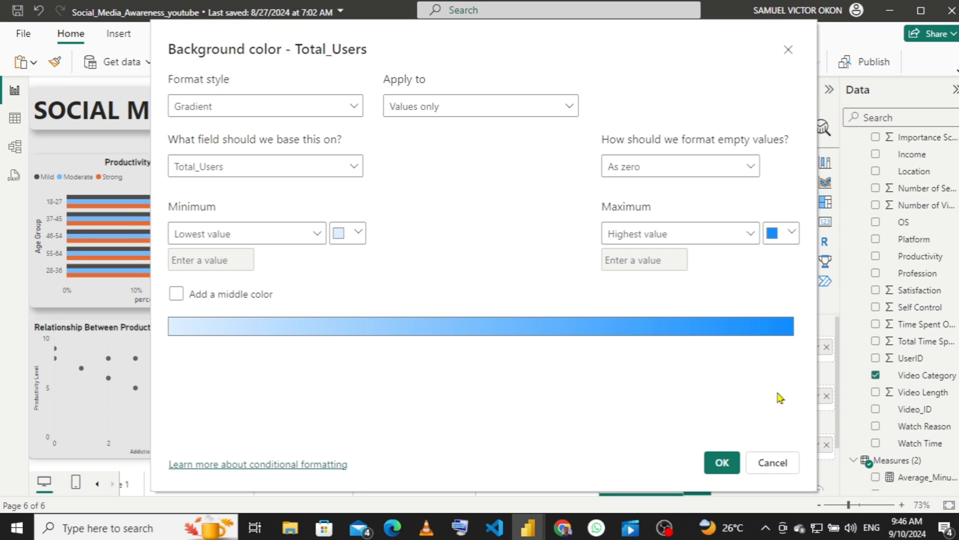
pyautogui.click(358, 235)
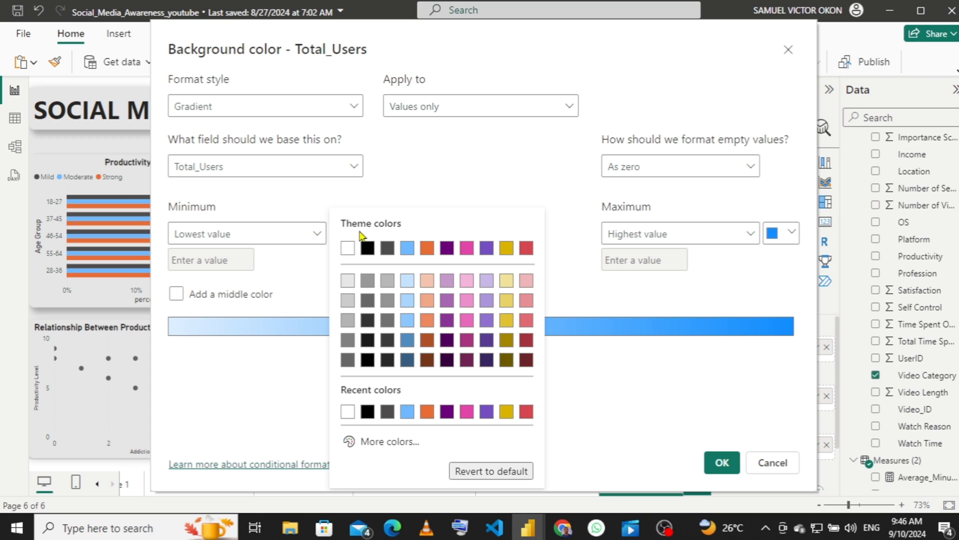
pyautogui.click(526, 281)
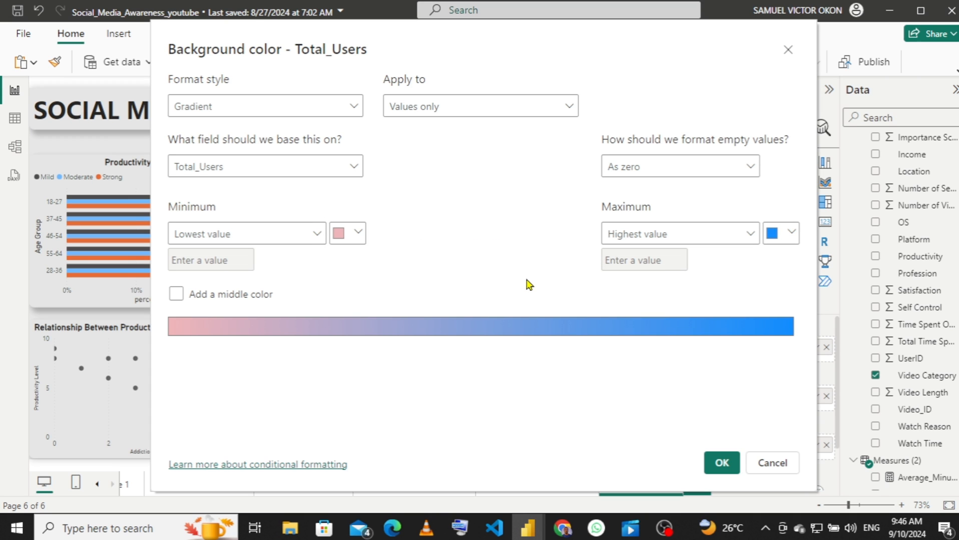
pyautogui.click(791, 234)
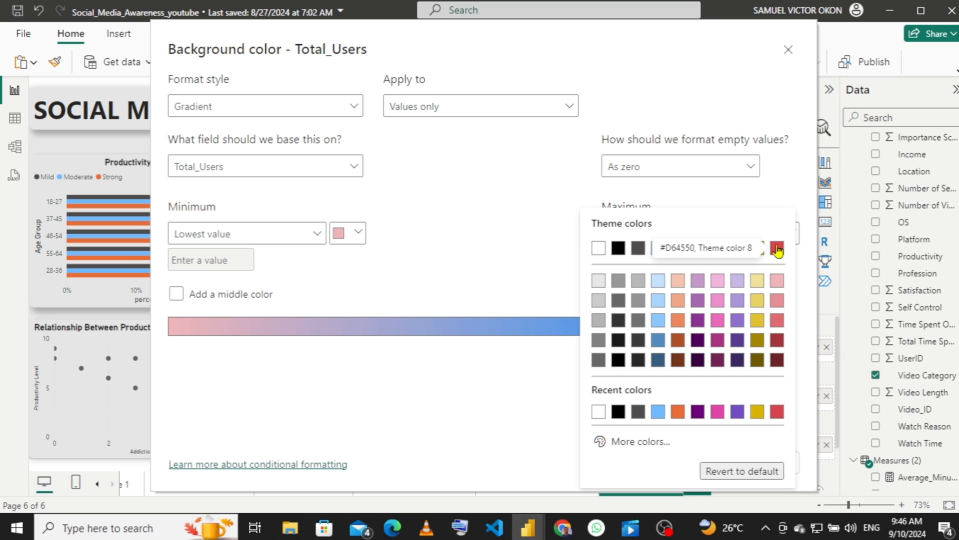
pyautogui.click(778, 250)
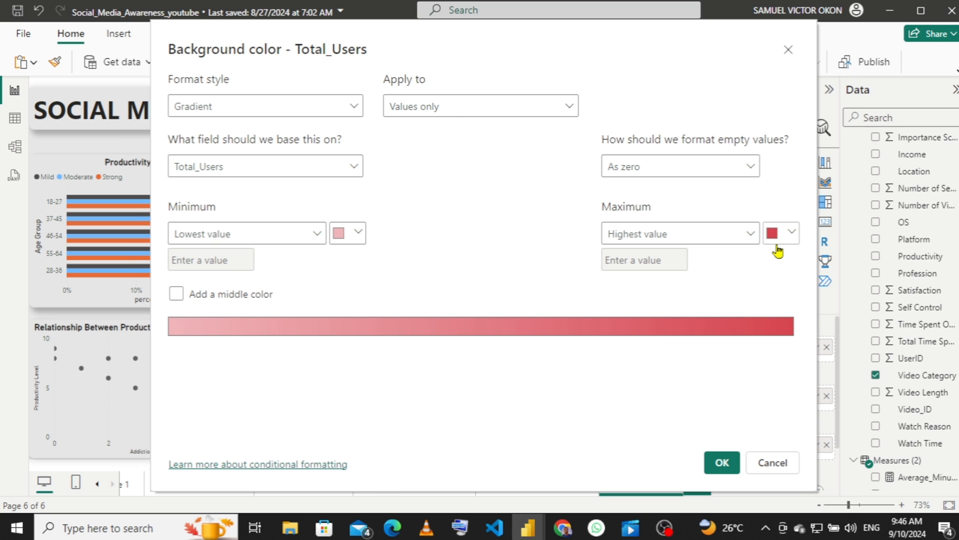
pyautogui.click(720, 463)
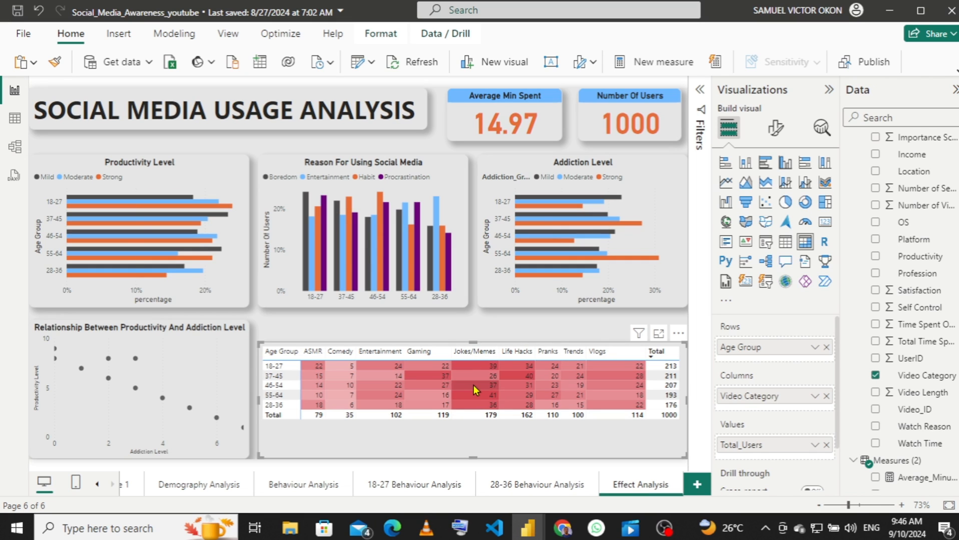
# - Following the reference Social Media Awareness report, set the background colour of the age group matrix's column headers to light blue #6FB9FF
pyautogui.click(779, 136)
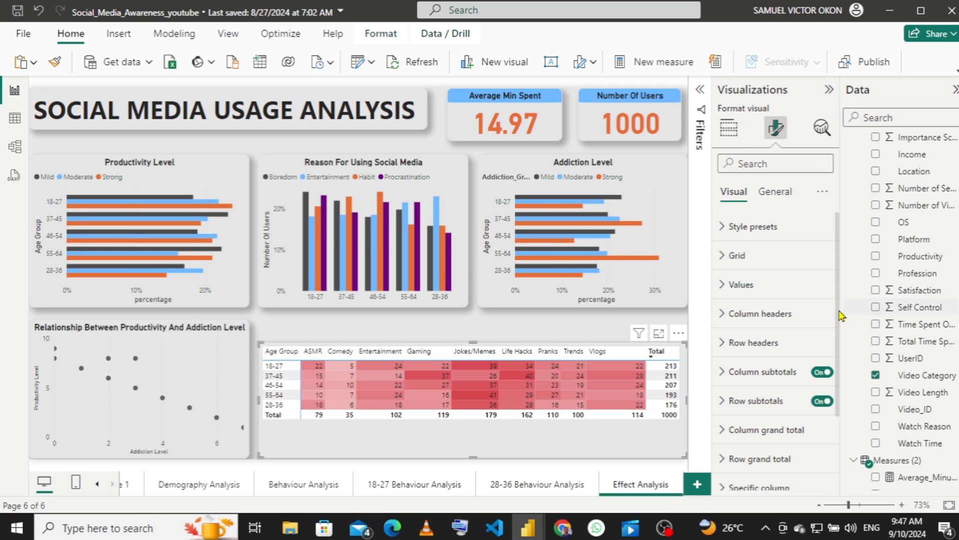
pyautogui.scroll(-3, 836, 317)
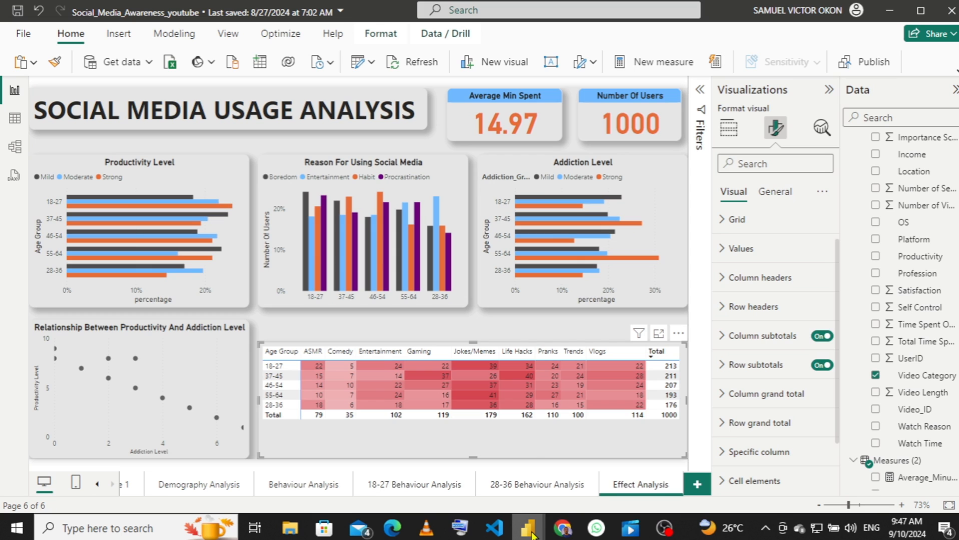
pyautogui.moveTo(531, 534)
pyautogui.click(490, 447)
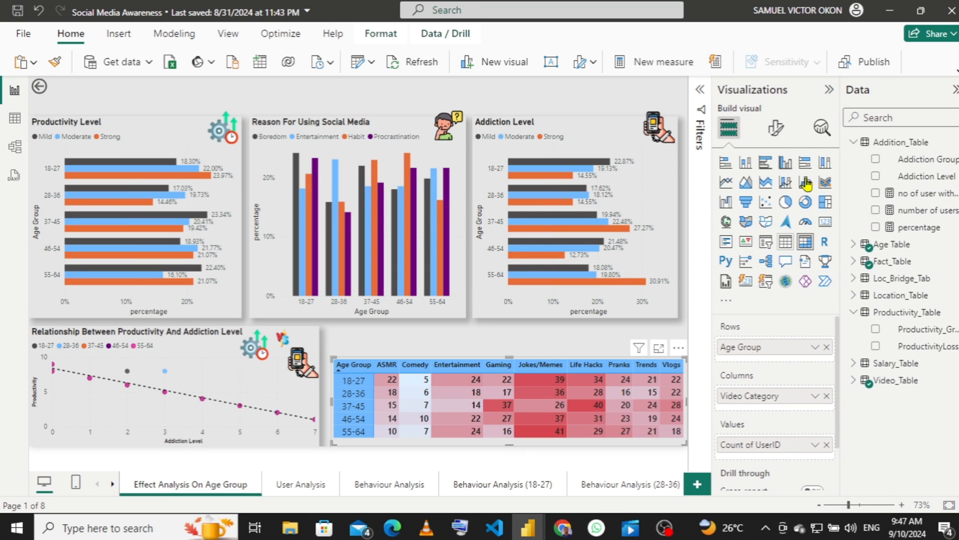
pyautogui.click(776, 134)
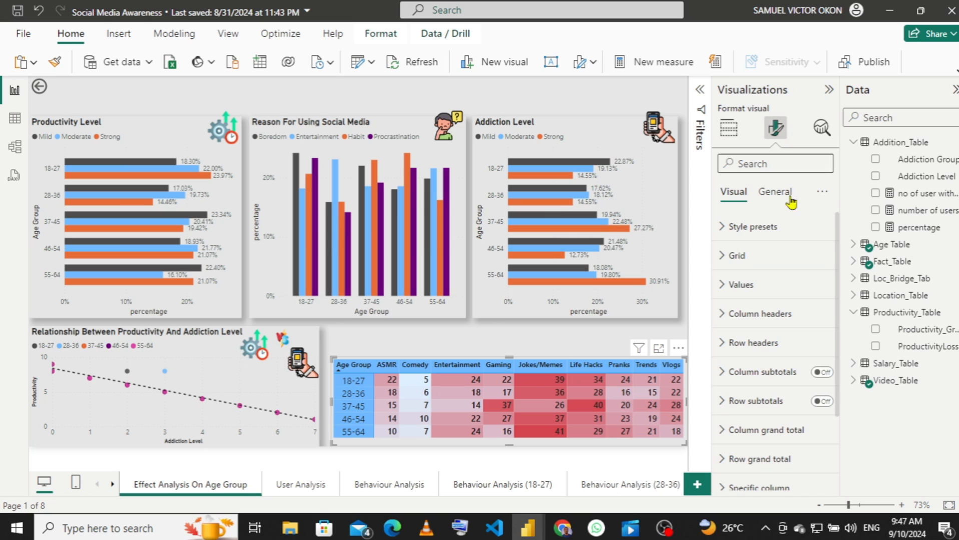
pyautogui.click(729, 315)
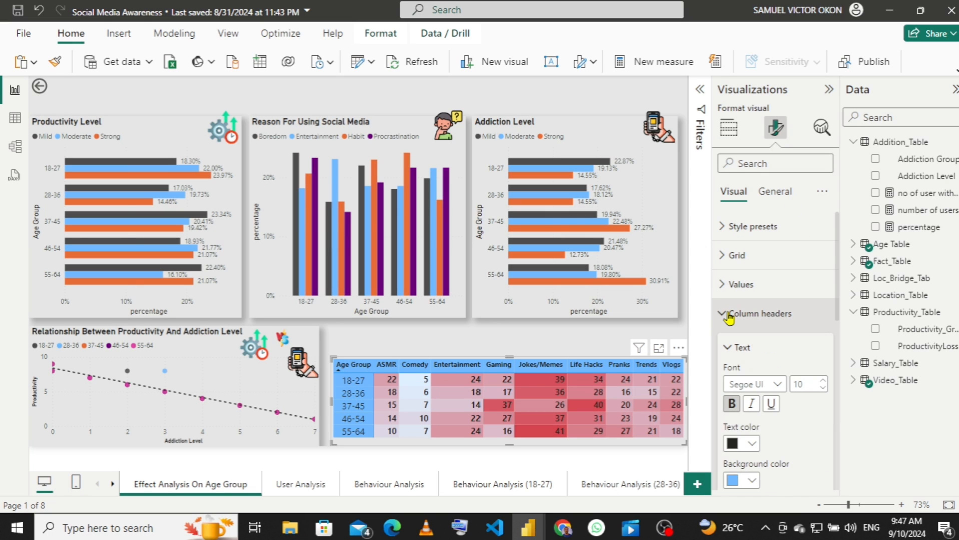
pyautogui.click(730, 315)
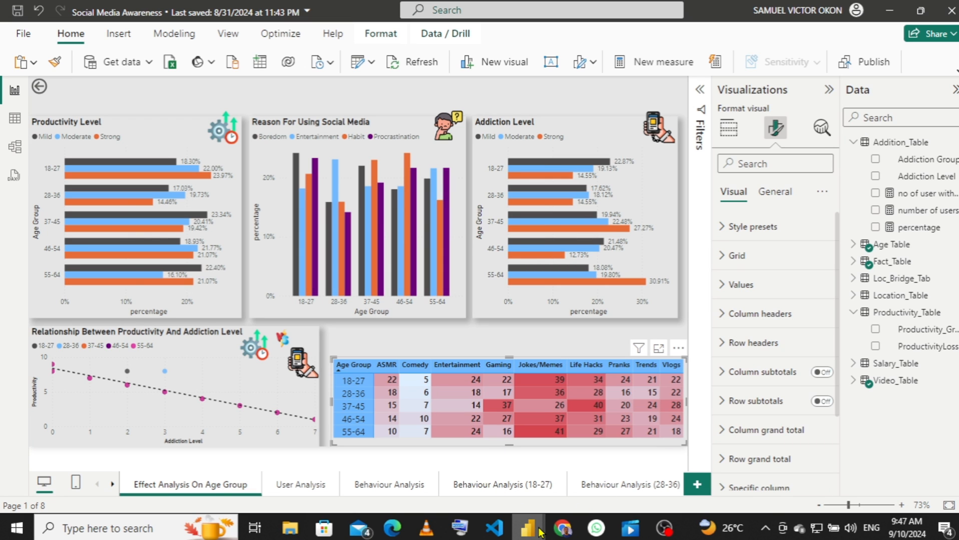
pyautogui.moveTo(539, 533)
pyautogui.click(555, 473)
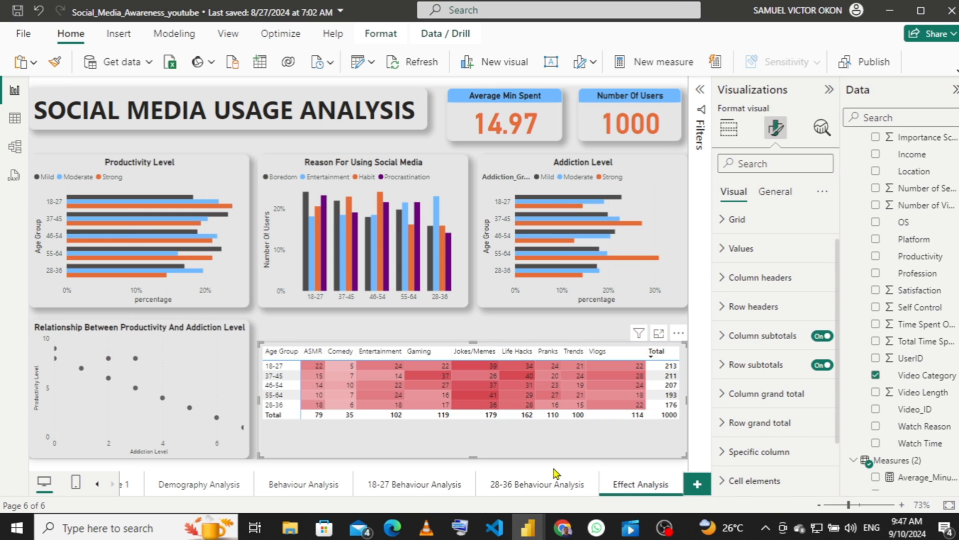
pyautogui.click(725, 279)
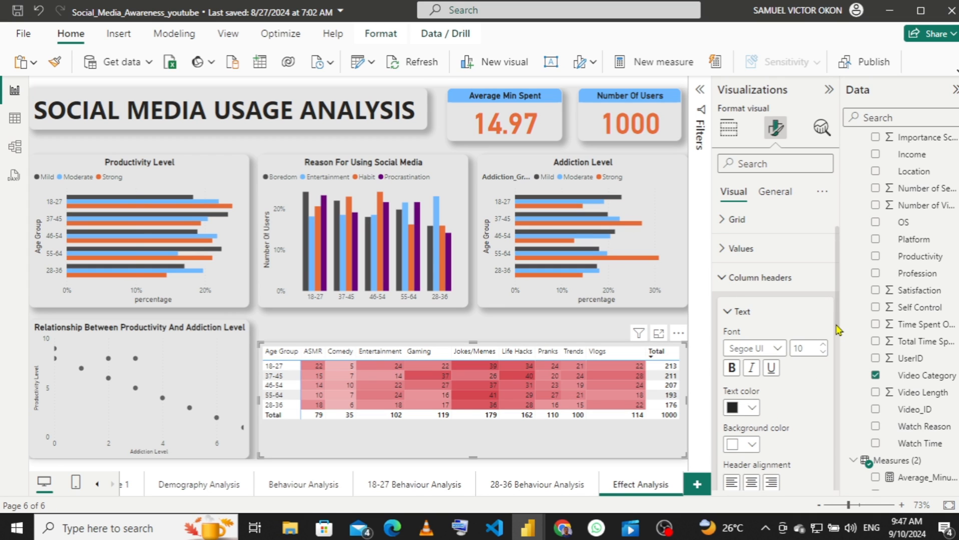
pyautogui.moveTo(837, 330); pyautogui.dragTo(839, 360)
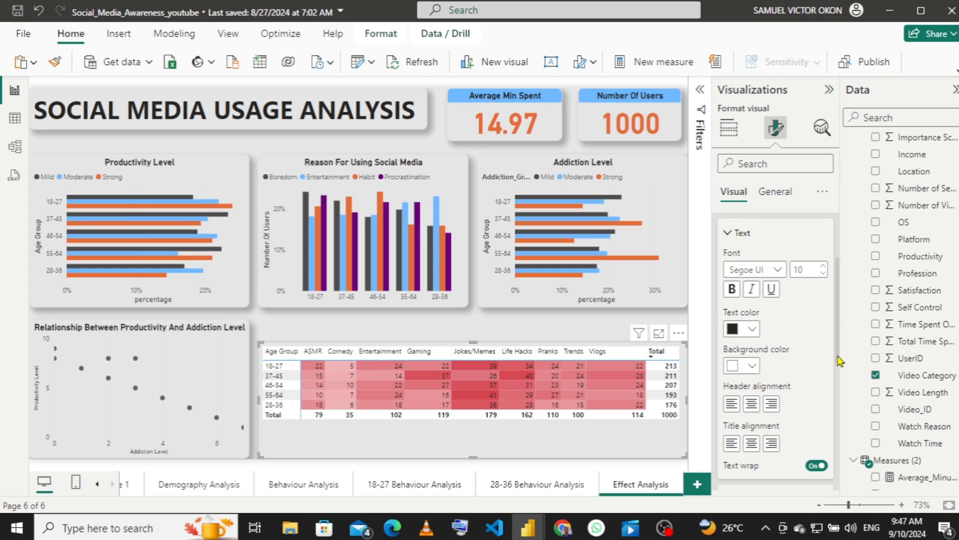
pyautogui.click(752, 368)
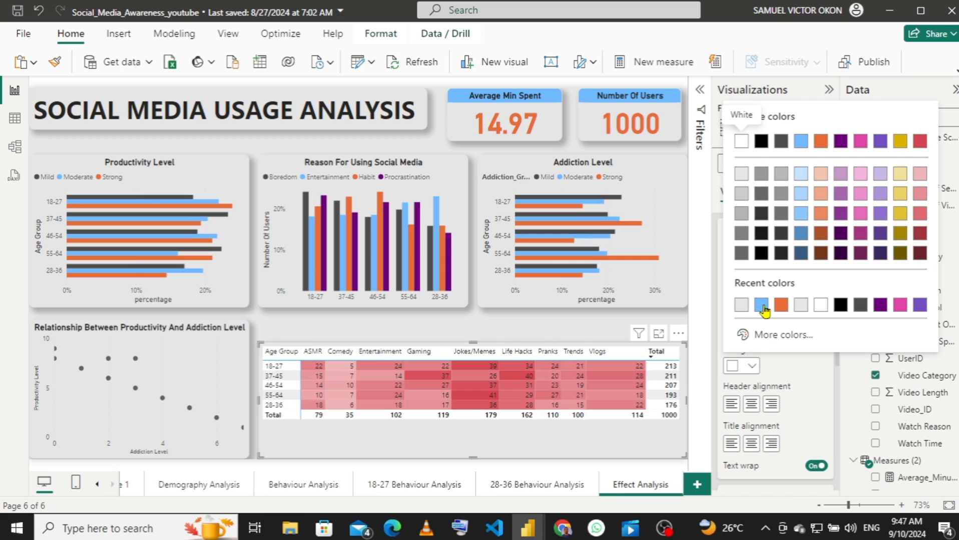
pyautogui.click(761, 306)
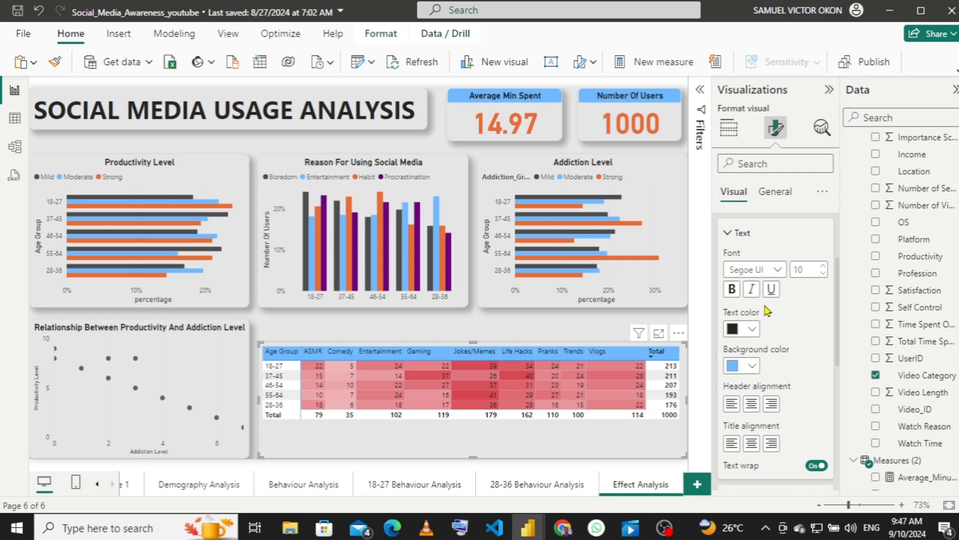
# - Set the background colour of the age group matrix's row grand total values to light blue #6FB9FF
pyautogui.click(729, 237)
pyautogui.click(766, 412)
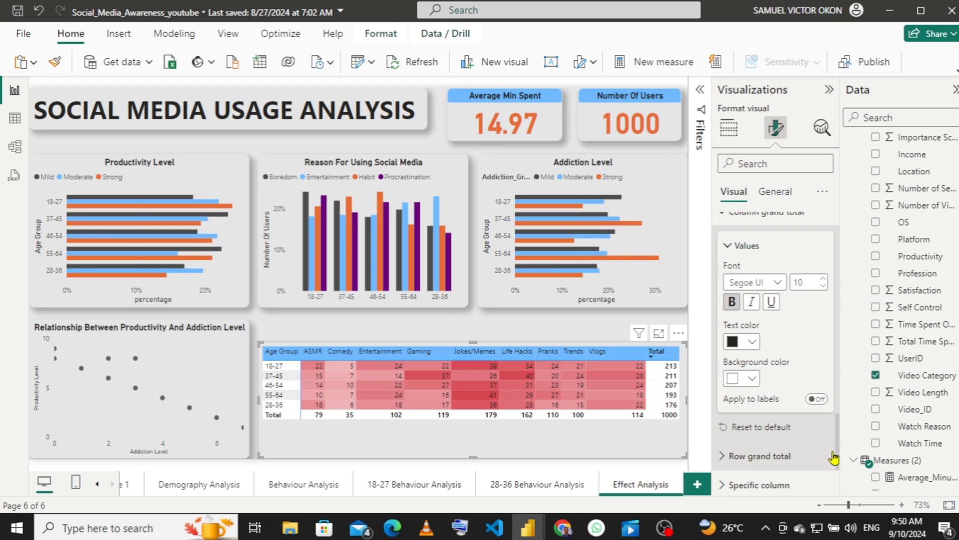
pyautogui.moveTo(837, 439); pyautogui.dragTo(838, 463)
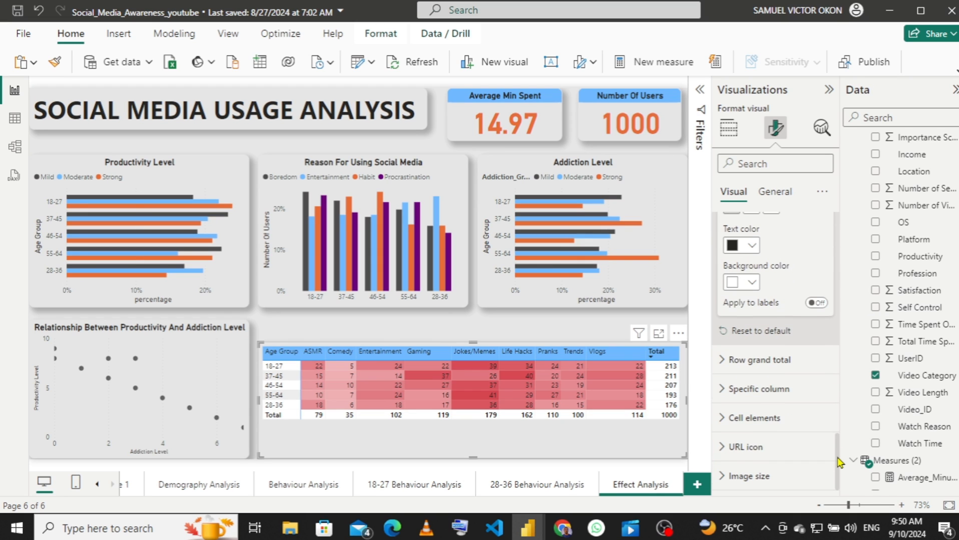
pyautogui.click(722, 363)
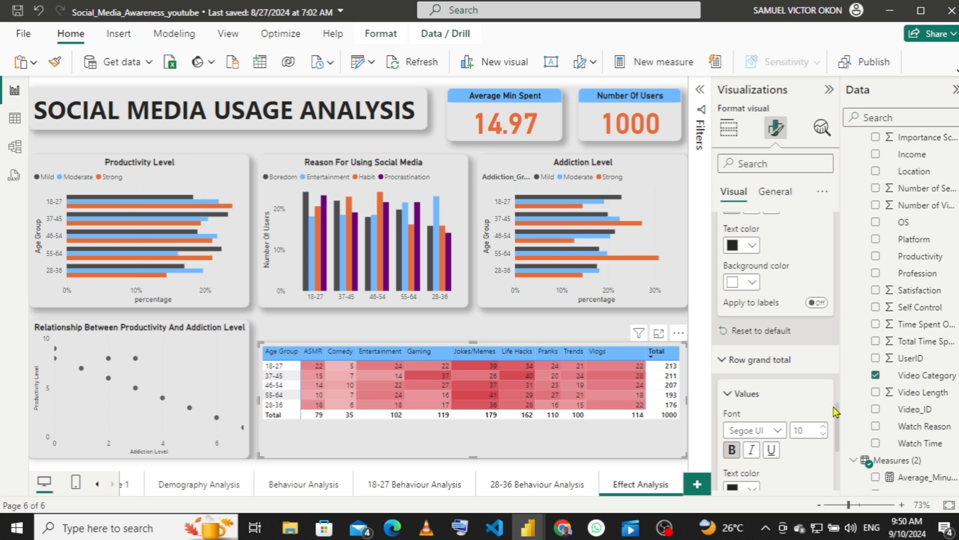
pyautogui.scroll(-2, 838, 435)
pyautogui.scroll(-2, 838, 438)
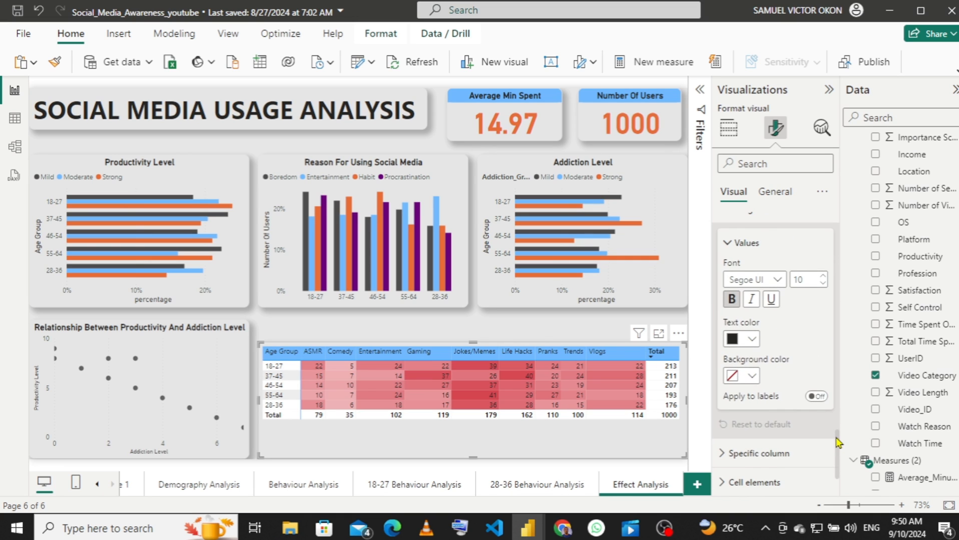
pyautogui.click(753, 378)
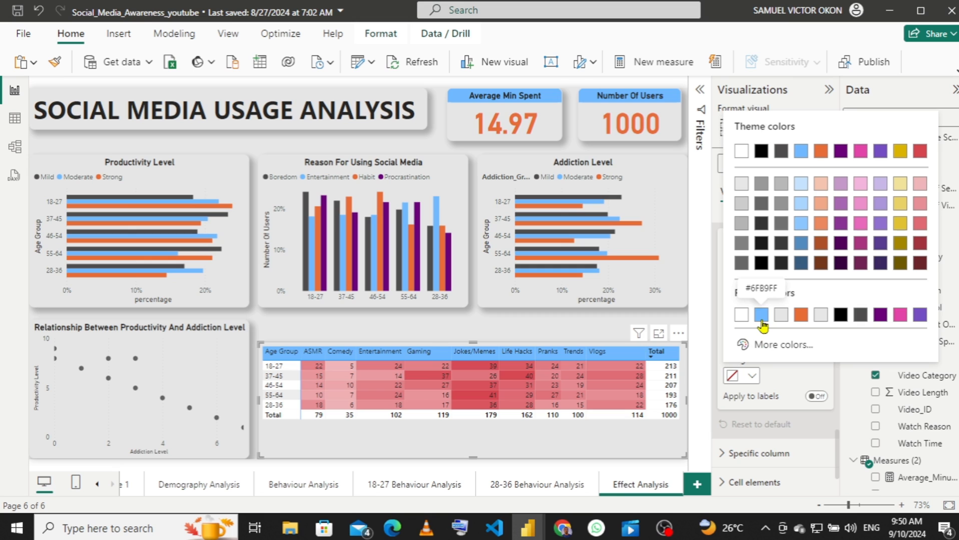
pyautogui.click(761, 315)
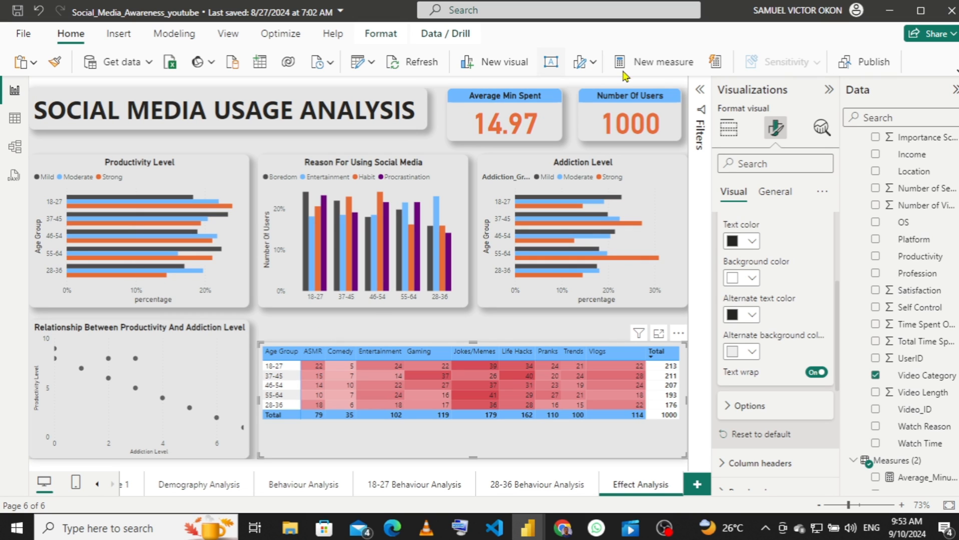
# - Insert the productivity image from Downloads and shrink it to a small icon in the Productivity Level chart's upper-right corner
pyautogui.click(115, 39)
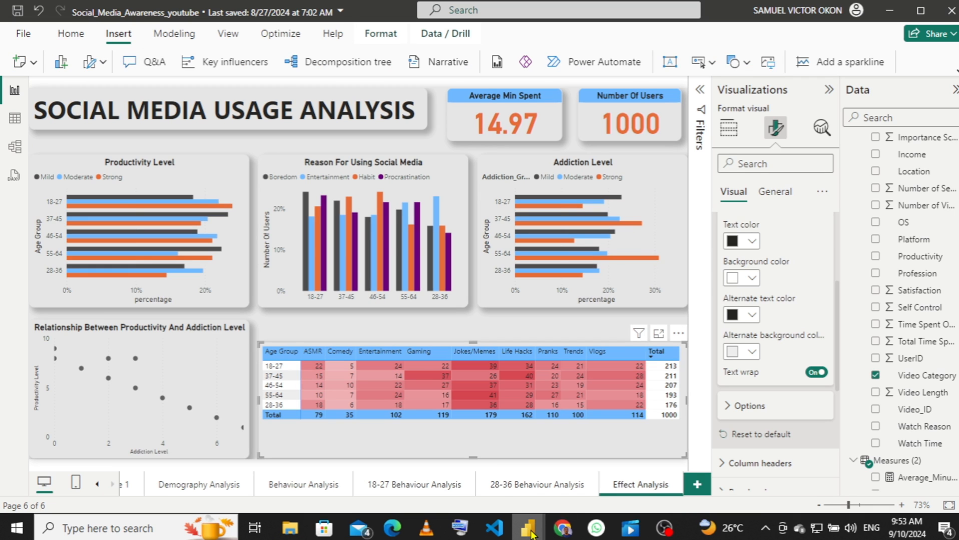
pyautogui.moveTo(528, 528)
pyautogui.moveTo(478, 457)
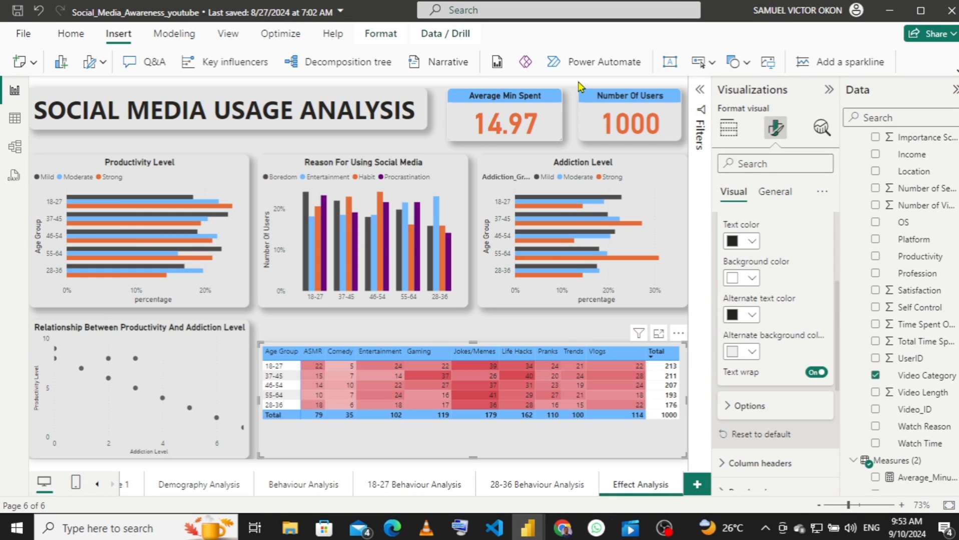
pyautogui.click(771, 70)
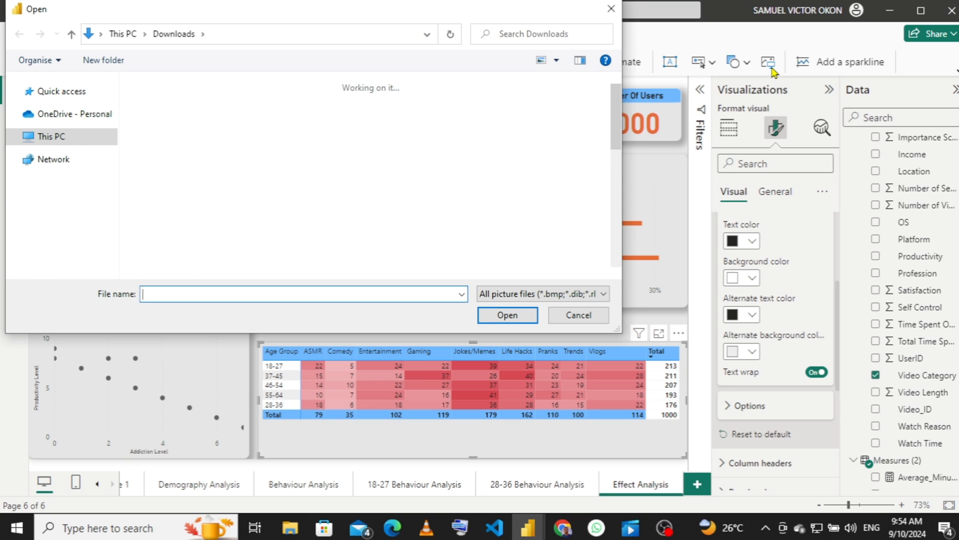
pyautogui.moveTo(616, 95); pyautogui.dragTo(614, 158)
pyautogui.click(167, 168)
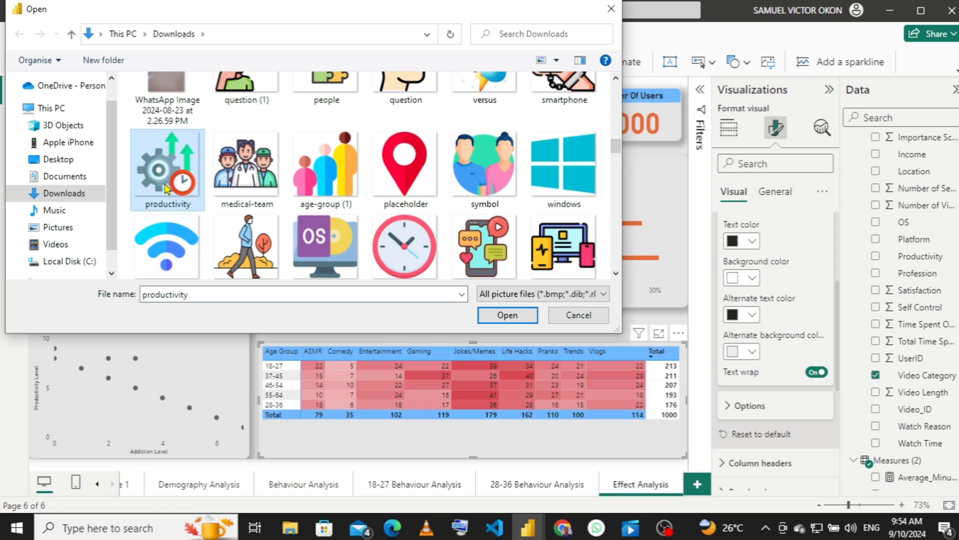
pyautogui.click(500, 317)
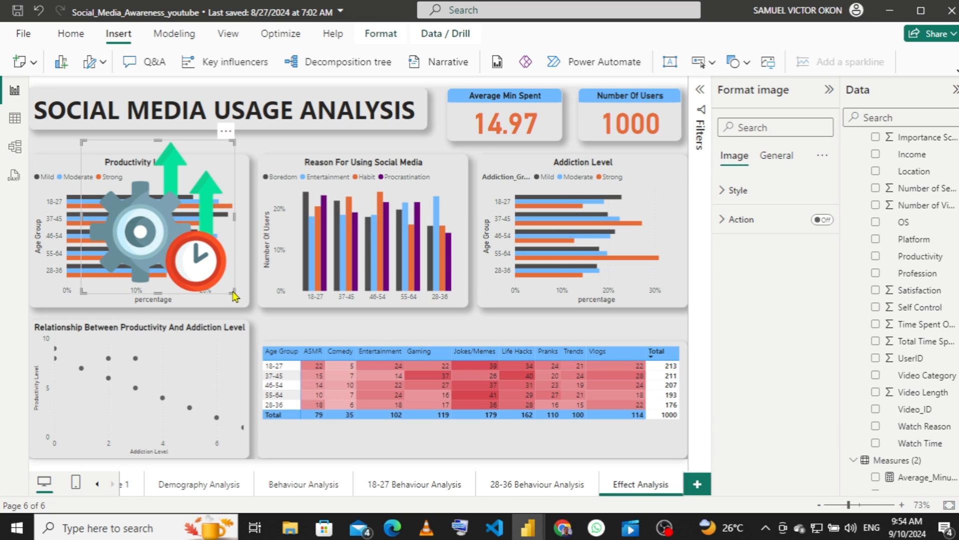
pyautogui.moveTo(215, 274); pyautogui.dragTo(231, 167)
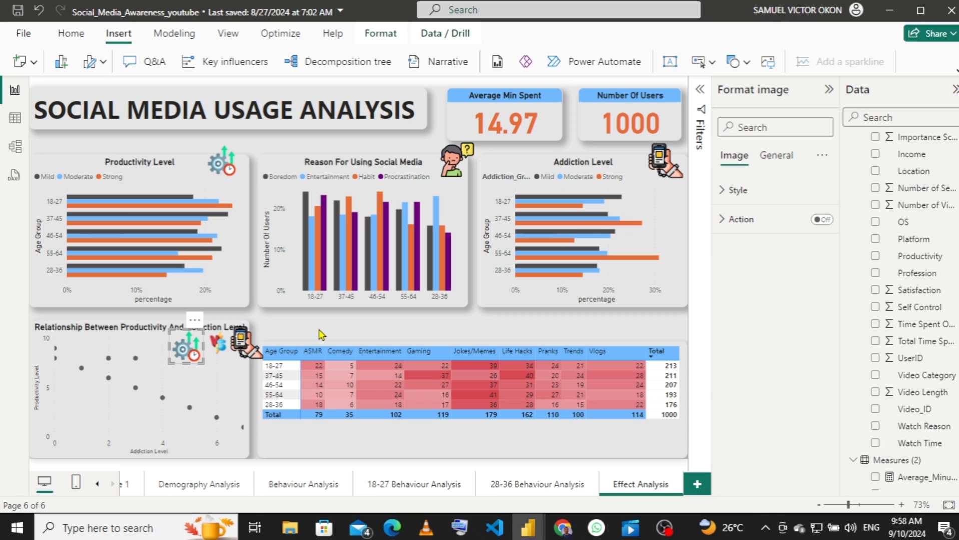
pyautogui.click(321, 335)
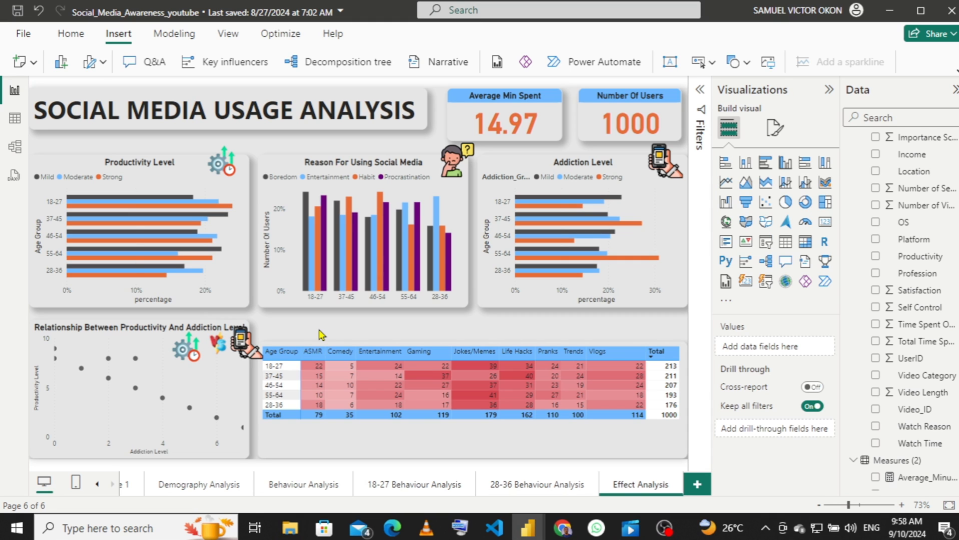
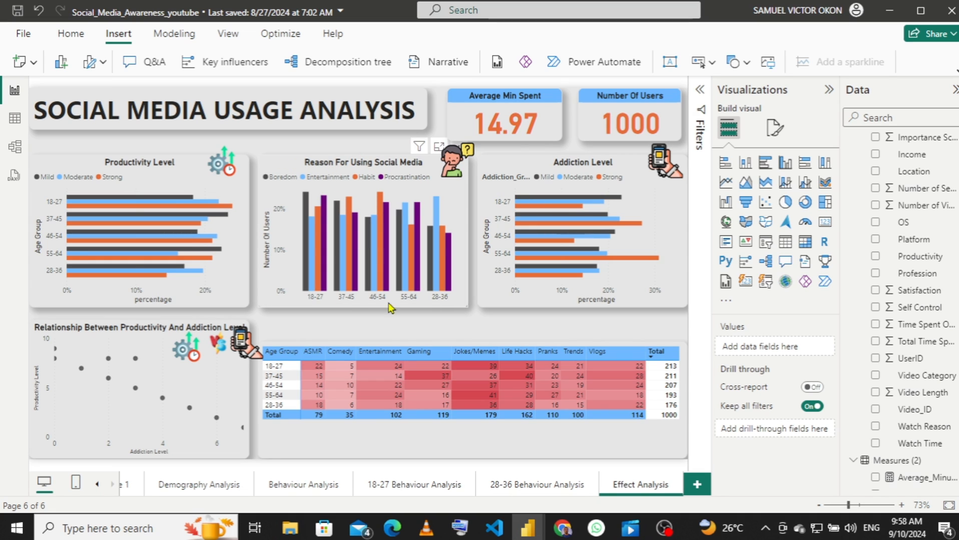
# - Sort the axis of the Reason For Using Social Media chart by Age Group in ascending order
pyautogui.click(281, 169)
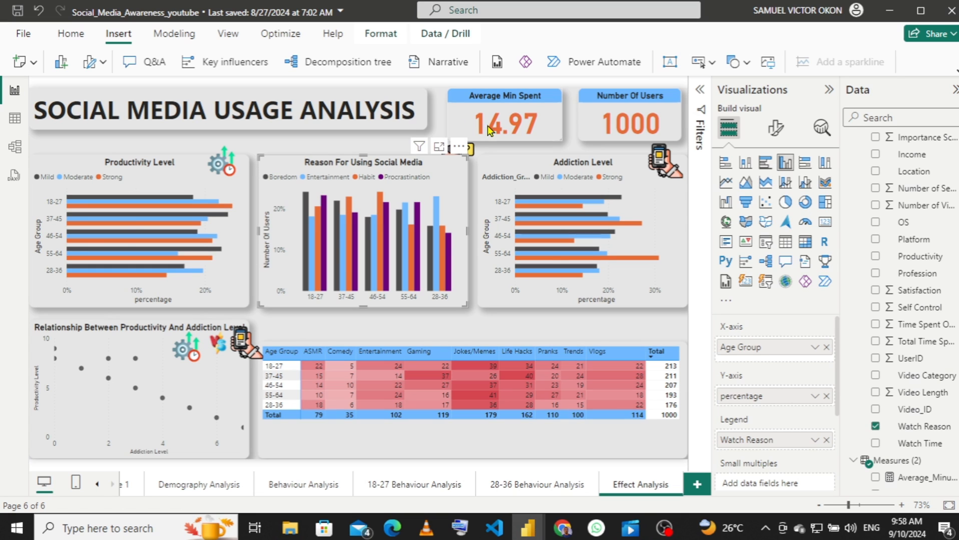
pyautogui.click(458, 148)
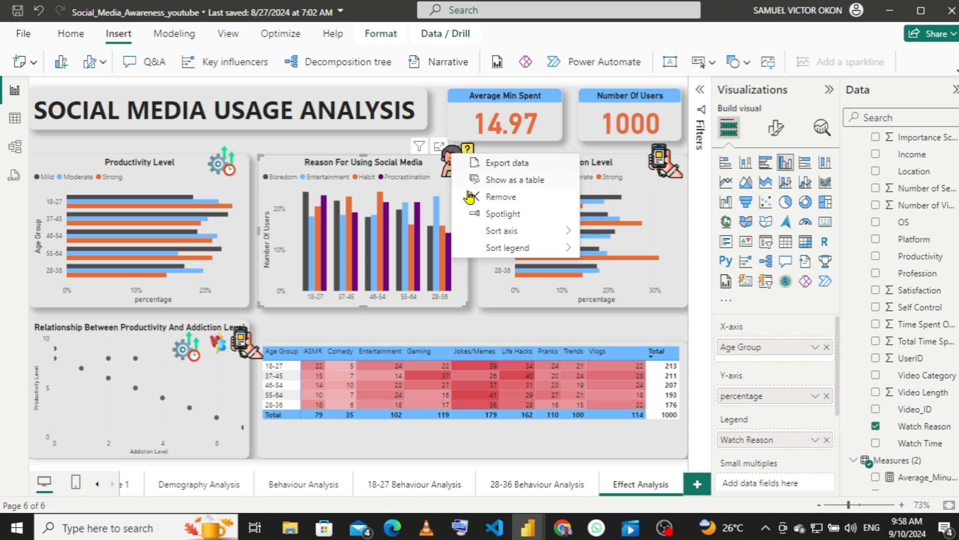
pyautogui.moveTo(507, 232)
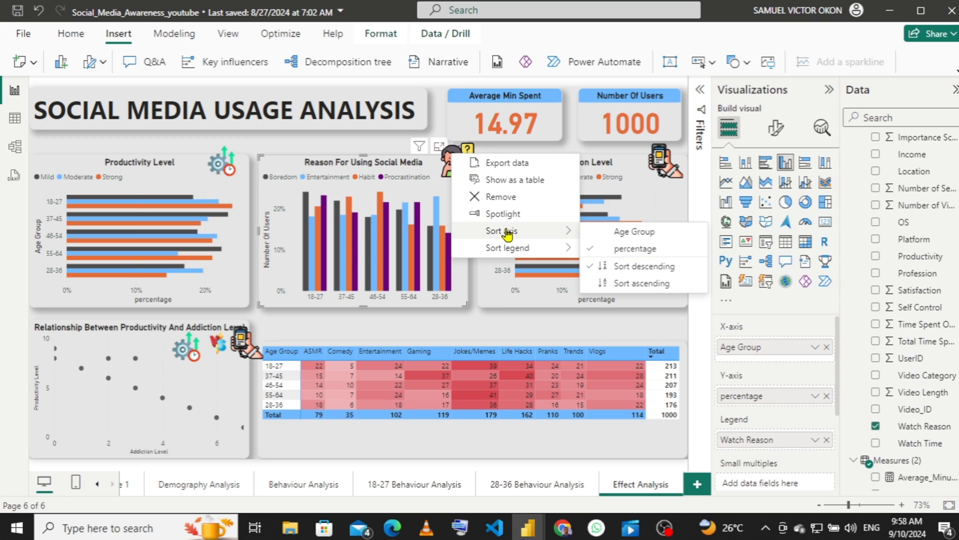
pyautogui.click(610, 233)
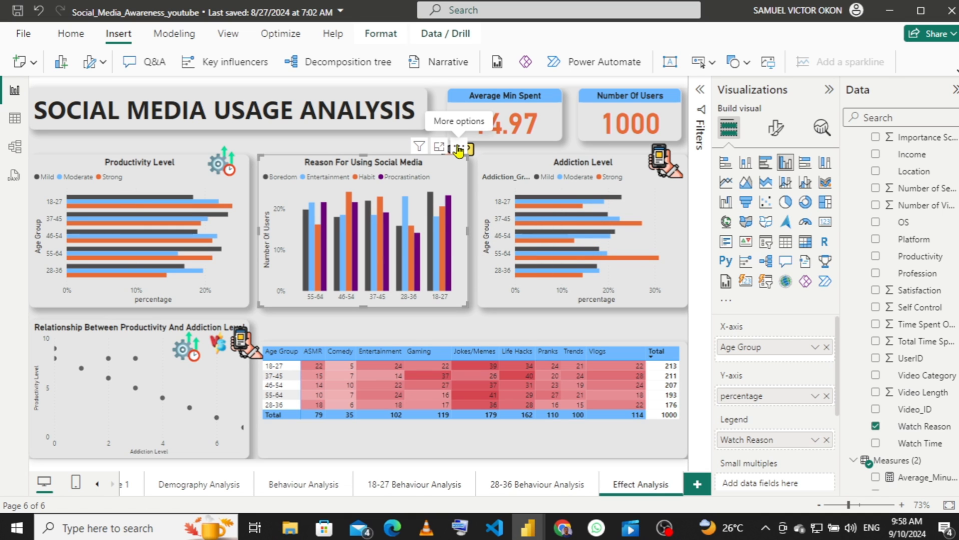
pyautogui.click(458, 149)
pyautogui.moveTo(534, 239)
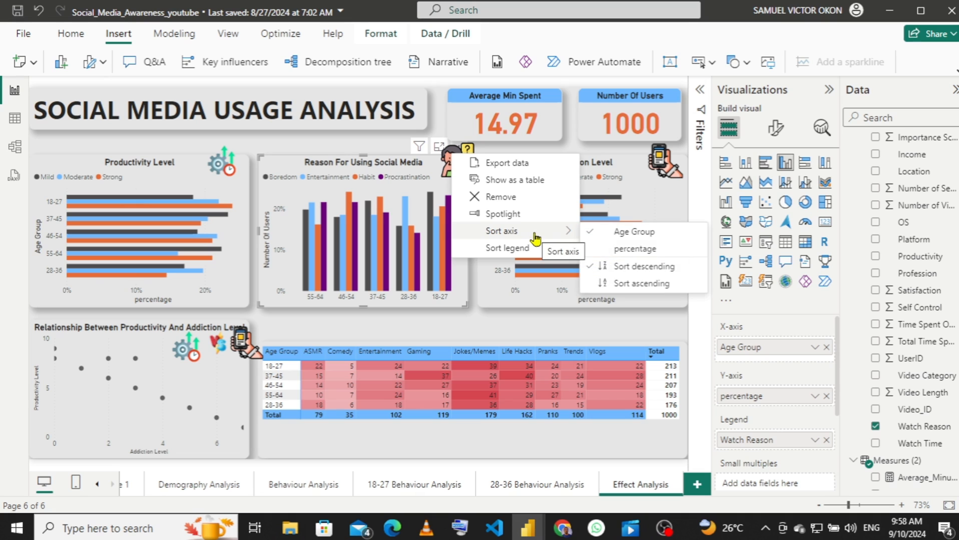
pyautogui.click(626, 285)
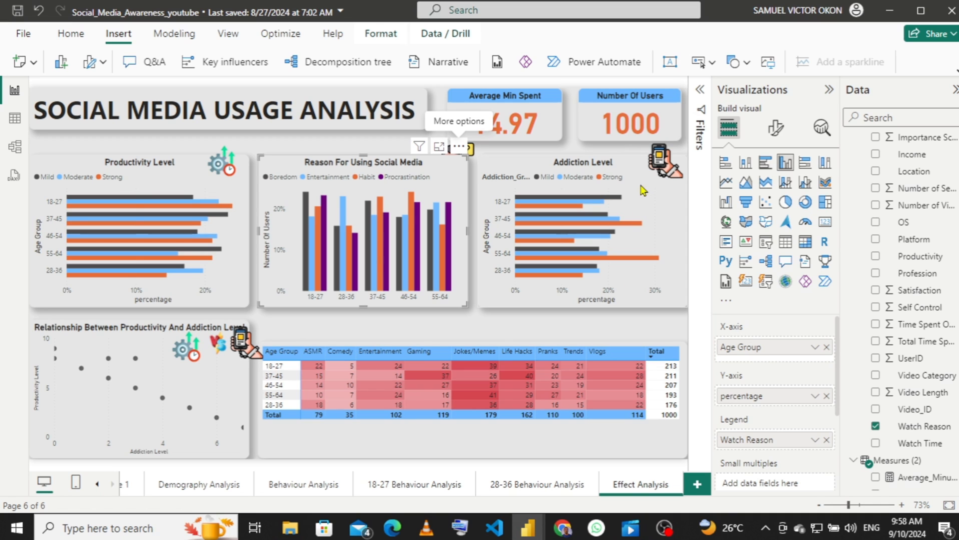
# - Sort the axis of the Addiction Level chart by Age Group in ascending order
pyautogui.click(829, 91)
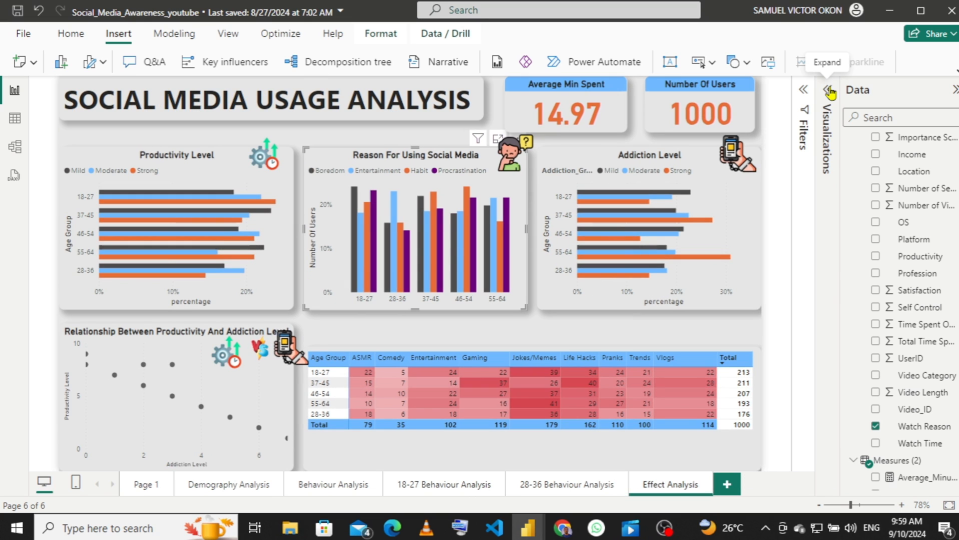
pyautogui.click(751, 208)
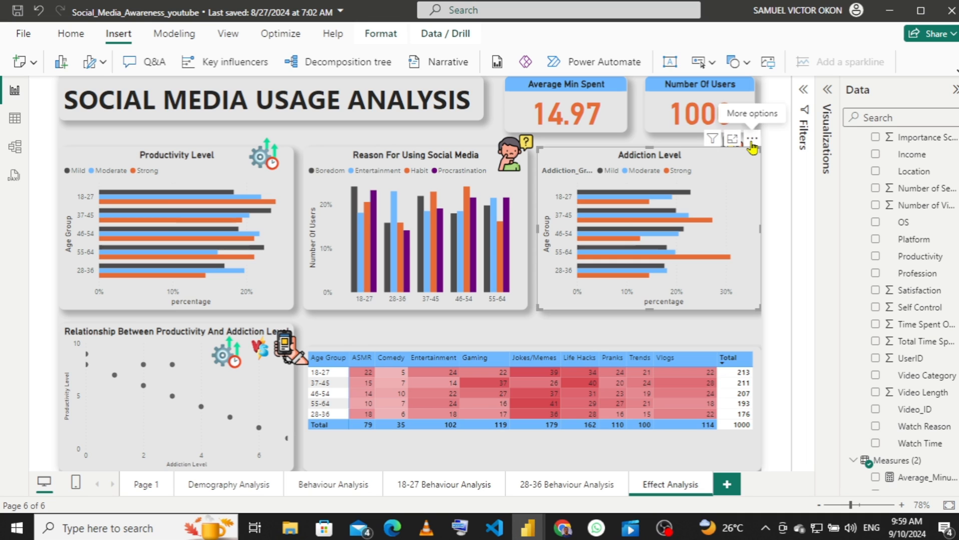
pyautogui.click(752, 140)
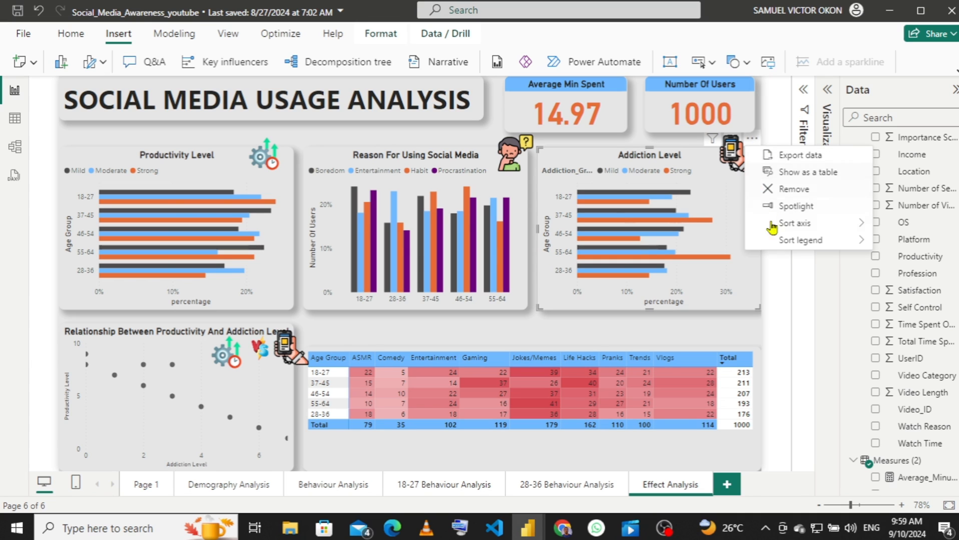
pyautogui.moveTo(863, 226)
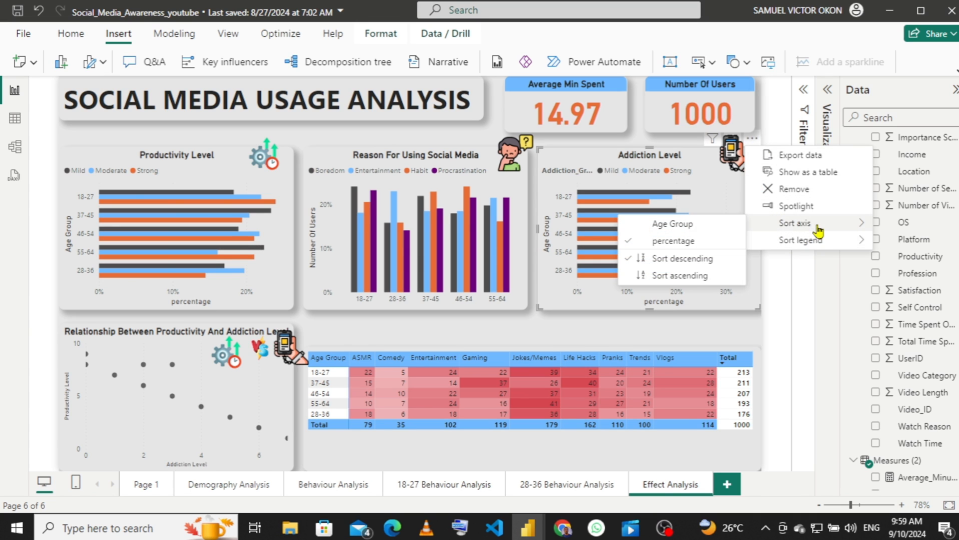
pyautogui.click(688, 225)
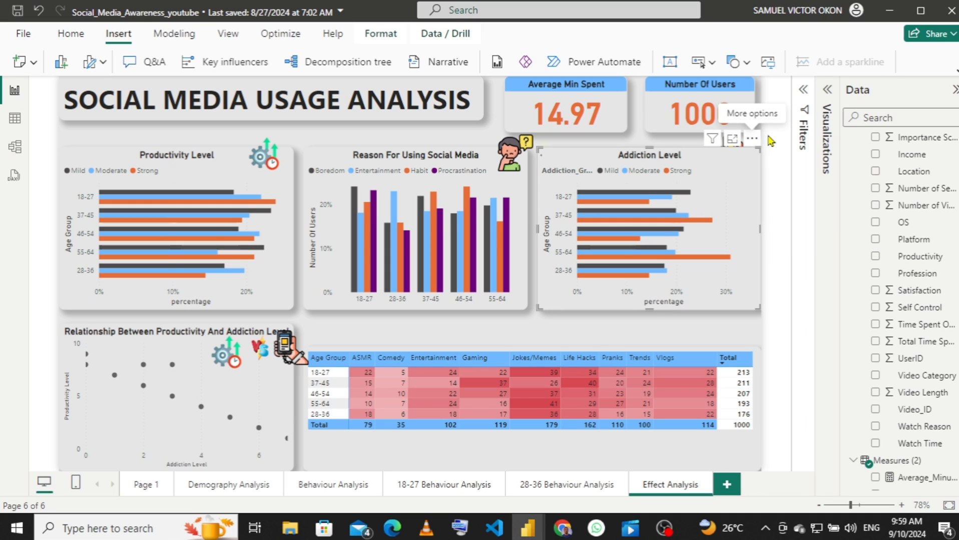
pyautogui.click(752, 140)
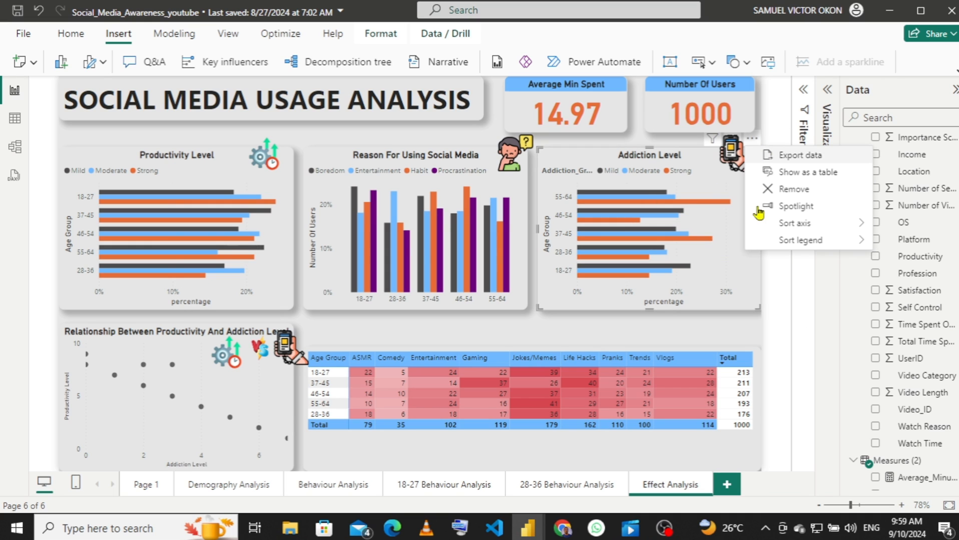
pyautogui.moveTo(781, 224)
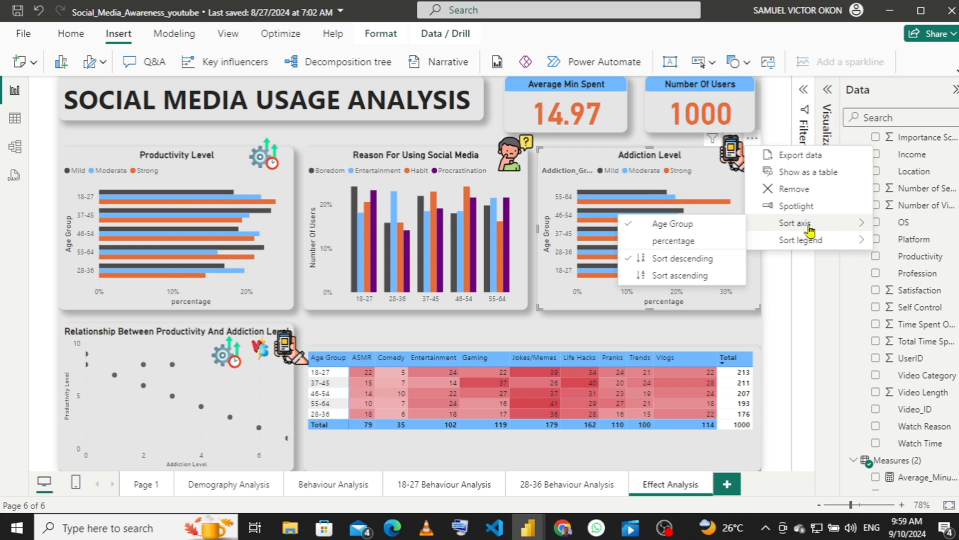
pyautogui.click(662, 277)
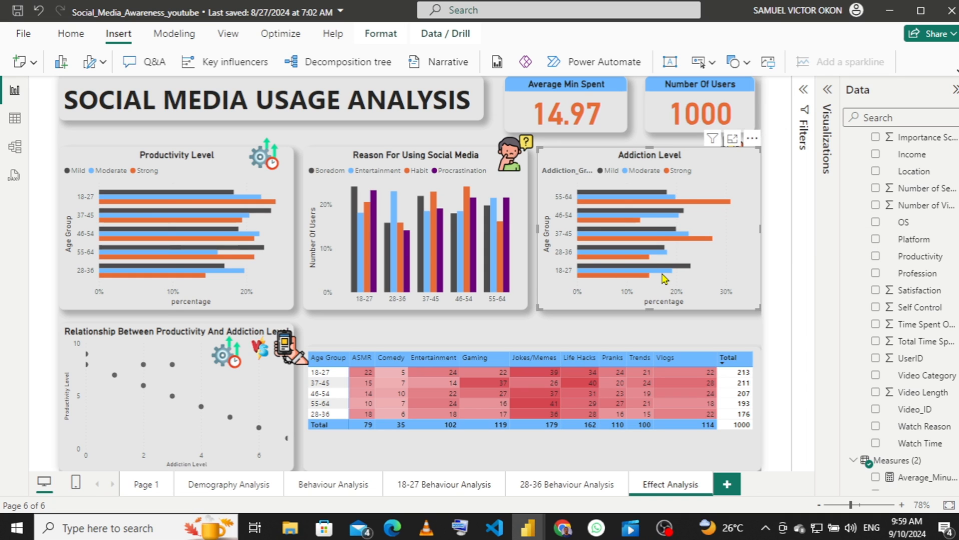
pyautogui.click(275, 382)
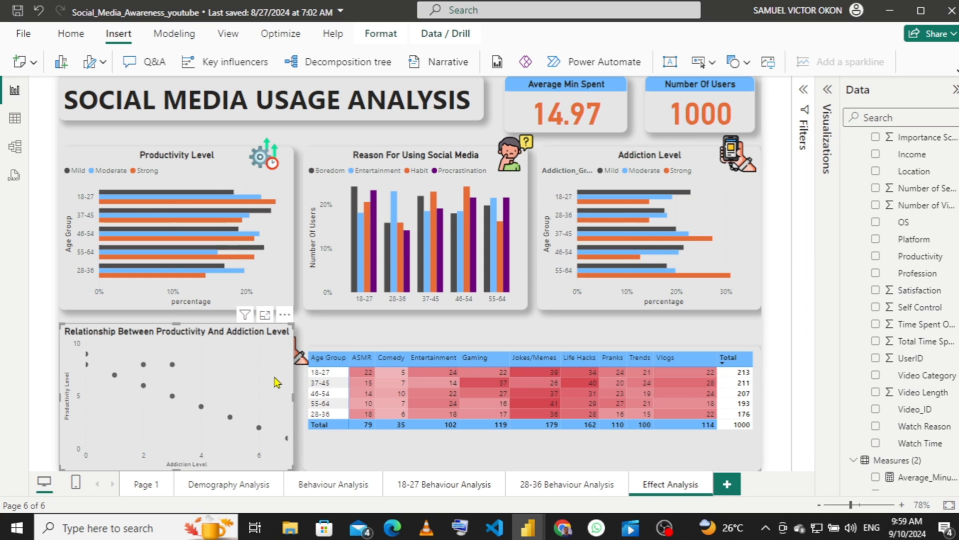
pyautogui.click(285, 316)
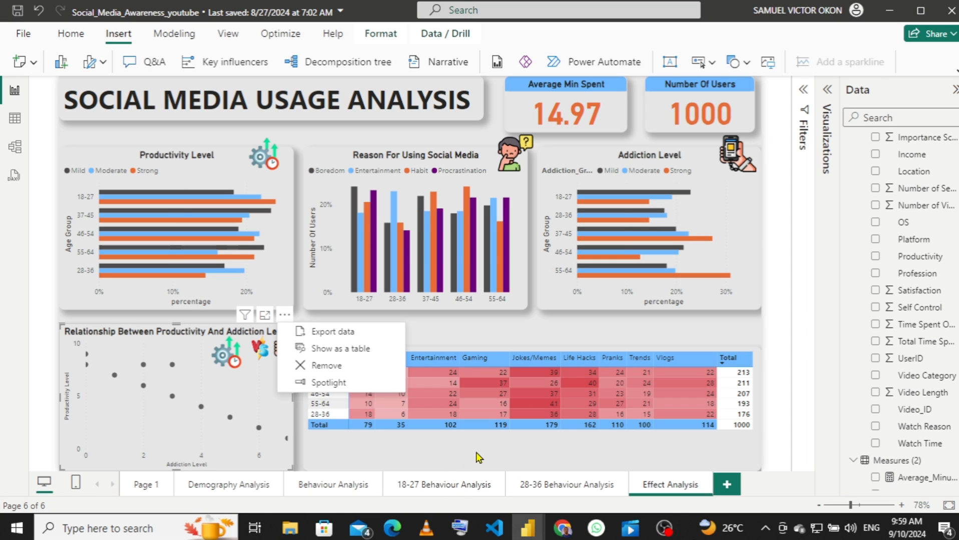
pyautogui.click(350, 360)
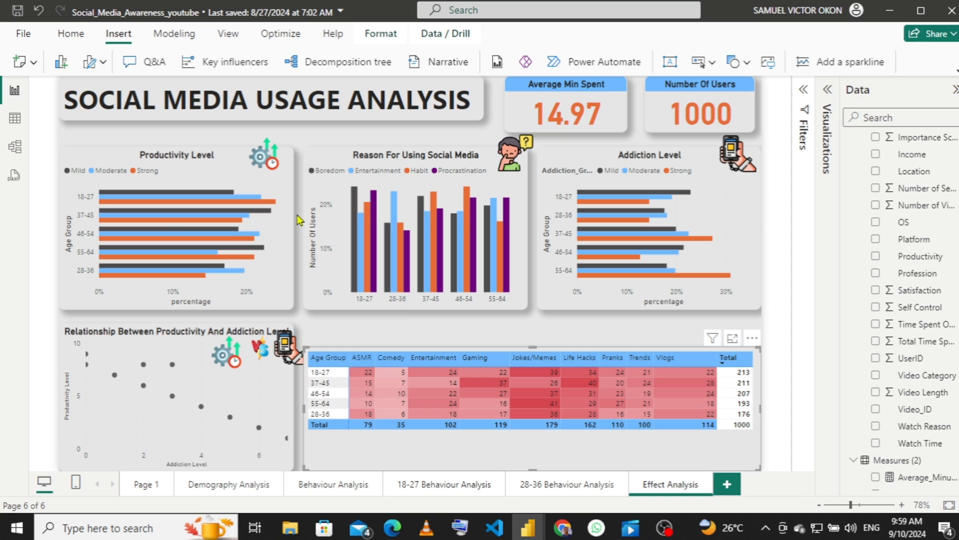
# - Sort the axis of the Productivity Level chart by Age Group in ascending order
pyautogui.click(234, 166)
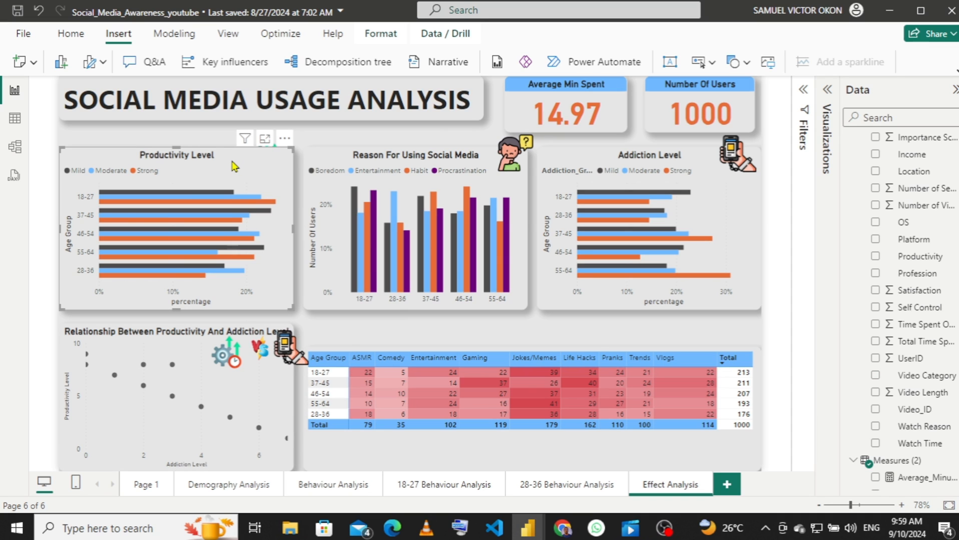
pyautogui.click(284, 141)
pyautogui.moveTo(373, 226)
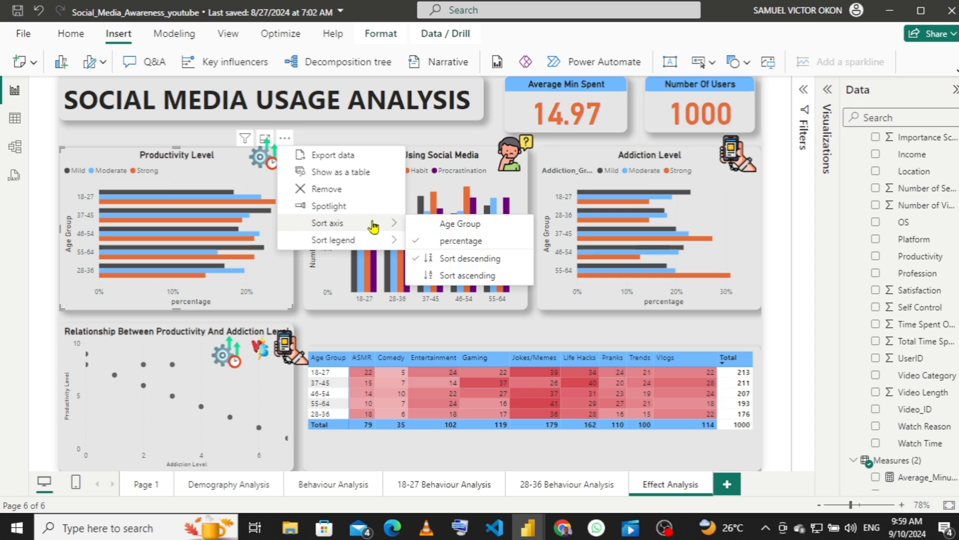
pyautogui.click(456, 225)
pyautogui.click(284, 140)
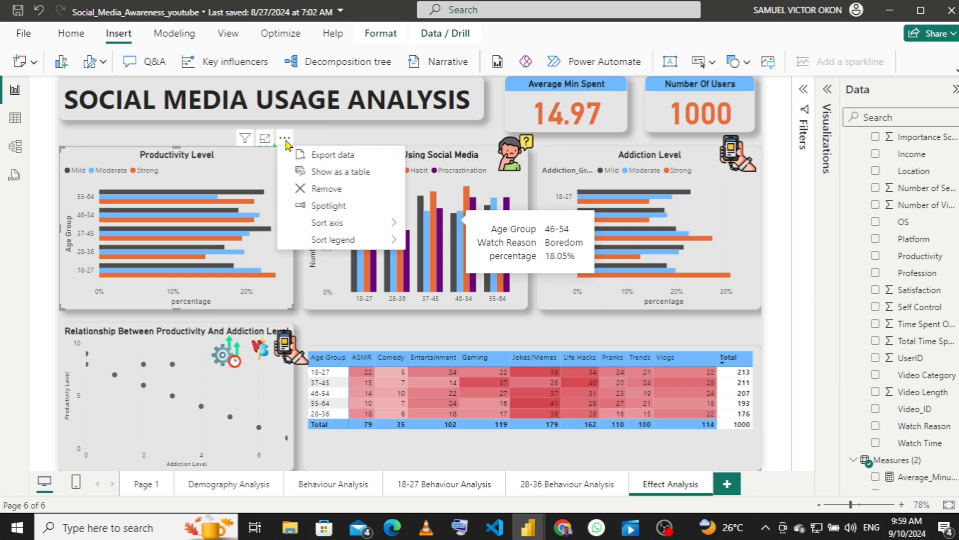
pyautogui.moveTo(368, 225)
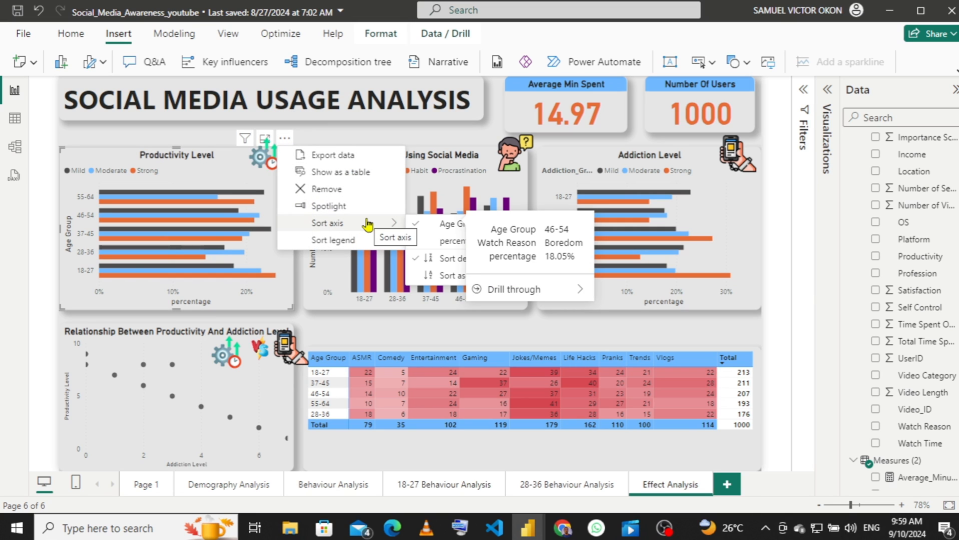
pyautogui.click(449, 276)
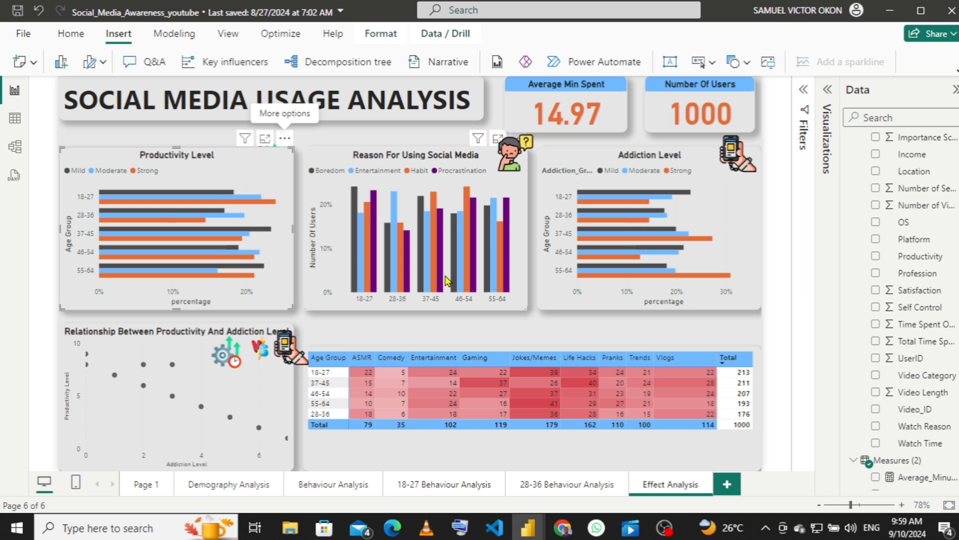
pyautogui.click(362, 326)
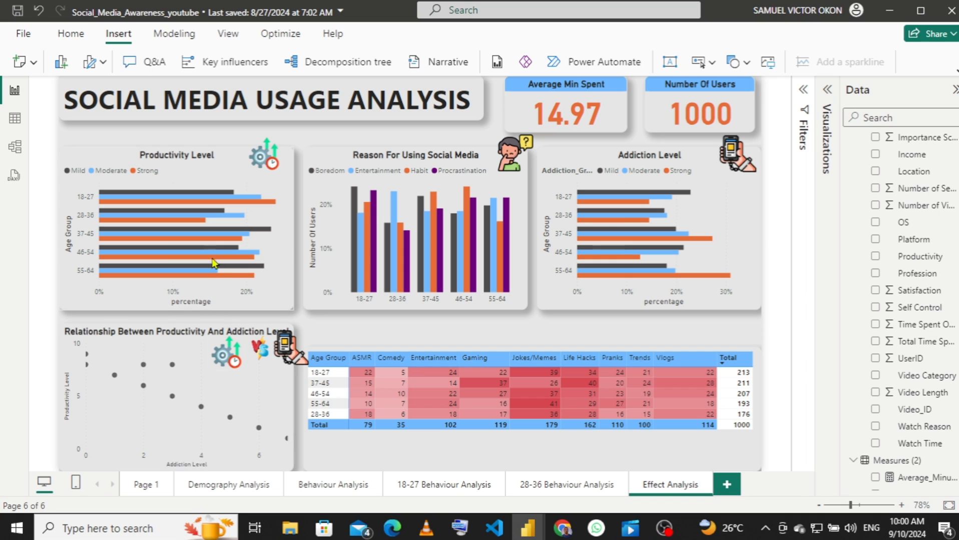
# - On the Demography Analysis page, lower the top edges of the gender, age group and location visuals equally to free a strip beneath the title
pyautogui.click(238, 485)
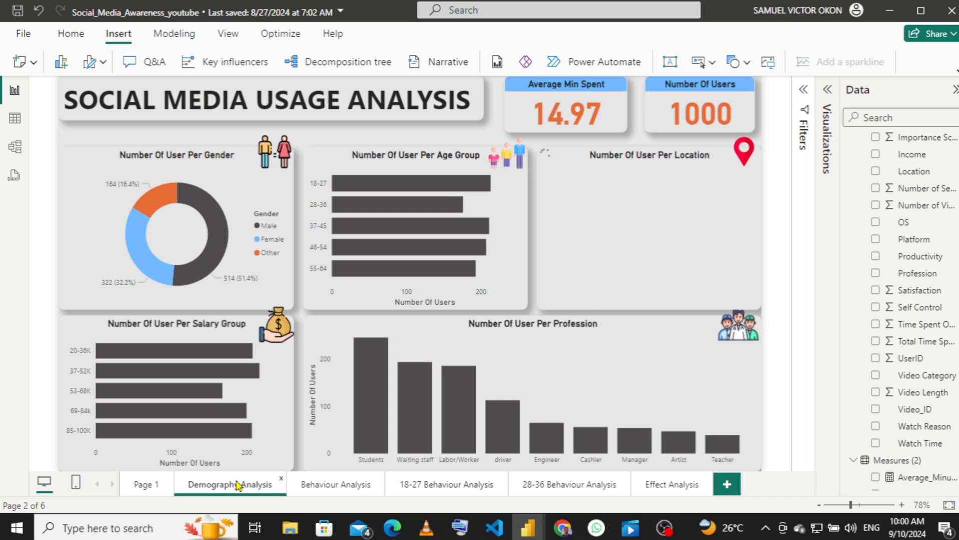
pyautogui.click(180, 170)
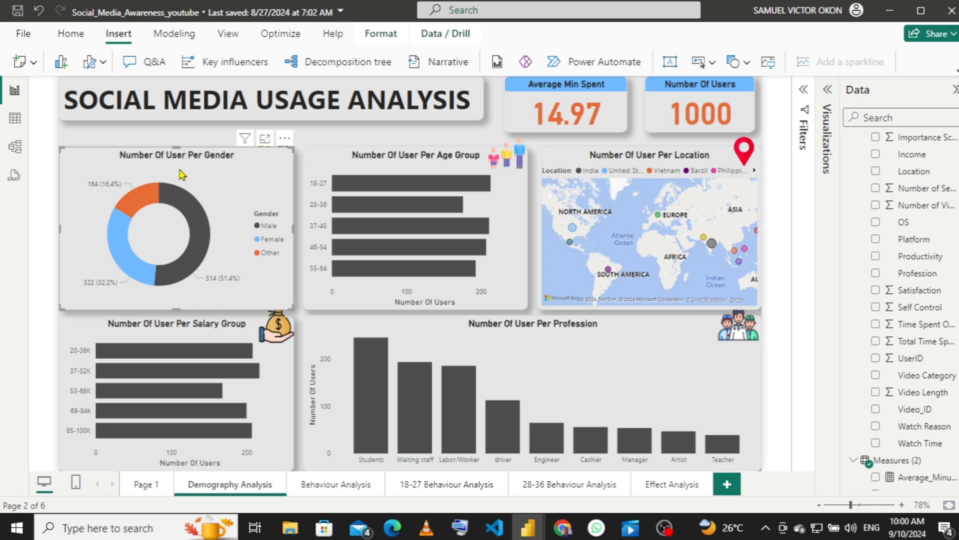
pyautogui.moveTo(177, 147); pyautogui.dragTo(178, 168)
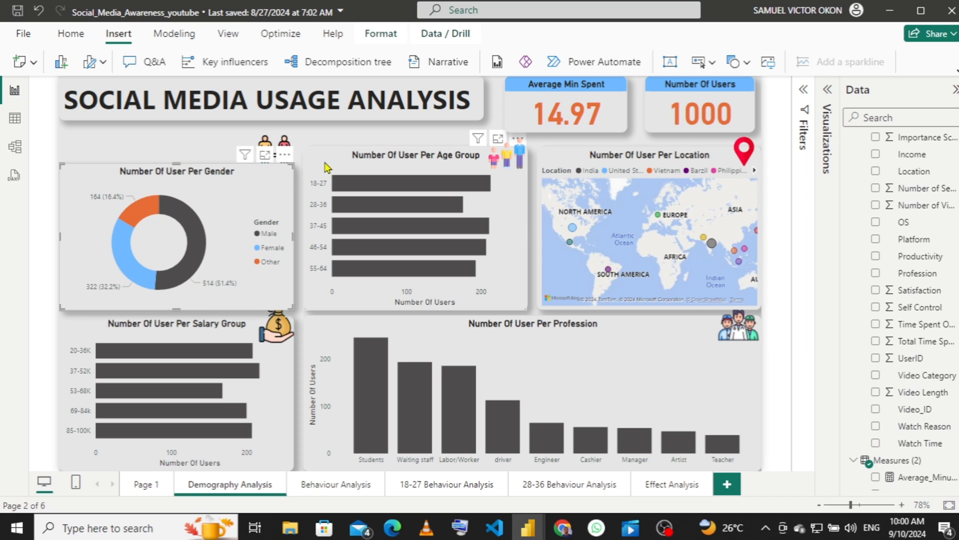
pyautogui.click(384, 161)
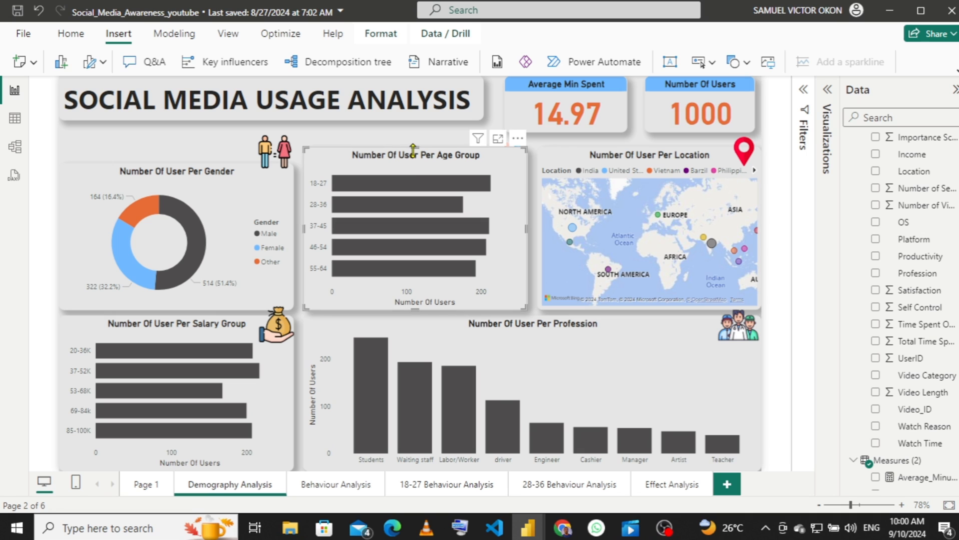
pyautogui.moveTo(411, 150); pyautogui.dragTo(424, 163)
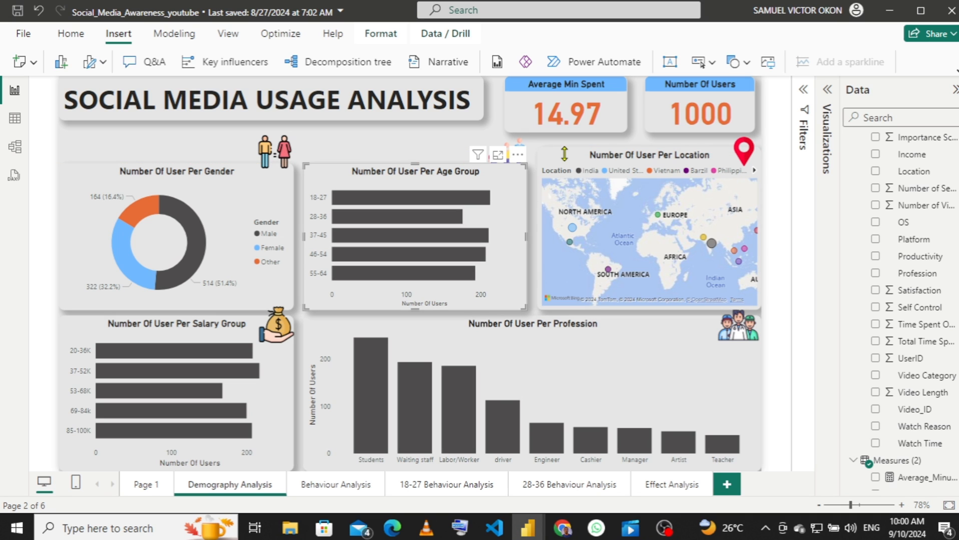
pyautogui.click(558, 162)
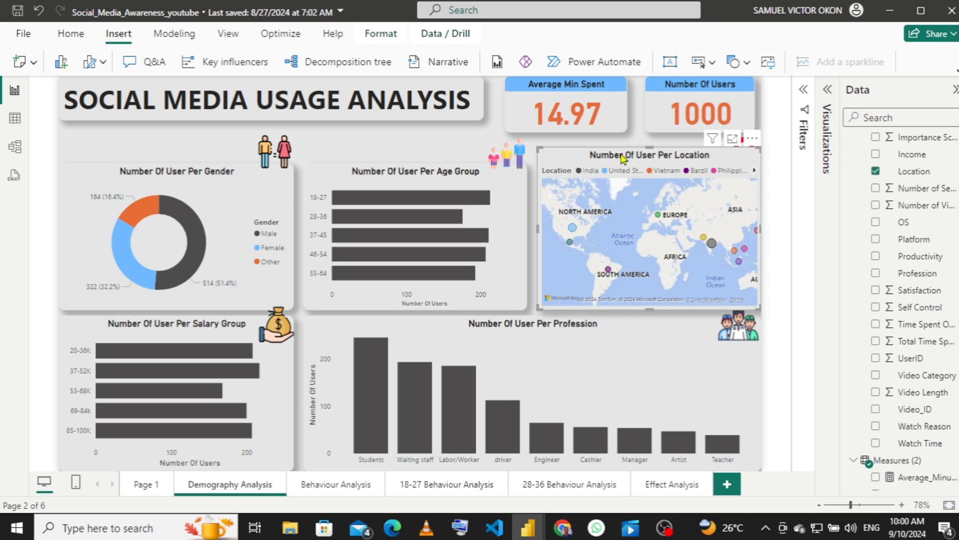
pyautogui.moveTo(651, 152); pyautogui.dragTo(655, 176)
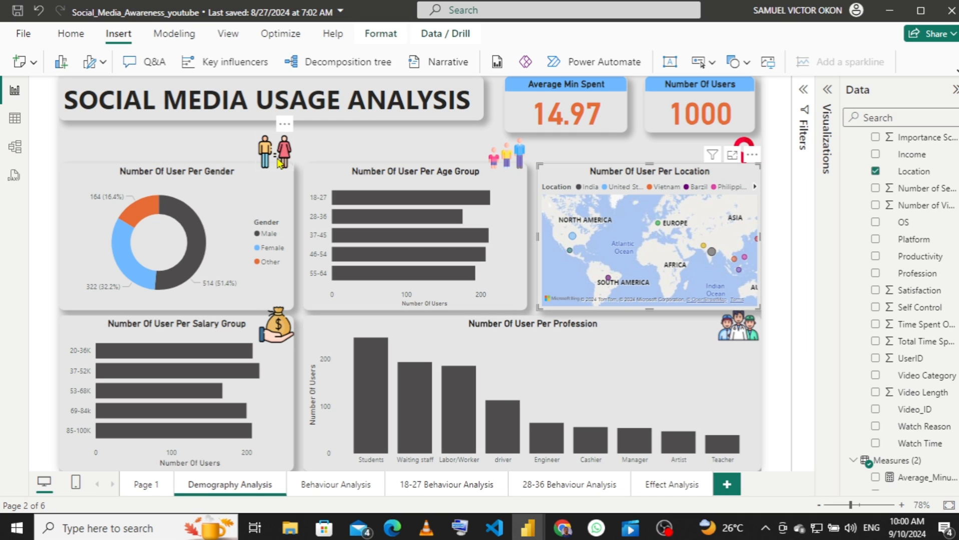
# - Move the gender, age group and location icons down to the upper-right corners of their shortened visuals
pyautogui.moveTo(279, 164); pyautogui.dragTo(280, 183)
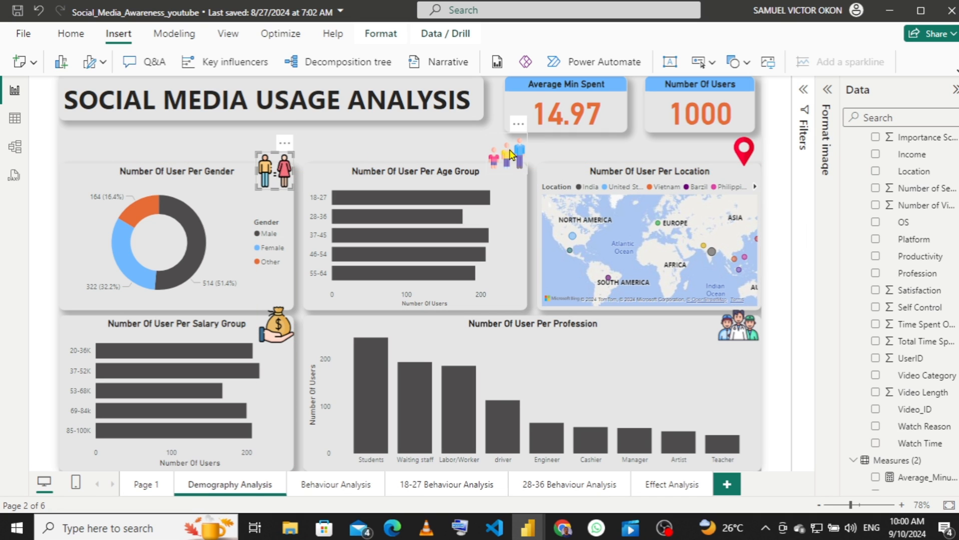
pyautogui.moveTo(516, 173); pyautogui.dragTo(516, 171)
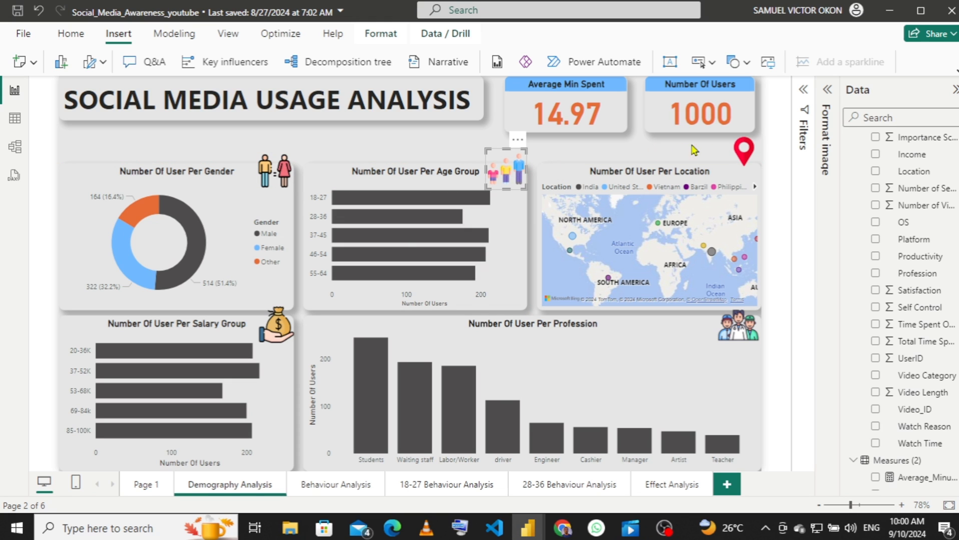
pyautogui.moveTo(742, 166); pyautogui.dragTo(743, 166)
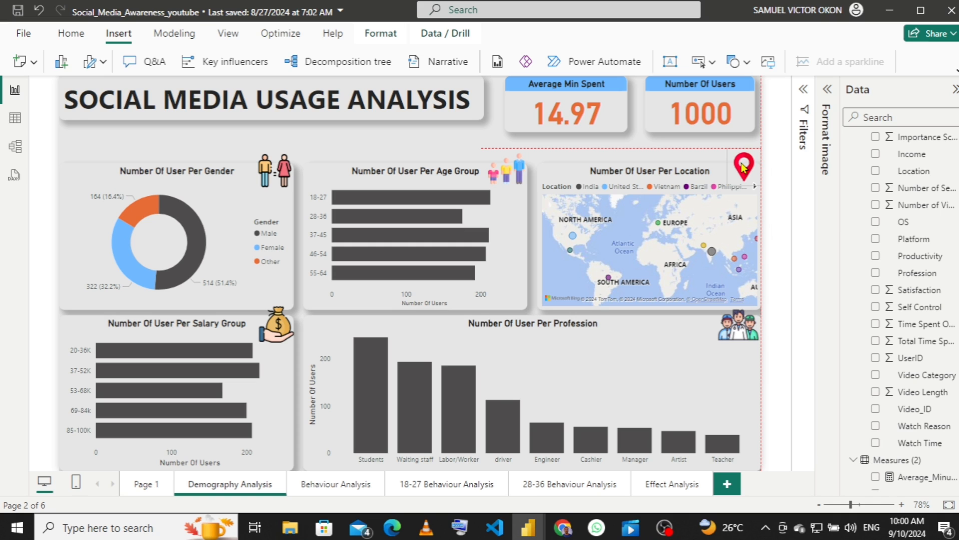
pyautogui.click(267, 166)
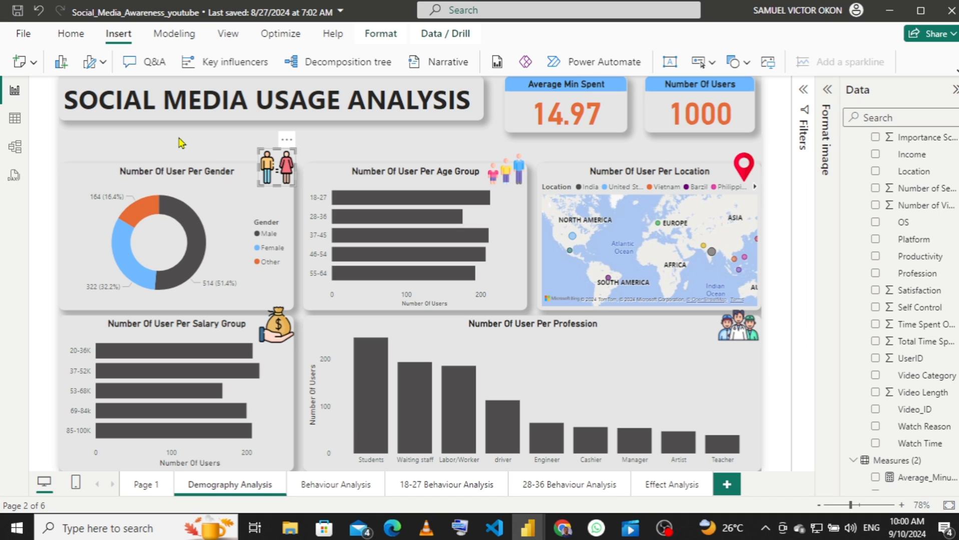
pyautogui.click(181, 143)
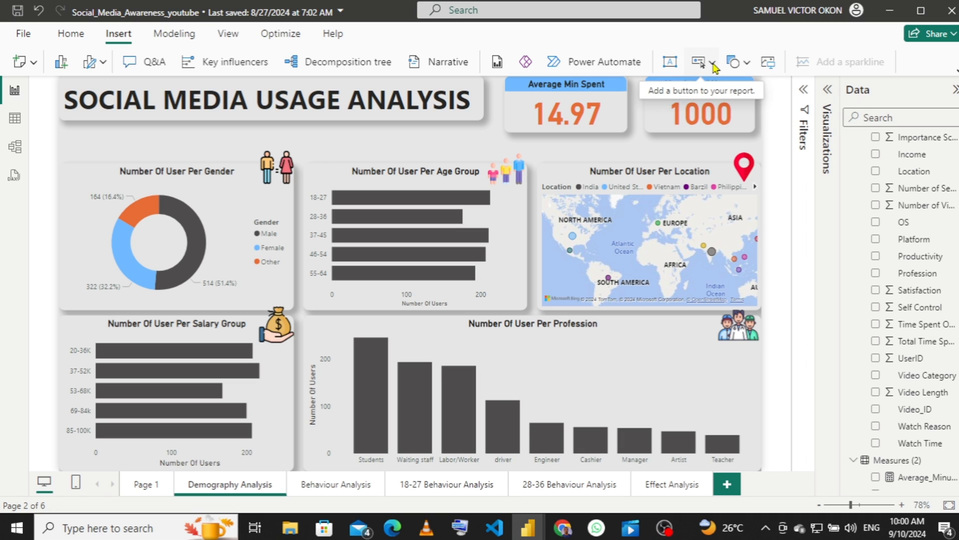
# - Insert a rounded rectangle and shrink it to a small horizontal bar between the report title and the gender chart, aligned with the chart's left edge
pyautogui.click(713, 64)
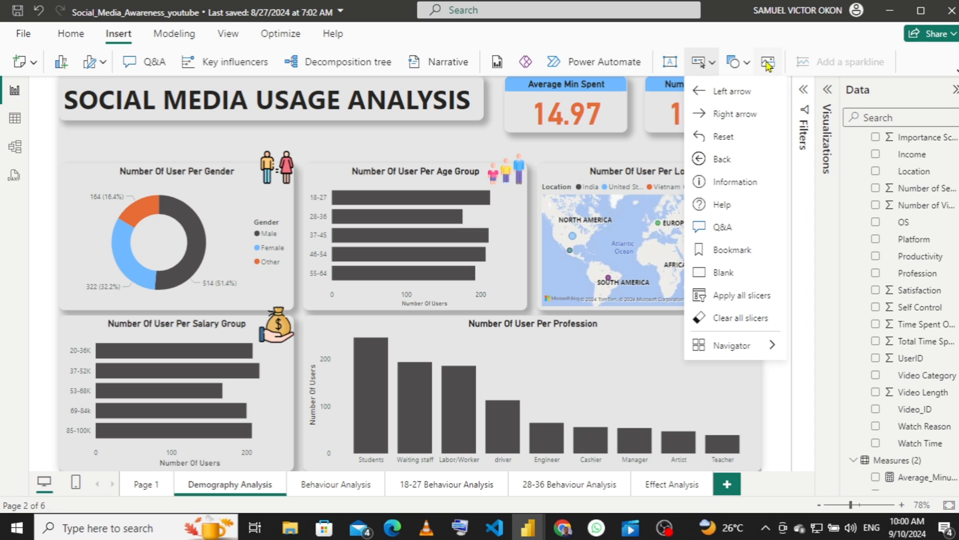
pyautogui.click(748, 63)
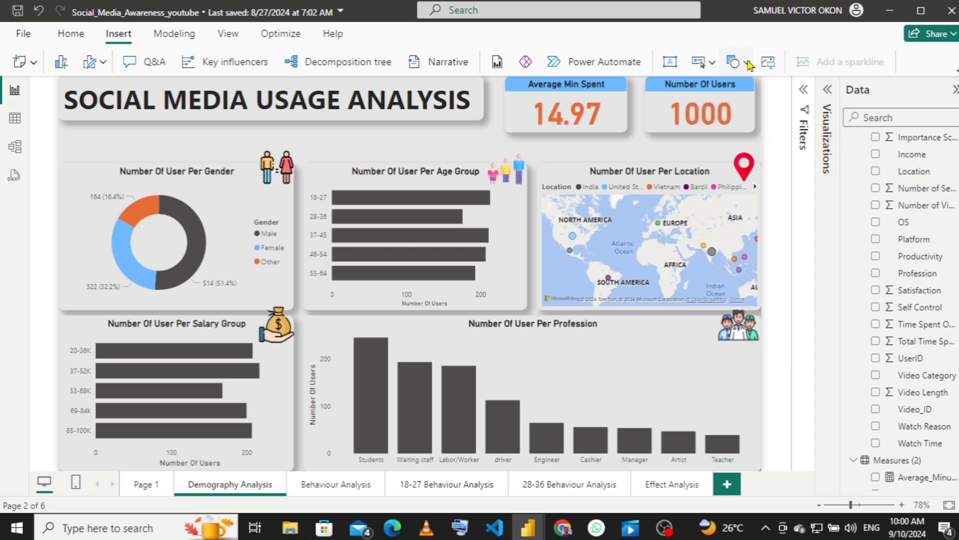
pyautogui.click(747, 63)
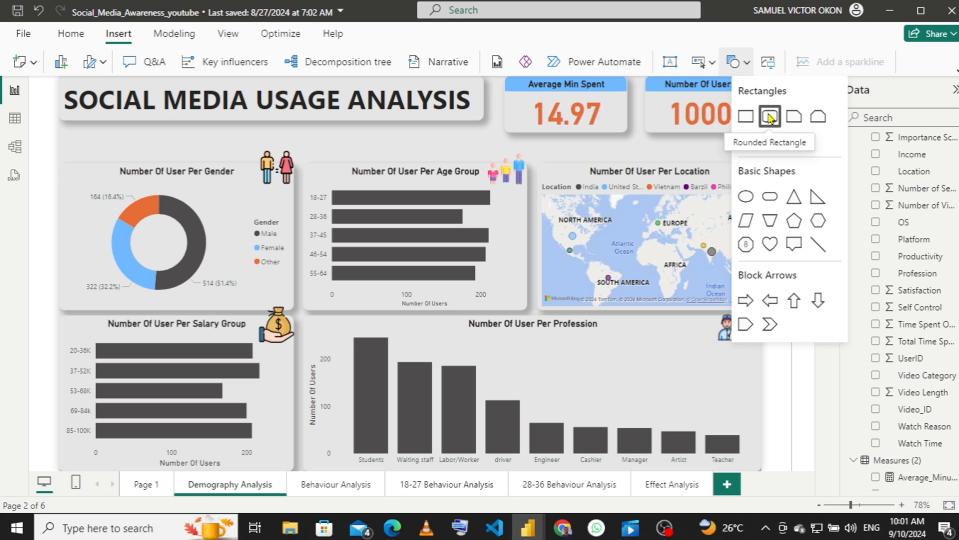
pyautogui.click(770, 117)
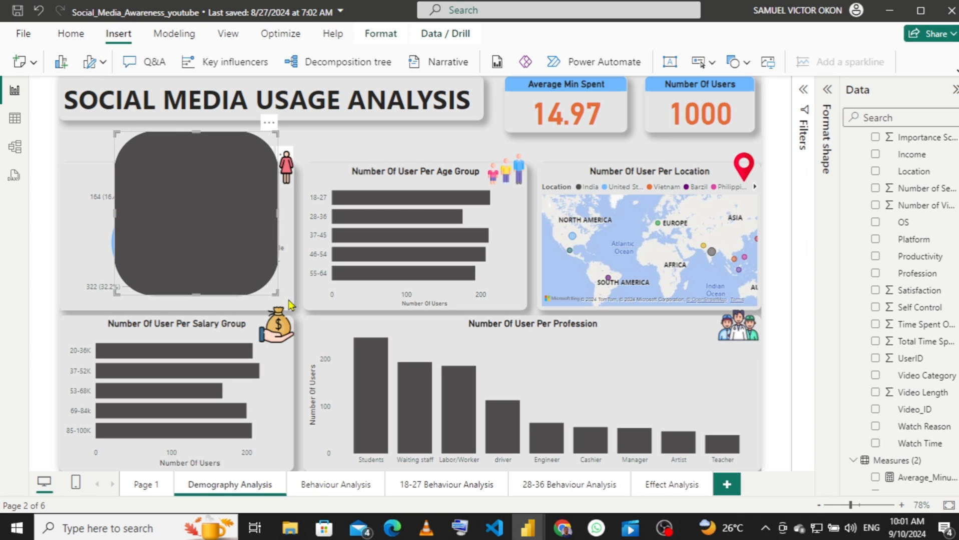
pyautogui.moveTo(277, 294); pyautogui.dragTo(167, 135)
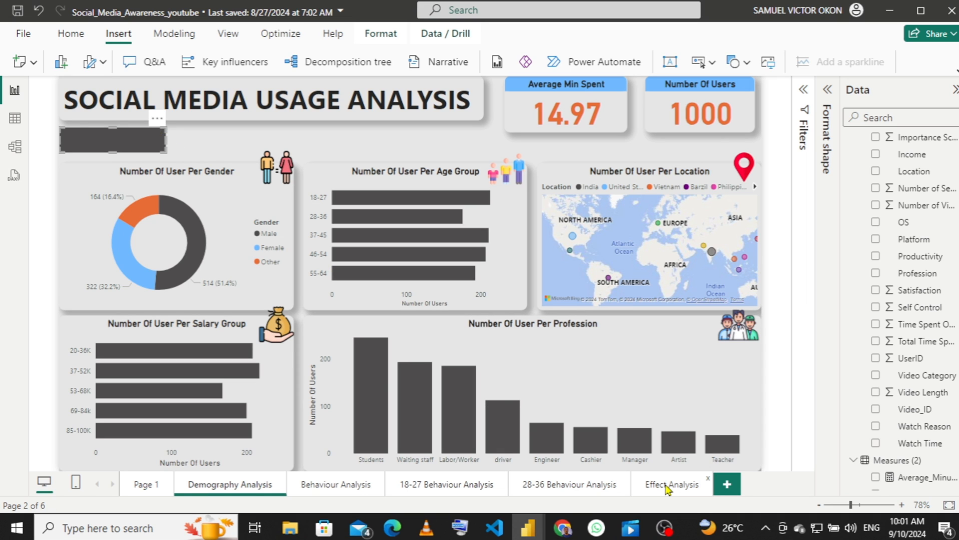
# - Add a bookmark for the Effect Analysis page and name it Effect Analysis
pyautogui.click(667, 485)
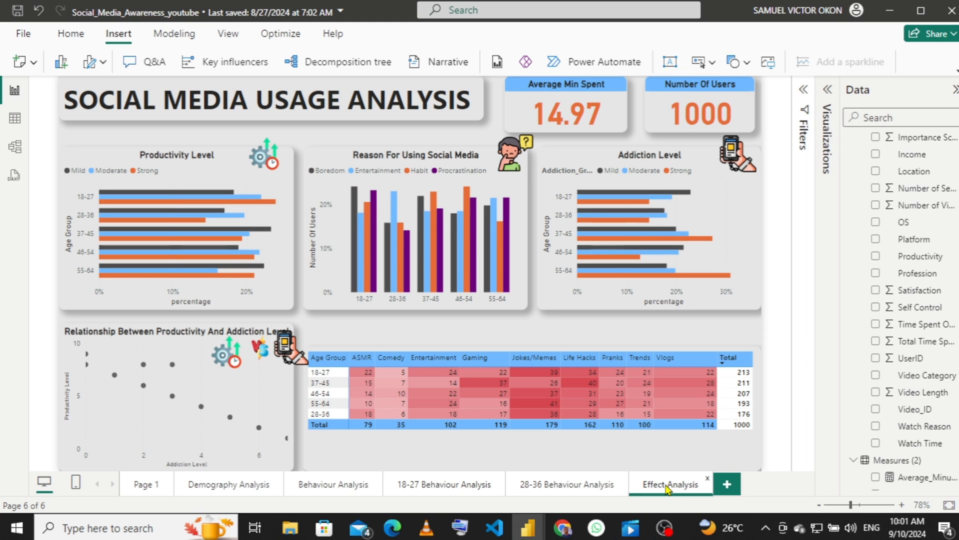
pyautogui.click(229, 35)
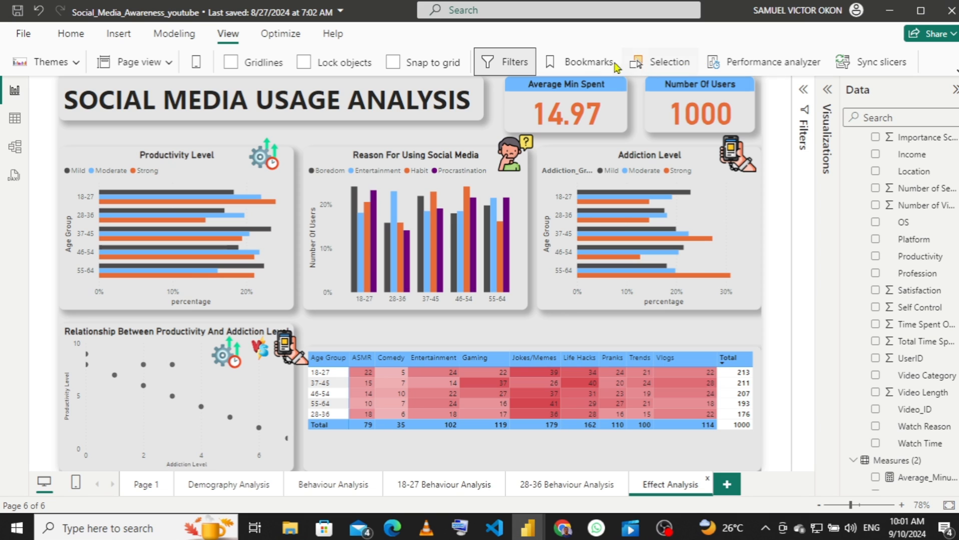
pyautogui.click(590, 62)
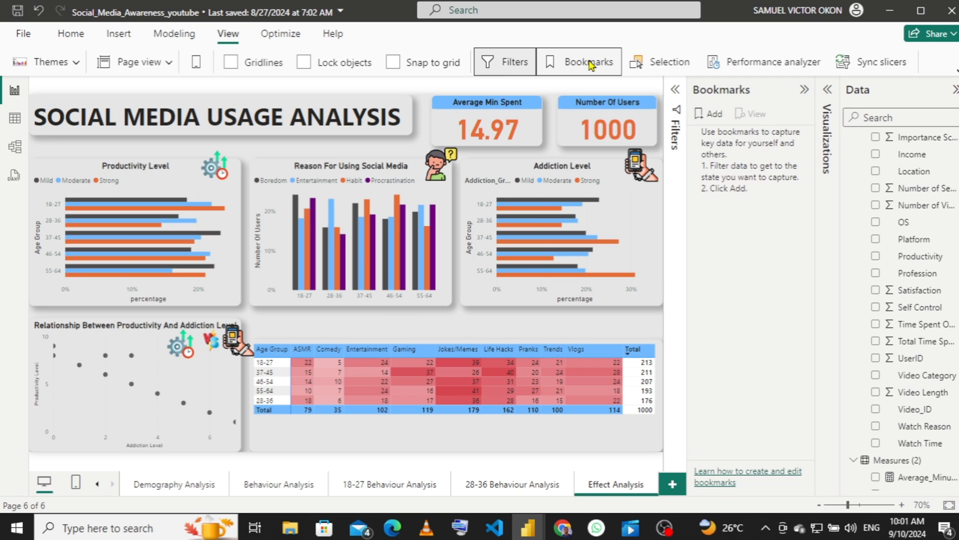
pyautogui.click(710, 115)
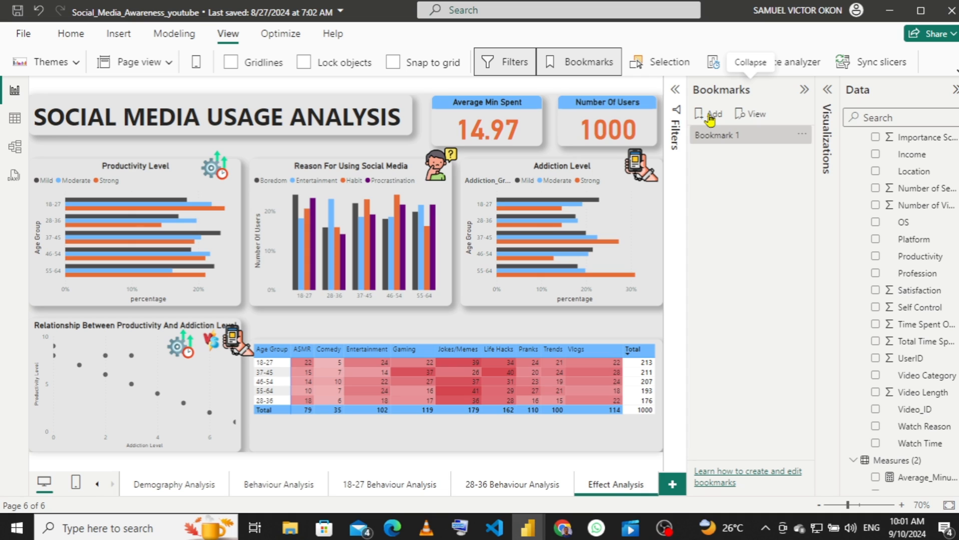
pyautogui.doubleClick(731, 135)
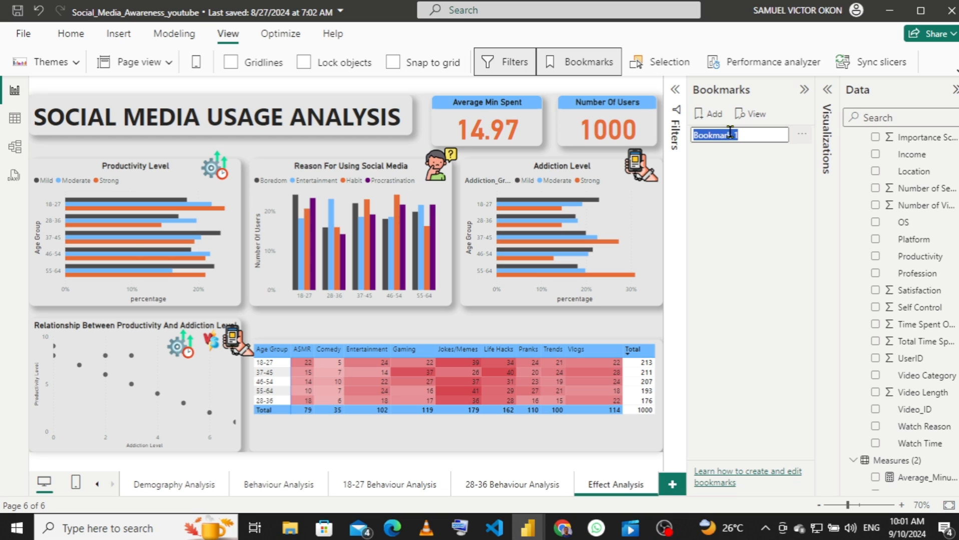
pyautogui.write('Effect Analysis')
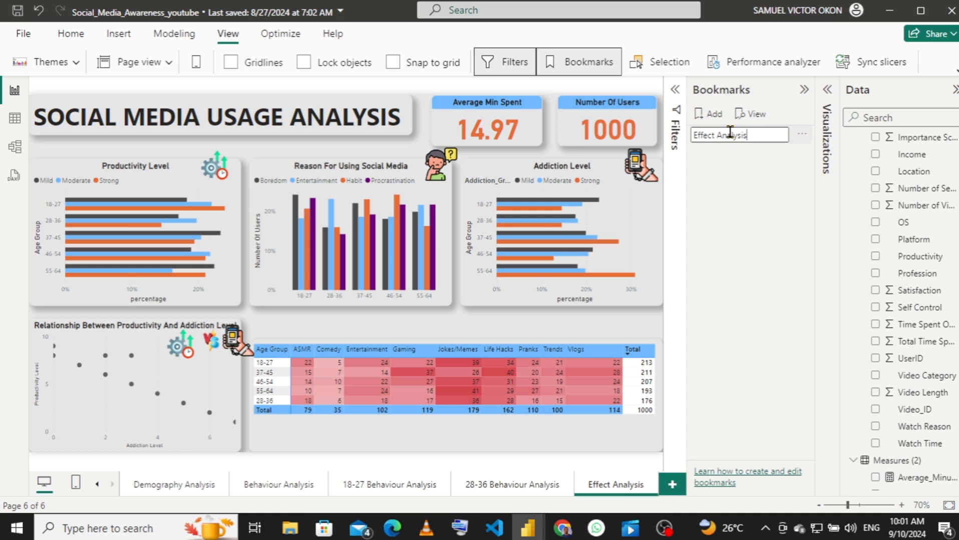
pyautogui.press('Return')
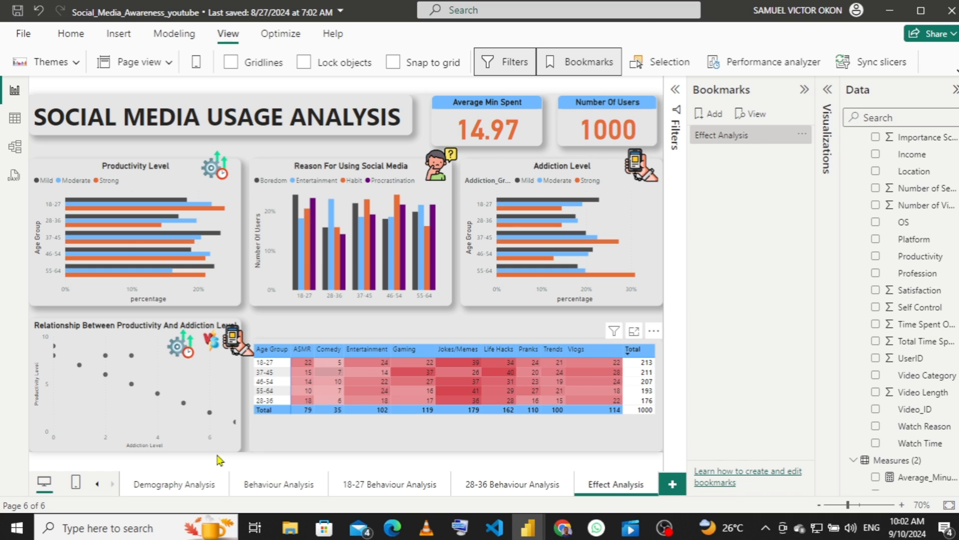
# - Return to the Demography Analysis page and open the format settings of the rounded rectangle beneath the title
pyautogui.click(177, 486)
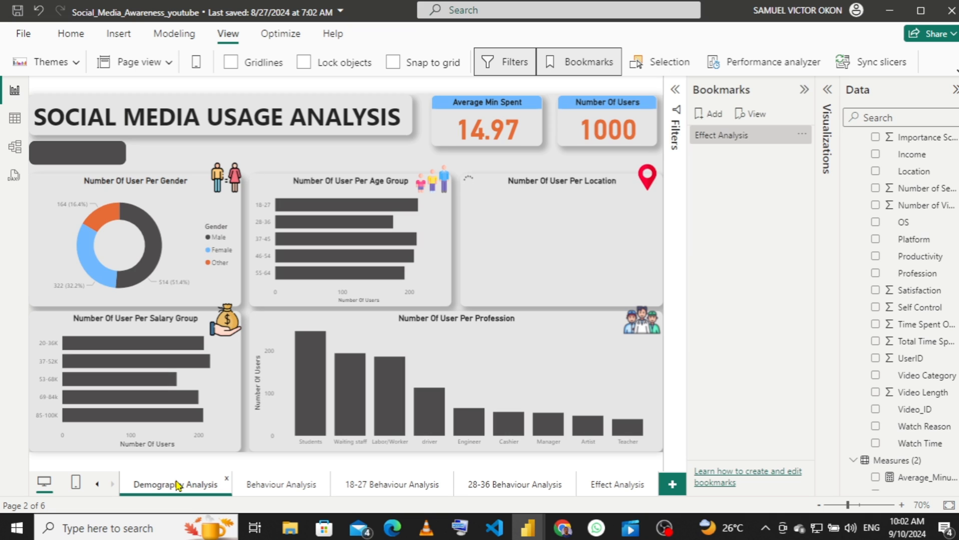
pyautogui.click(114, 158)
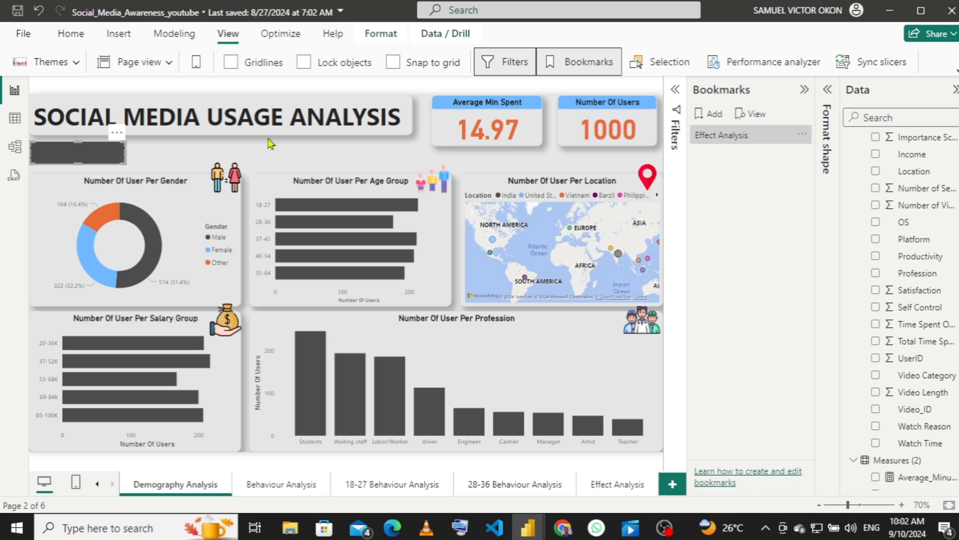
pyautogui.click(804, 90)
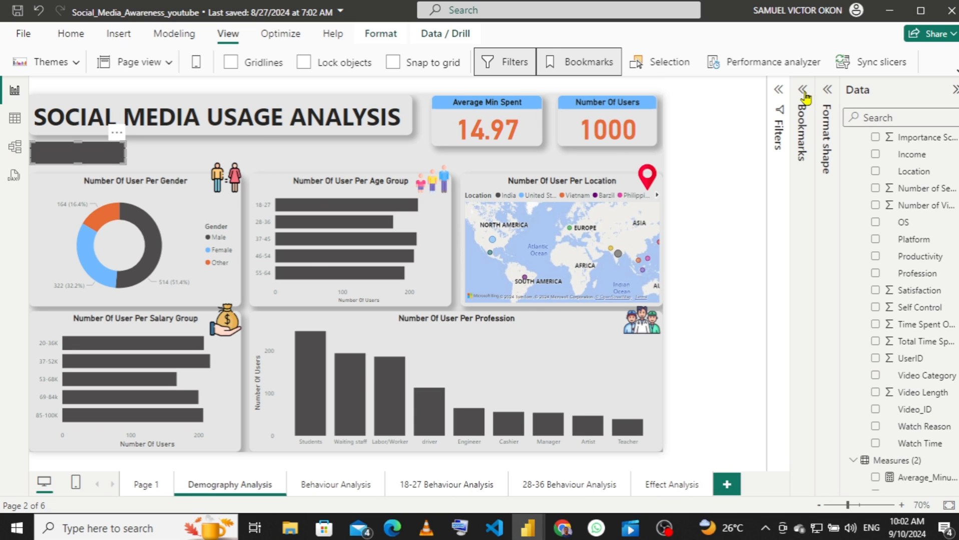
pyautogui.click(826, 90)
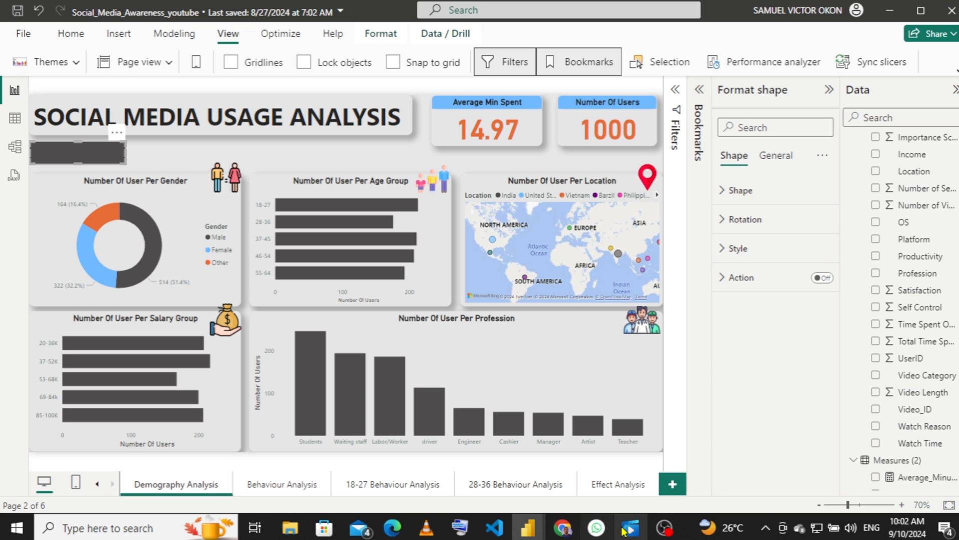
# - Examine the navigation button on the User Analysis page of the Social Media Awareness report, and return to the Social_Media_Awareness_youtube report
pyautogui.moveTo(531, 535)
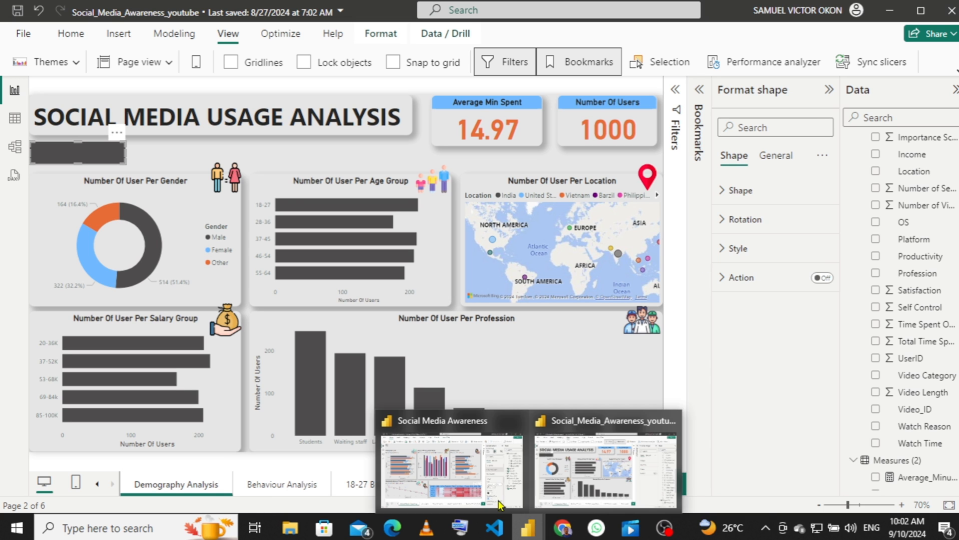
pyautogui.click(461, 480)
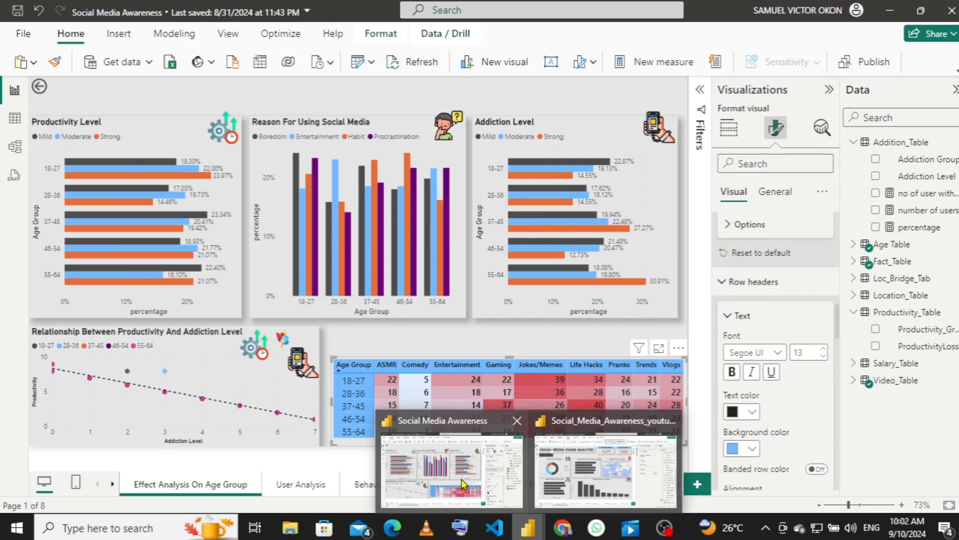
pyautogui.click(301, 485)
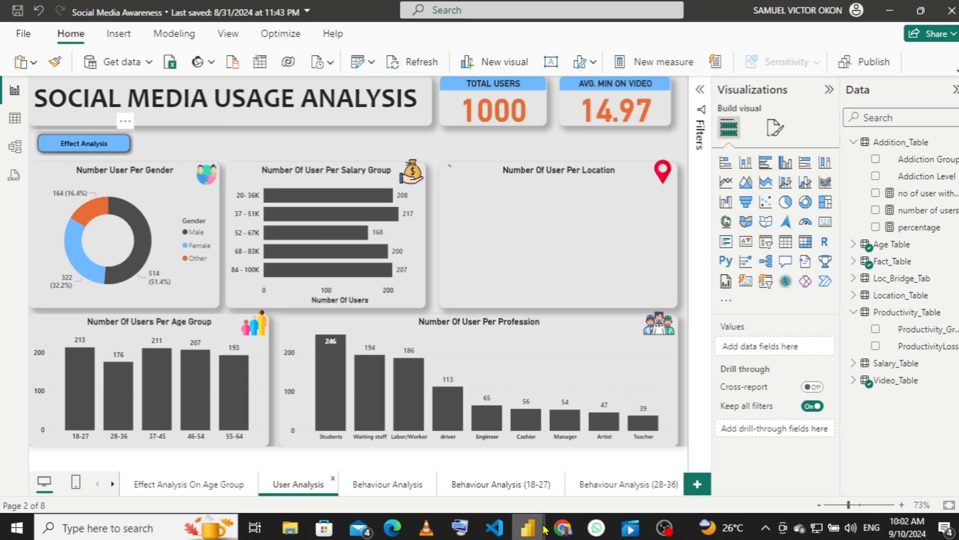
pyautogui.moveTo(528, 528)
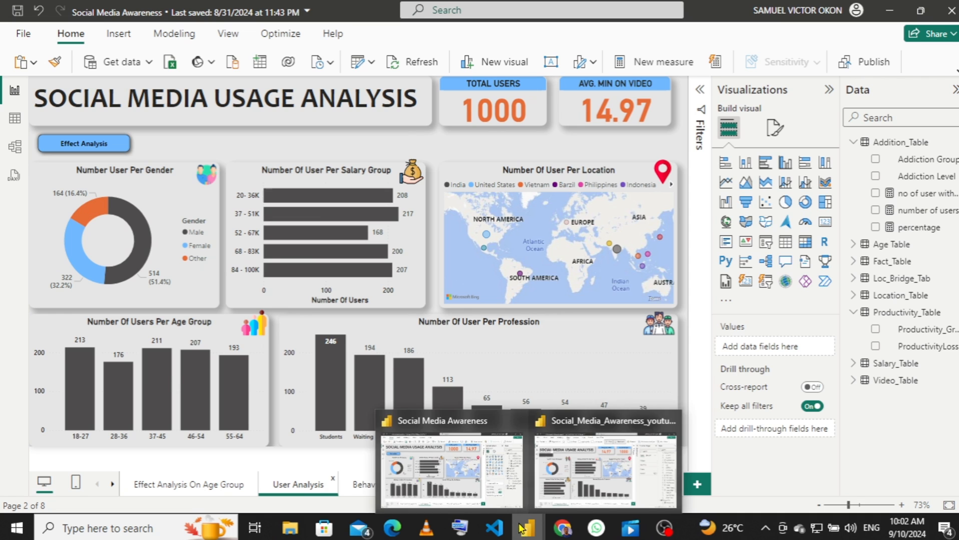
pyautogui.click(566, 447)
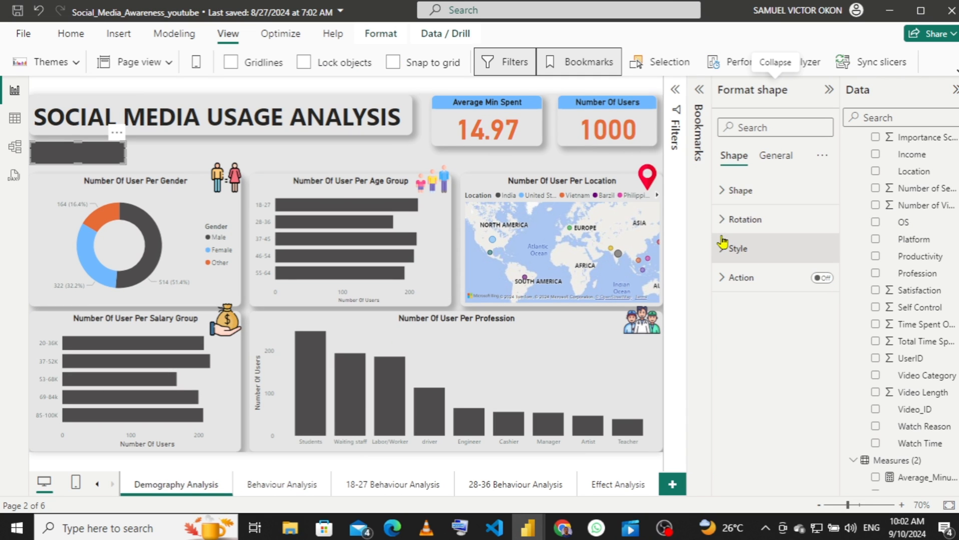
# - Fill the rounded rectangle with the recently used light blue
pyautogui.click(724, 192)
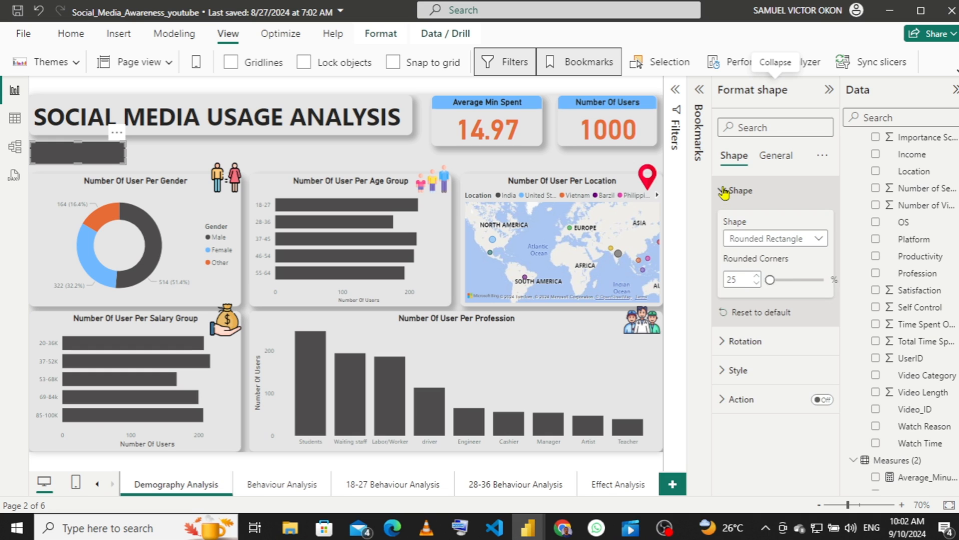
pyautogui.click(724, 192)
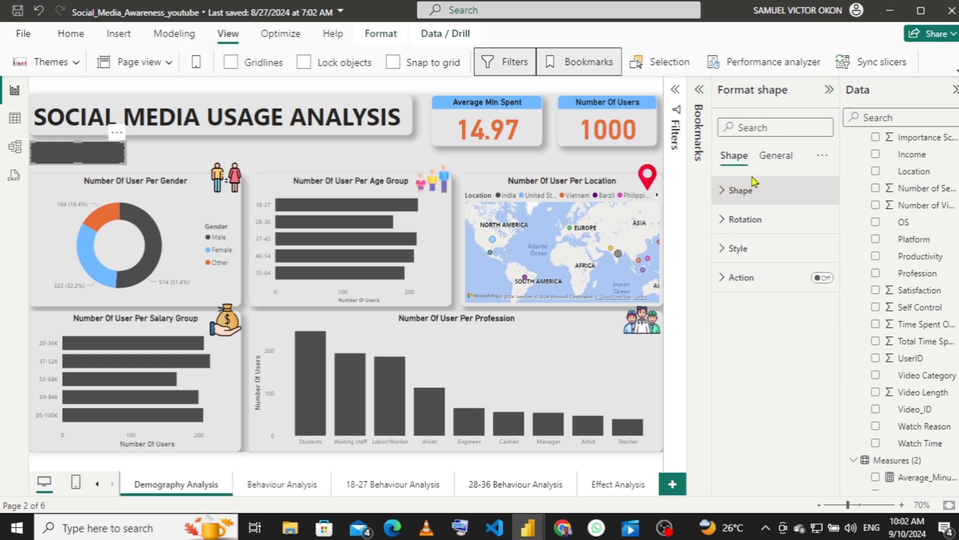
pyautogui.click(721, 251)
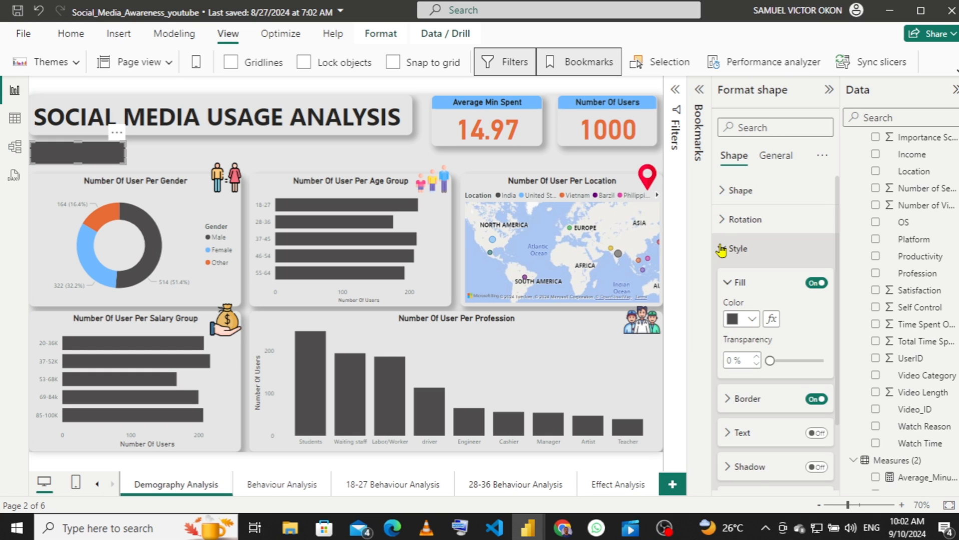
pyautogui.click(751, 320)
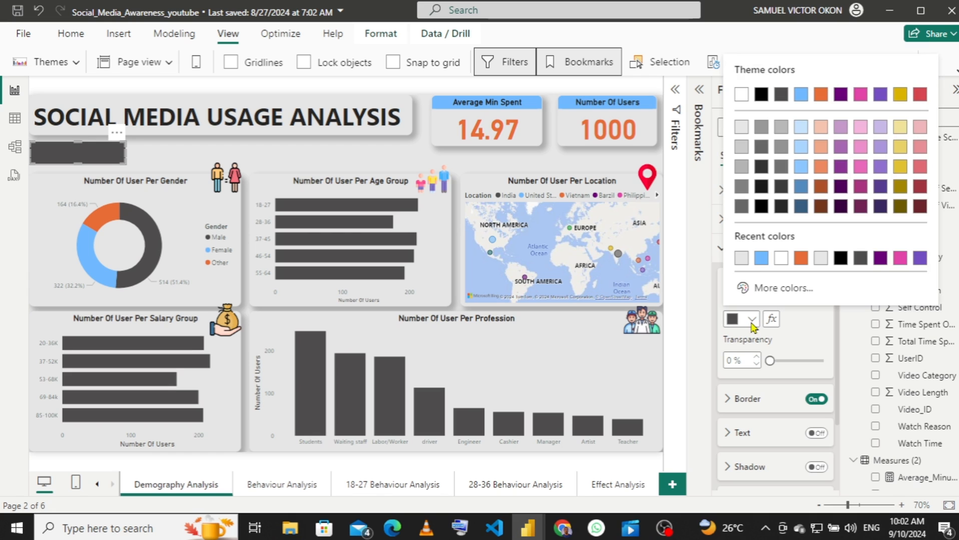
pyautogui.click(760, 258)
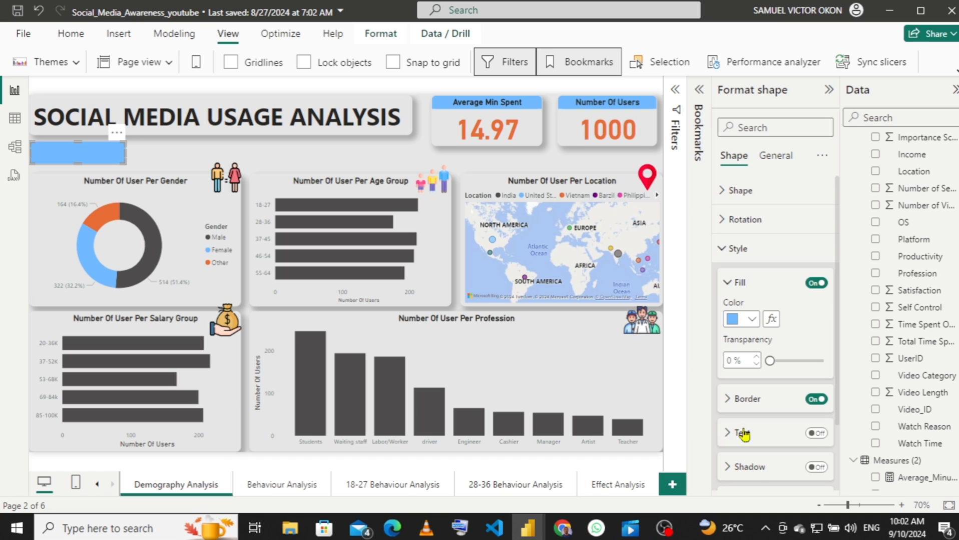
# - Enable text, shadow and glow on the rounded rectangle, and enlarge it slightly in width and height
pyautogui.click(815, 434)
pyautogui.scroll(-1, 839, 377)
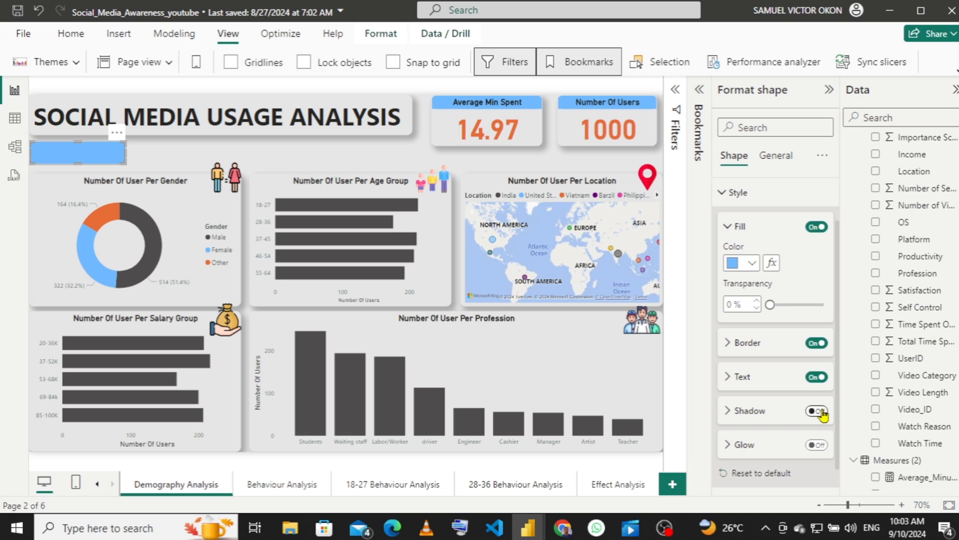
pyautogui.click(819, 412)
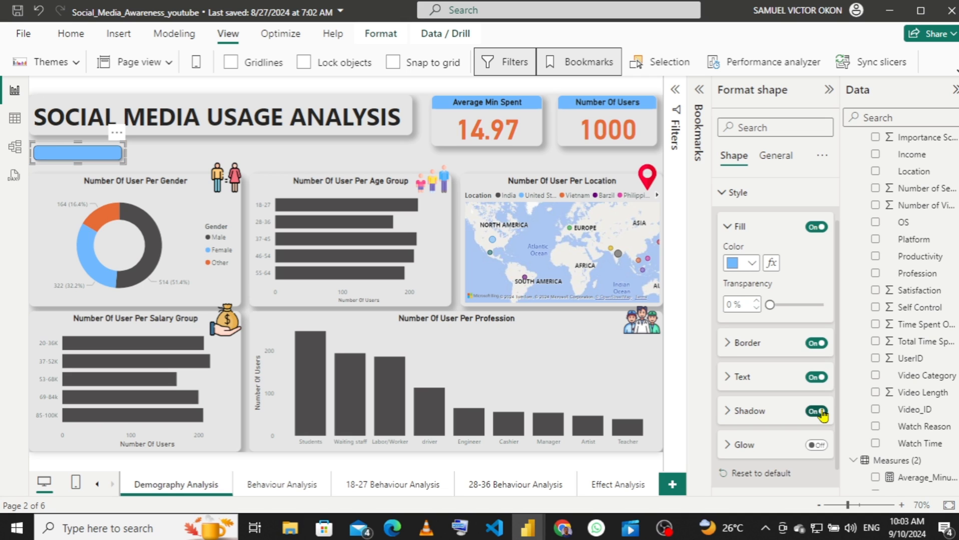
pyautogui.click(816, 447)
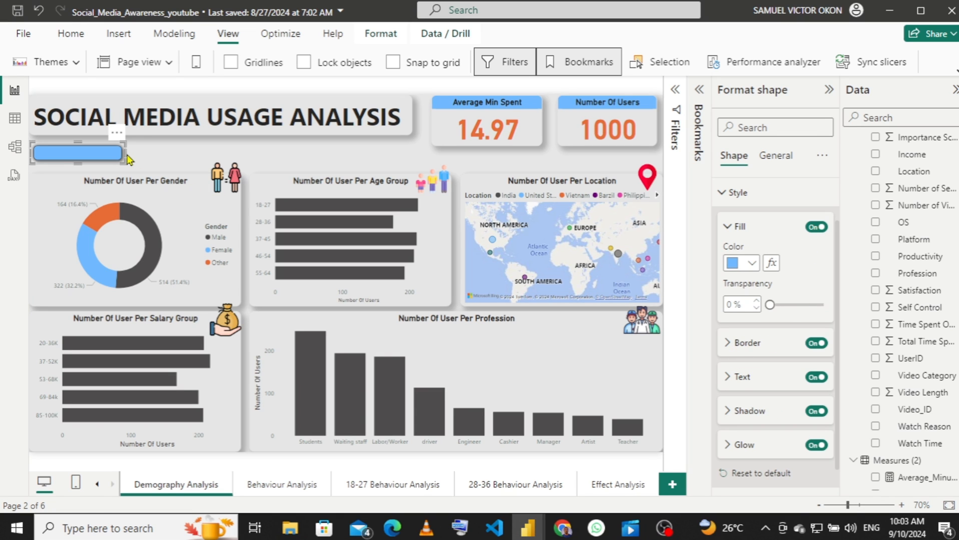
pyautogui.moveTo(124, 151); pyautogui.dragTo(89, 141)
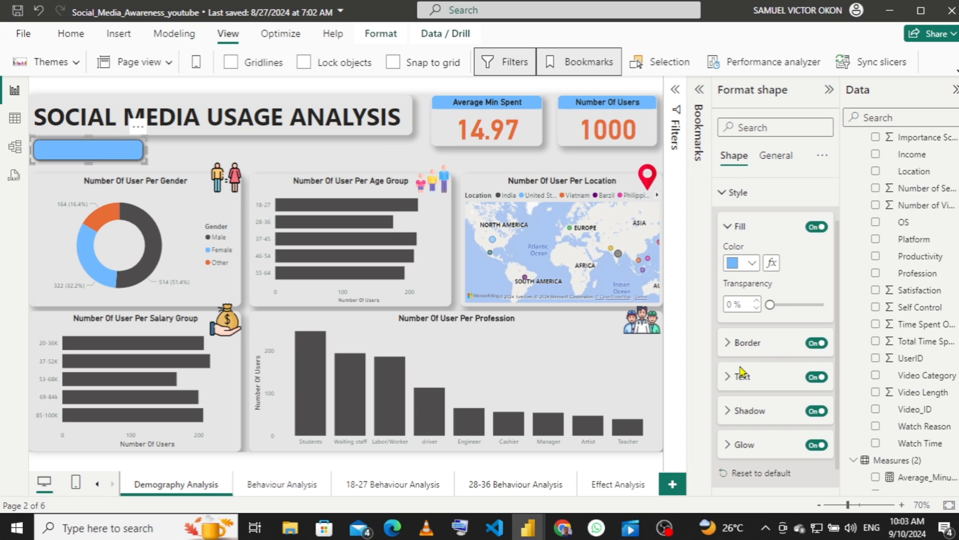
# - Label the rounded rectangle Effect Analysis in bold black text
pyautogui.click(728, 381)
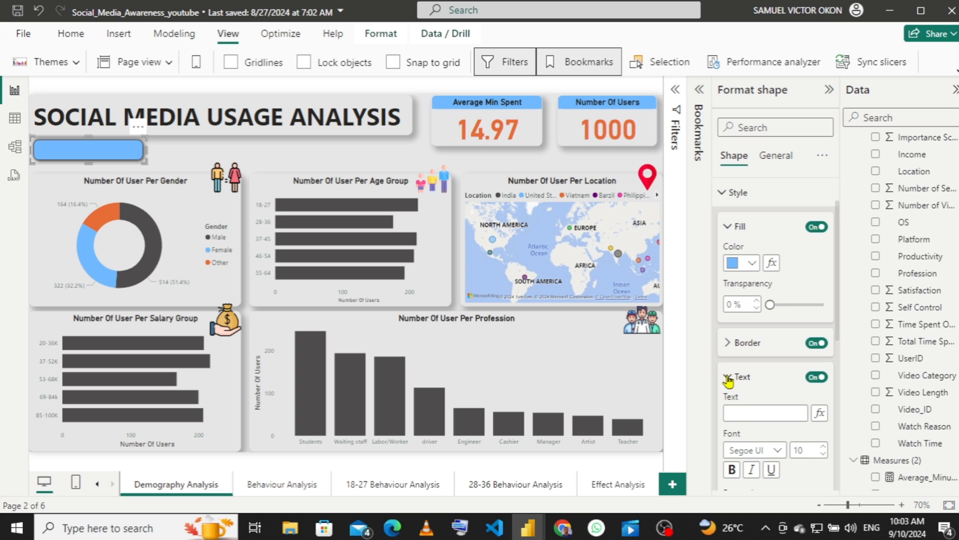
pyautogui.click(747, 409)
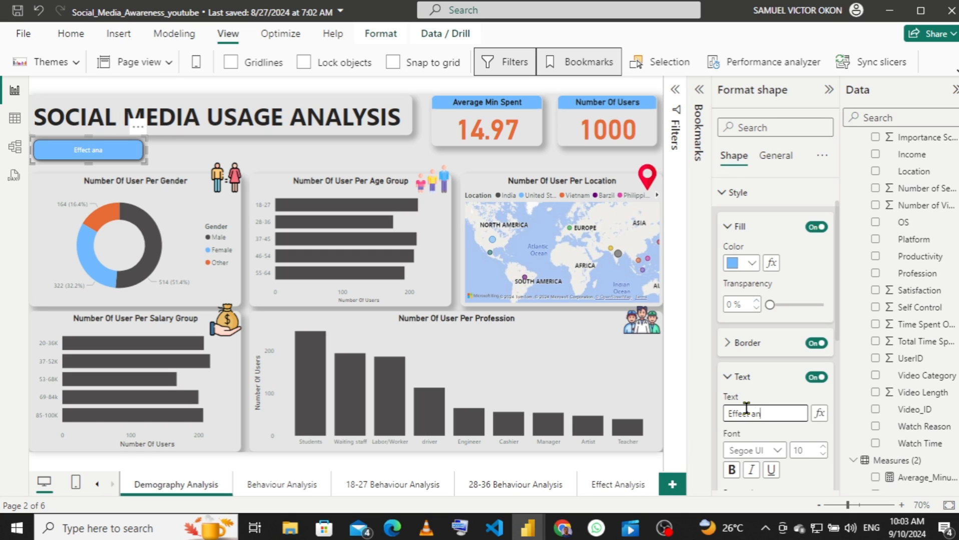
pyautogui.press('BackSpace')
pyautogui.press('BackSpace')
pyautogui.write('Analysis')
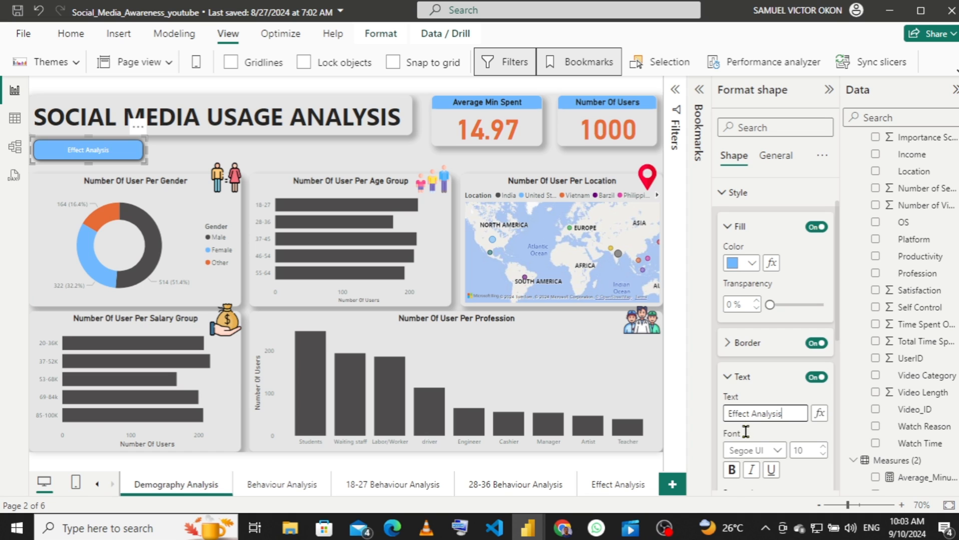
pyautogui.click(732, 470)
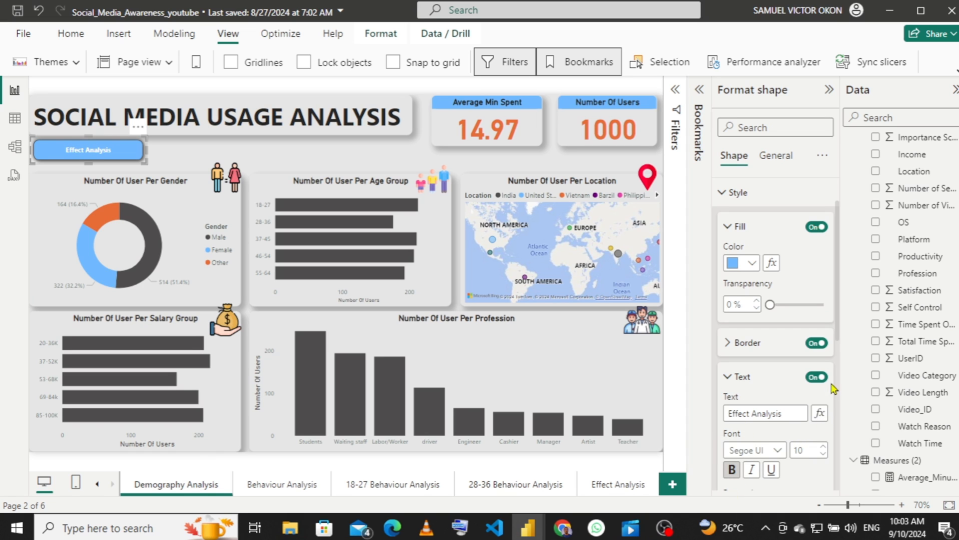
pyautogui.moveTo(842, 333); pyautogui.dragTo(841, 383)
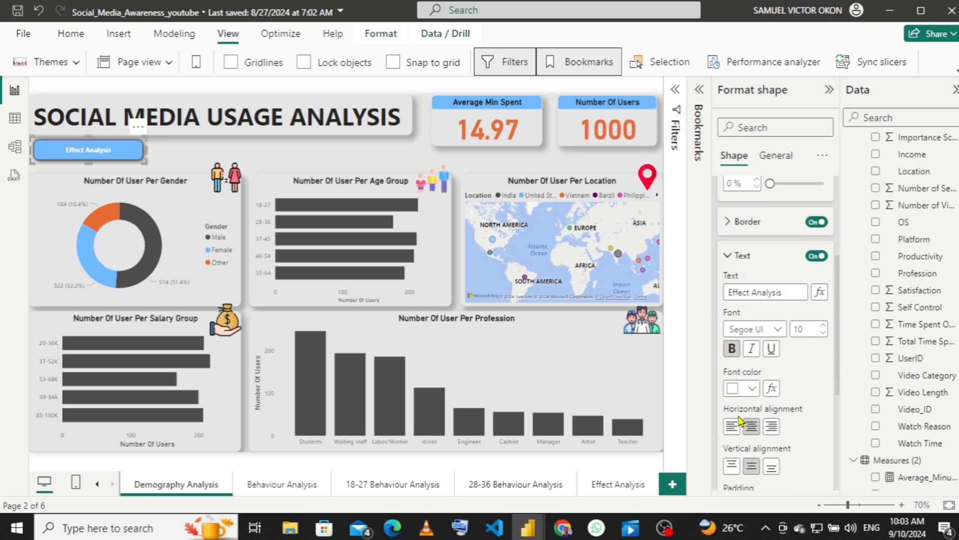
pyautogui.click(753, 390)
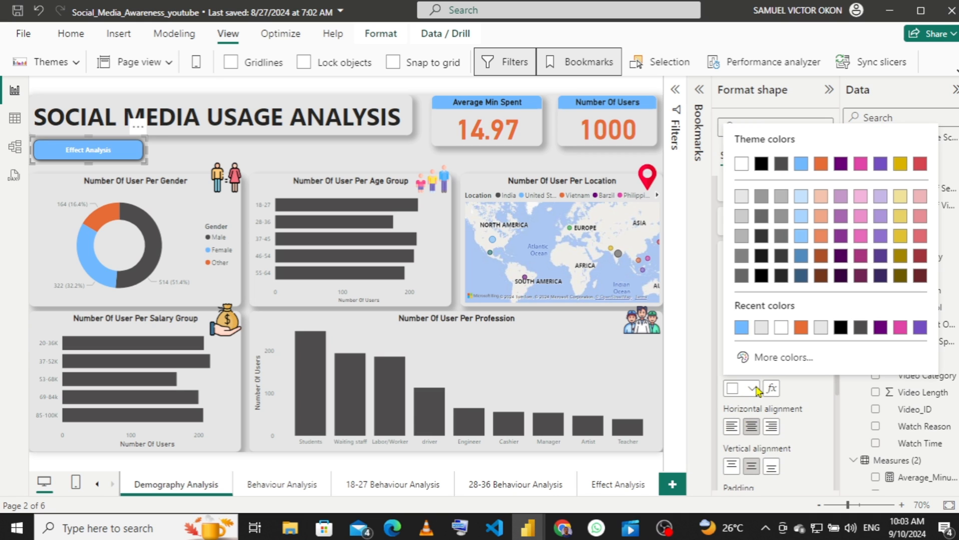
pyautogui.click(840, 331)
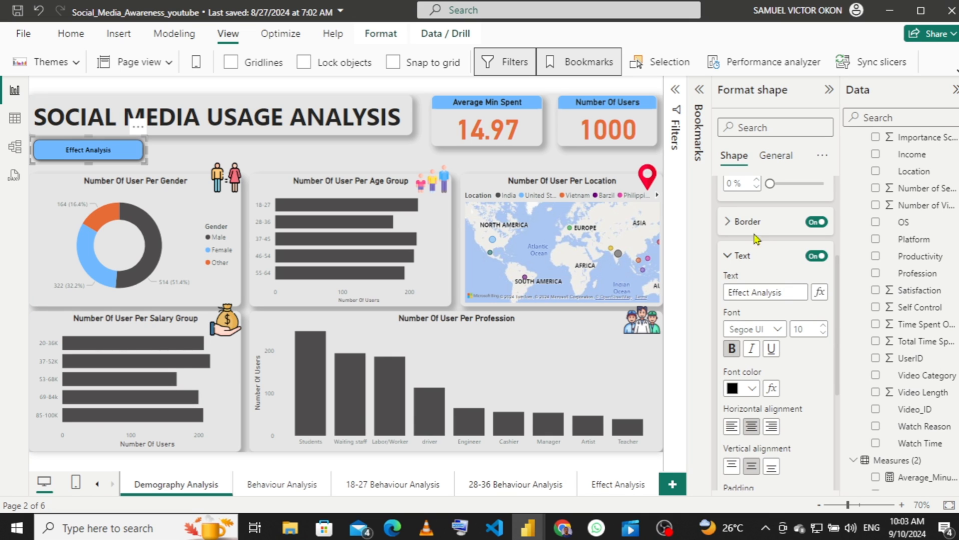
# - Collapse the text and style settings and enable the action of the Effect Analysis rectangle
pyautogui.click(726, 251)
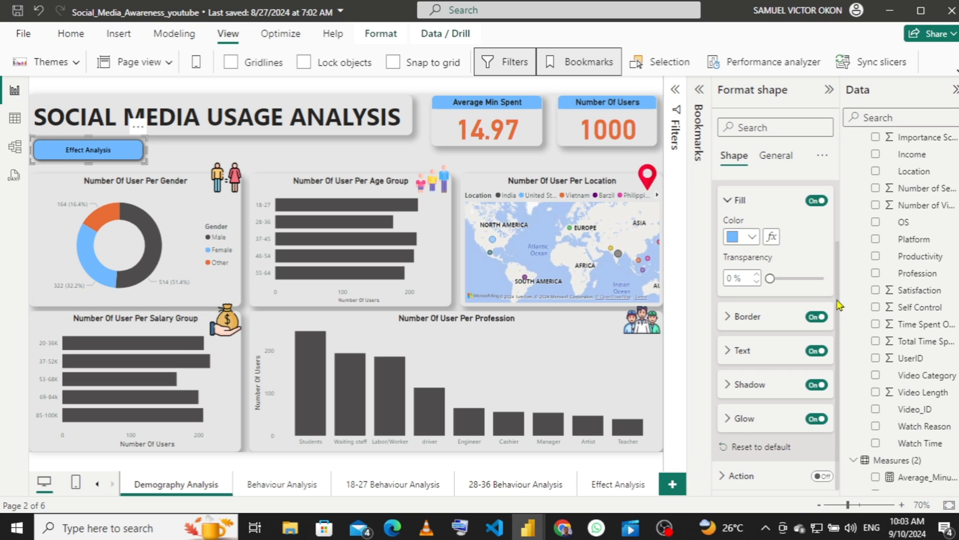
pyautogui.moveTo(837, 304); pyautogui.dragTo(836, 280)
pyautogui.click(721, 213)
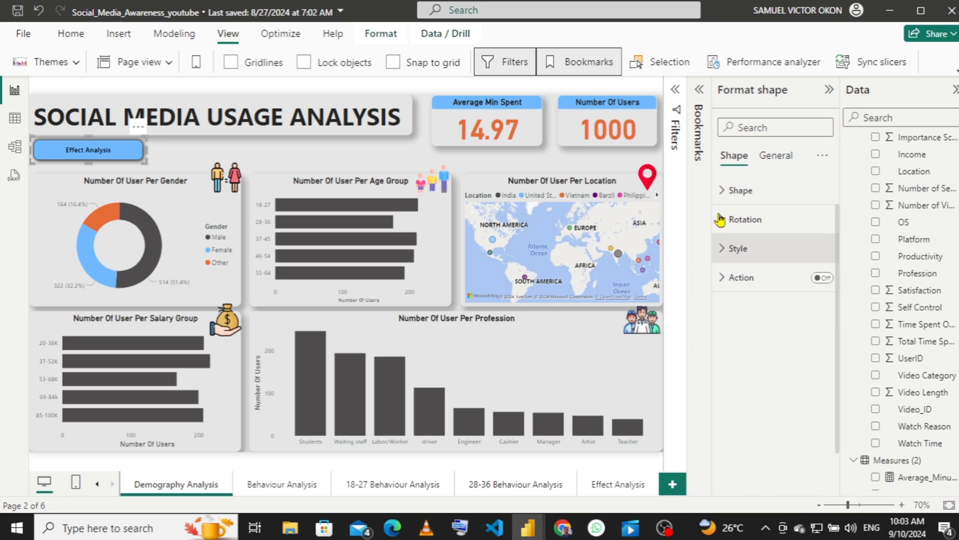
pyautogui.click(821, 279)
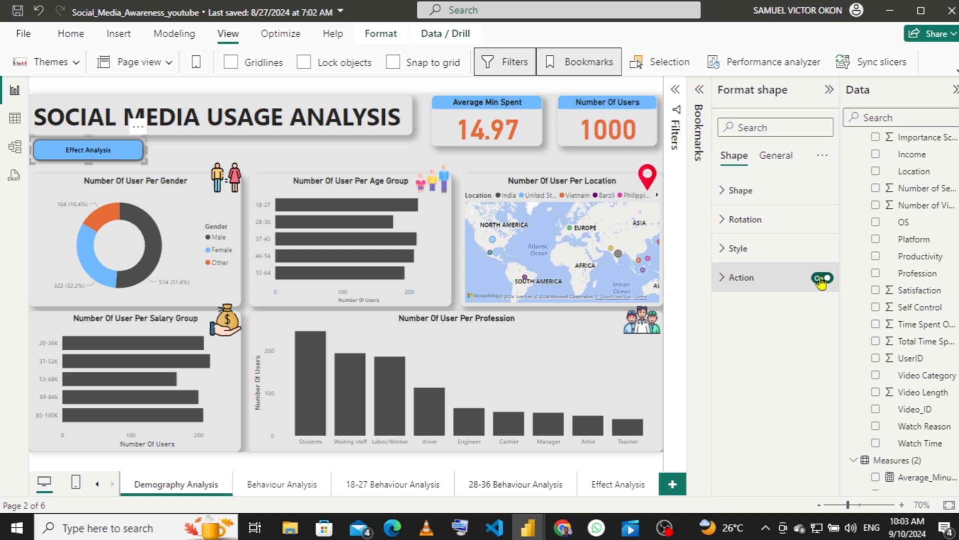
# - Set the Effect Analysis rectangle's action type to Bookmark with the Effect Analysis bookmark, and test the link
pyautogui.click(722, 279)
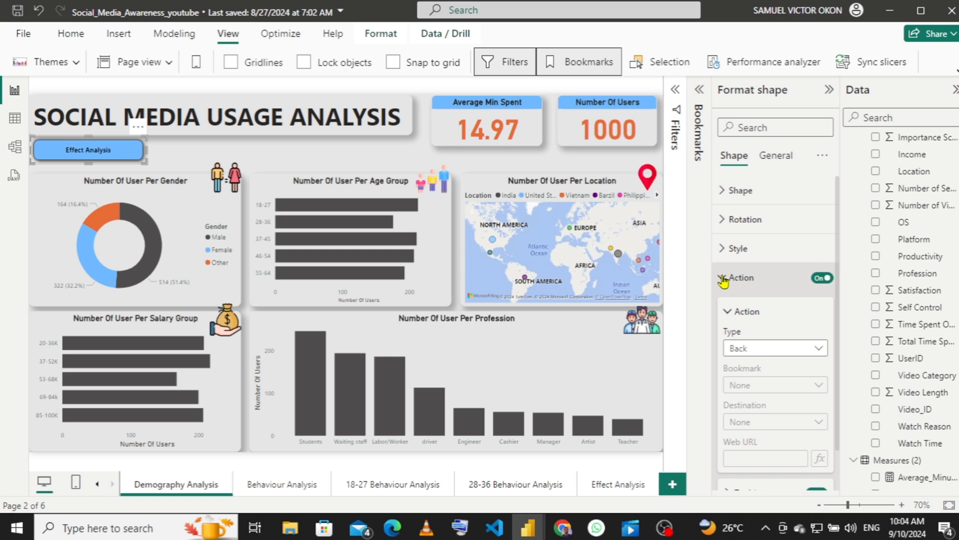
pyautogui.click(757, 350)
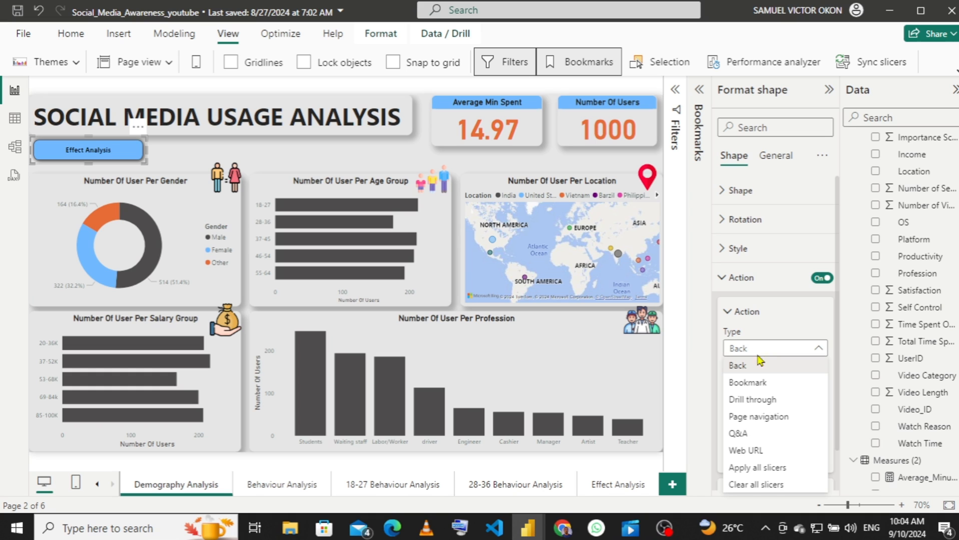
pyautogui.click(748, 385)
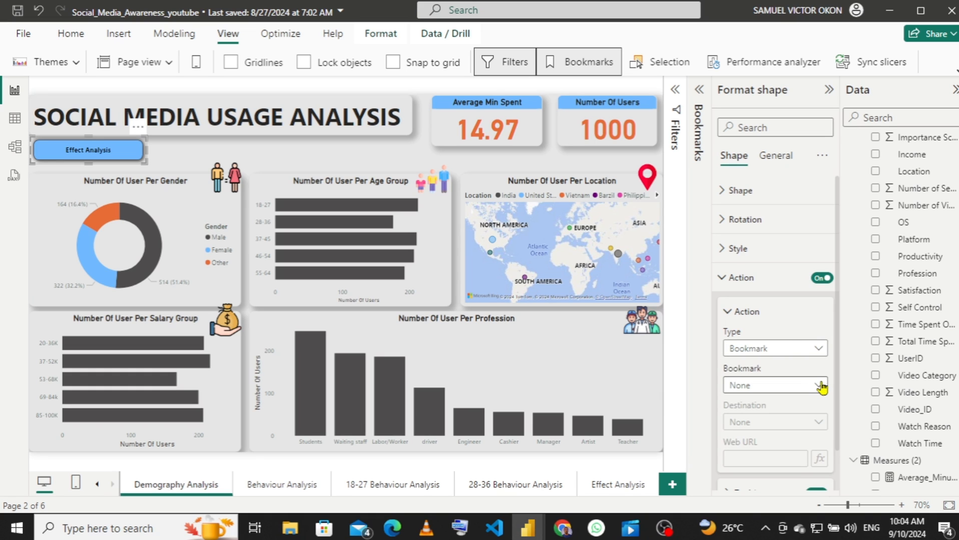
pyautogui.click(820, 387)
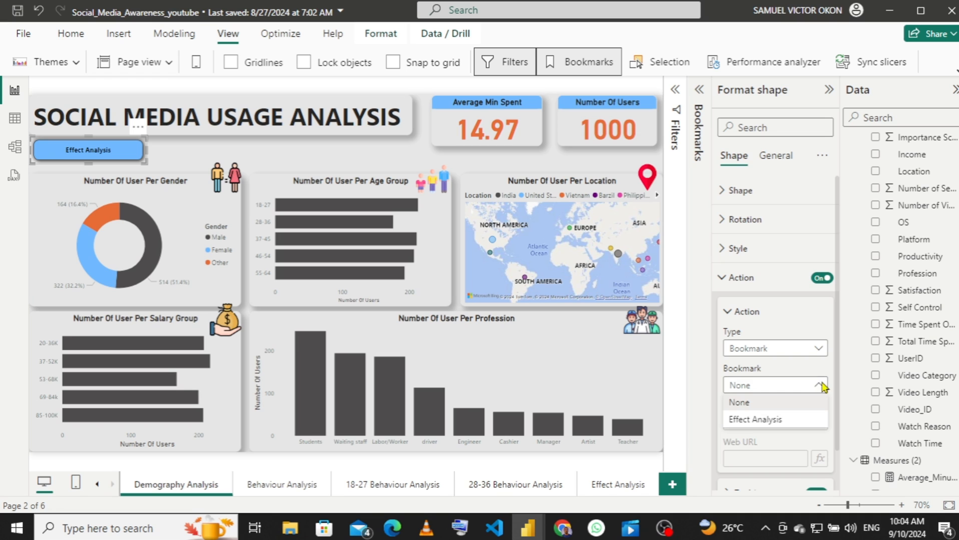
pyautogui.click(763, 421)
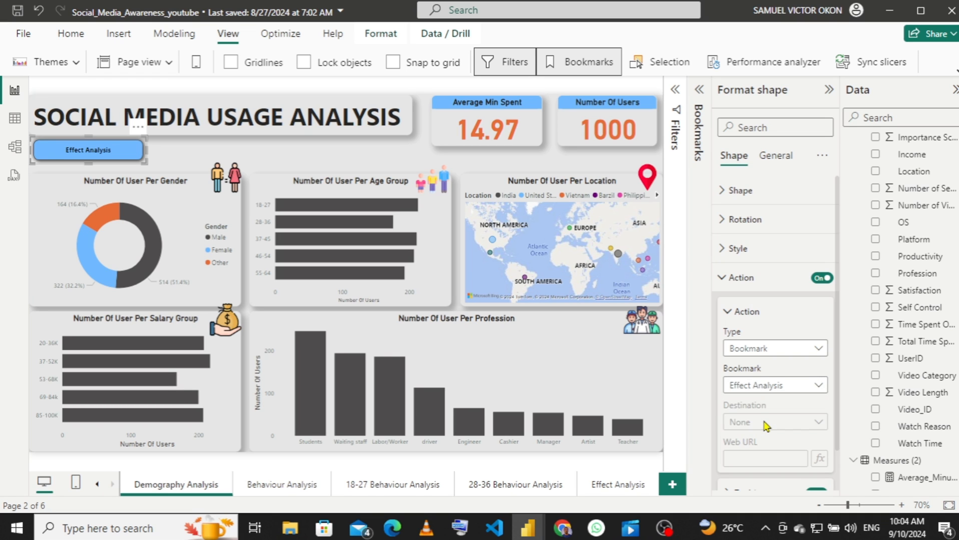
pyautogui.click(724, 279)
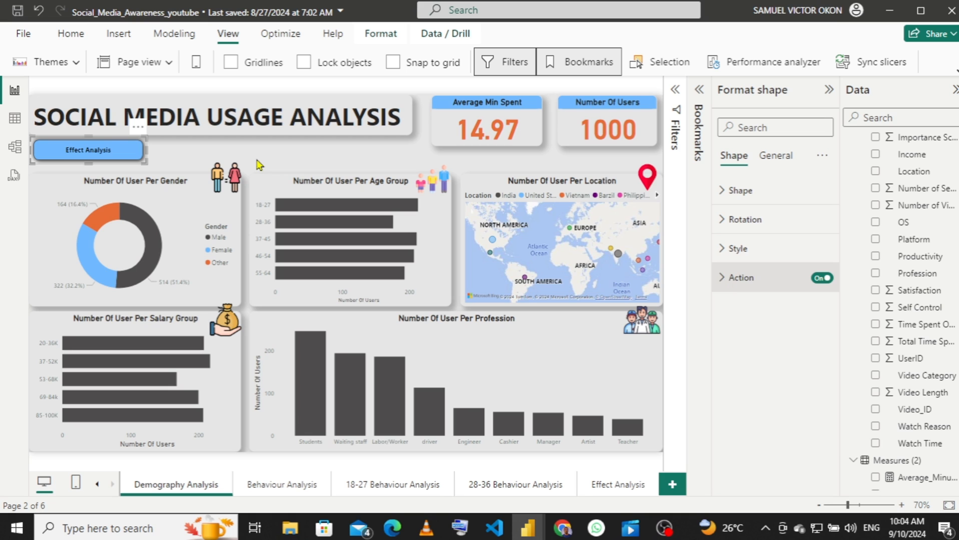
pyautogui.keyDown('ctrl'); pyautogui.click(116, 157); pyautogui.keyUp('ctrl')
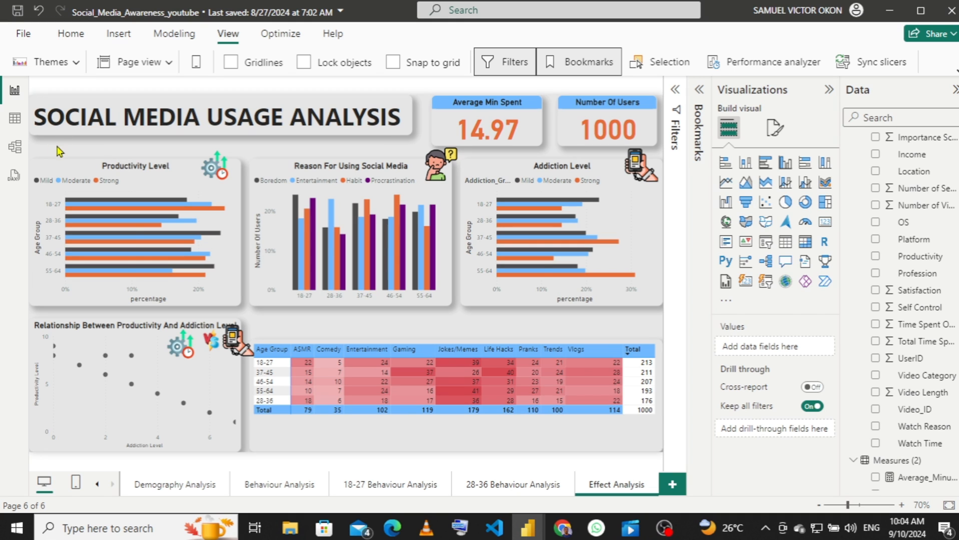
# - Insert a Back button on the Effect Analysis page, place it just beneath the report title, and test it
pyautogui.click(394, 59)
pyautogui.click(115, 37)
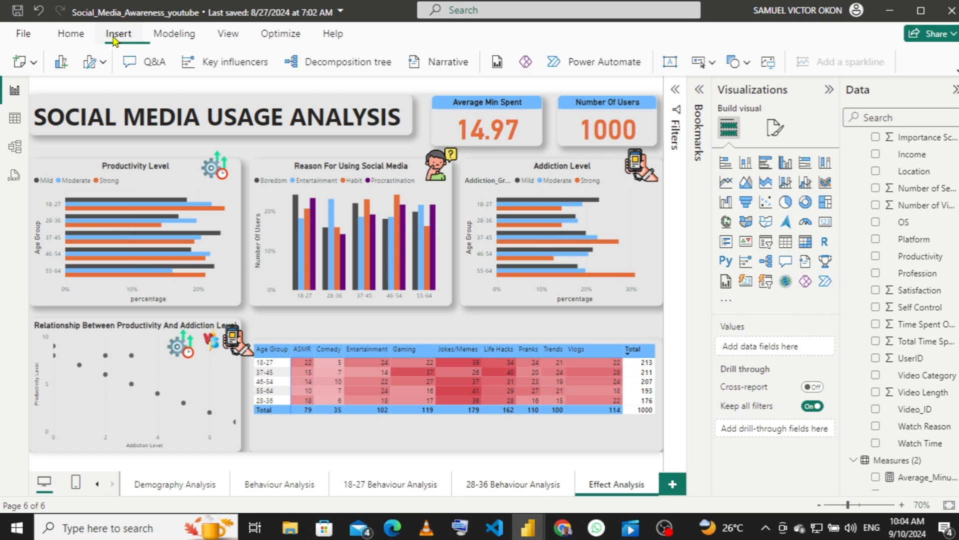
pyautogui.click(713, 63)
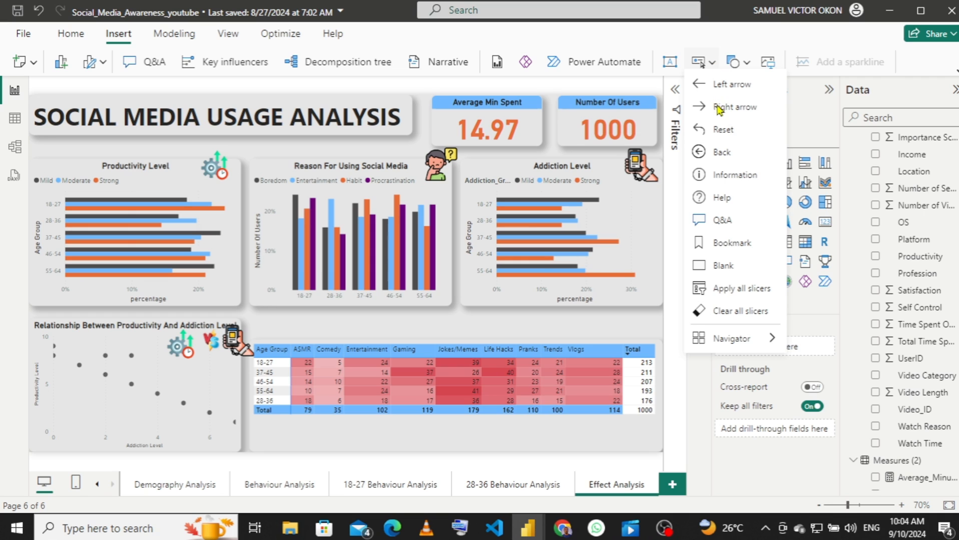
pyautogui.click(721, 159)
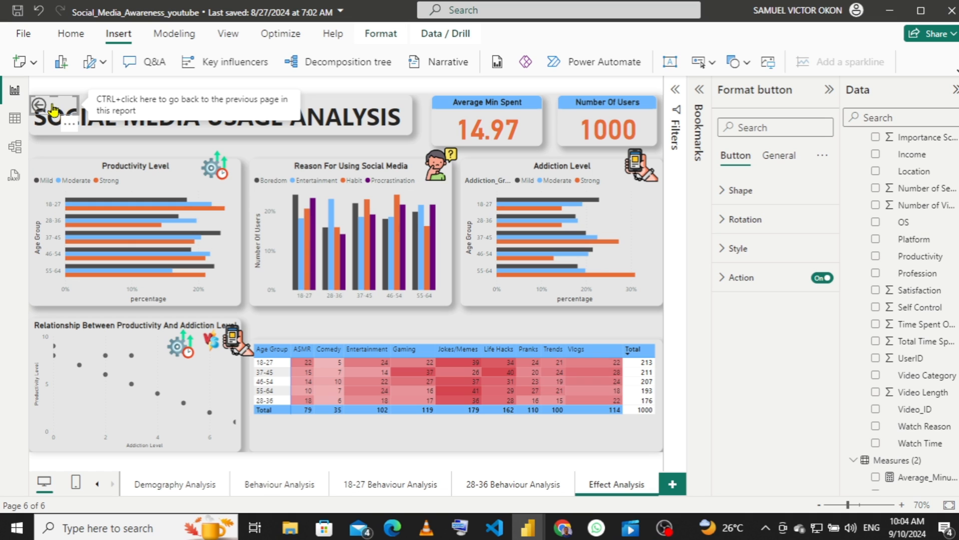
pyautogui.moveTo(55, 110); pyautogui.dragTo(57, 143)
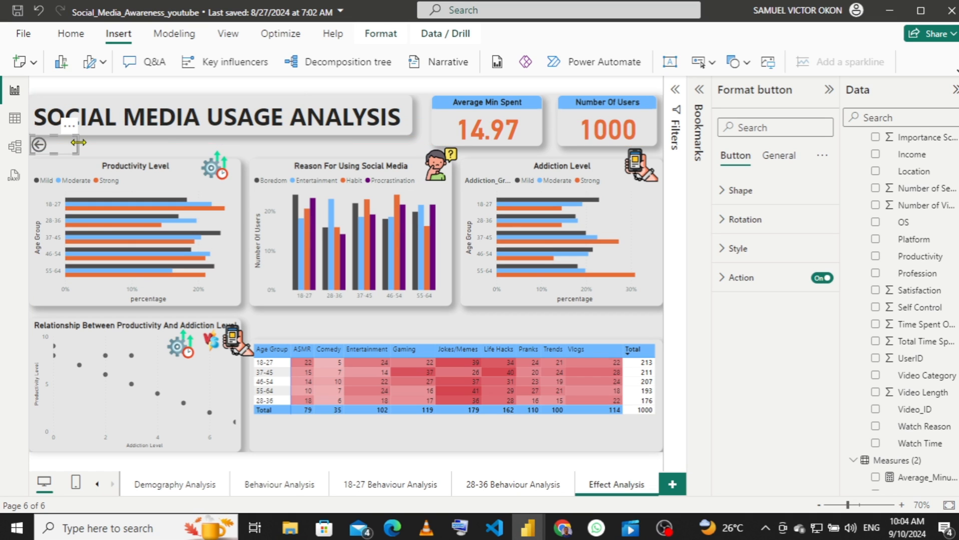
pyautogui.keyDown('ctrl'); pyautogui.click(42, 146); pyautogui.keyUp('ctrl')
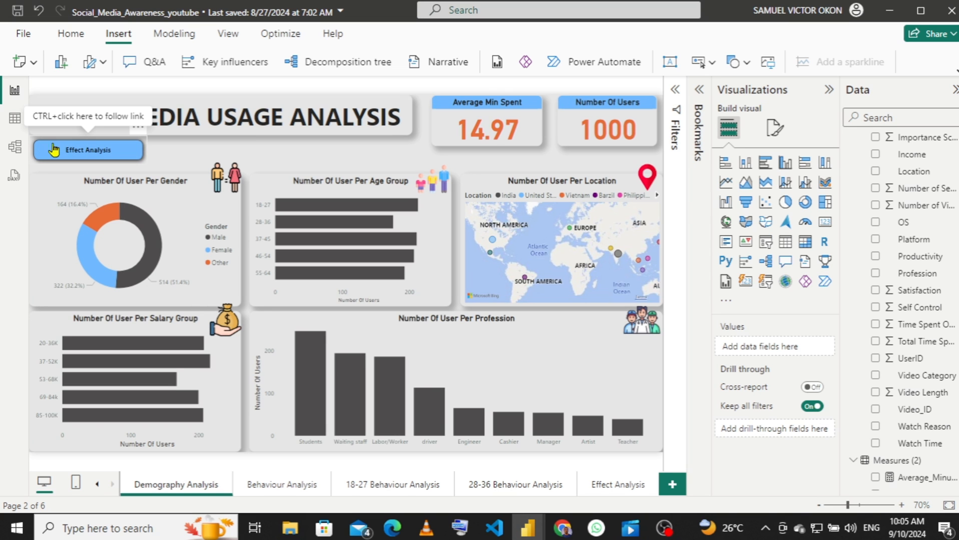
# - Collapse the Visualizations and Data panes, follow the Effect Analysis button, and examine the charts on its page
pyautogui.click(828, 92)
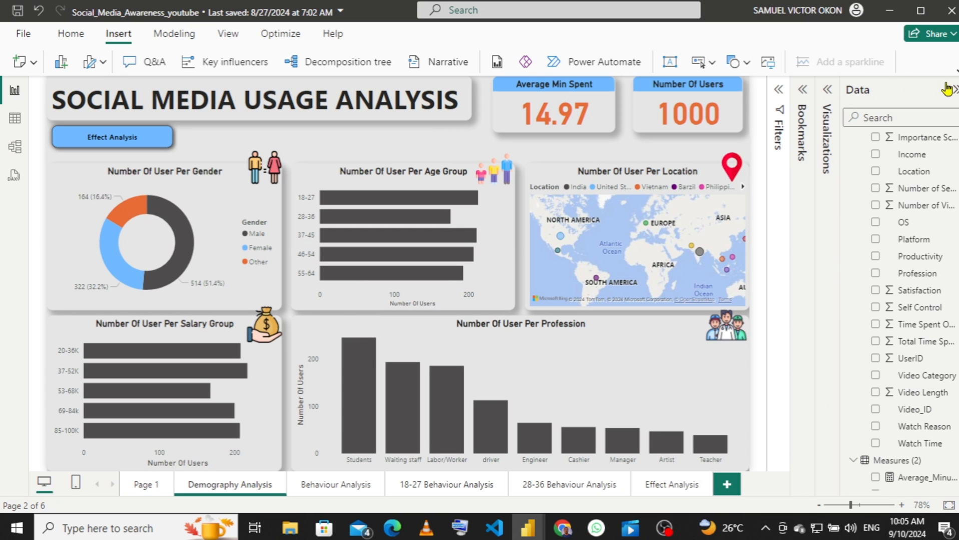
pyautogui.click(954, 92)
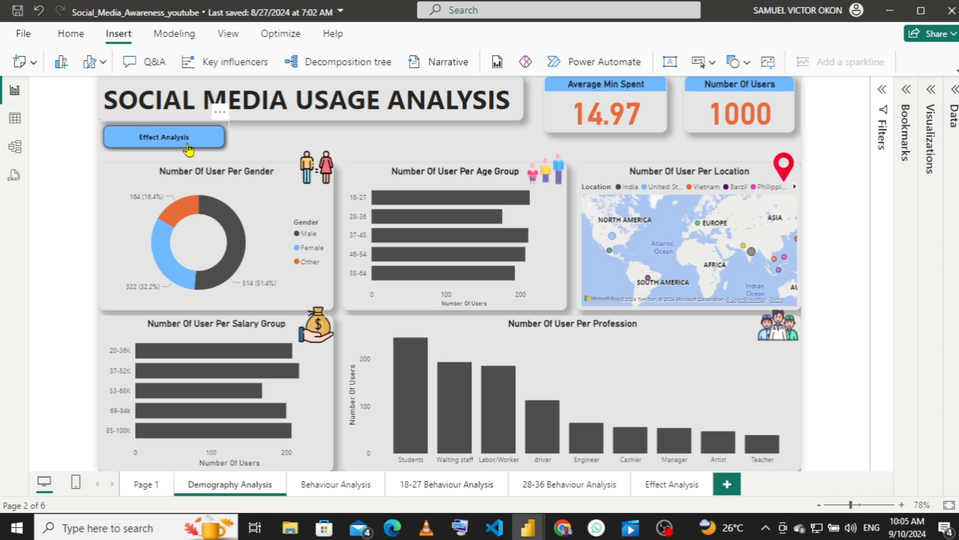
pyautogui.keyDown('ctrl'); pyautogui.click(188, 145); pyautogui.keyUp('ctrl')
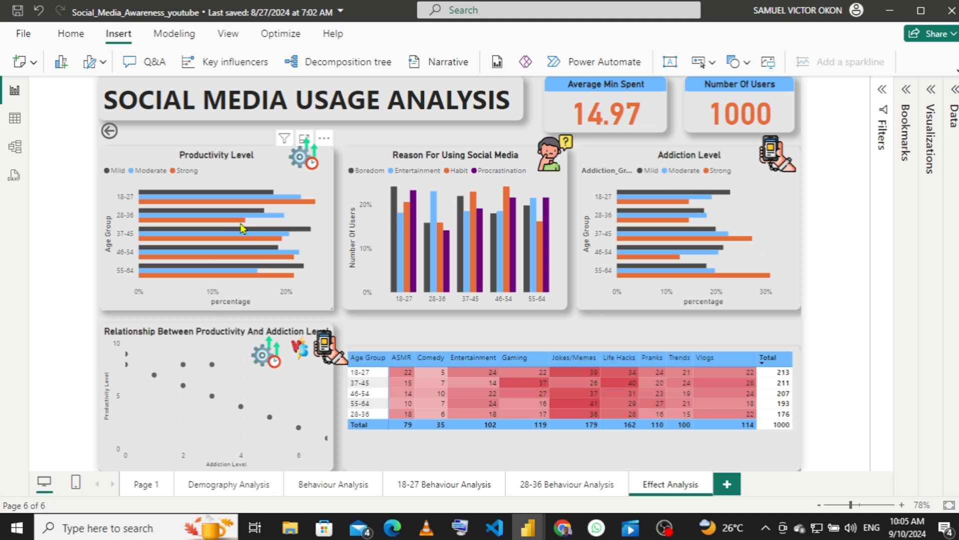
pyautogui.moveTo(241, 228)
pyautogui.moveTo(295, 208)
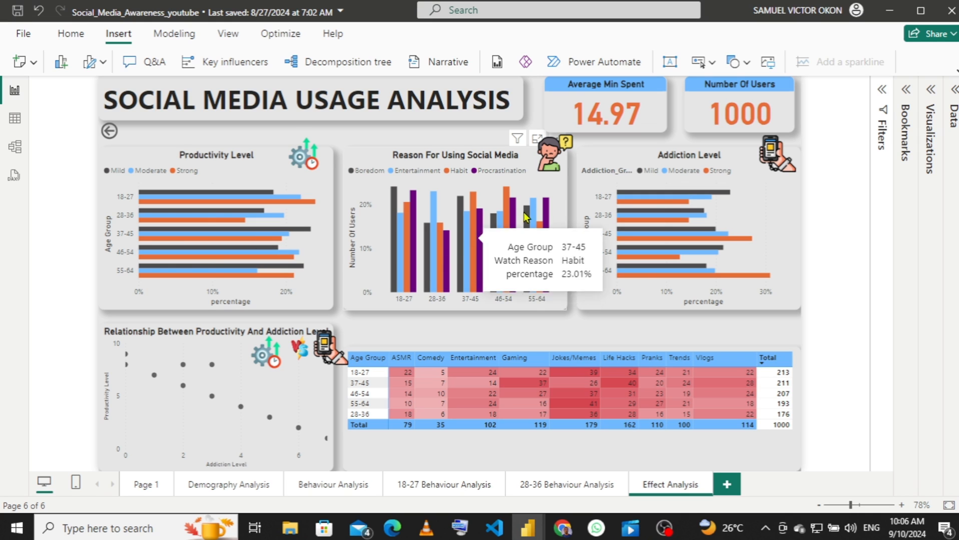
# - Turn off the legend title of the Addiction Level chart
pyautogui.click(597, 163)
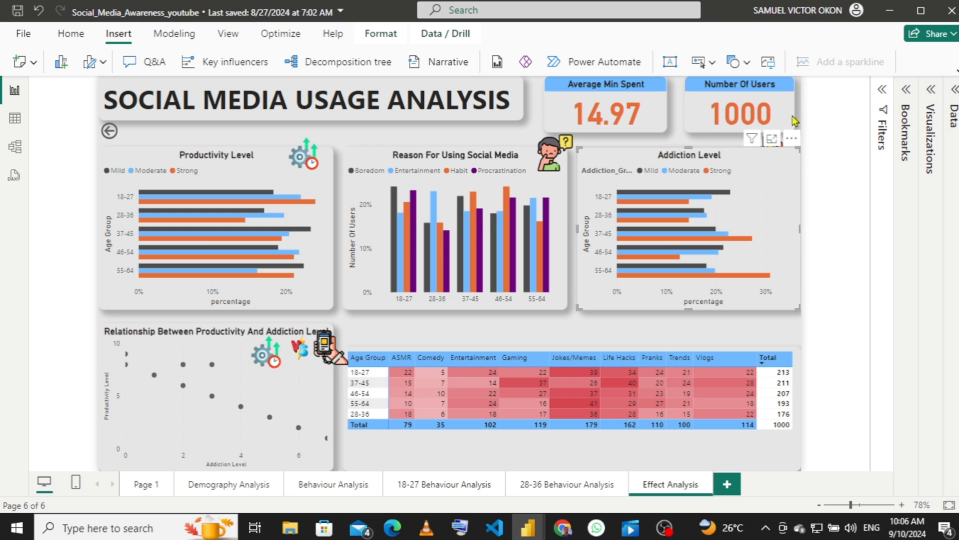
pyautogui.click(930, 93)
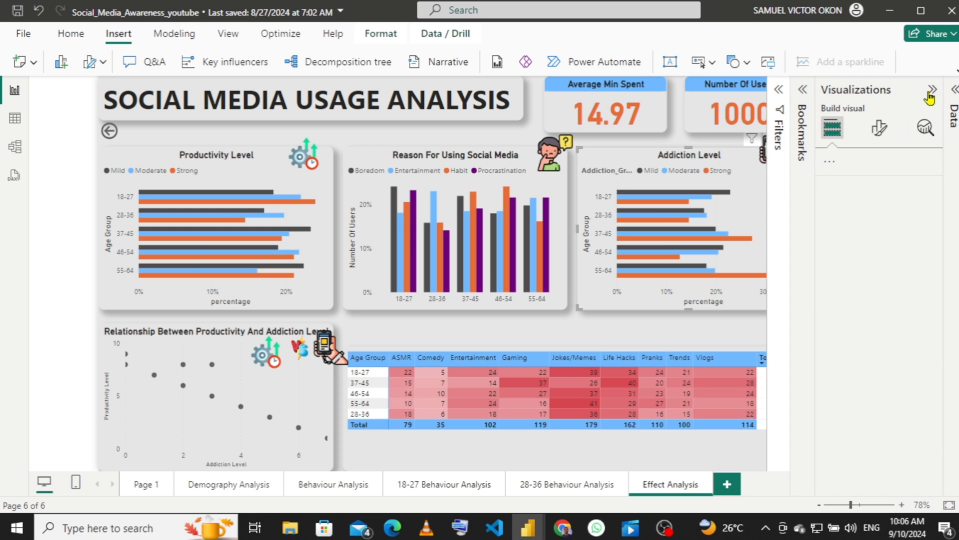
pyautogui.click(873, 131)
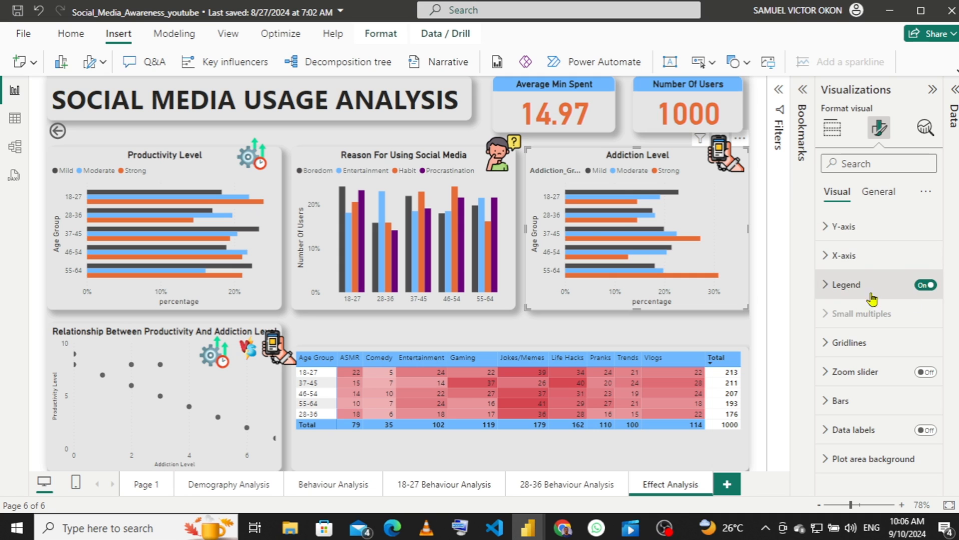
pyautogui.click(830, 293)
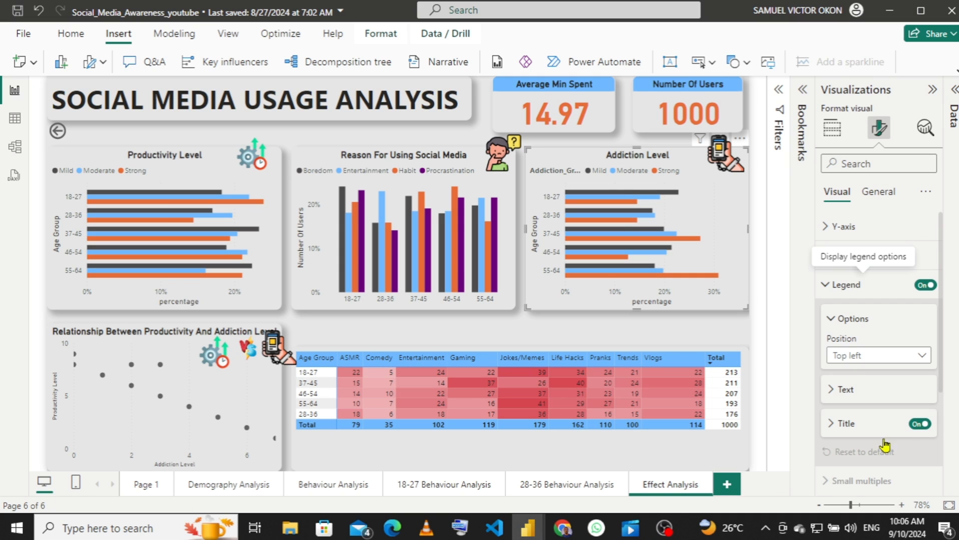
pyautogui.click(918, 426)
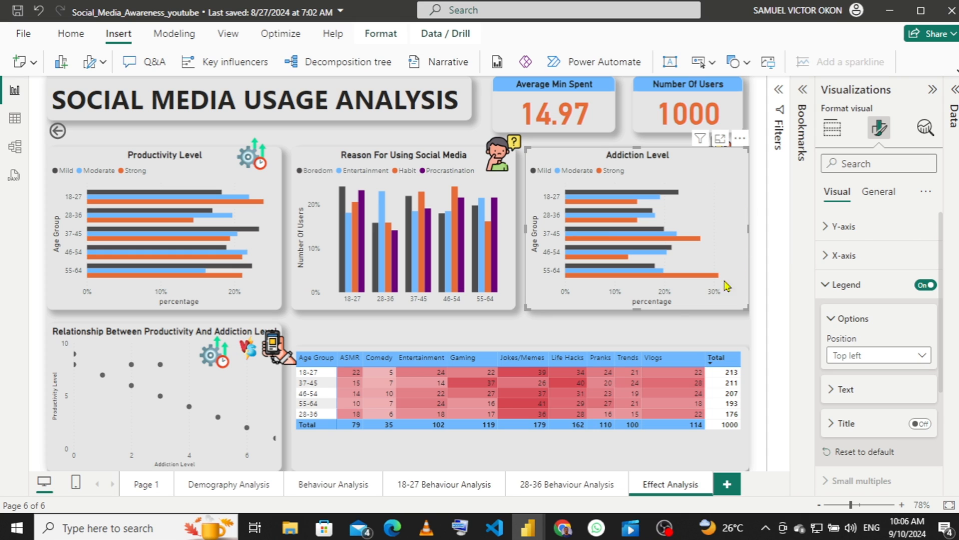